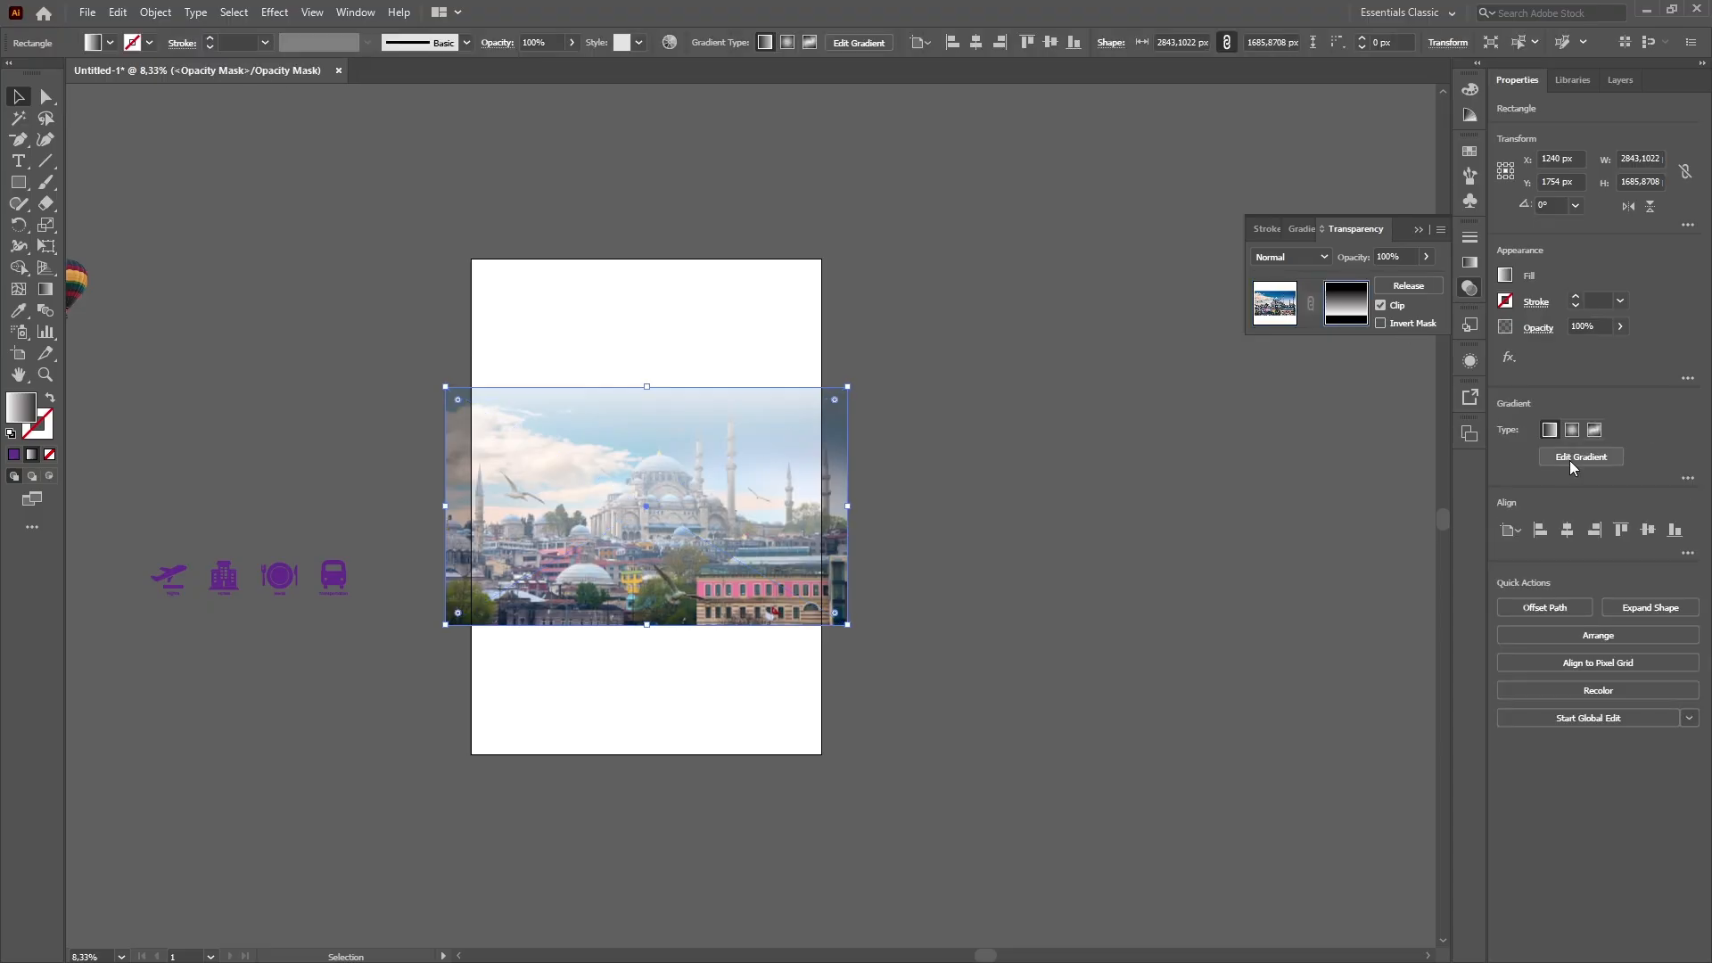
Open the mask rectangle's gradient for editing and move its midpoint up, closer to the black stop.
left_click(1572, 462)
left_click_drag(651, 507, 651, 451)
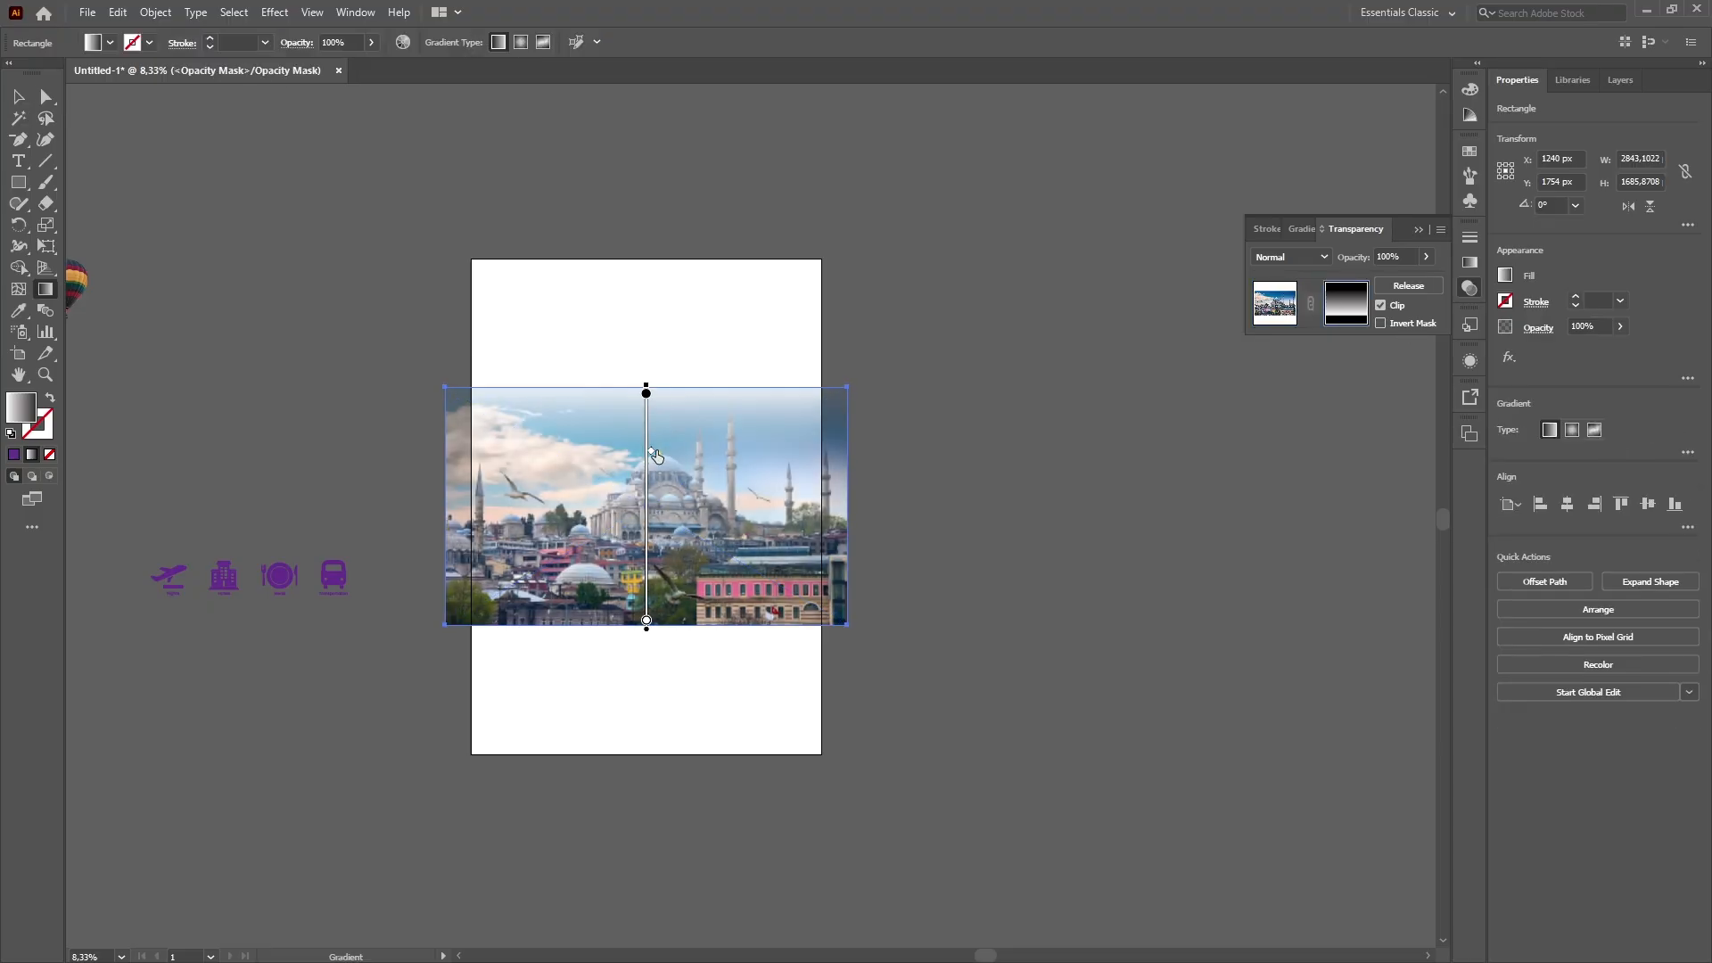
double_click(647, 394)
key("Escape")
key("ctrl+plus")
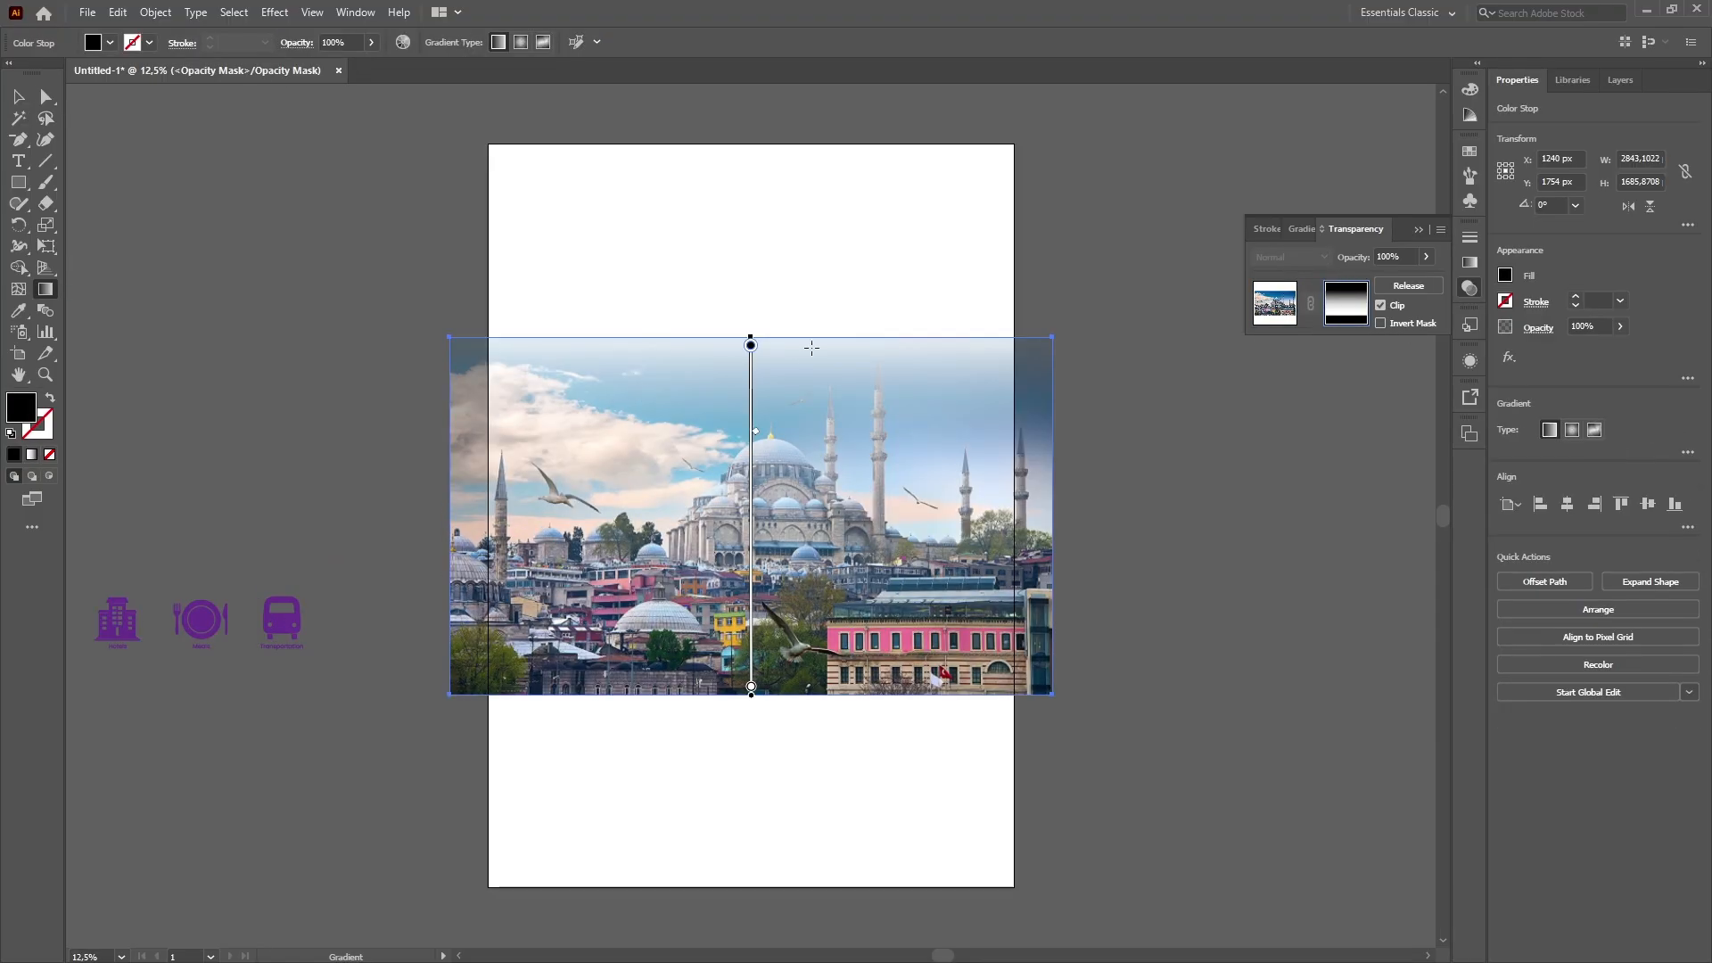
Set the gradient's top stop to white with 0% opacity.
double_click(750, 345)
type("0")
key("Return")
left_click(546, 400)
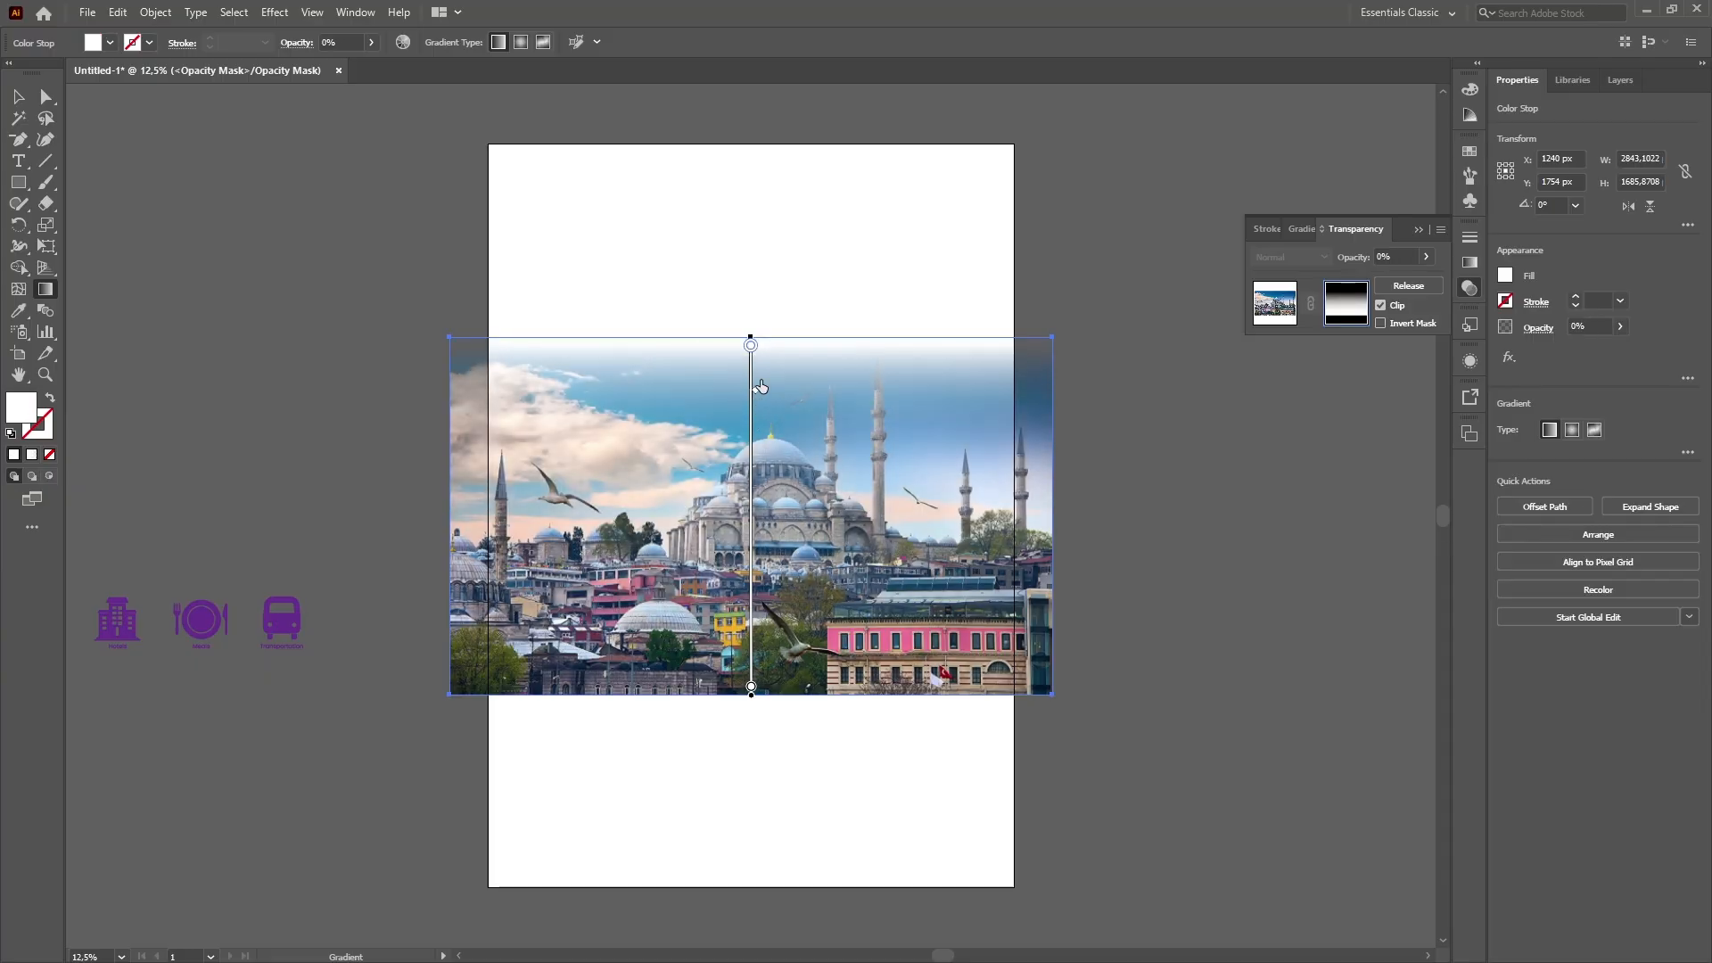
Try setting the gradient's bottom white stop to 0% opacity, and undo the change.
double_click(752, 687)
left_click(626, 721)
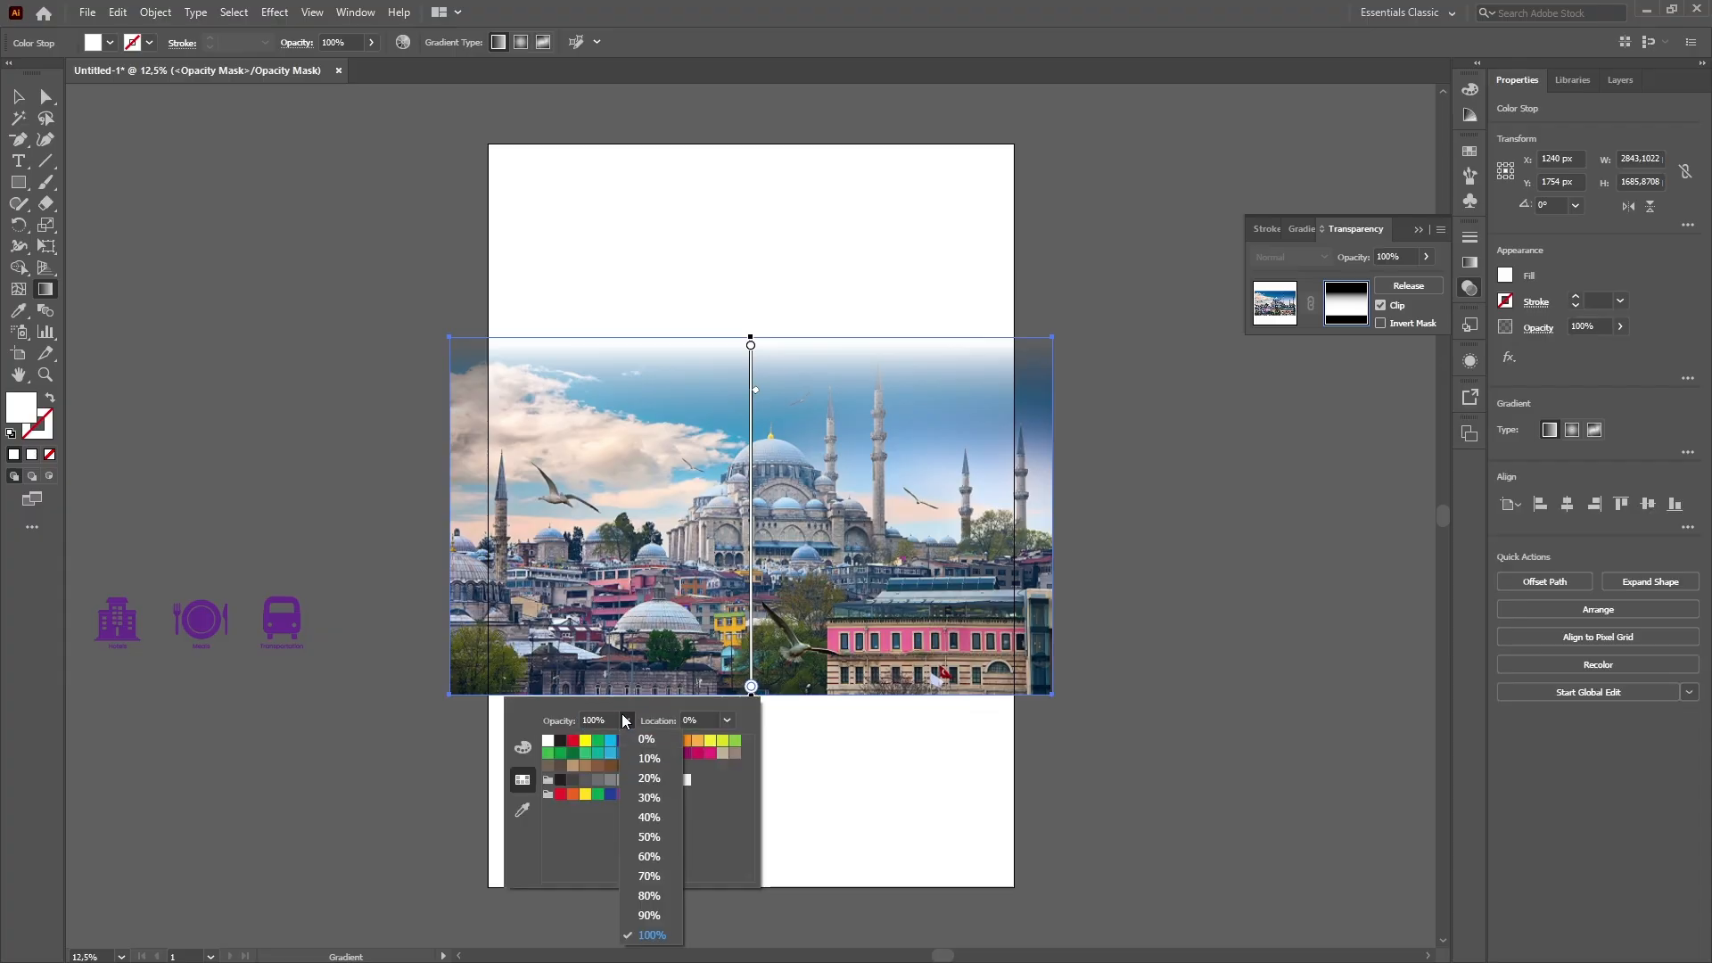
left_click(650, 740)
key("ctrl+z")
Move the gradient's white stop up to the middle of the image, and set the top stop to black with 100% opacity.
left_click_drag(751, 686, 751, 530)
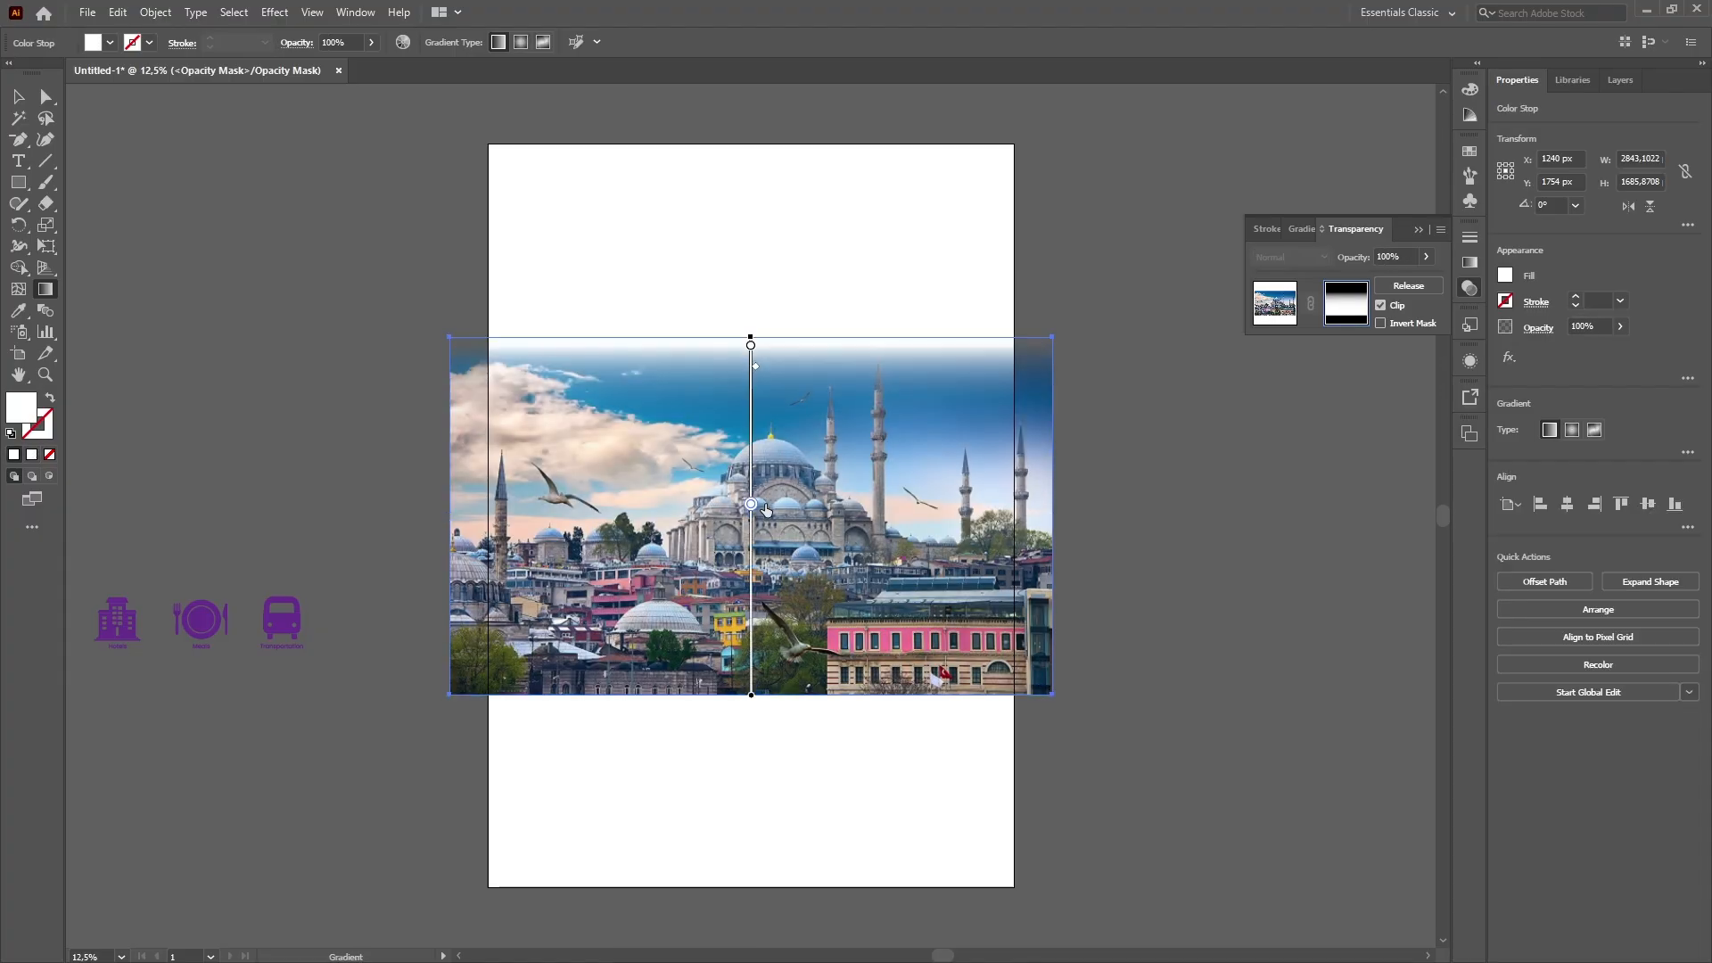
left_click_drag(756, 370, 756, 399)
double_click(751, 346)
left_click(626, 378)
left_click(665, 596)
left_click(831, 403)
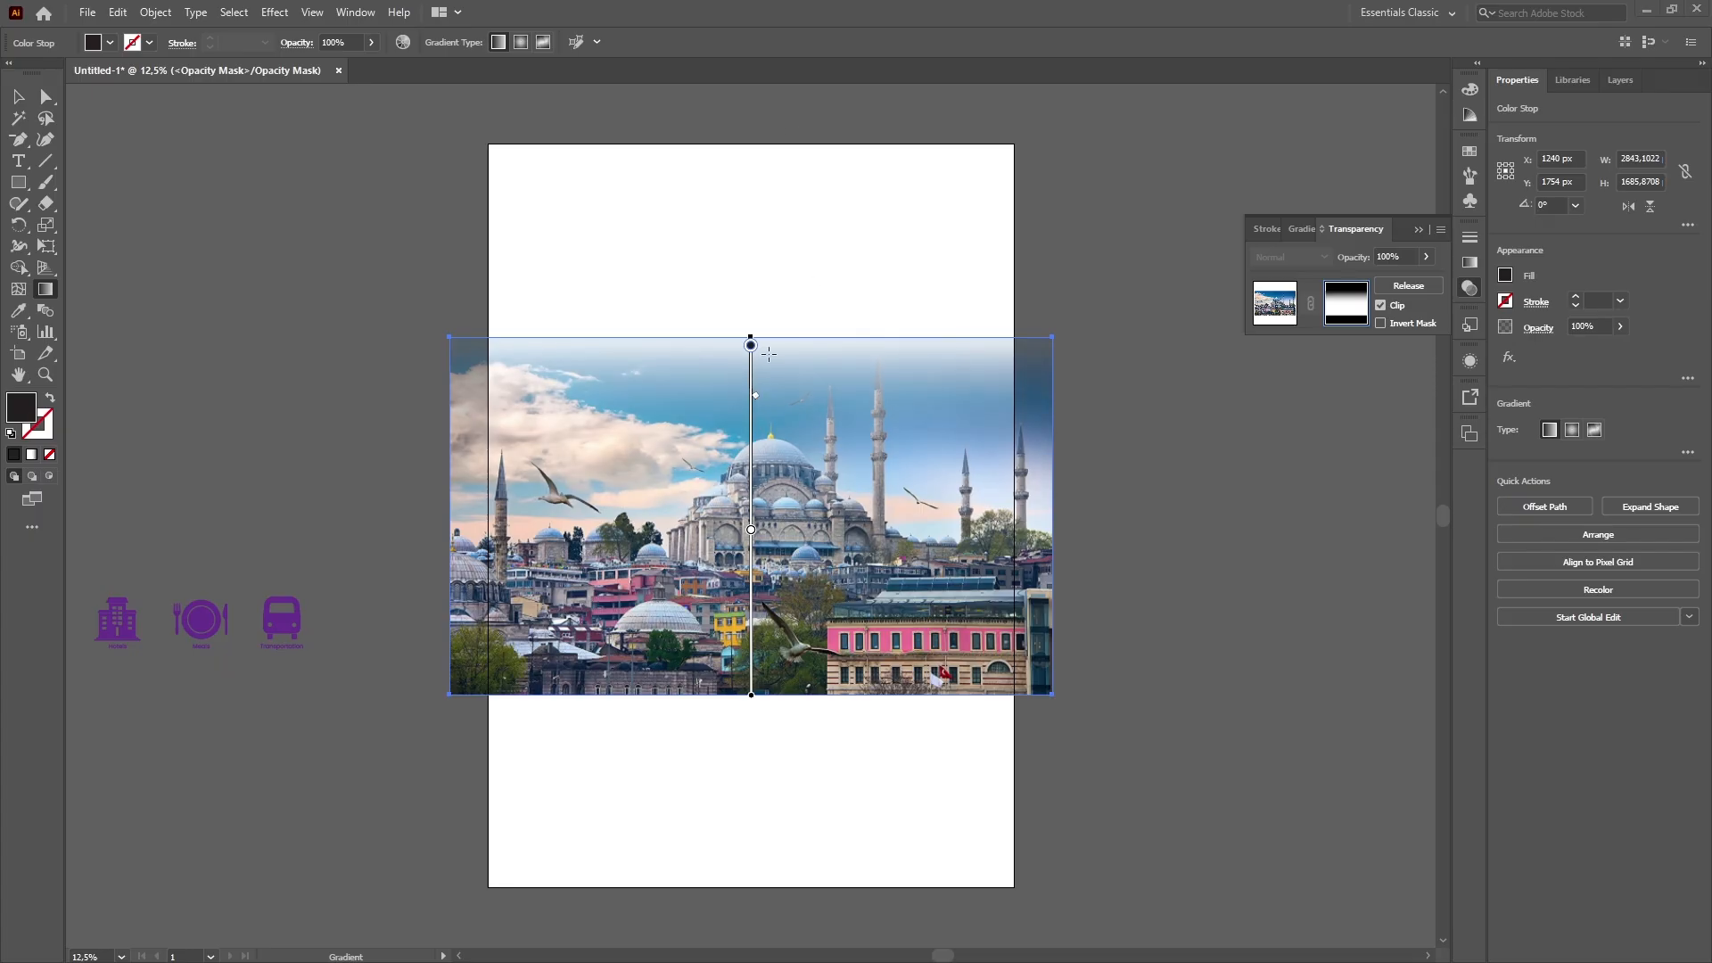
left_click_drag(756, 402, 755, 396)
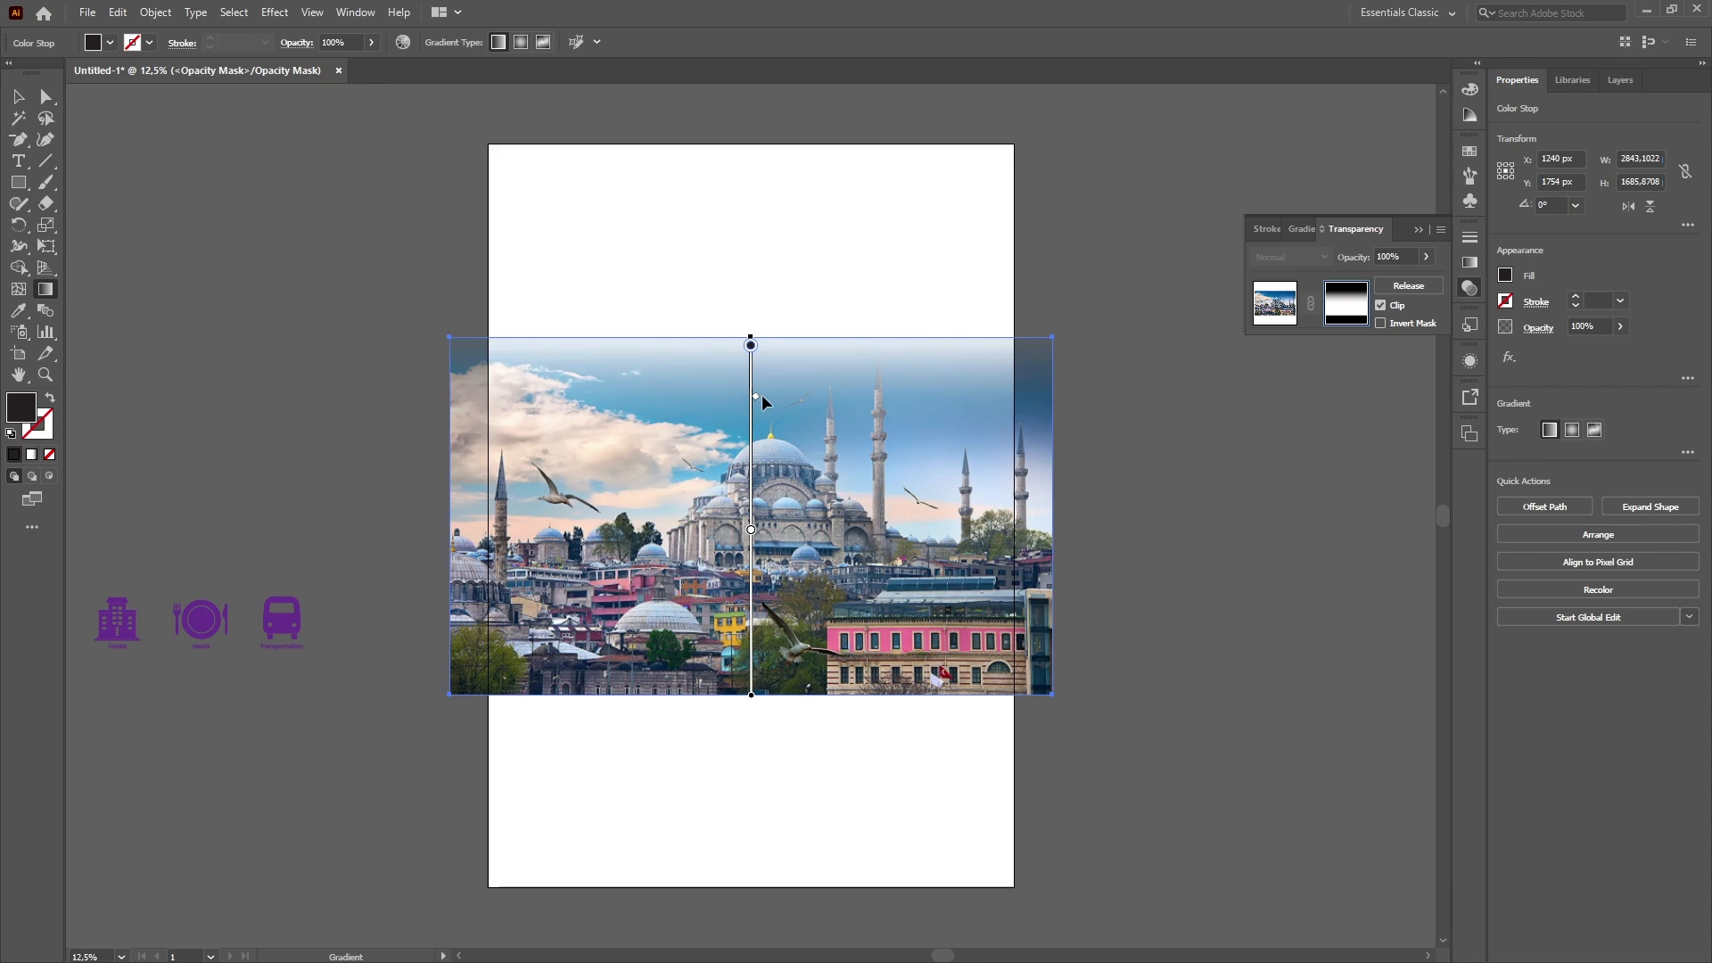
Add a black stop at the bottom end of the mask gradient.
left_click(749, 688)
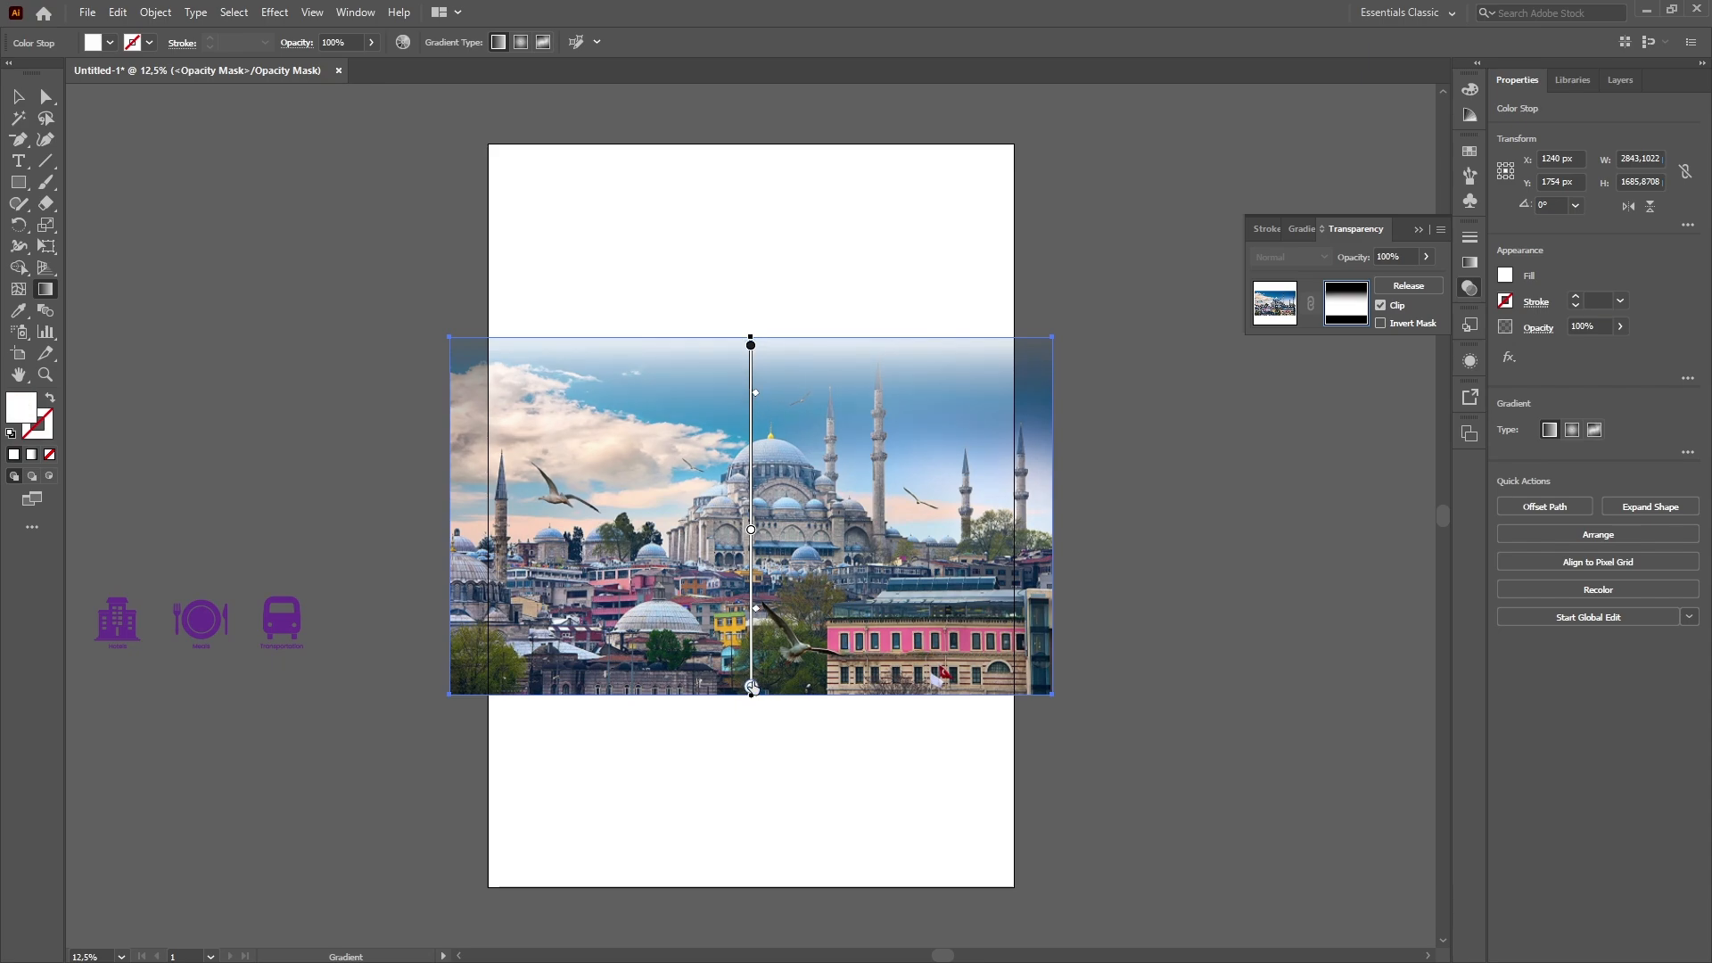
double_click(751, 687)
left_click(565, 735)
Nudge the white middle stop up slightly and shift both gradient midpoints down to balance the top and bottom fades.
left_click(754, 688)
left_click_drag(757, 610, 754, 616)
left_click_drag(751, 530, 751, 522)
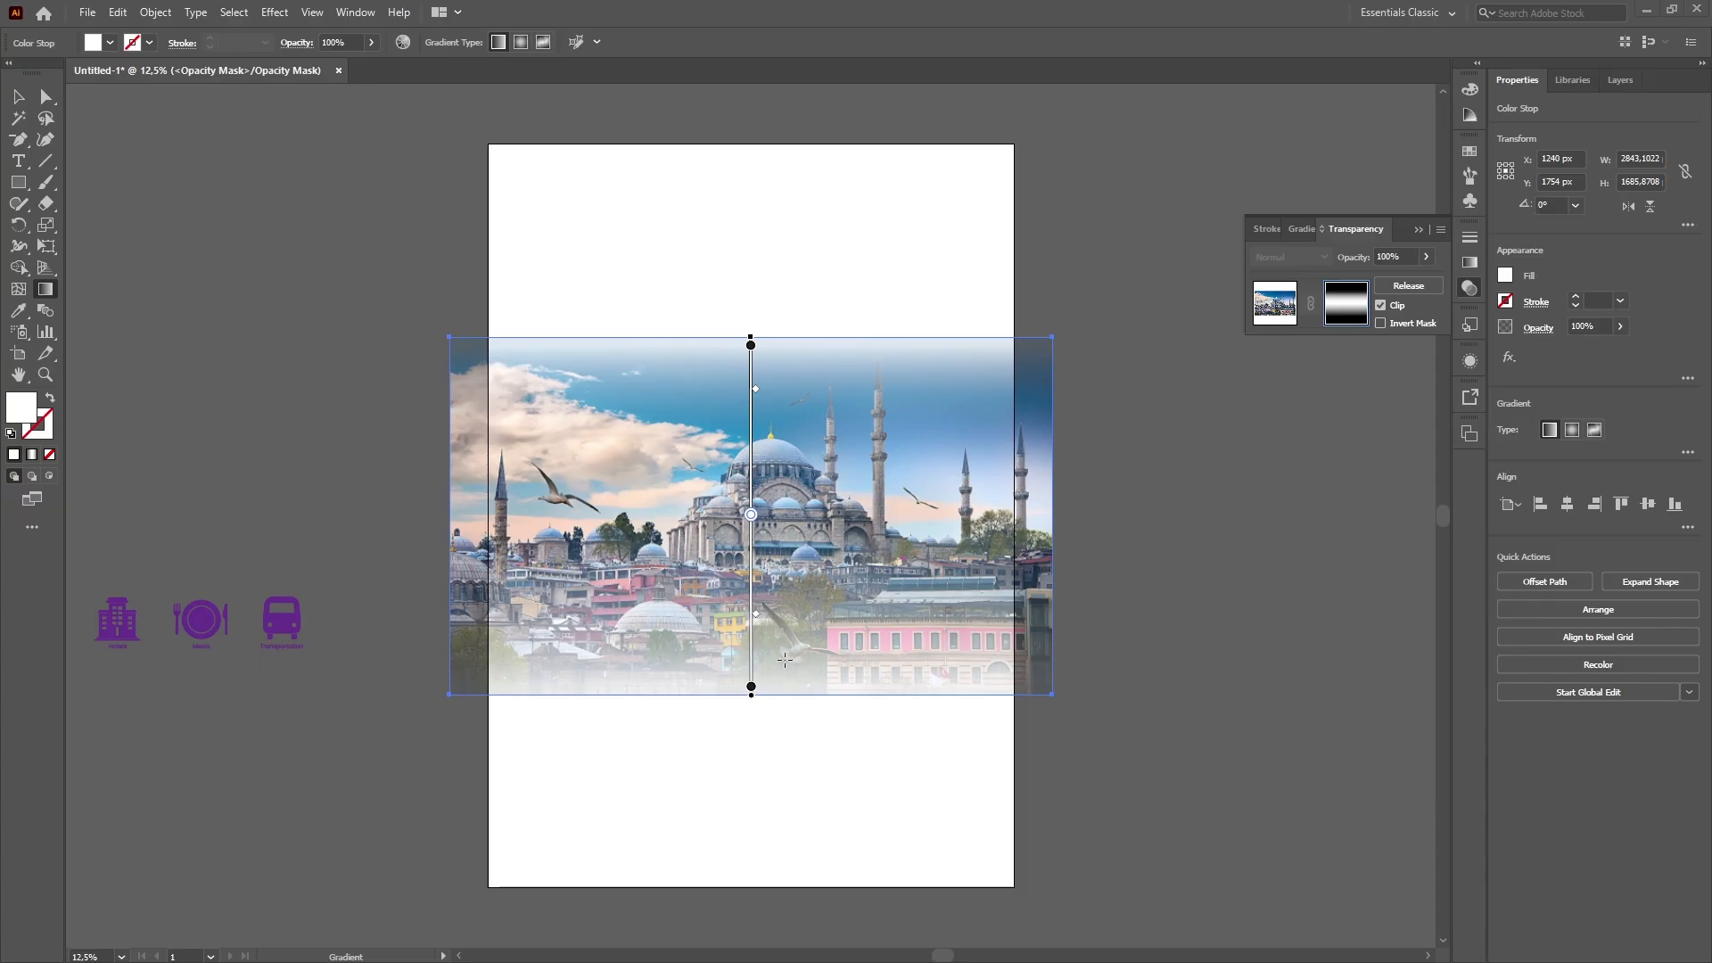
left_click_drag(756, 615, 756, 643)
left_click_drag(755, 389, 754, 401)
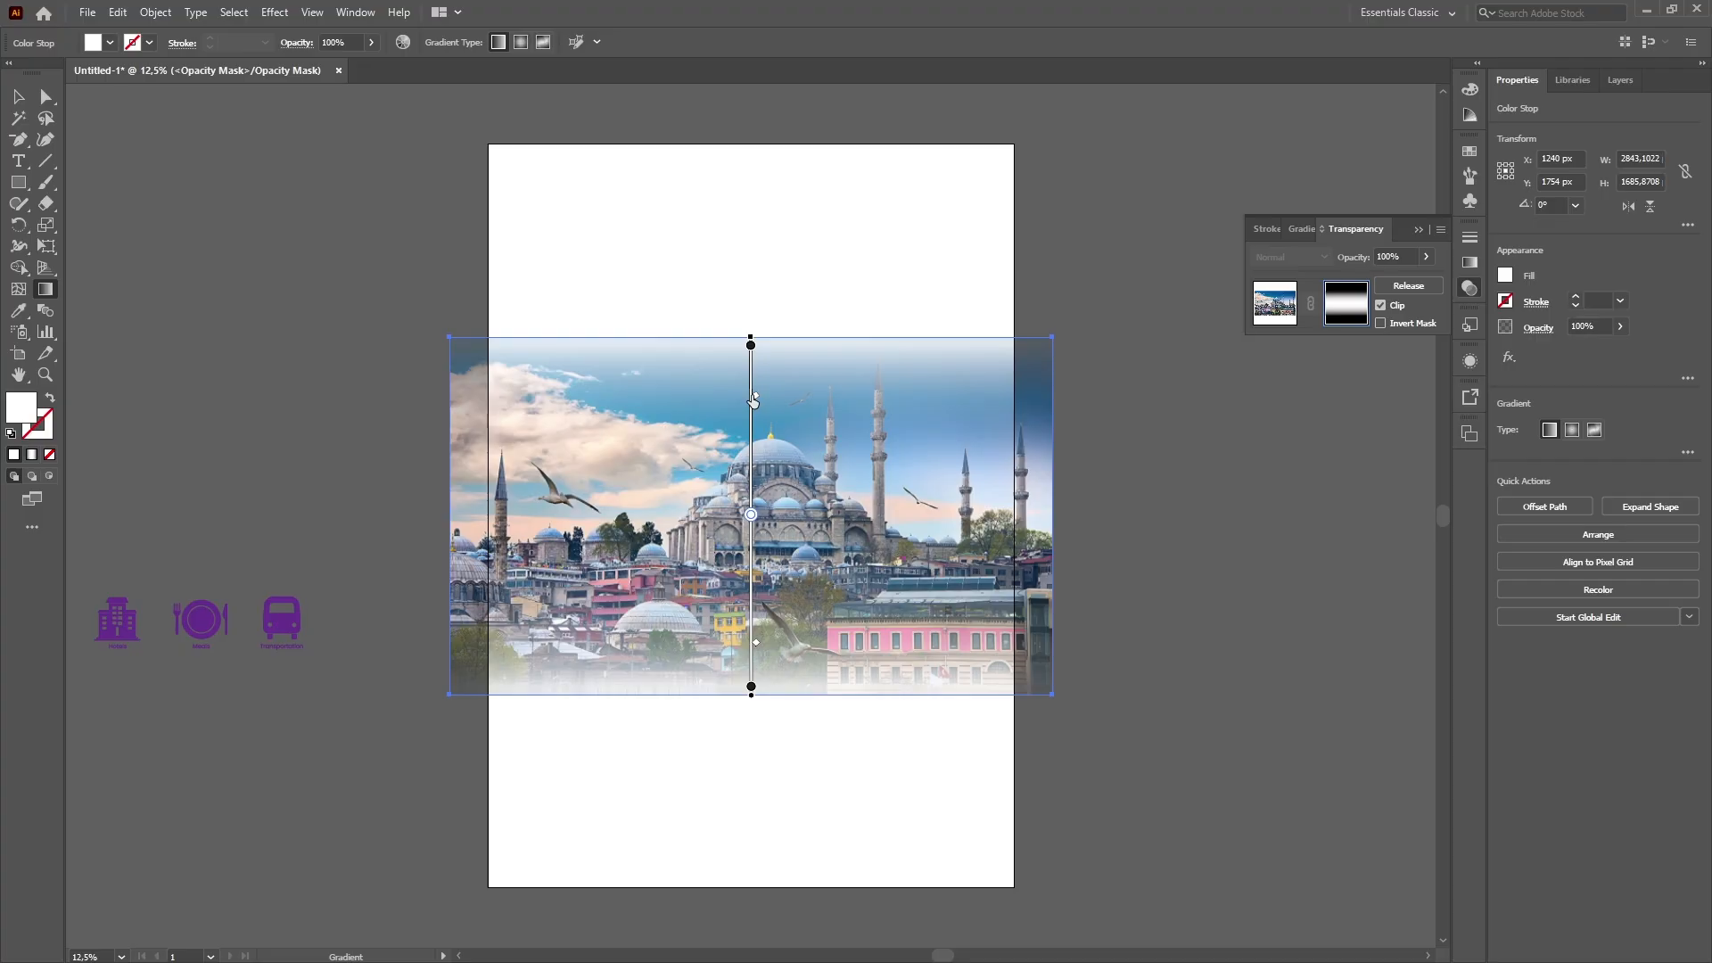
Switch from the opacity mask back to the artwork, collapse the Transparency panel and deselect the image.
left_click(1293, 314)
left_click(1419, 230)
left_click(19, 96)
left_click(990, 285)
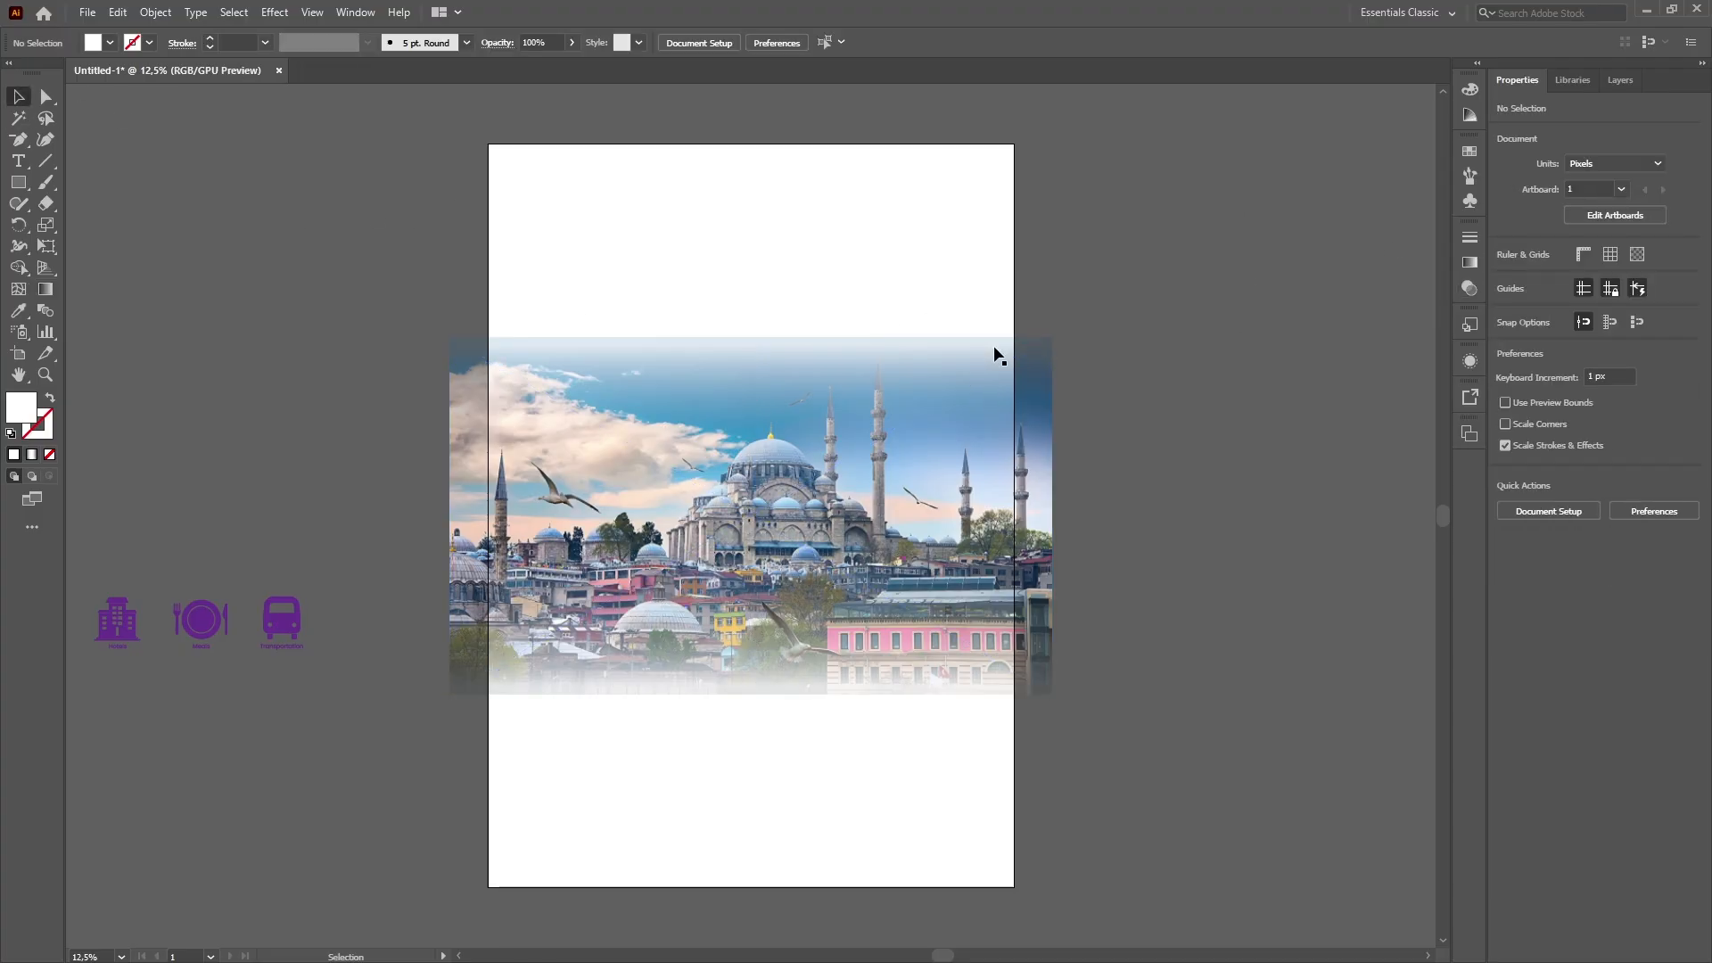
left_click(981, 393)
left_click(1057, 725)
Reopen the city image's opacity mask and set both black end stops of its gradient to 0% opacity.
left_click(1053, 669)
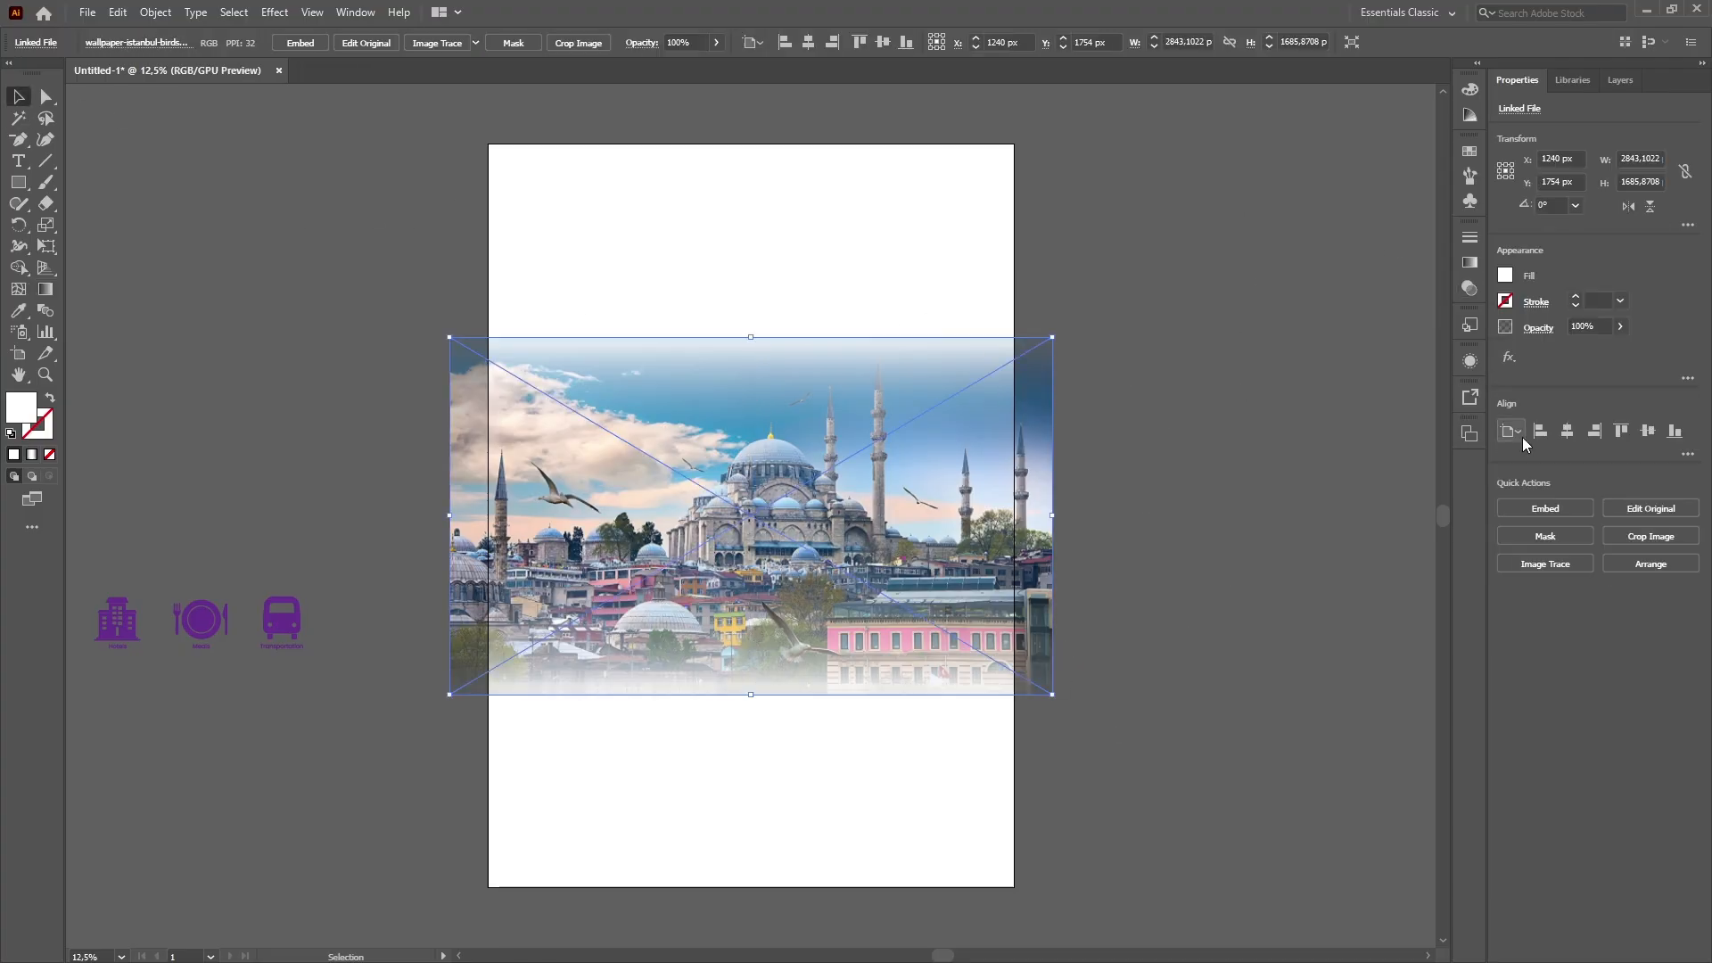
left_click(1469, 264)
left_click(1469, 288)
left_click(1346, 305)
key("g")
double_click(751, 347)
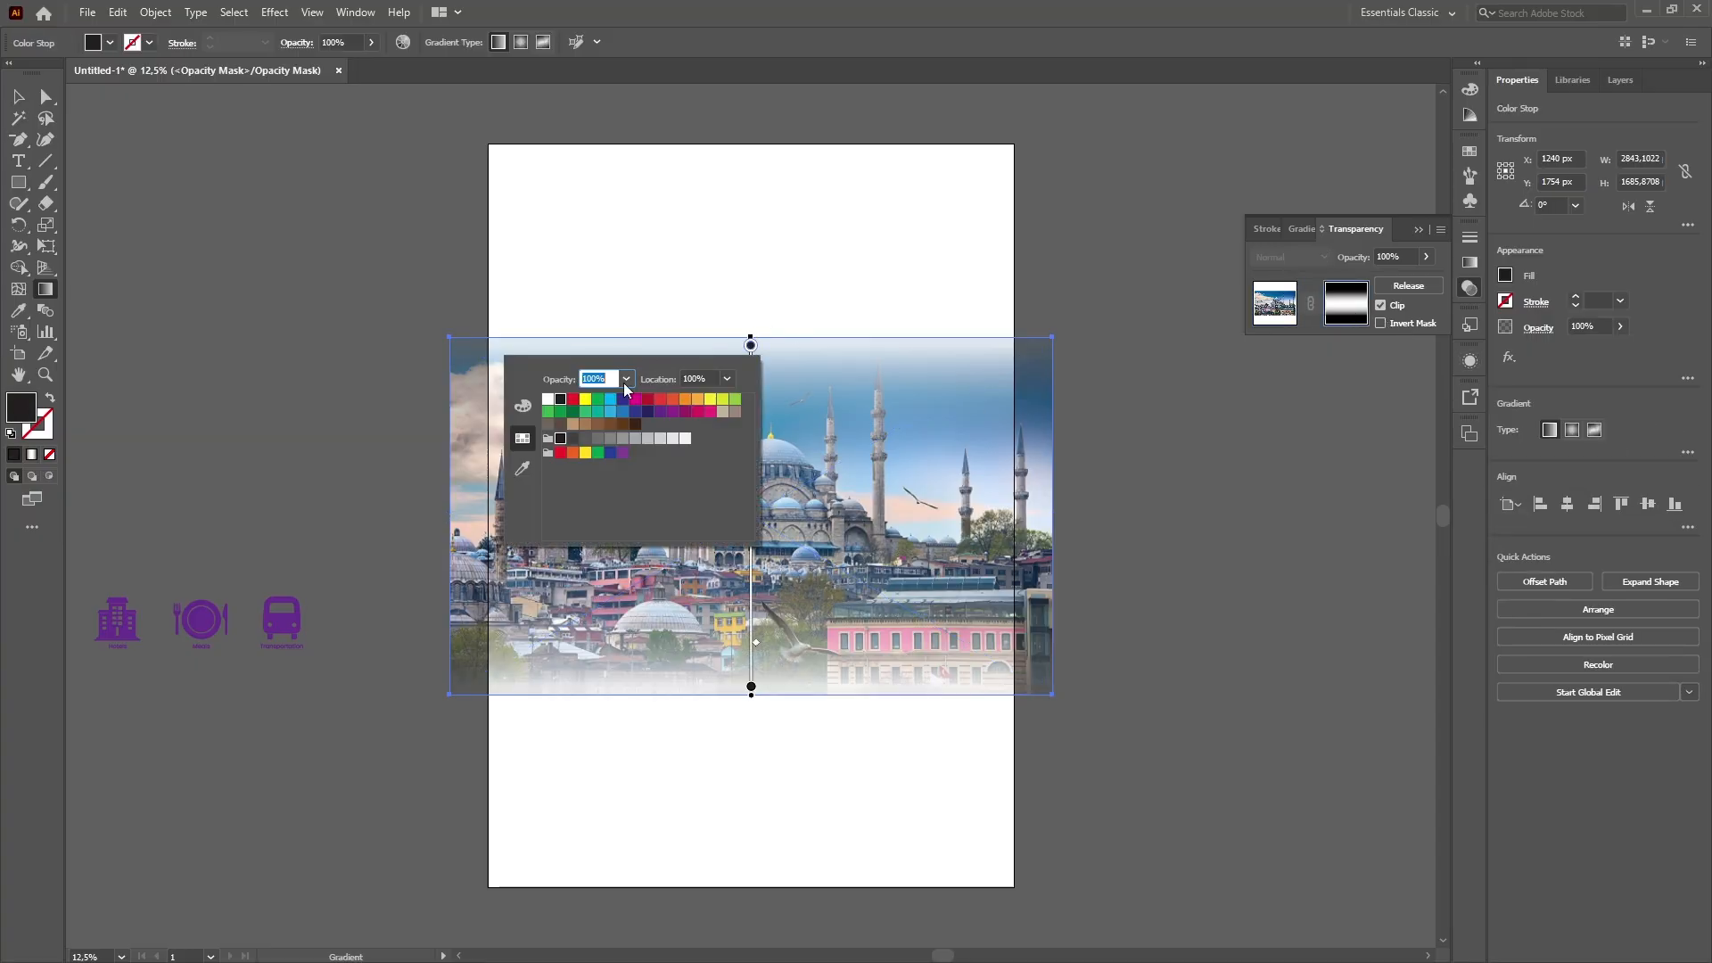
left_click(627, 379)
left_click(648, 406)
left_click(808, 639)
double_click(751, 686)
left_click(765, 633)
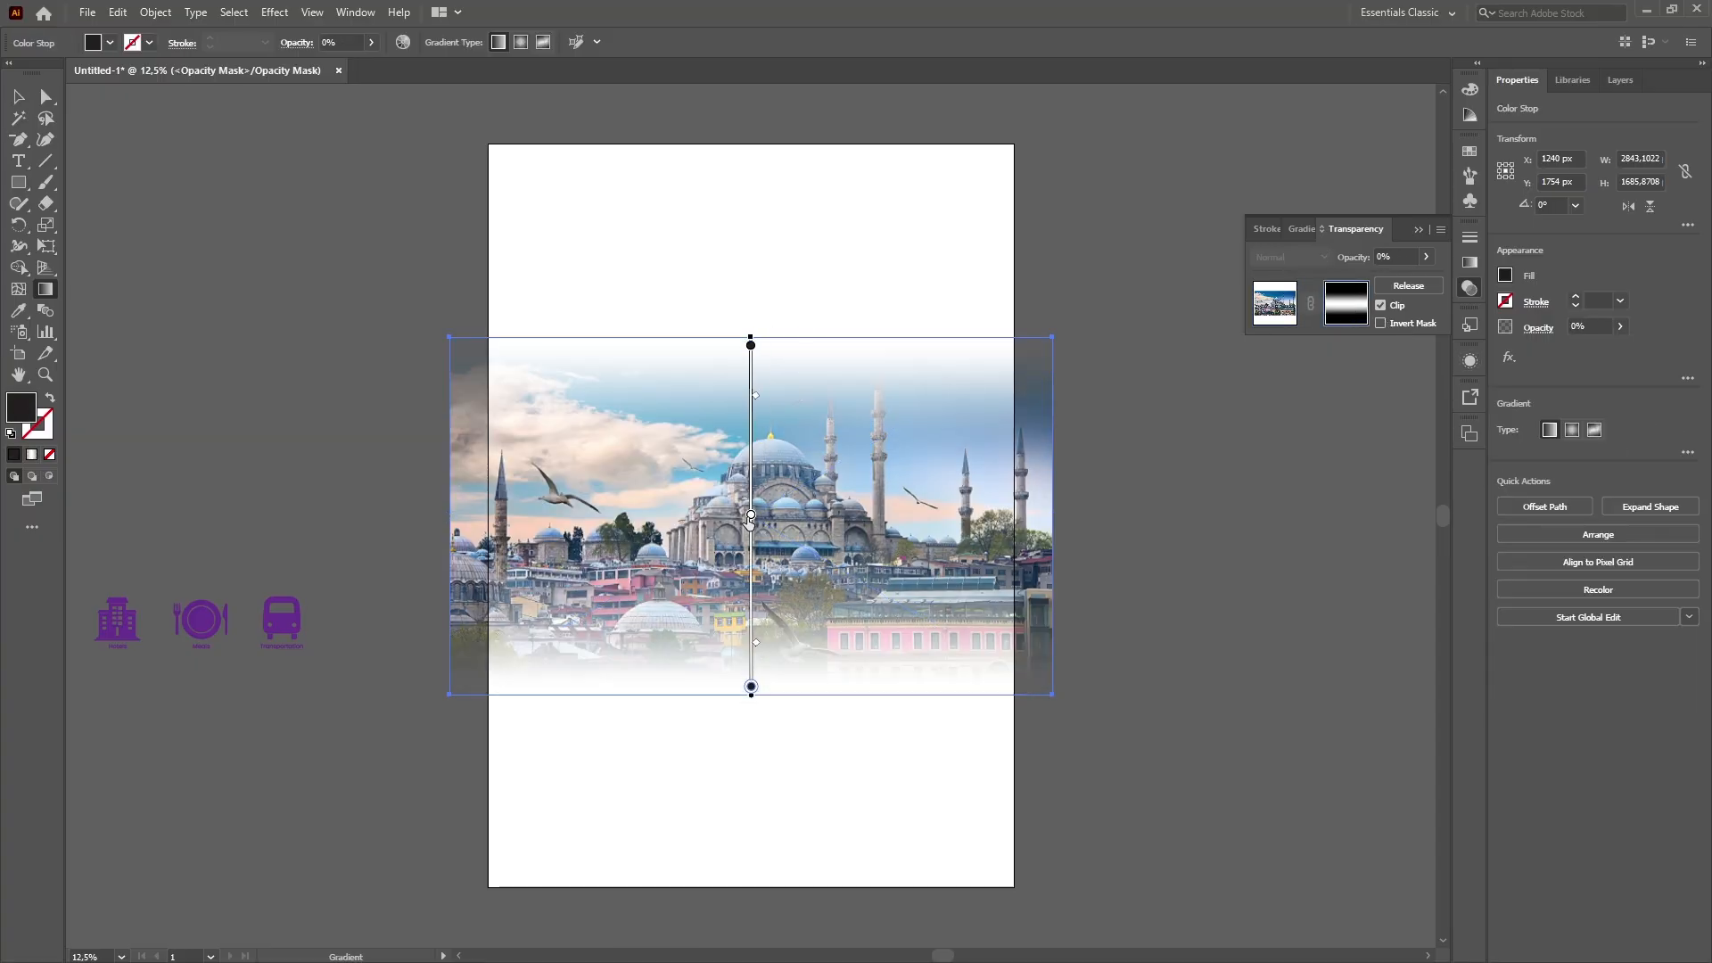
Move the lower midpoint down, extend the mask gradient slightly past the image's top and bottom edges, and exit the mask.
left_click_drag(756, 642, 756, 658)
left_click_drag(757, 395, 751, 327)
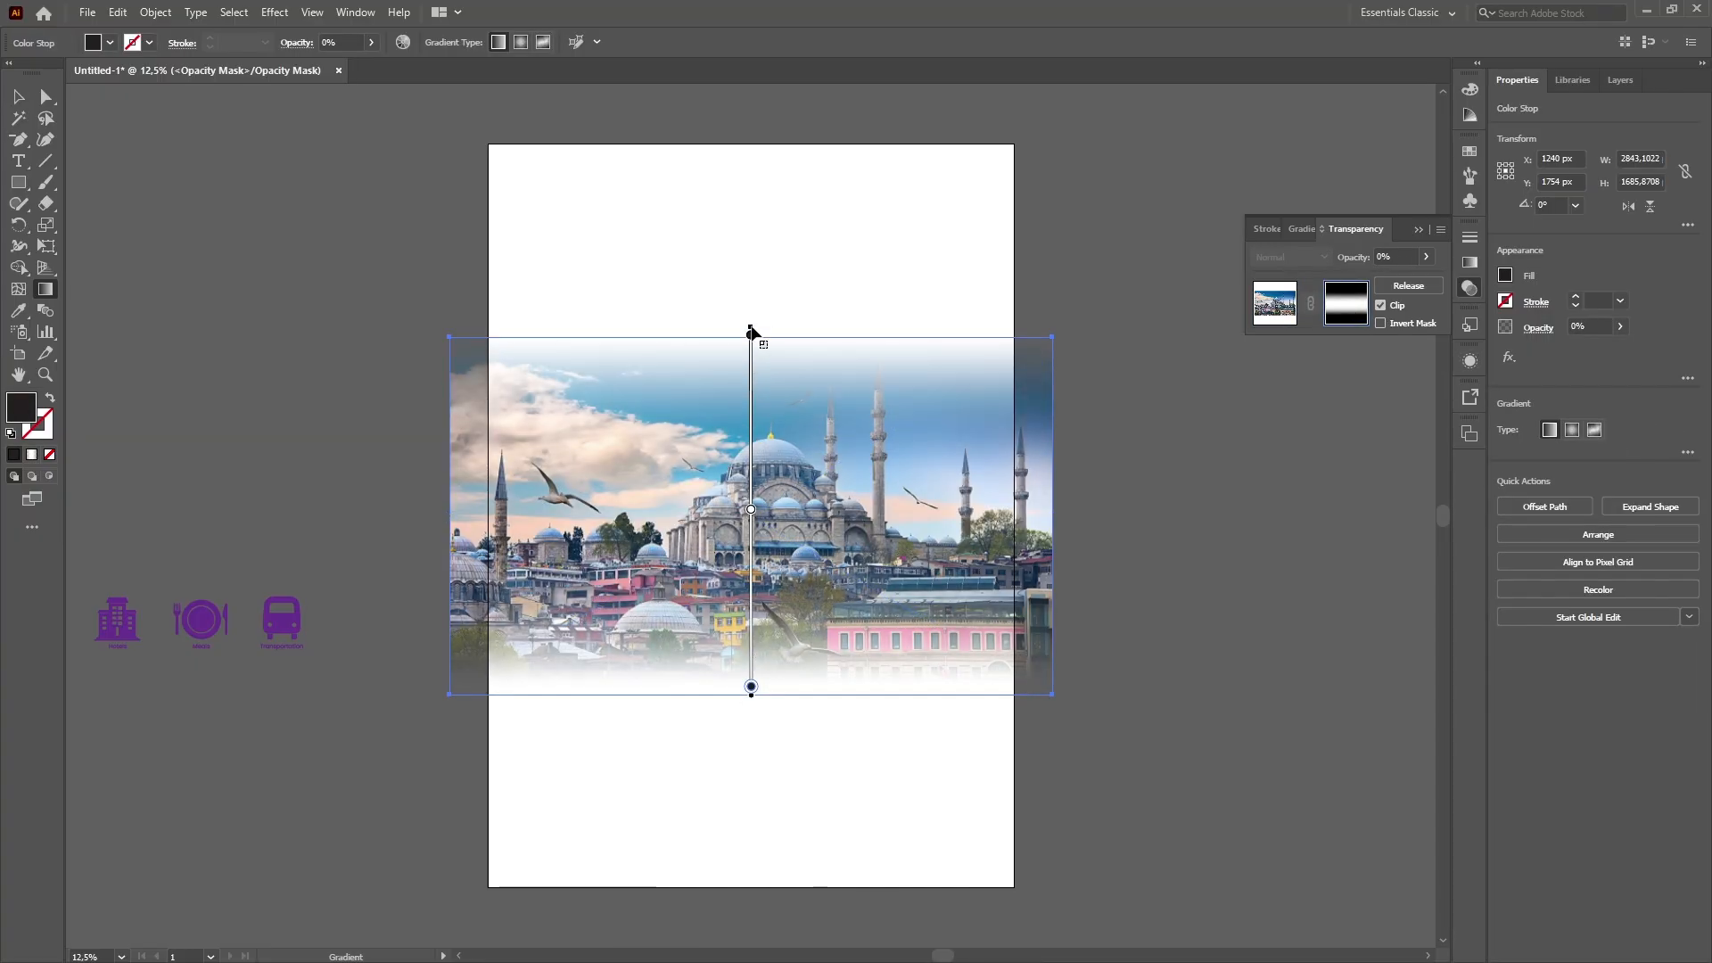
left_click_drag(754, 564, 753, 576)
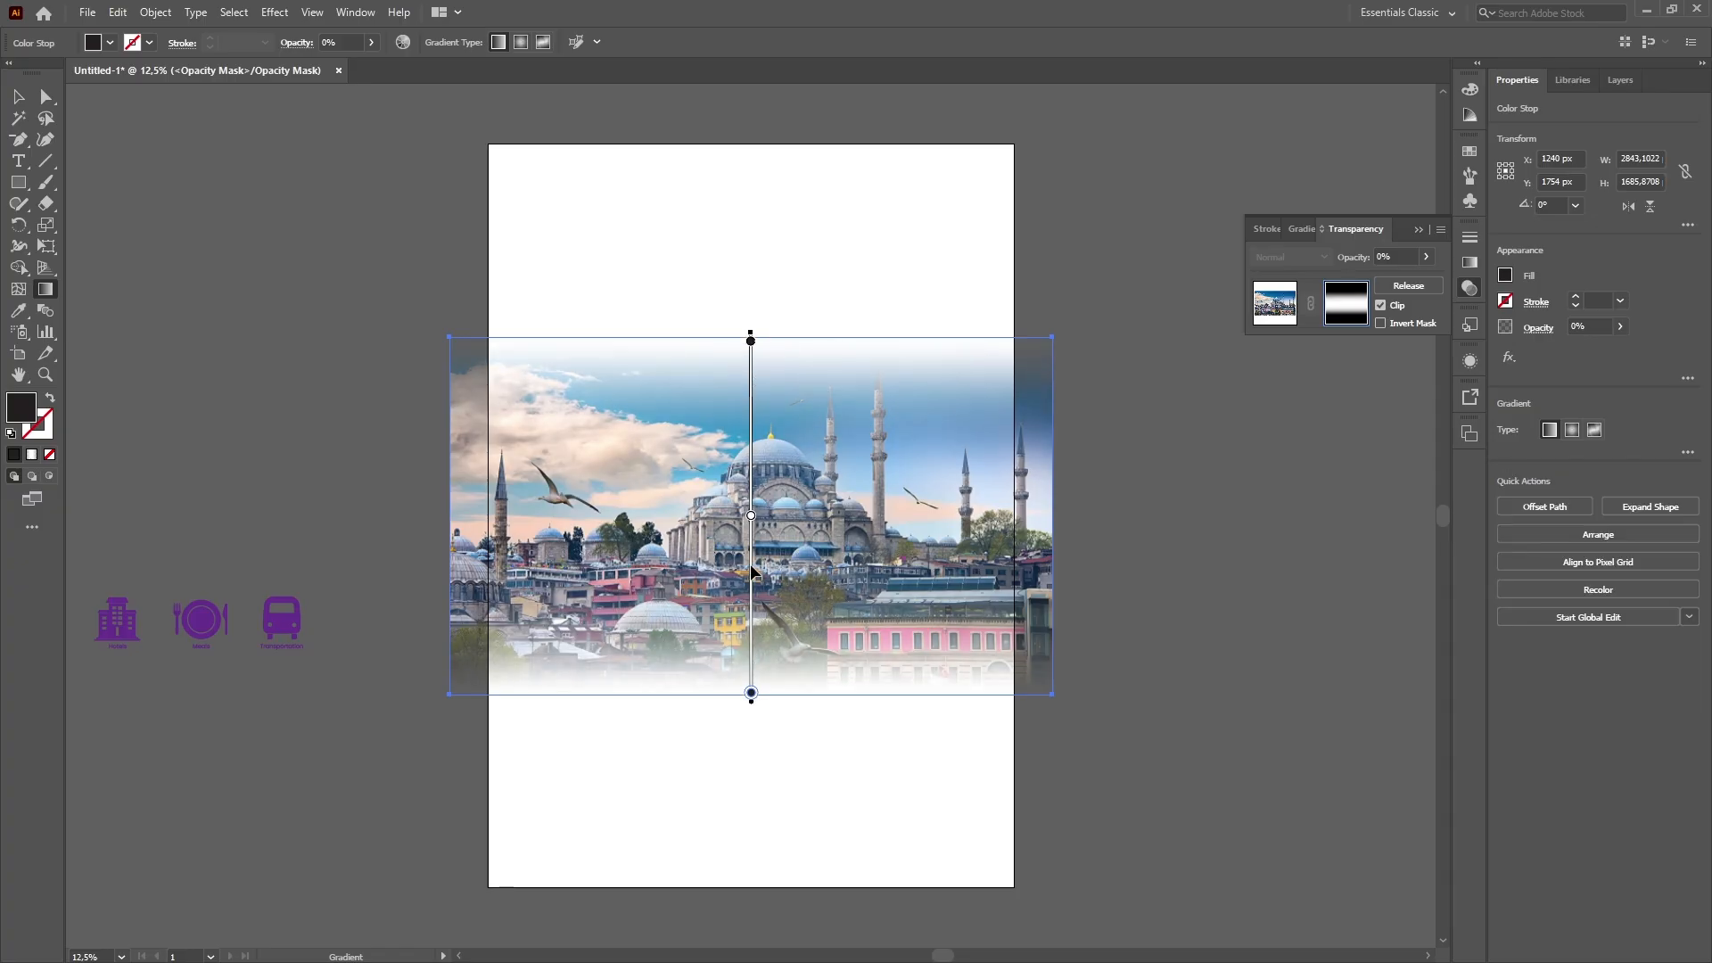
left_click(1276, 303)
left_click(294, 168)
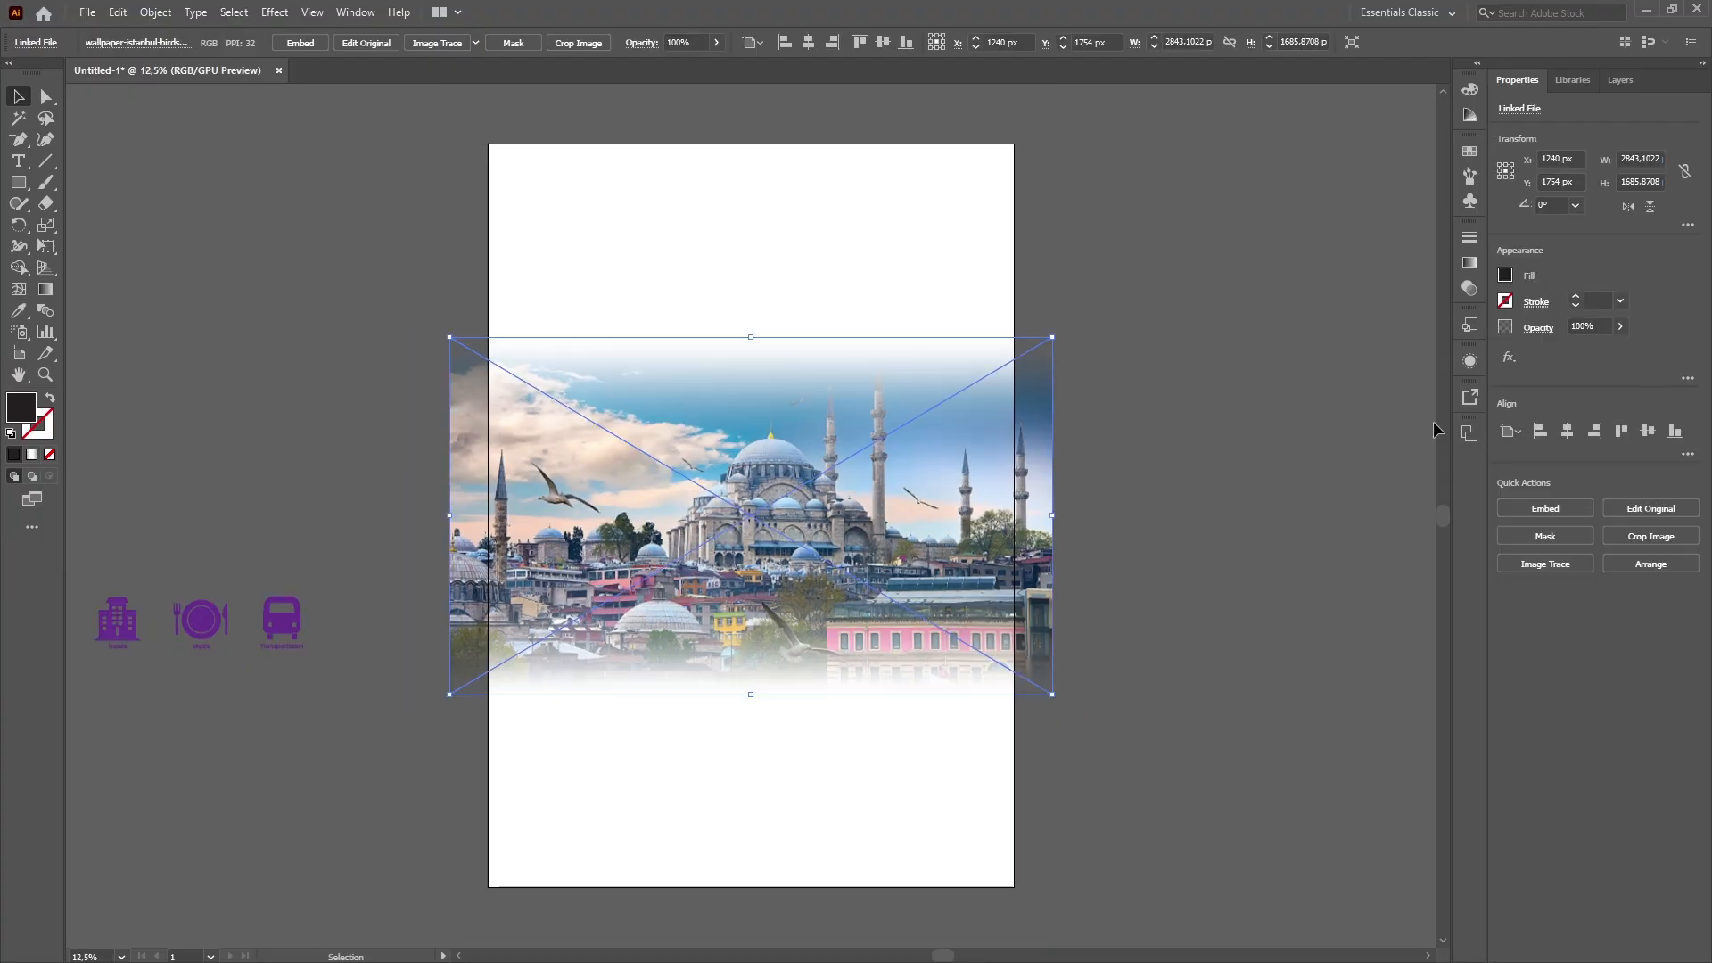
Reopen the image's opacity mask and shift the gradient's upper midpoint slightly up.
left_click(1469, 262)
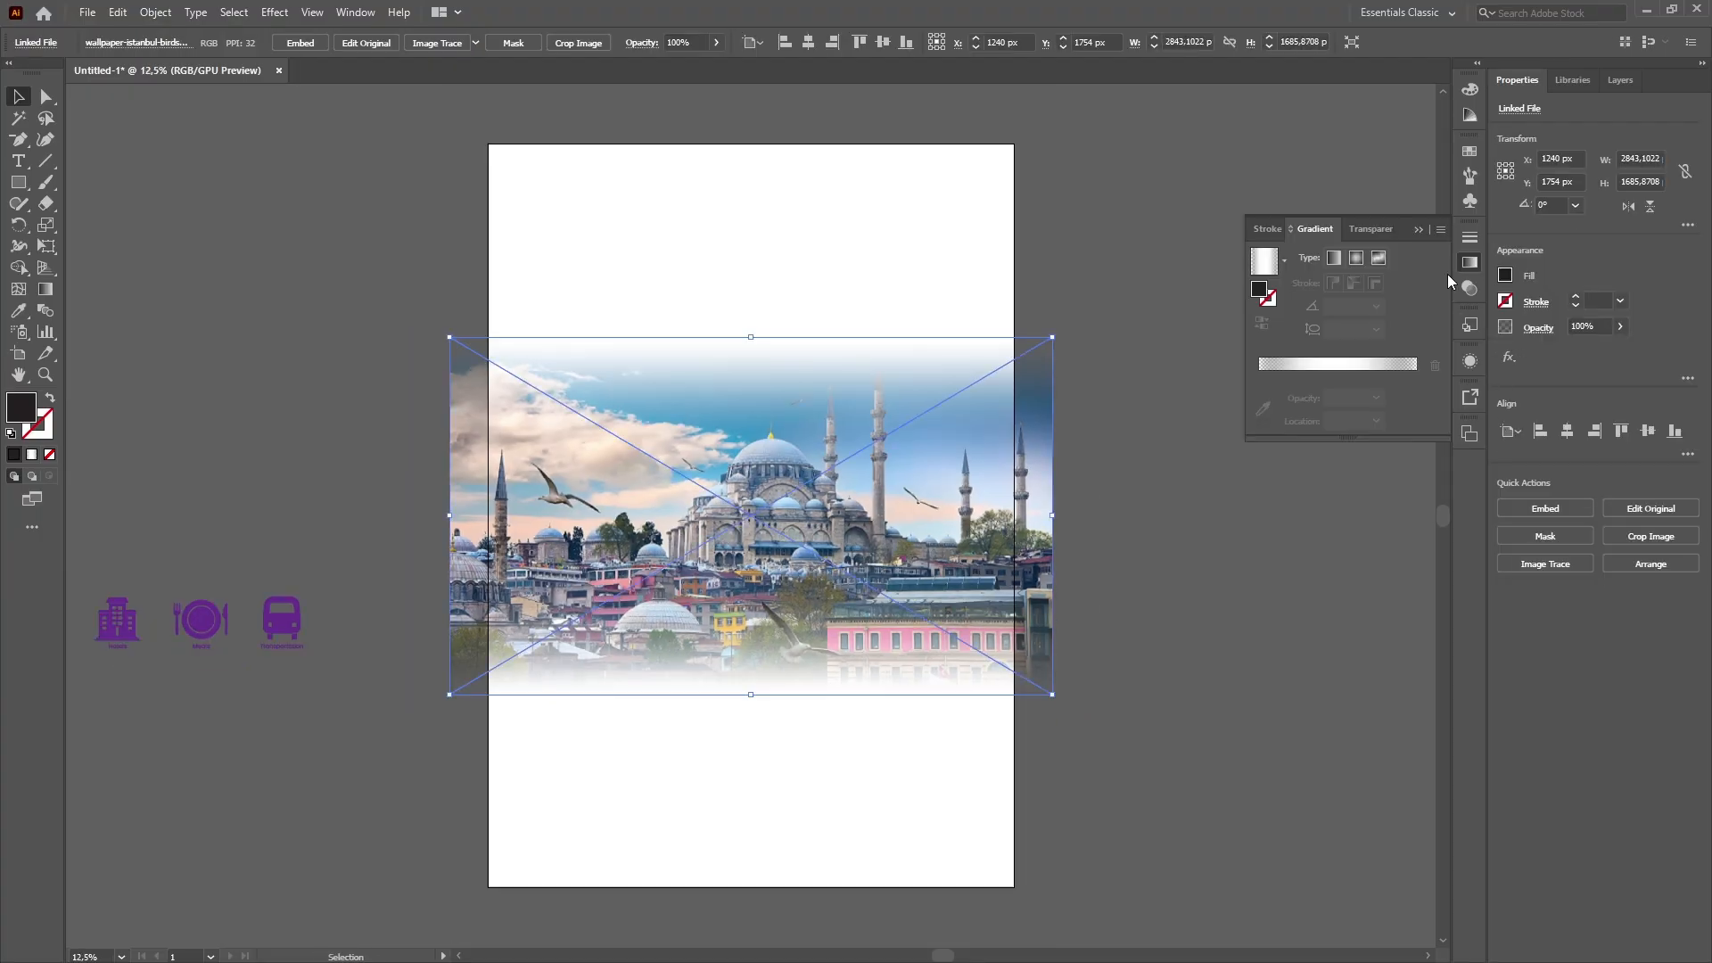
left_click(1470, 288)
left_click(1346, 303)
key("g")
left_click(750, 332)
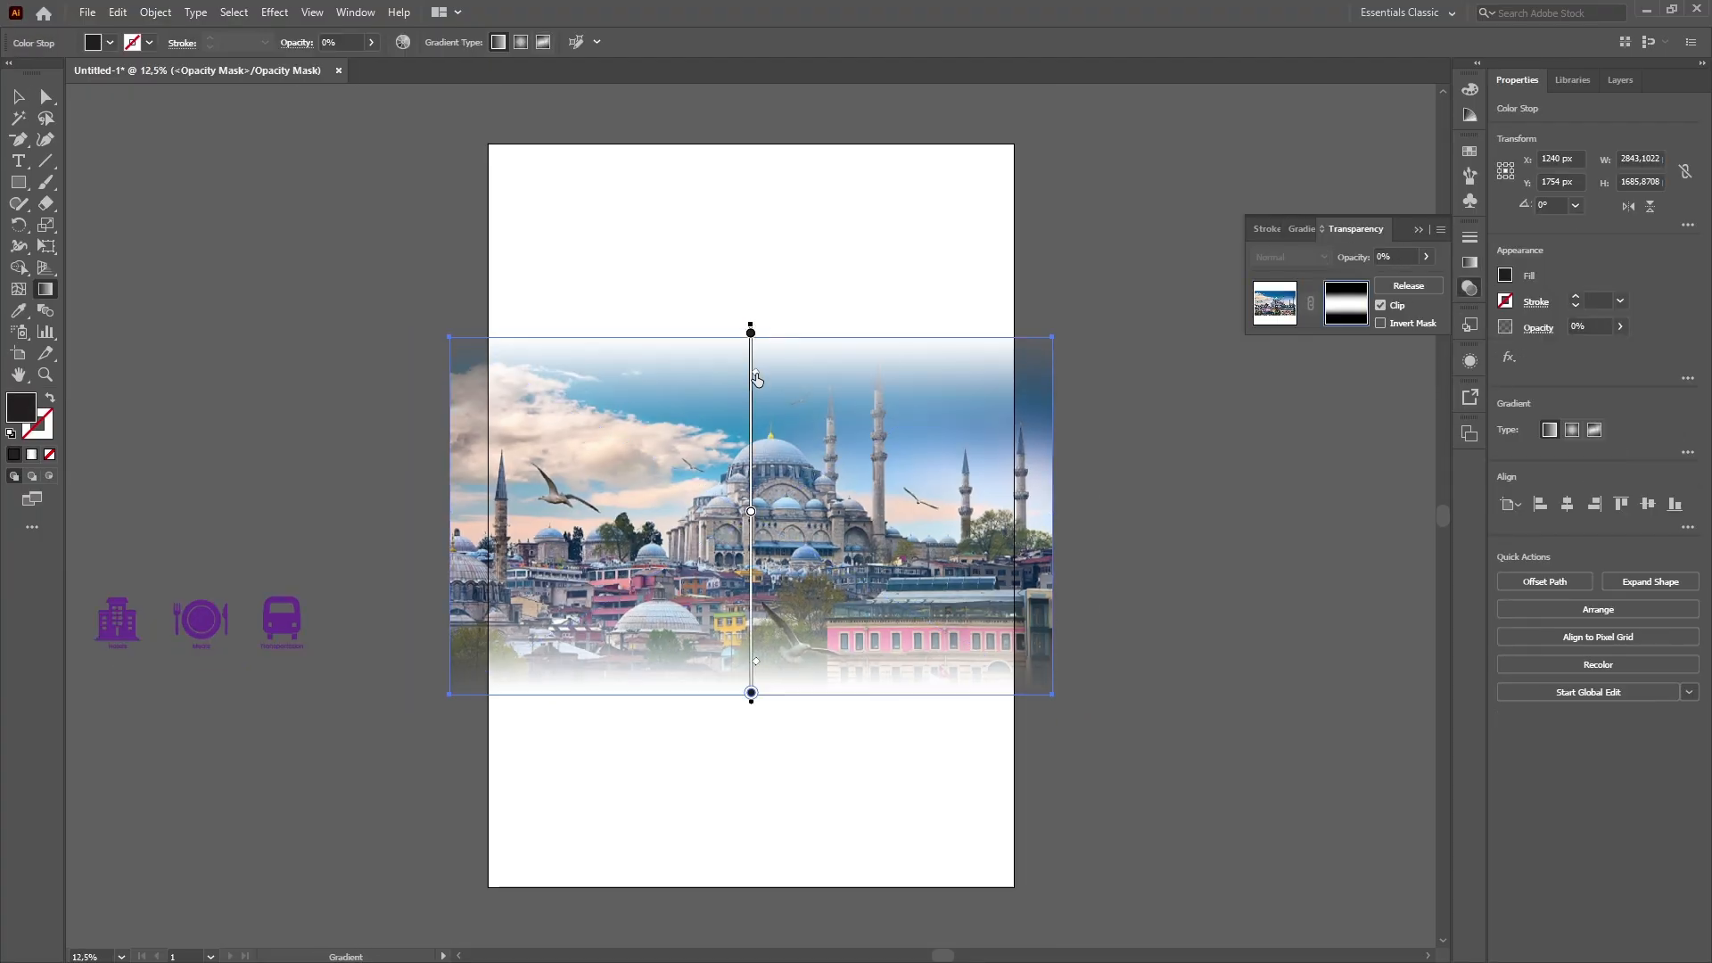
left_click_drag(758, 378, 757, 373)
Return from the opacity mask to the artwork and deselect the image.
left_click(1275, 303)
left_click(1419, 229)
key("v")
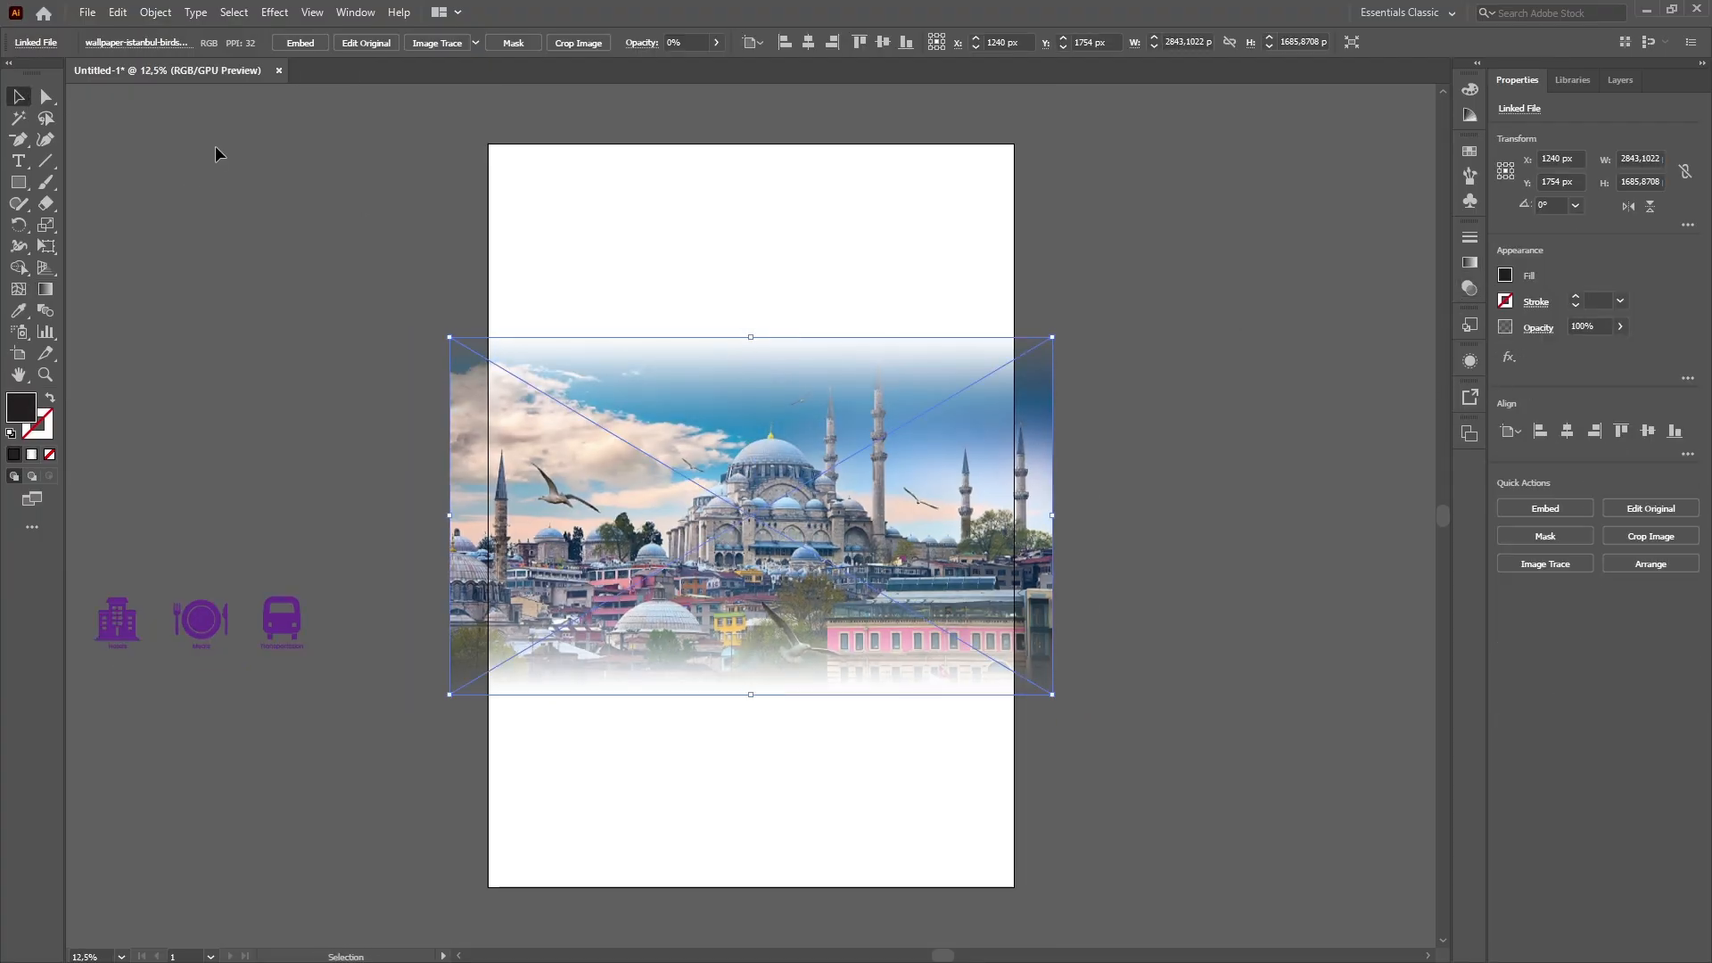
left_click(216, 148)
Scale the city image down proportionally until it roughly spans the artboard's width.
left_click(779, 359)
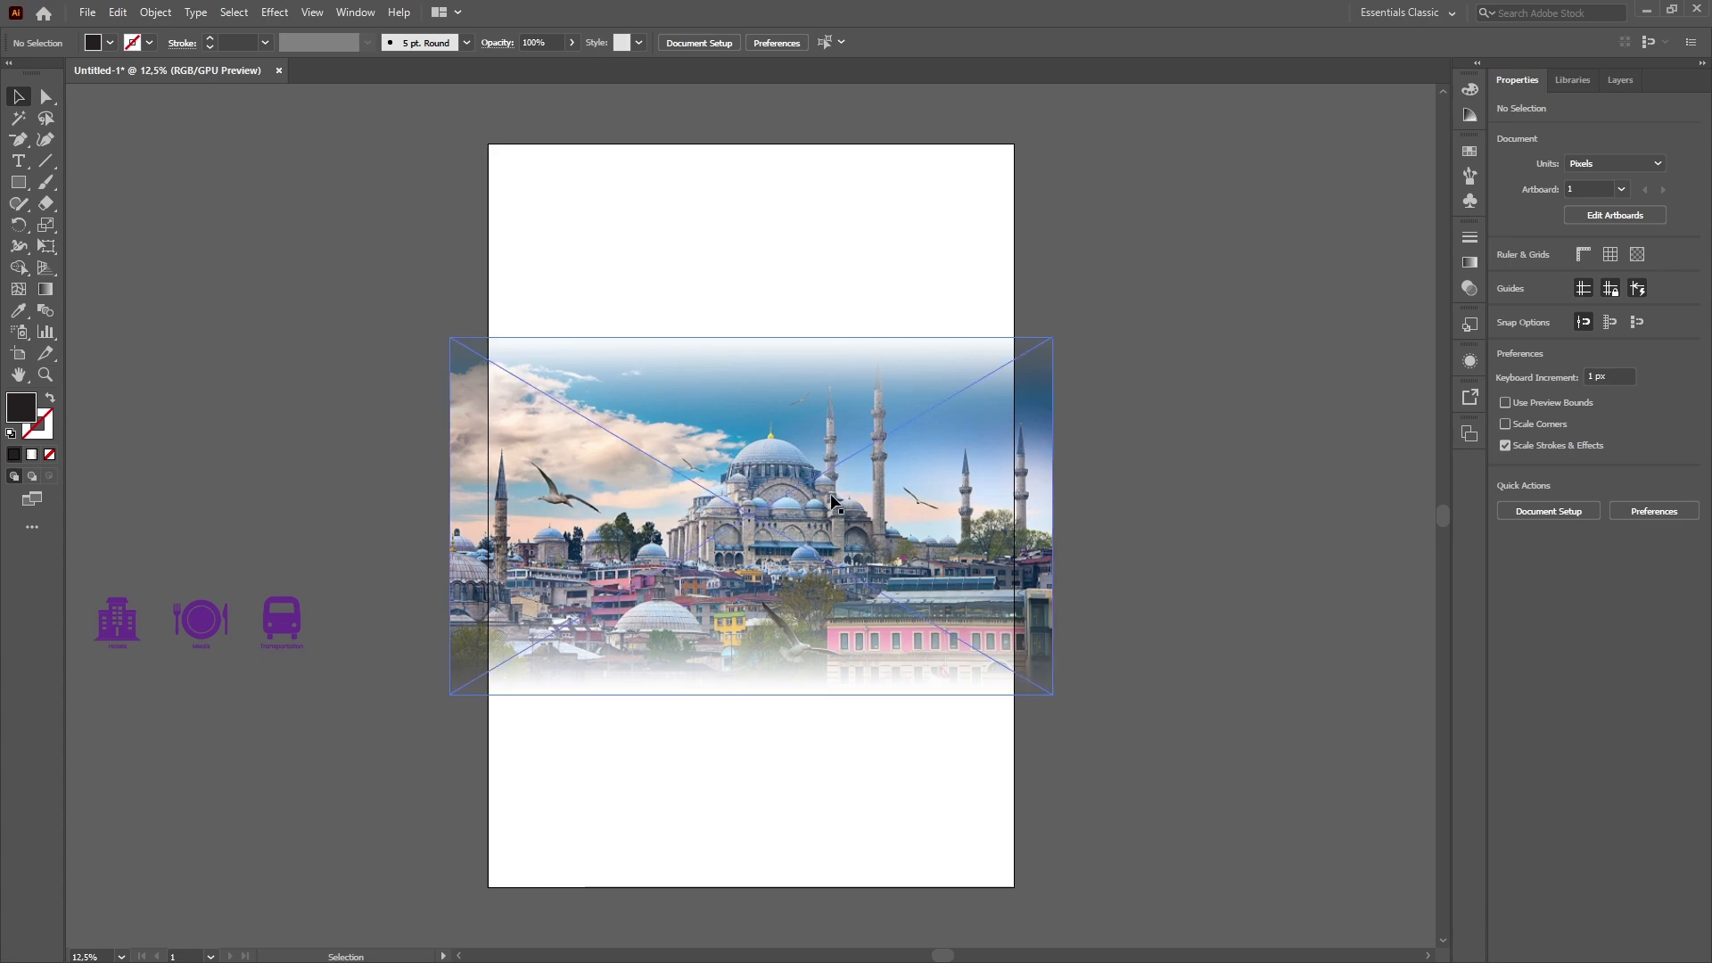
left_click_drag(752, 337, 751, 360)
left_click(1260, 453)
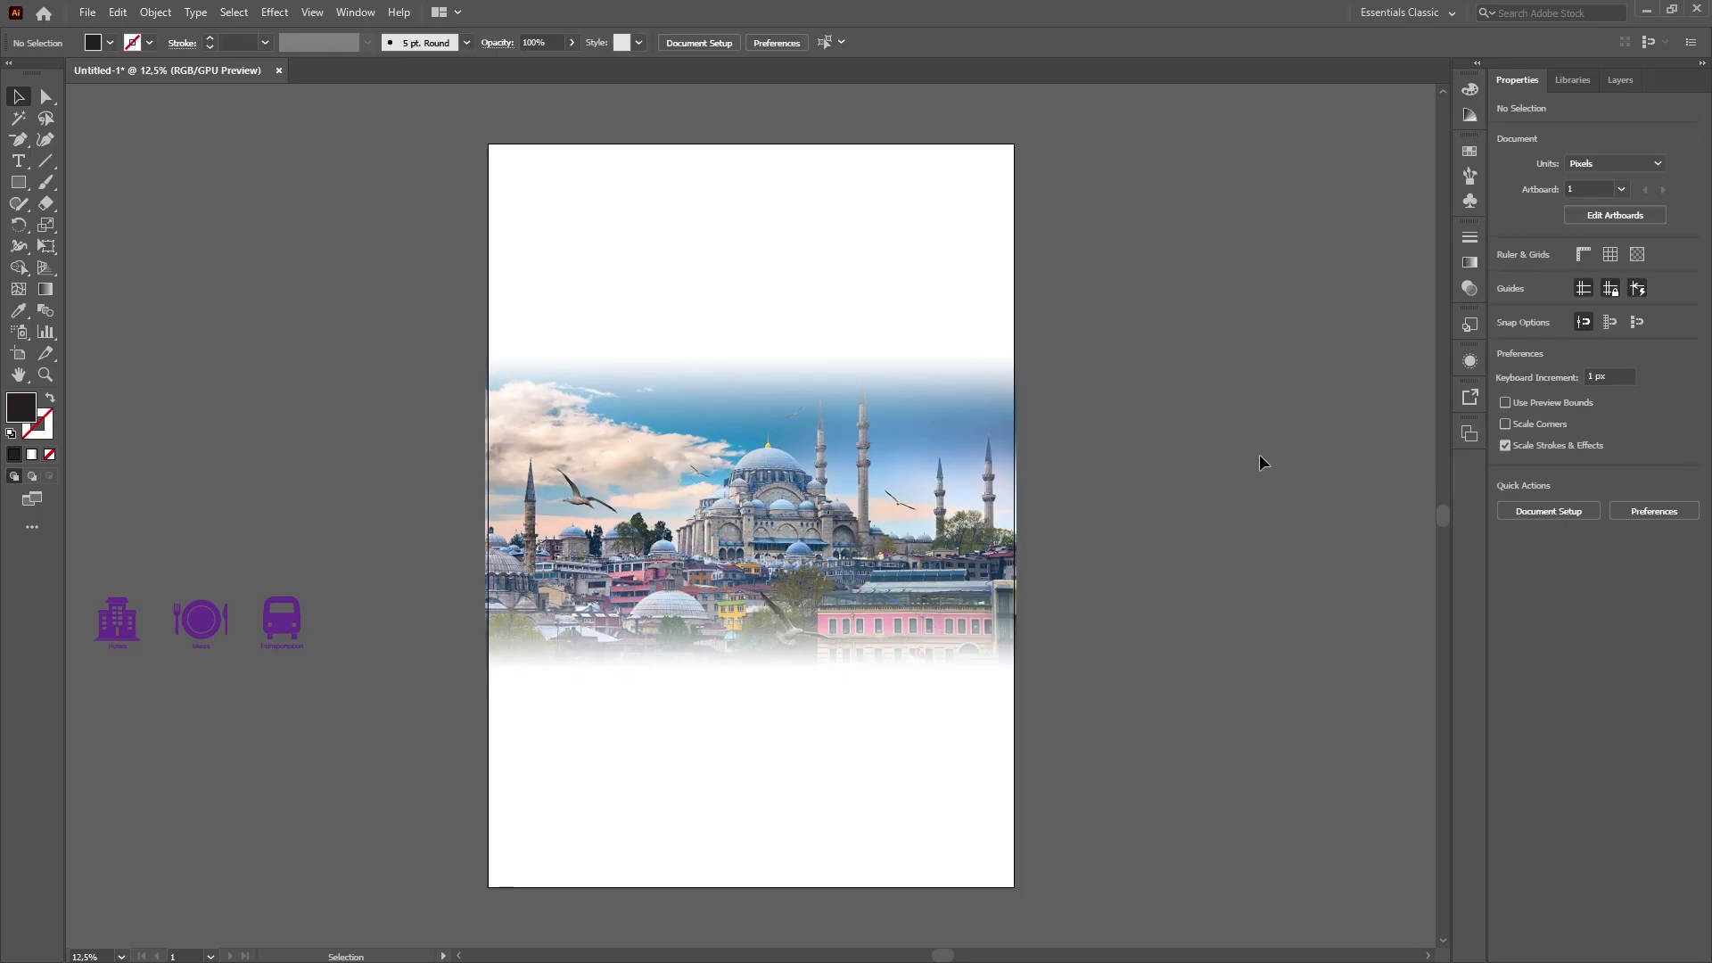
Enlarge the city image proportionally beyond both sides of the artboard and centre it vertically.
key("a")
left_click(758, 361)
left_click_drag(751, 356, 751, 311)
left_click(1648, 432)
left_click(1168, 444)
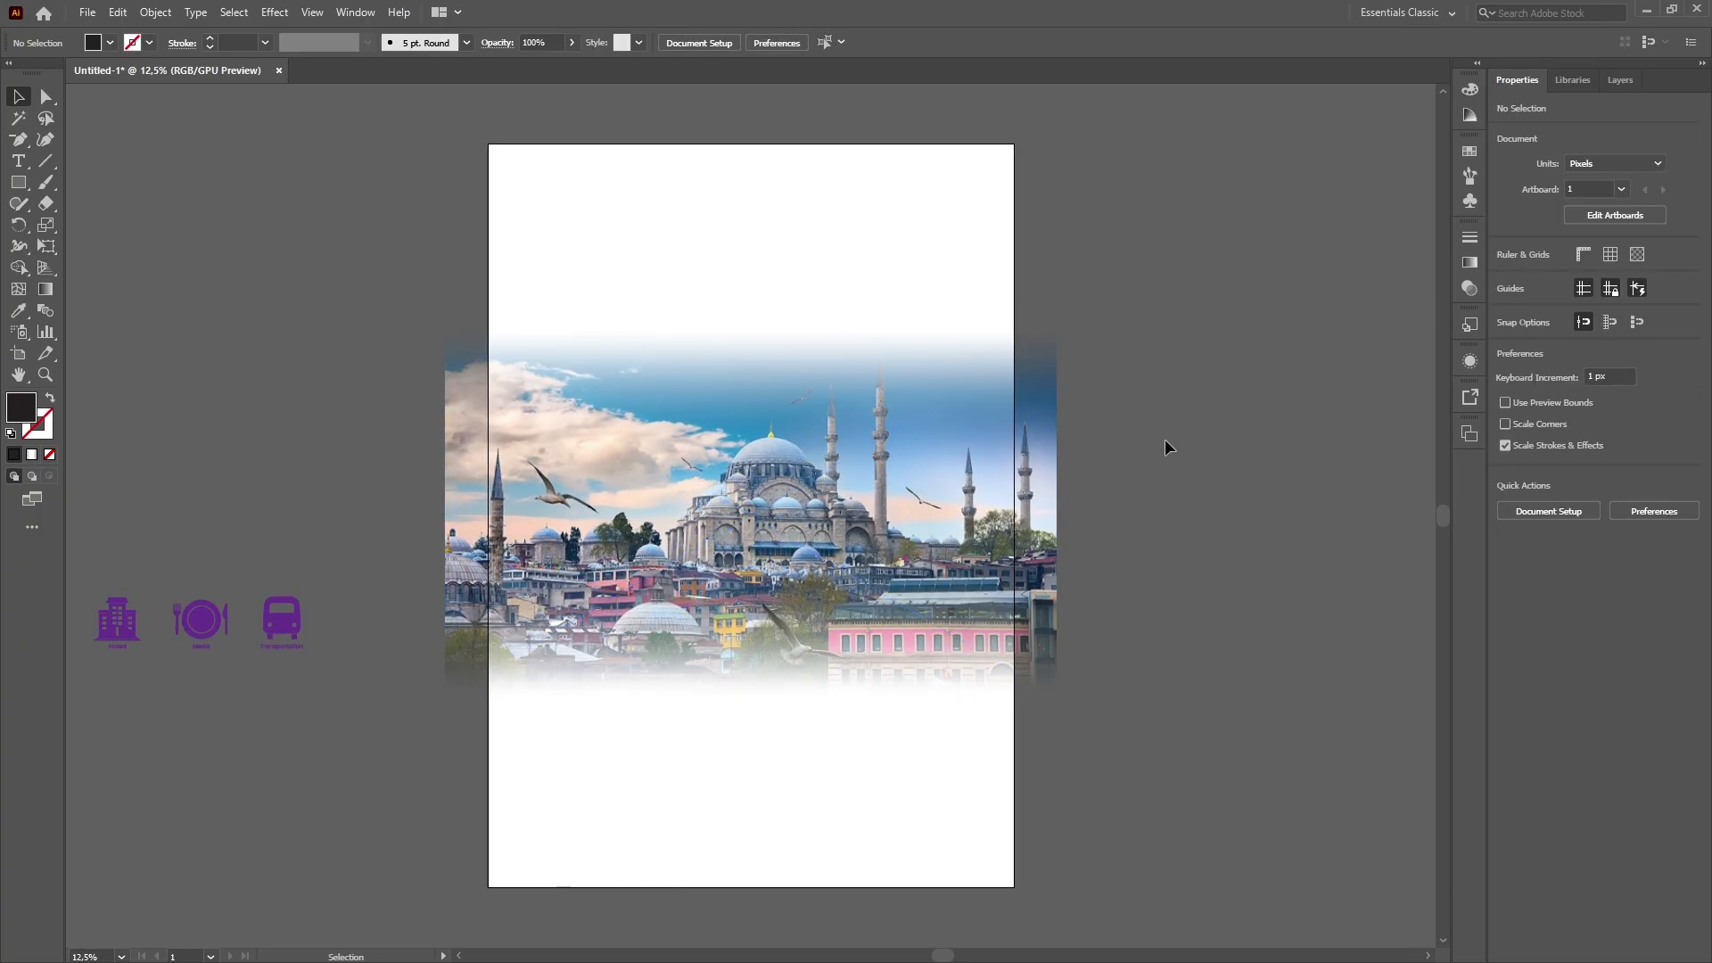
Check the artboard's width and height in the artboard options.
scroll(1172, 430, "up", 1)
key("ctrl+minus")
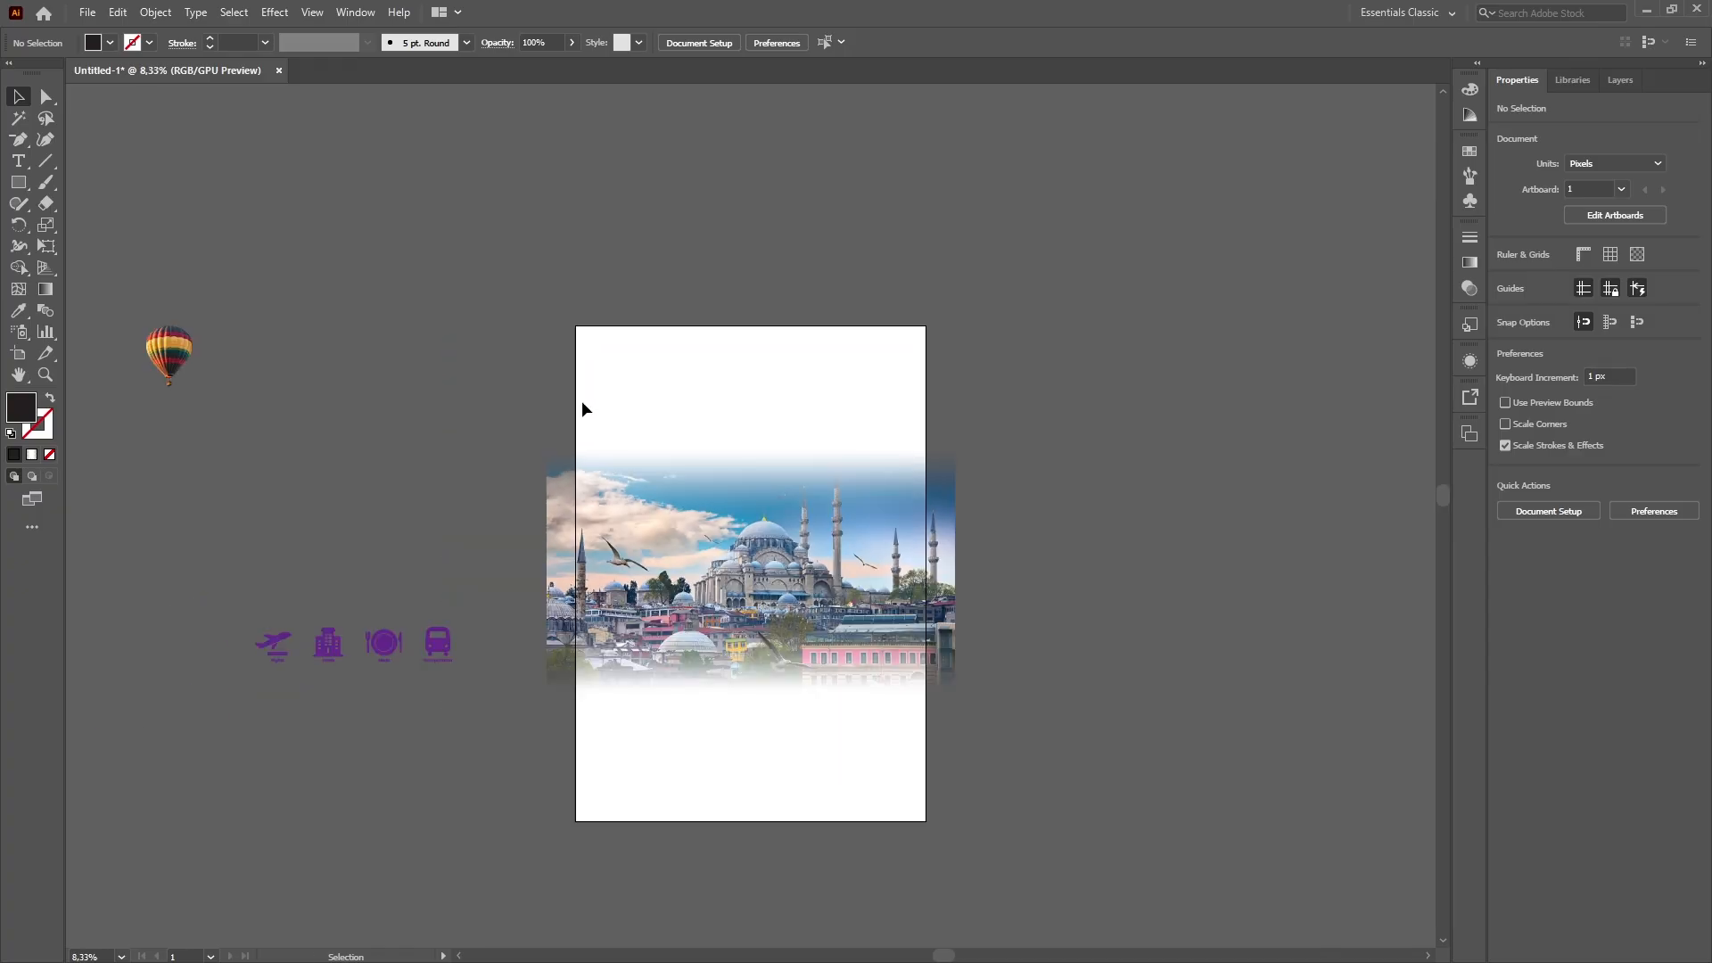
left_click(20, 187)
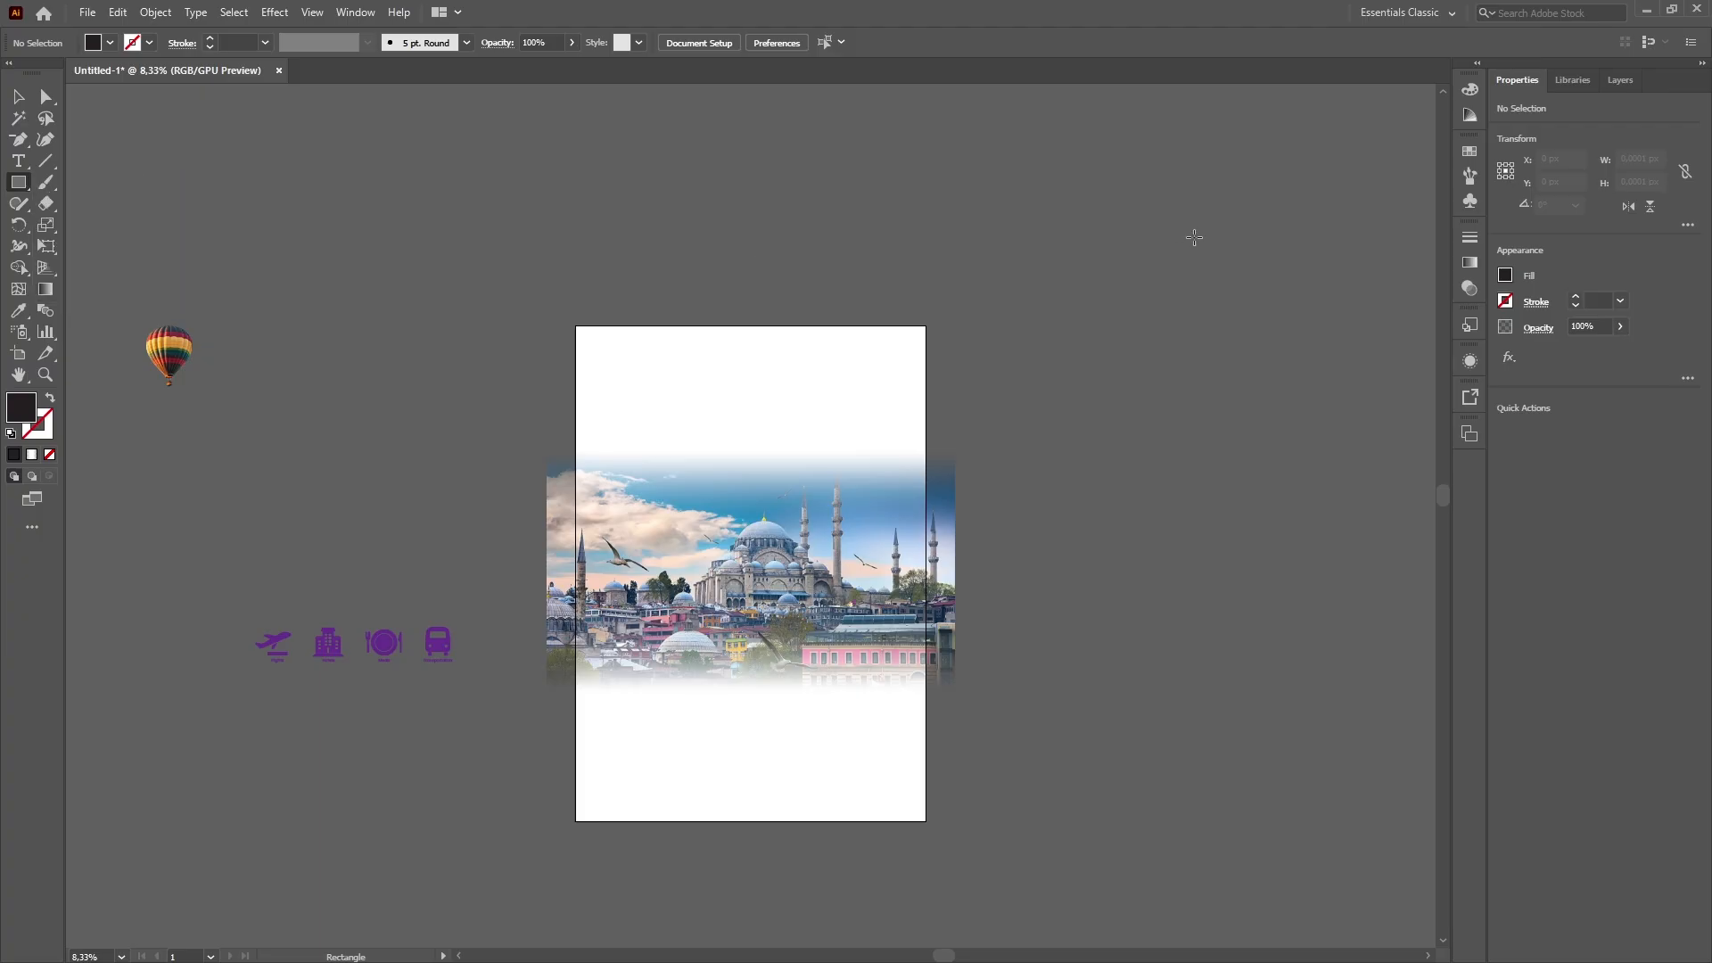
left_click(752, 244)
key("Escape")
left_click(1469, 433)
left_click(1421, 453)
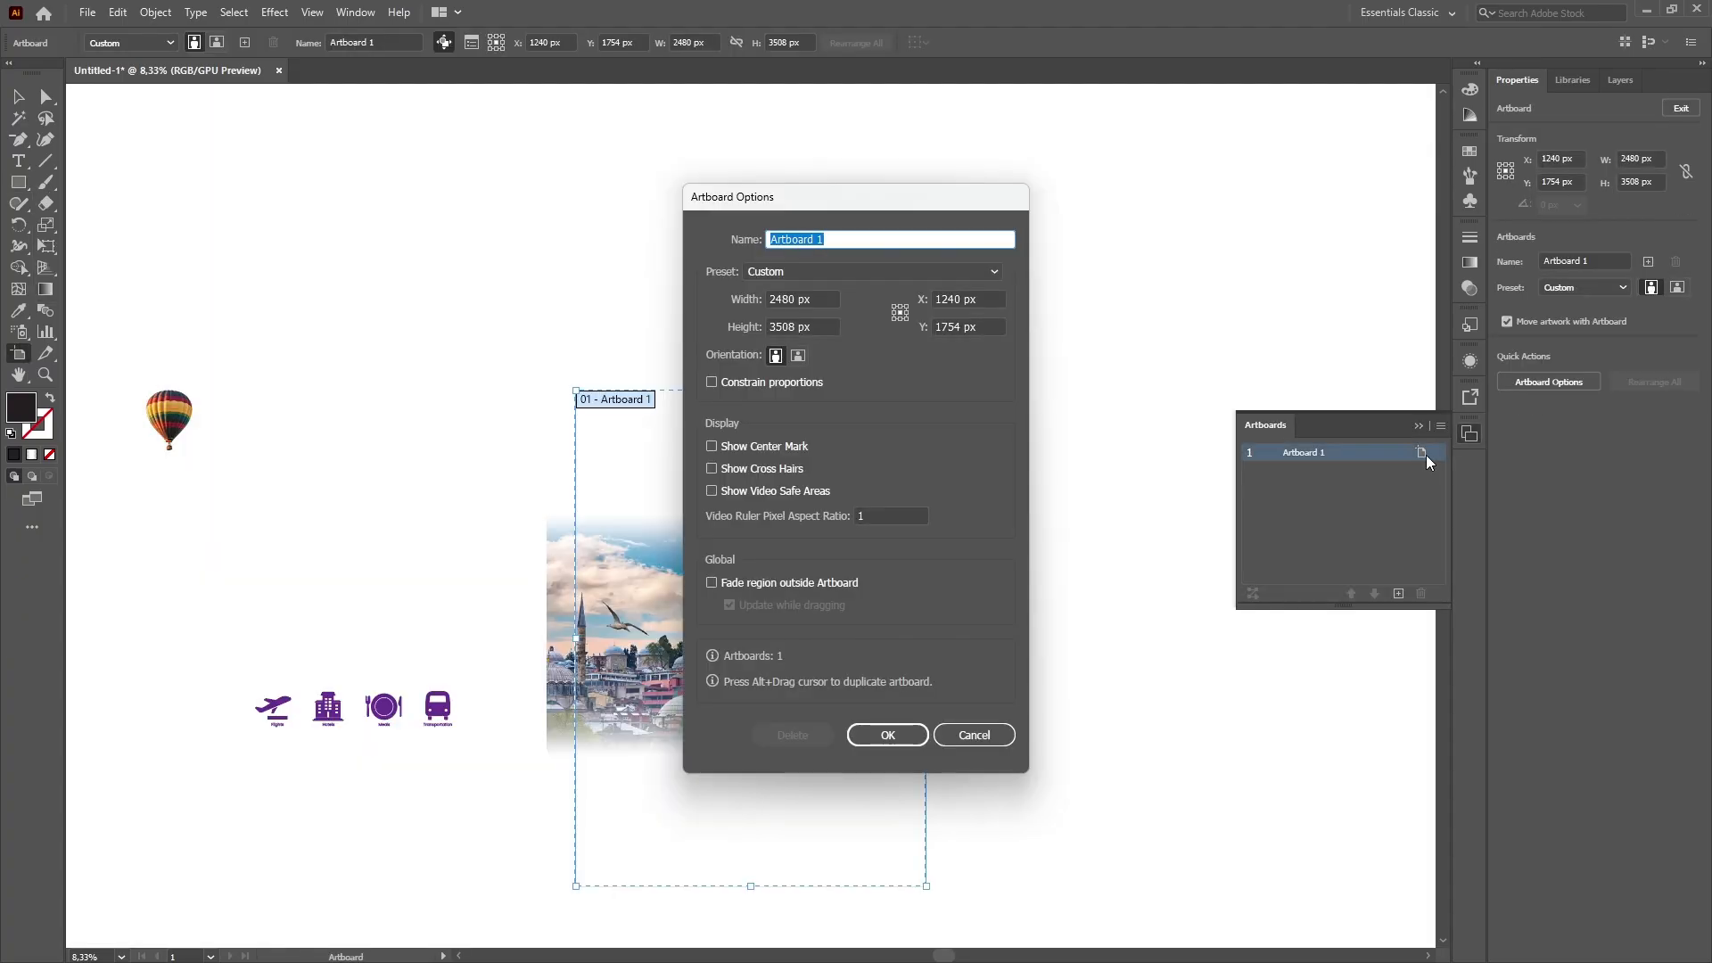
key("Escape")
key("Escape")
Create a rectangle 2480 px wide and 3508 px high.
left_click(836, 303)
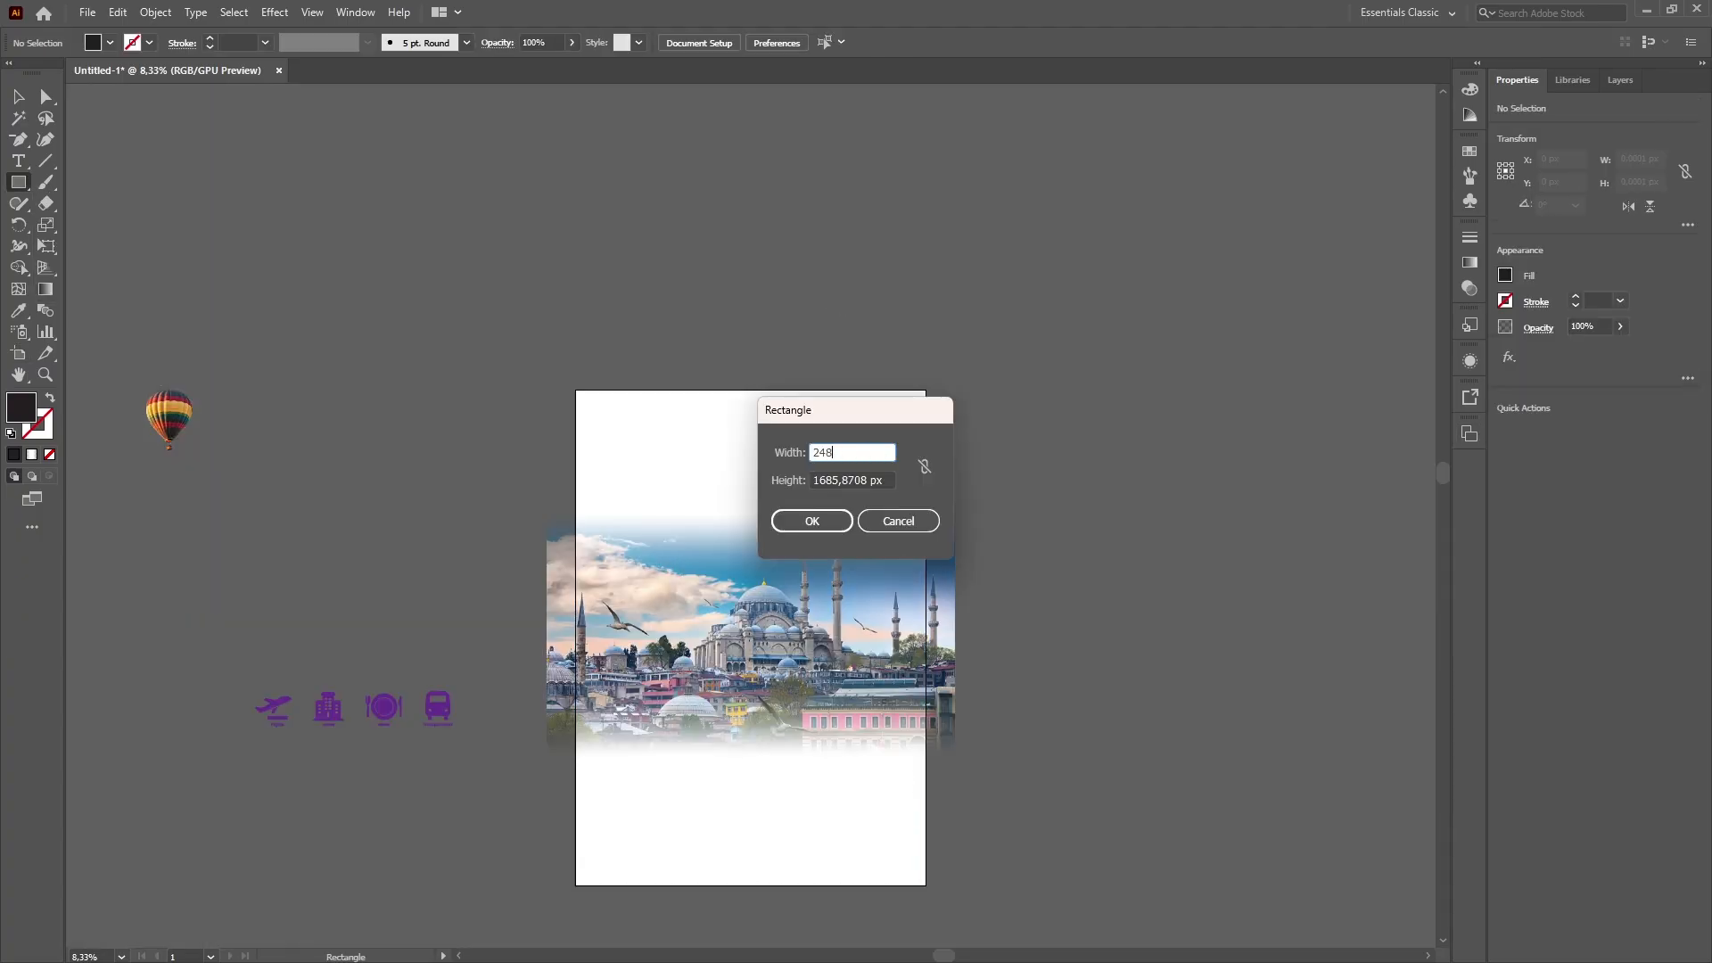
key("Tab")
type("3508")
key("Return")
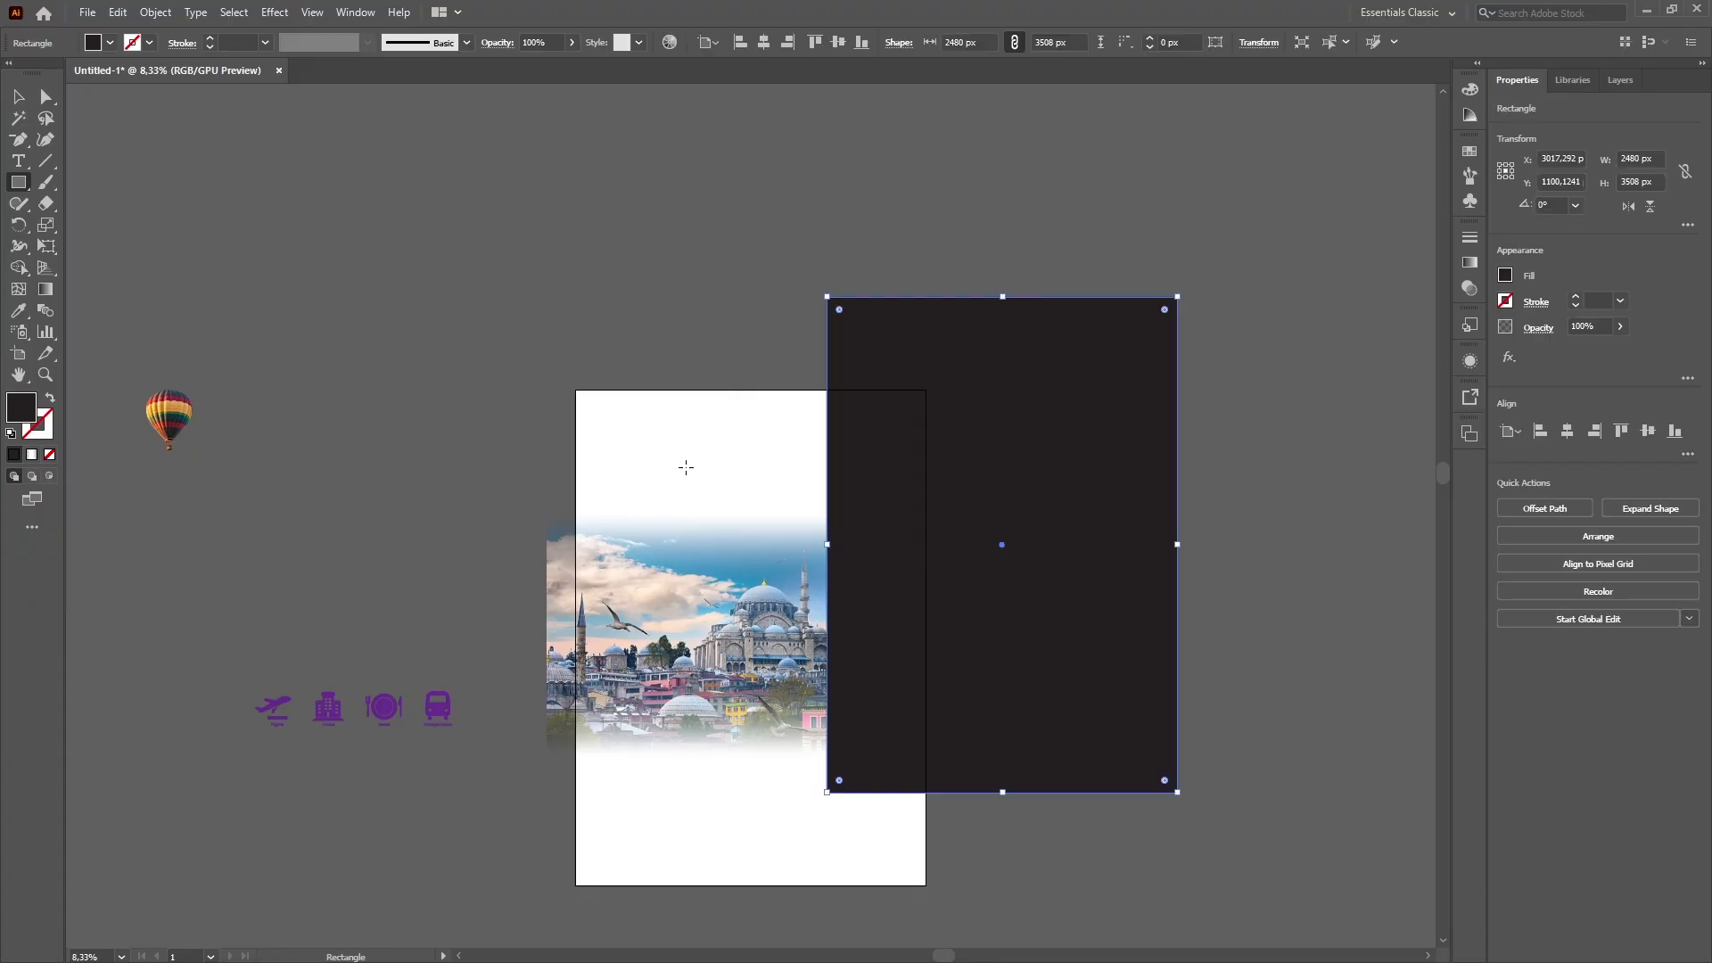
Move the new rectangle to the bottom of Layer 1's stacking order, behind all other artwork.
left_click(18, 98)
left_click(428, 232)
left_click(1162, 430)
left_click(1618, 81)
left_click(1546, 109)
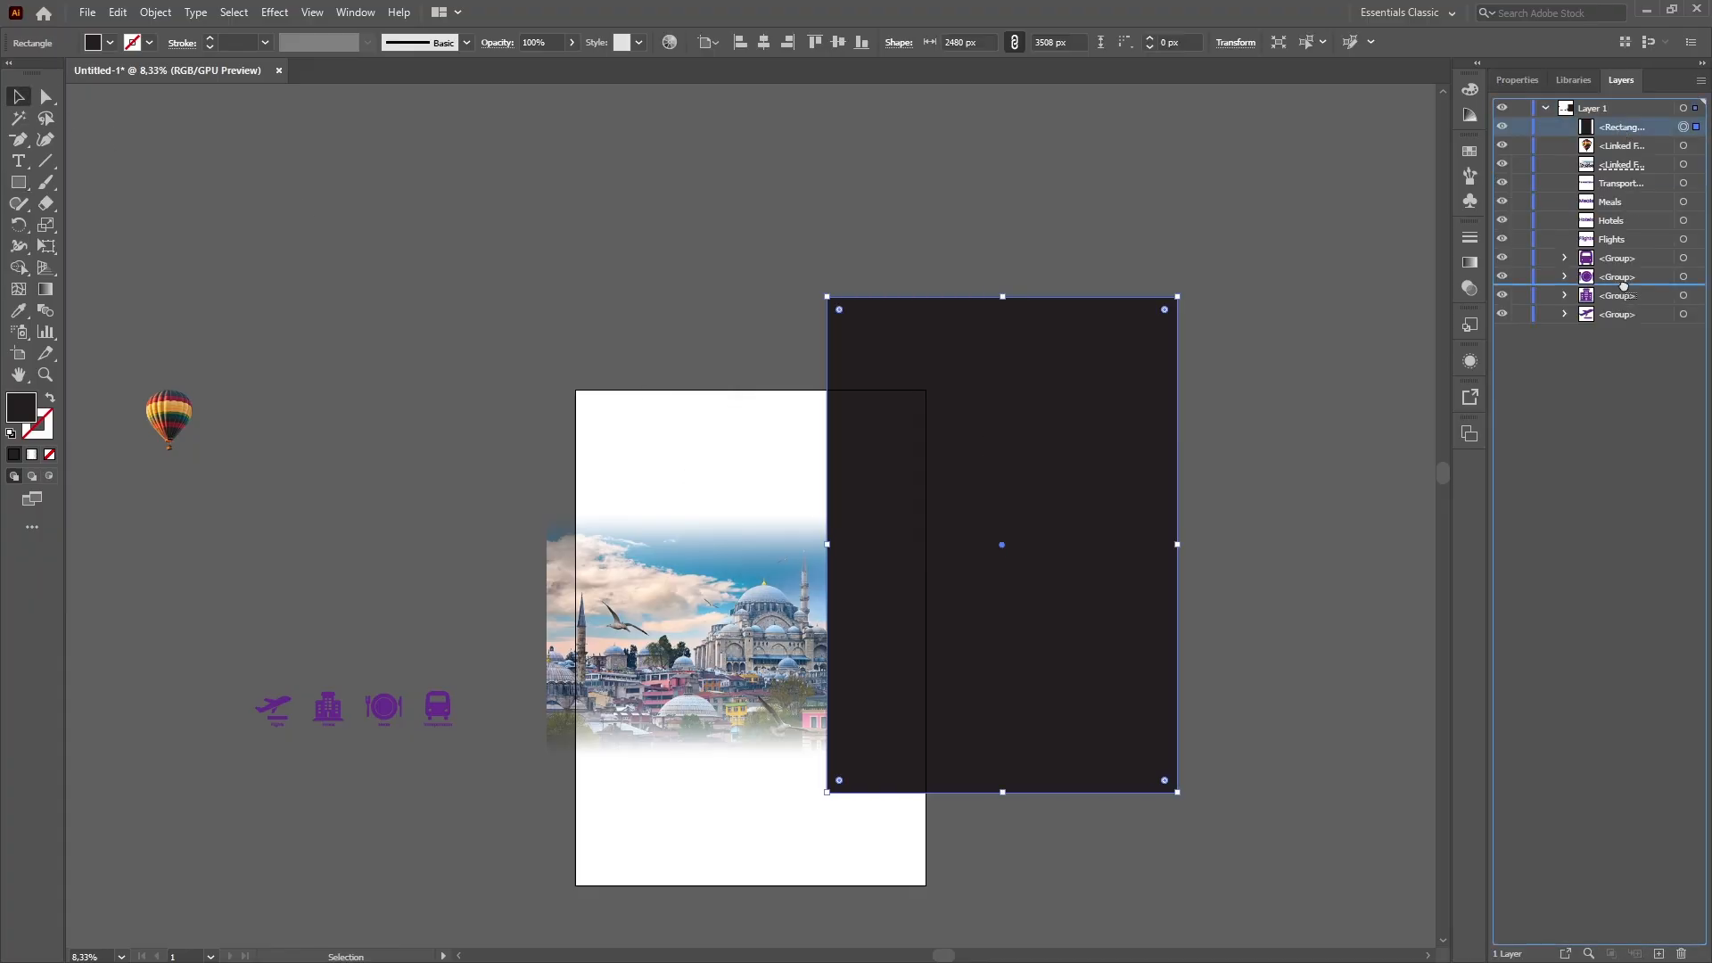
left_click_drag(1650, 250, 1649, 248)
left_click_drag(1646, 239, 1641, 322)
Centre the rectangle horizontally and vertically on the artboard, and deselect it.
left_click(1225, 401)
left_click(1146, 412)
left_click(1517, 81)
left_click(1567, 431)
left_click(1648, 431)
left_click(1150, 384)
Fill the background rectangle with the dark blue swatch.
scroll(981, 357, "down", 7)
scroll(793, 338, "up", 1)
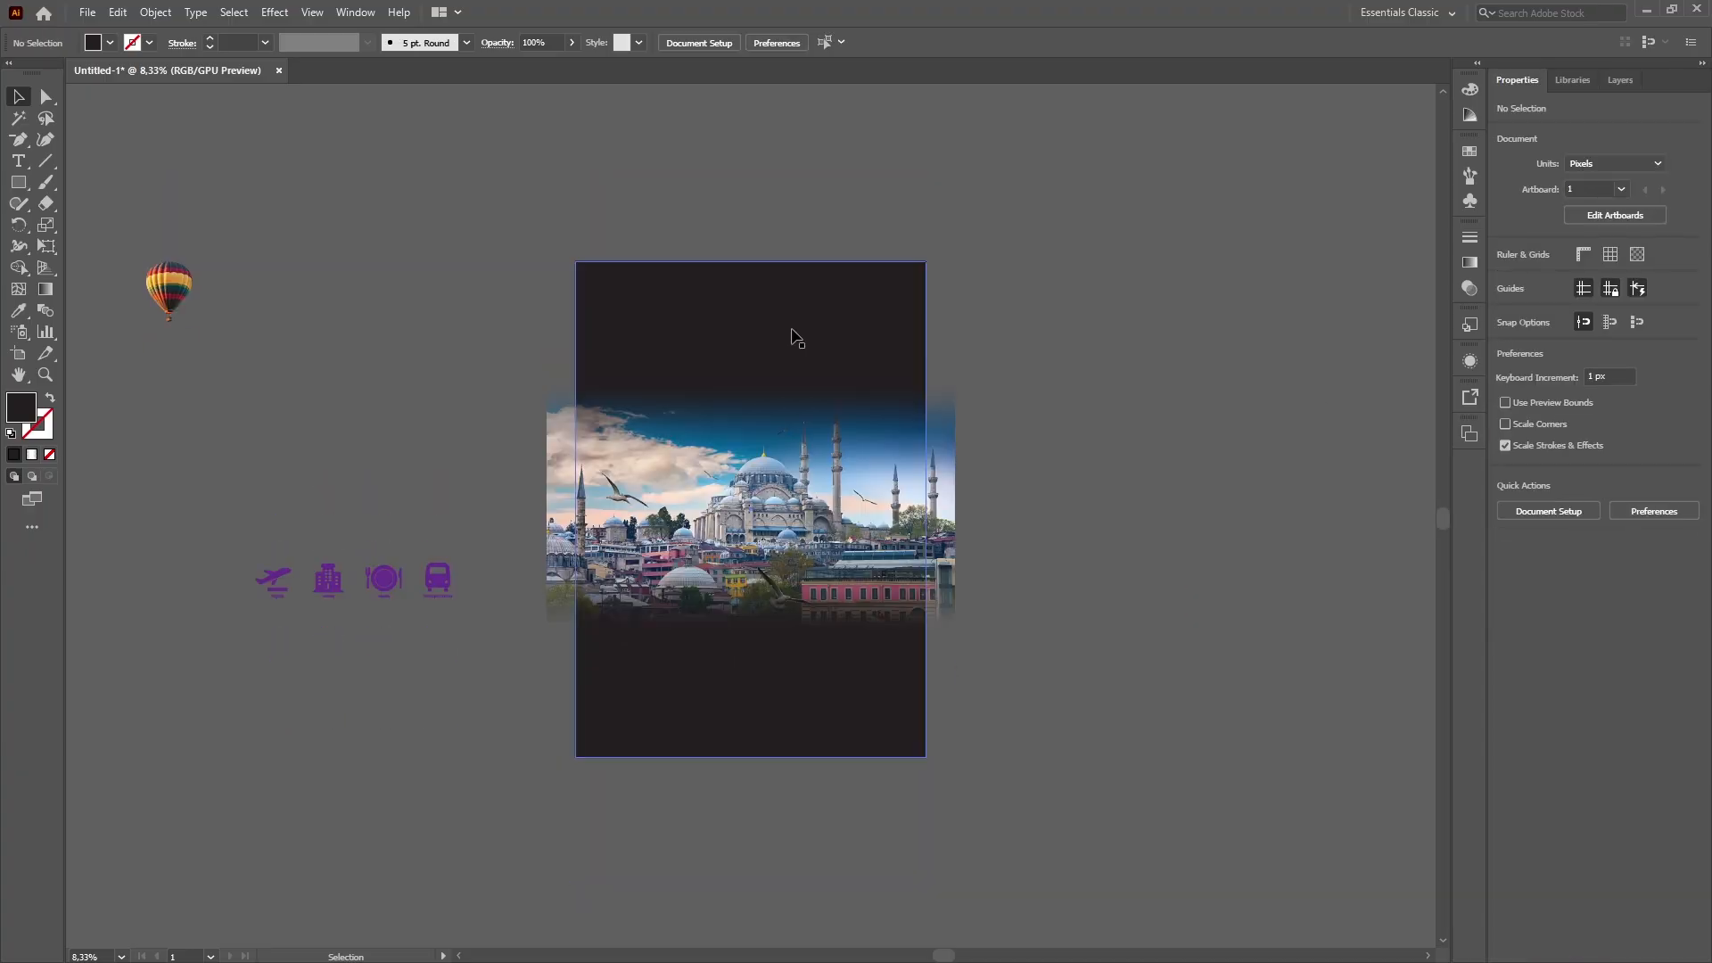
left_click(793, 338)
scroll(1058, 326, "up", 5)
left_click(1505, 276)
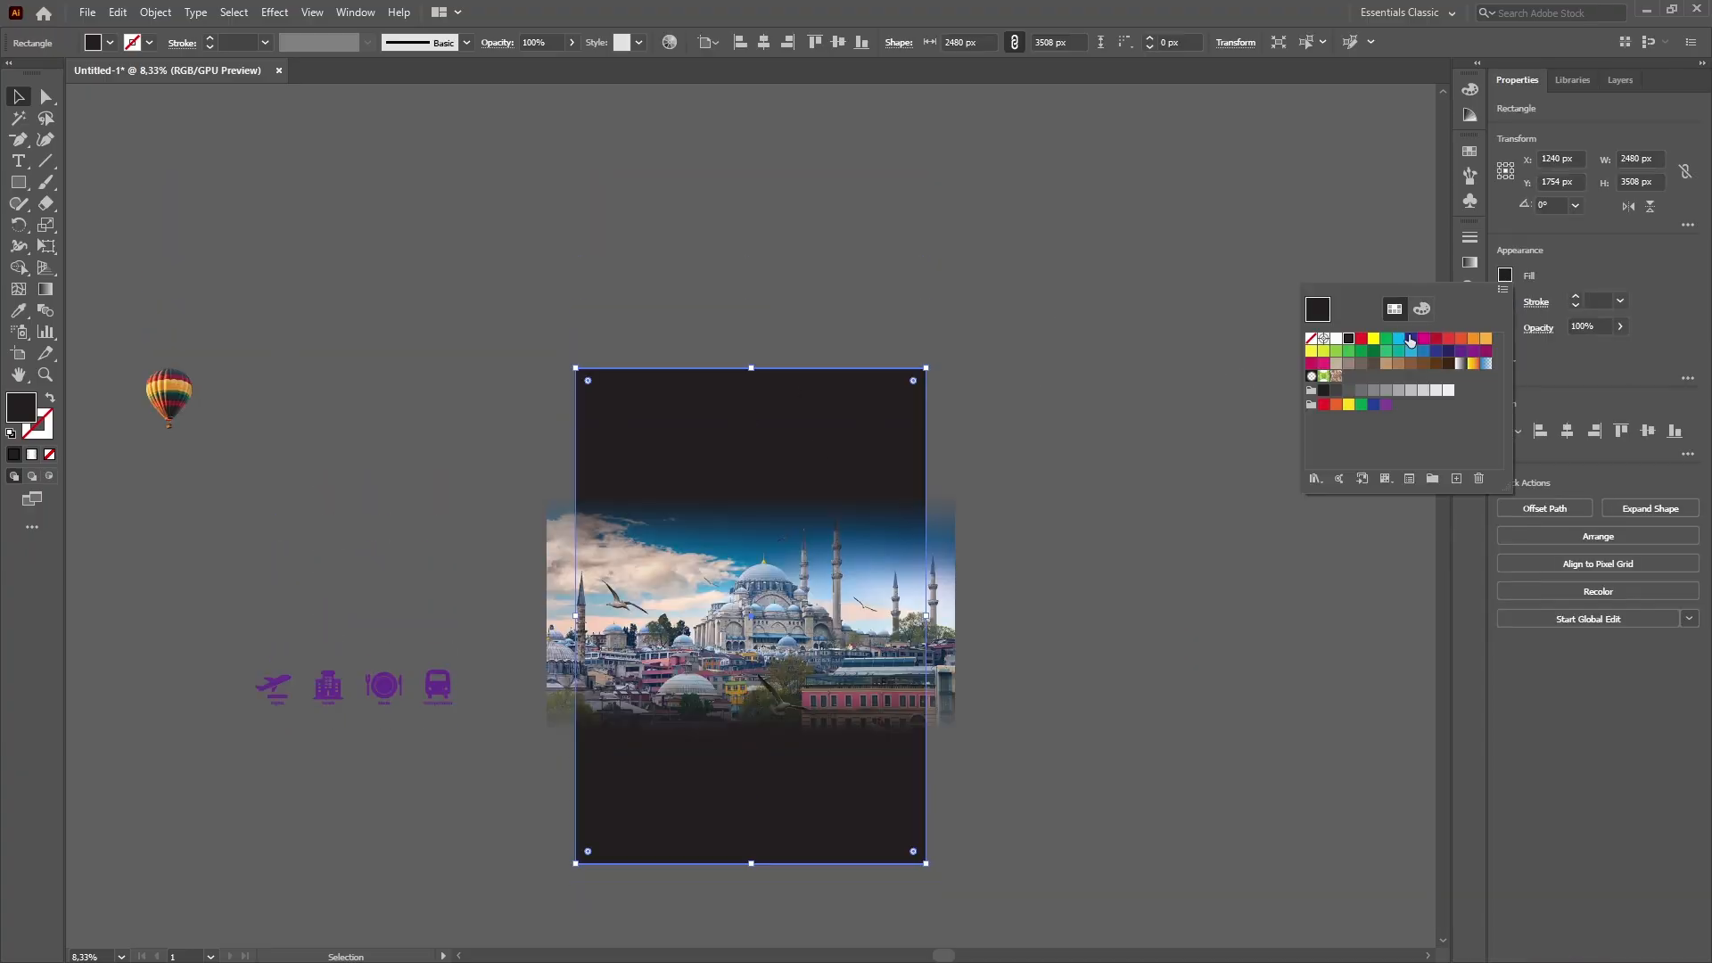
left_click(1410, 341)
left_click(1398, 341)
left_click(1410, 341)
left_click(1073, 256)
key("ctrl+equal")
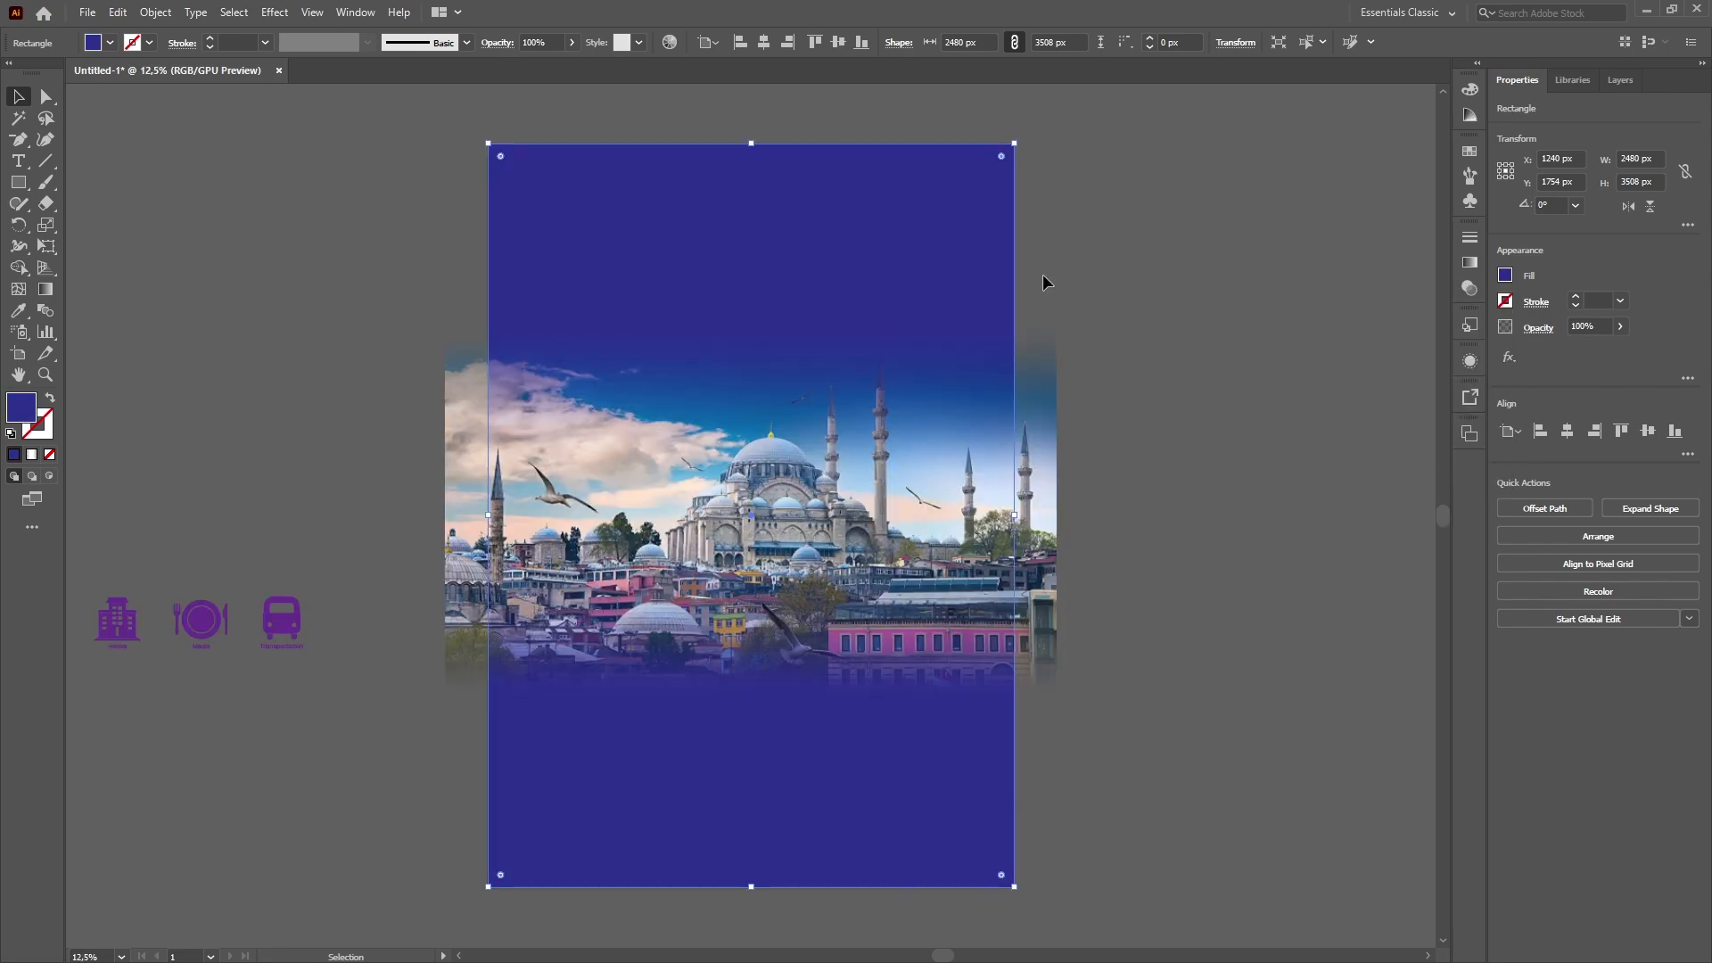
Try shortening the blue background rectangle from its bottom edge, and undo the change.
scroll(1042, 274, "up", 1)
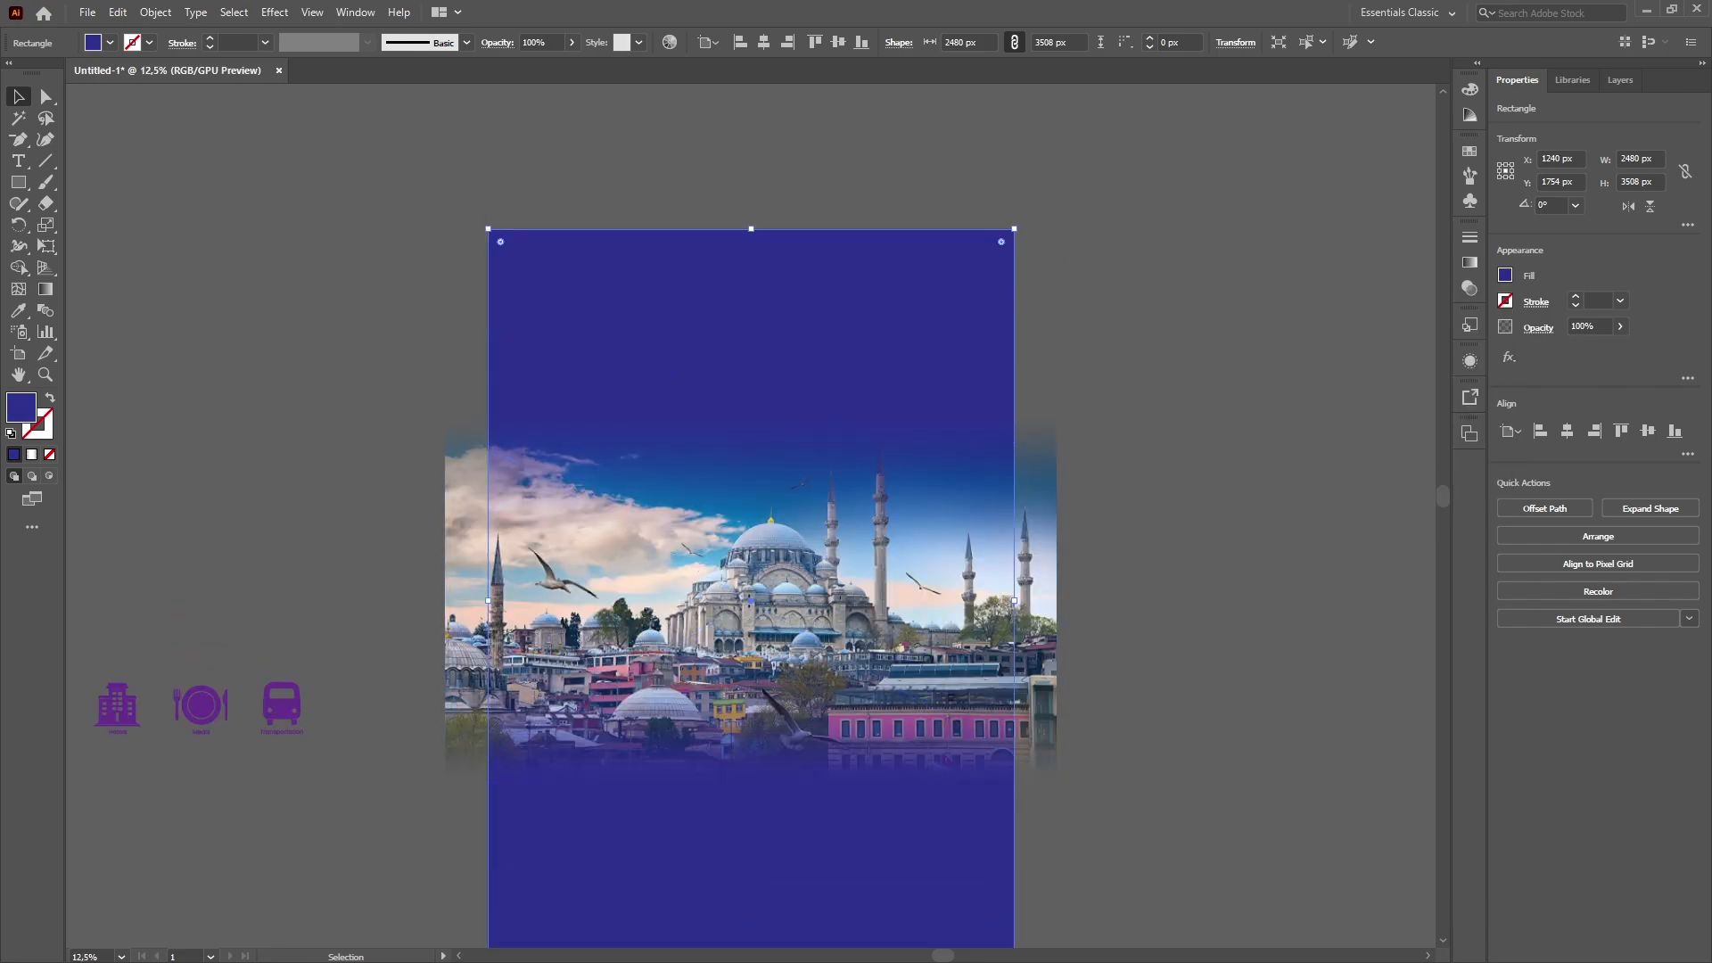
scroll(850, 300, "down", 1)
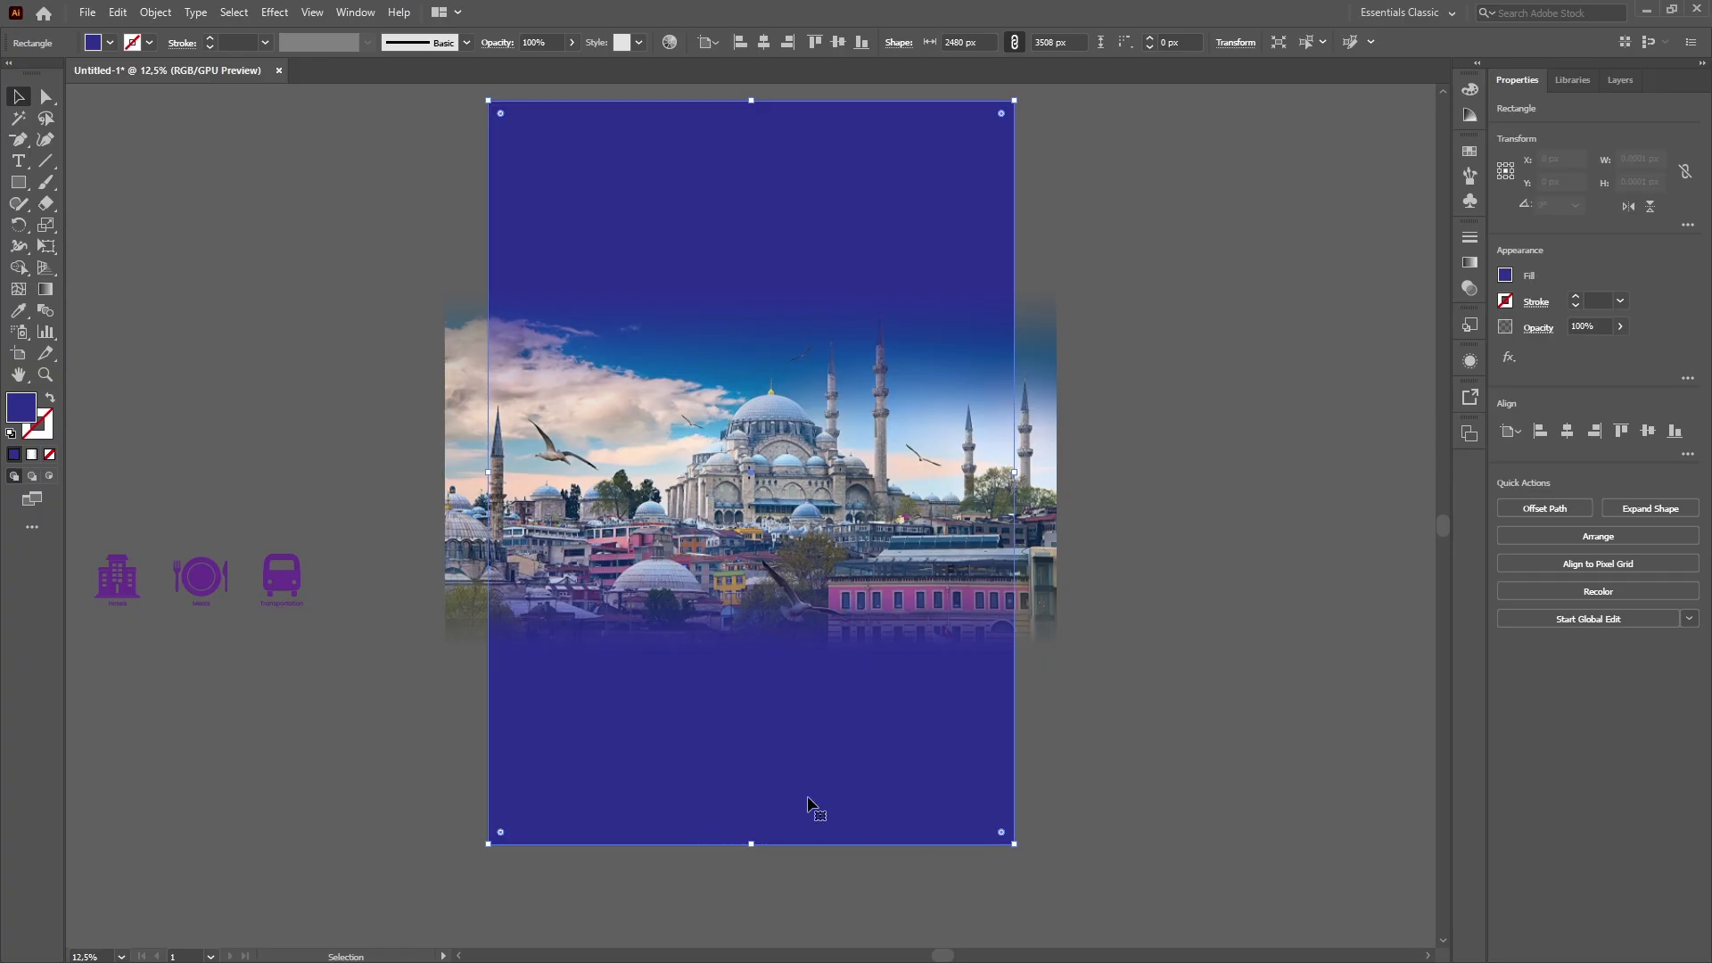
left_click_drag(751, 844, 803, 597)
left_click(1227, 581)
scroll(1222, 589, "up", 3)
key("ctrl+z")
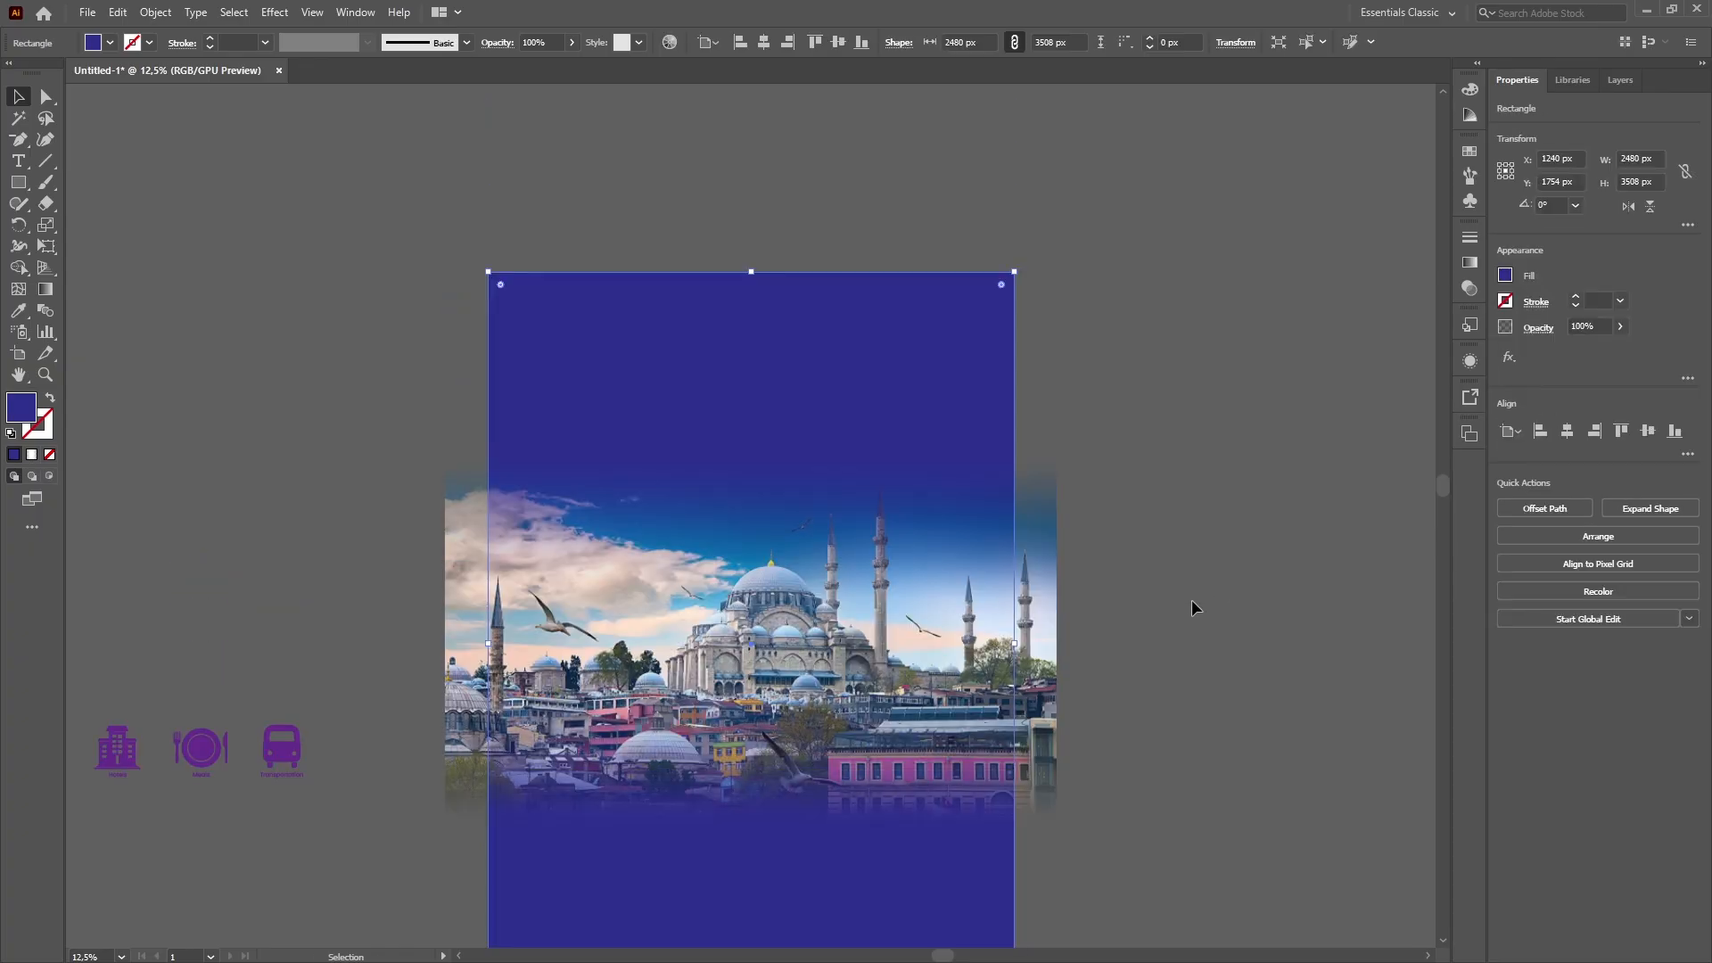
Apply a vertical linear gradient to the background rectangle and move its upper colour stop to the top edge.
scroll(1196, 604, "down", 1)
key("g")
left_click(935, 525)
mouse_move(1030, 534)
left_mouse_down()
mouse_move(801, 113)
mouse_move(489, 108)
left_mouse_up()
left_click_drag(752, 186, 756, 551)
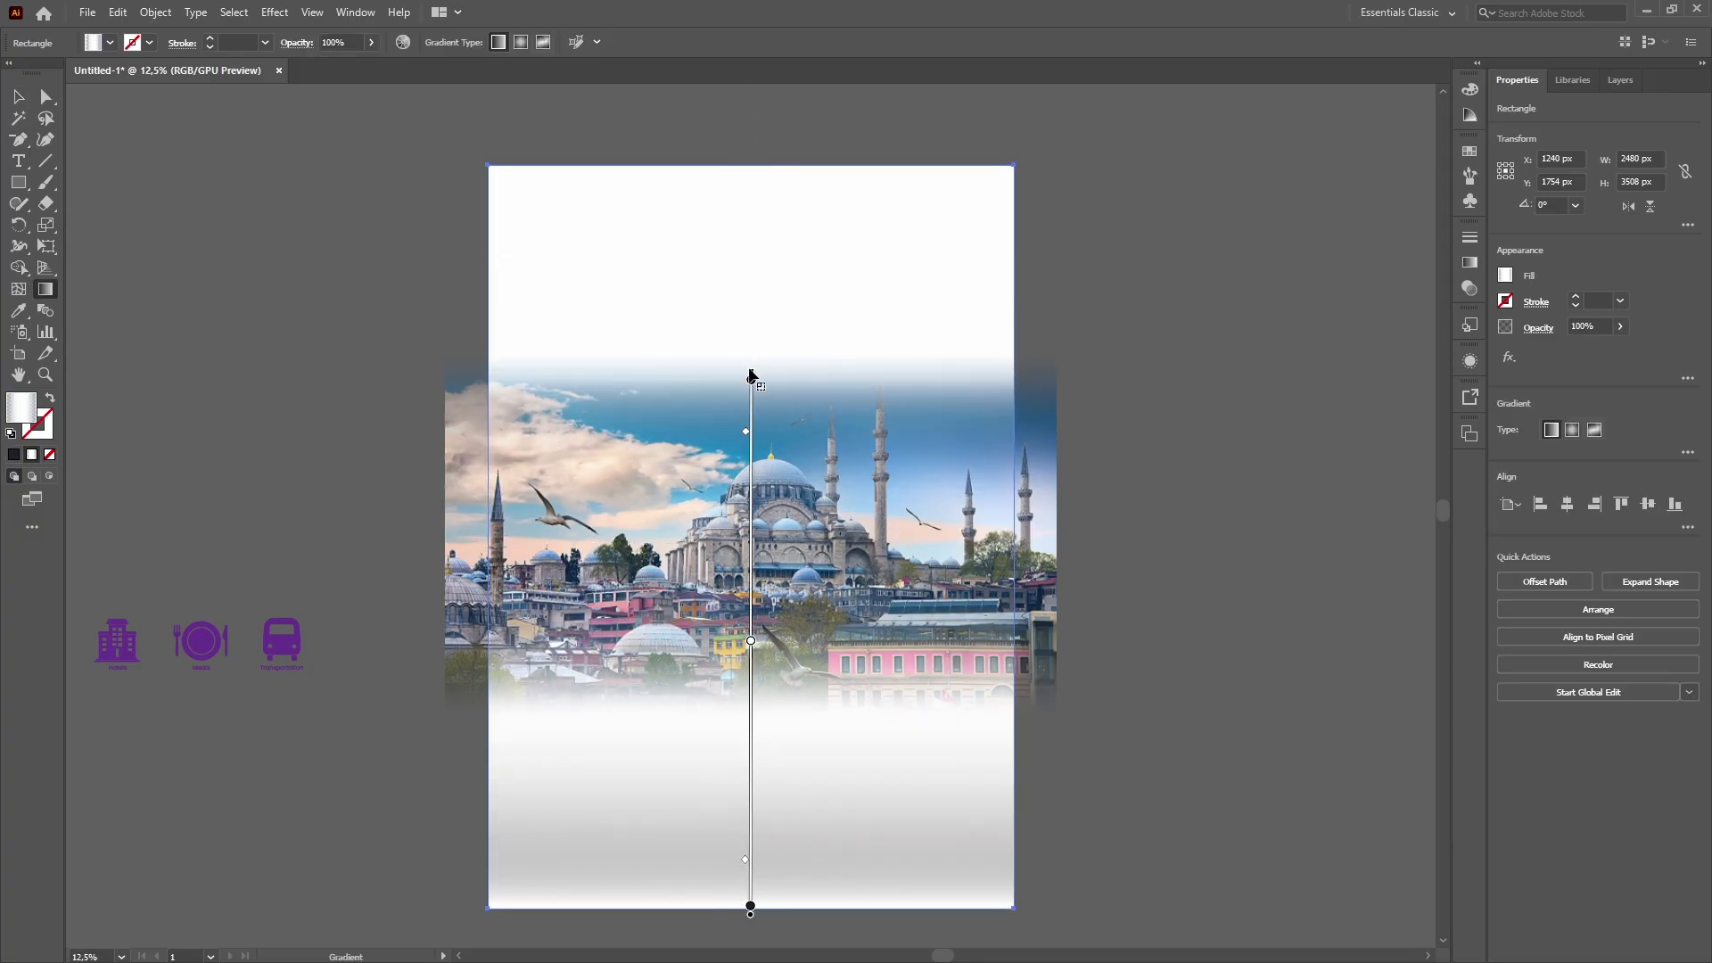
left_click_drag(756, 371, 751, 169)
Colour the rectangle's top gradient stop with the dark blue swatch at 100% opacity.
double_click(751, 171)
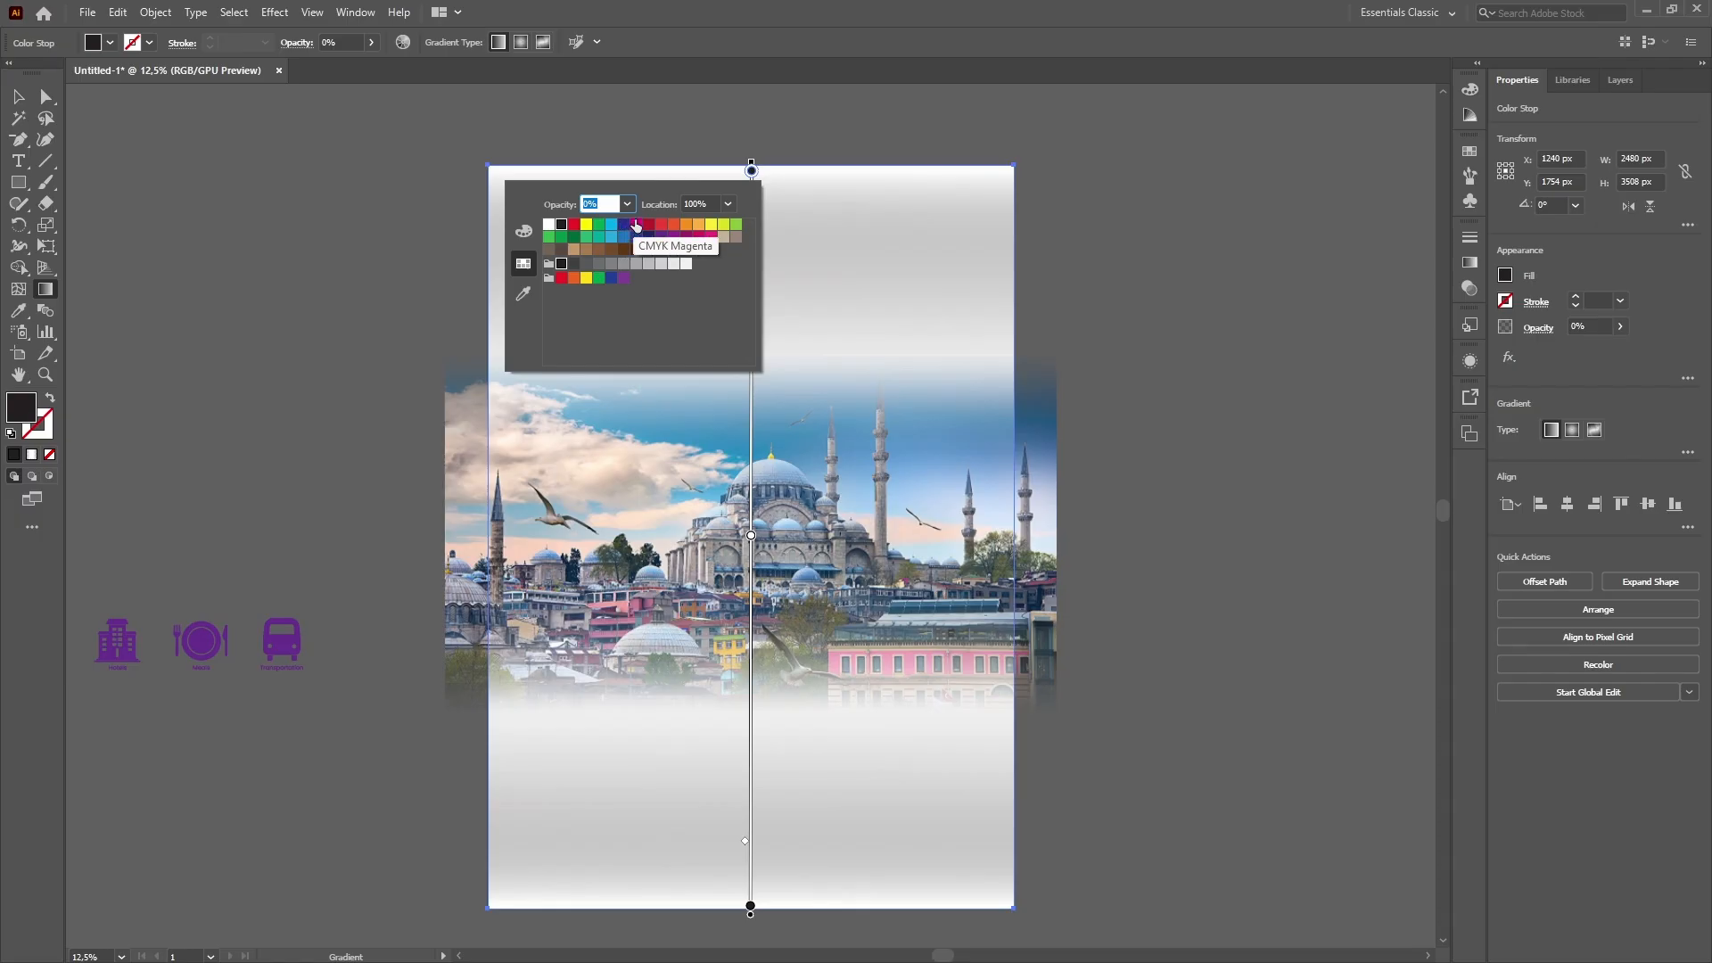
left_click(701, 249)
left_click(626, 204)
left_click(654, 418)
left_click(760, 161)
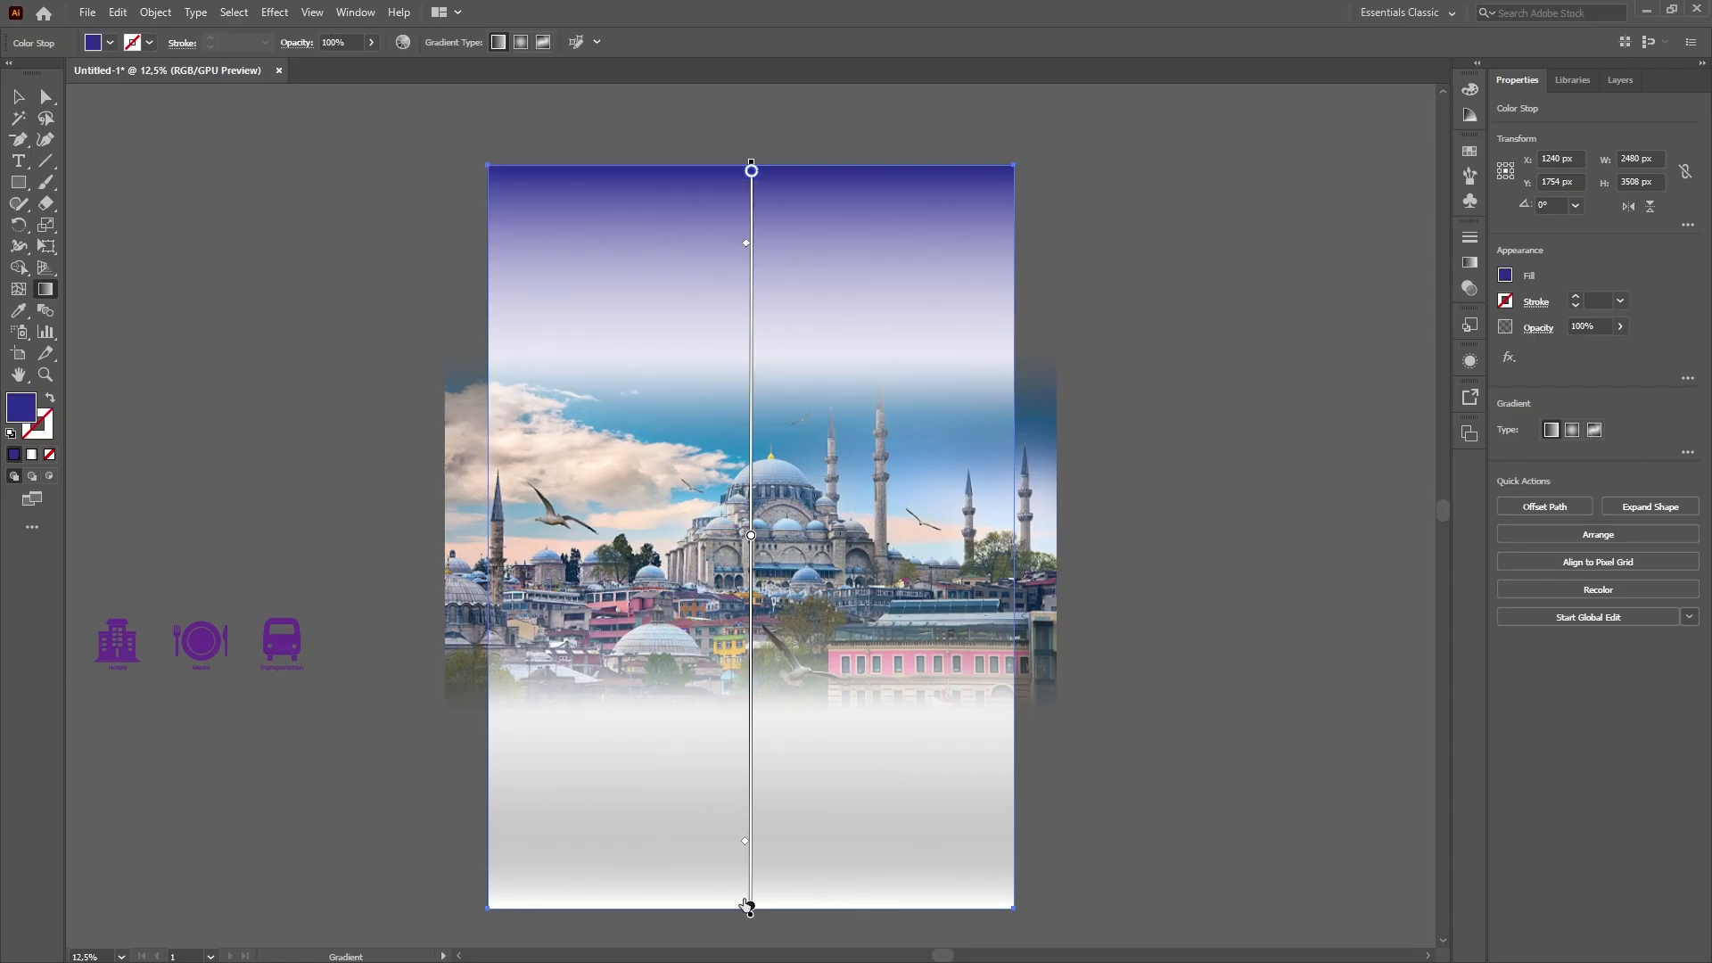
Replace the bottom gradient stop with the white middle one, and shift the blend midpoint below the rectangle's centre.
left_click_drag(750, 906, 574, 926)
double_click(751, 534)
left_click_drag(751, 534, 750, 906)
left_click_drag(748, 332, 730, 472)
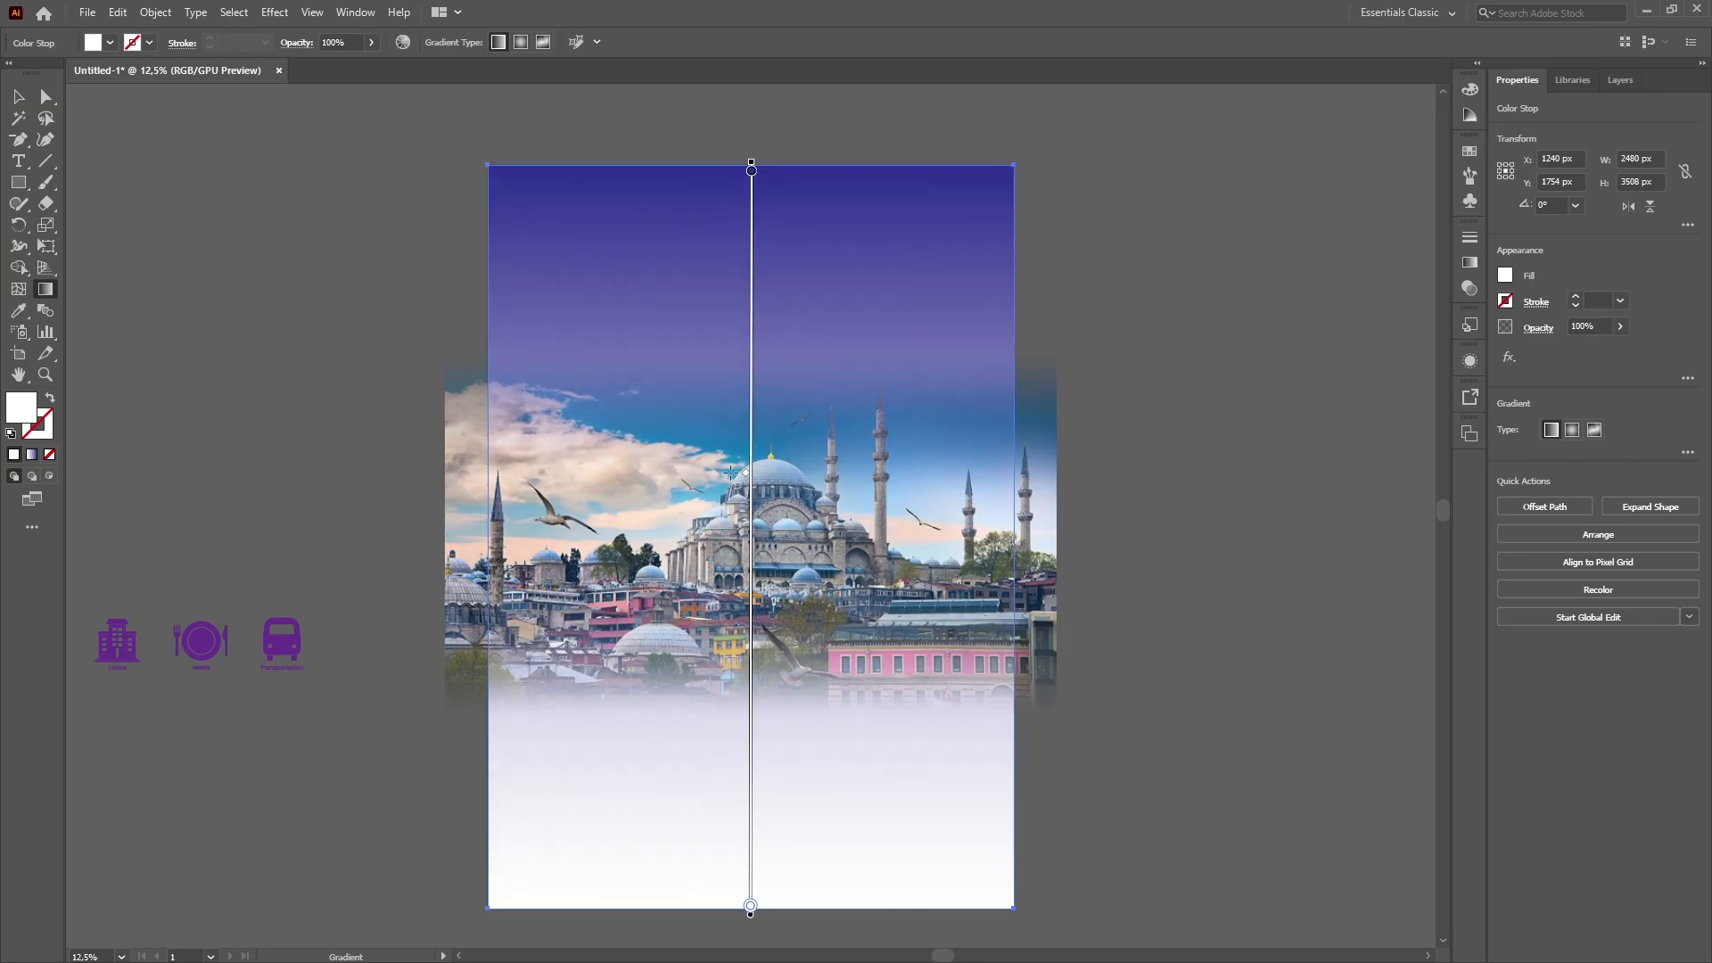
mouse_move(752, 171)
left_mouse_down()
mouse_move(753, 266)
mouse_move(752, 170)
left_mouse_up()
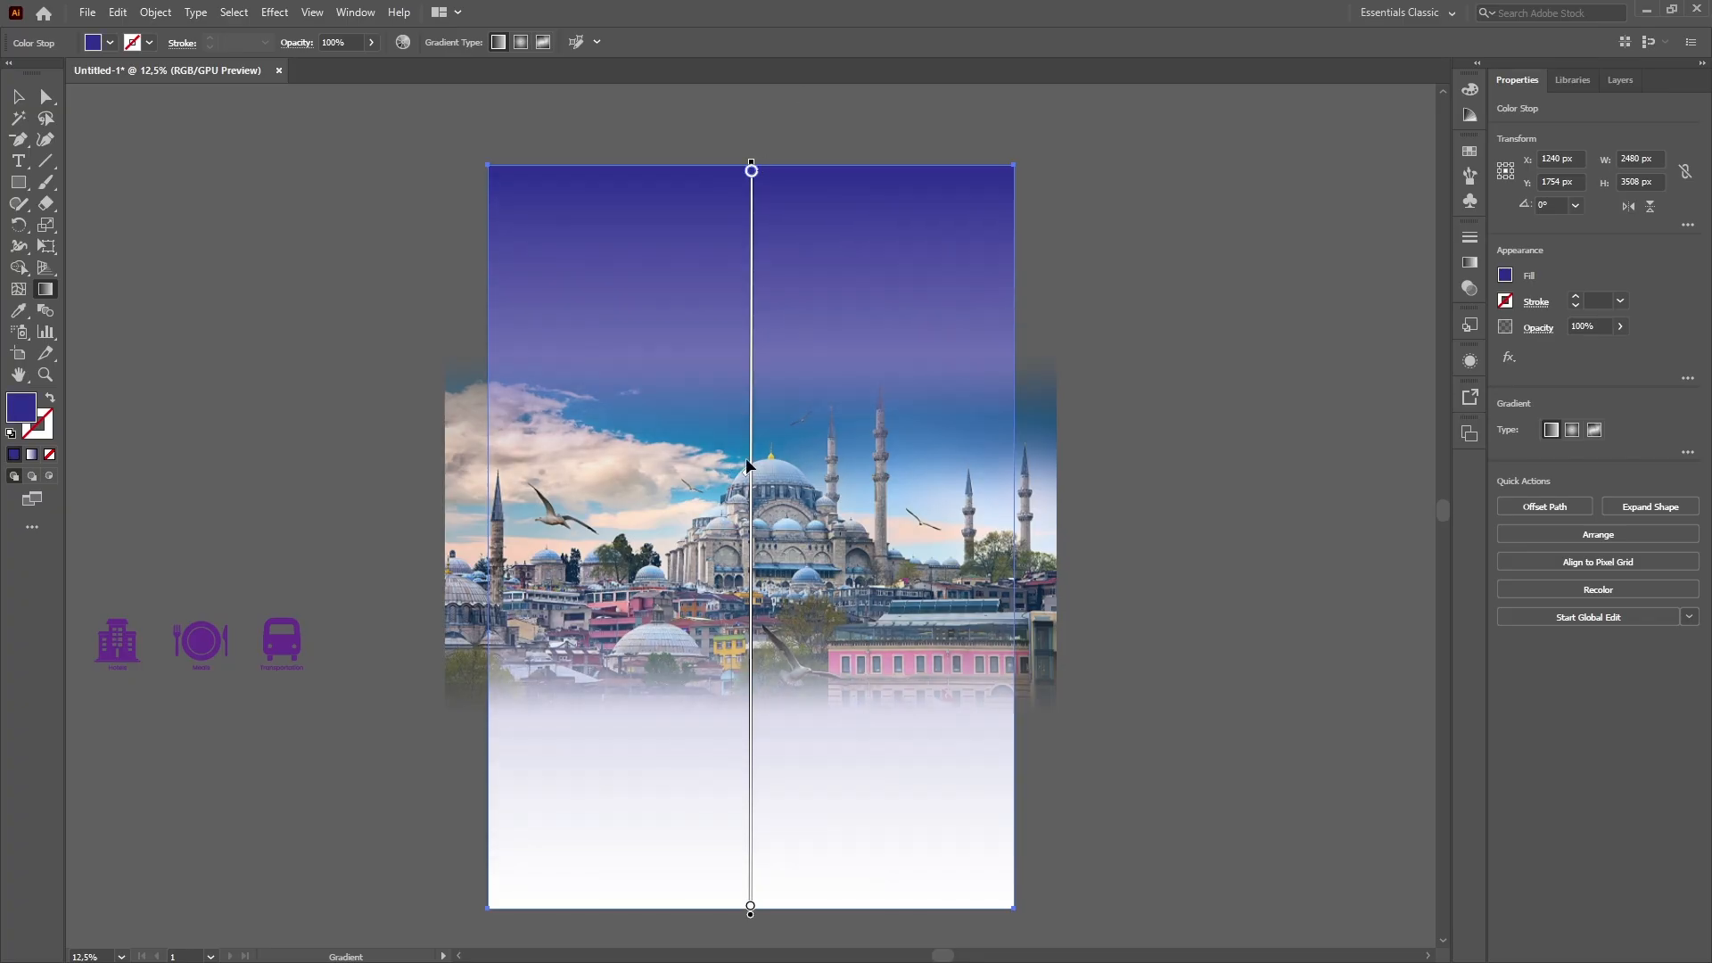
left_click_drag(746, 473, 731, 603)
key("v")
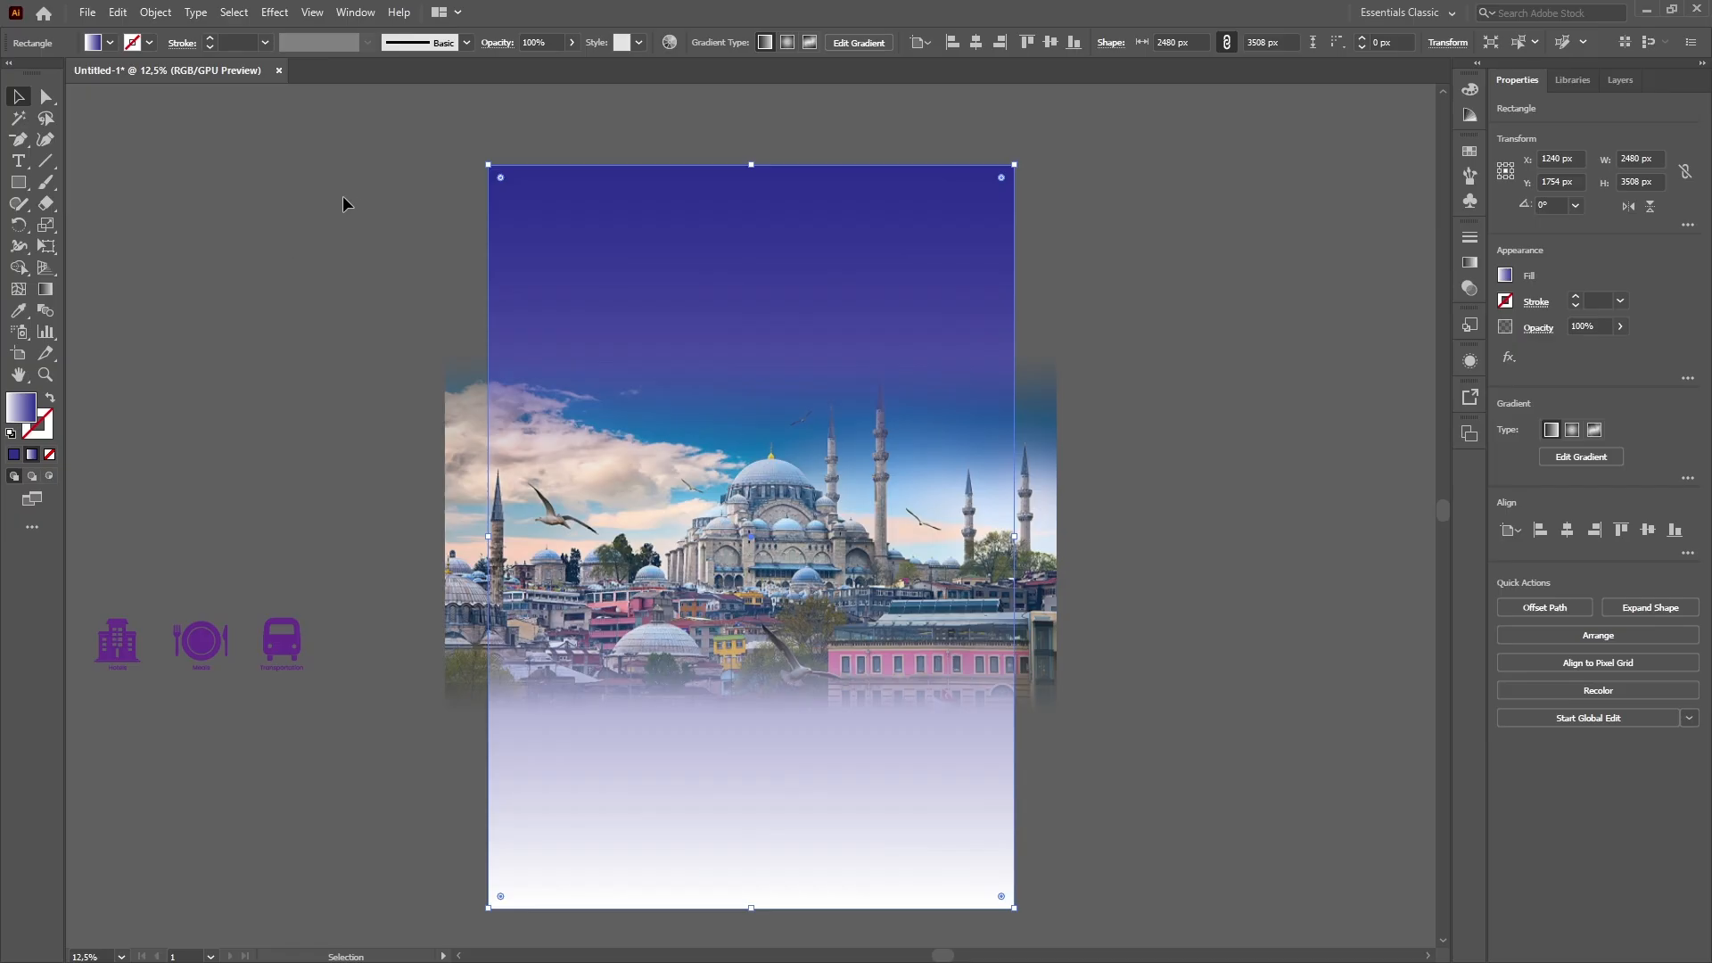
Enlarge the city photo proportionally to about 3054 px wide, and centre it vertically on the artboard.
left_click(343, 195)
left_click(795, 407)
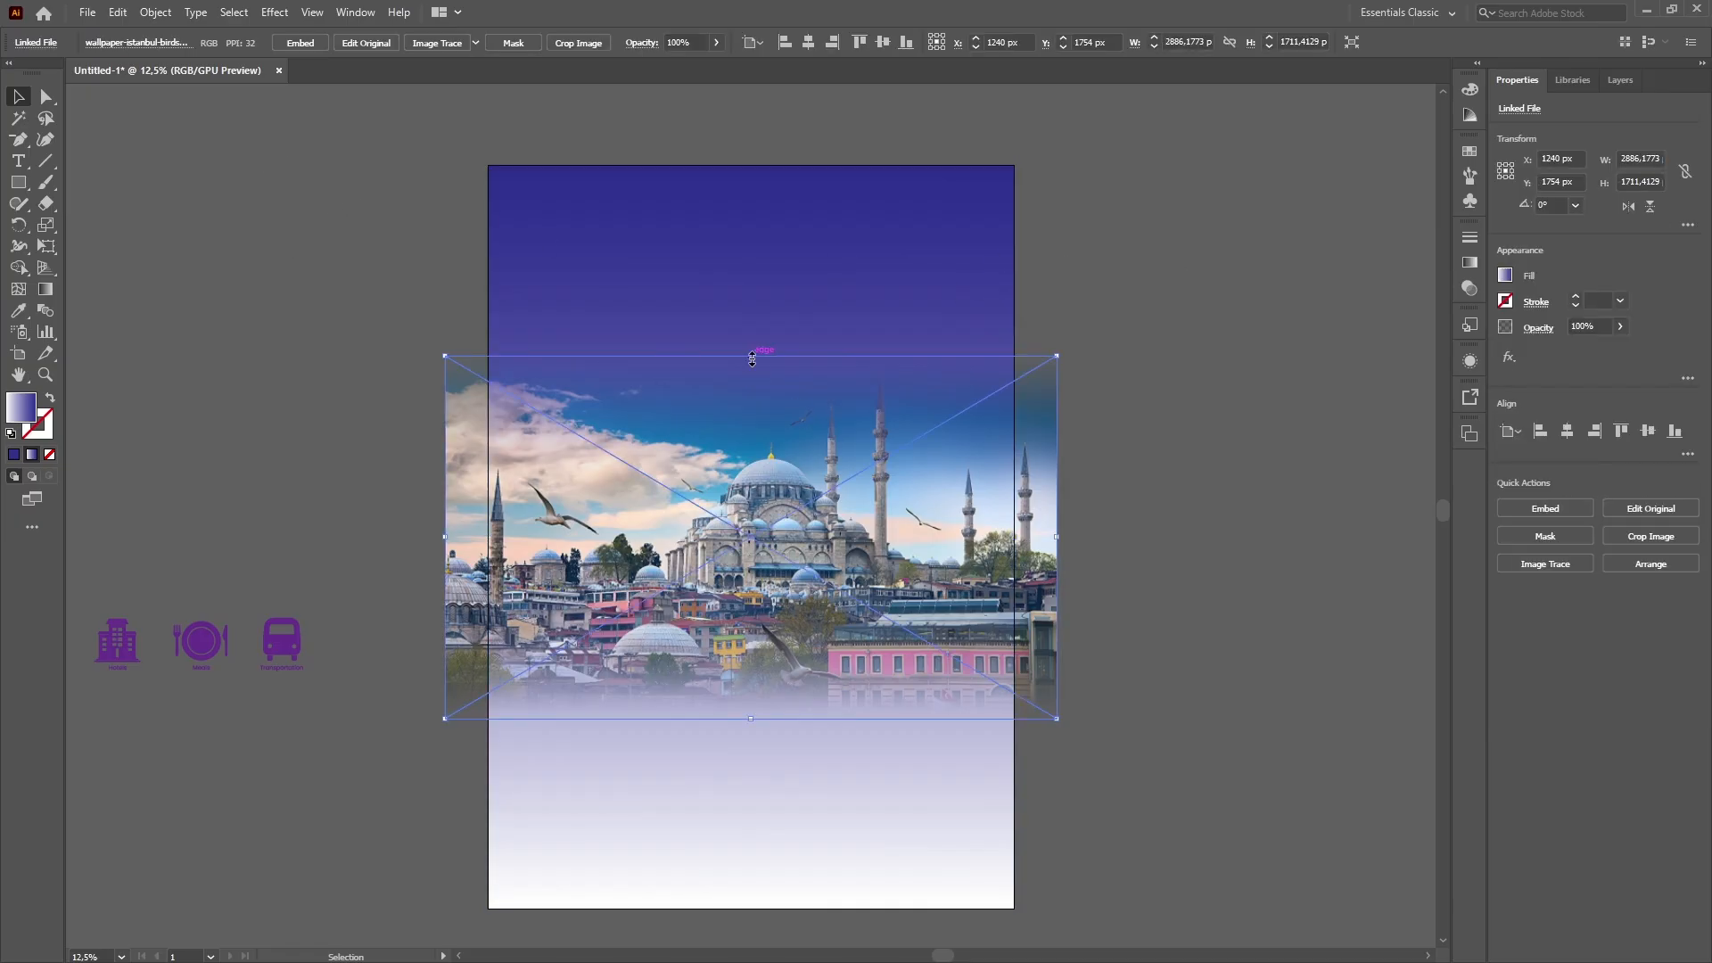
left_click_drag(752, 356, 753, 335)
left_click(1647, 432)
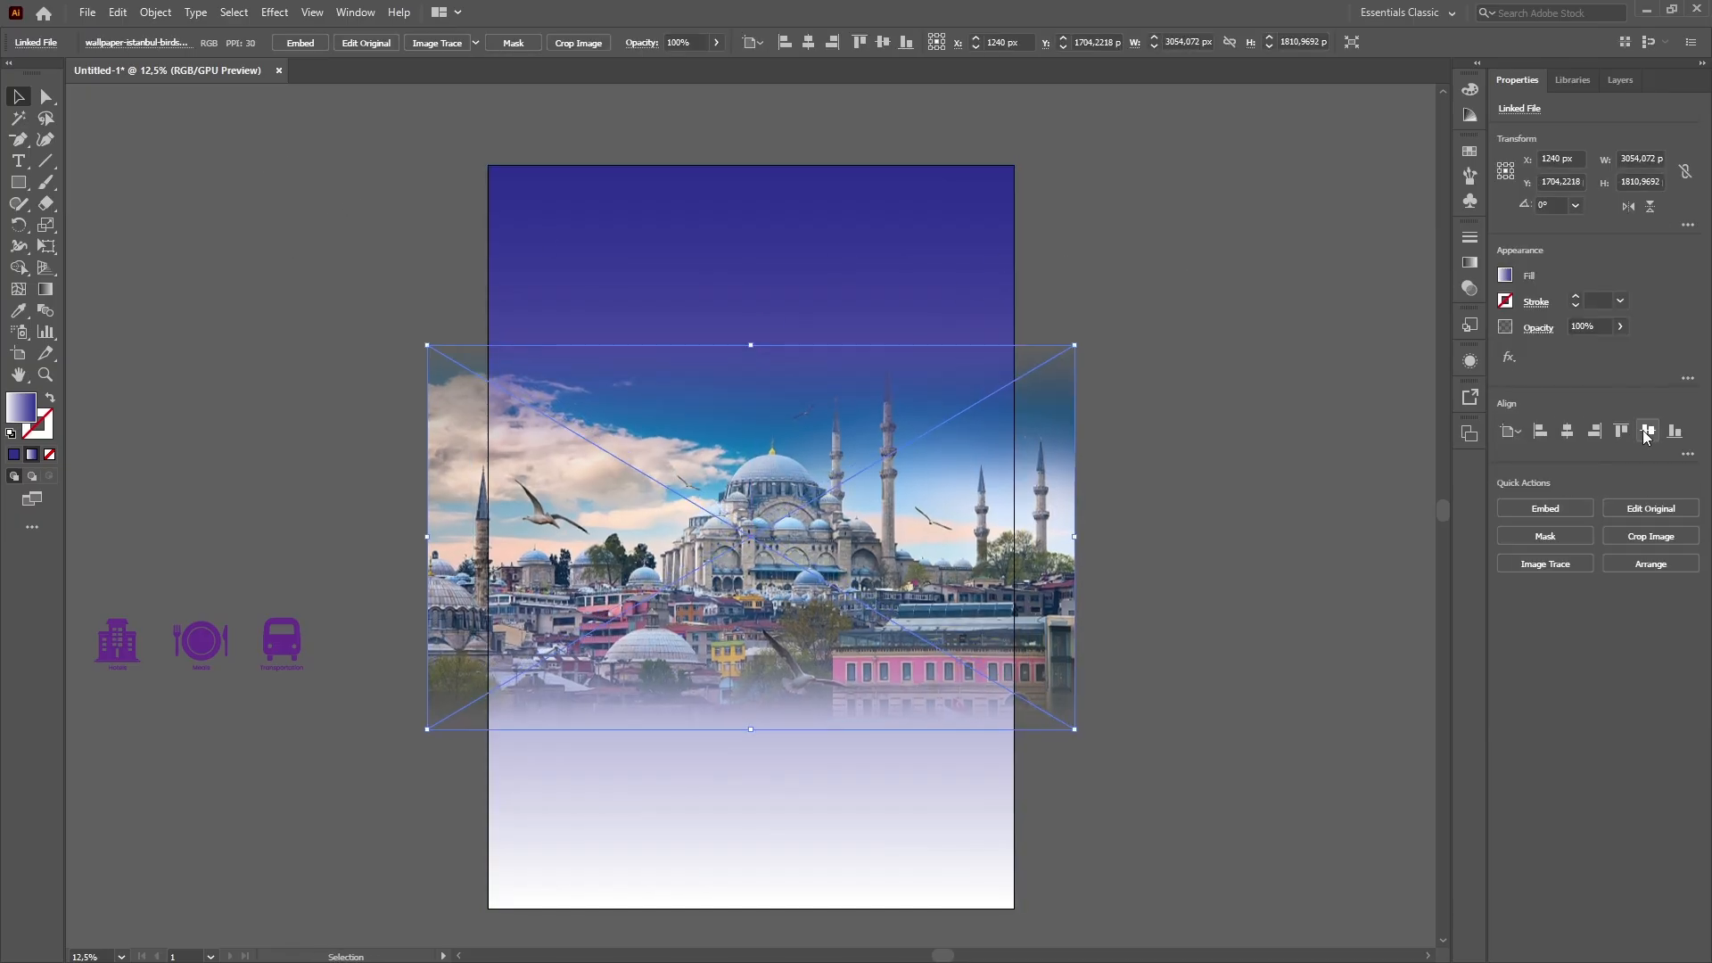
left_click(1163, 362)
Place the Royal Blue Color Palette image beside the artboard, above the purple travel icons.
scroll(1168, 362, "down", 2)
key("ctrl+minus")
left_click(812, 275)
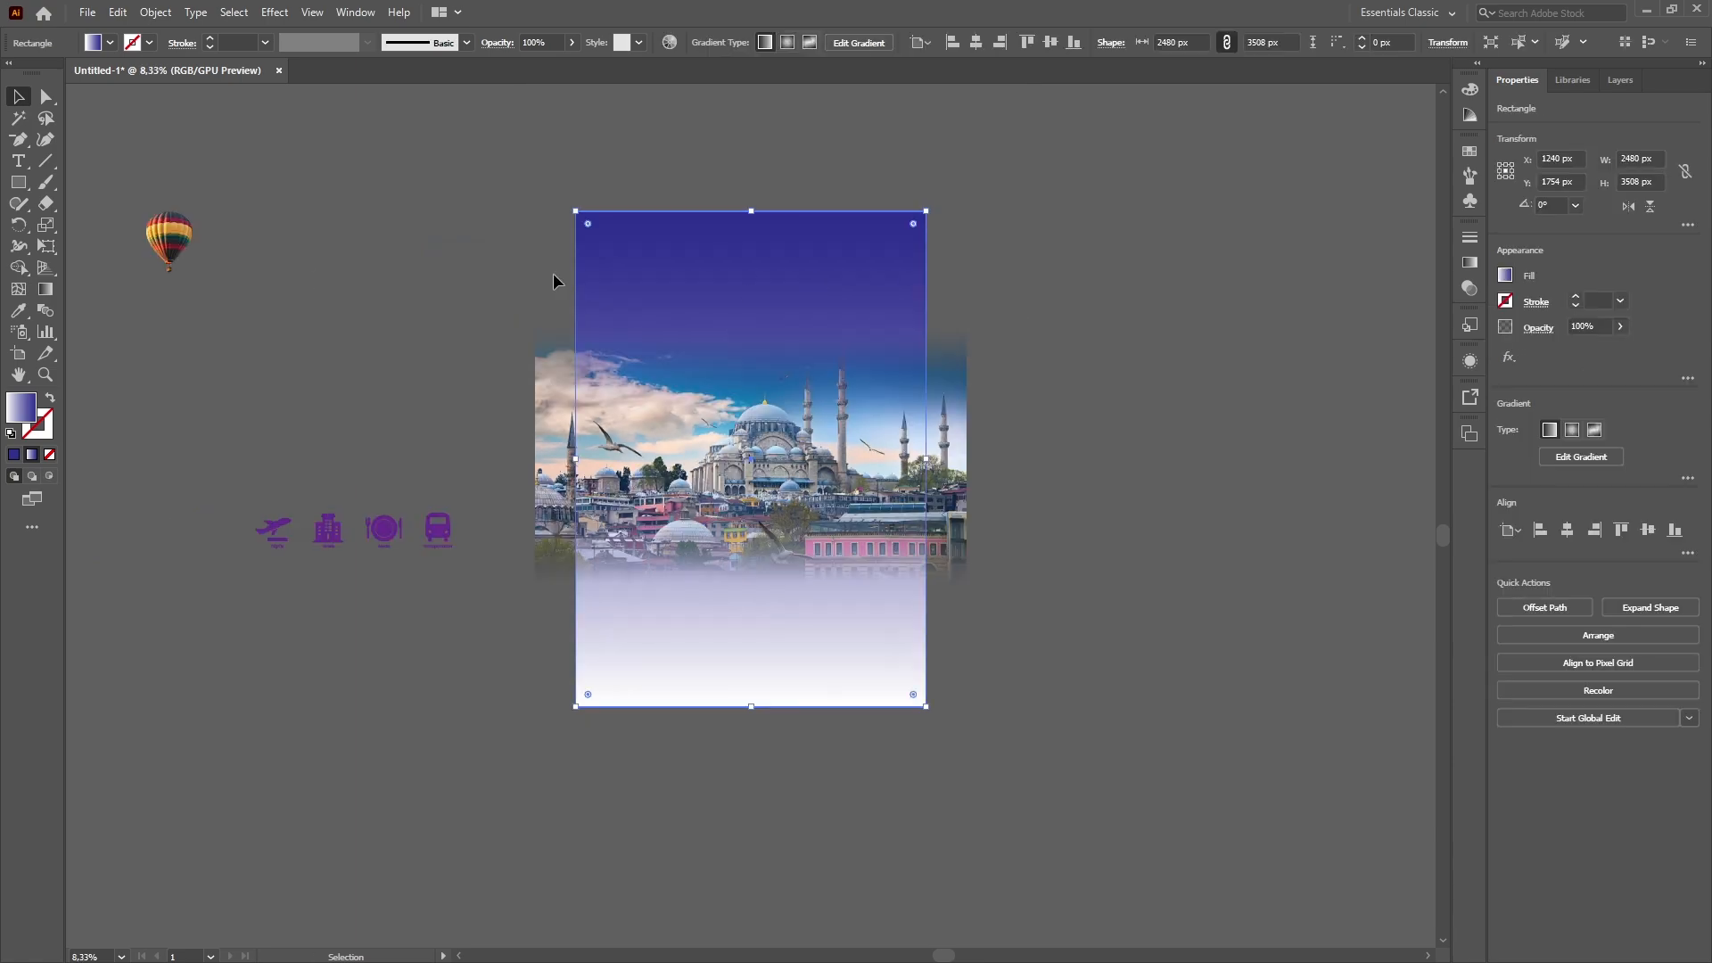
left_click(553, 273)
left_click(742, 220)
left_click(349, 312)
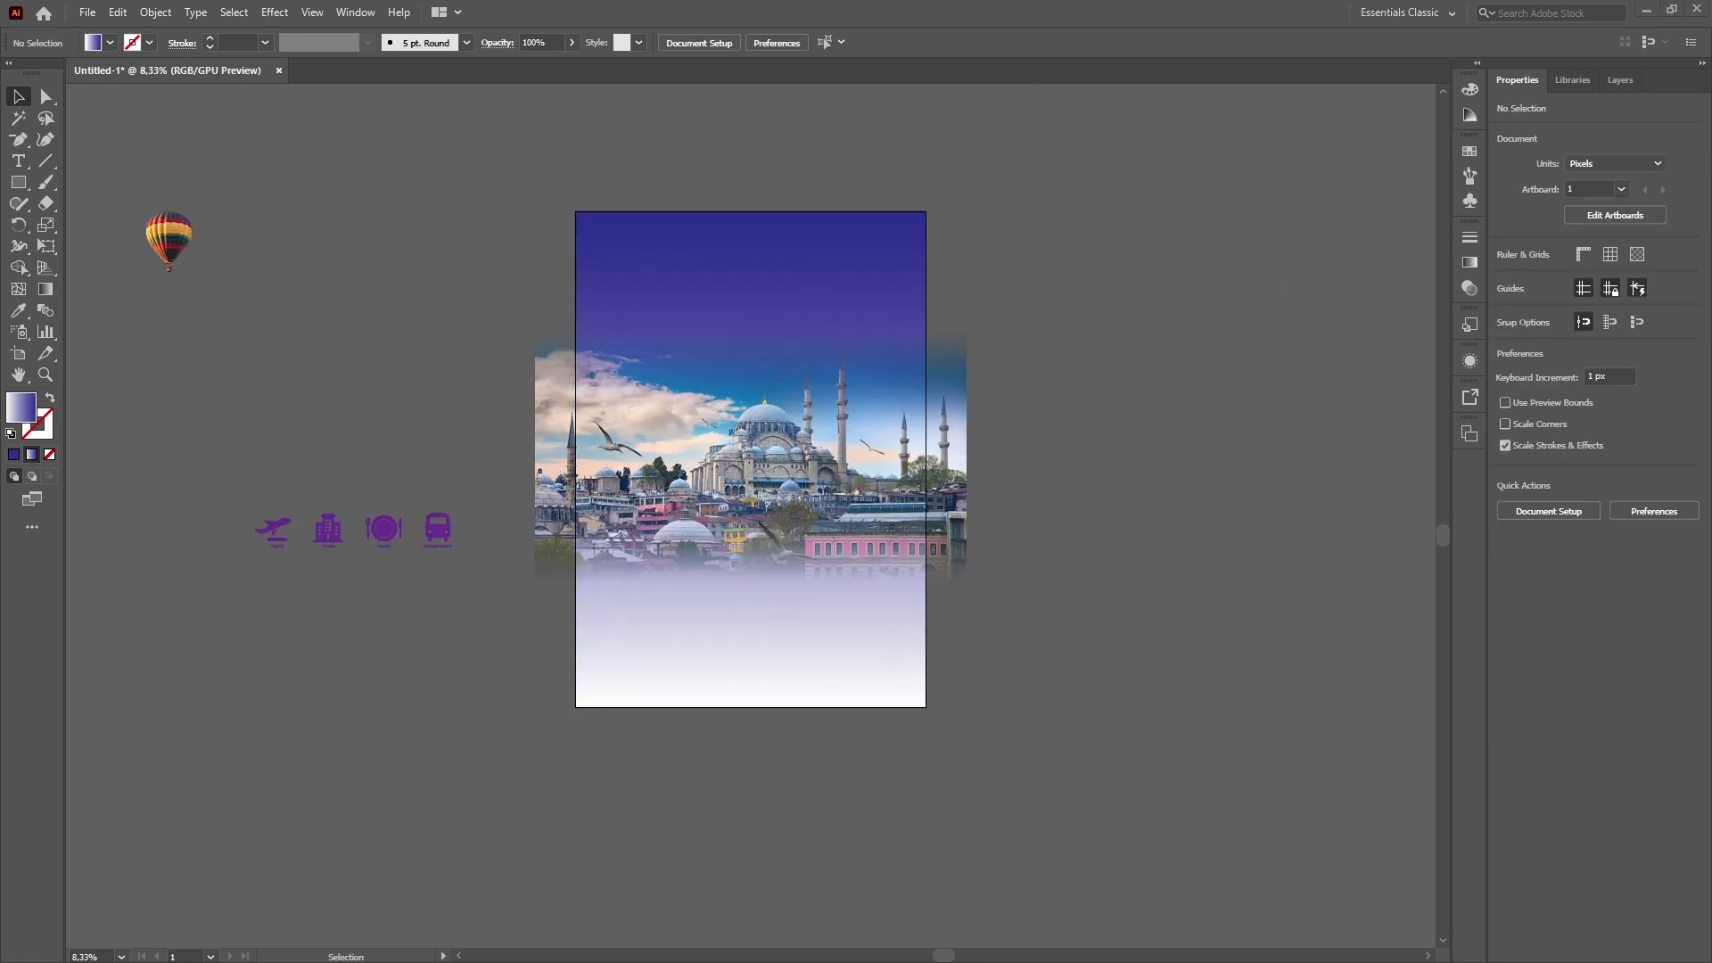
left_click_drag(242, 595, 344, 488)
left_click(625, 268)
left_click(420, 287)
left_click(526, 308)
Recolour the background gradient's top stop with the second-darkest blue sampled from the palette image.
left_click(908, 286)
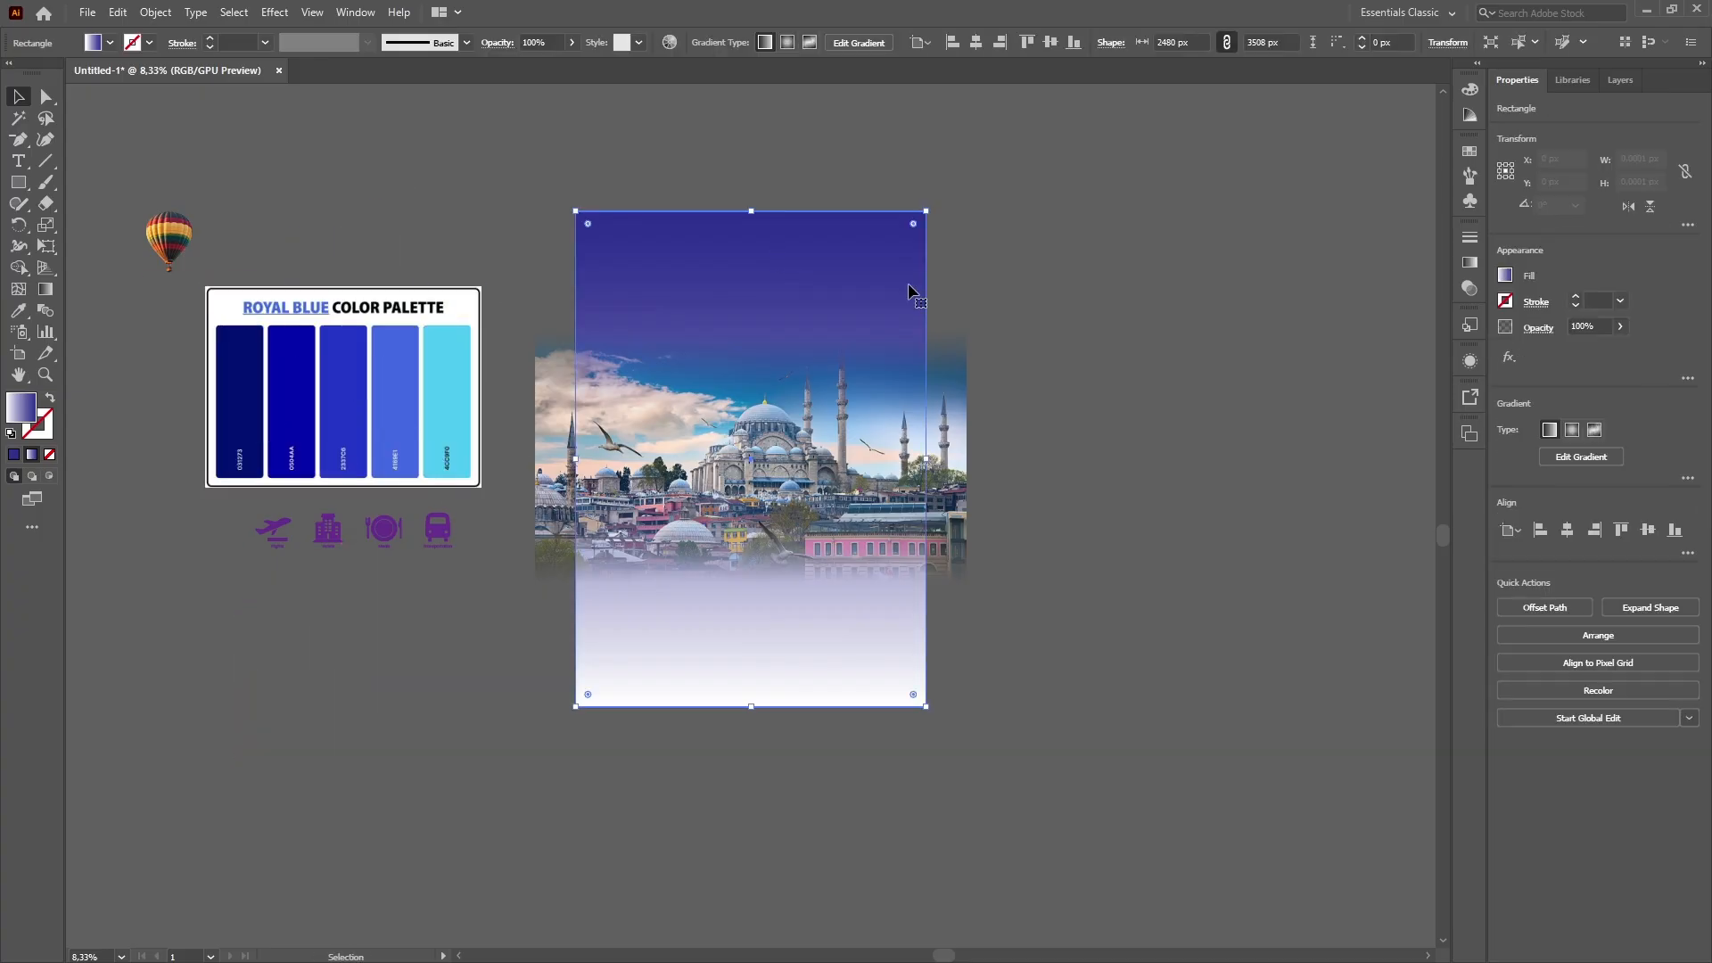
key("g")
double_click(751, 215)
left_click(523, 338)
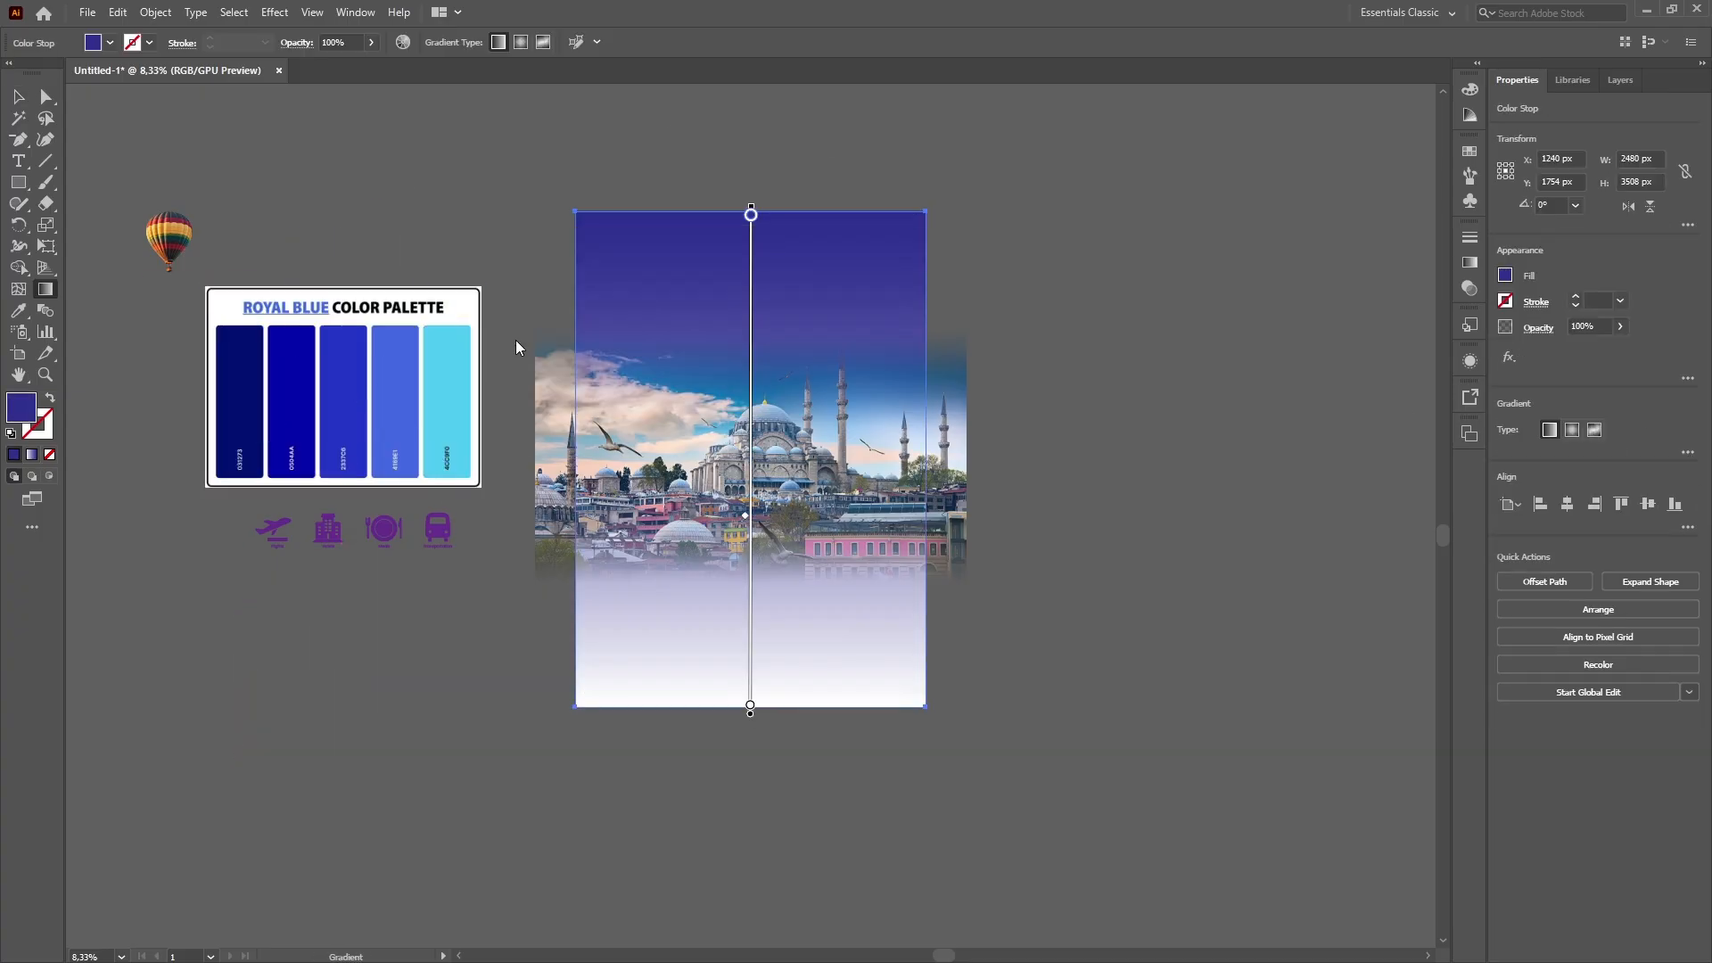
left_click(349, 404)
left_click(296, 406)
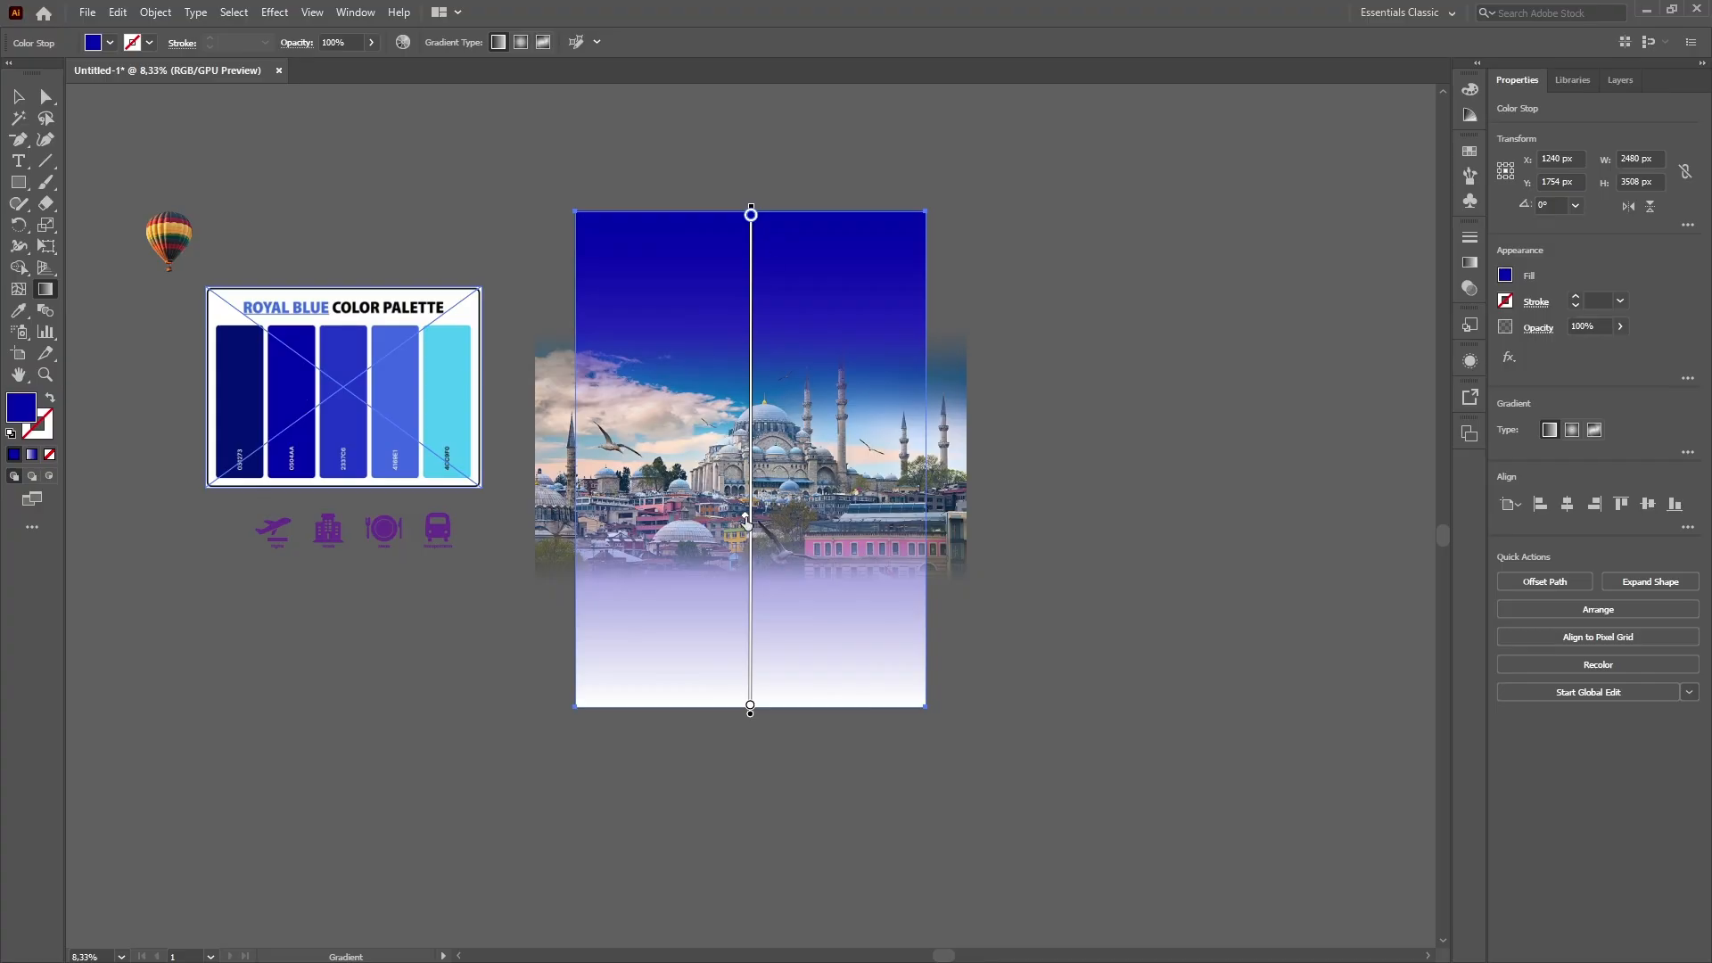
Move the blend midpoint up and add a middle gradient stop coloured with the palette's 4169E1 royal blue.
left_click_drag(746, 519, 744, 360)
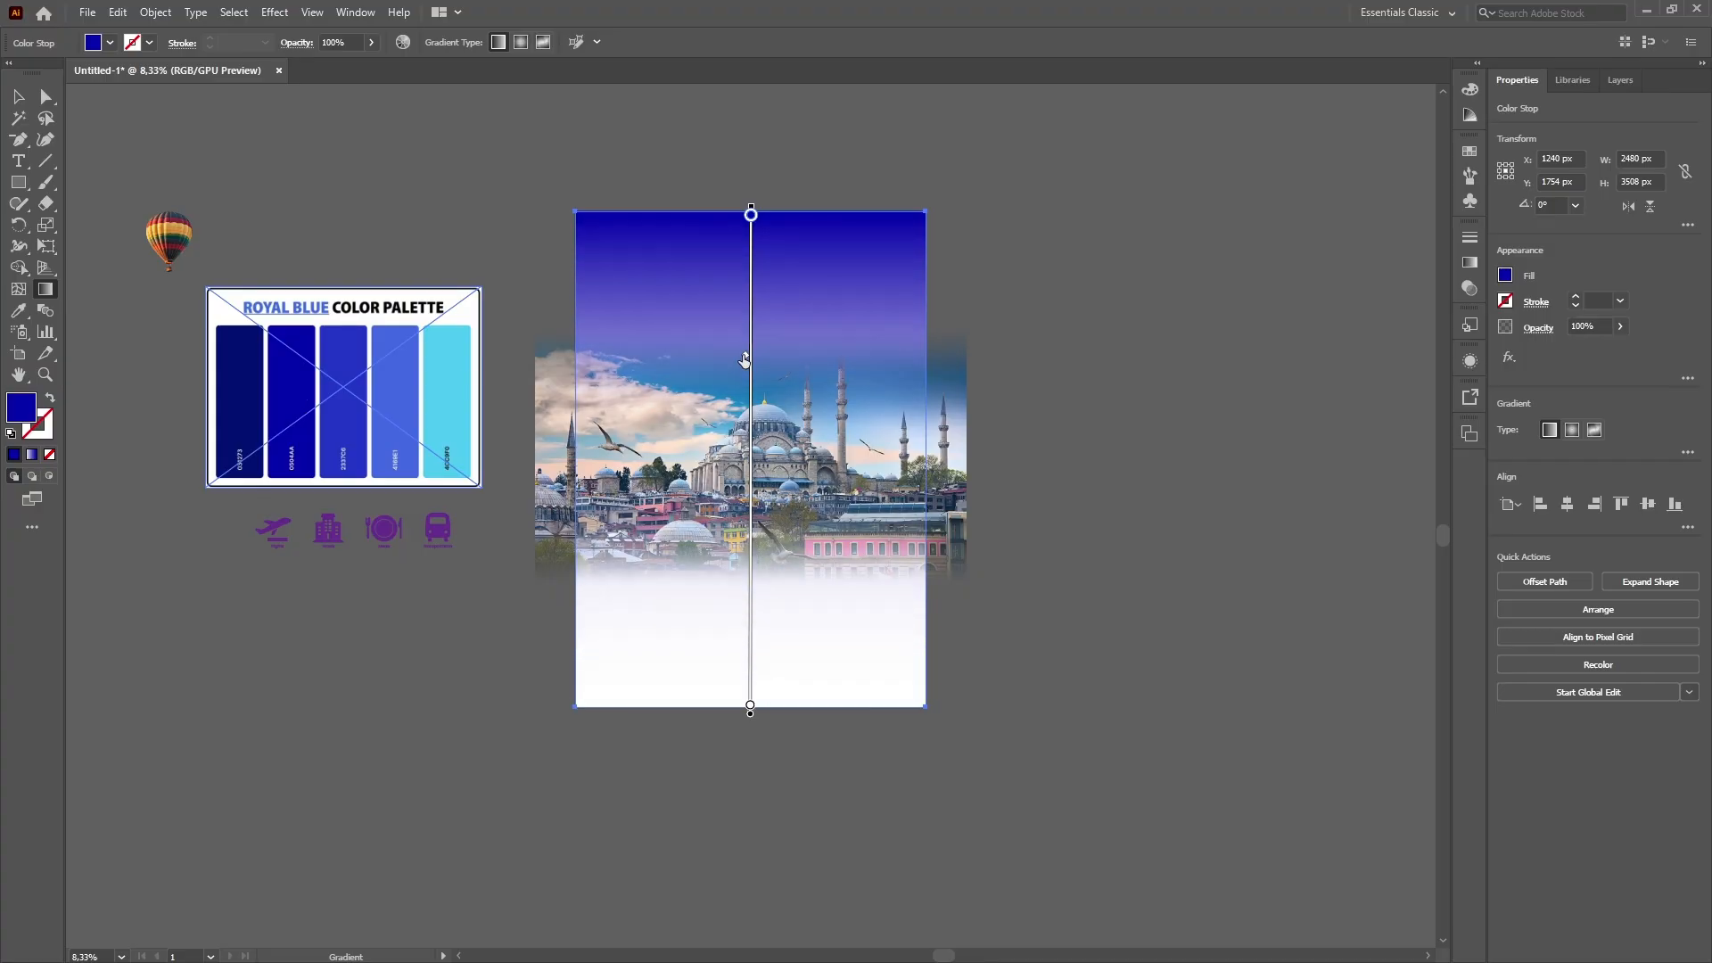
left_click(752, 423)
double_click(751, 423)
left_click(523, 546)
left_click(340, 416)
left_click(399, 408)
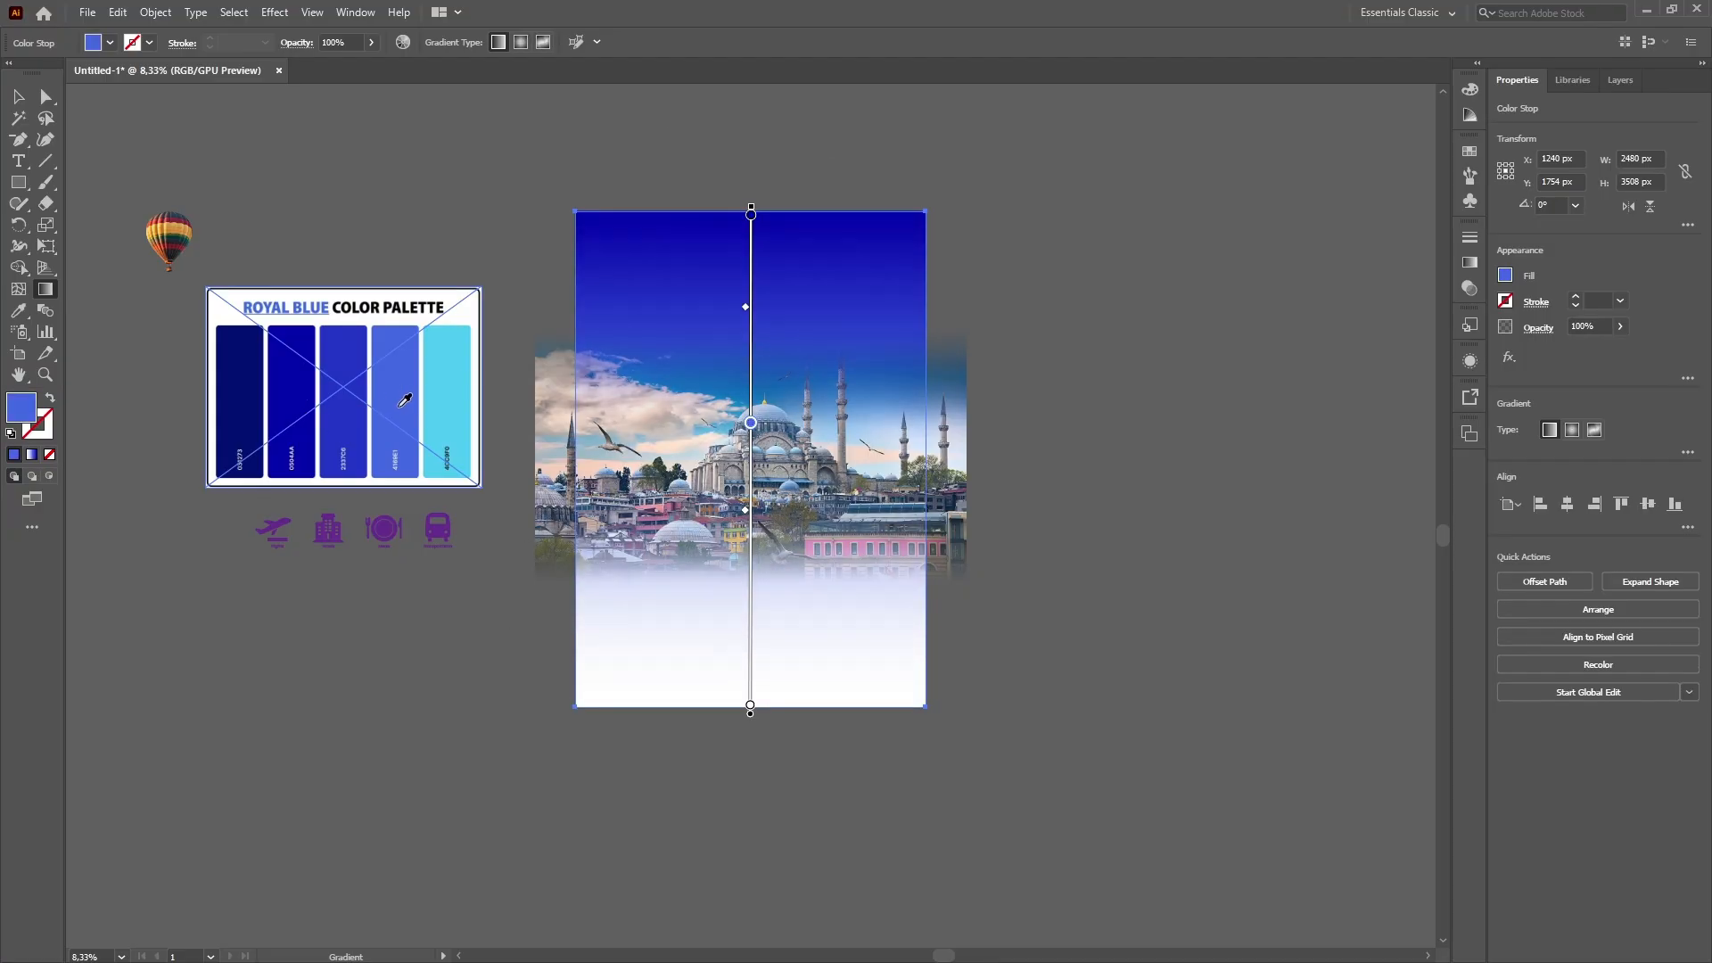
Shift the blend midpoint between the top and middle stops upward, undo the last gradient adjustment, and deselect the rectangle.
mouse_move(751, 423)
left_mouse_down()
mouse_move(751, 372)
mouse_move(751, 426)
left_mouse_up()
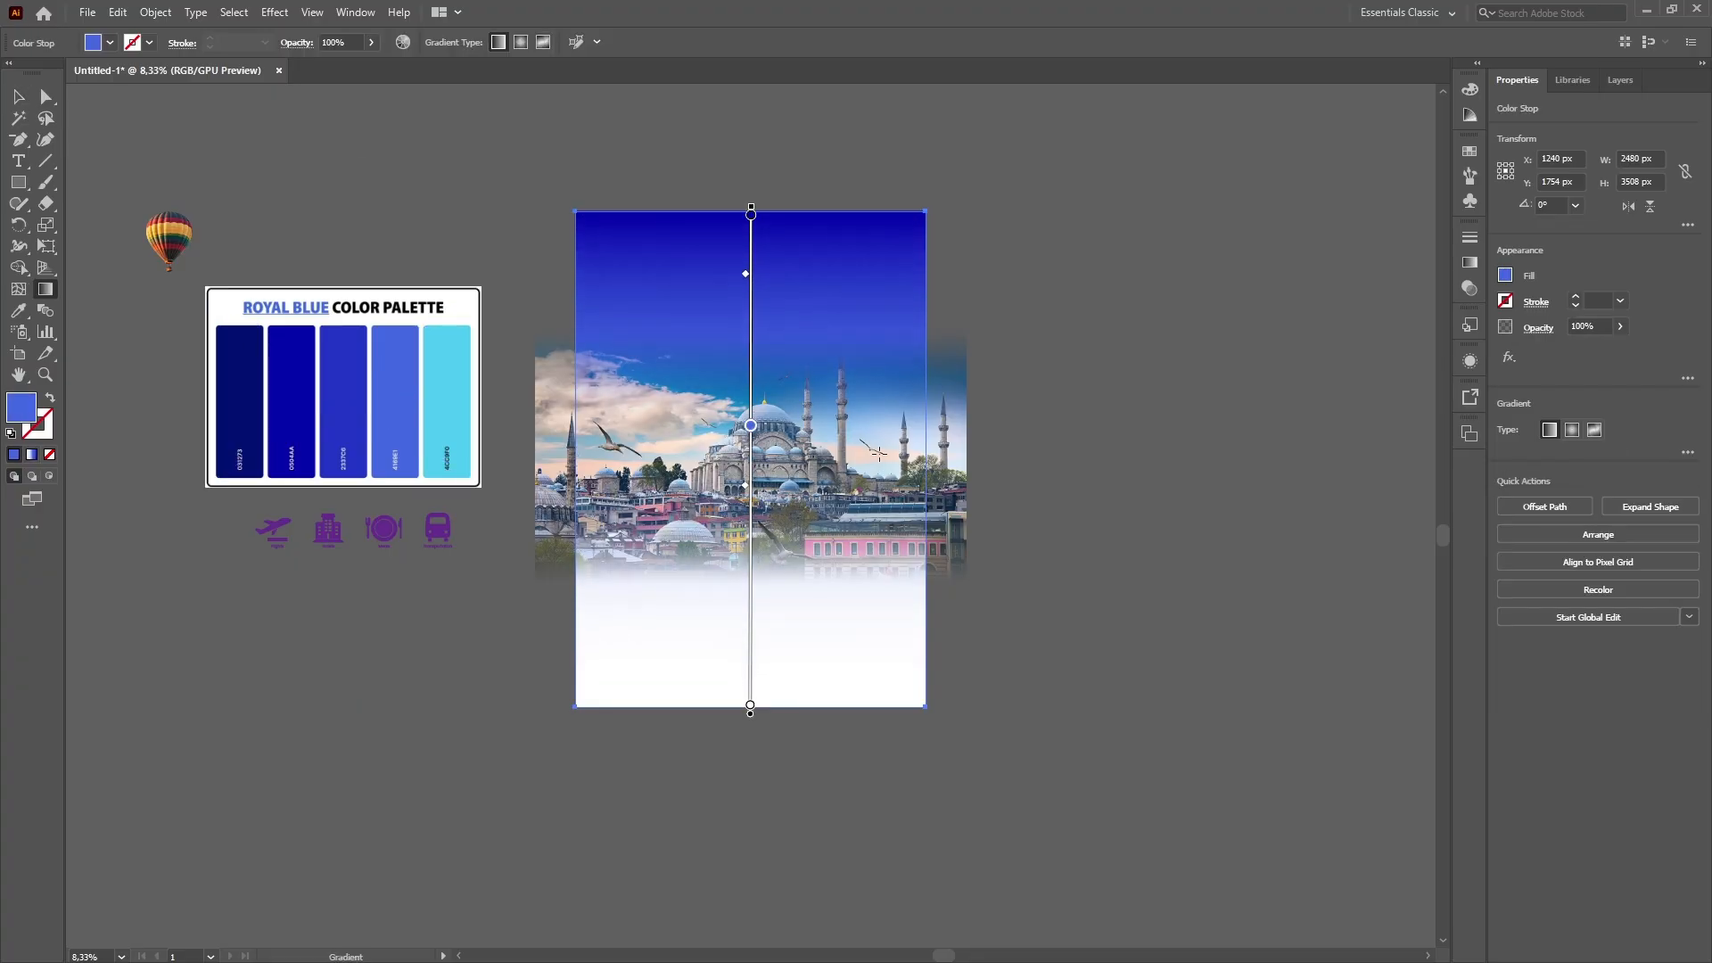
key("ctrl+z")
left_click(23, 100)
left_click(1270, 384)
key("ctrl+plus")
scroll(1002, 222, "up", 5)
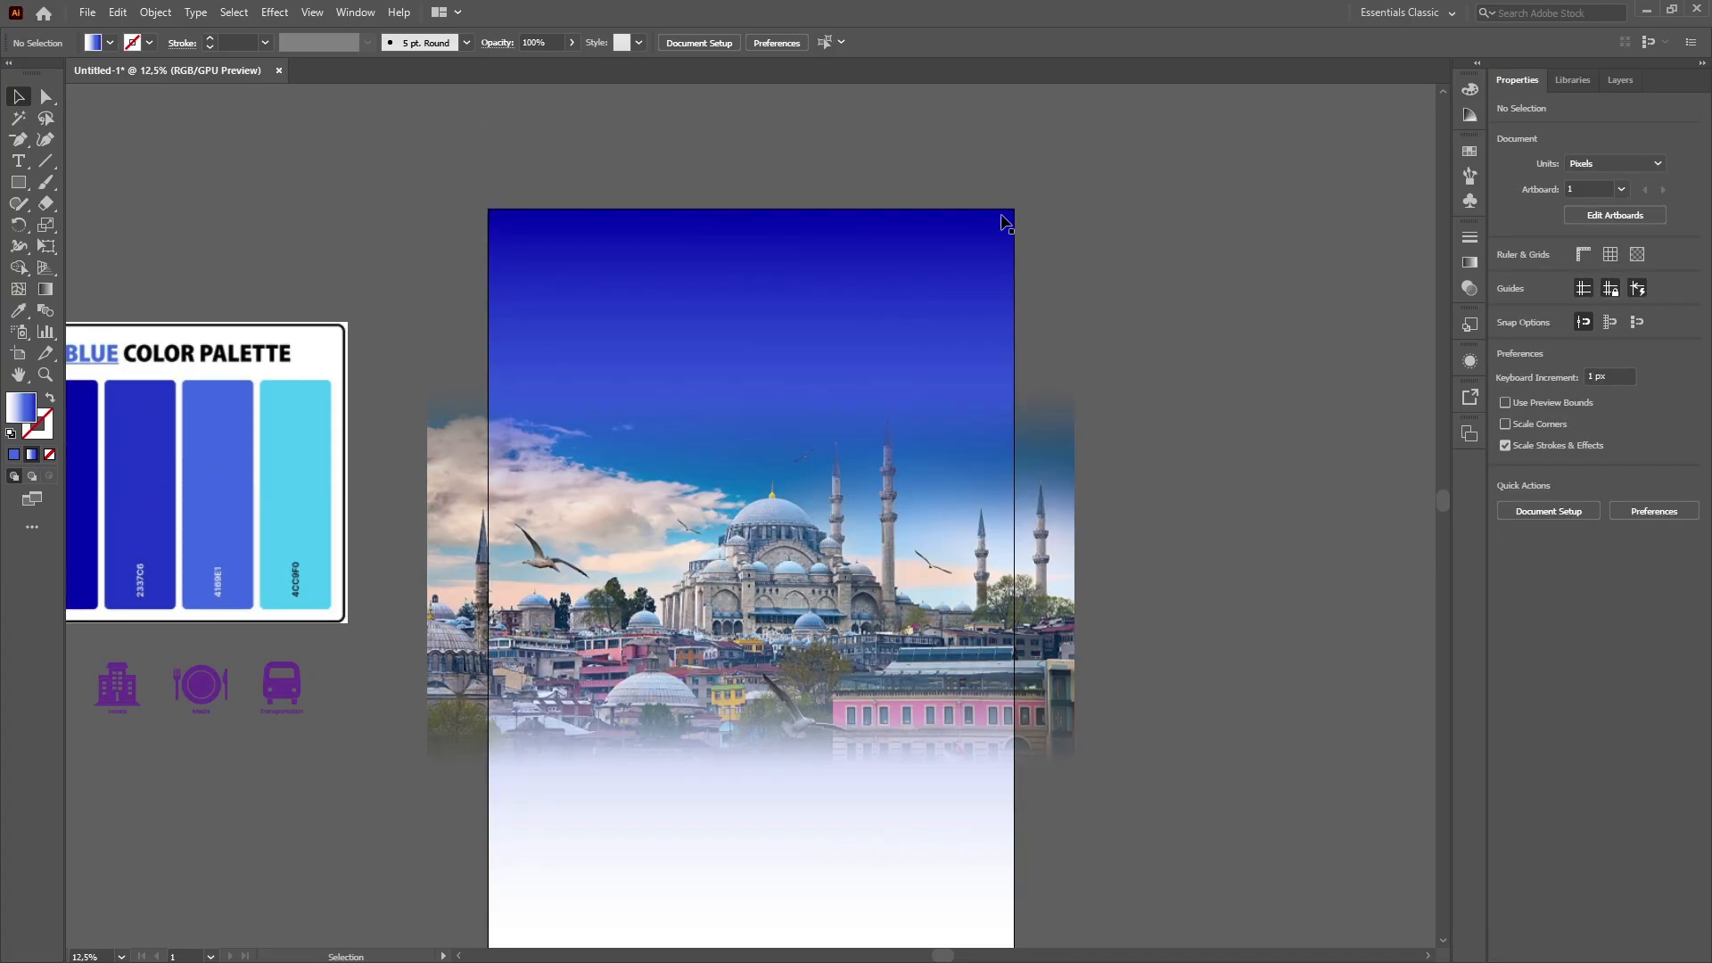
Try raising the bottom white stop, undo it, and move the middle gradient stop up to just above the mosque's dome.
left_click(1002, 222)
scroll(1002, 222, "down", 2)
left_click(1591, 459)
left_click_drag(746, 596, 761, 637)
left_click_drag(751, 885, 752, 719)
key("ctrl+z")
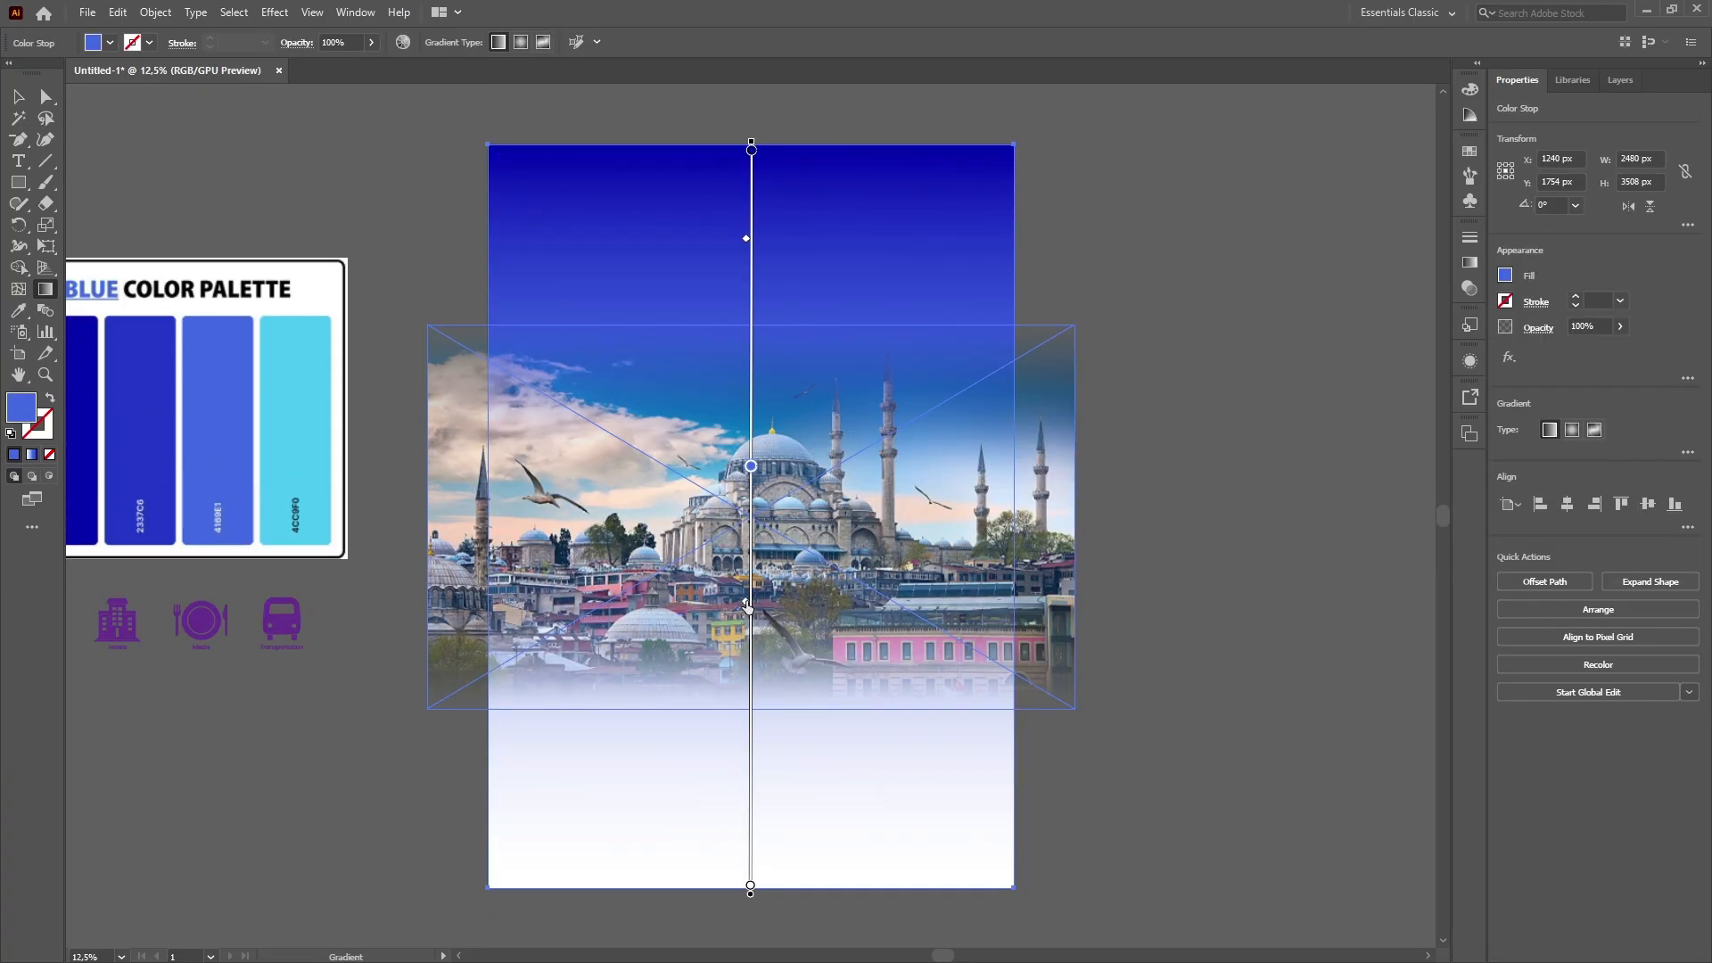
left_click_drag(750, 466, 751, 378)
left_click(763, 271, "ctrl")
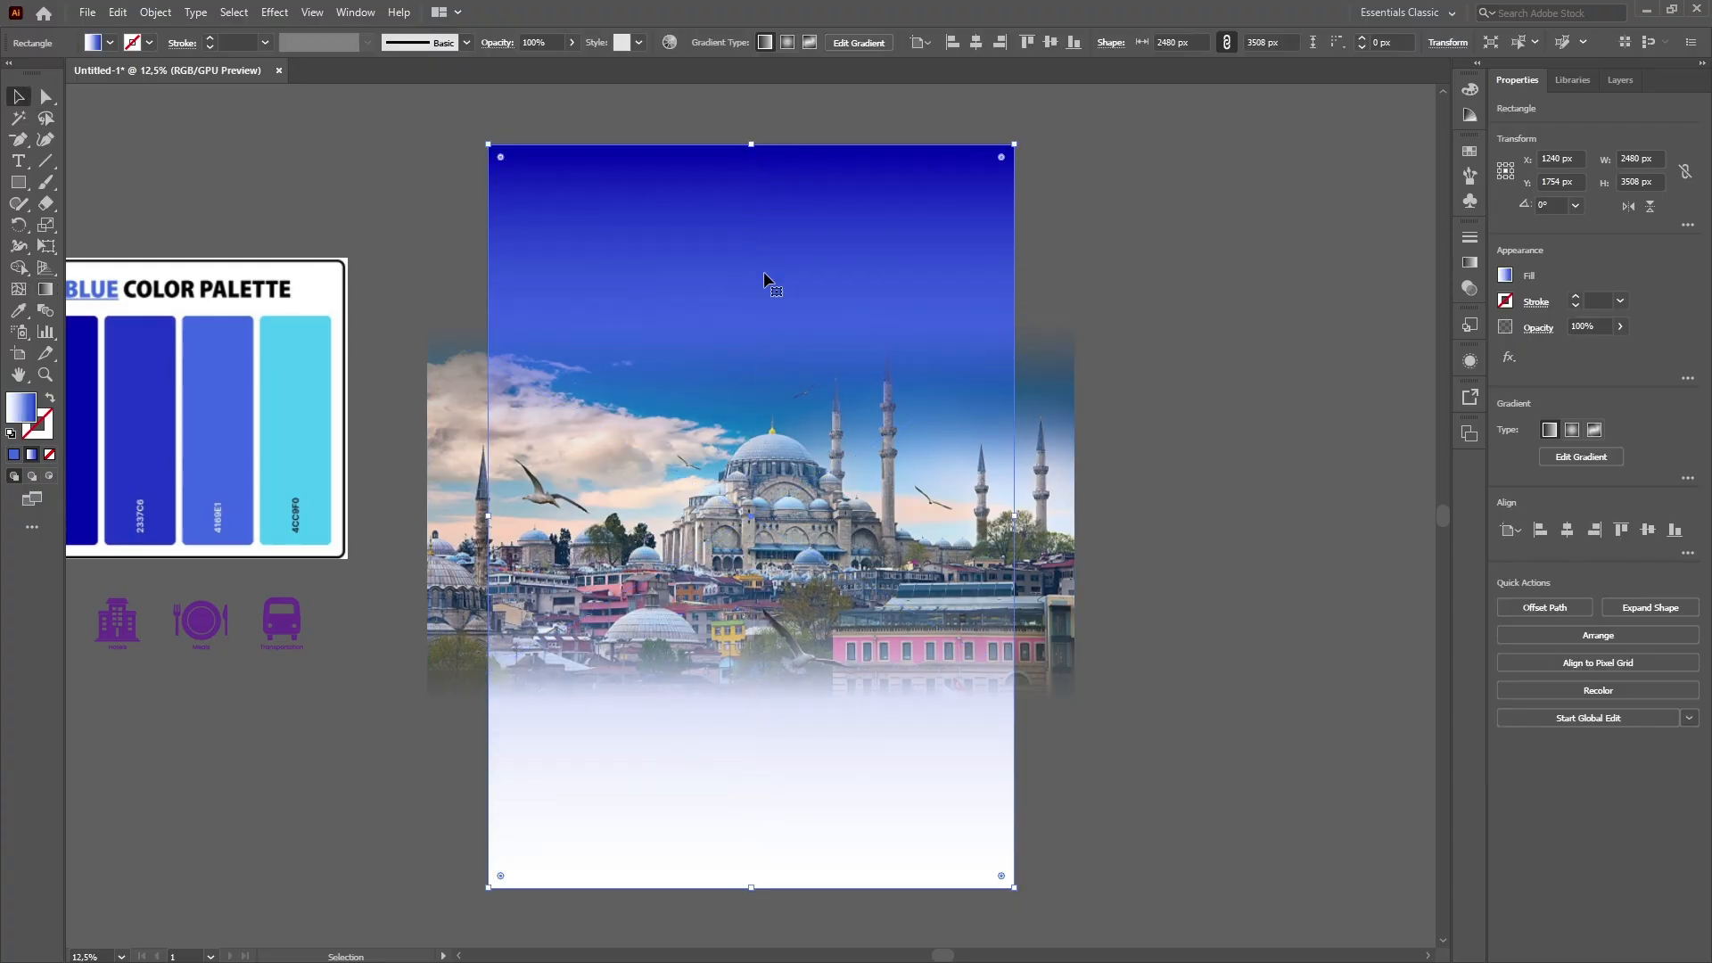
Recolour the background gradient's top stop with the medium blue from the palette's third bar.
double_click(752, 151)
left_click(523, 272)
left_click(147, 404)
key("Escape")
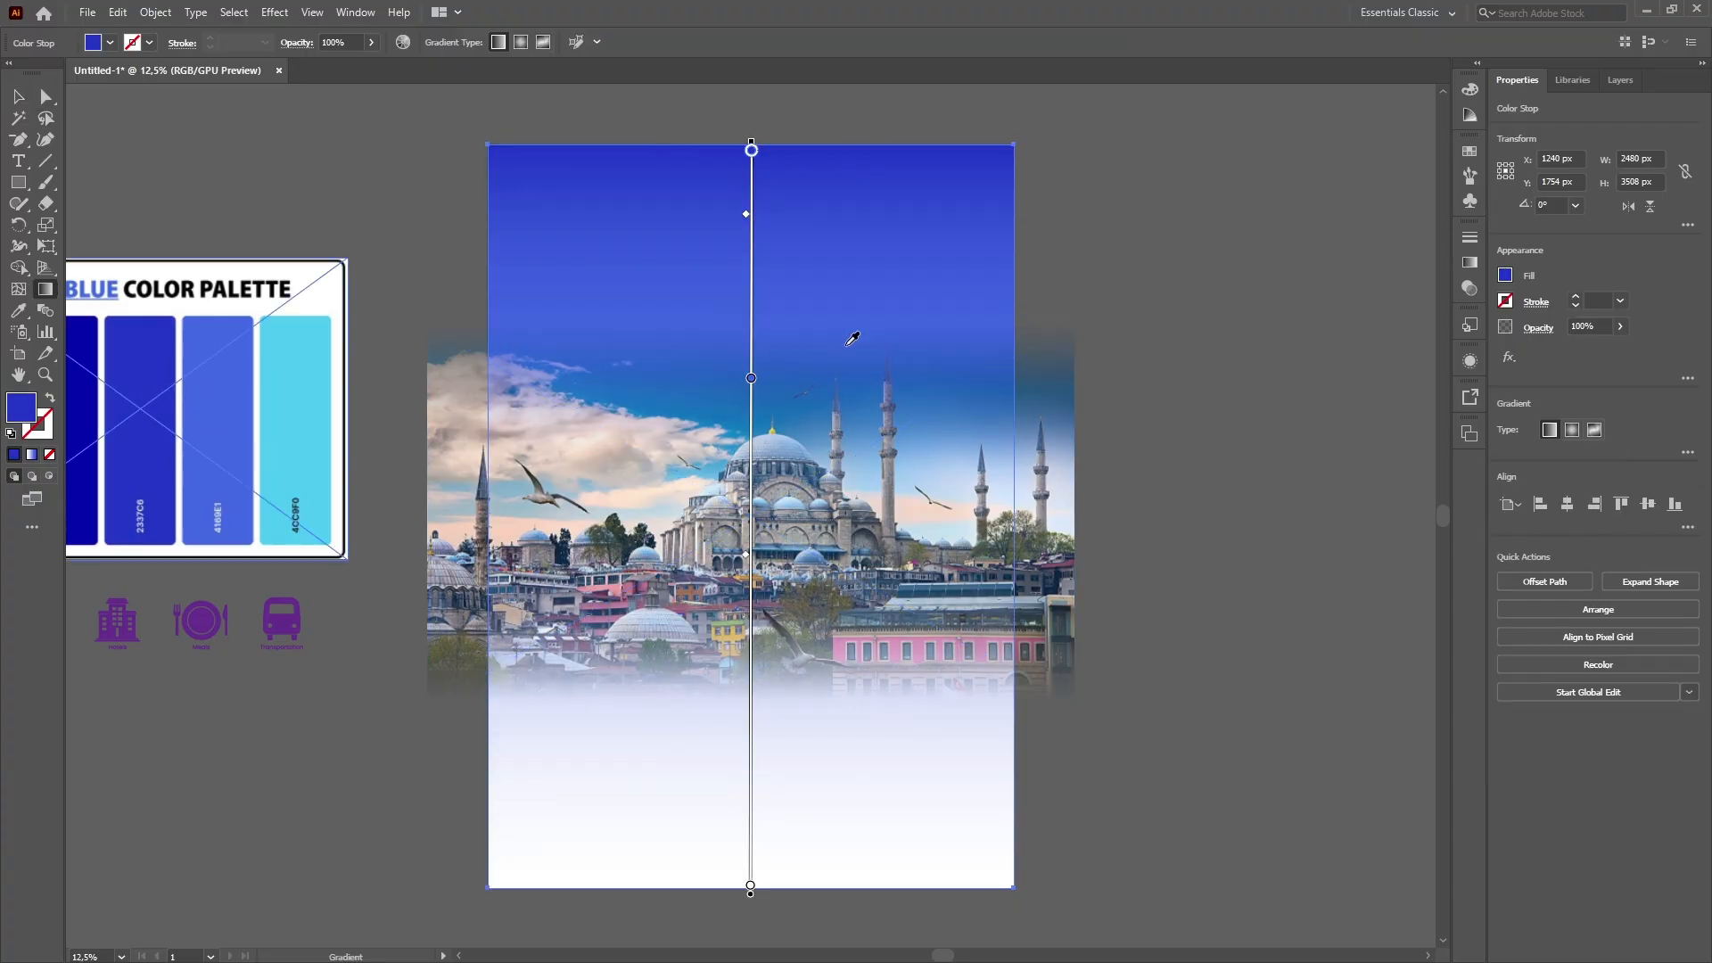
Try the palette's light cyan on the middle gradient stop, and return the stop to royal blue 4169E1.
double_click(751, 379)
left_click(522, 502)
left_click(222, 434)
left_click(305, 420)
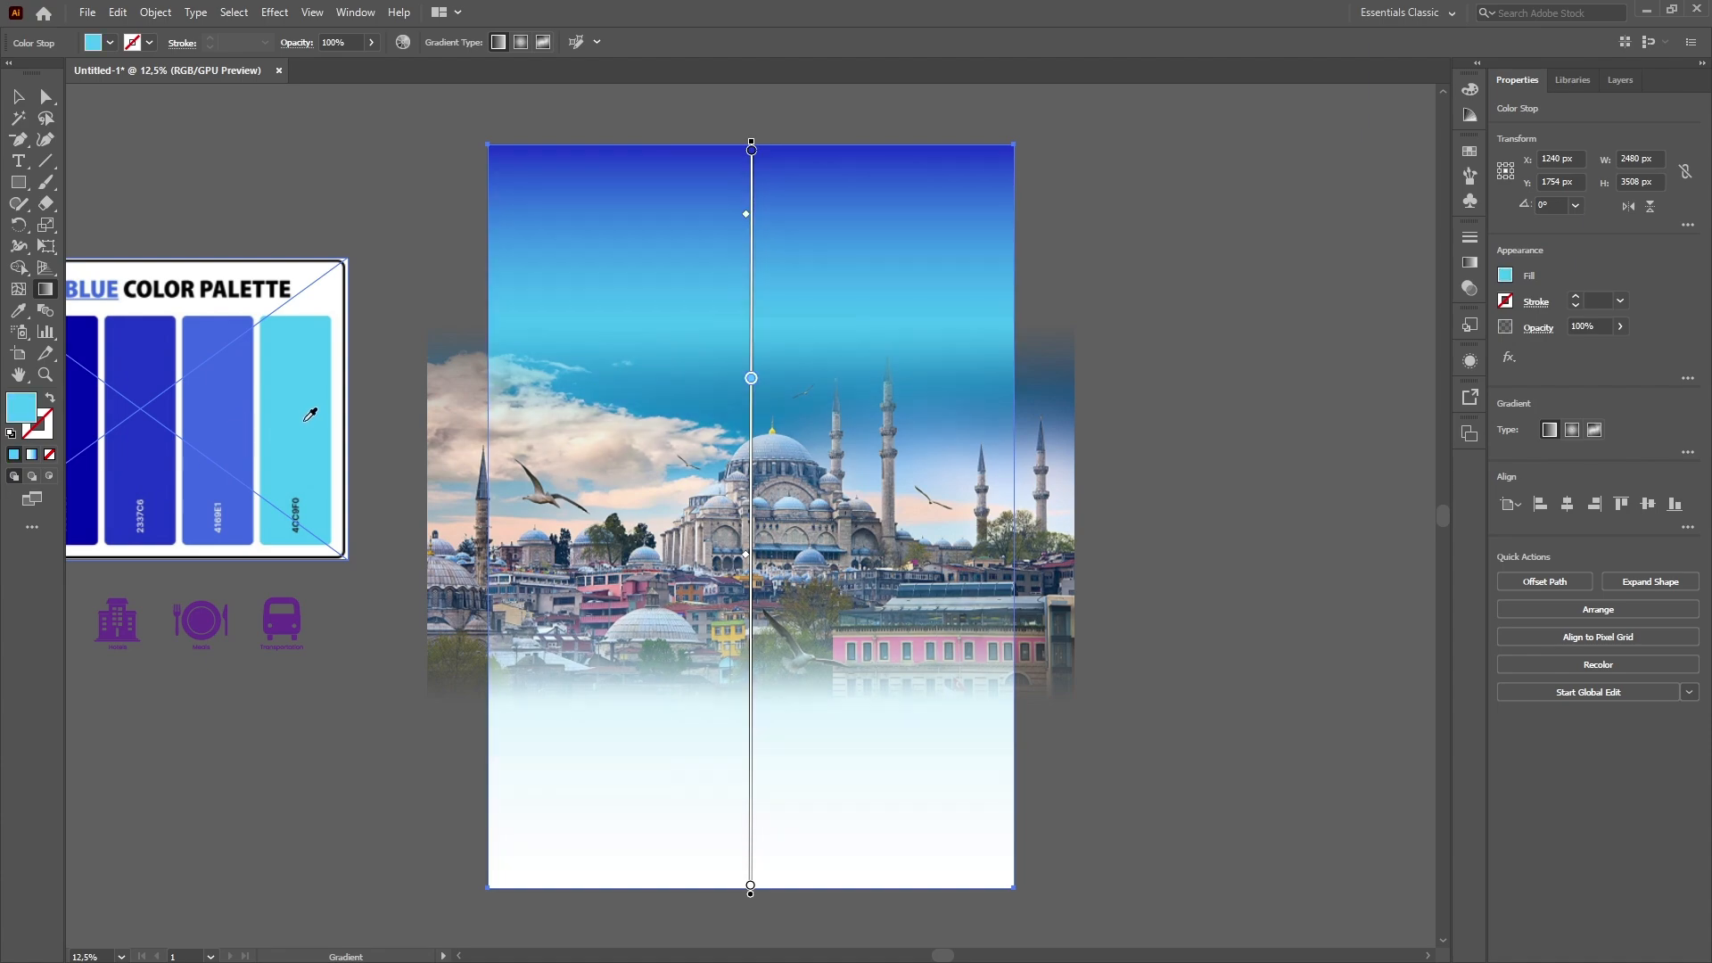
left_click(209, 414)
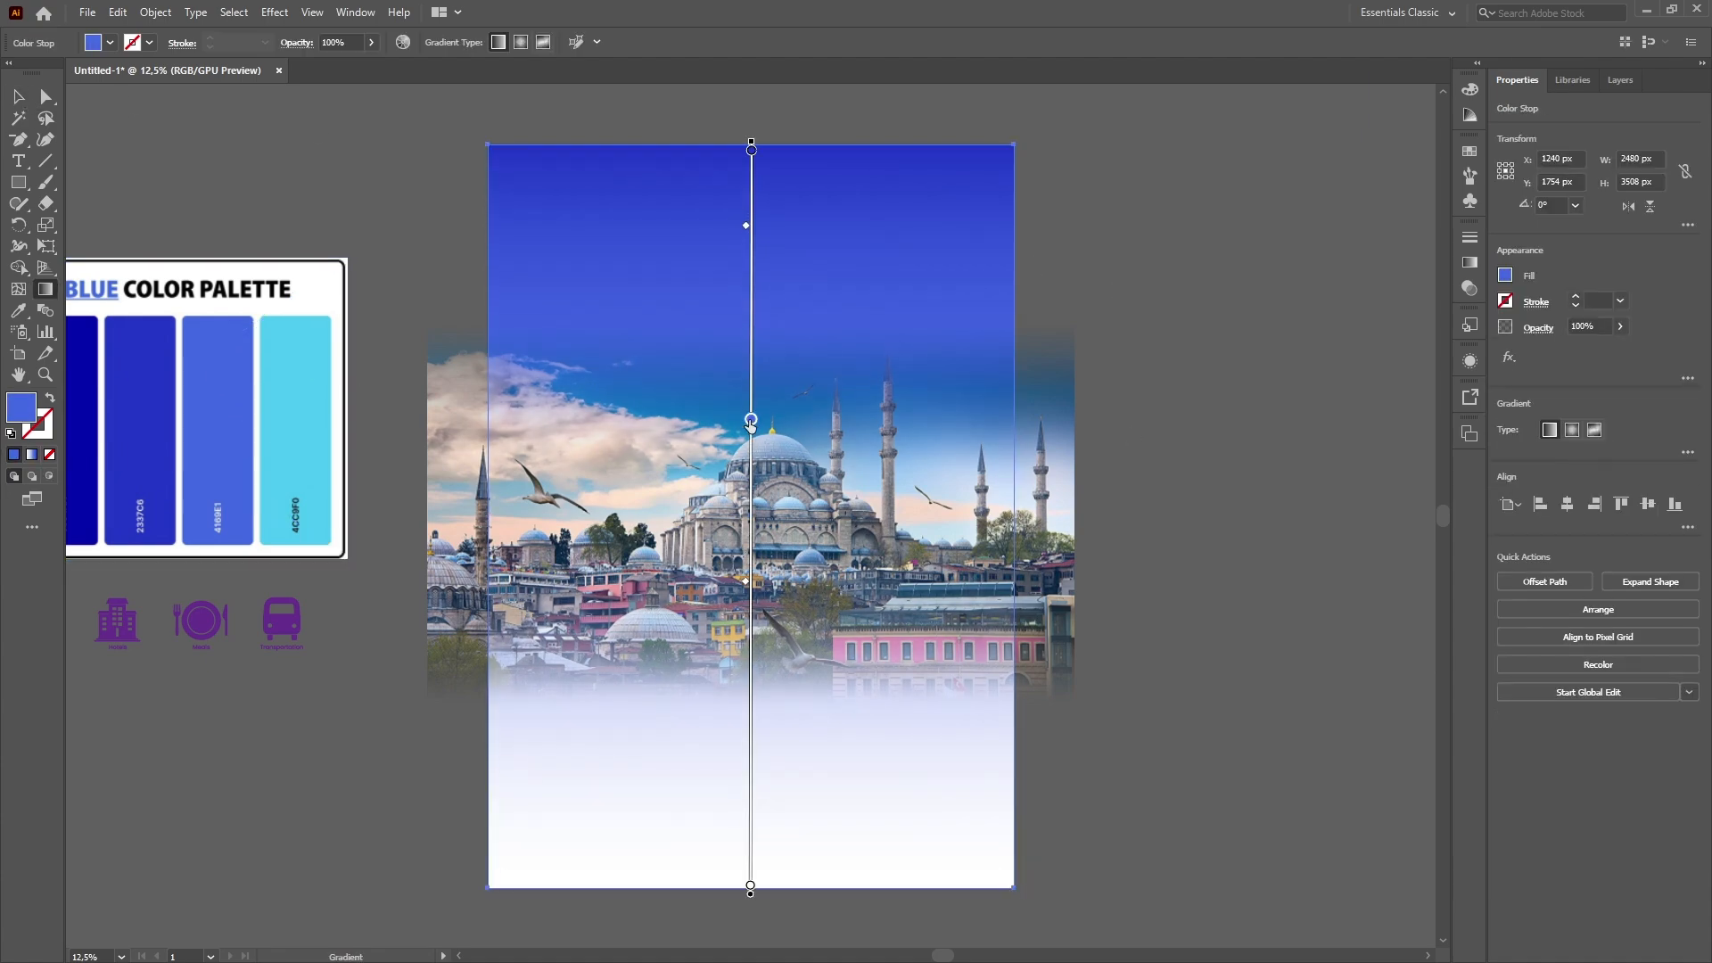
Lower the middle gradient stop to the mosque's dome, move both blend midpoints down, and deselect the rectangle.
left_click_drag(747, 589, 746, 630)
left_click_drag(746, 229, 742, 274)
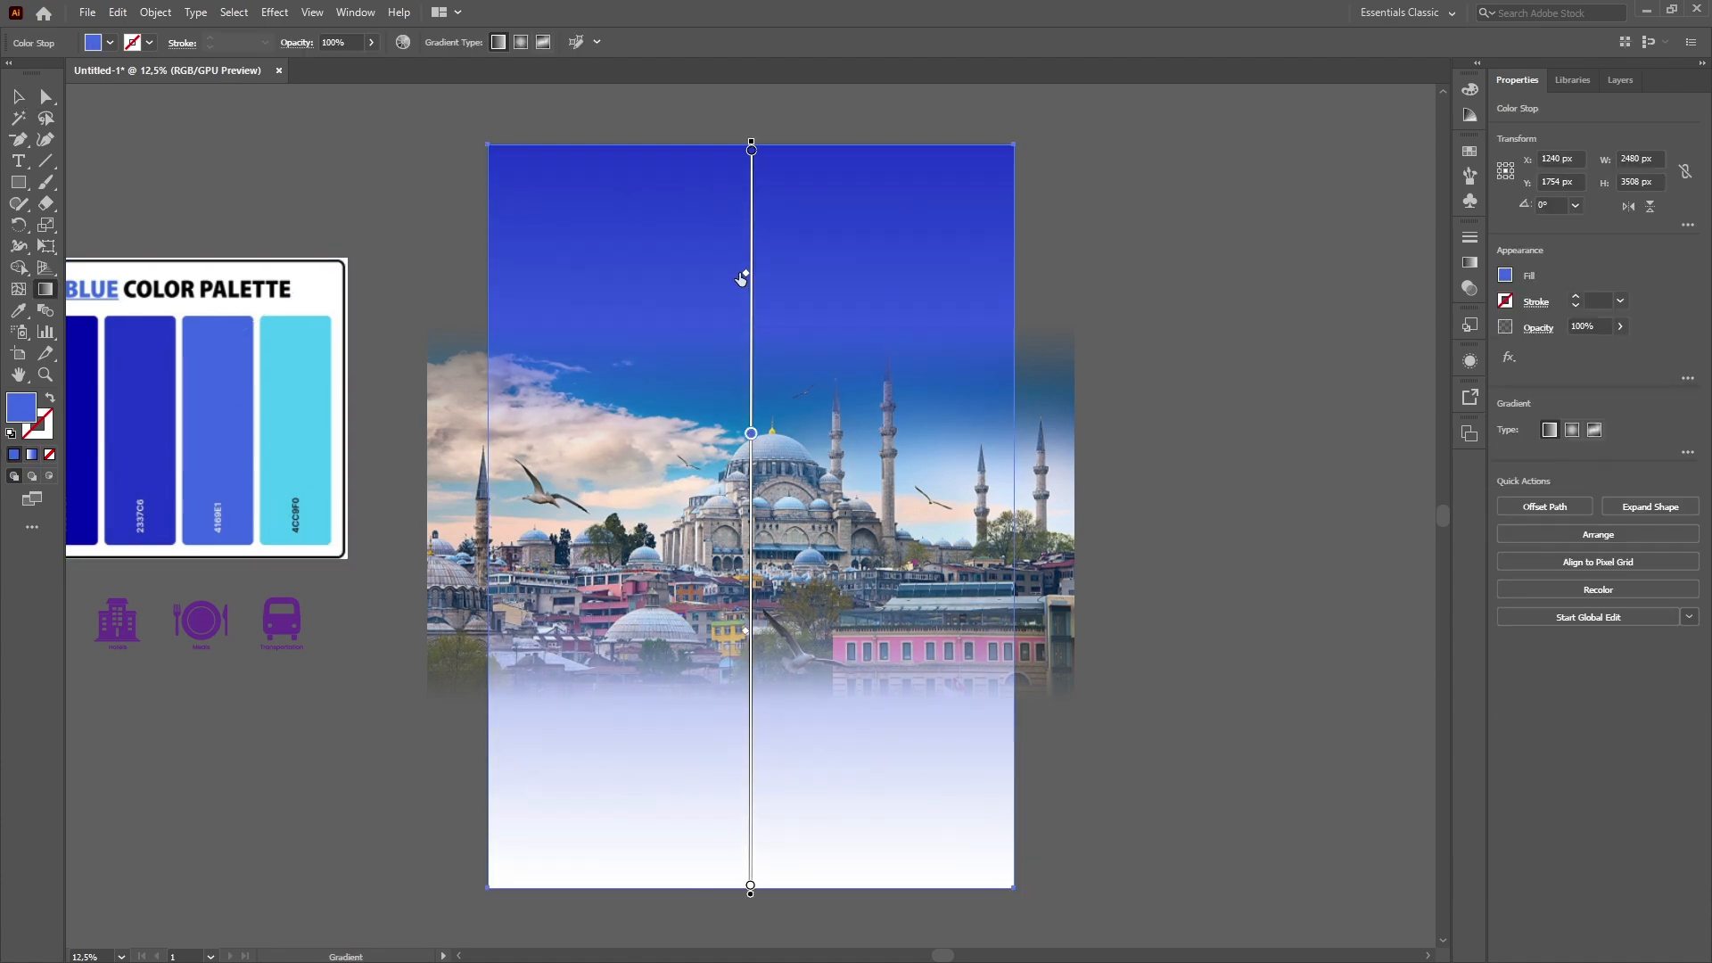
left_click(30, 98)
left_click(1246, 350)
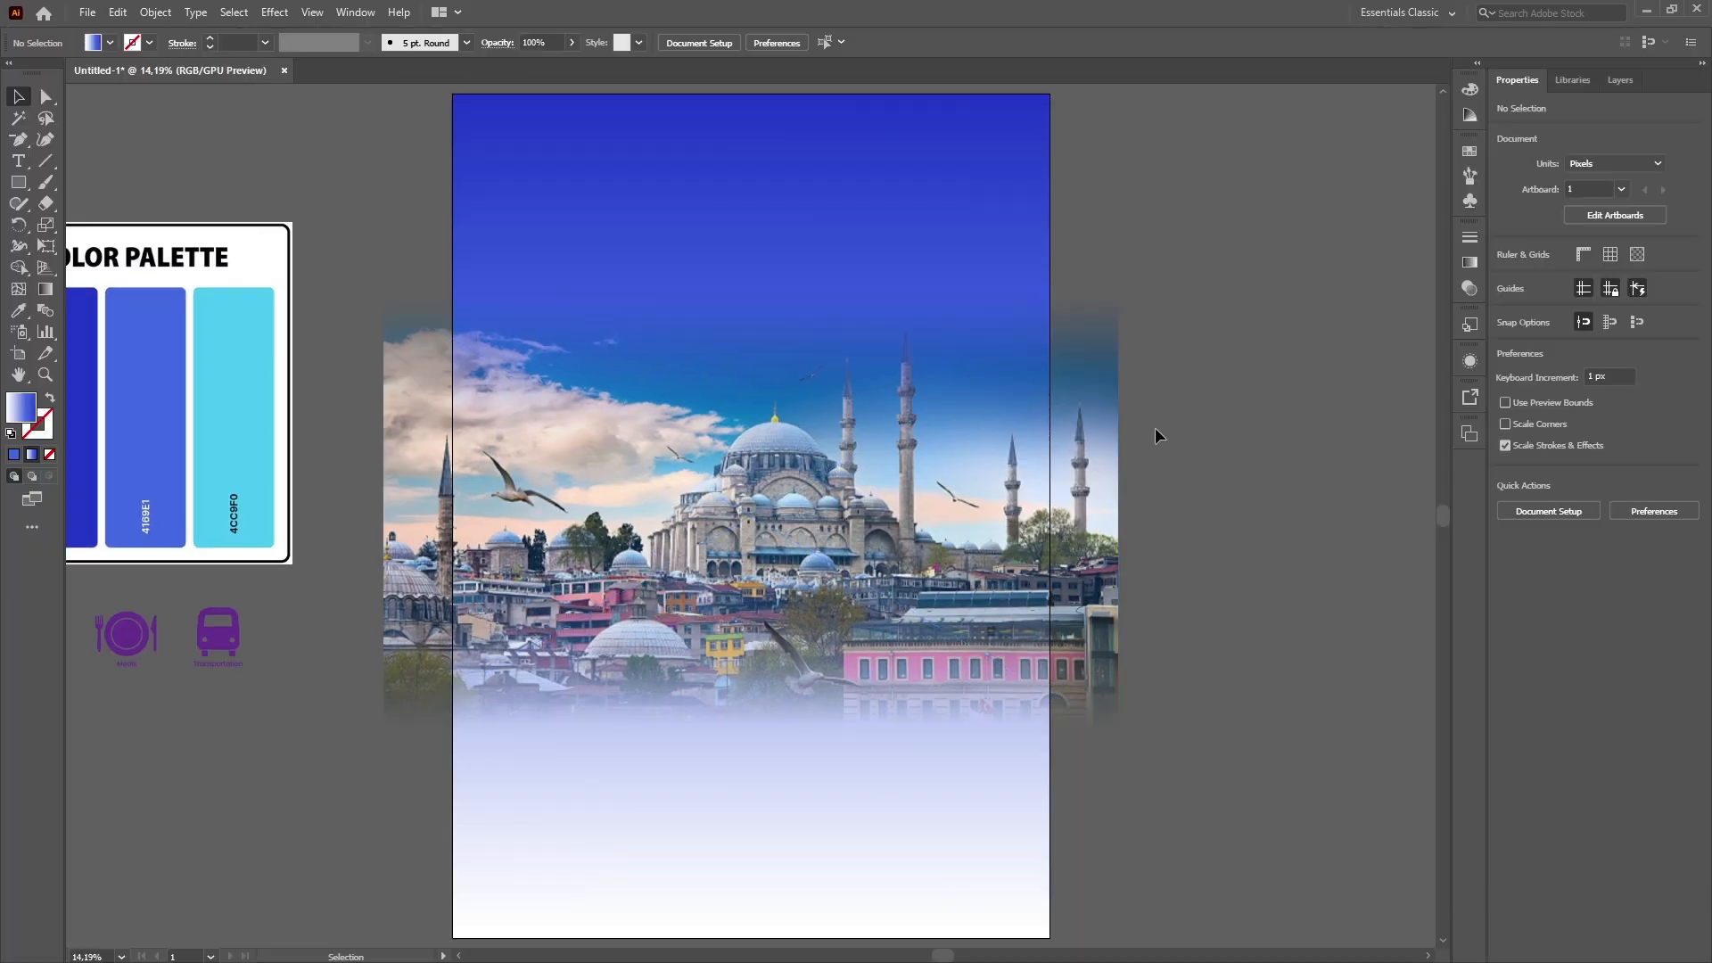
left_click(1223, 298)
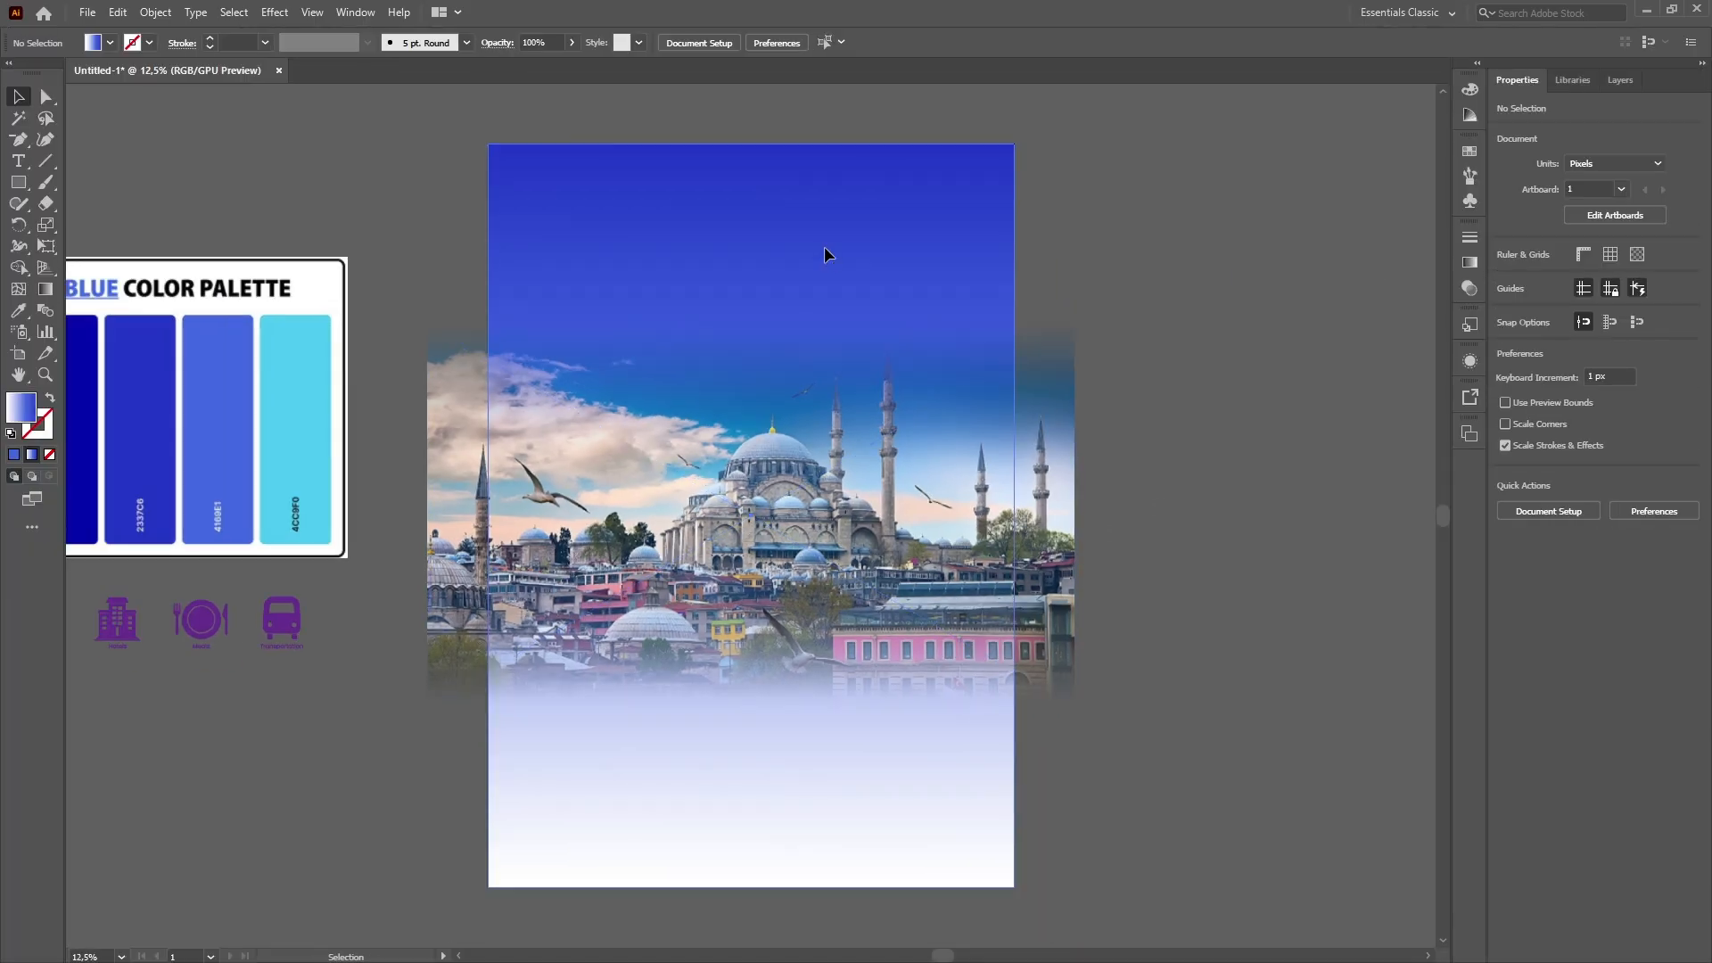
Move the medium-blue top stop lower and add a new dark navy gradient stop at the rectangle's top edge.
left_click(825, 256)
key("g")
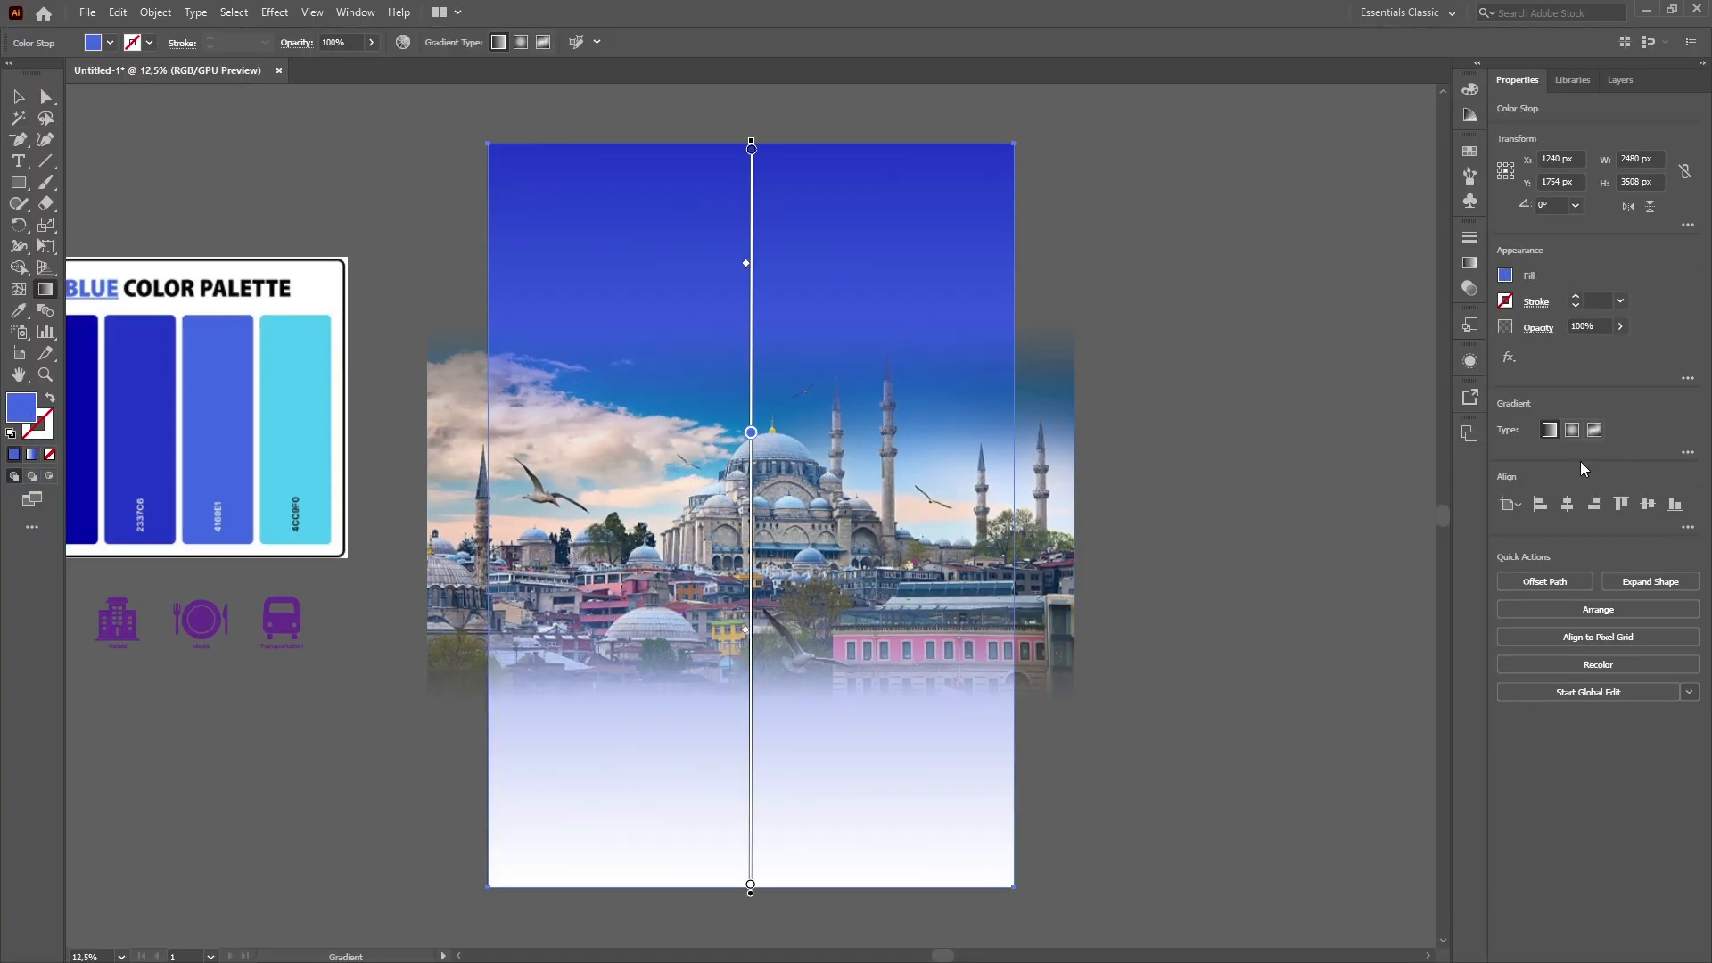
key("v")
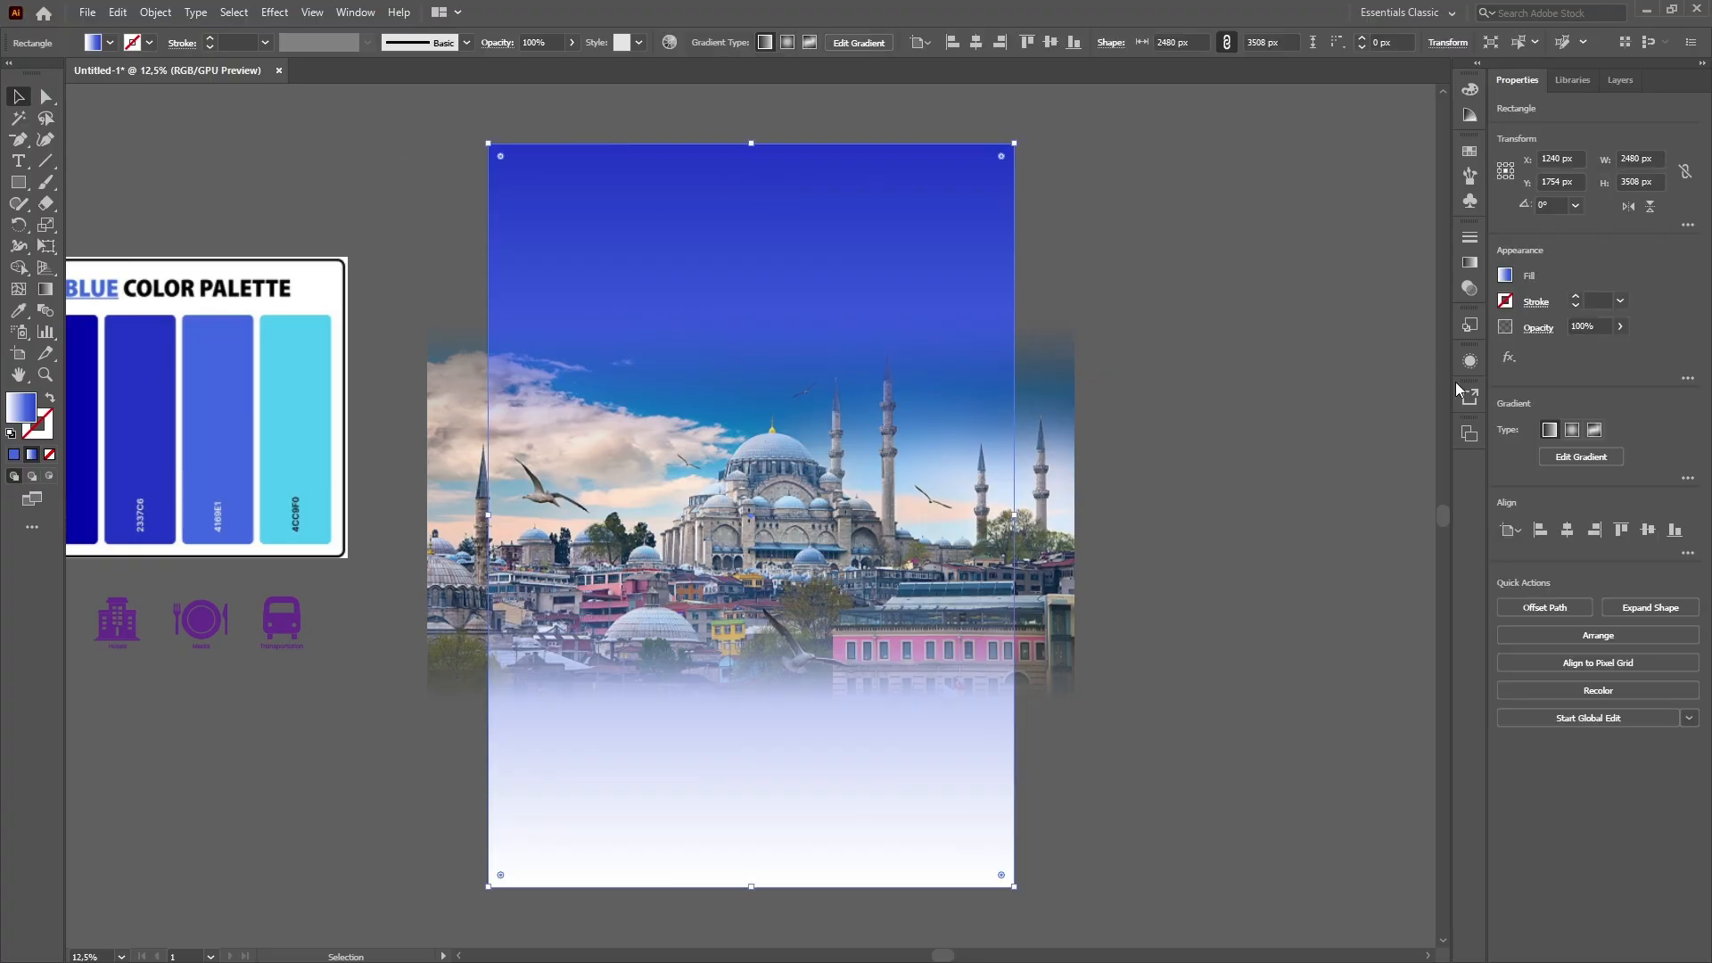
key("ctrl+minus")
key("g")
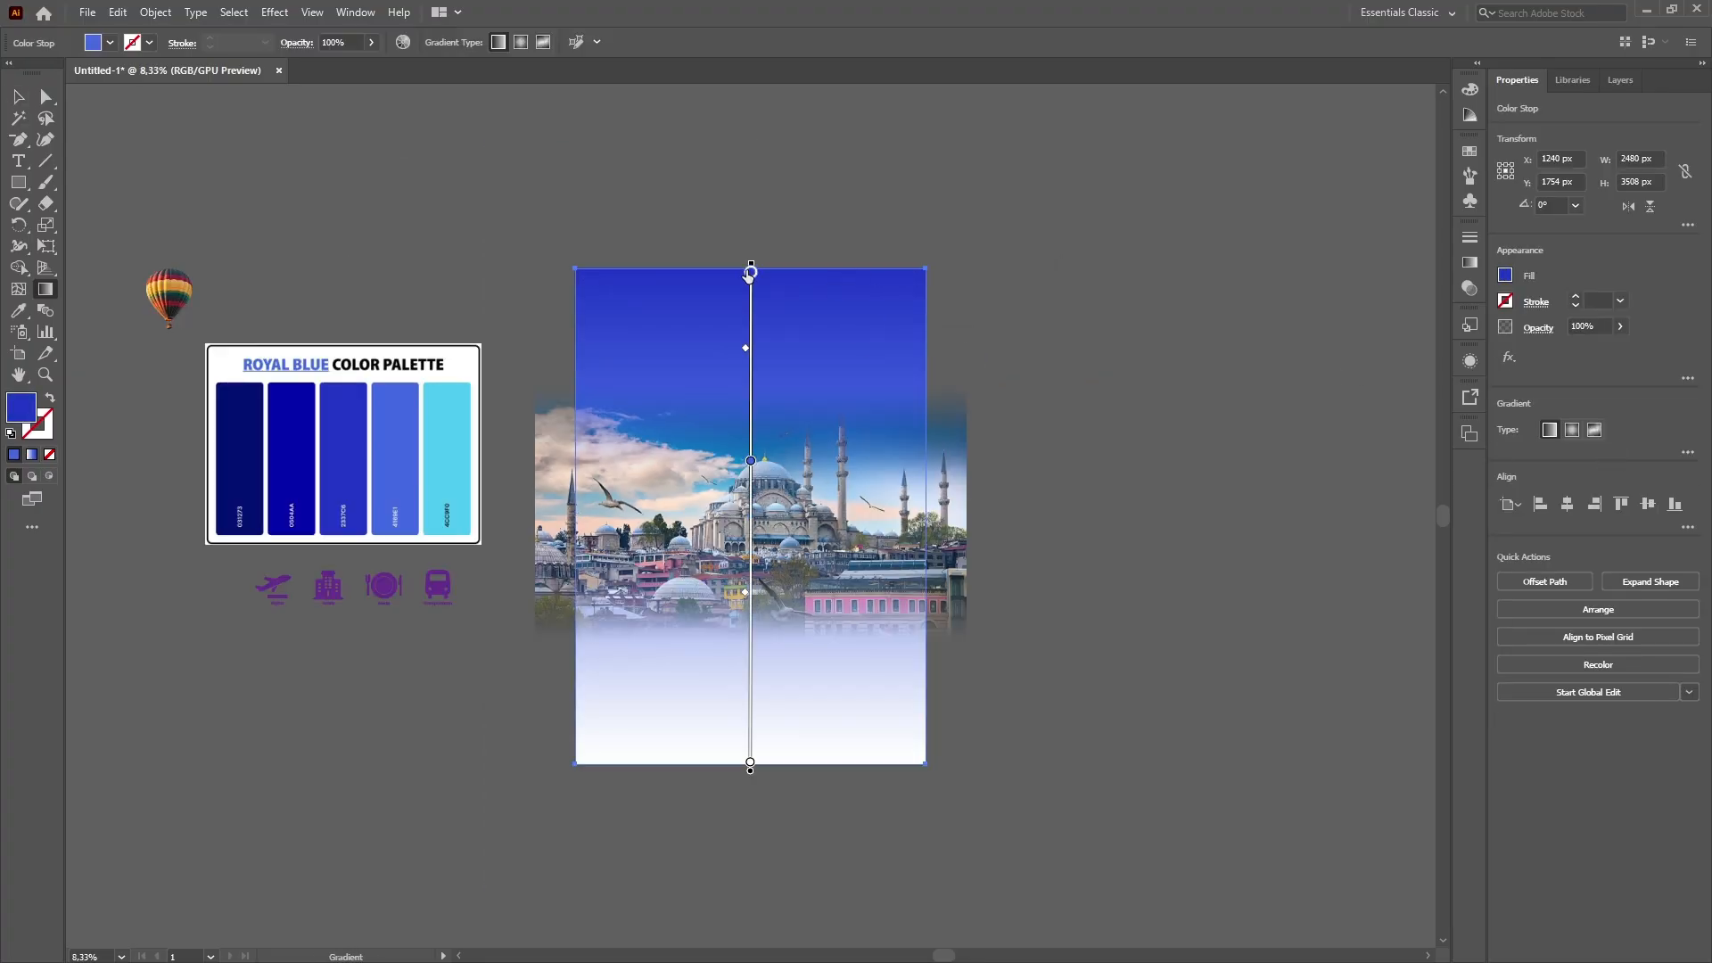
left_click_drag(751, 274, 756, 328)
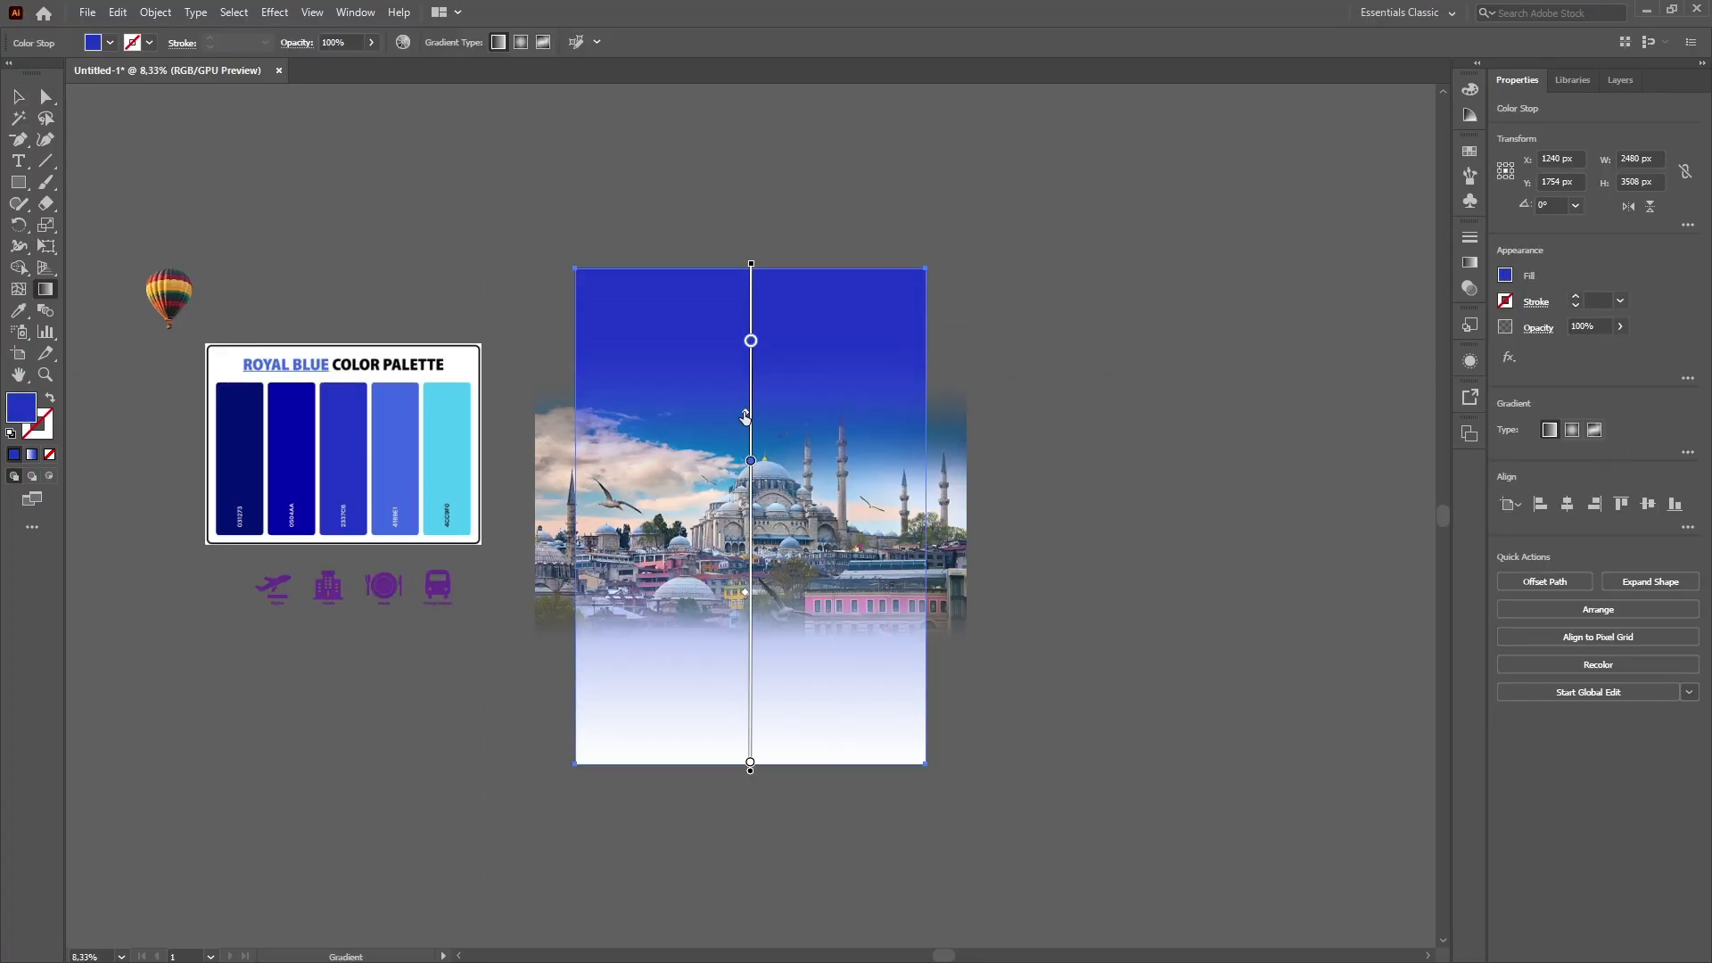
double_click(751, 272)
left_click(524, 393)
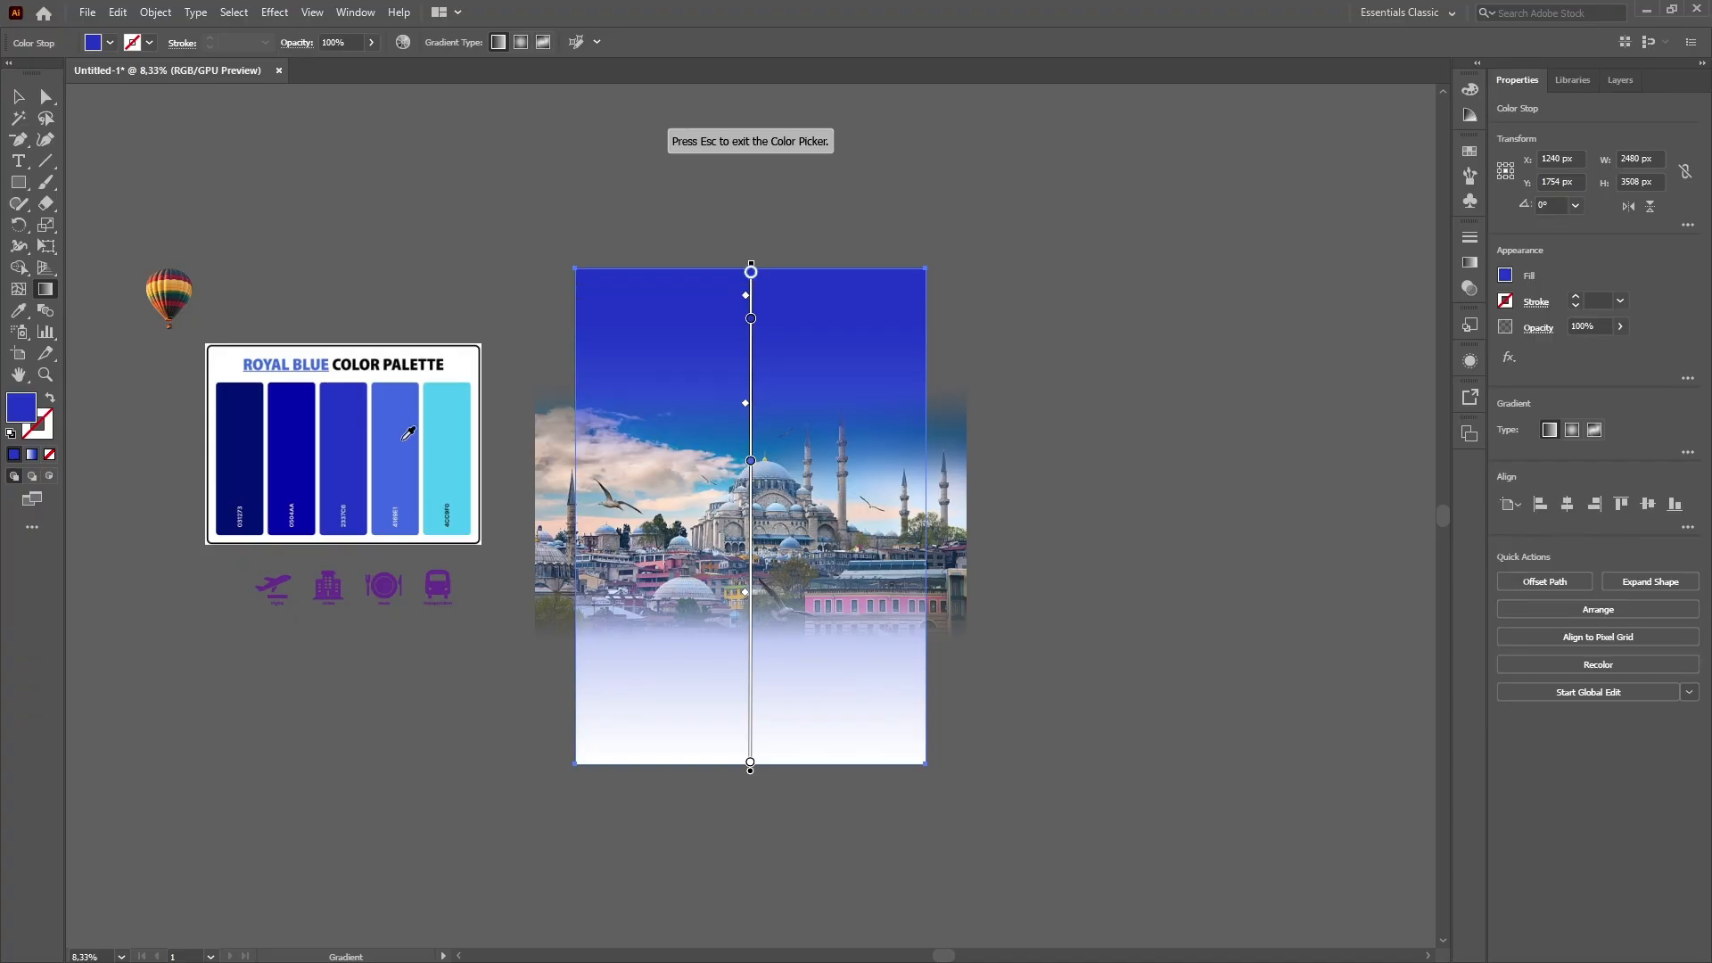
left_click(727, 308)
left_click(751, 393)
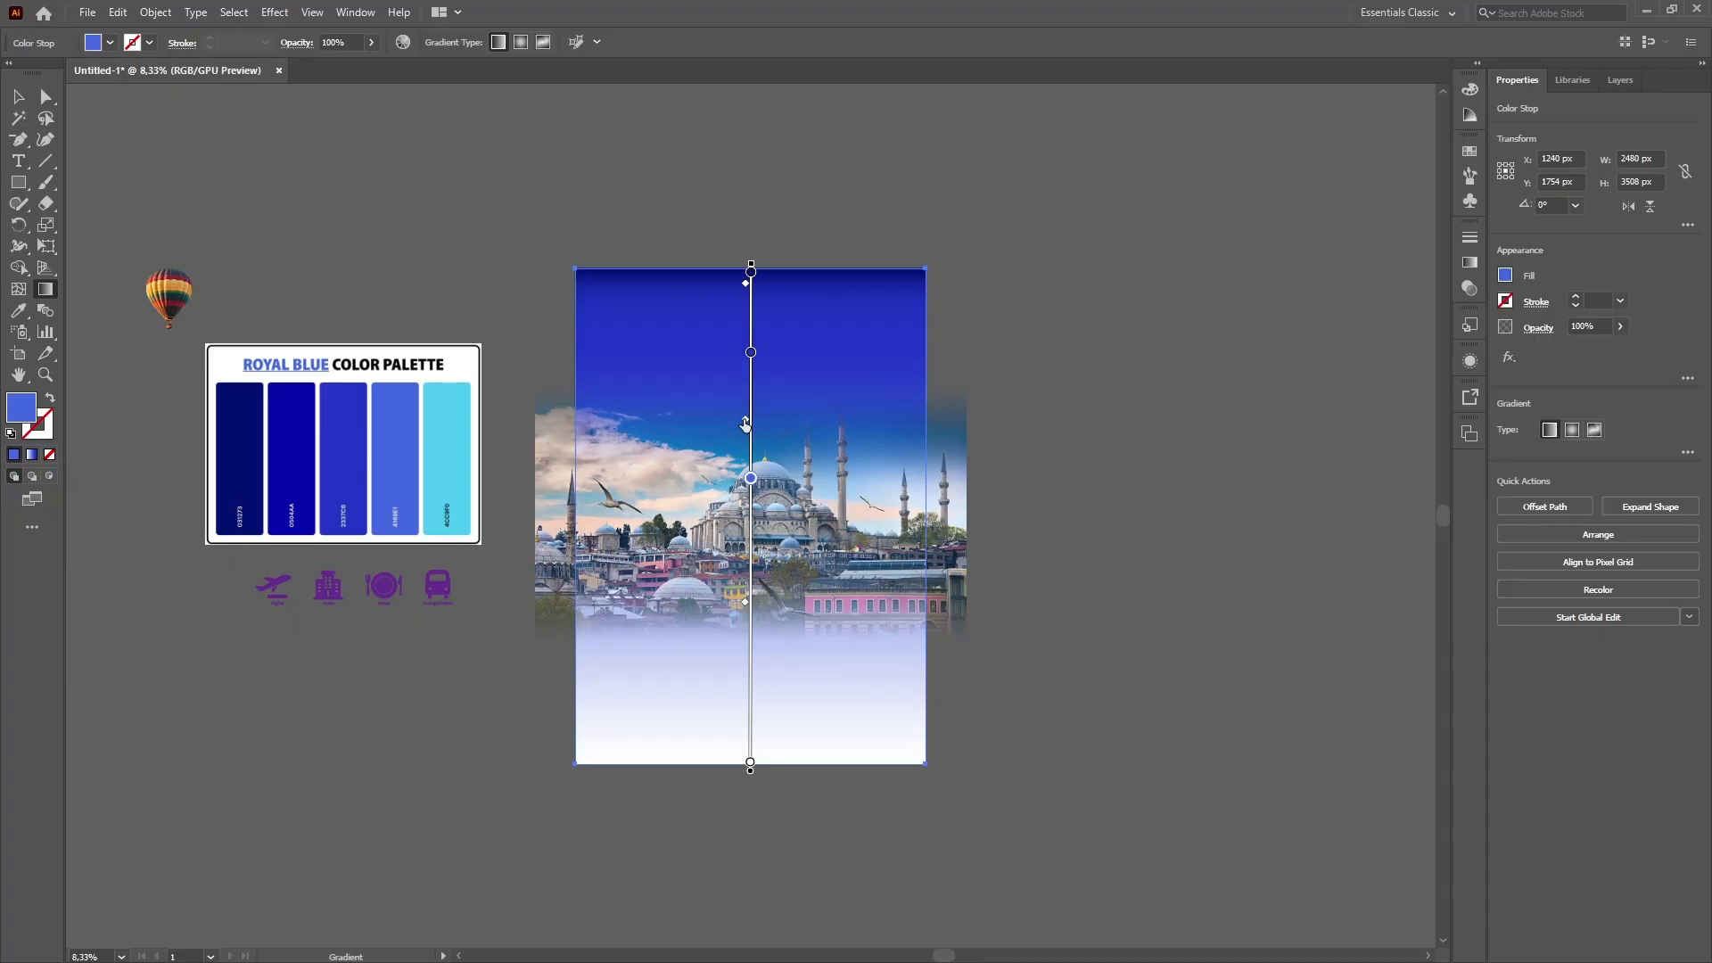
left_click_drag(751, 352, 751, 343)
Delete the dark navy gradient stop at the rectangle's top edge.
key("ctrl+0")
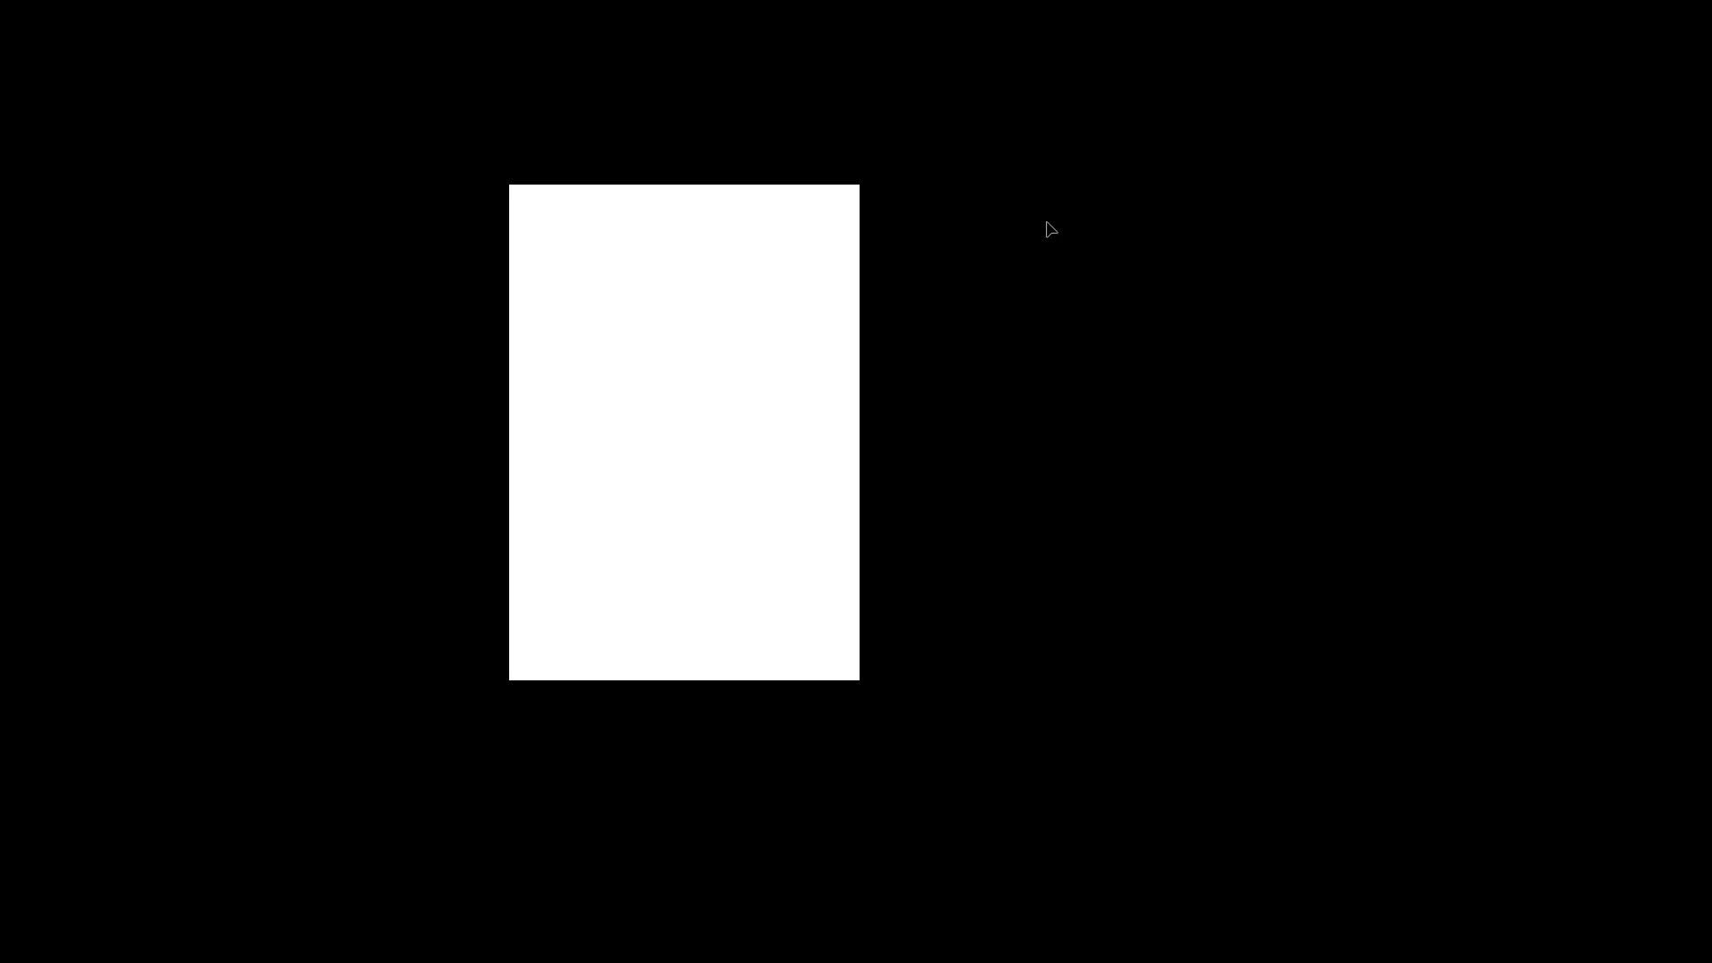
key("Delete")
scroll(802, 268, "up", 2)
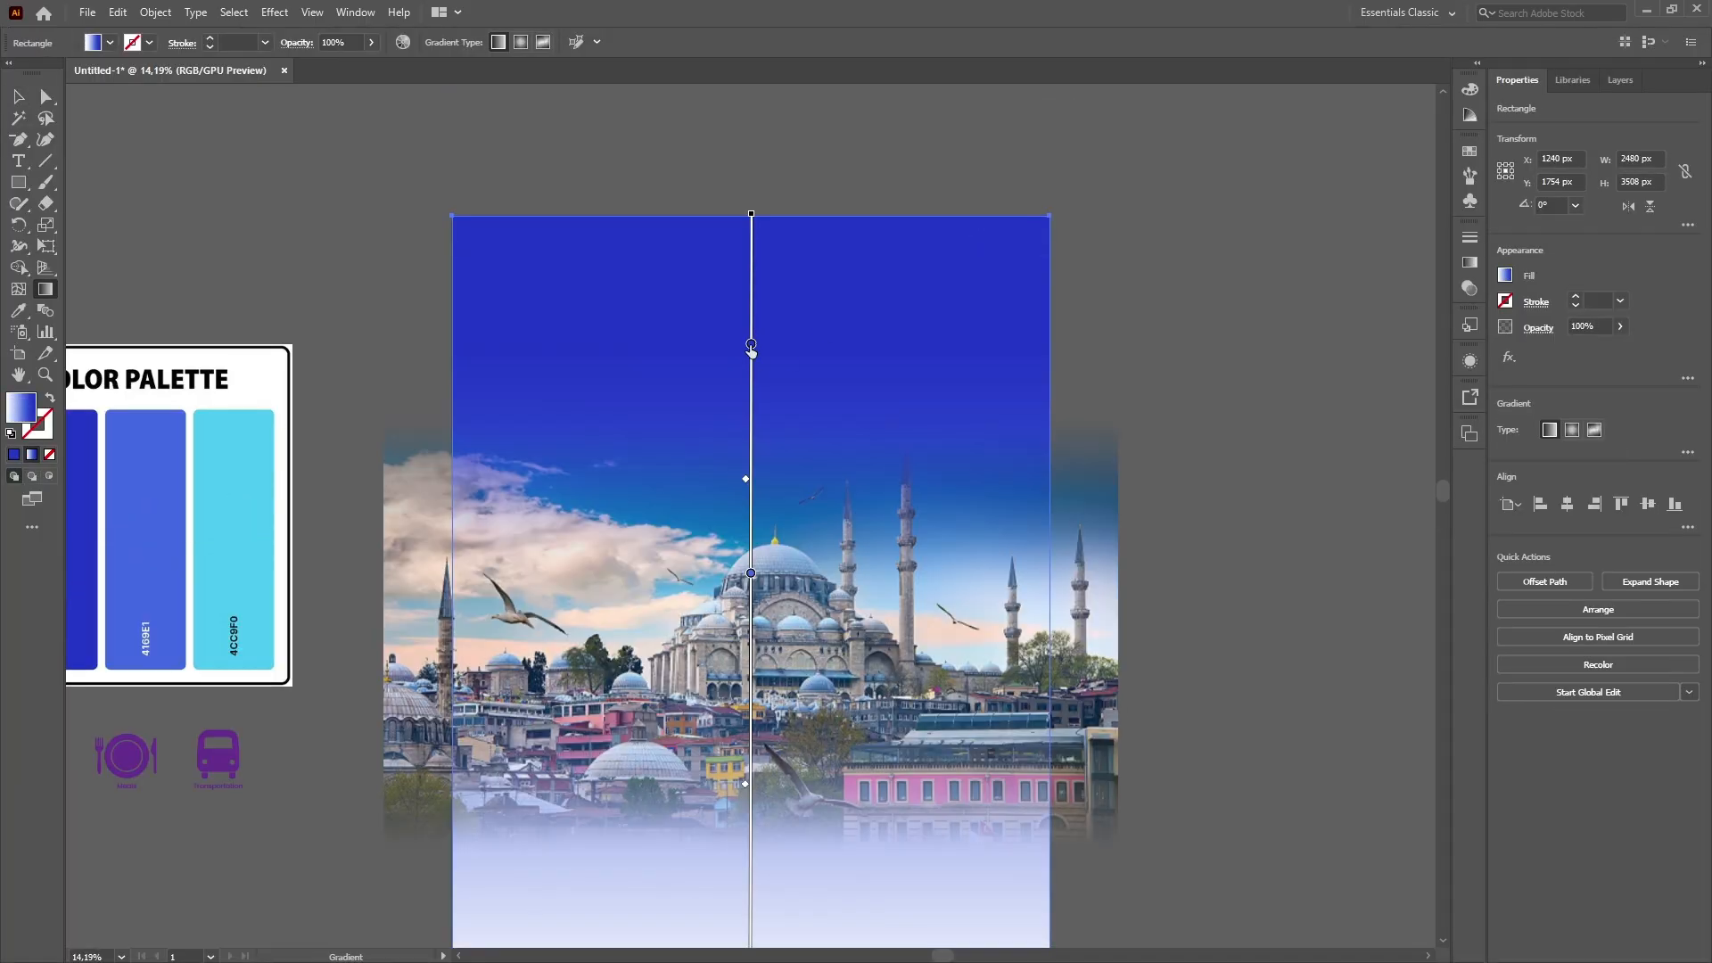
key("ctrl+minus")
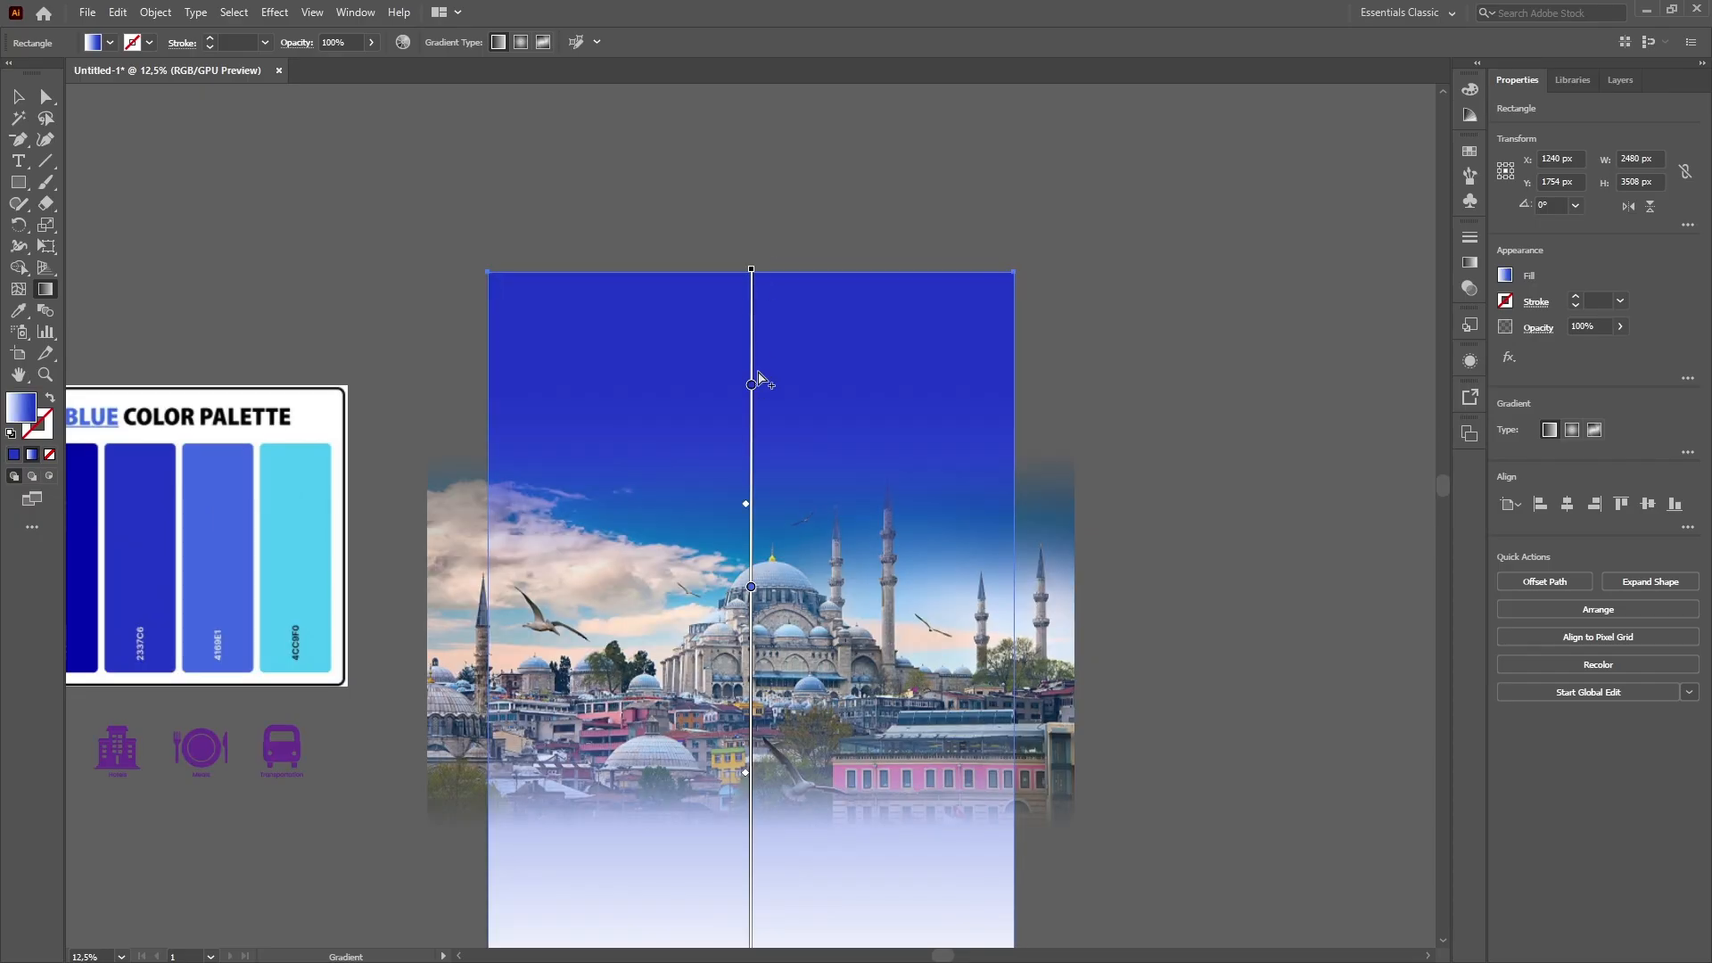
Return the medium-blue stop to the rectangle's top edge, adjust the upper blend midpoint, and lower the middle stop slightly.
left_click_drag(752, 384, 752, 279)
left_click_drag(746, 461, 747, 381)
mouse_move(751, 587)
left_mouse_down()
mouse_move(774, 486)
mouse_move(763, 610)
left_mouse_up()
scroll(749, 781, "down", 2)
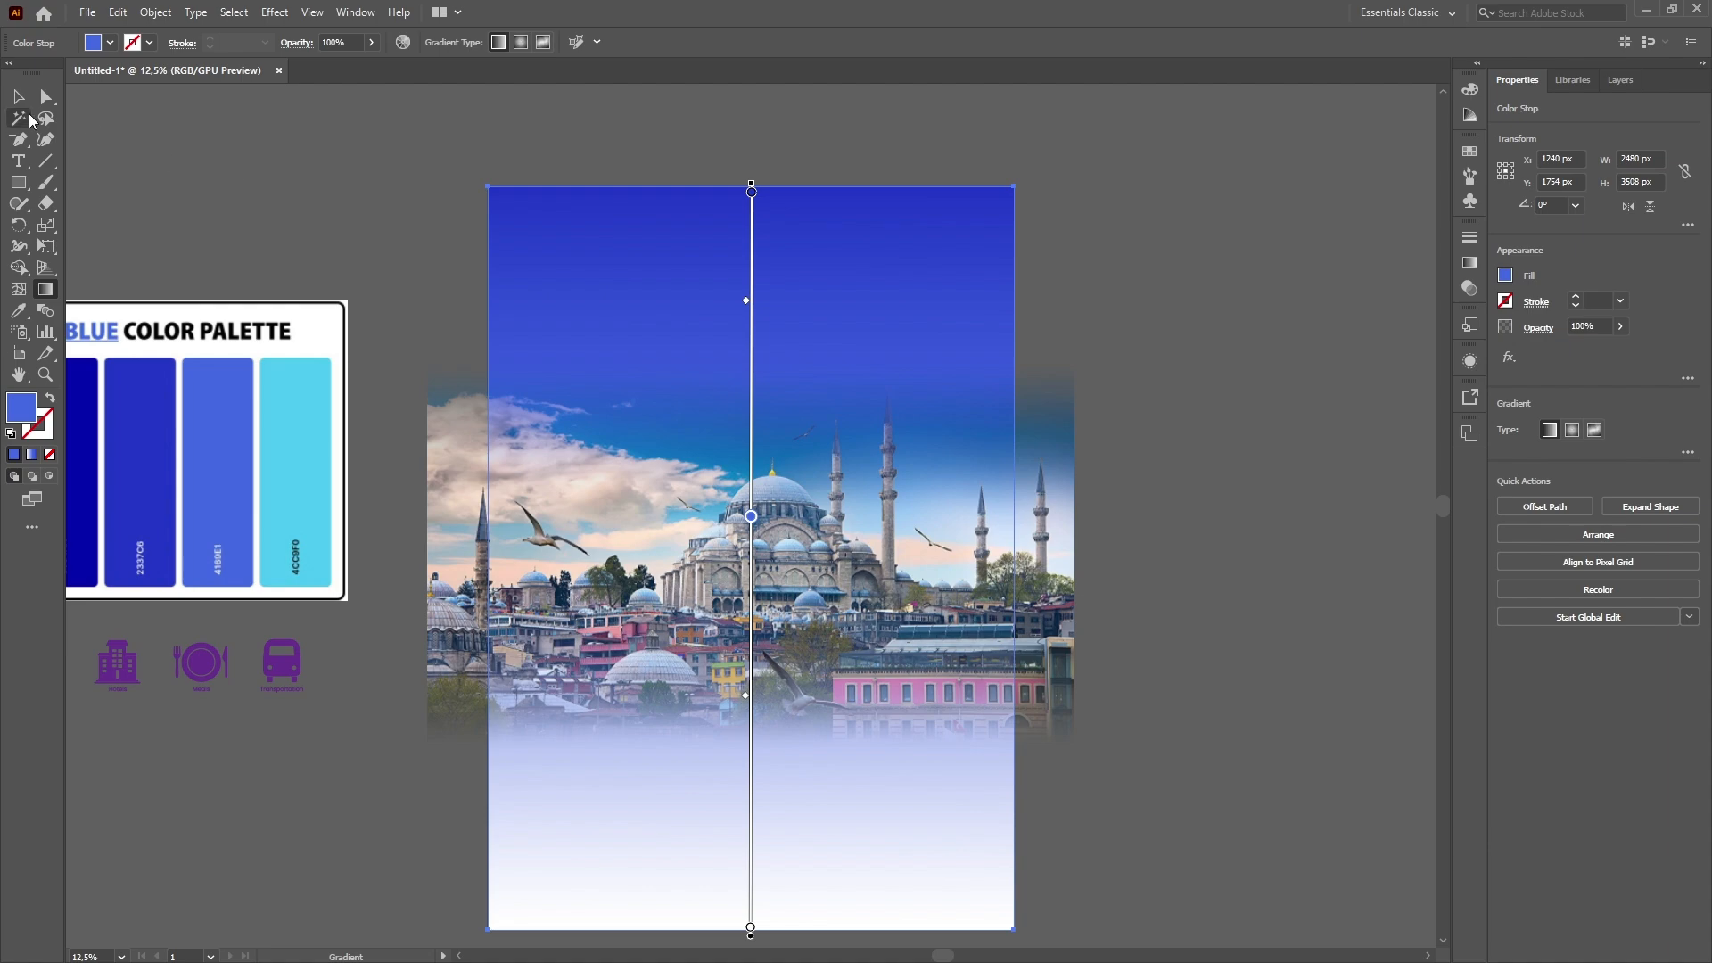
Raise the background rectangle's middle gradient stop above the mosque's dome and deselect the rectangle.
left_click_drag(745, 668, 764, 679)
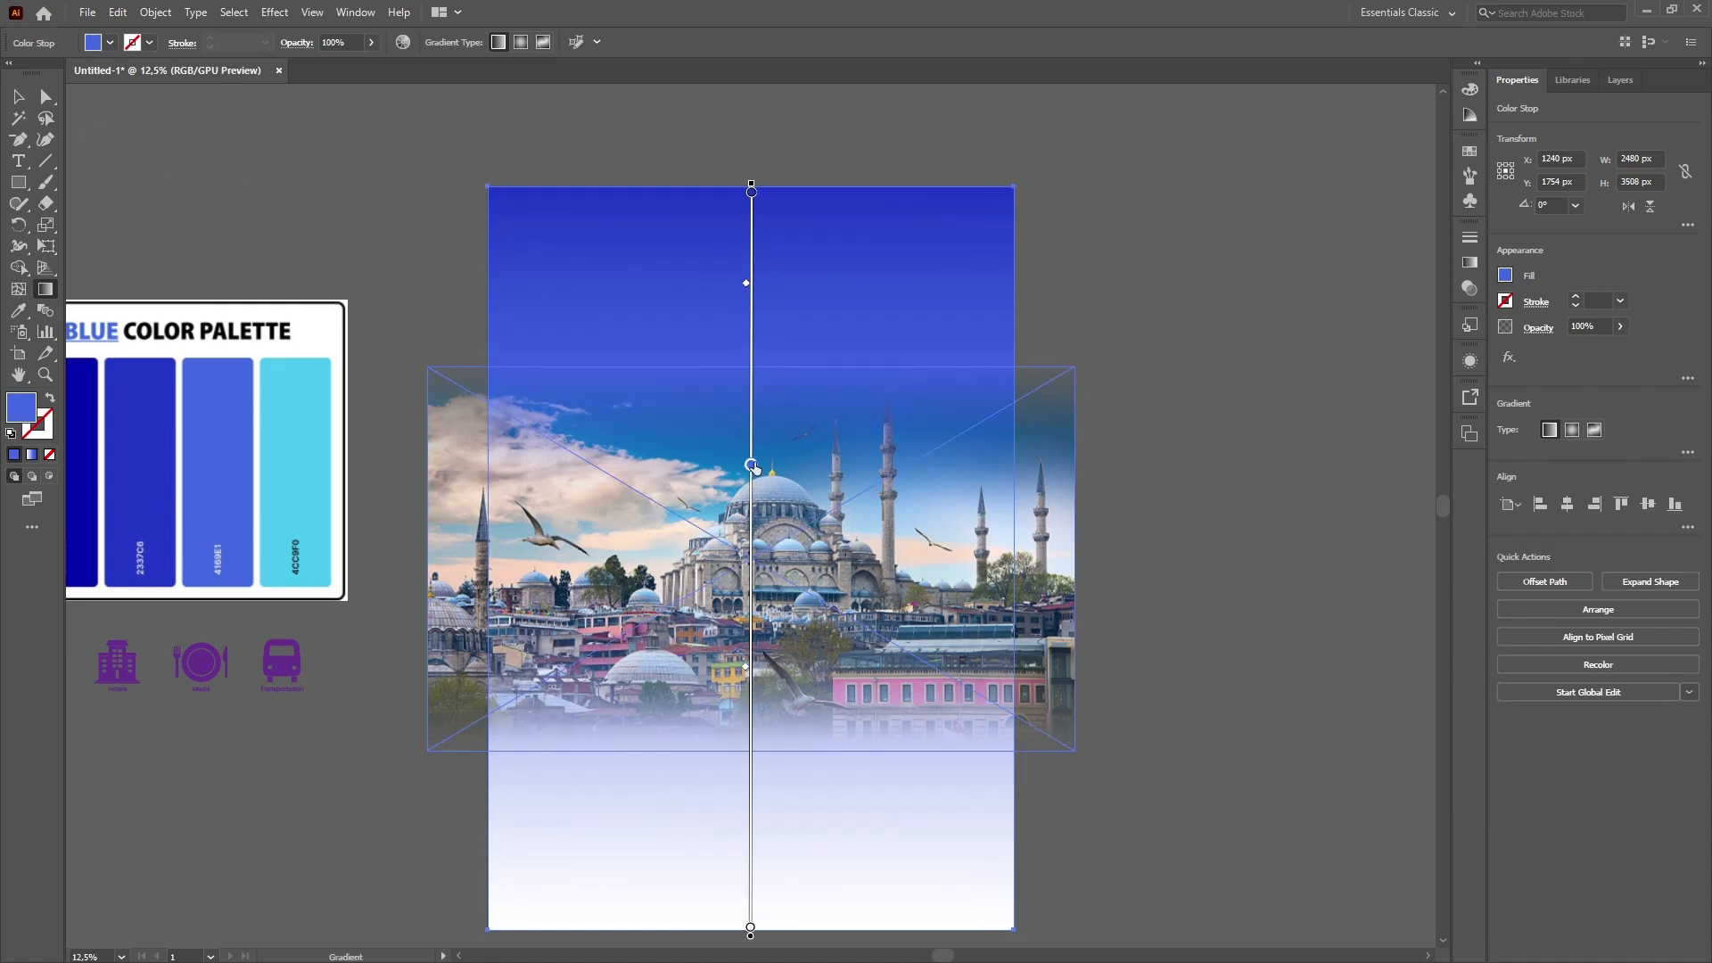
key("v")
left_click(1150, 394)
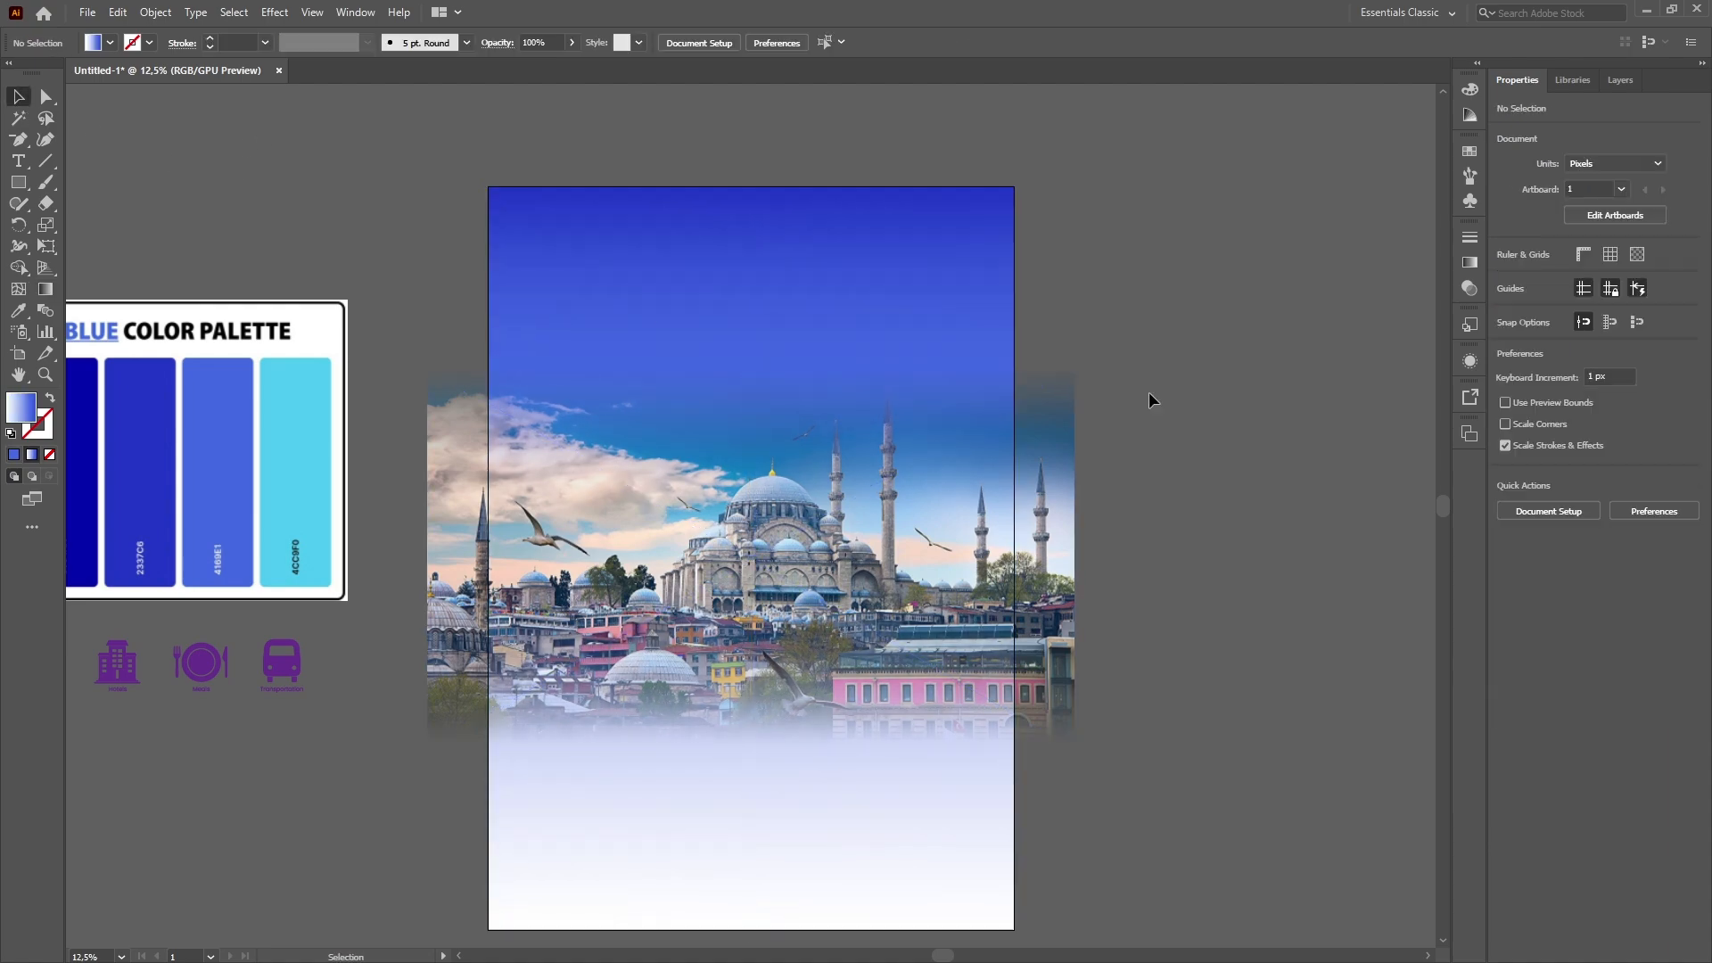
Examine the gradient stops inside the city photo's opacity mask, and return to the artwork with nothing selected.
left_click(972, 499)
left_click(1472, 263)
left_click(1419, 231)
left_click(1470, 288)
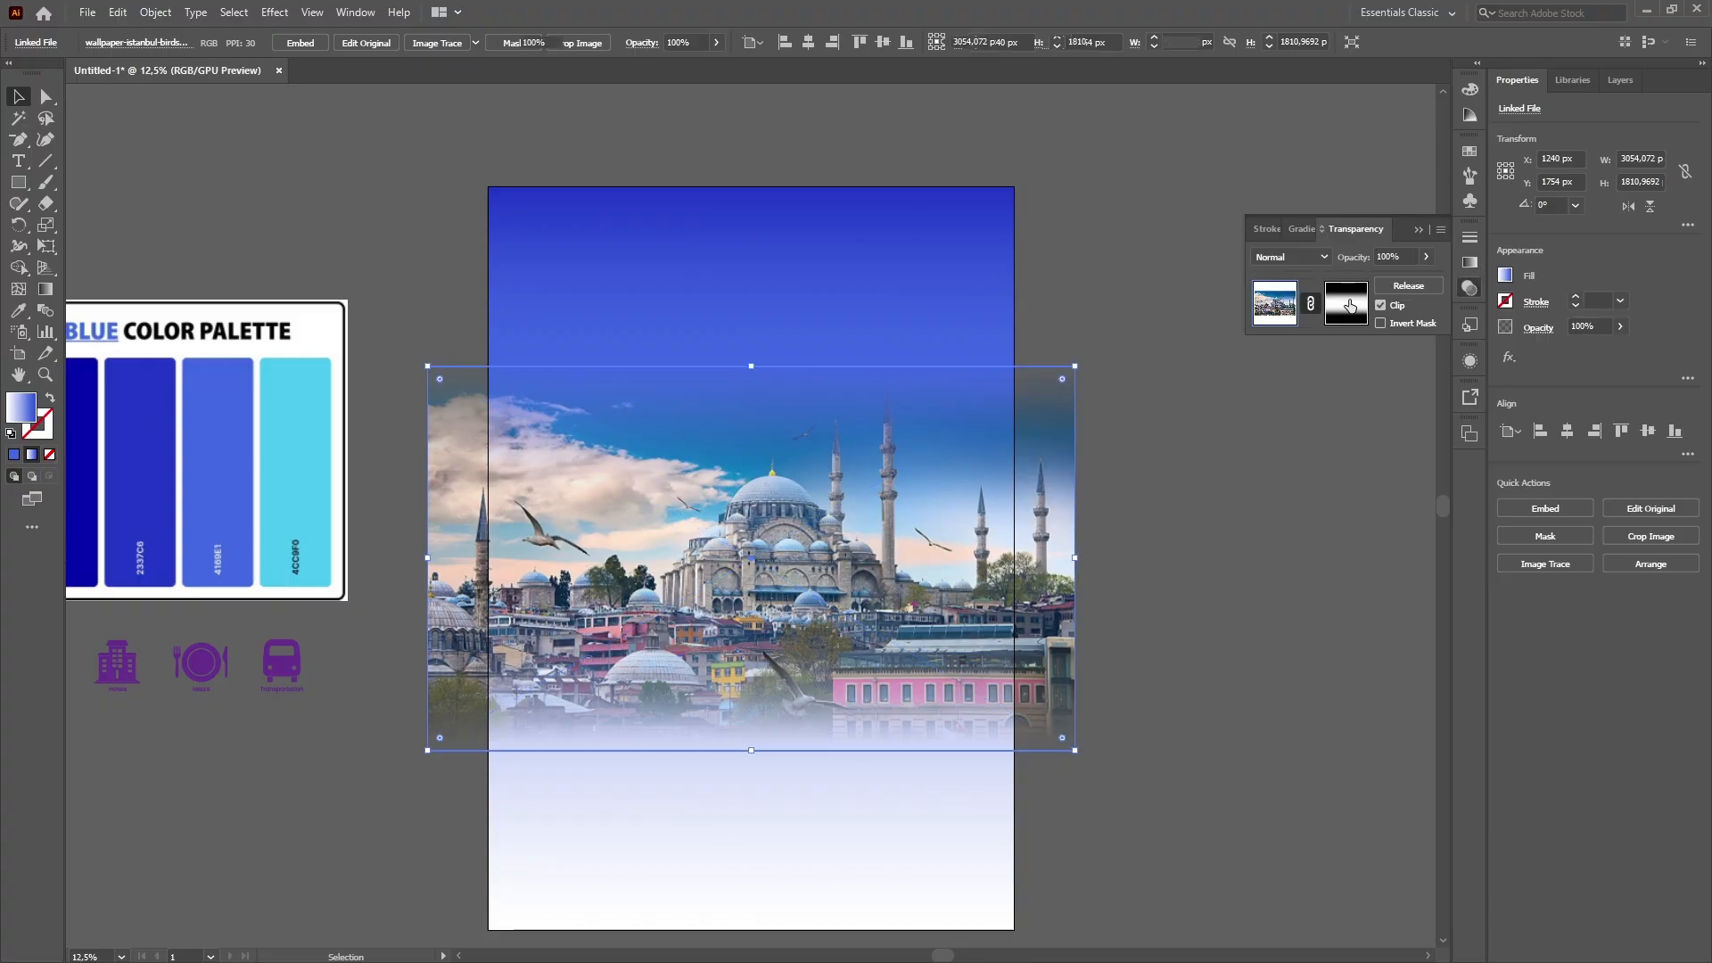
left_click(1345, 304)
key("g")
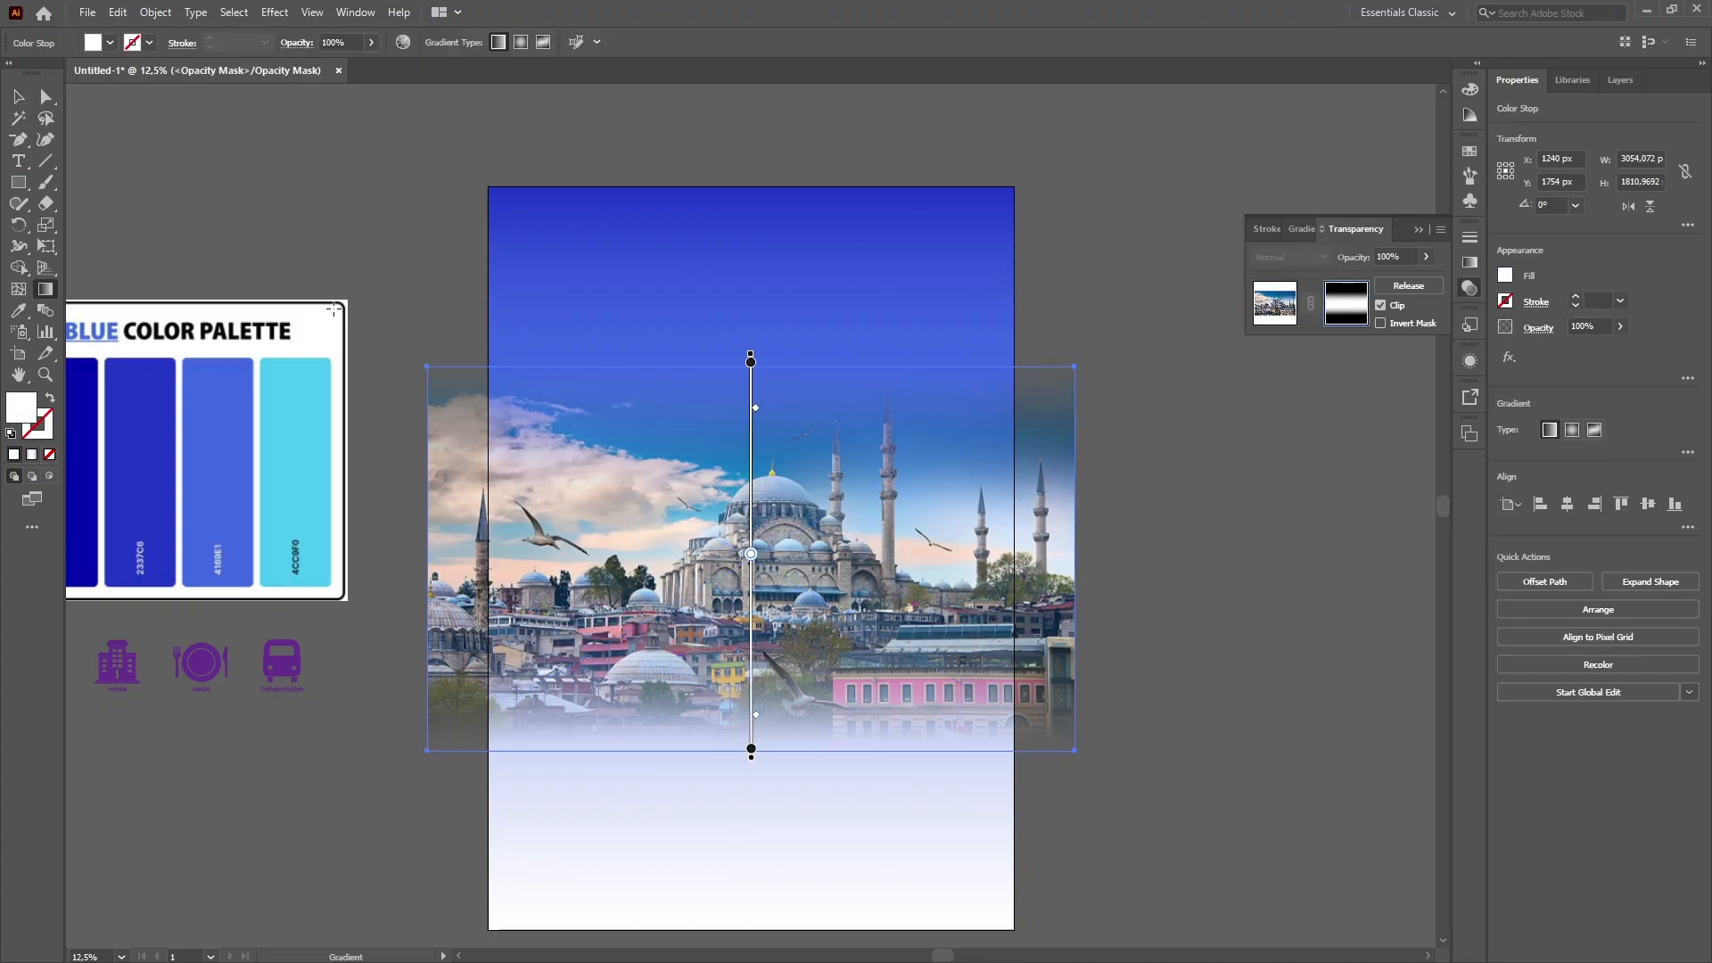
left_click(19, 96)
left_click(1275, 303)
left_click(1237, 276)
key("ctrl+0")
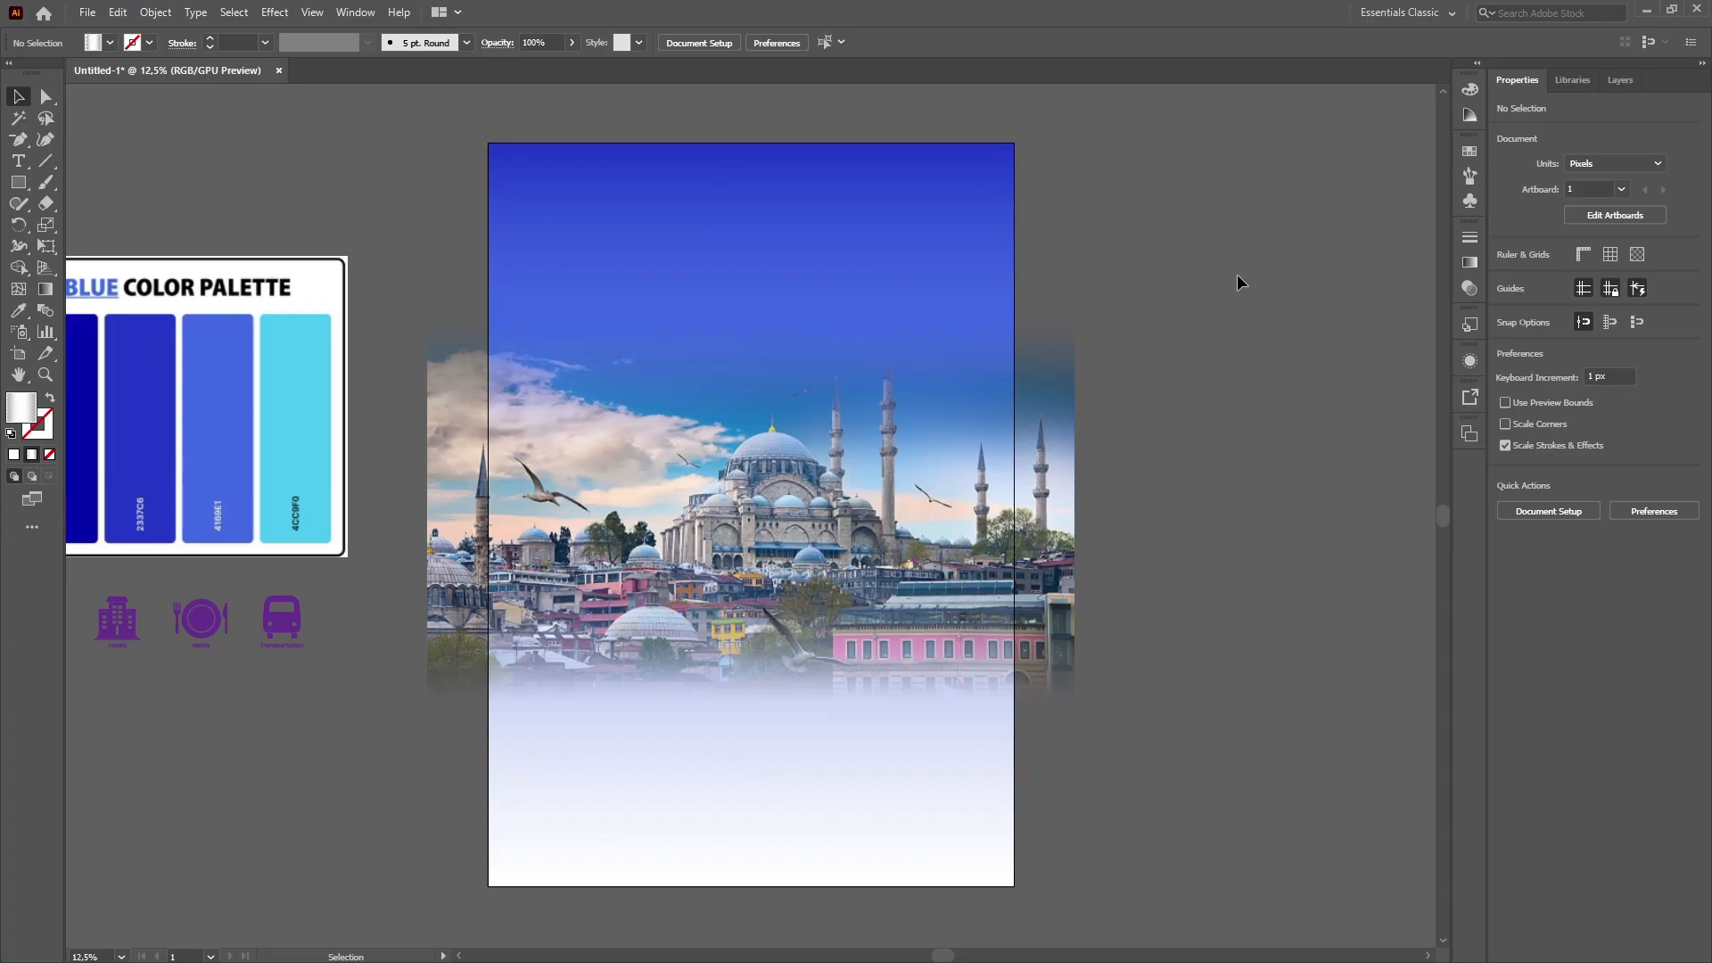
Add the point text "TURKEY" in the empty area above the artboard.
scroll(1264, 496, "up", 3)
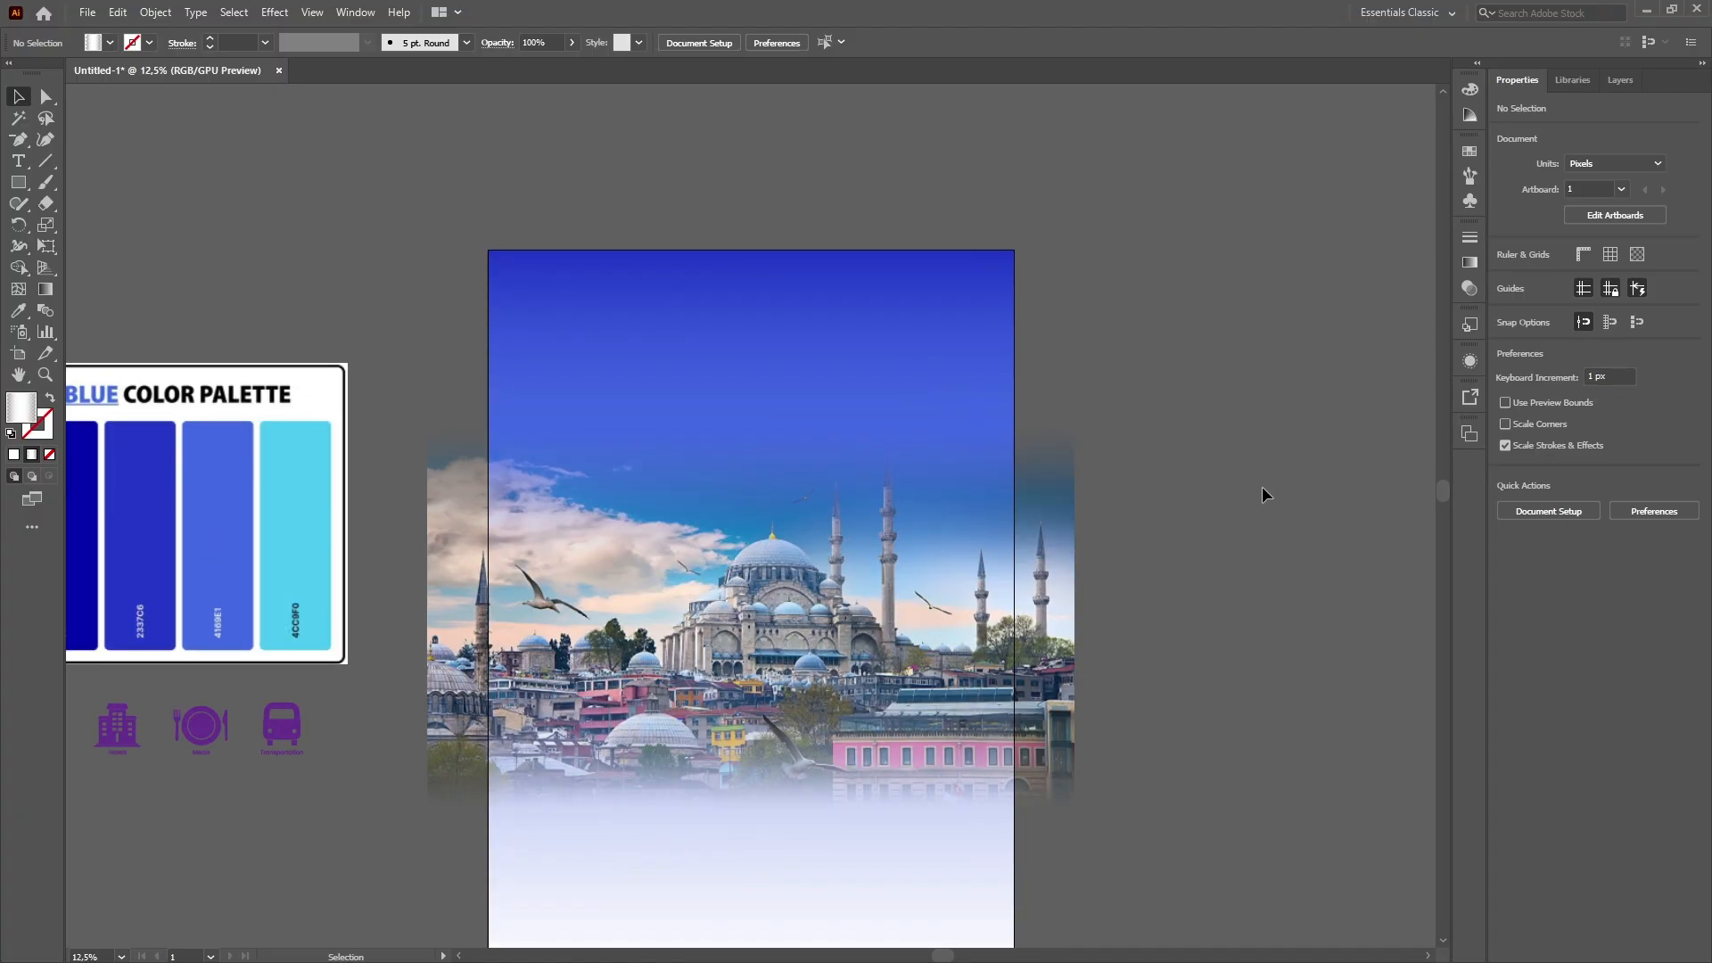
scroll(1266, 496, "up", 4)
scroll(592, 178, "down", 7)
scroll(592, 178, "up", 8)
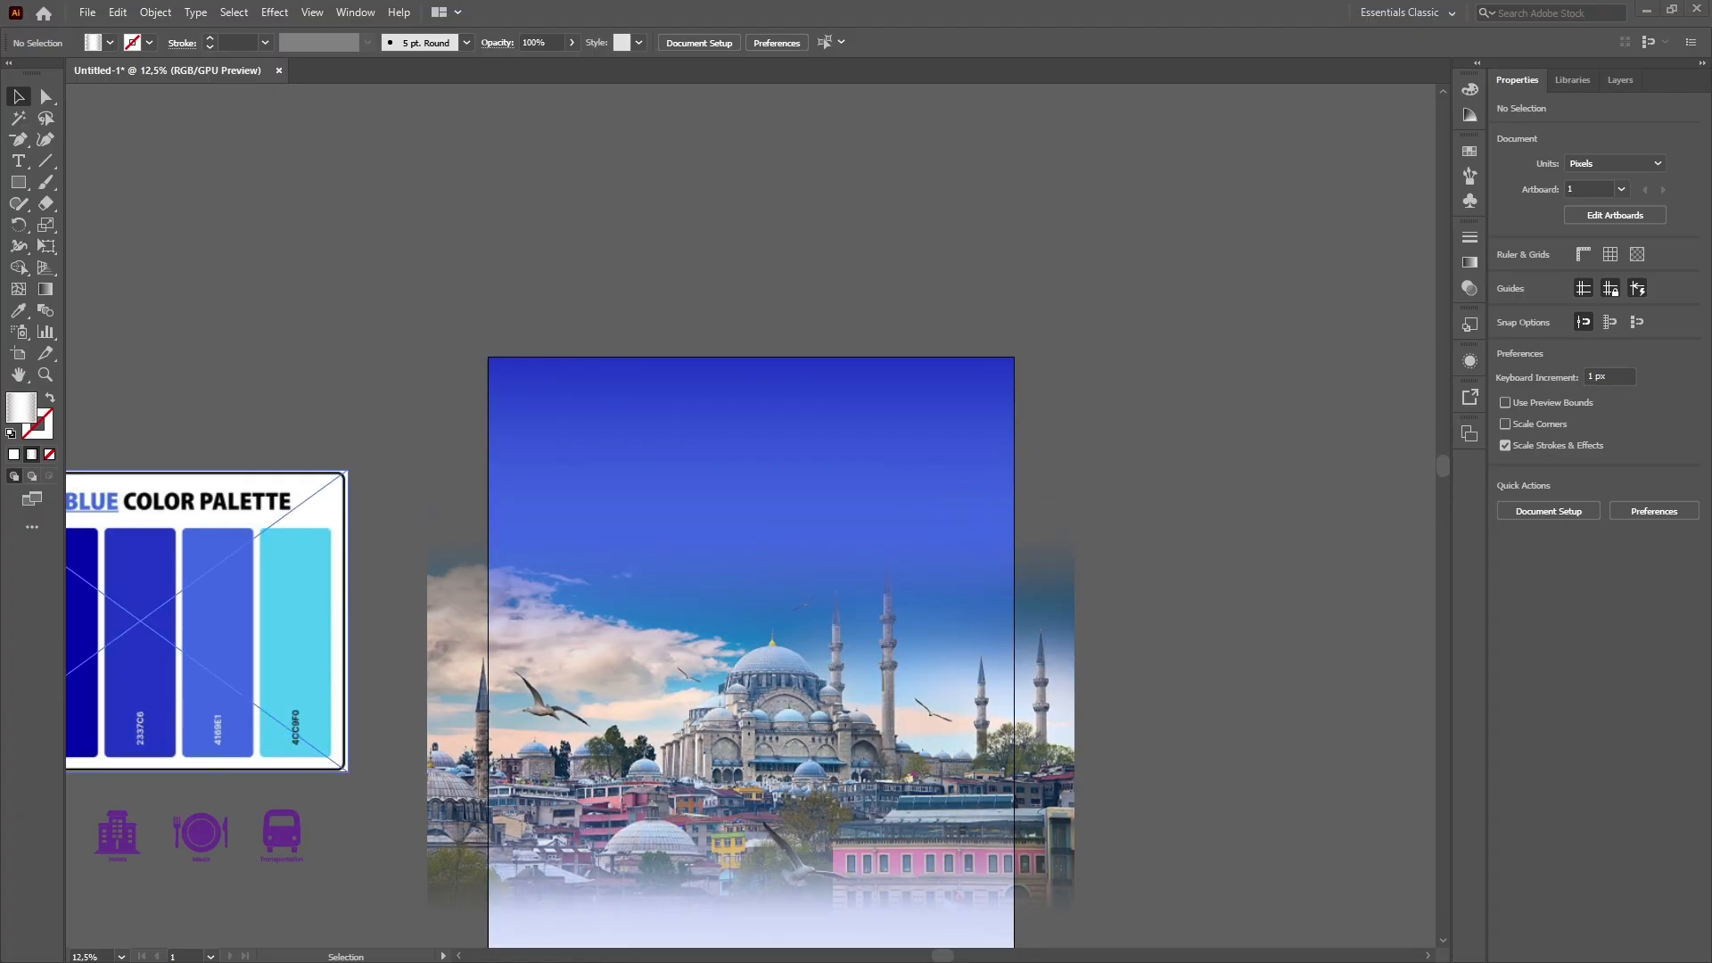
left_click(18, 161)
left_click(688, 231)
key("BackSpace")
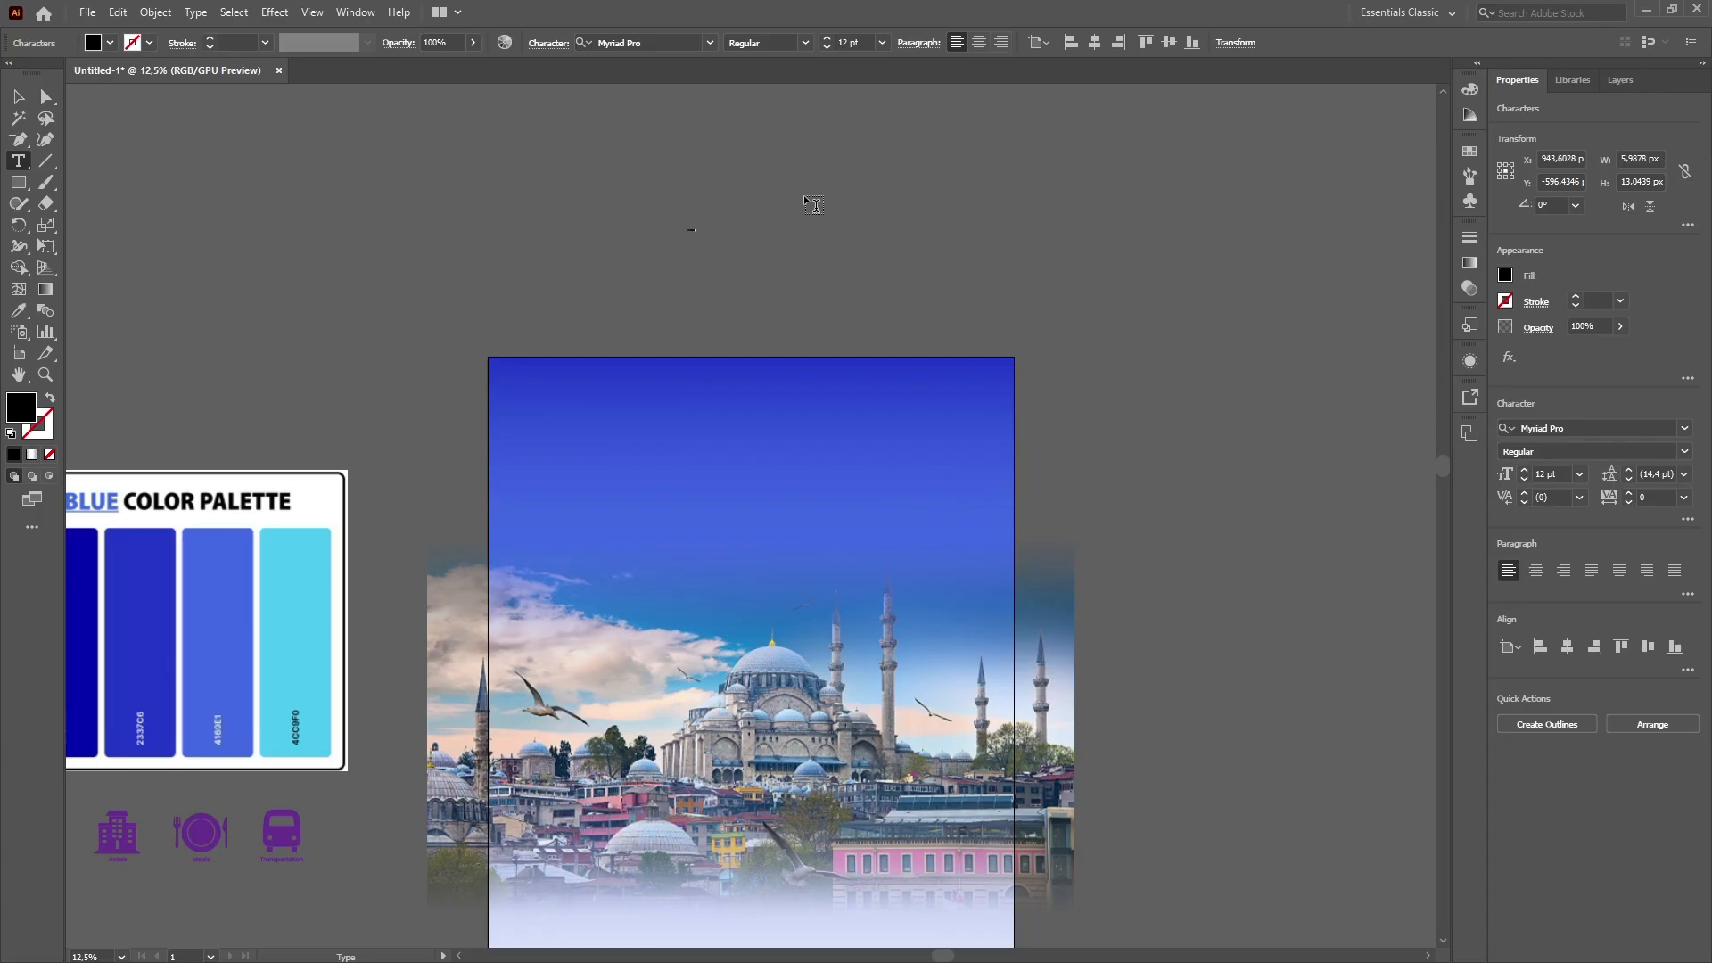
key("Escape")
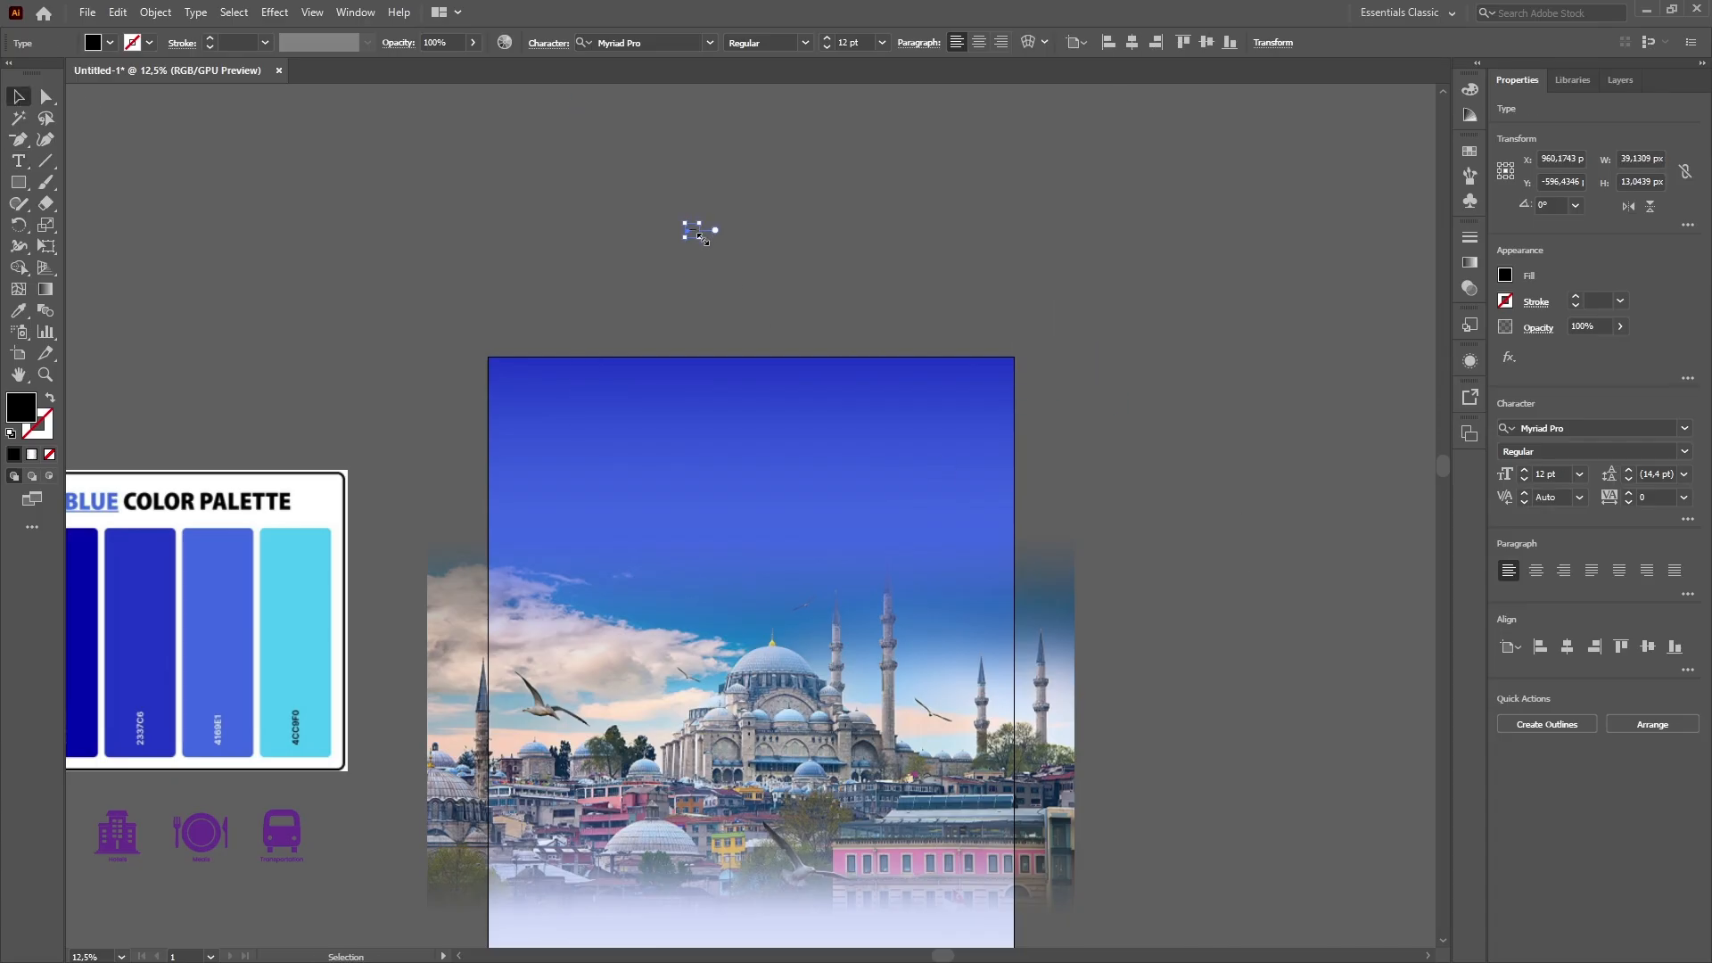
Enlarge the TURKEY text to about 422 pt and centre it horizontally on the artboard.
left_click_drag(702, 238, 981, 328)
left_click_drag(891, 284, 807, 284)
left_click(1568, 647)
Set the TURKEY title in the Indiana Jonas Italic font with a white fill.
left_click(1583, 428)
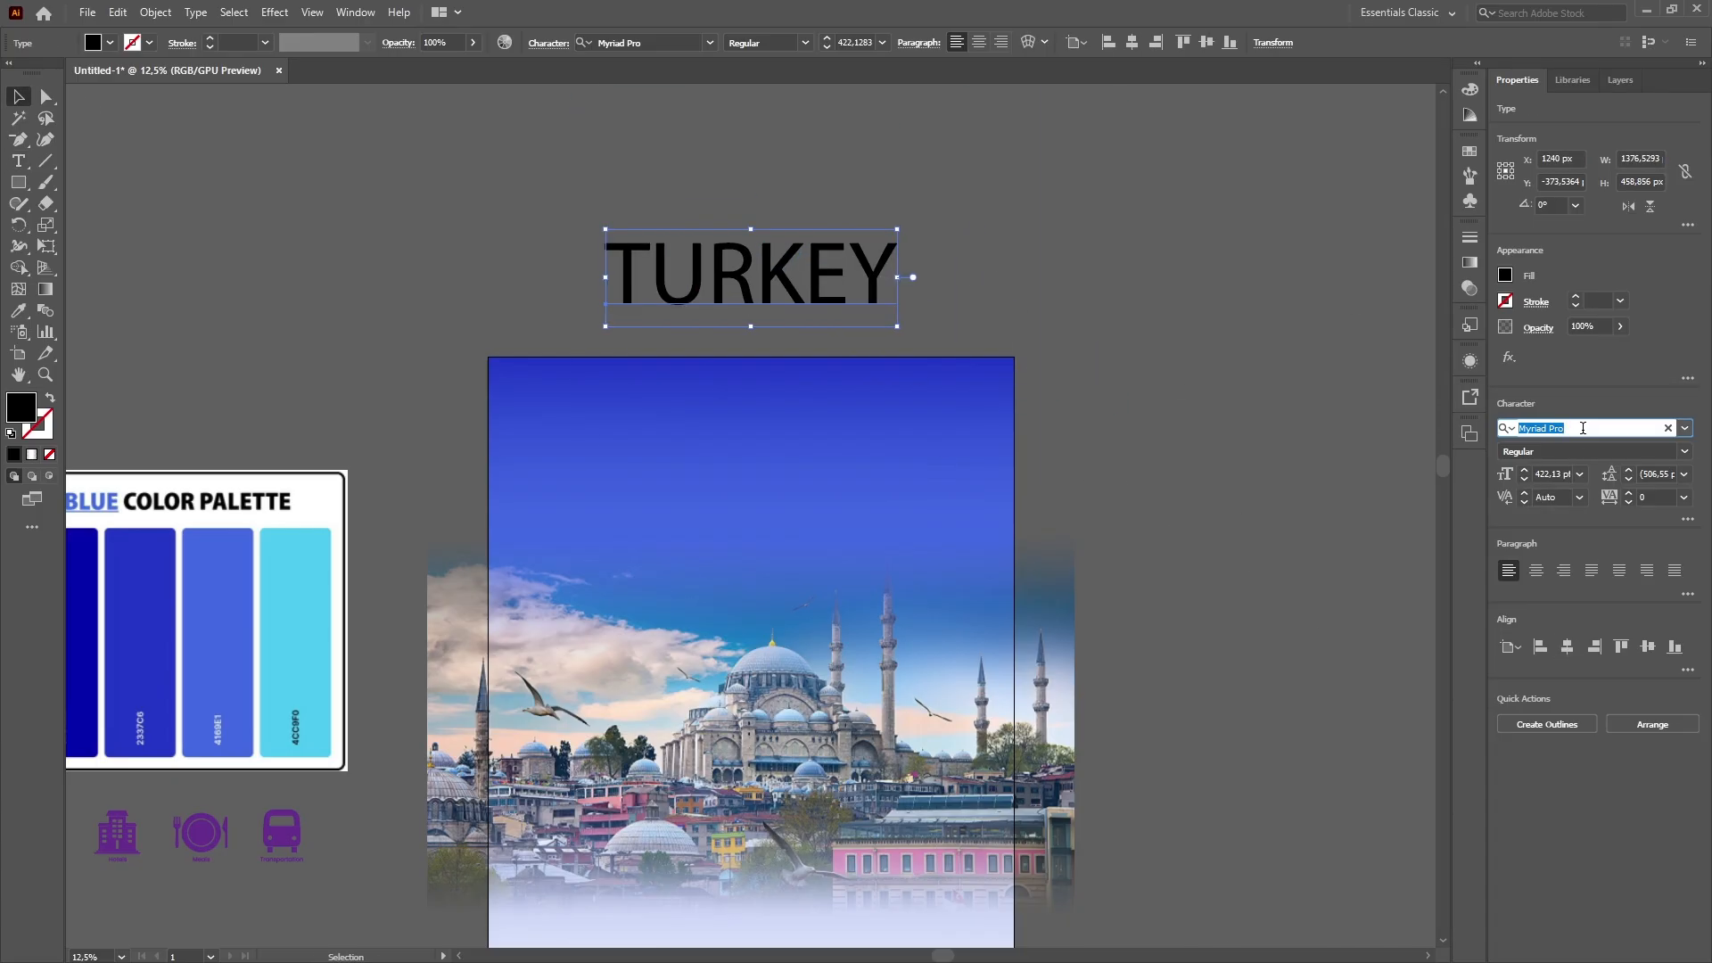
type("indiana")
left_click(1507, 536)
left_click(383, 163)
left_click(660, 277)
left_click(1505, 276)
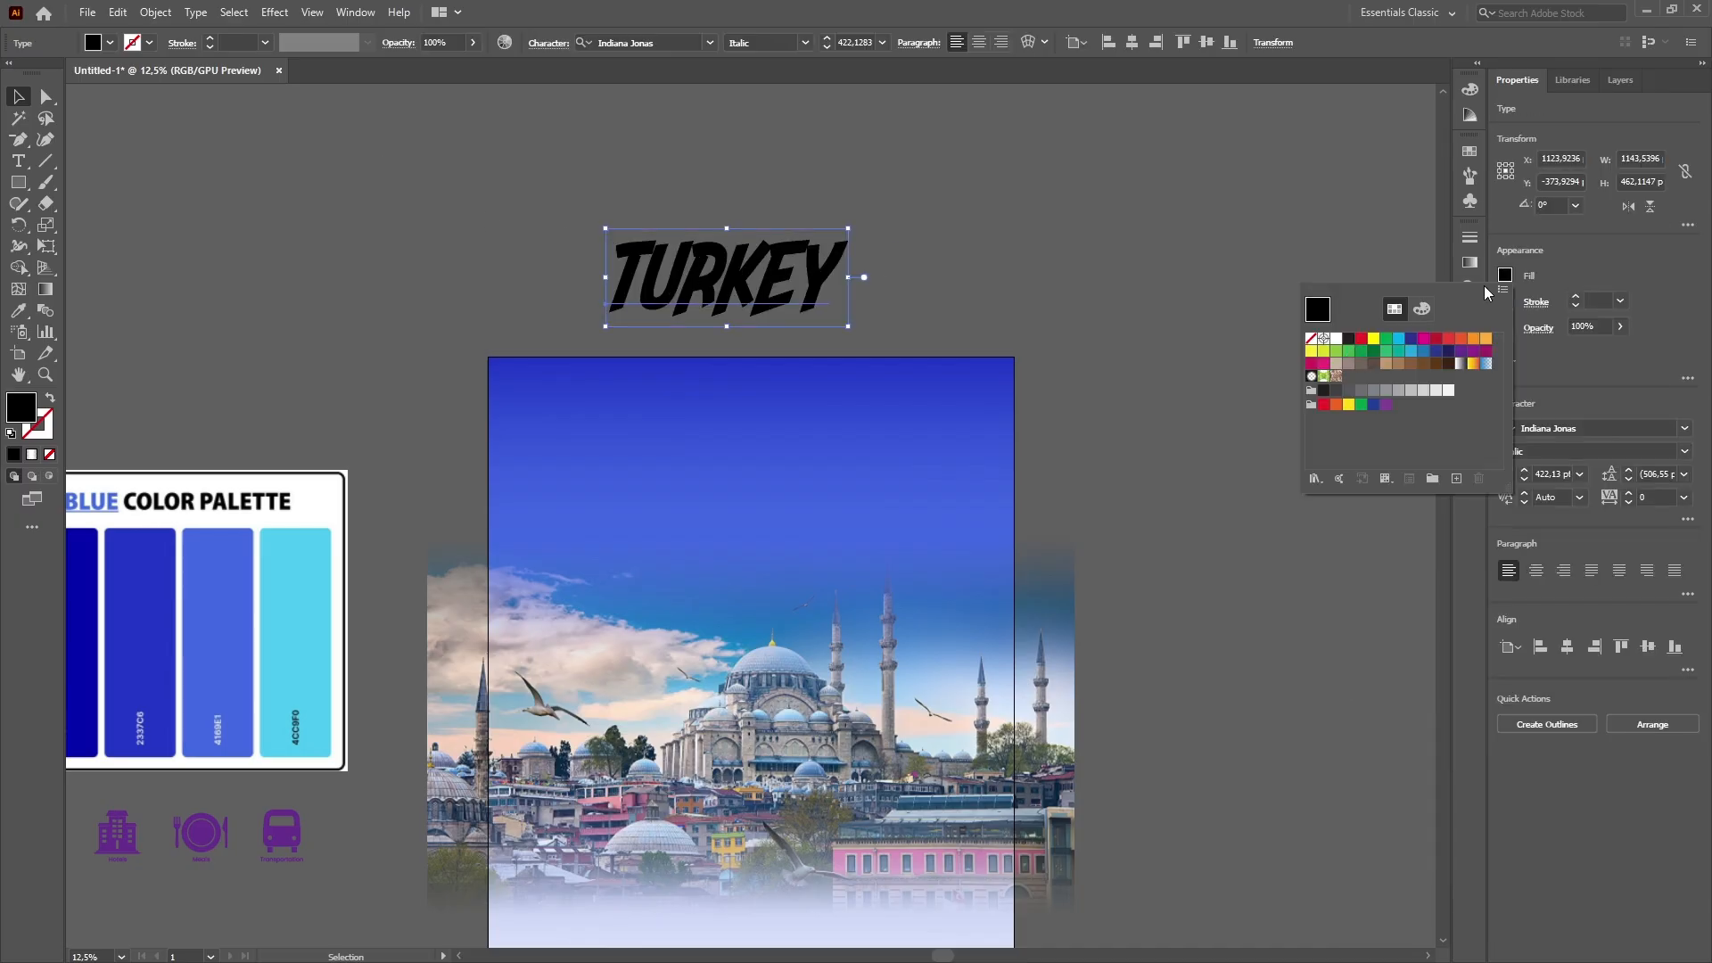
left_click(1336, 339)
Enlarge the TURKEY title to about 604 pt and place it horizontally centred in the poster's upper blue area.
left_click_drag(848, 327, 952, 369)
left_click(1568, 647)
left_click_drag(859, 308, 860, 516)
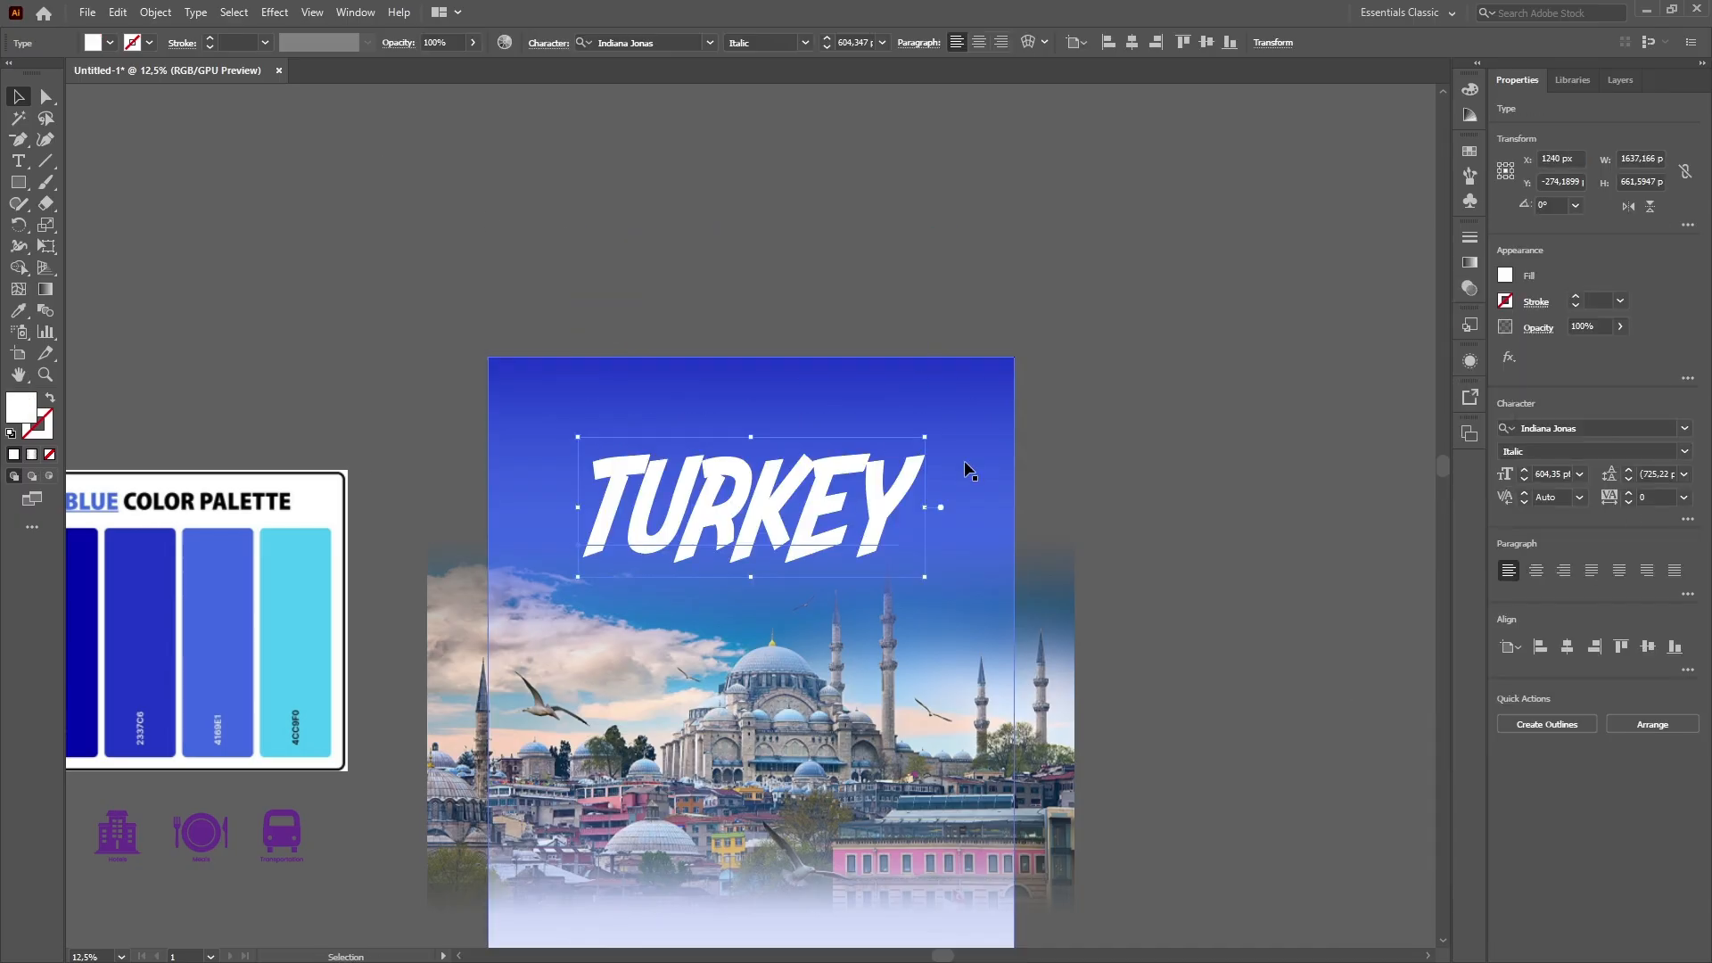
scroll(969, 471, "down", 3)
left_click(1132, 240)
key("ctrl+minus")
left_click_drag(742, 394, 745, 420)
key("ctrl+plus")
Try to extend the start of the city photo's opacity-mask gradient above the photo's upper edge.
left_click(1032, 499)
left_click(1469, 288)
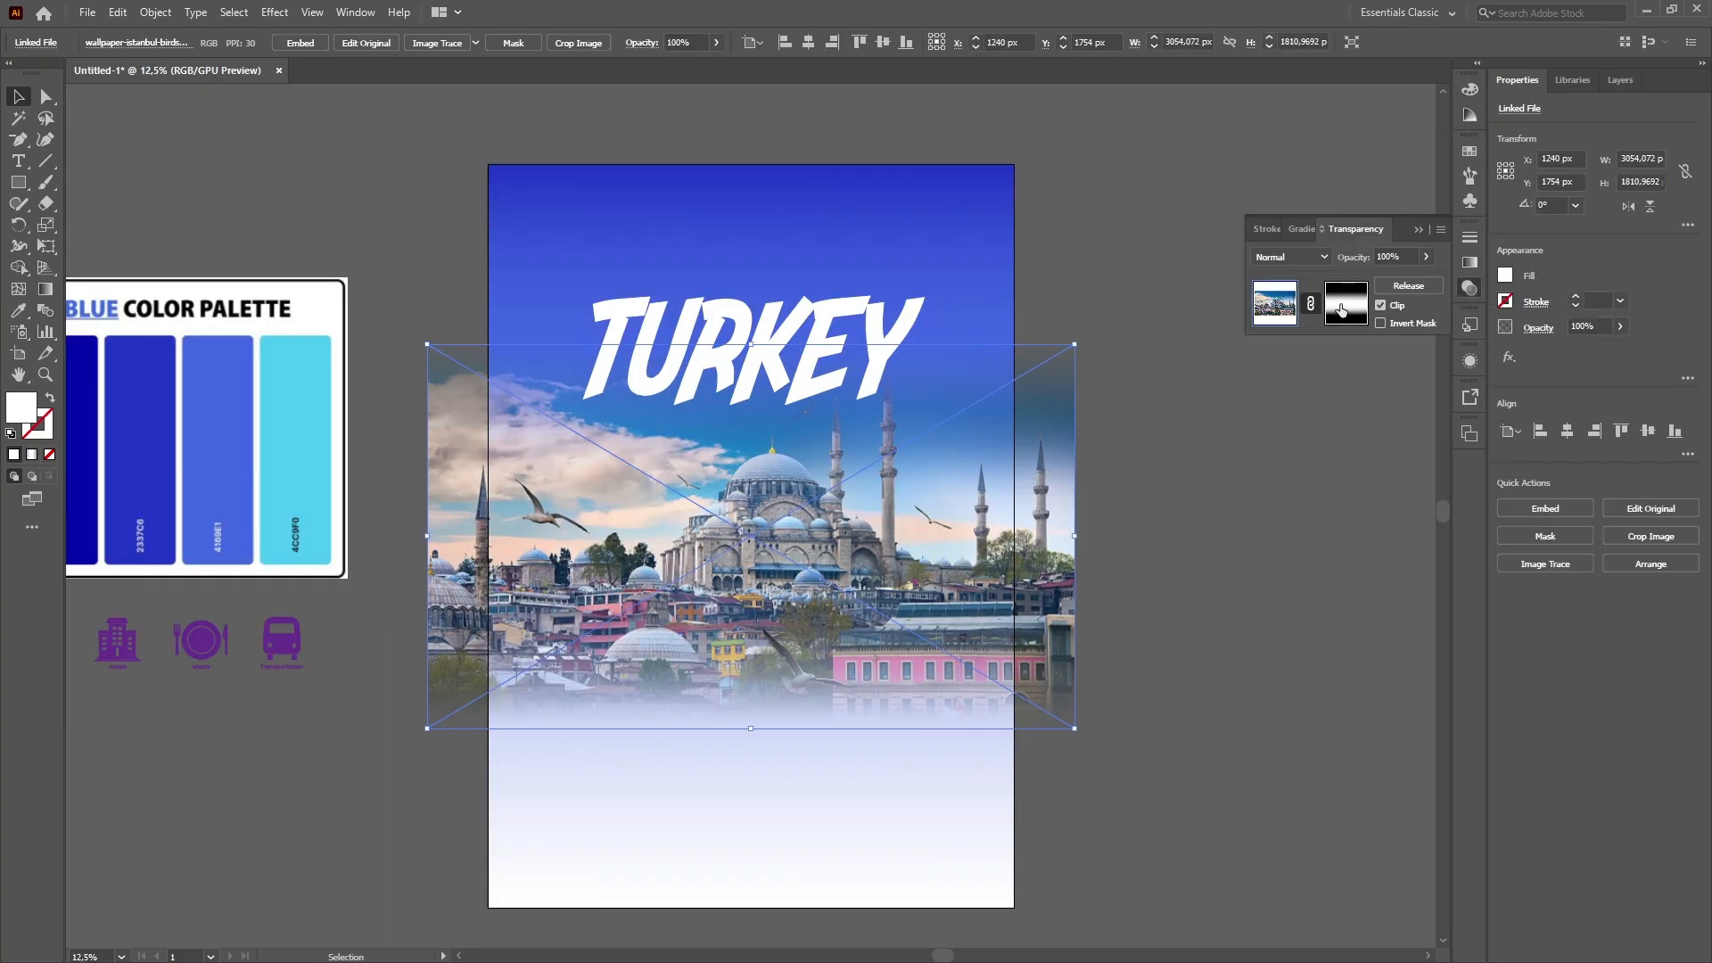
left_click(1347, 303)
key("g")
left_click_drag(756, 392, 754, 310)
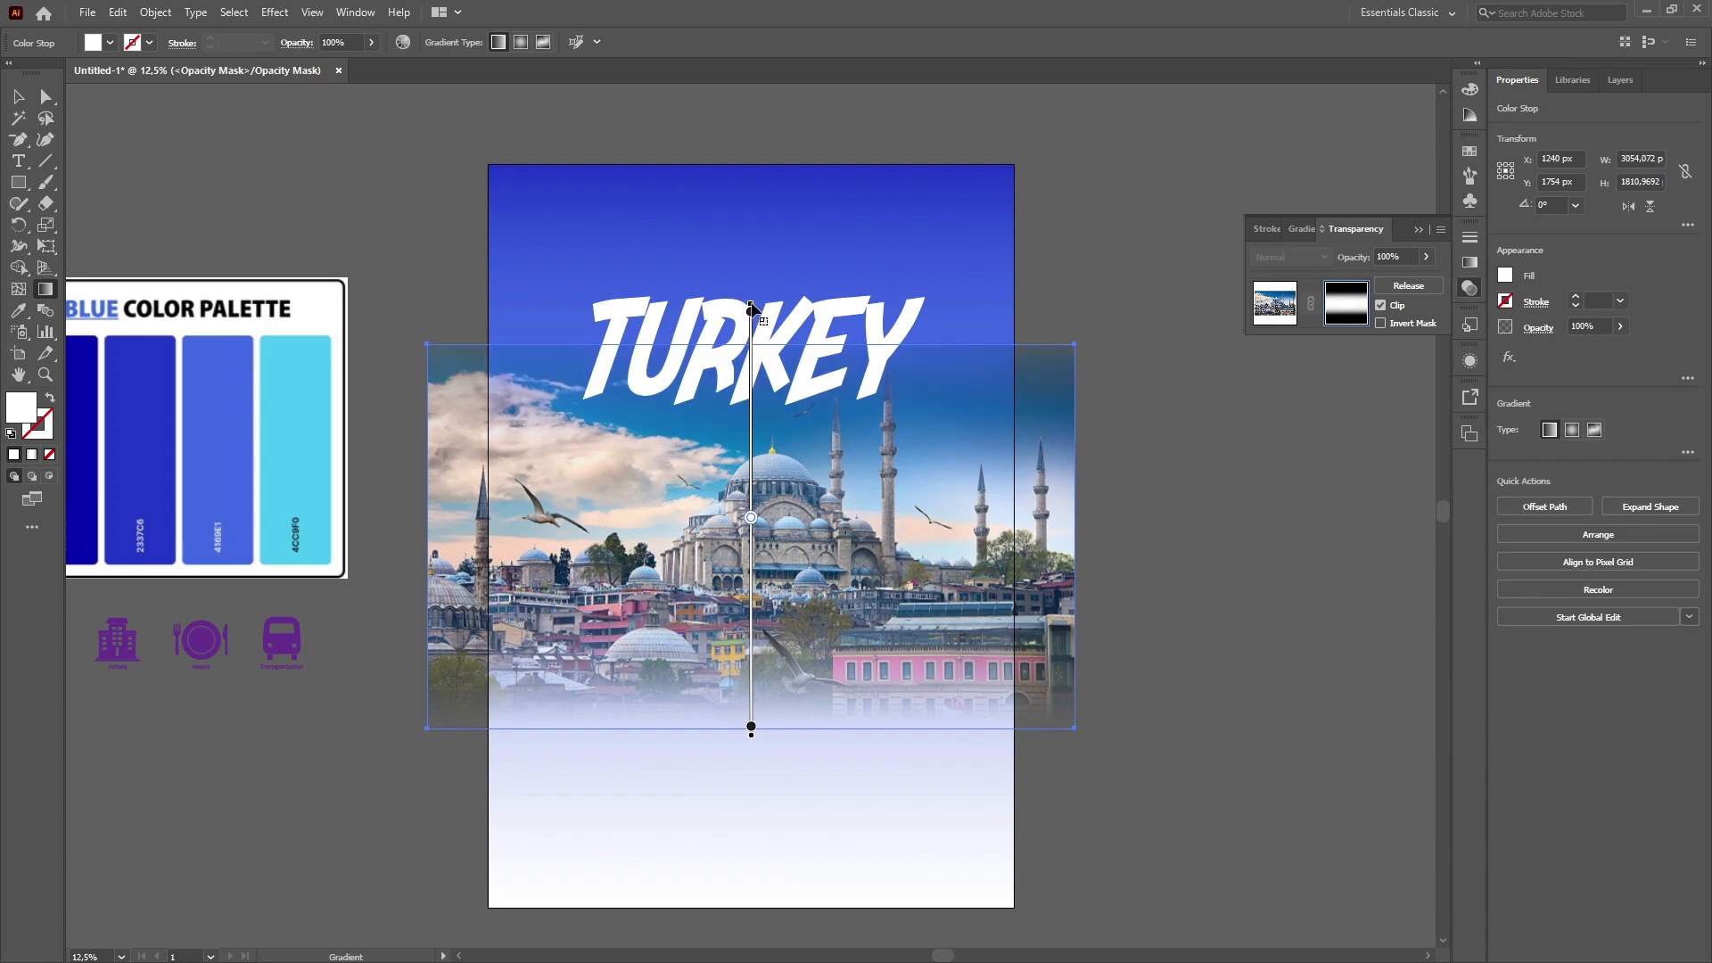
left_click(1276, 303)
left_click(1418, 230)
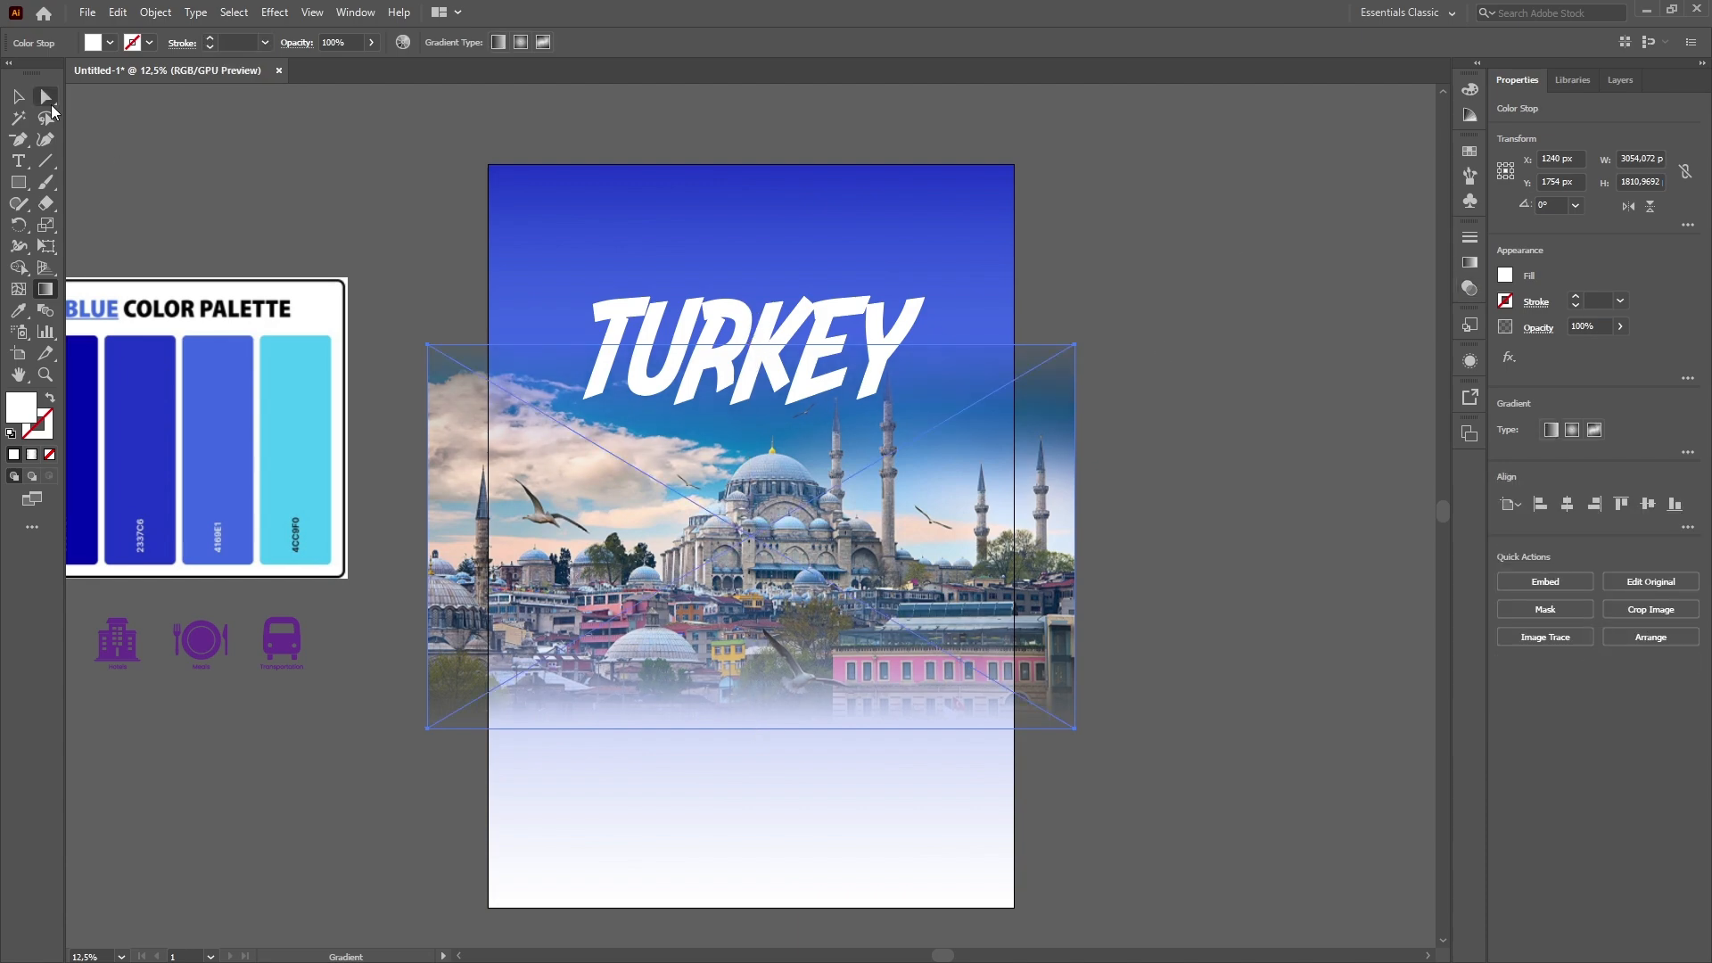
left_click(19, 96)
left_click(1313, 244)
Lower the upper blend midpoint of the city photo's opacity-mask gradient slightly, and return to the artwork.
left_click(1060, 410)
left_click(1469, 288)
left_click(1333, 304)
left_click(1418, 230)
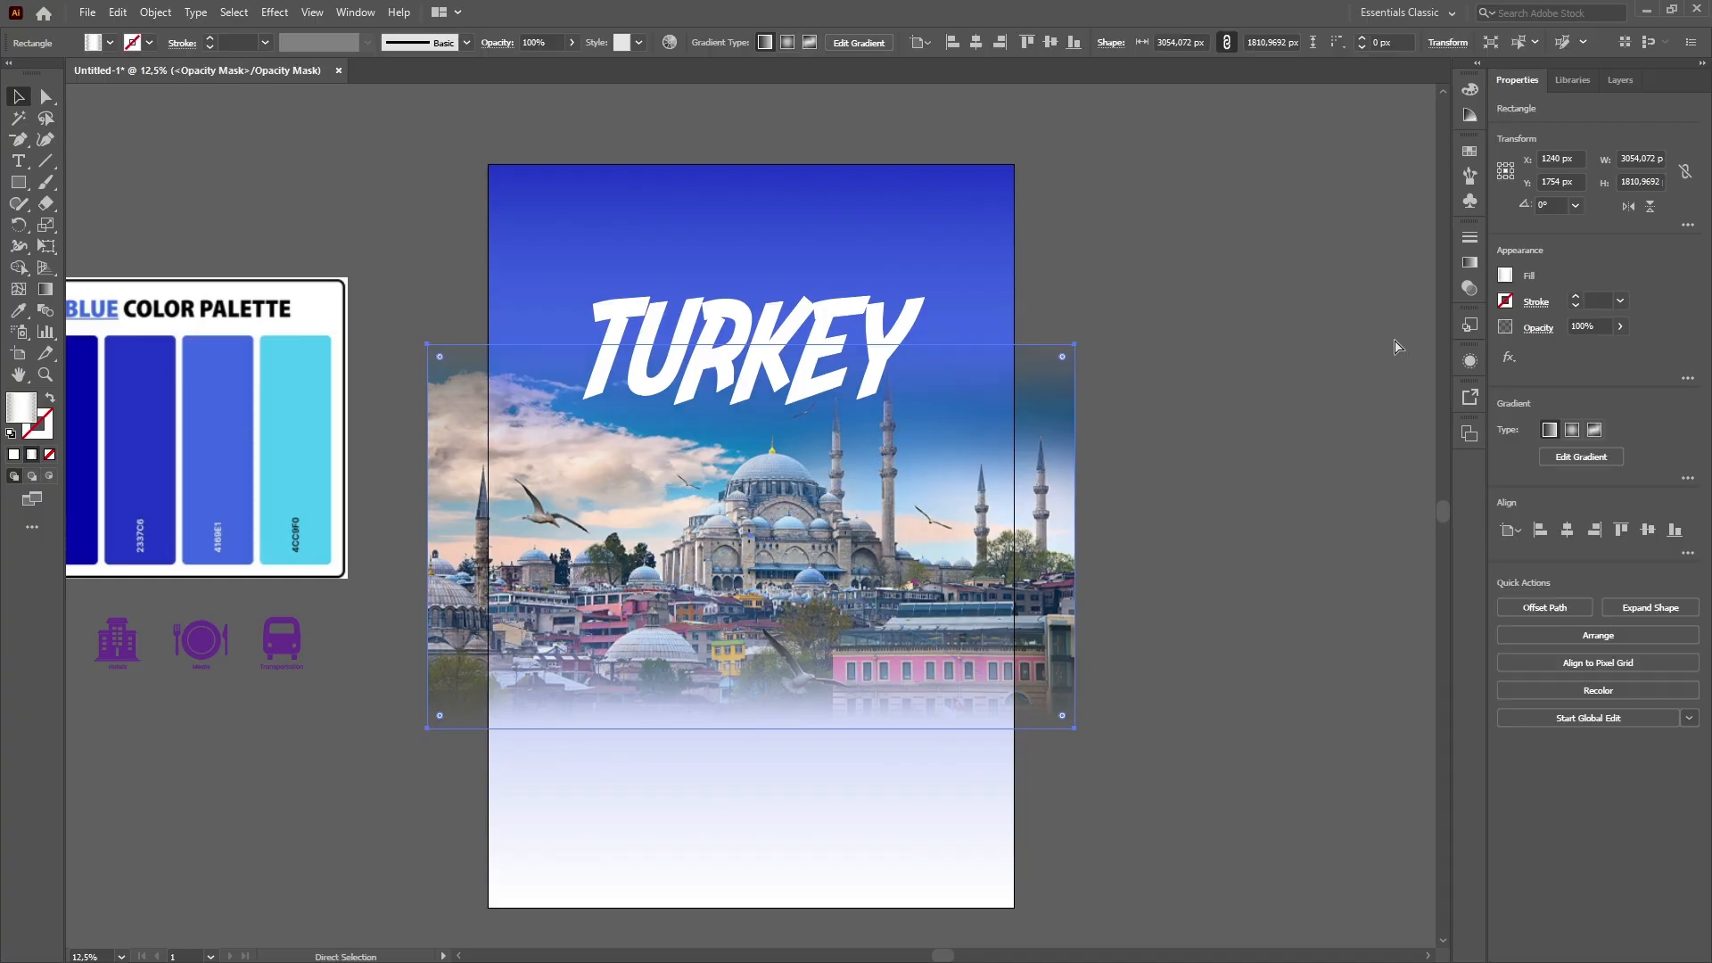
left_click(1262, 310)
left_click(1054, 370)
left_click(1469, 288)
left_click(1582, 457)
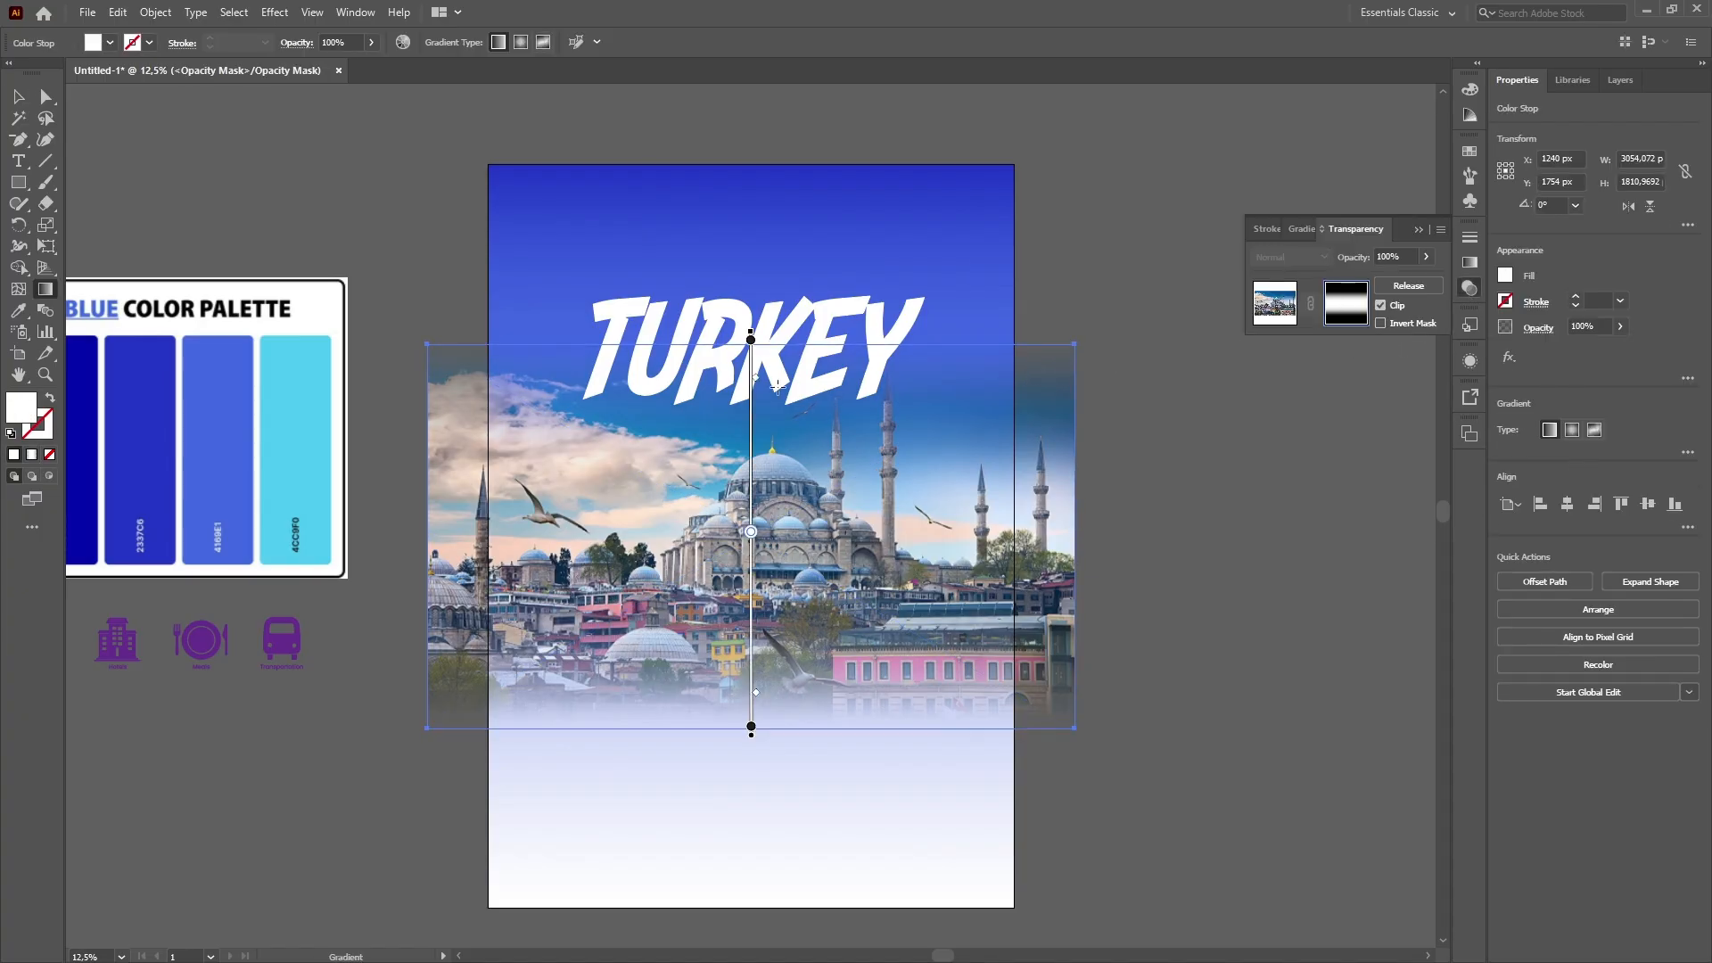
left_click_drag(753, 383, 755, 394)
key("ctrl+z")
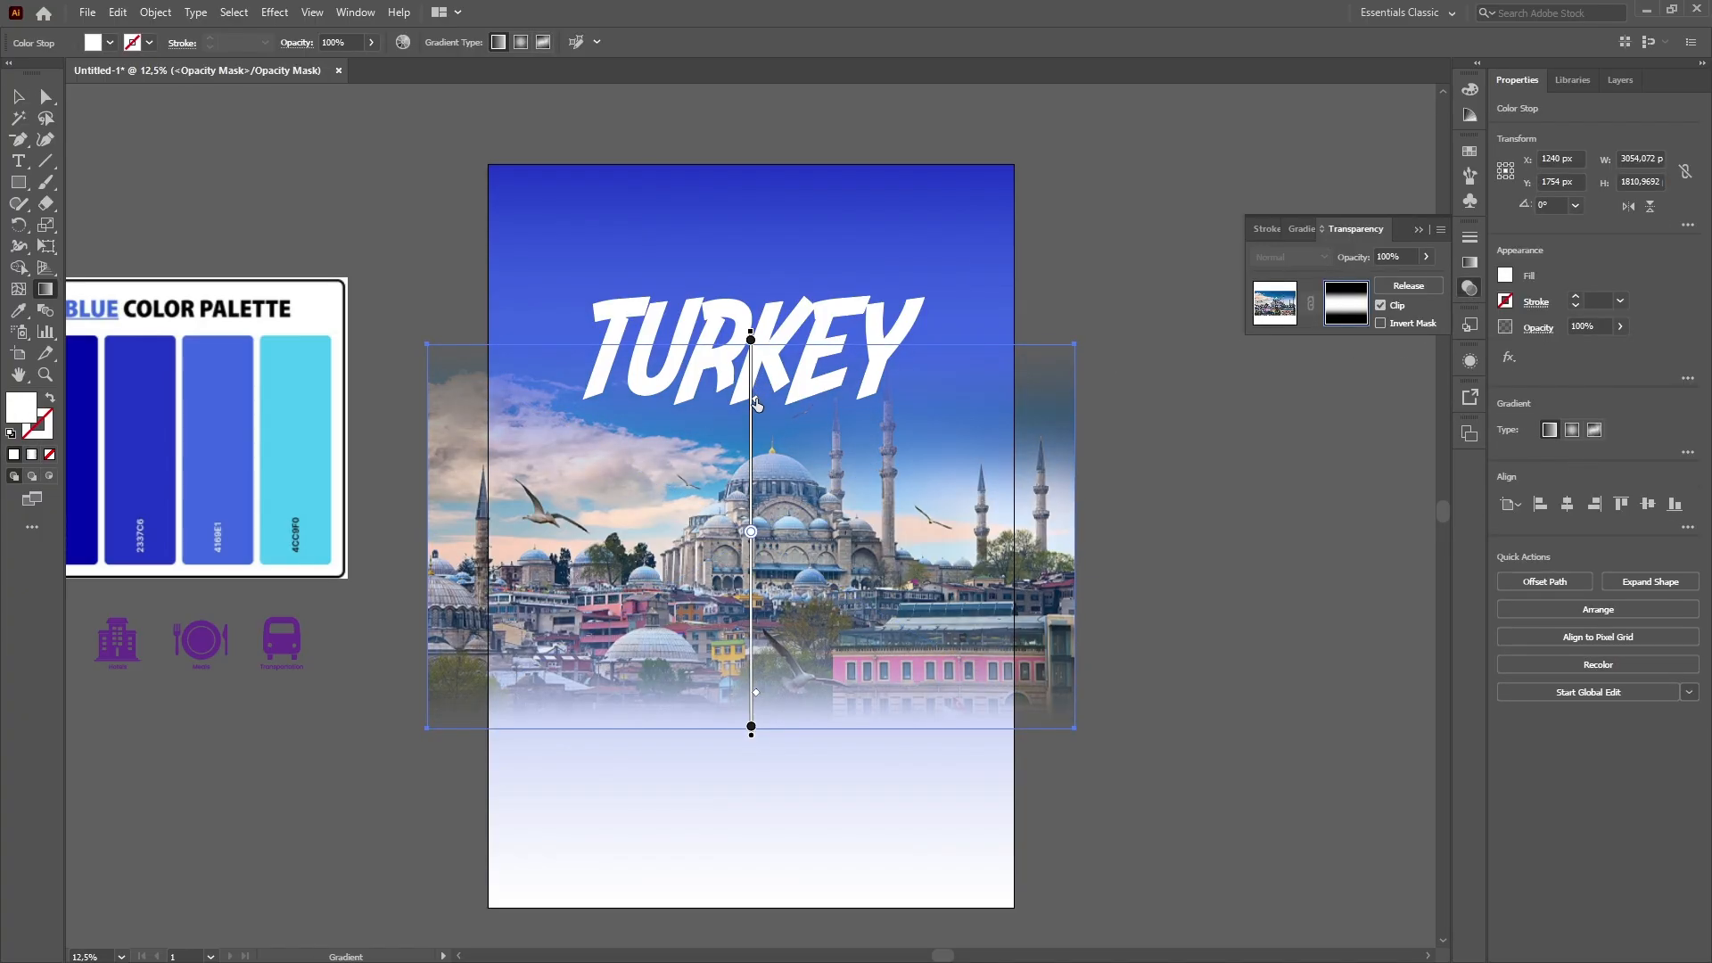
key("v")
left_click(1275, 303)
left_click(1159, 312)
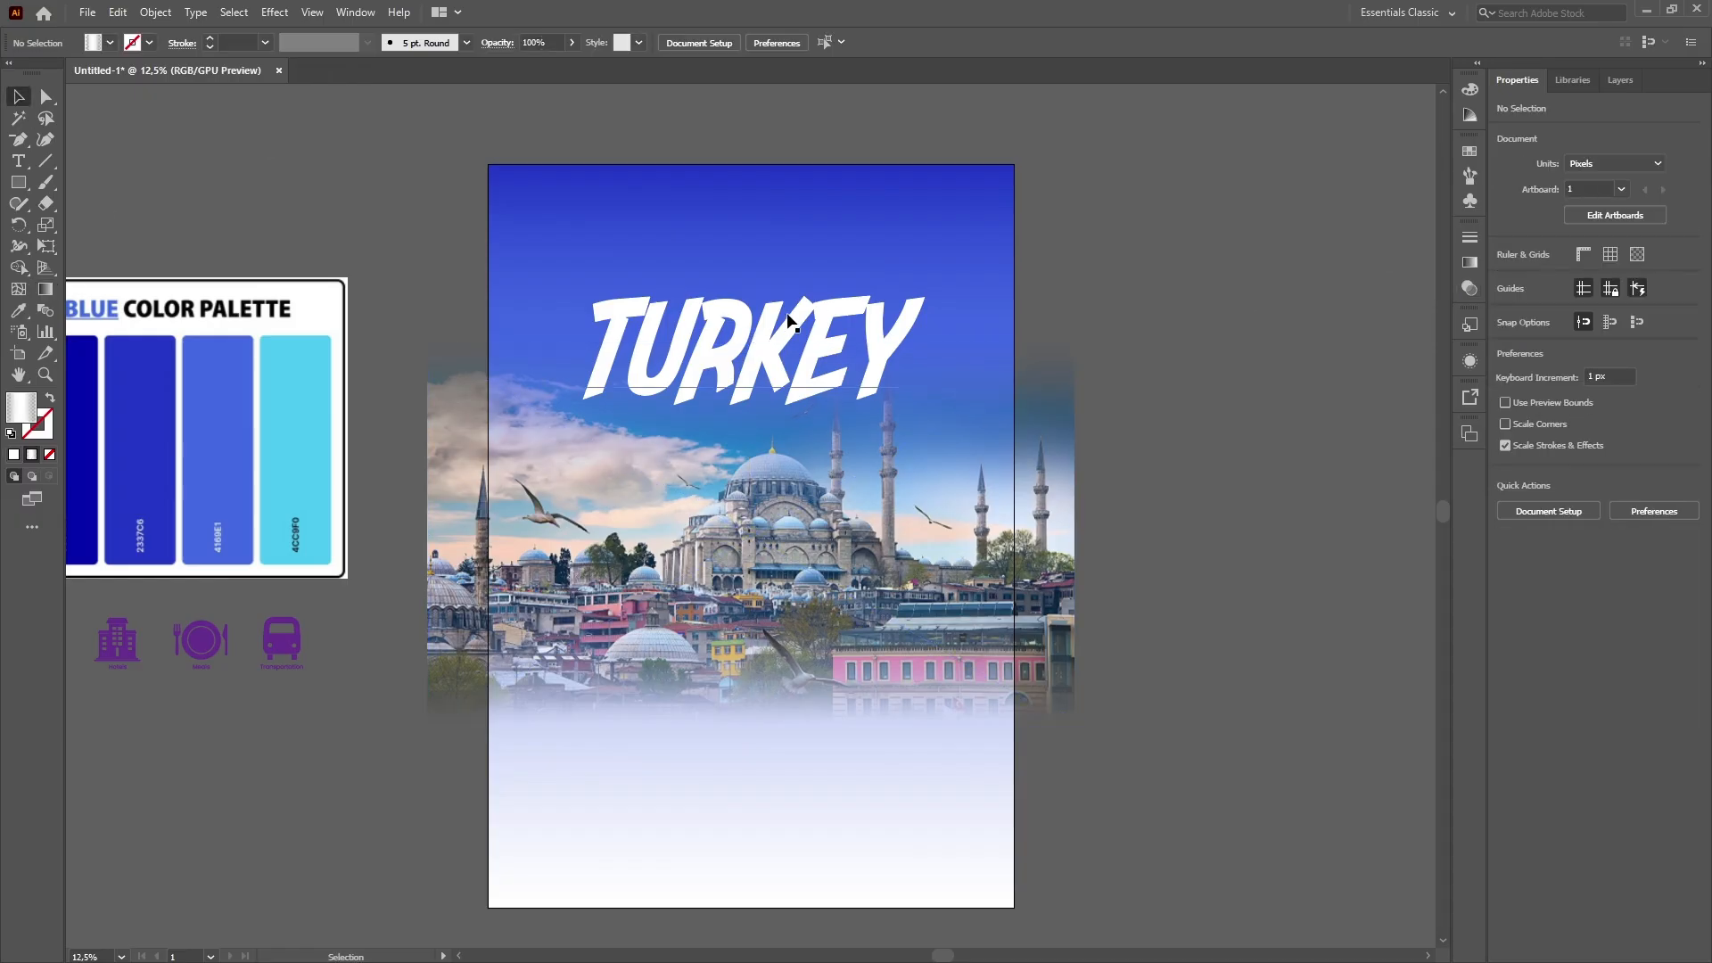
Set the TURKEY title's character tracking to 28 and deselect it.
left_click(789, 328)
left_click(1629, 494)
left_click(1629, 493)
left_click(1629, 493)
left_click(1629, 494)
left_click(1629, 493)
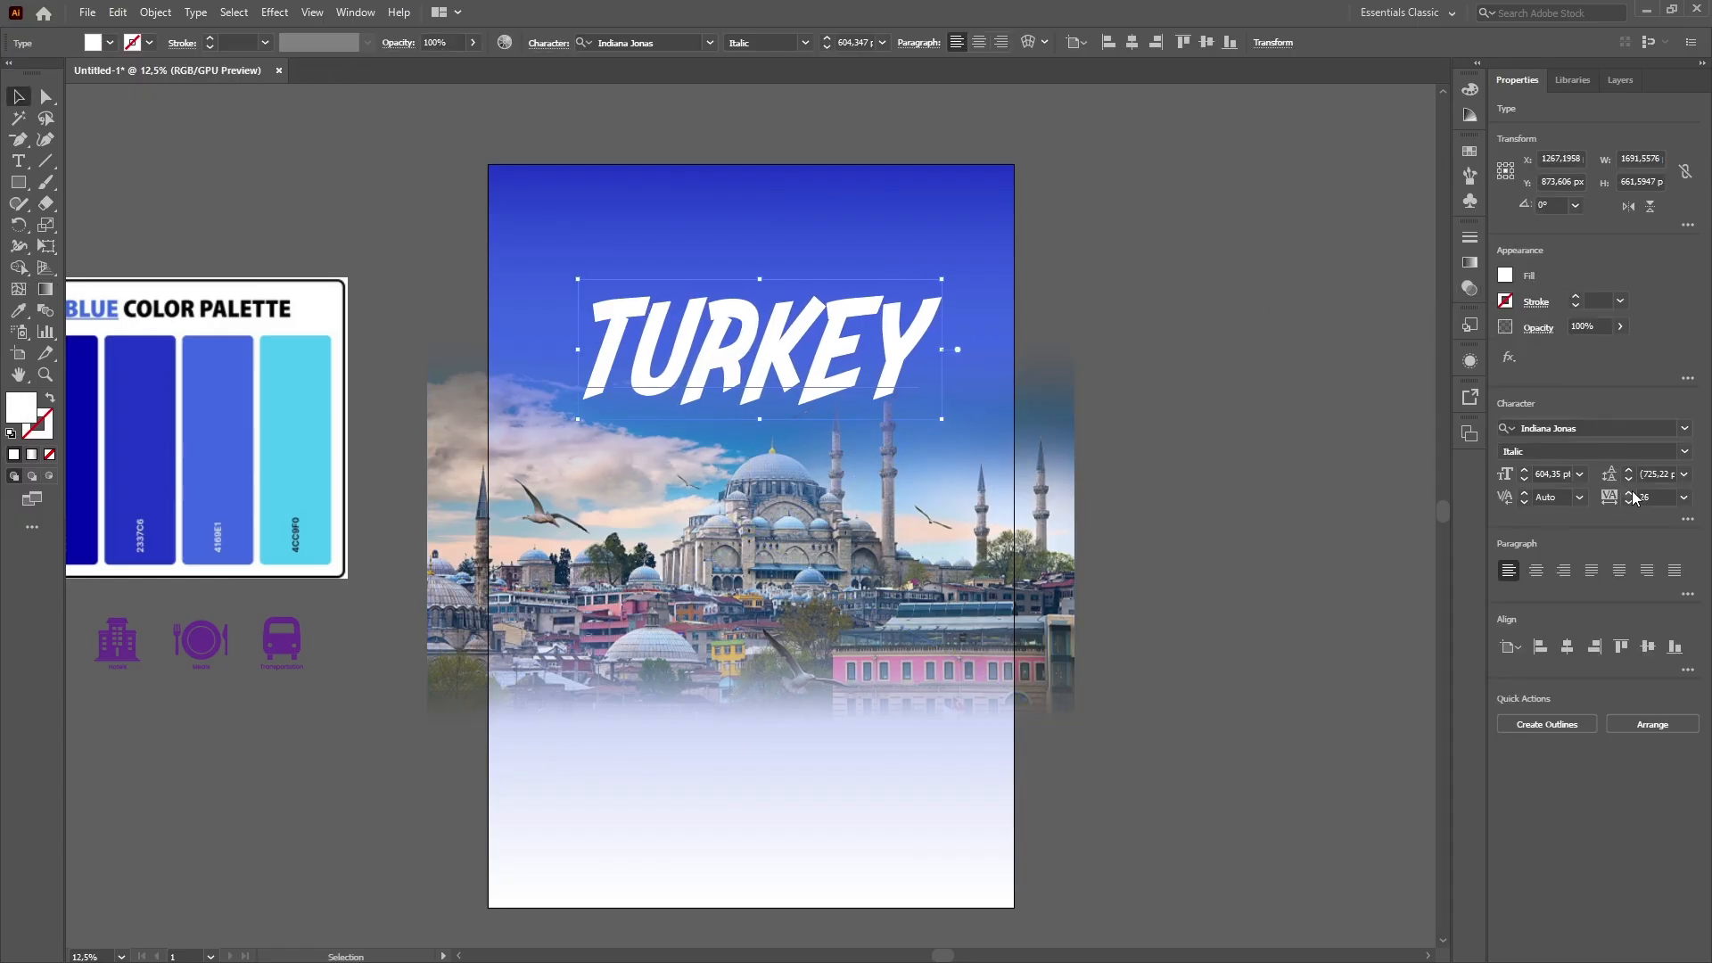
left_click(1630, 493)
left_click(1239, 401)
Enlarge the TURKEY title to about 691 pt and centre it horizontally, keeping it above the mosque.
left_click(813, 350)
left_click_drag(765, 422, 778, 443)
left_click(1570, 649)
left_click(1648, 646)
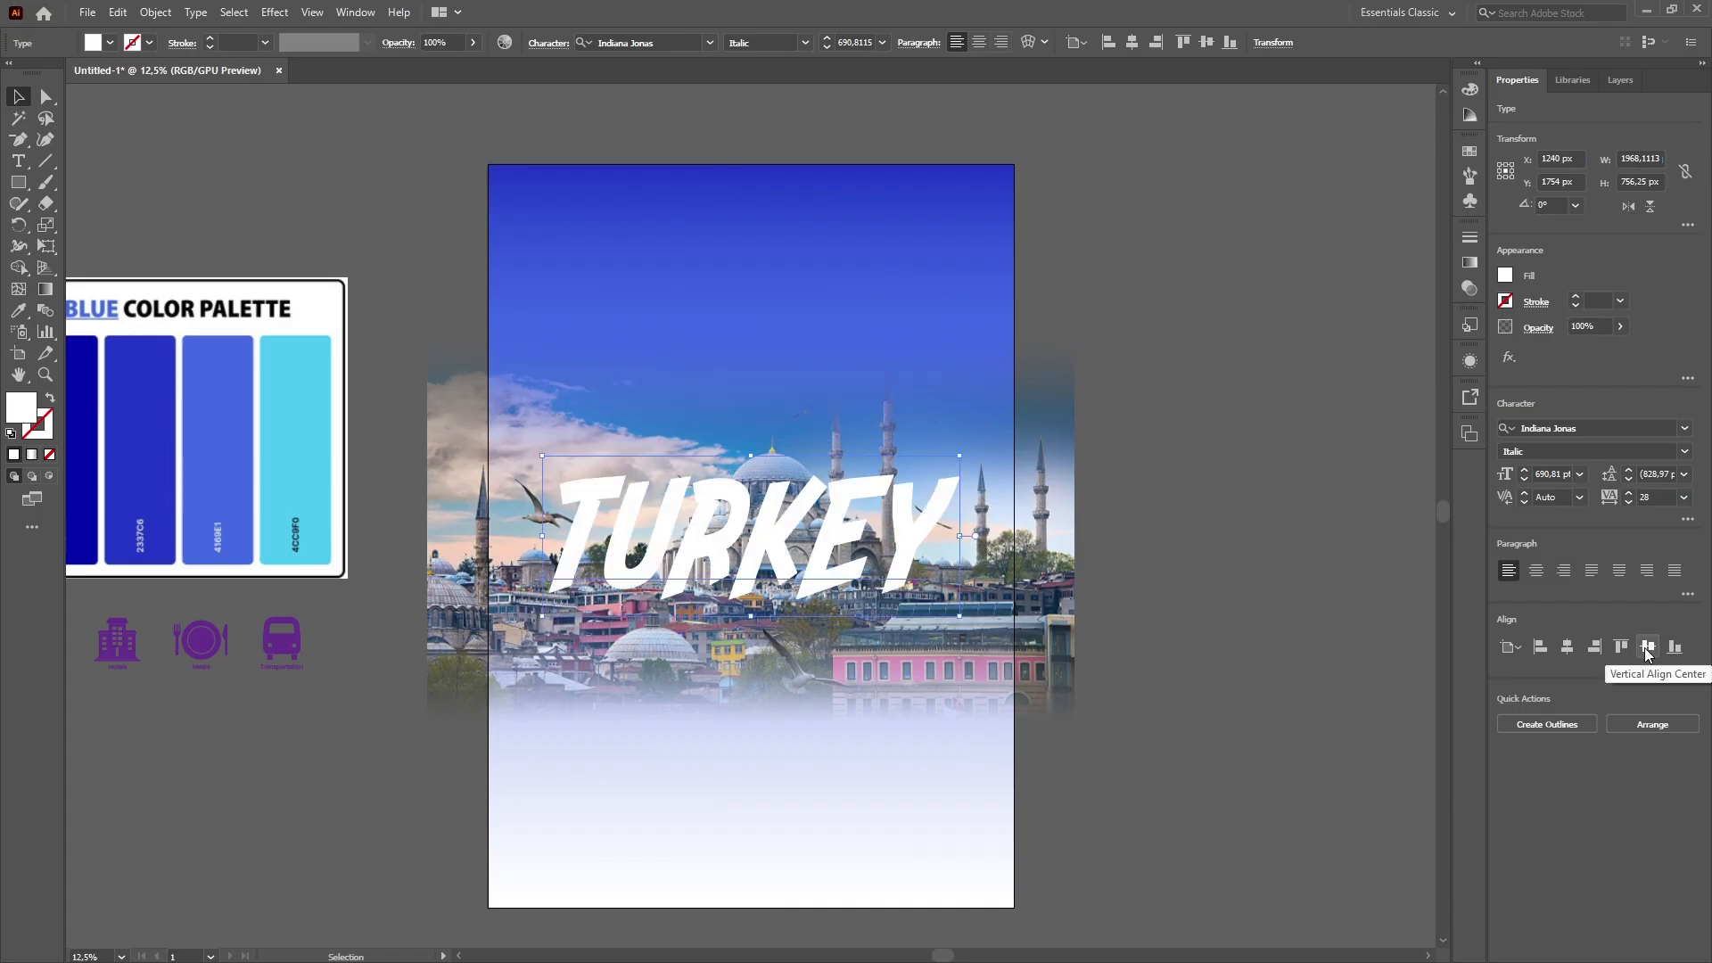
key("ctrl+z")
left_click(1248, 428)
mouse_move(874, 314)
left_mouse_down()
mouse_move(874, 295)
mouse_move(854, 338)
left_mouse_up()
left_click(1115, 384)
left_click(1227, 307)
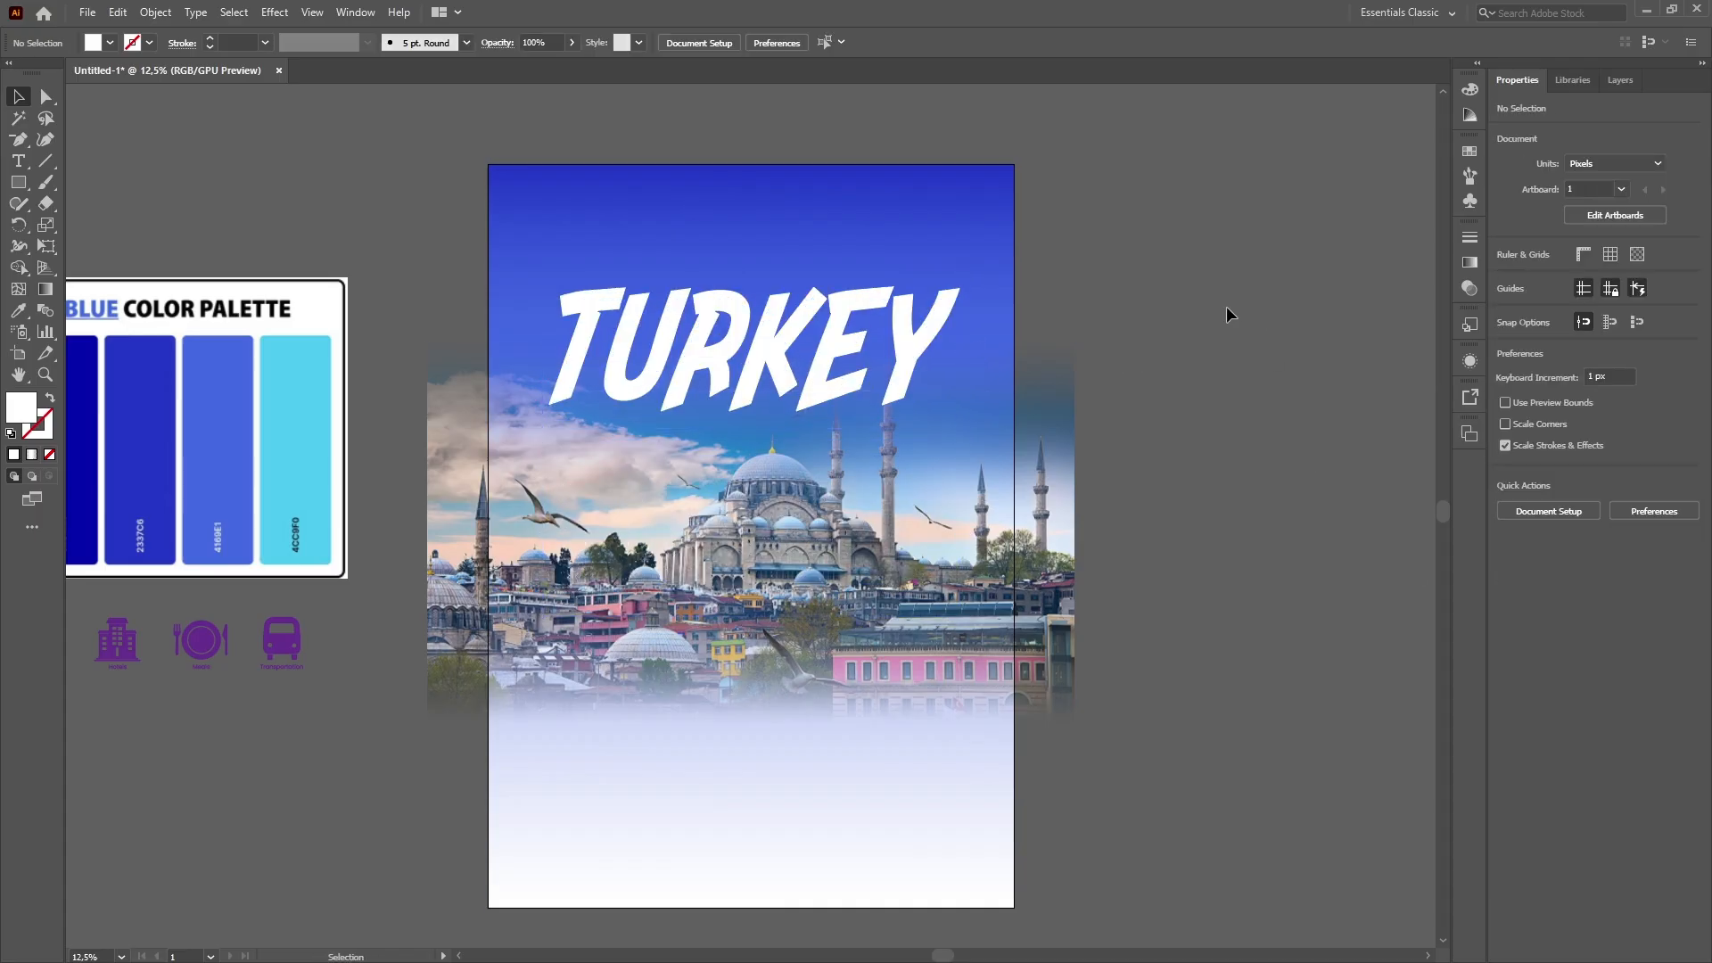
key("shift+f")
key("Escape")
key("ctrl+minus")
scroll(1085, 302, "up", 5)
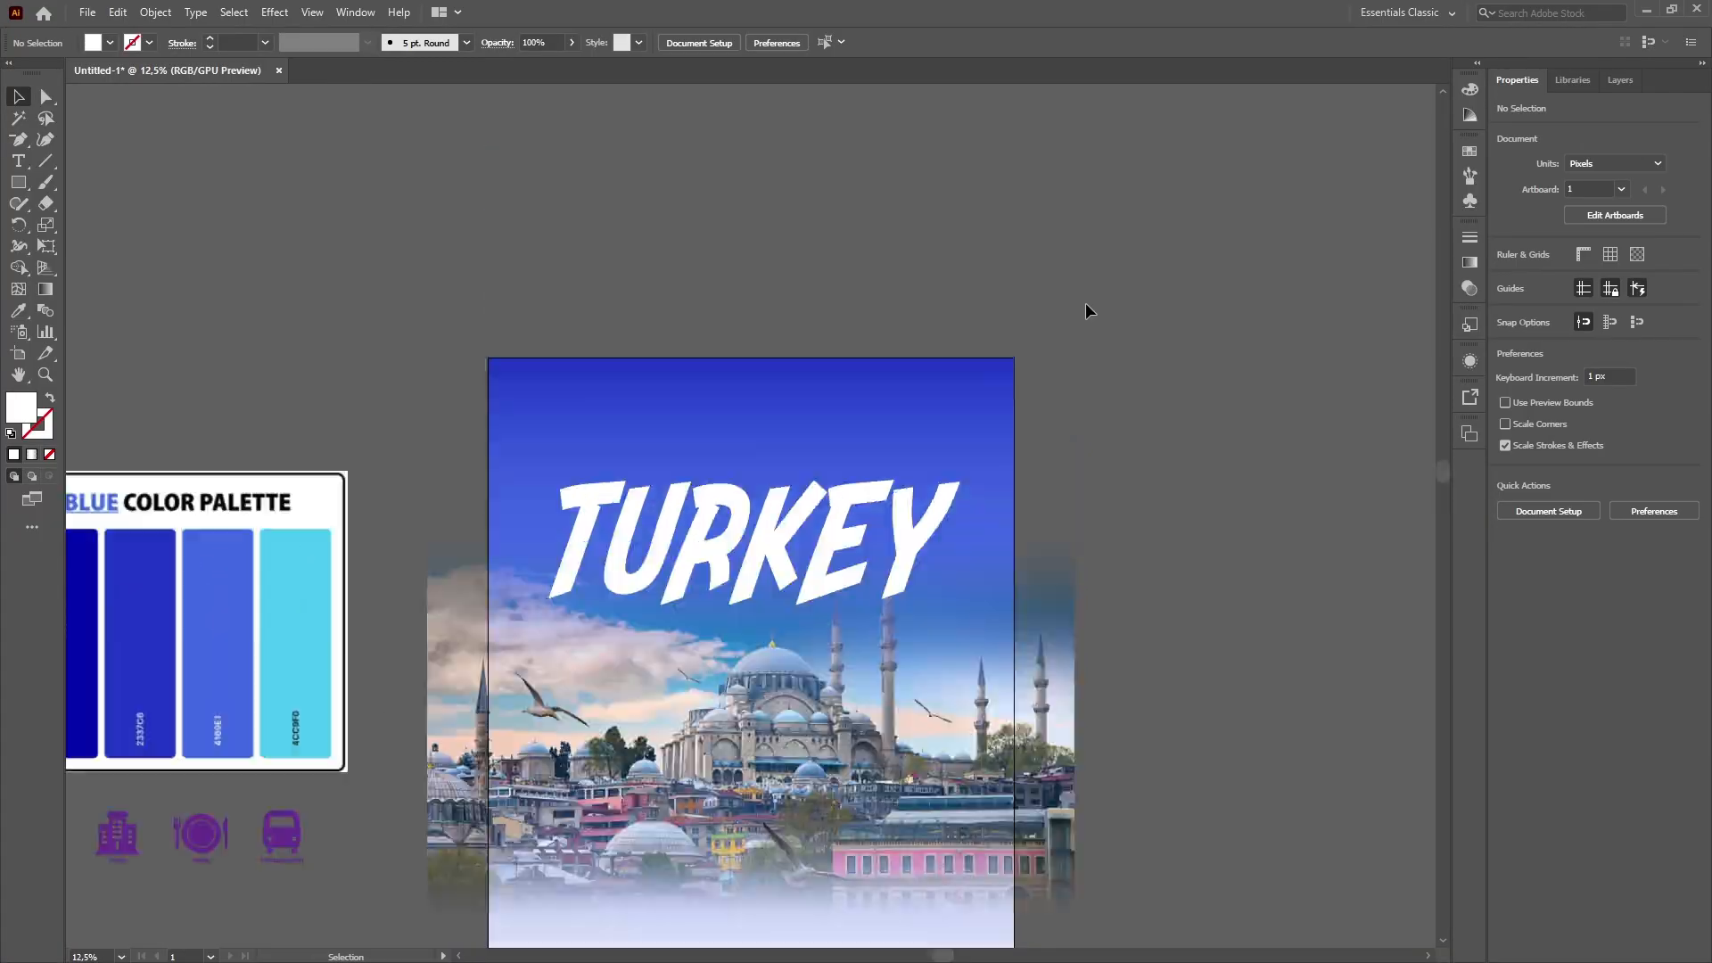
scroll(1074, 316, "down", 2)
key("ctrl+plus")
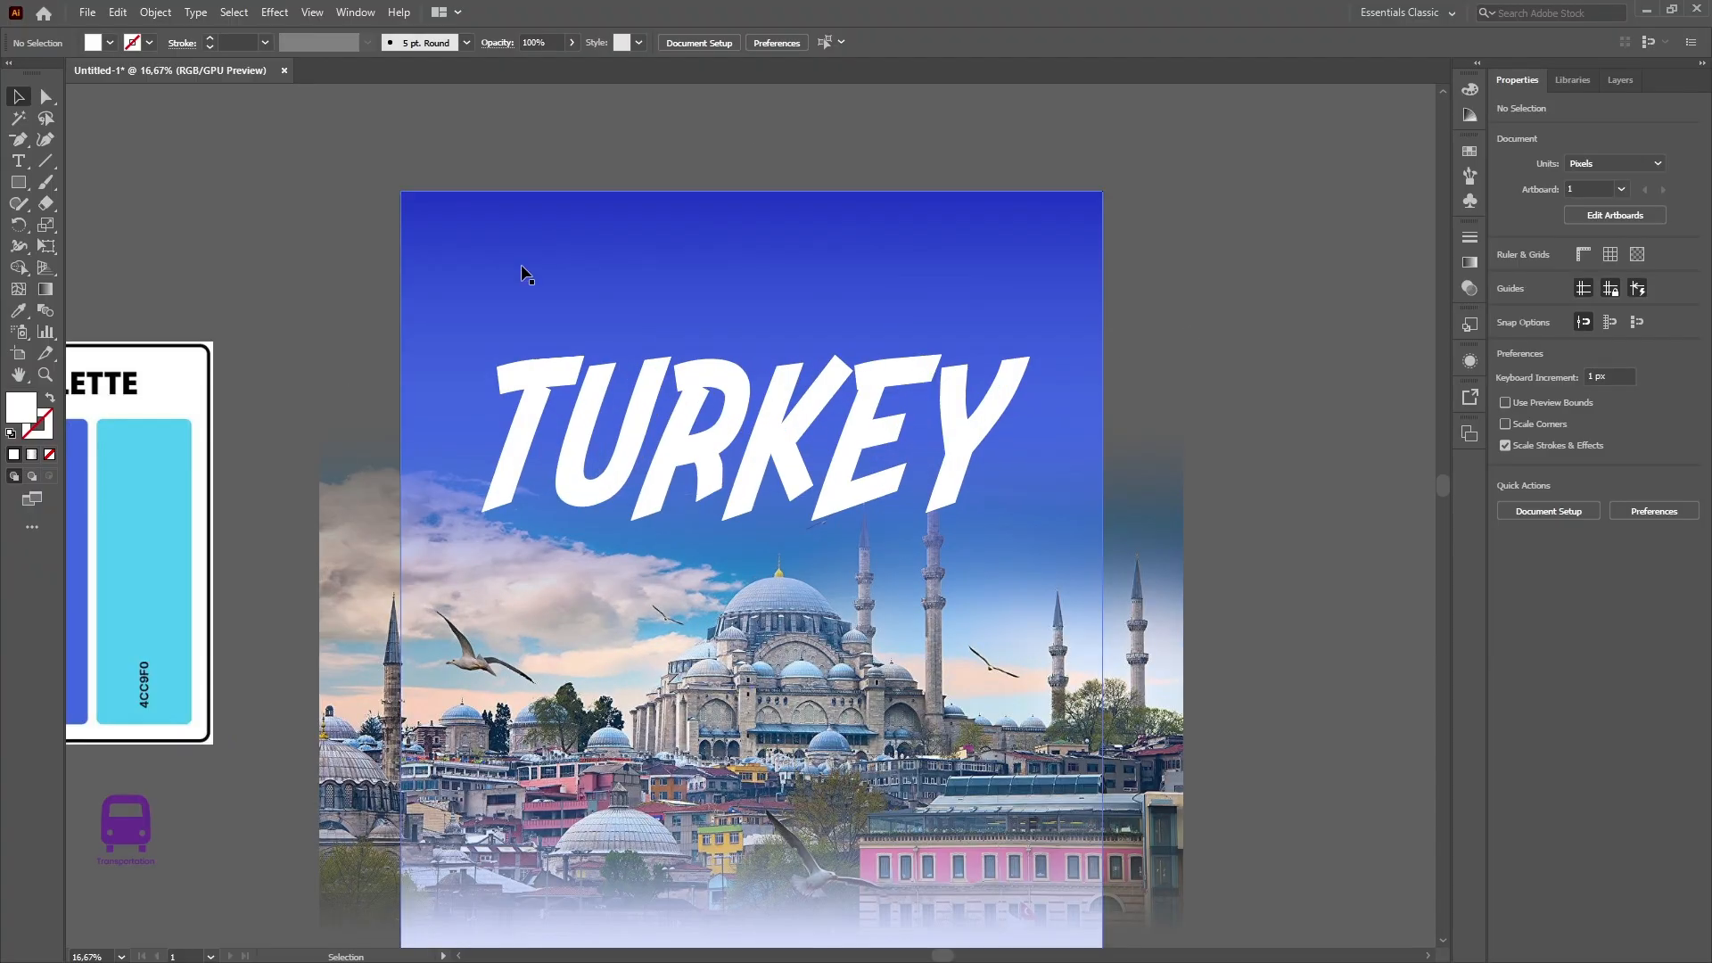
key("ctrl+minus")
Recolor the background rectangle's middle gradient stop with the 0504AA blue sampled from the palette image.
left_click(1000, 298)
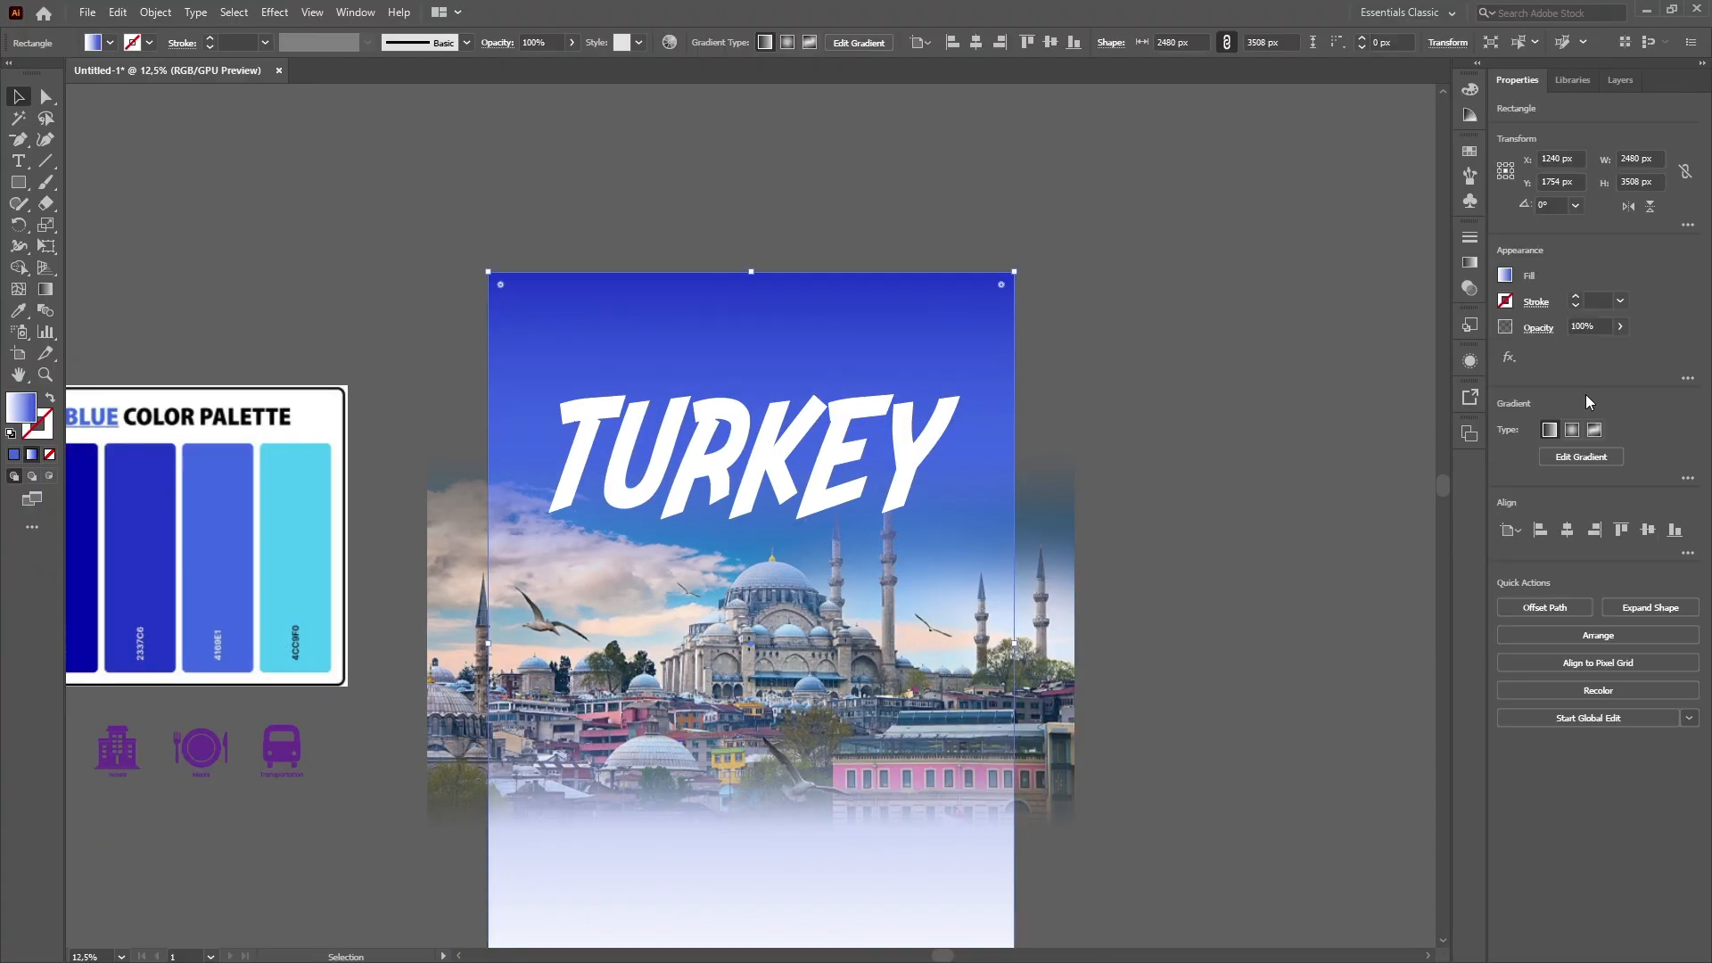
left_click(1586, 456)
left_click(19, 97)
left_click(248, 231)
left_click_drag(248, 231, 455, 209)
left_click(1008, 308)
left_click(1585, 457)
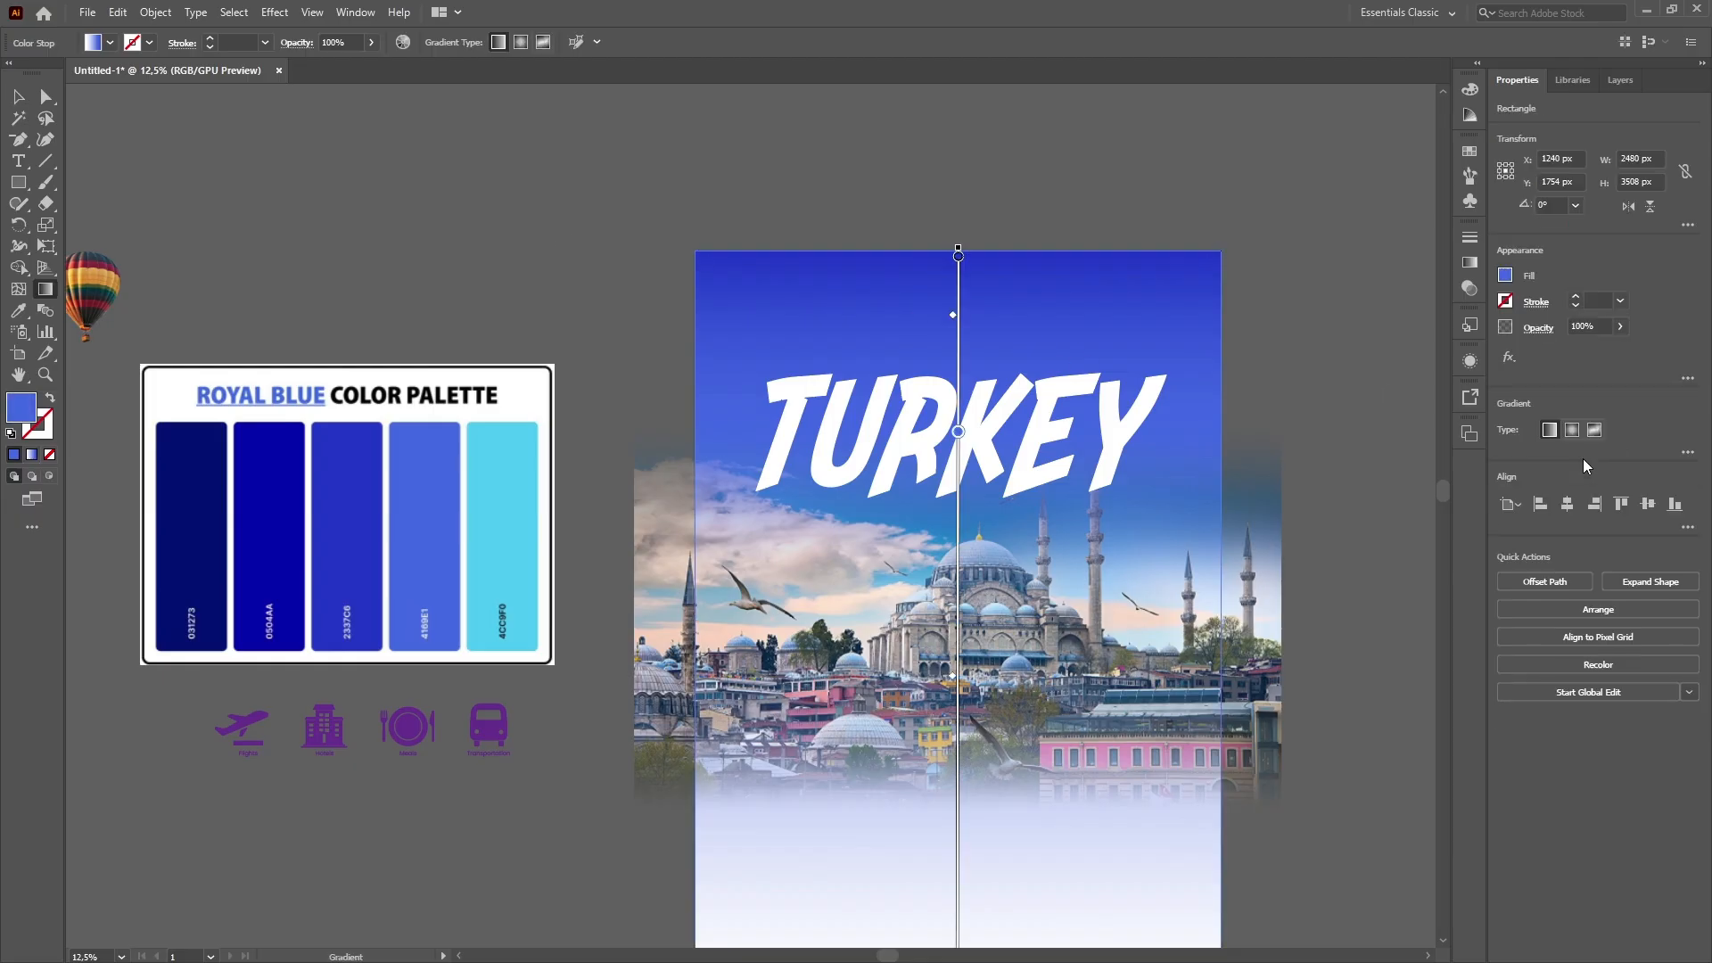
double_click(957, 434)
left_click(730, 555)
left_click(269, 533)
key("Escape")
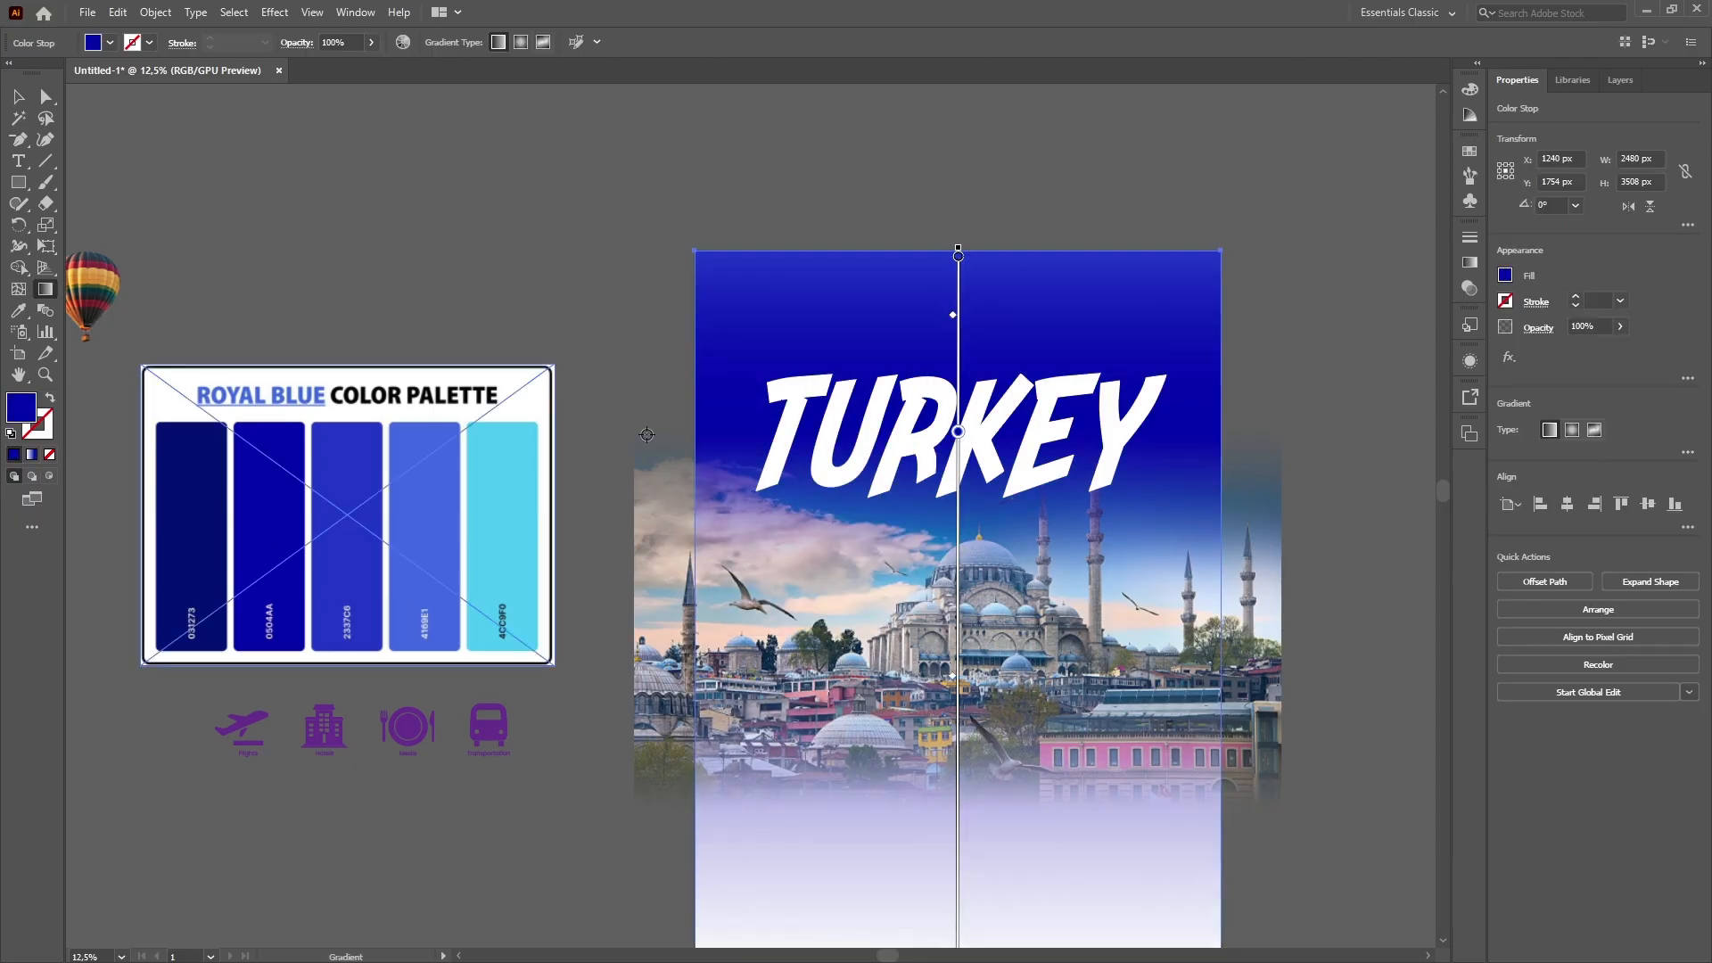
Recolor the rectangle's uppermost gradient stop with the dark navy 031273 sampled from the palette image, and deselect it.
double_click(959, 257)
left_click(731, 380)
left_click(201, 471)
key("Escape")
left_click(18, 97)
left_click(822, 165)
scroll(823, 166, "down", 1)
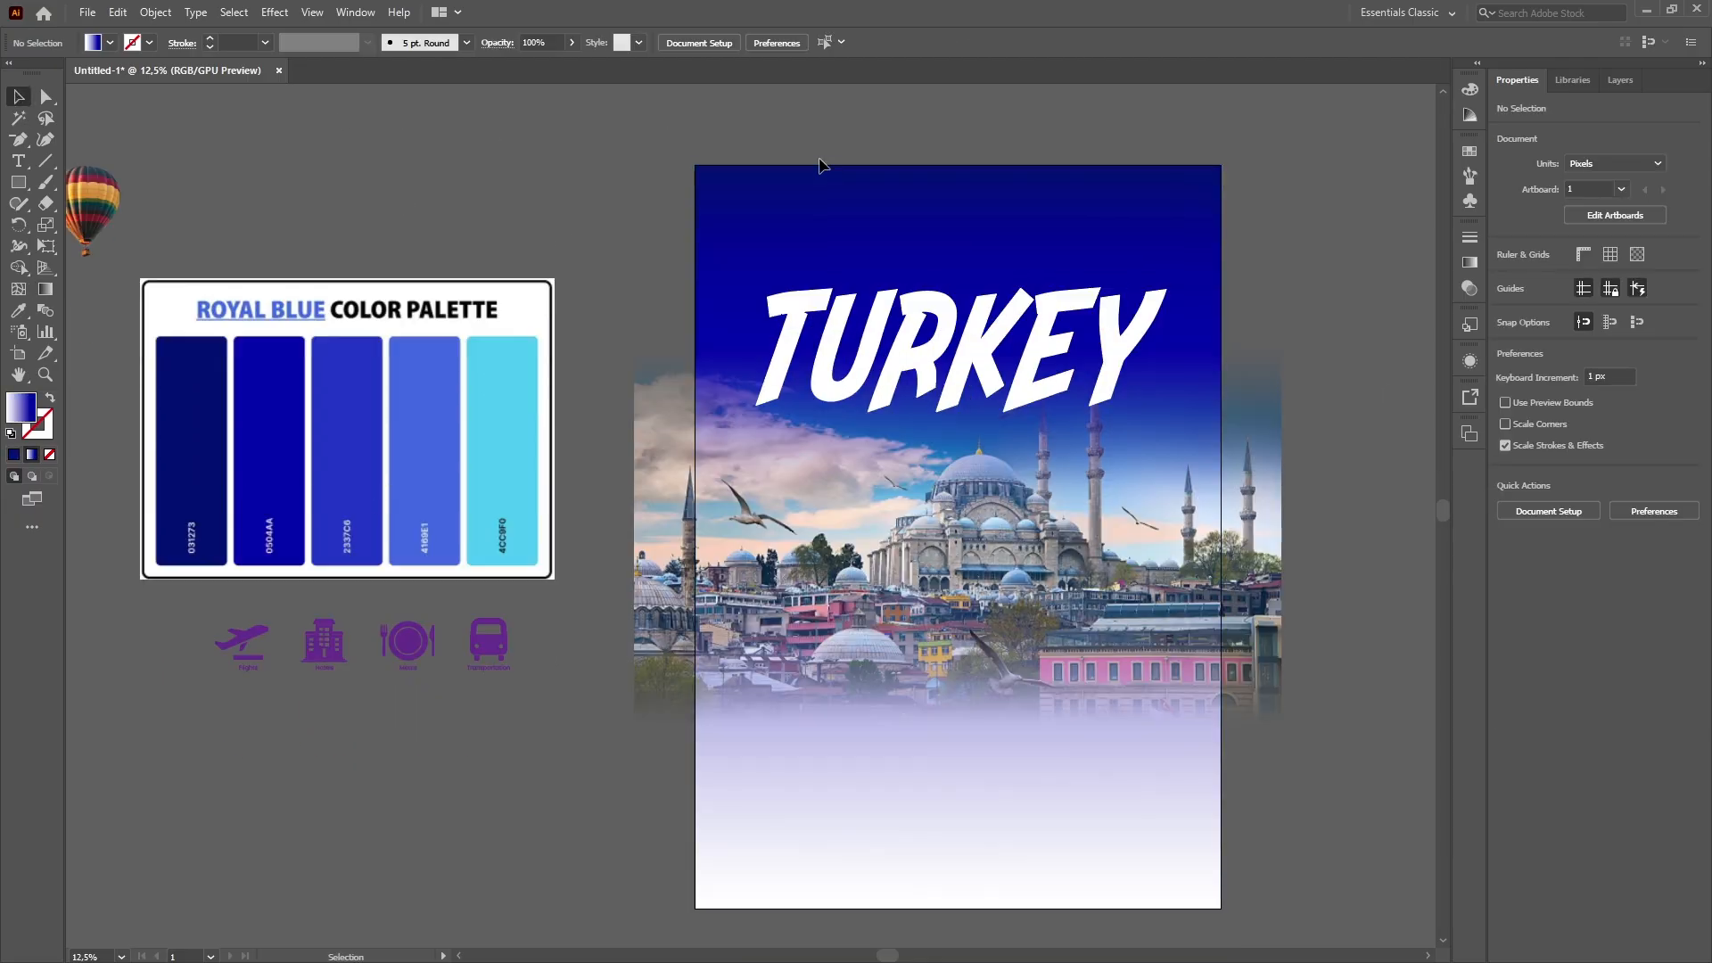
Raise the rectangle's middle gradient stop slightly, recolor it with the palette's third blue swatch, and deselect the rectangle.
left_click(1106, 233)
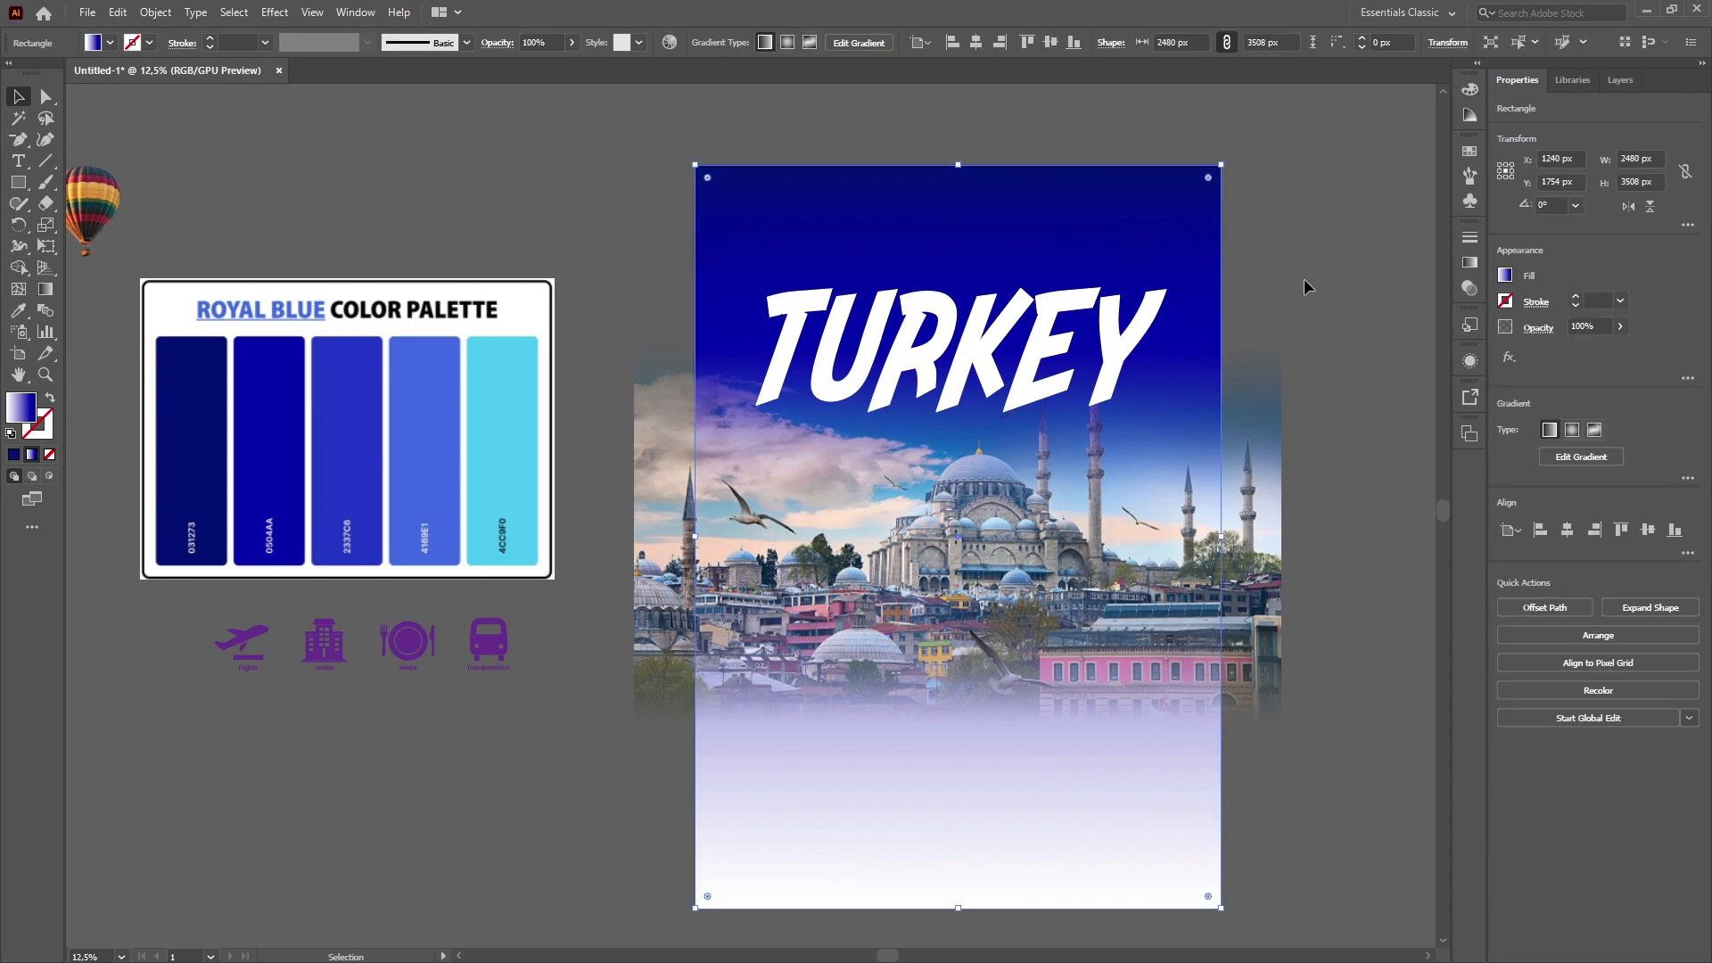
key("g")
left_click_drag(959, 347, 959, 333)
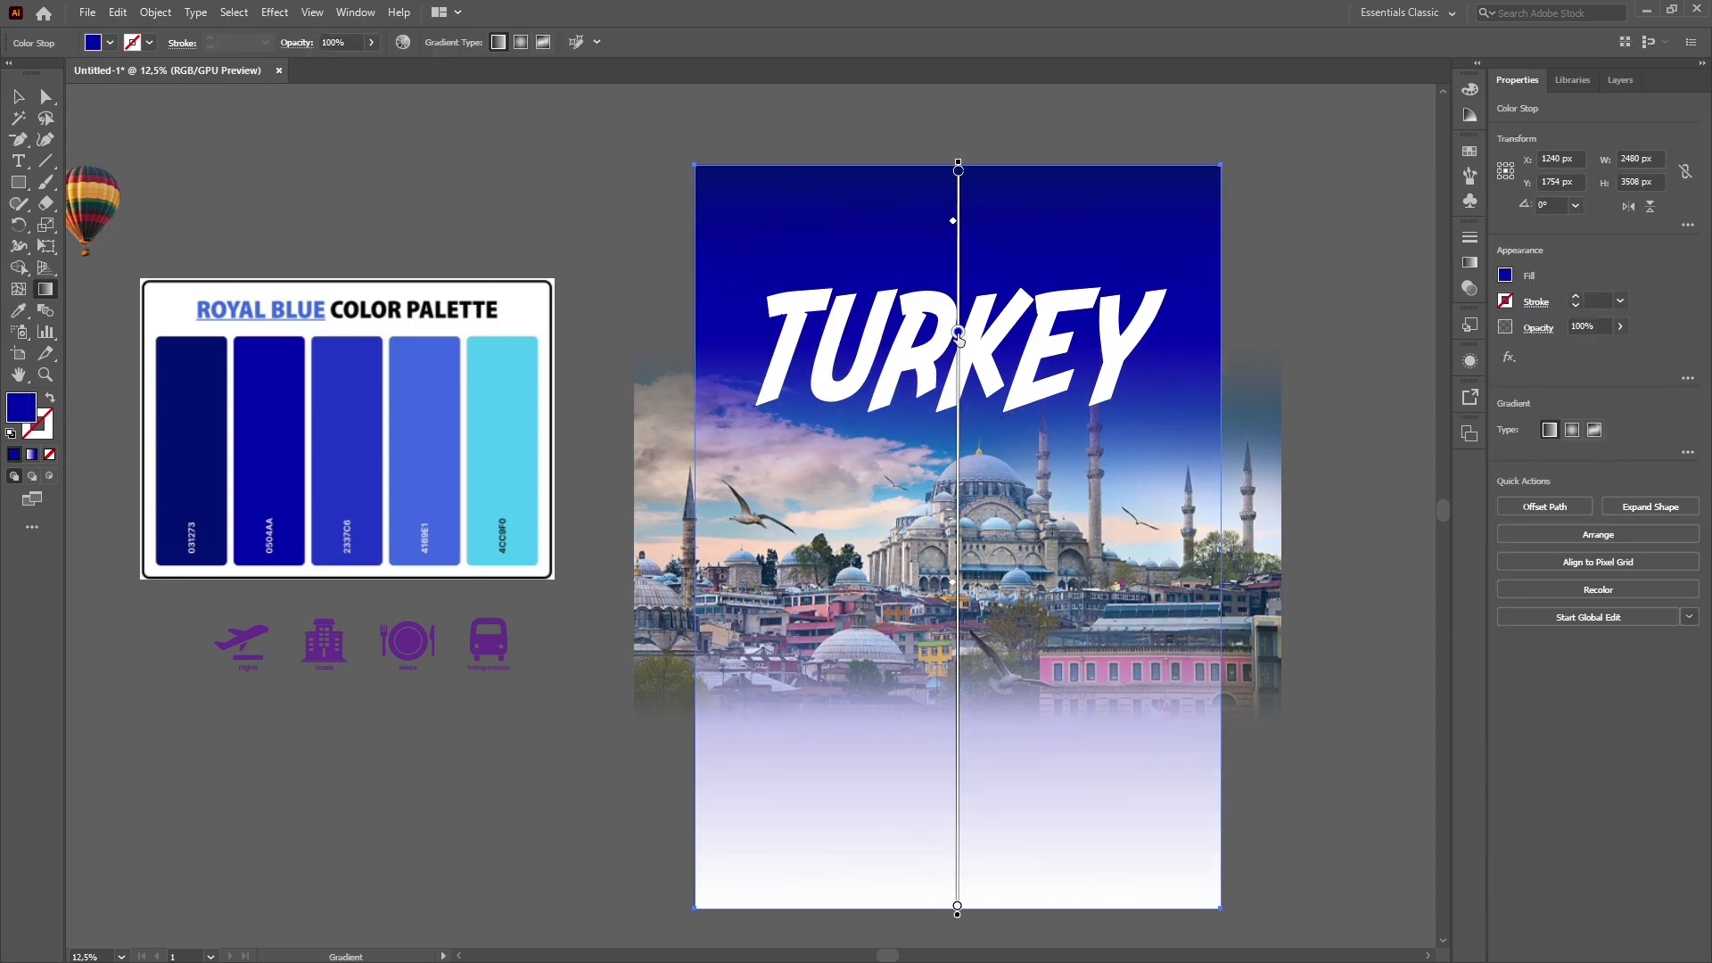
double_click(959, 333)
left_click(732, 457)
left_click(354, 446)
key("Escape")
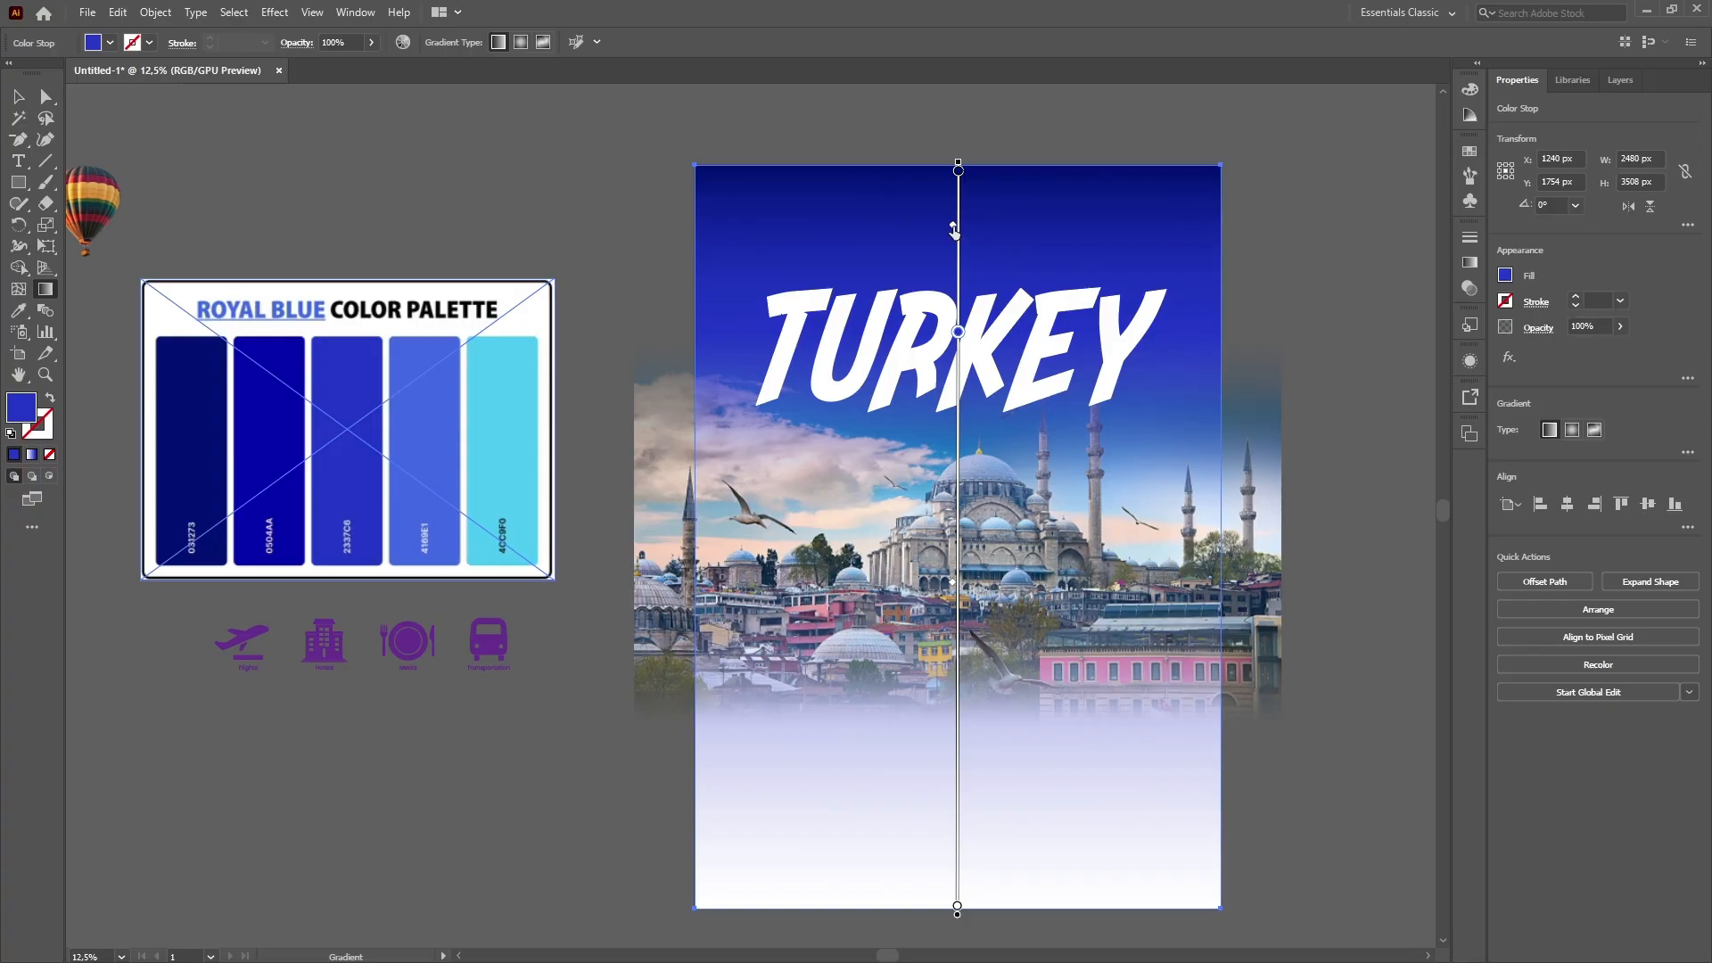
left_click(19, 97)
left_click(295, 163)
scroll(1164, 335, "right", 5)
scroll(1164, 334, "up", 1)
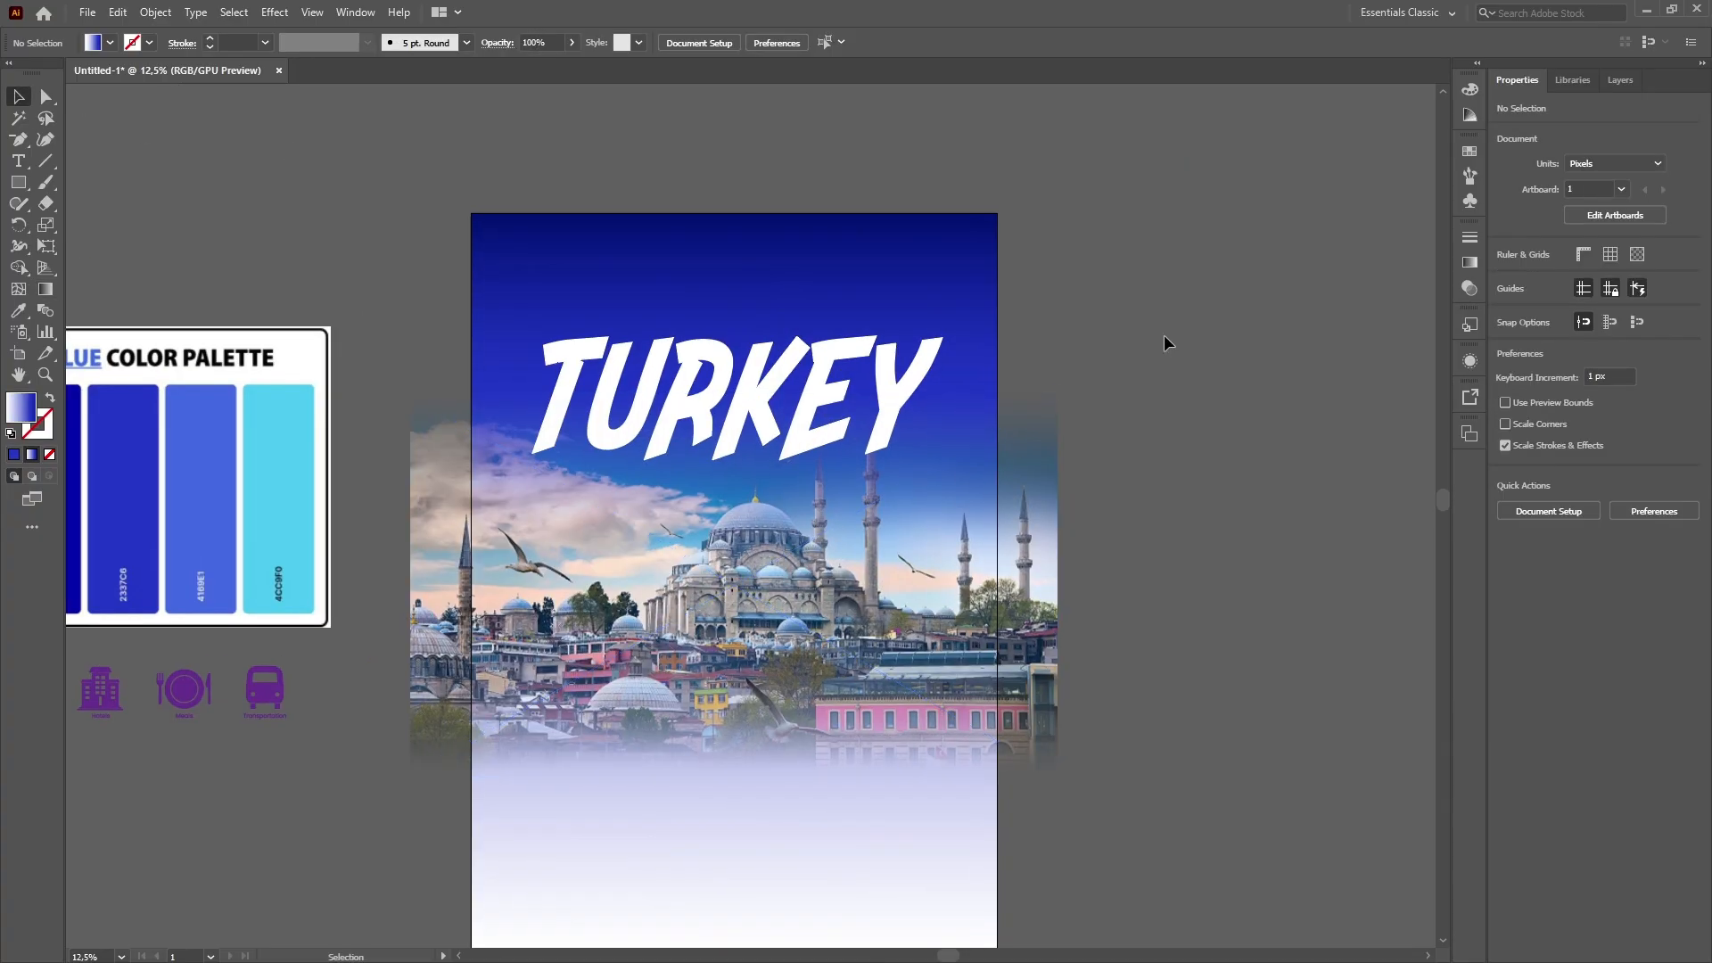
scroll(1165, 334, "down", 3)
left_click(941, 464)
left_click(1142, 366)
scroll(1142, 366, "up", 1)
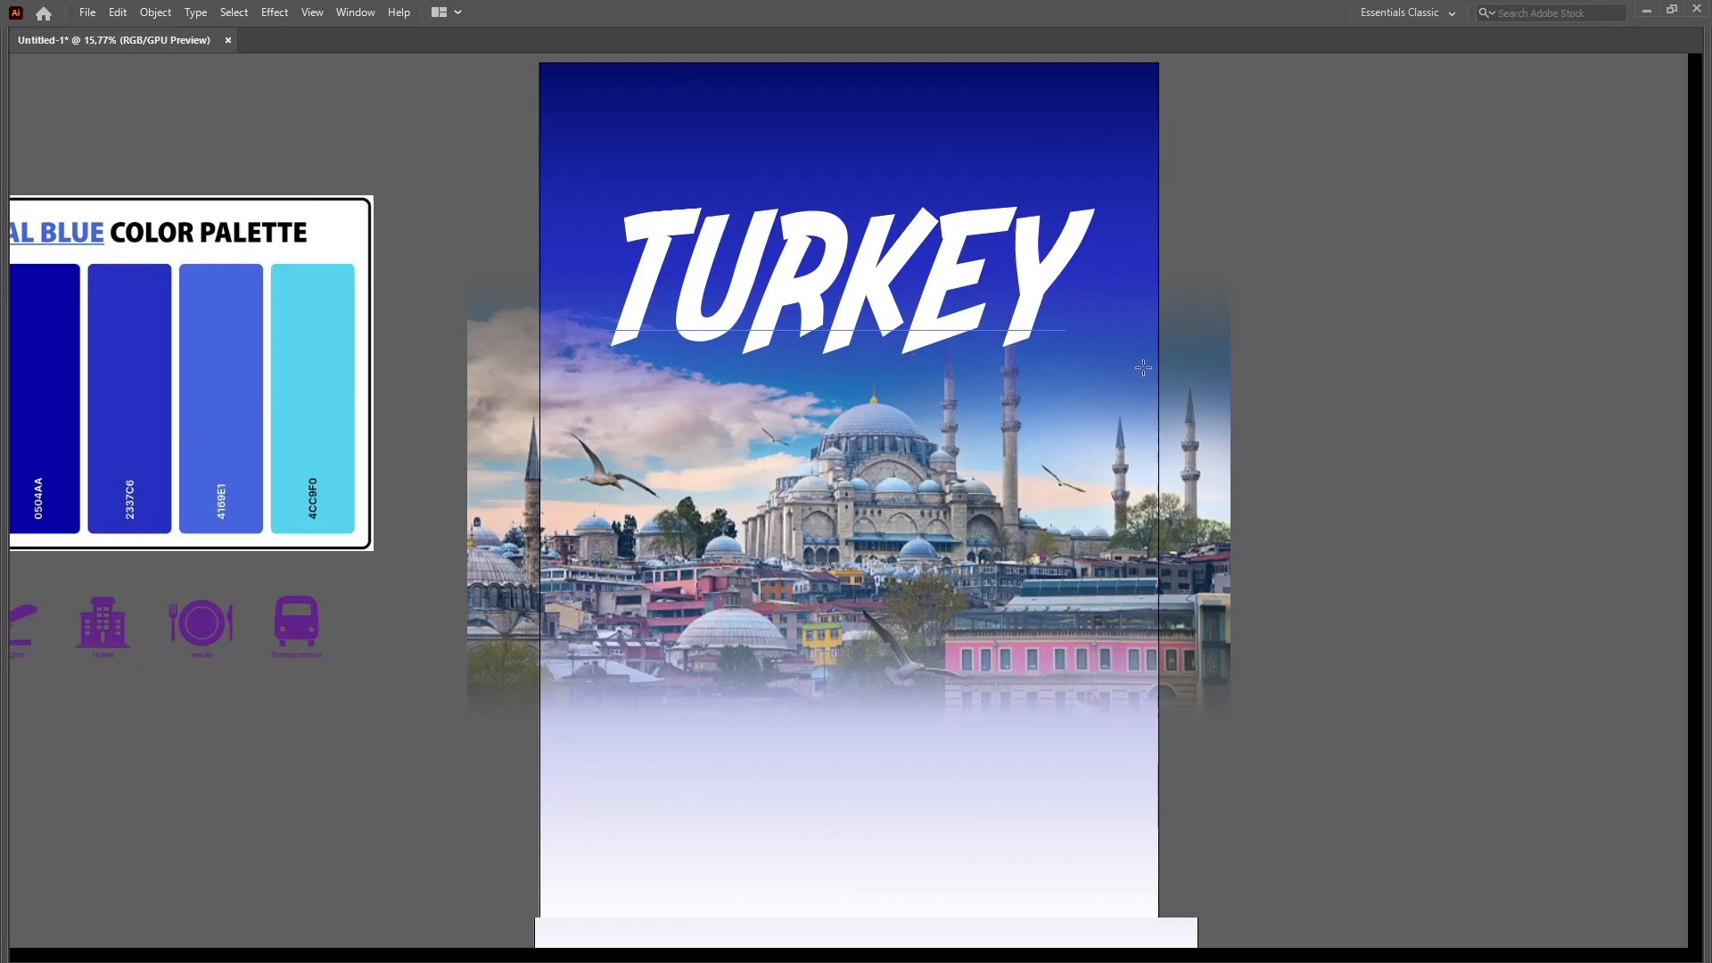
scroll(1150, 318, "up", 3)
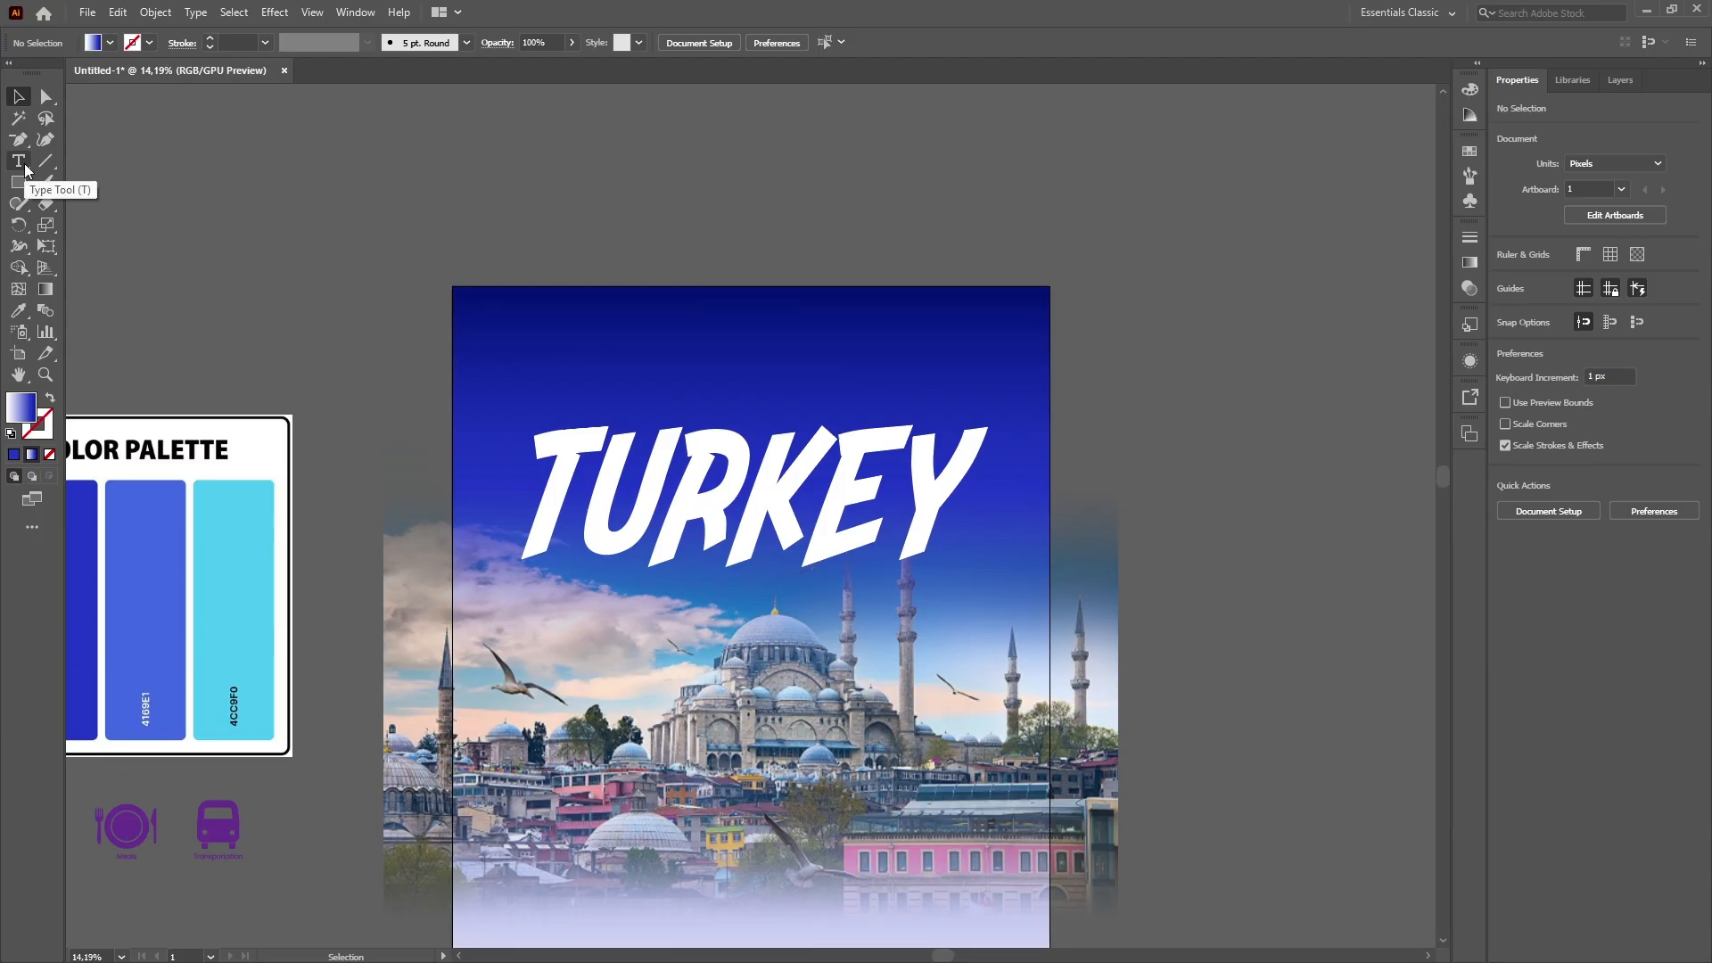
Rotate the TURKEY title slightly clockwise.
left_click(930, 492)
left_click_drag(1001, 490, 1015, 500)
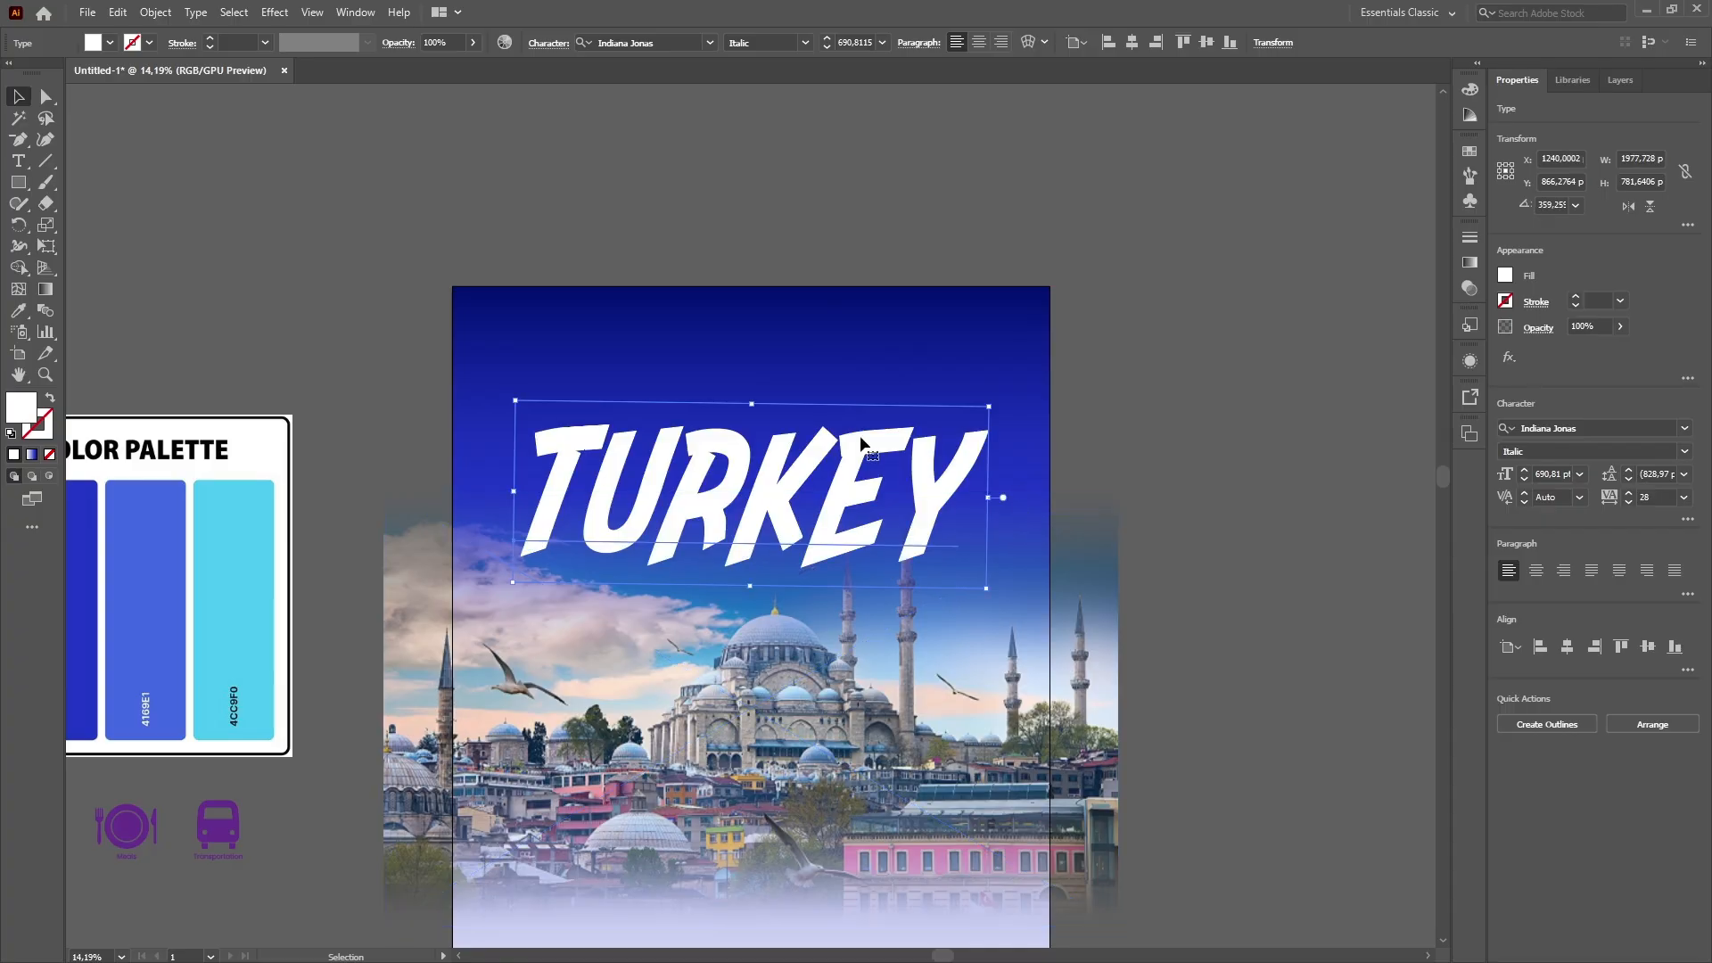
Add an Explore text above the artboard at about 145 pt, and deselect it.
left_click(858, 347)
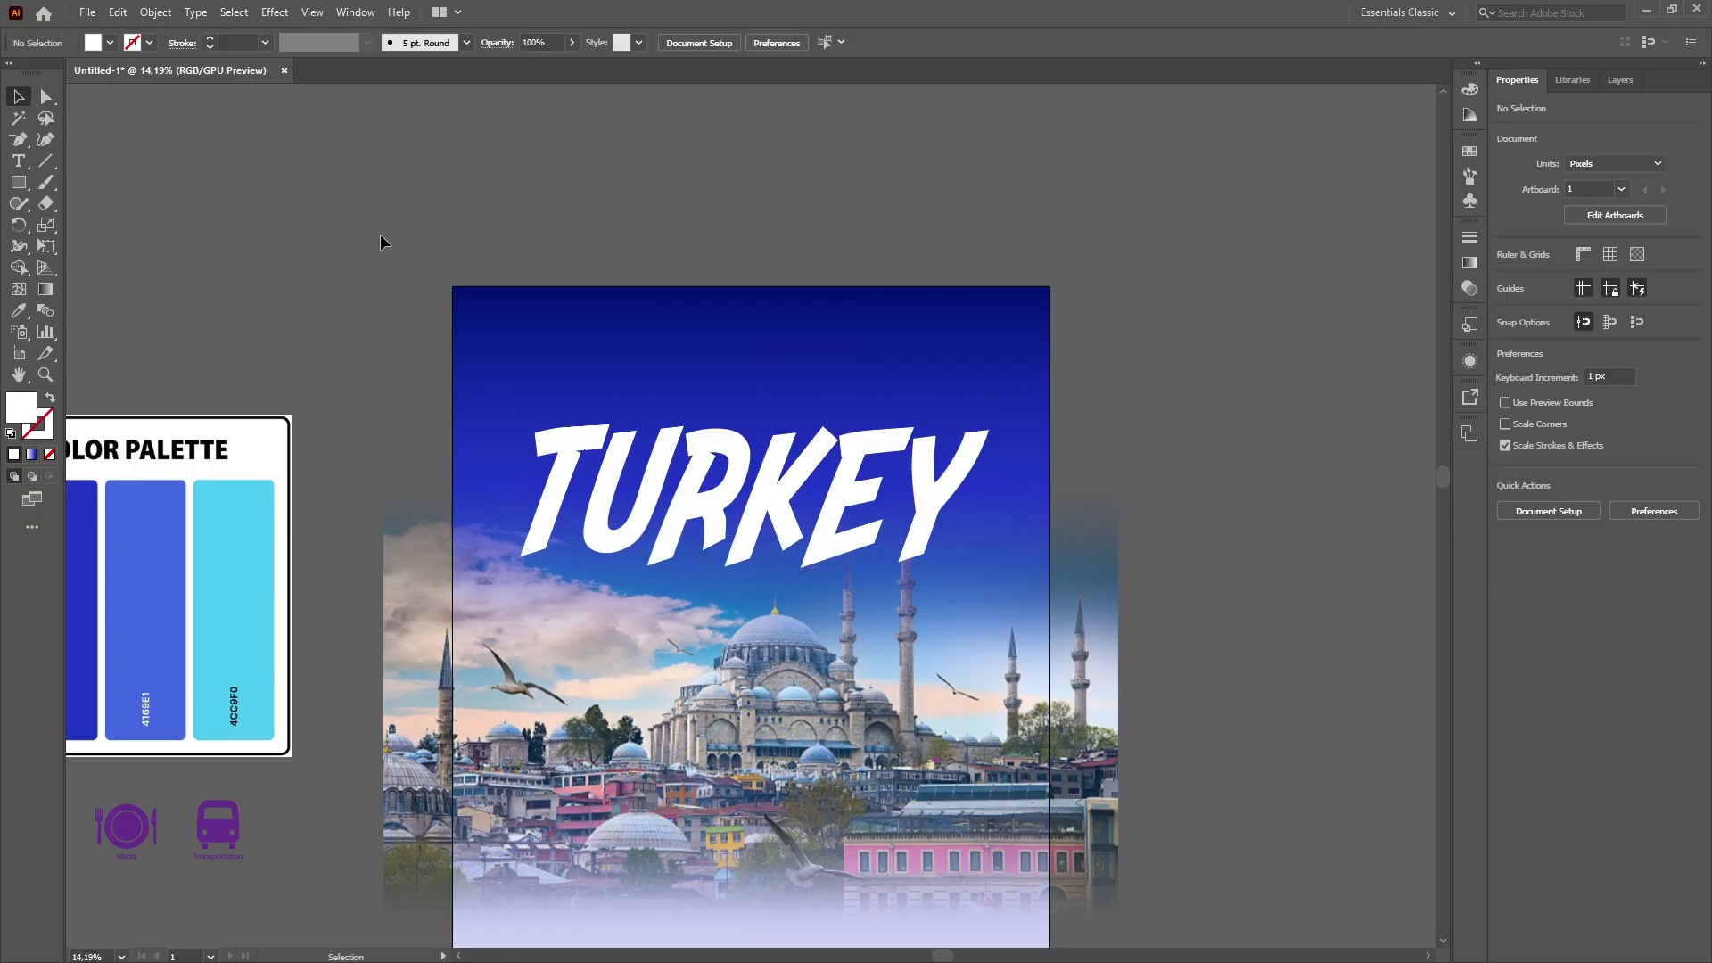
left_click(19, 162)
left_click(532, 206)
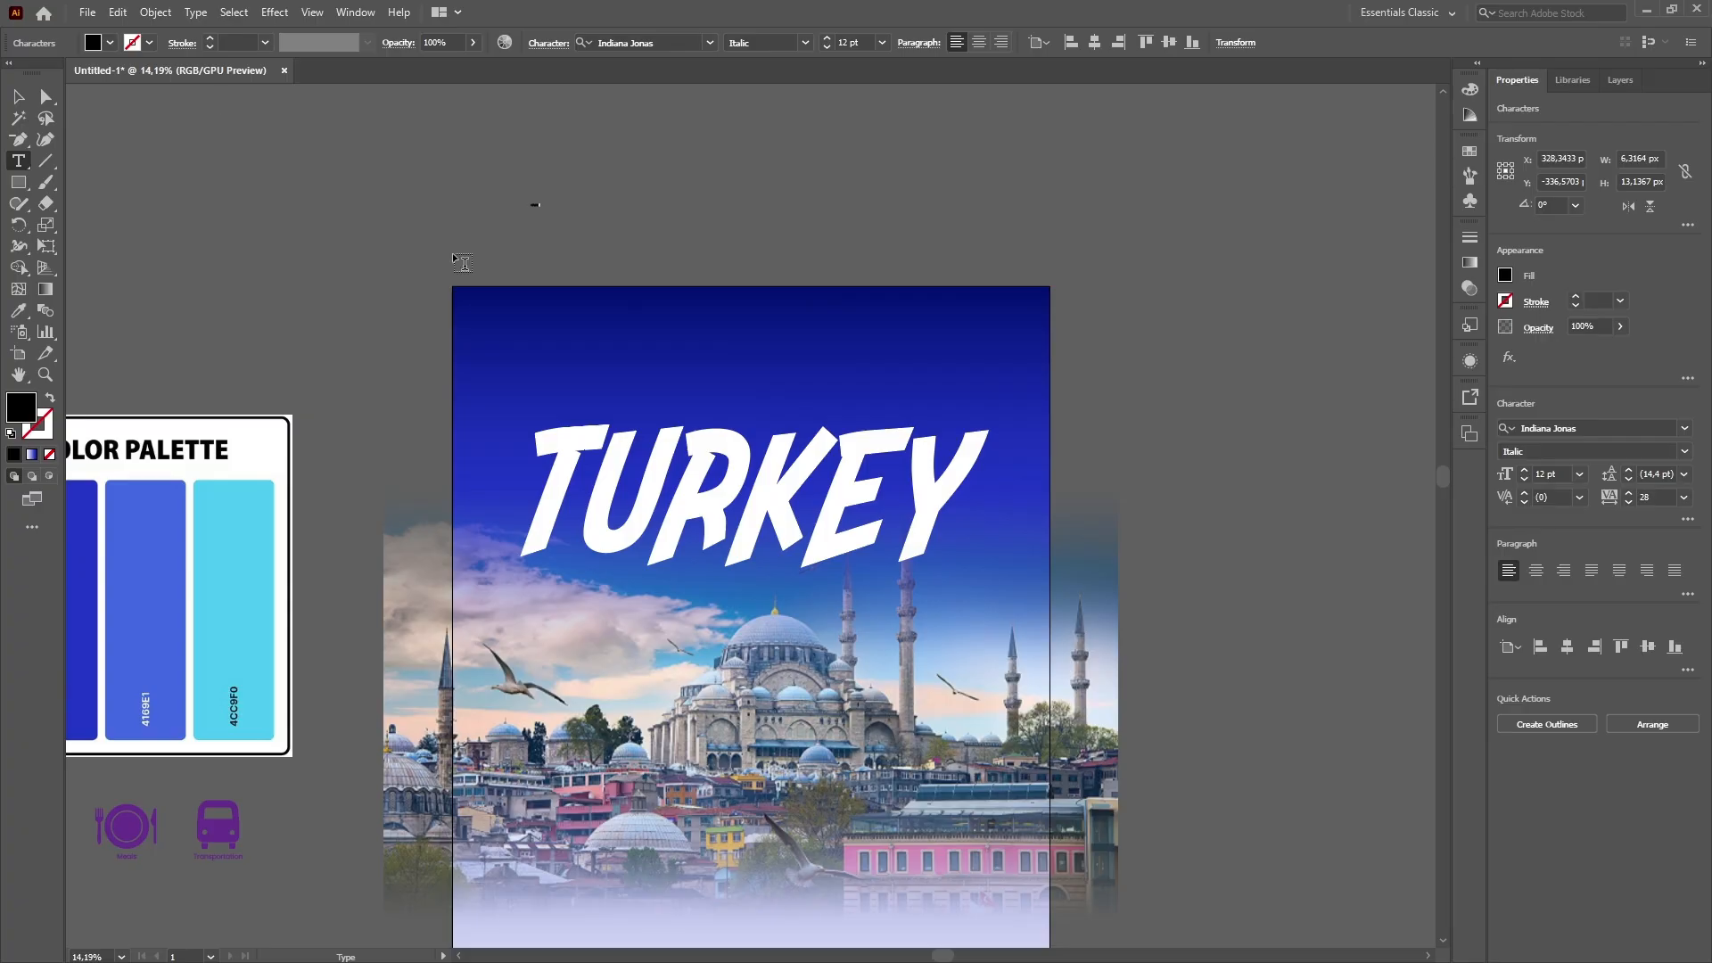
type("EXPLORE")
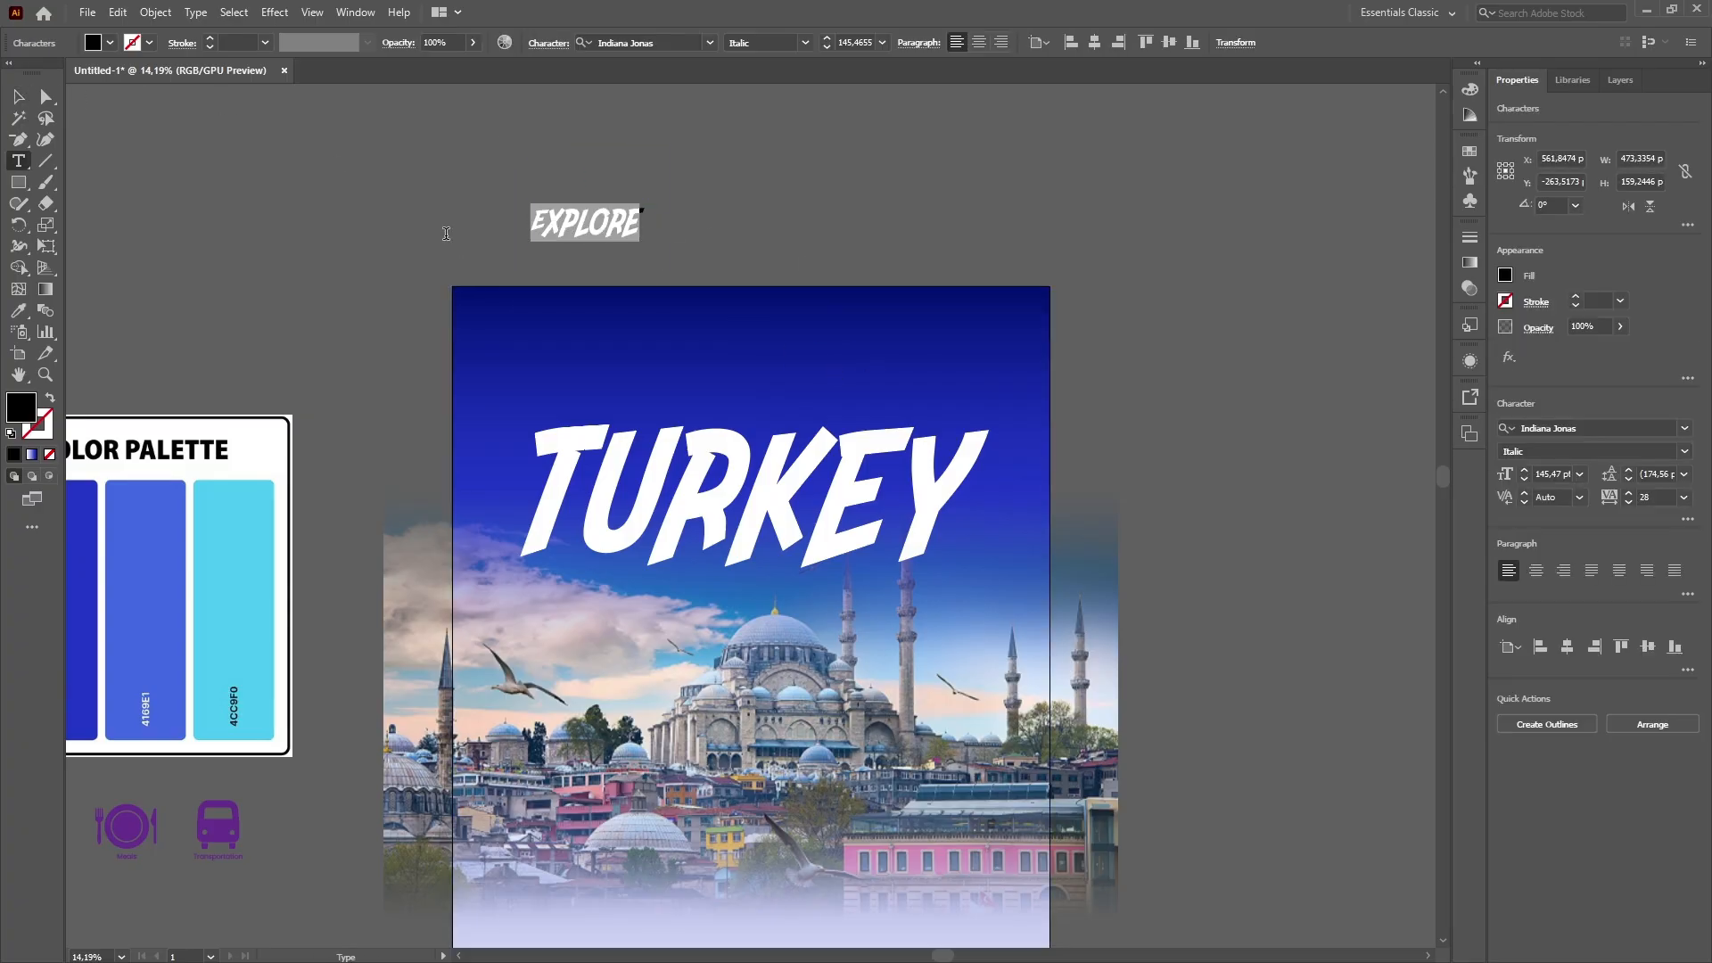
key("Escape")
left_click(814, 237)
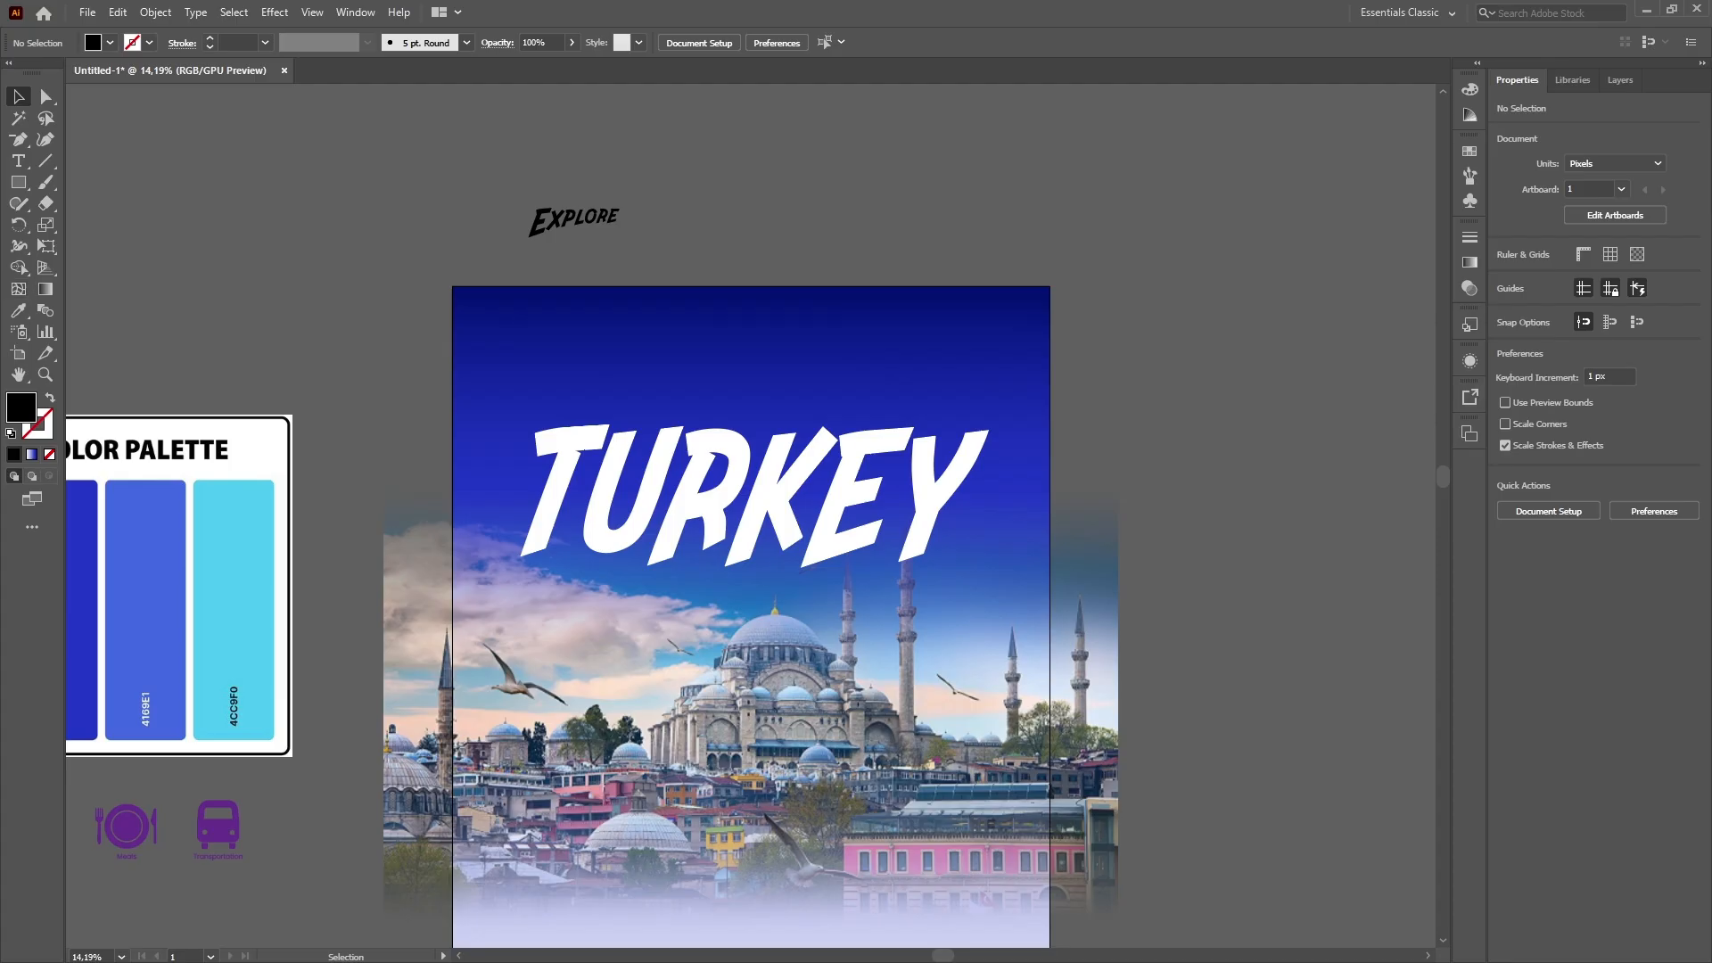
Set the Explore text's font to Bell MT Italic.
left_click(575, 220)
left_click(1593, 428)
type("bell mt")
left_click(1409, 570)
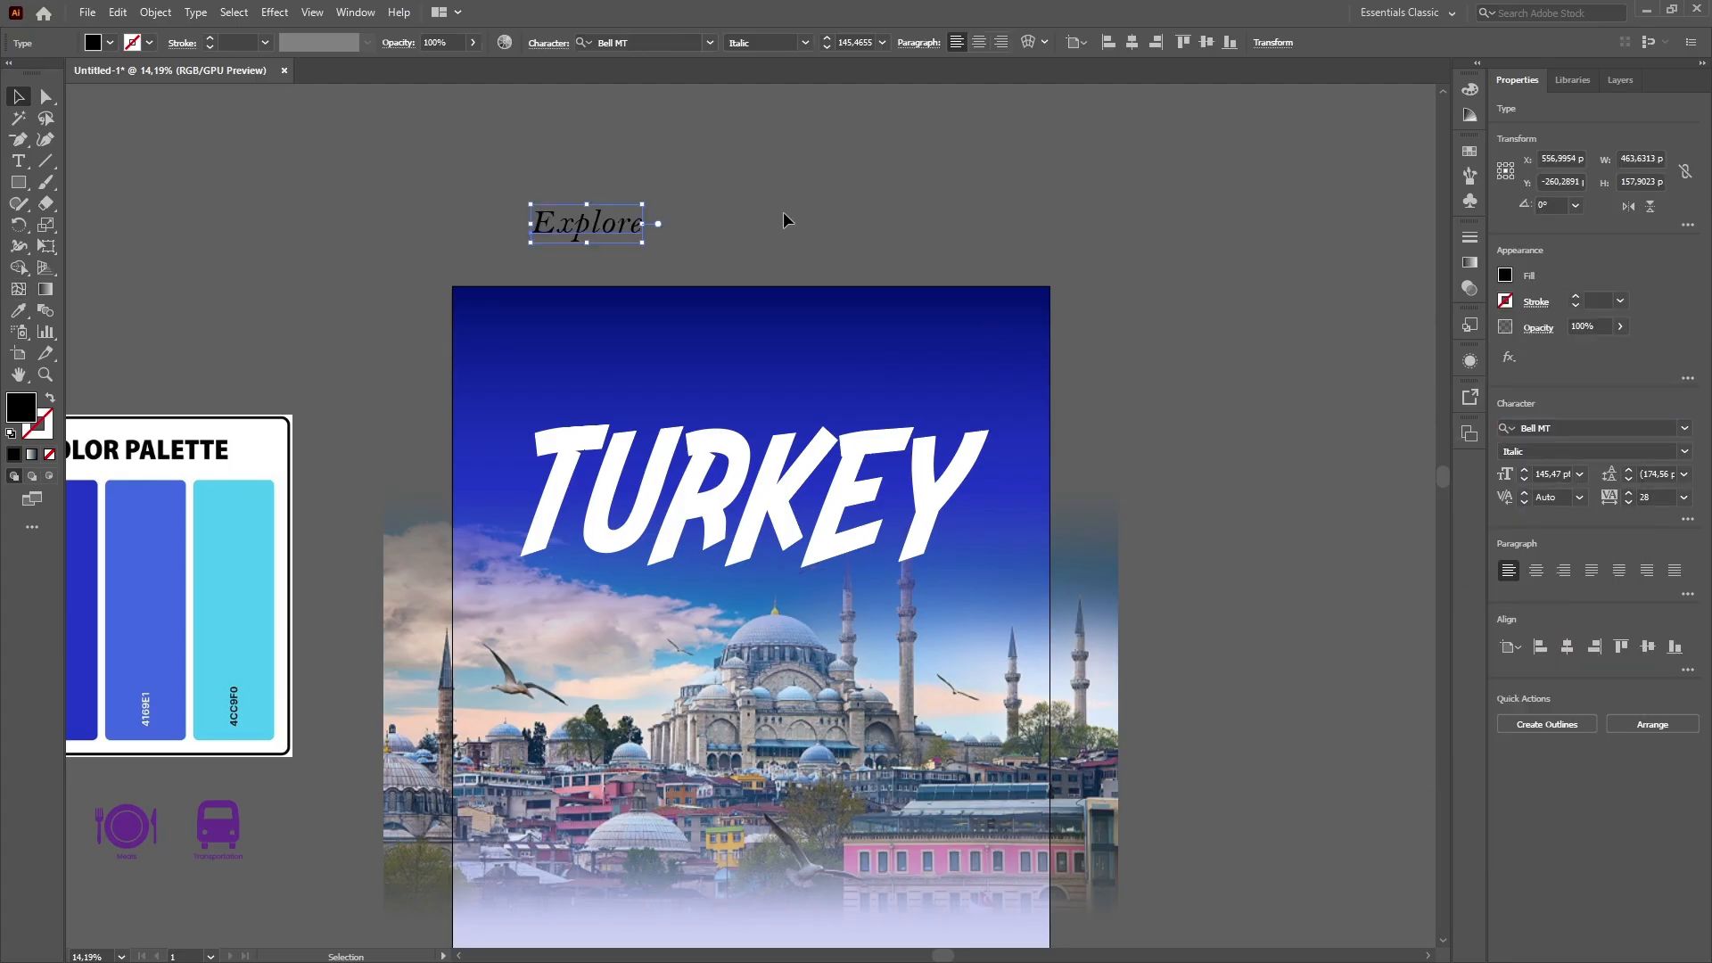
left_click(784, 218)
left_click(598, 233)
left_click(758, 223)
left_click(602, 228)
Browse the installed fonts, previewing alternatives on the Explore text.
left_click(1685, 428)
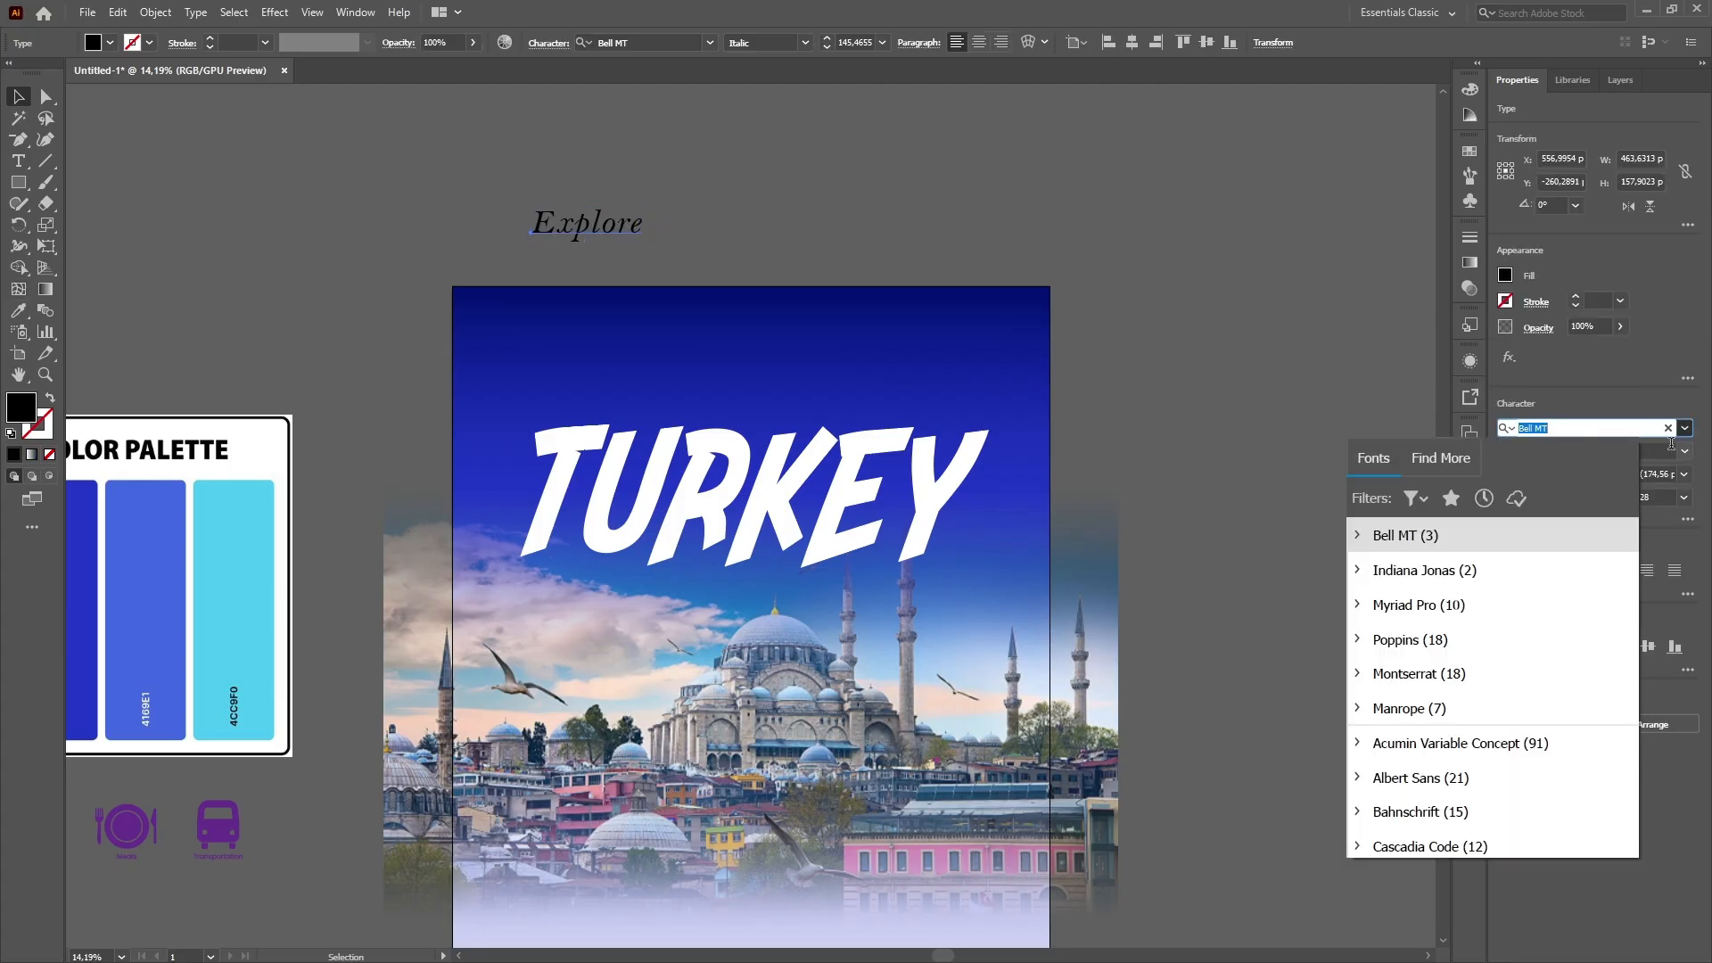
scroll(1476, 642, "down", 4)
scroll(1463, 705, "down", 2)
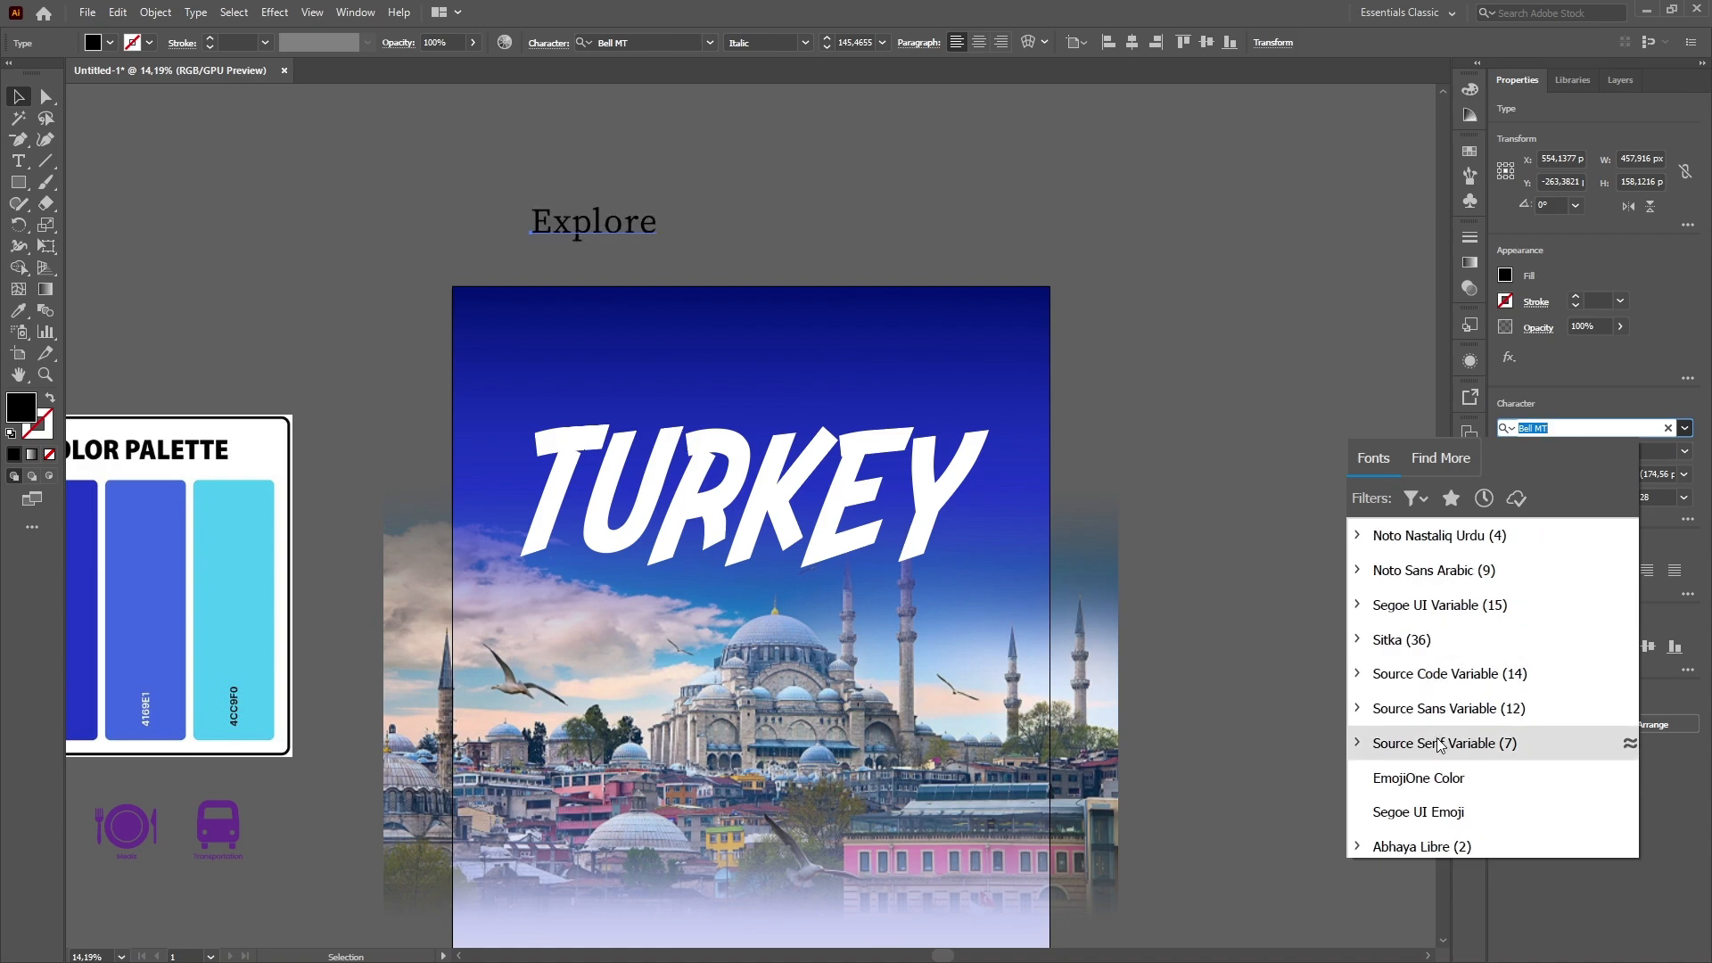
scroll(1454, 718, "down", 2)
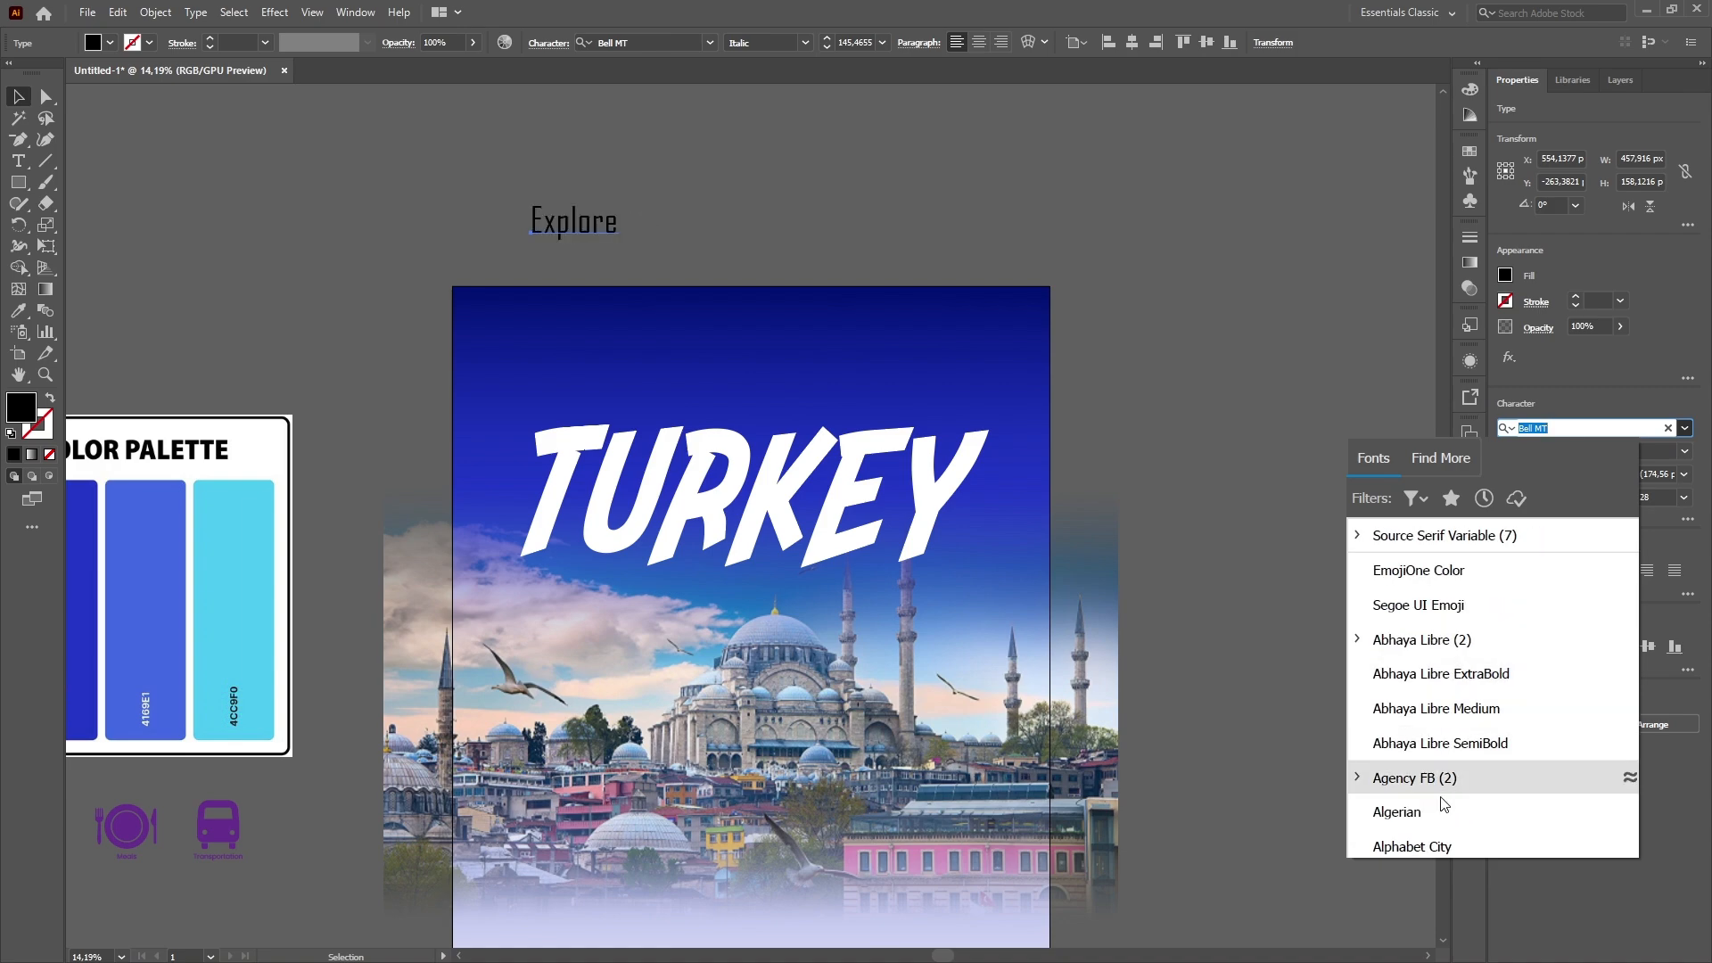
scroll(1449, 767, "down", 4)
scroll(1455, 732, "down", 5)
scroll(1457, 732, "up", 3)
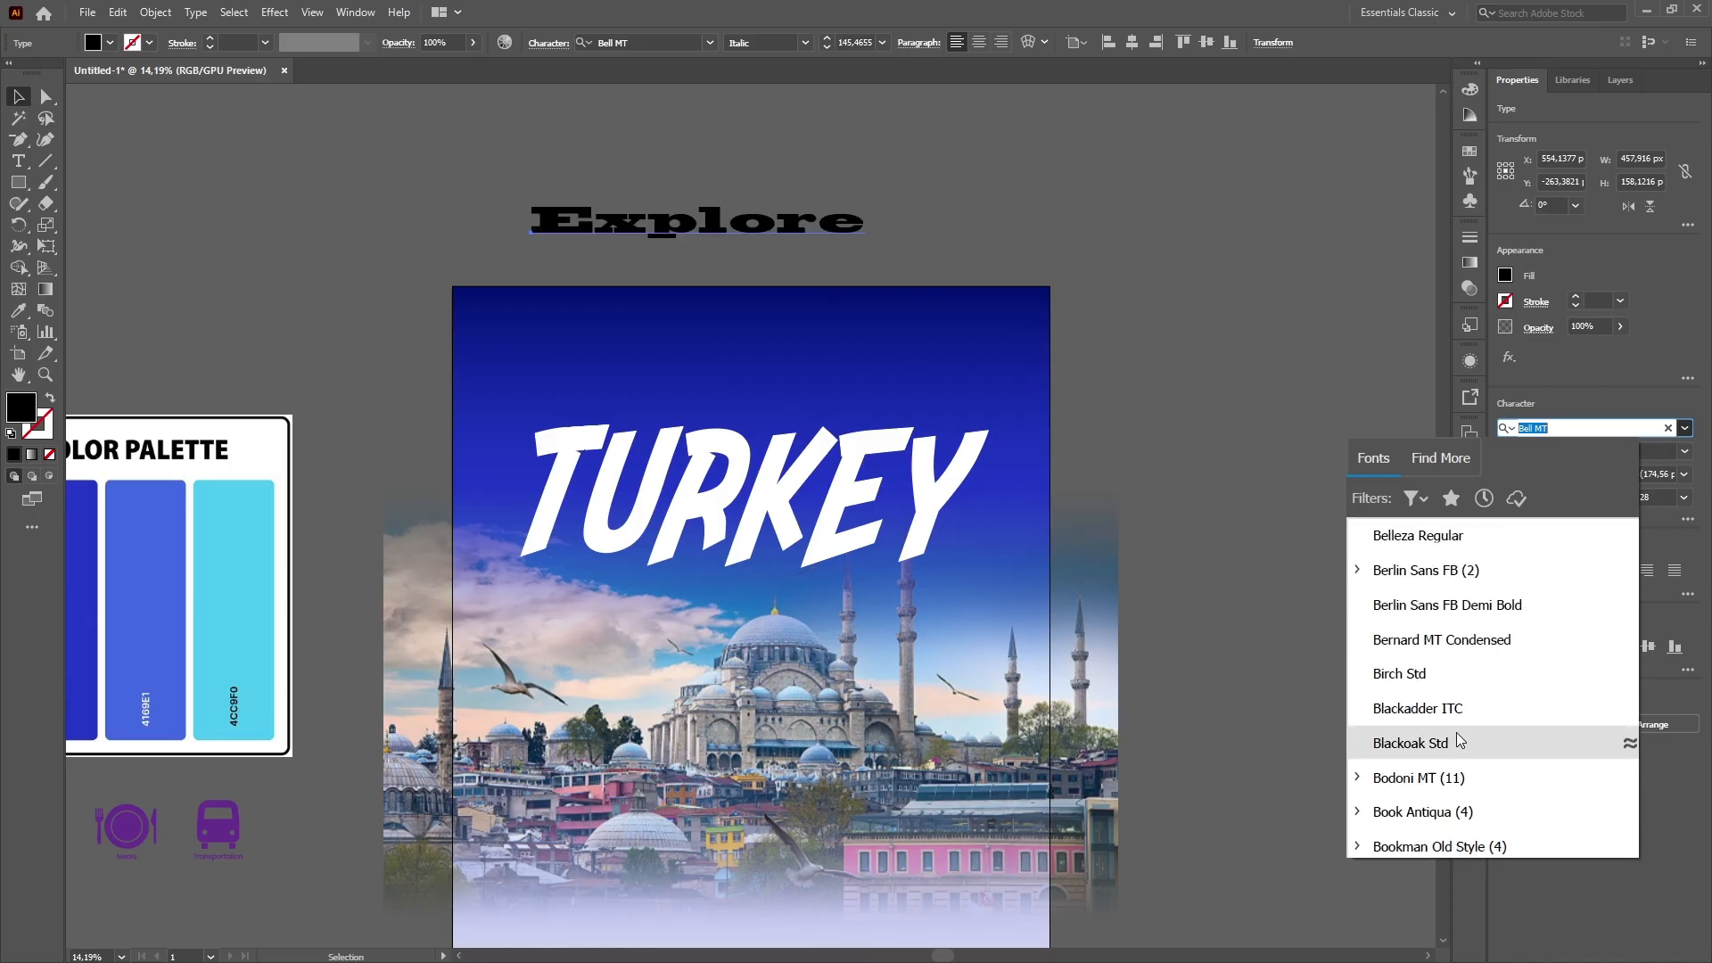
left_click(1441, 607)
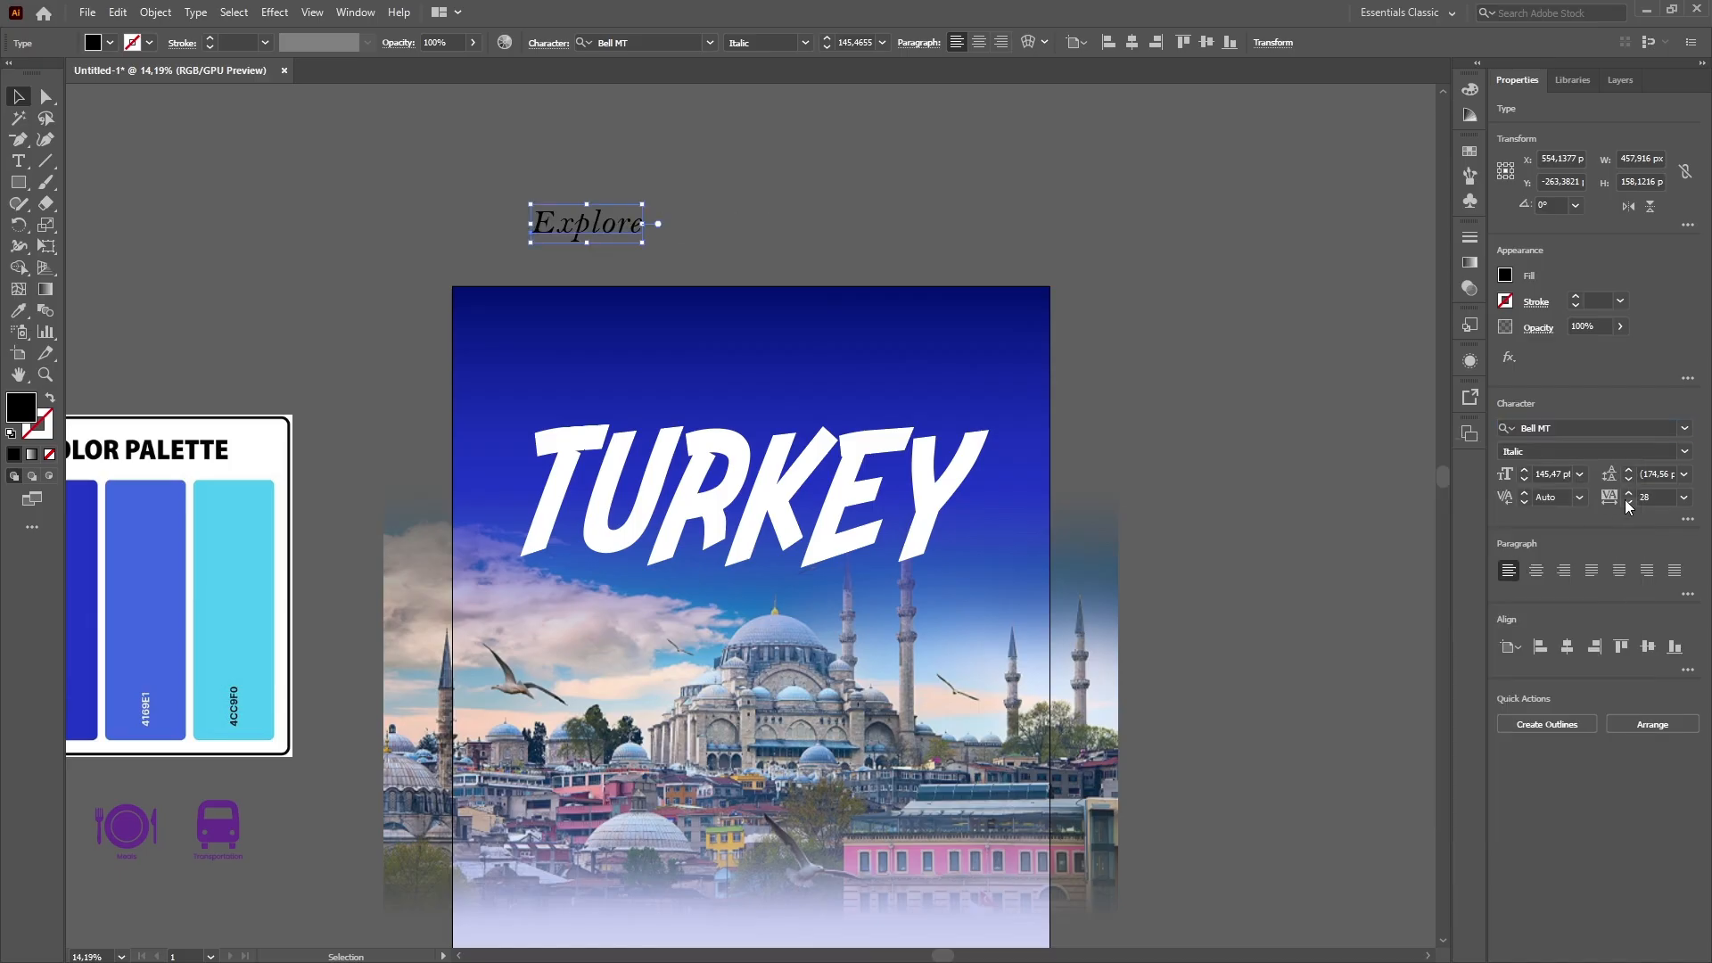
Set the Explore text's tracking to 0 and its font style to Italic, and deselect it.
scroll(1637, 497, "down", 9)
left_click(810, 148)
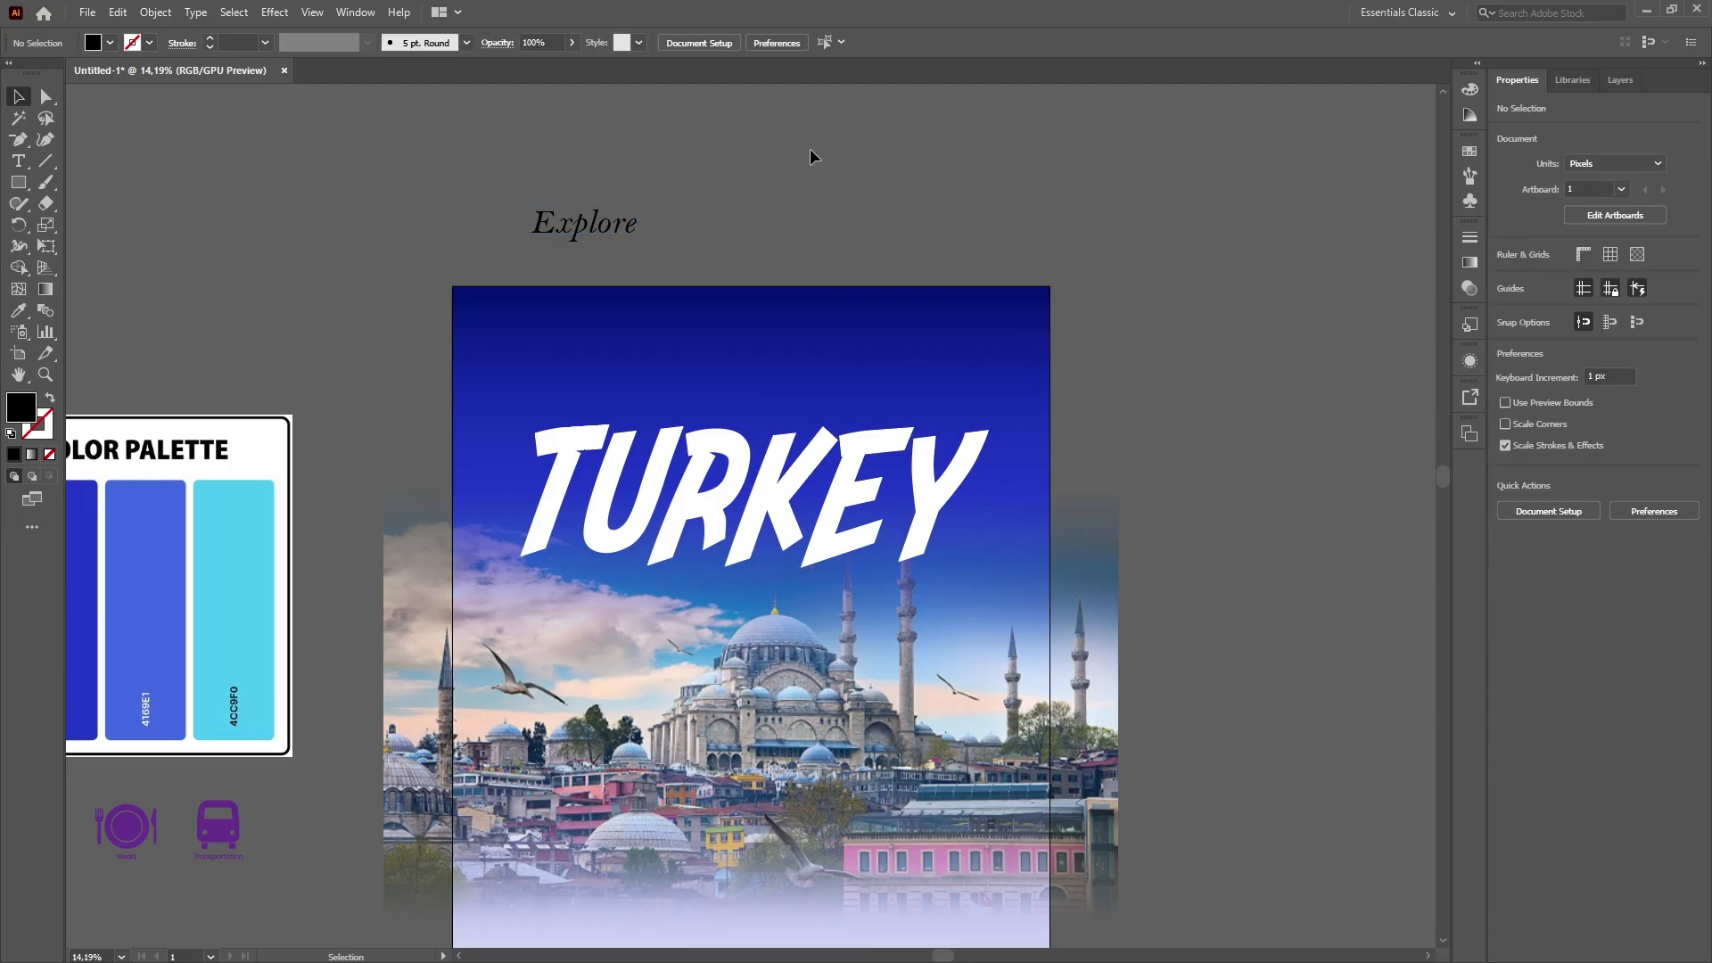
left_click(612, 223)
left_click(1685, 430)
left_click(1684, 432)
left_click(1684, 451)
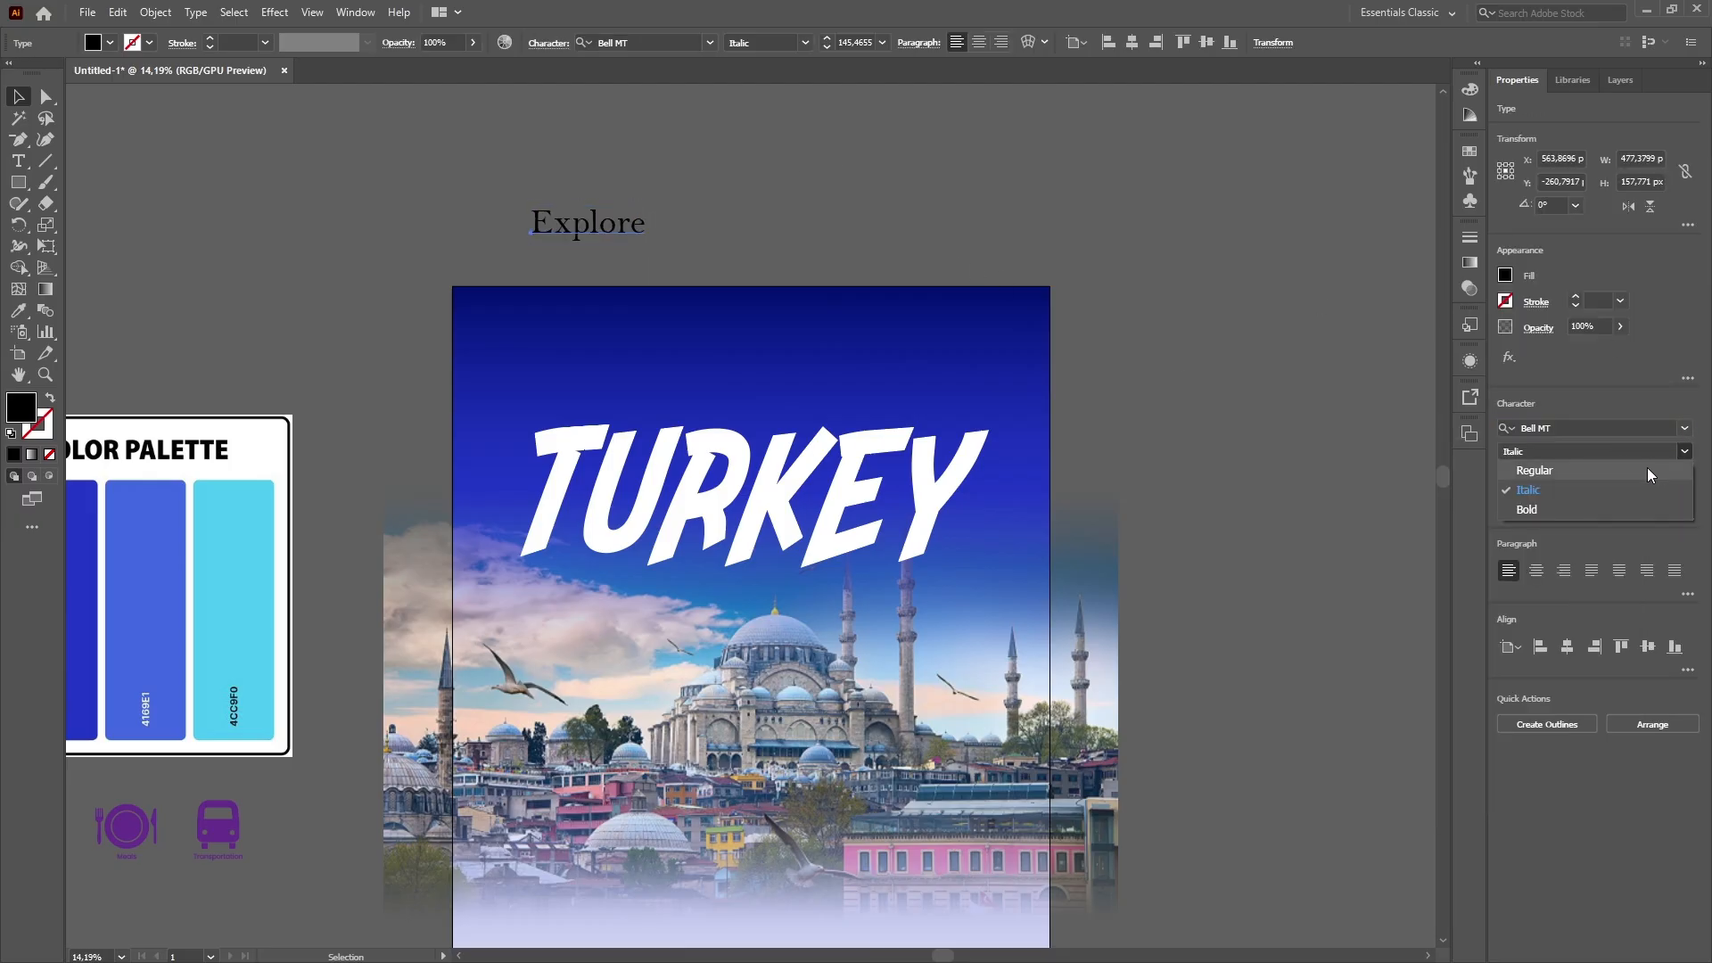
left_click(1644, 489)
left_click(751, 184)
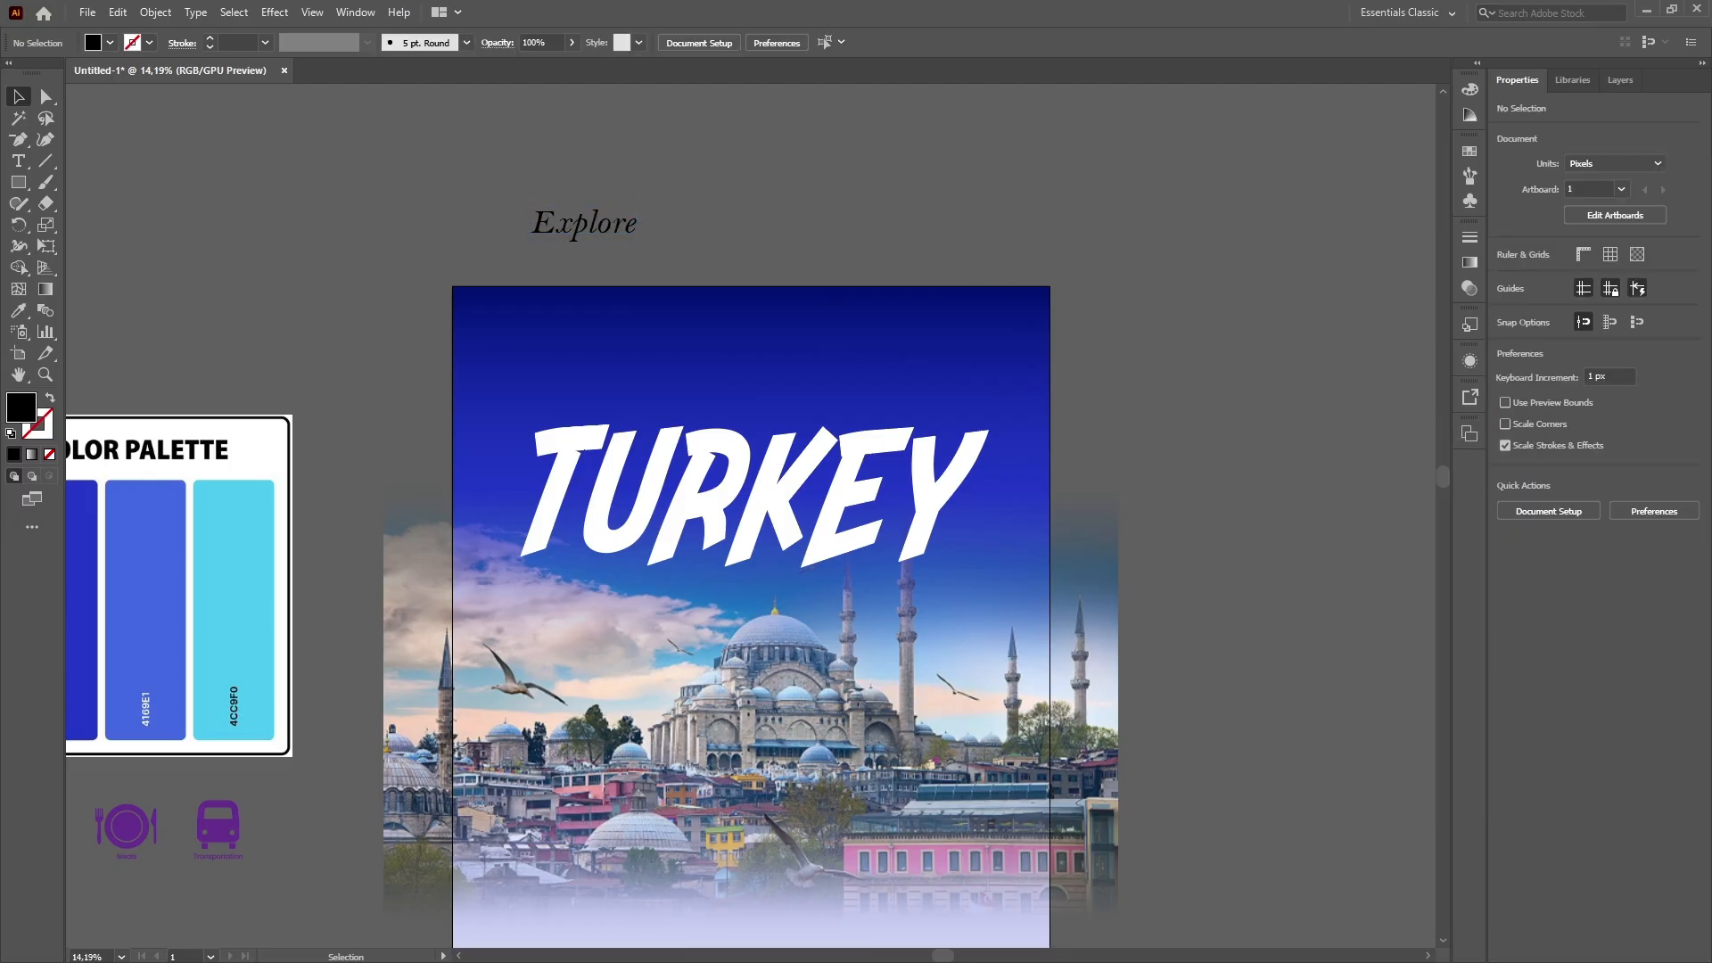
Change the Explore text's font to Californian FB Italic, and deselect it.
left_click(584, 222)
left_click(1685, 428)
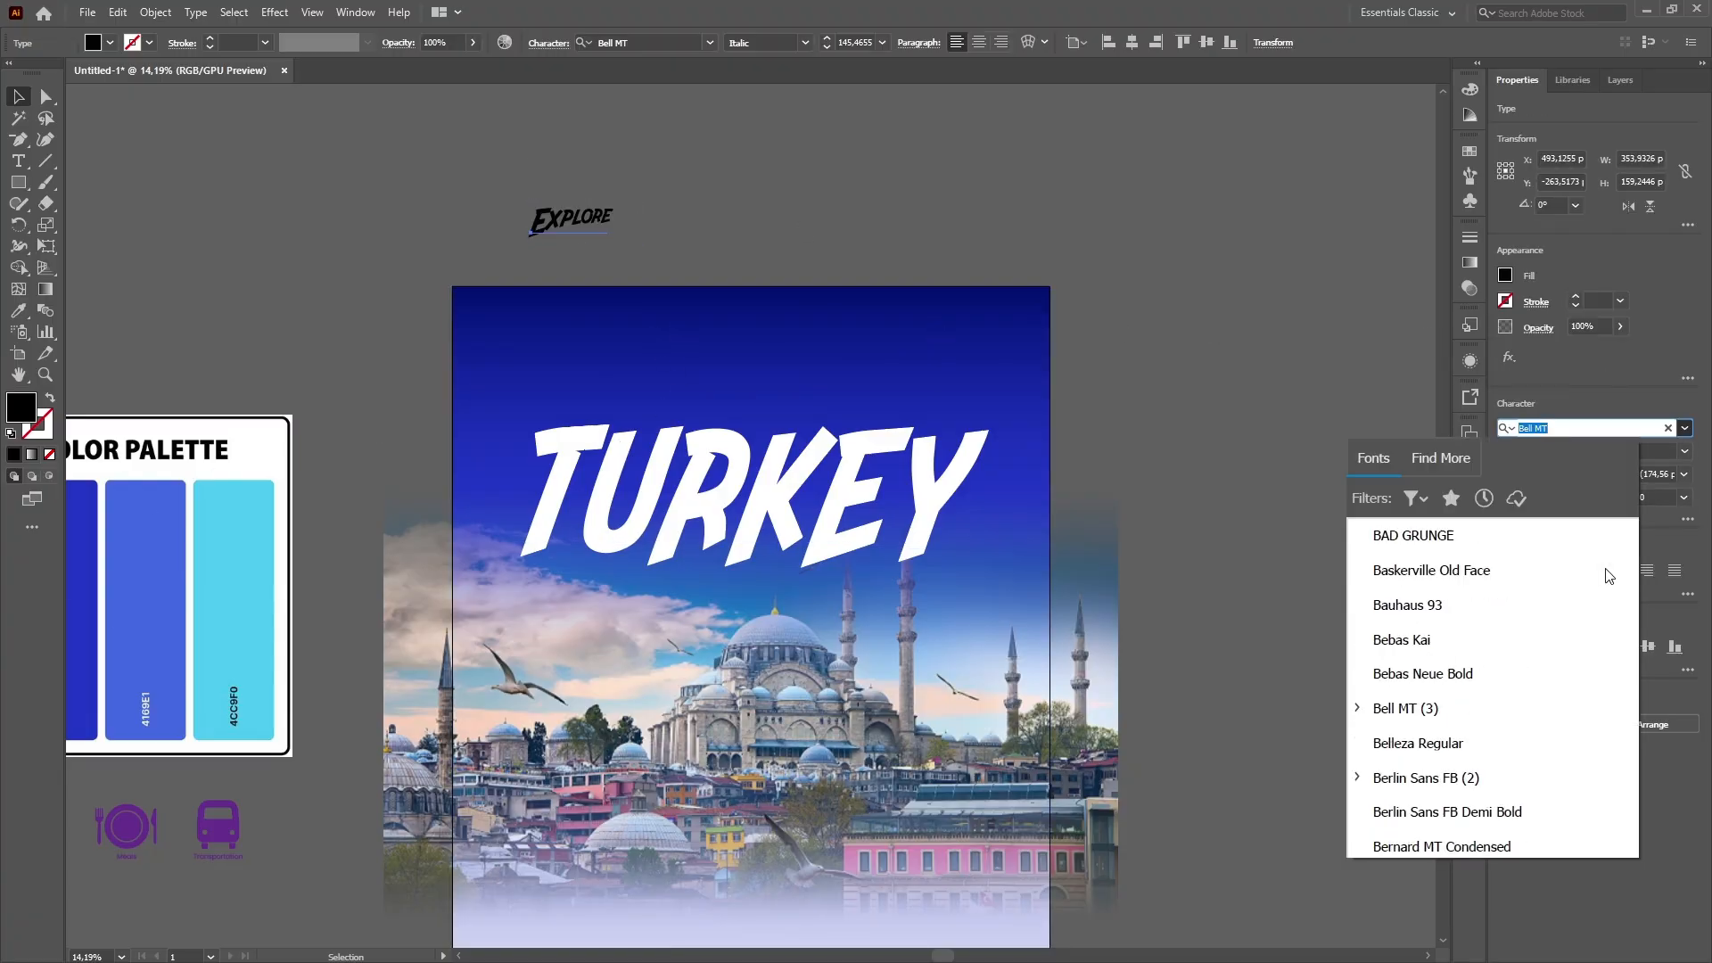
scroll(1475, 748, "down", 5)
scroll(1475, 747, "down", 3)
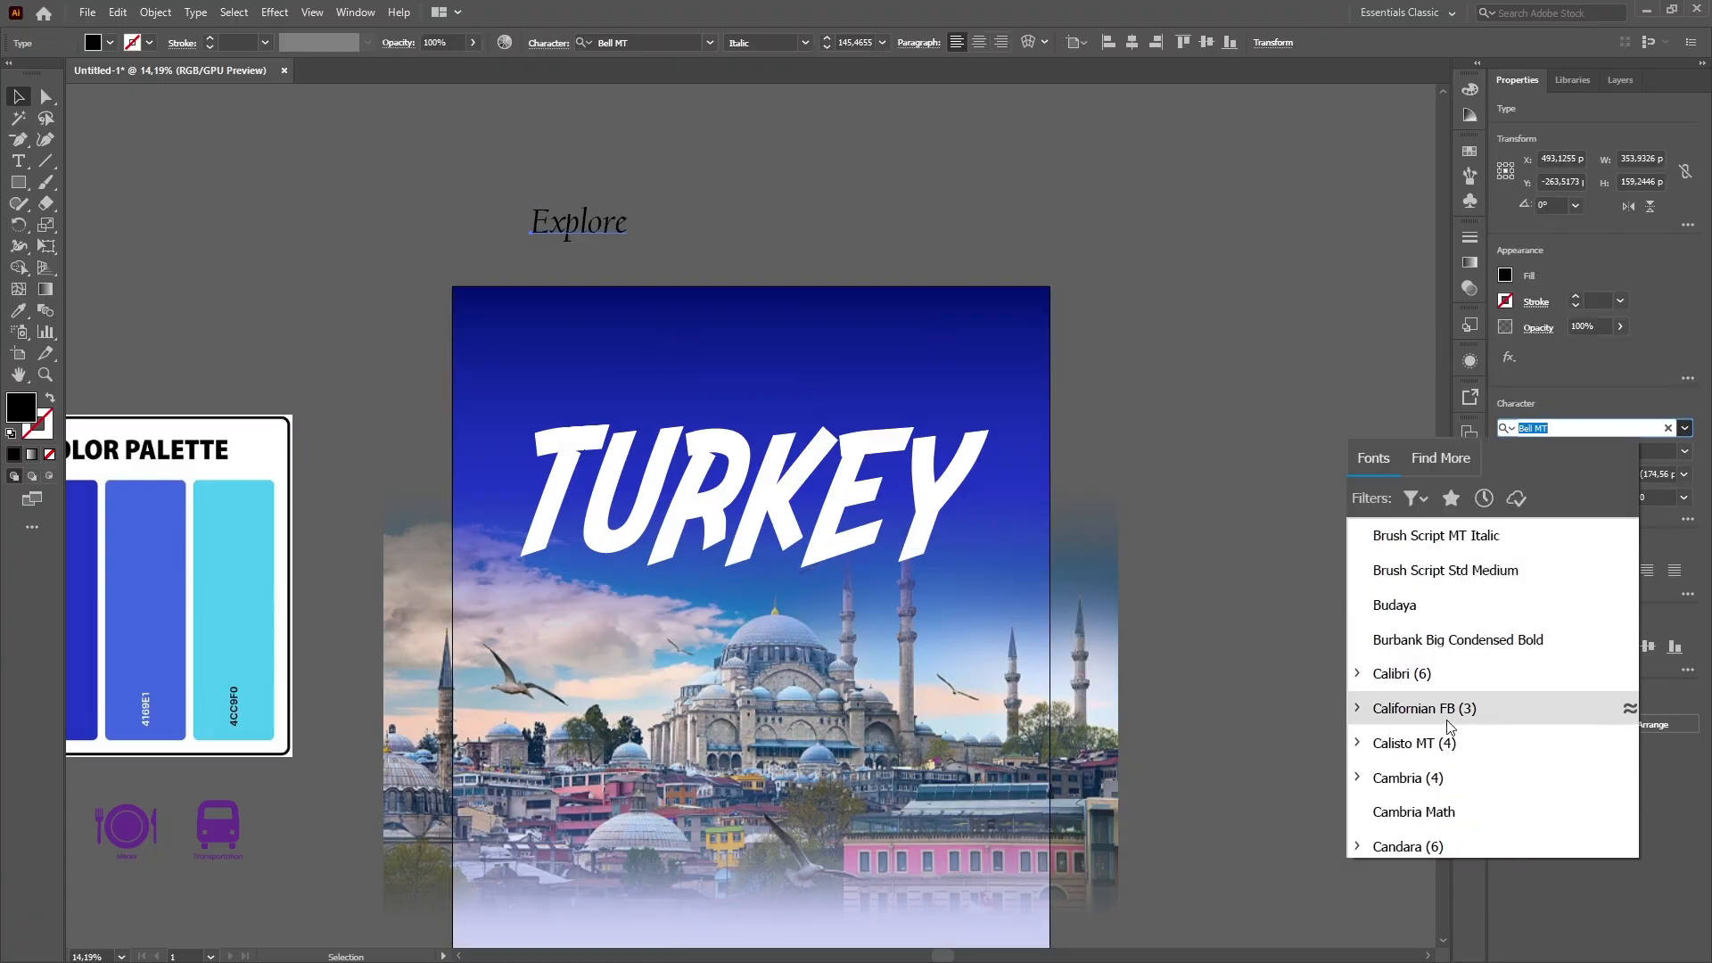
left_click(1444, 707)
left_click(792, 185)
Move the Explore text to just above the first letters of TURKEY and fill it with bright yellow.
left_click(544, 222)
key("ctrl+plus")
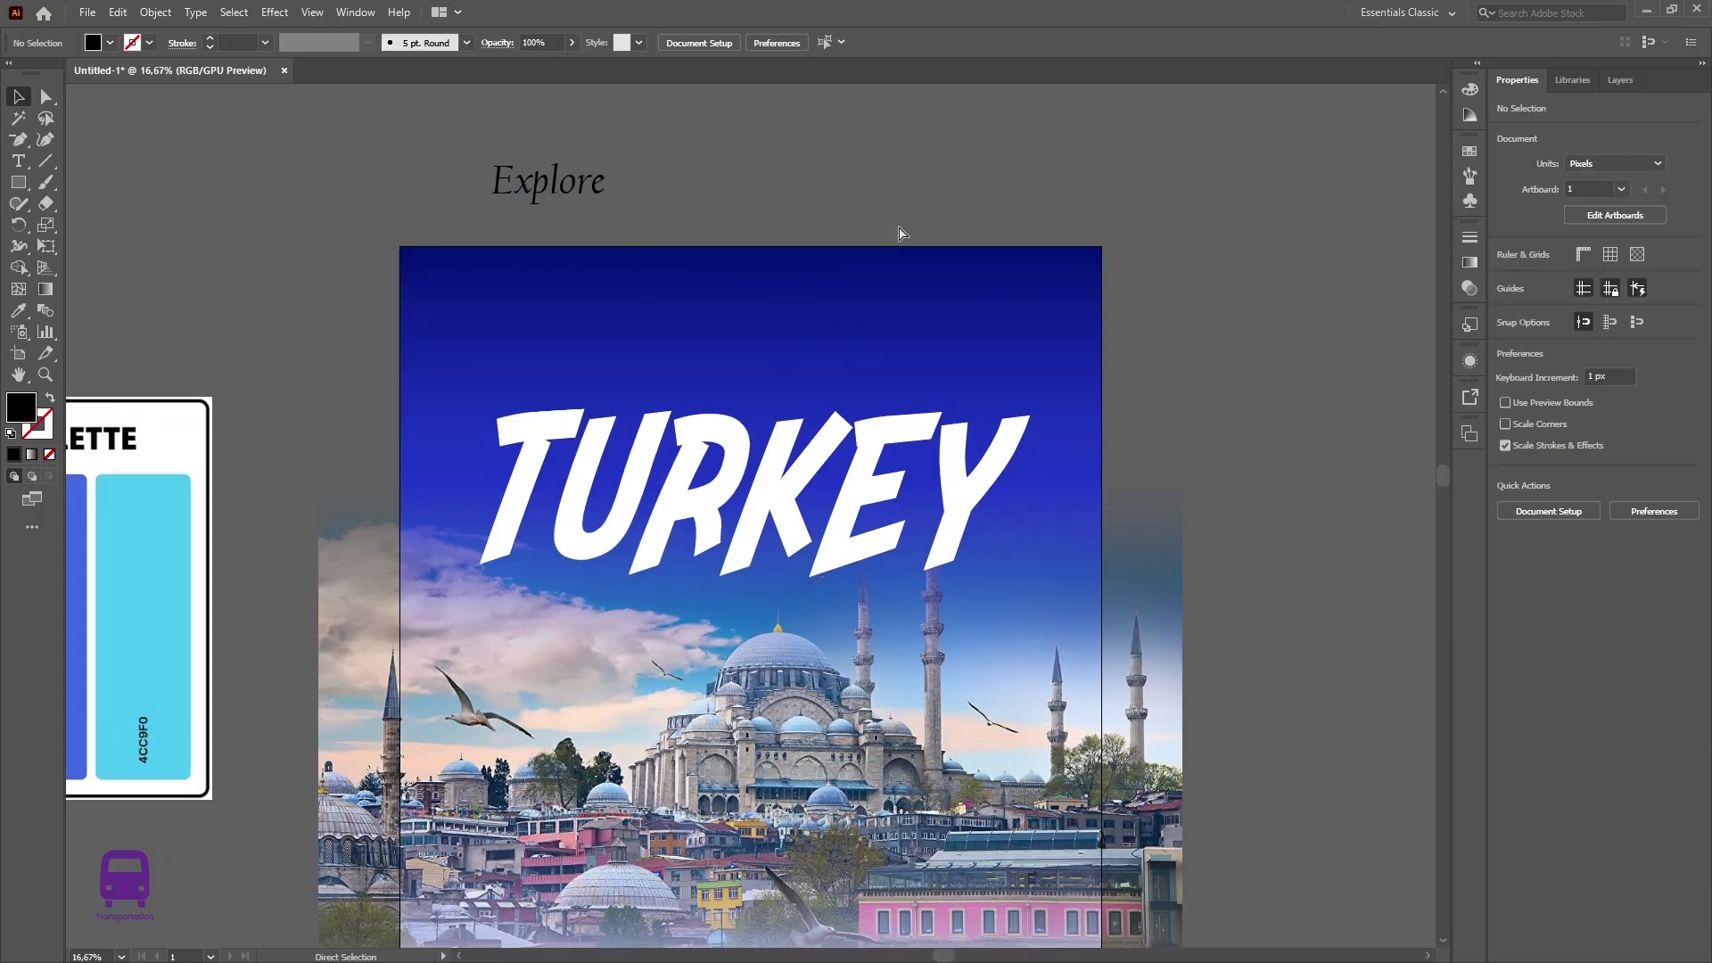
left_click_drag(577, 182, 637, 390)
left_click(1506, 276)
left_click(1373, 339)
left_click(939, 184)
scroll(939, 183, "down", 4)
scroll(939, 184, "up", 3)
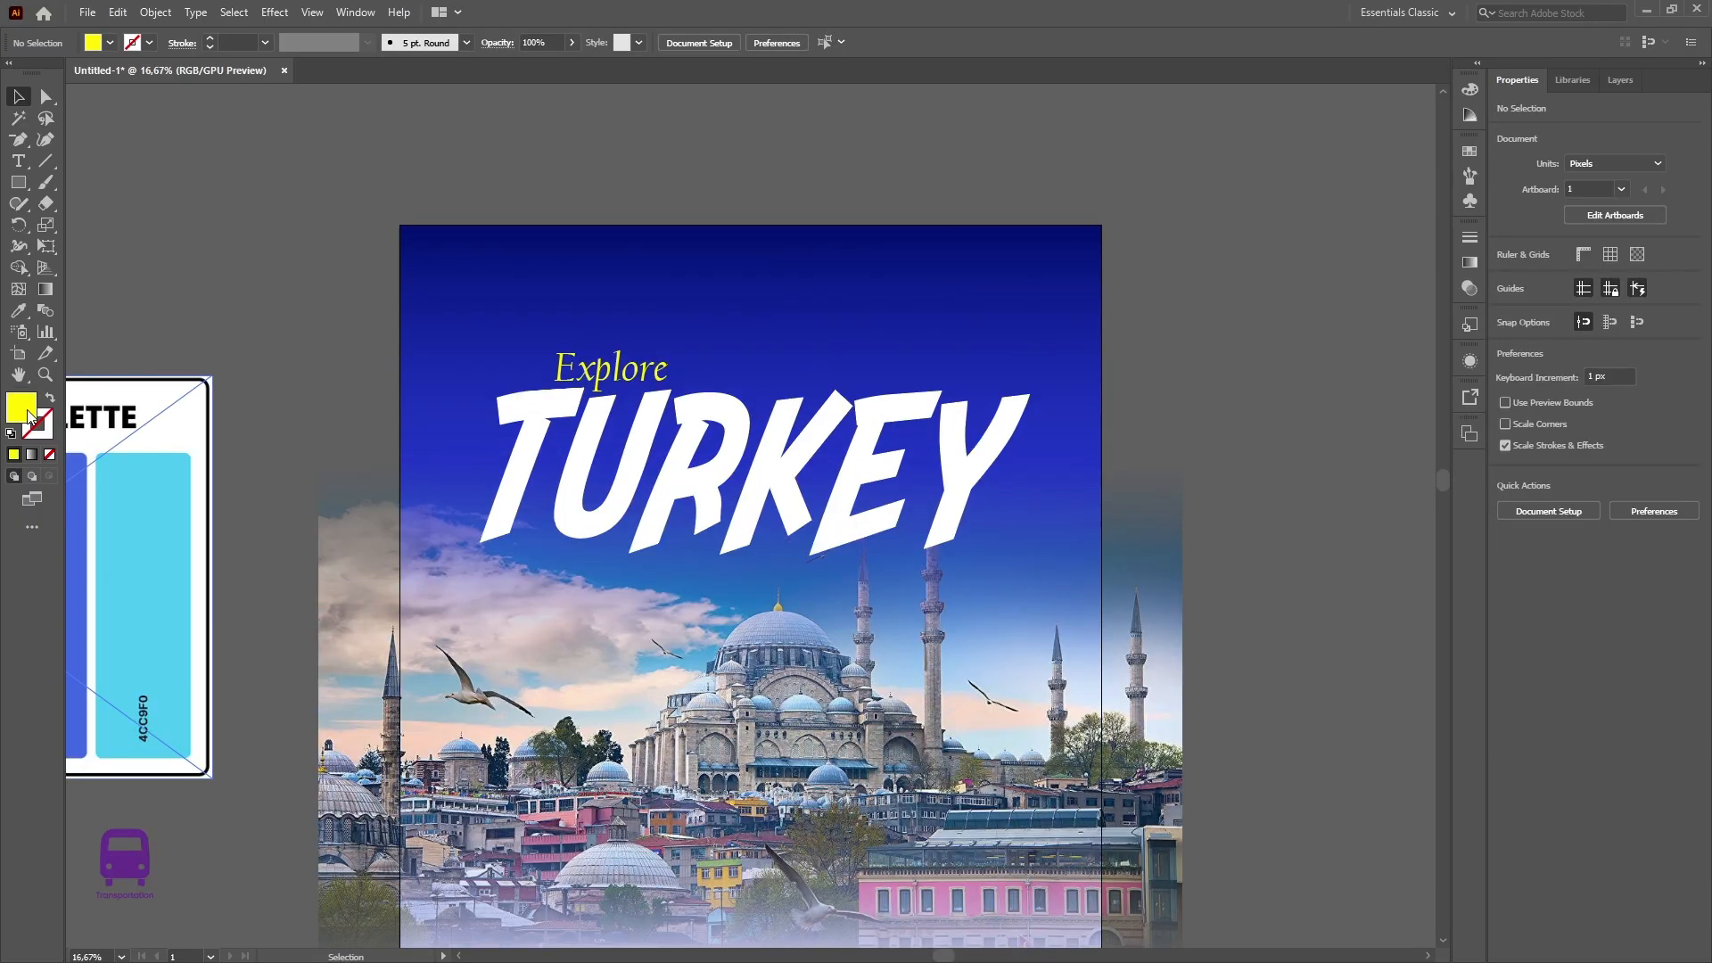
double_click(22, 408)
left_click_drag(802, 296, 1013, 270)
left_click_drag(1004, 338, 984, 313)
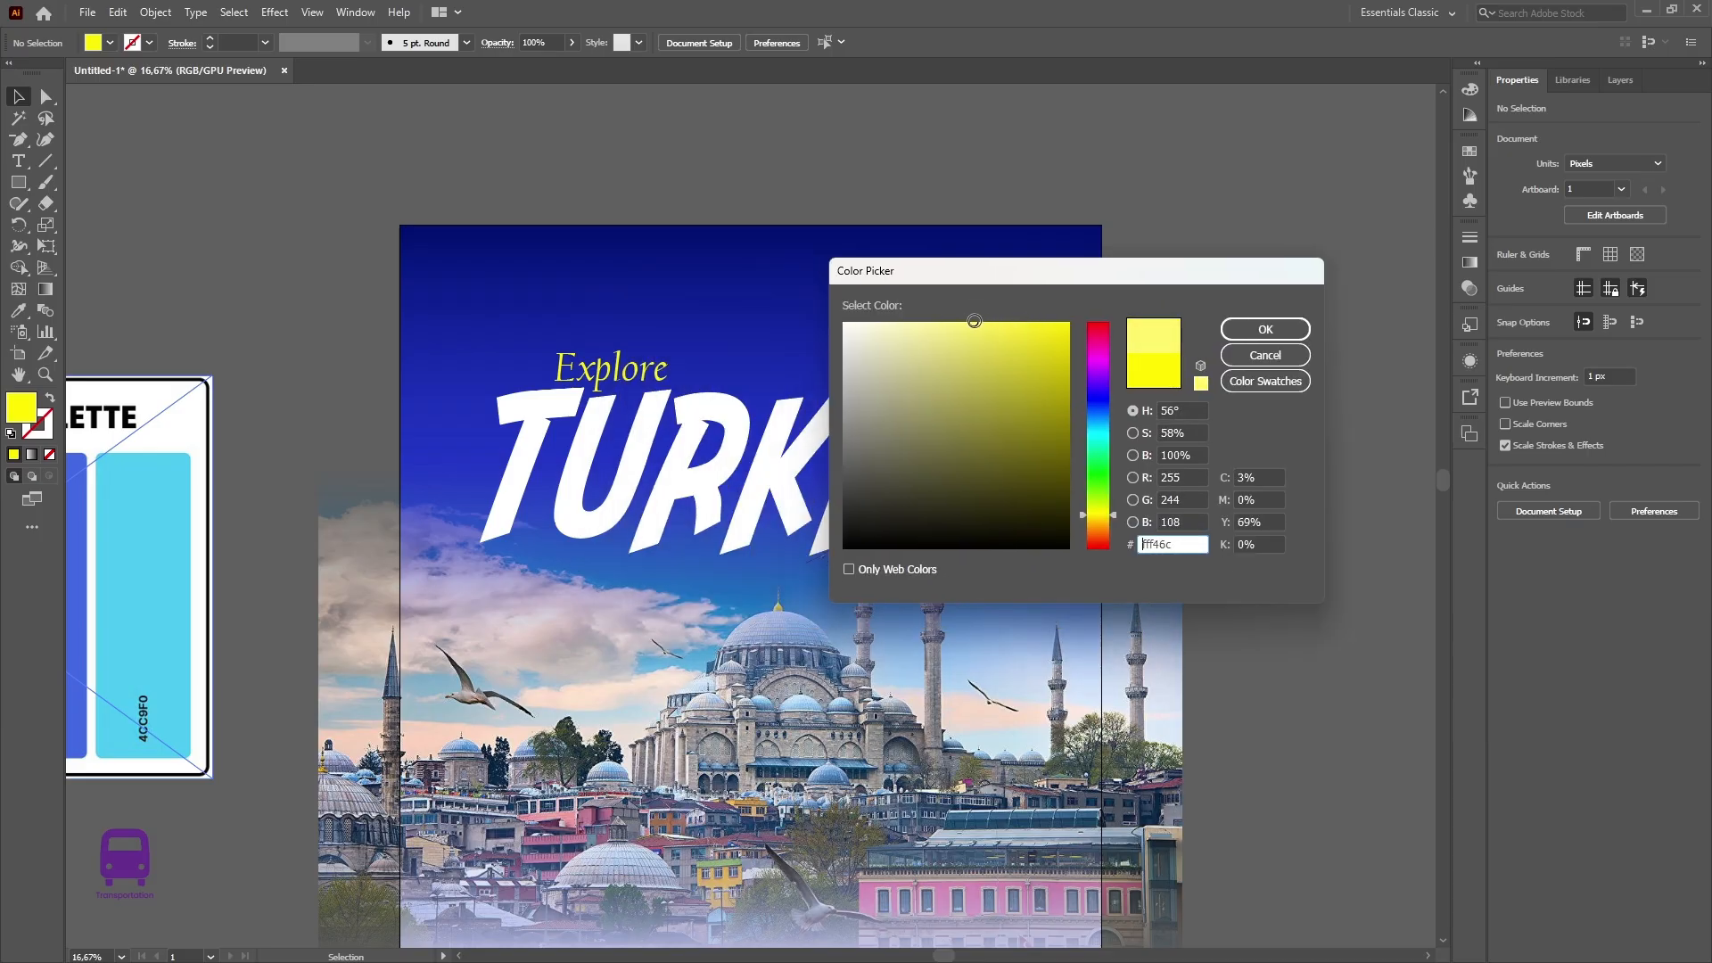
left_click(1256, 333)
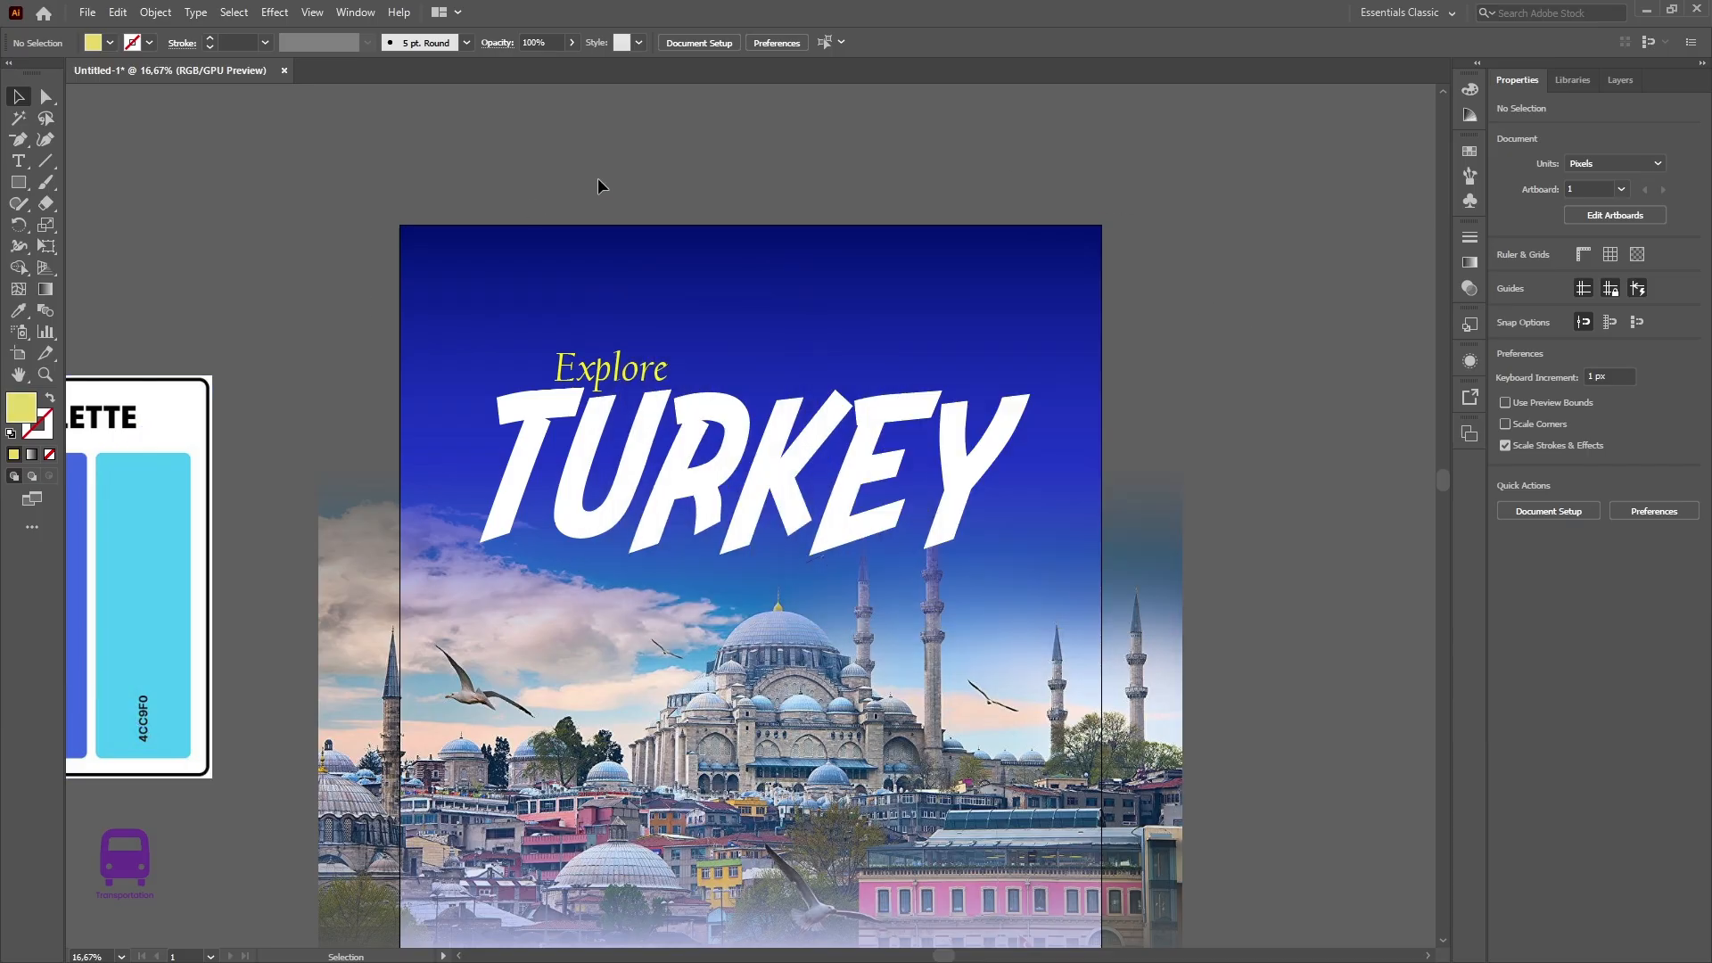
Recolor the Explore text with the darker yellow E2D103.
left_click(616, 370)
double_click(21, 408)
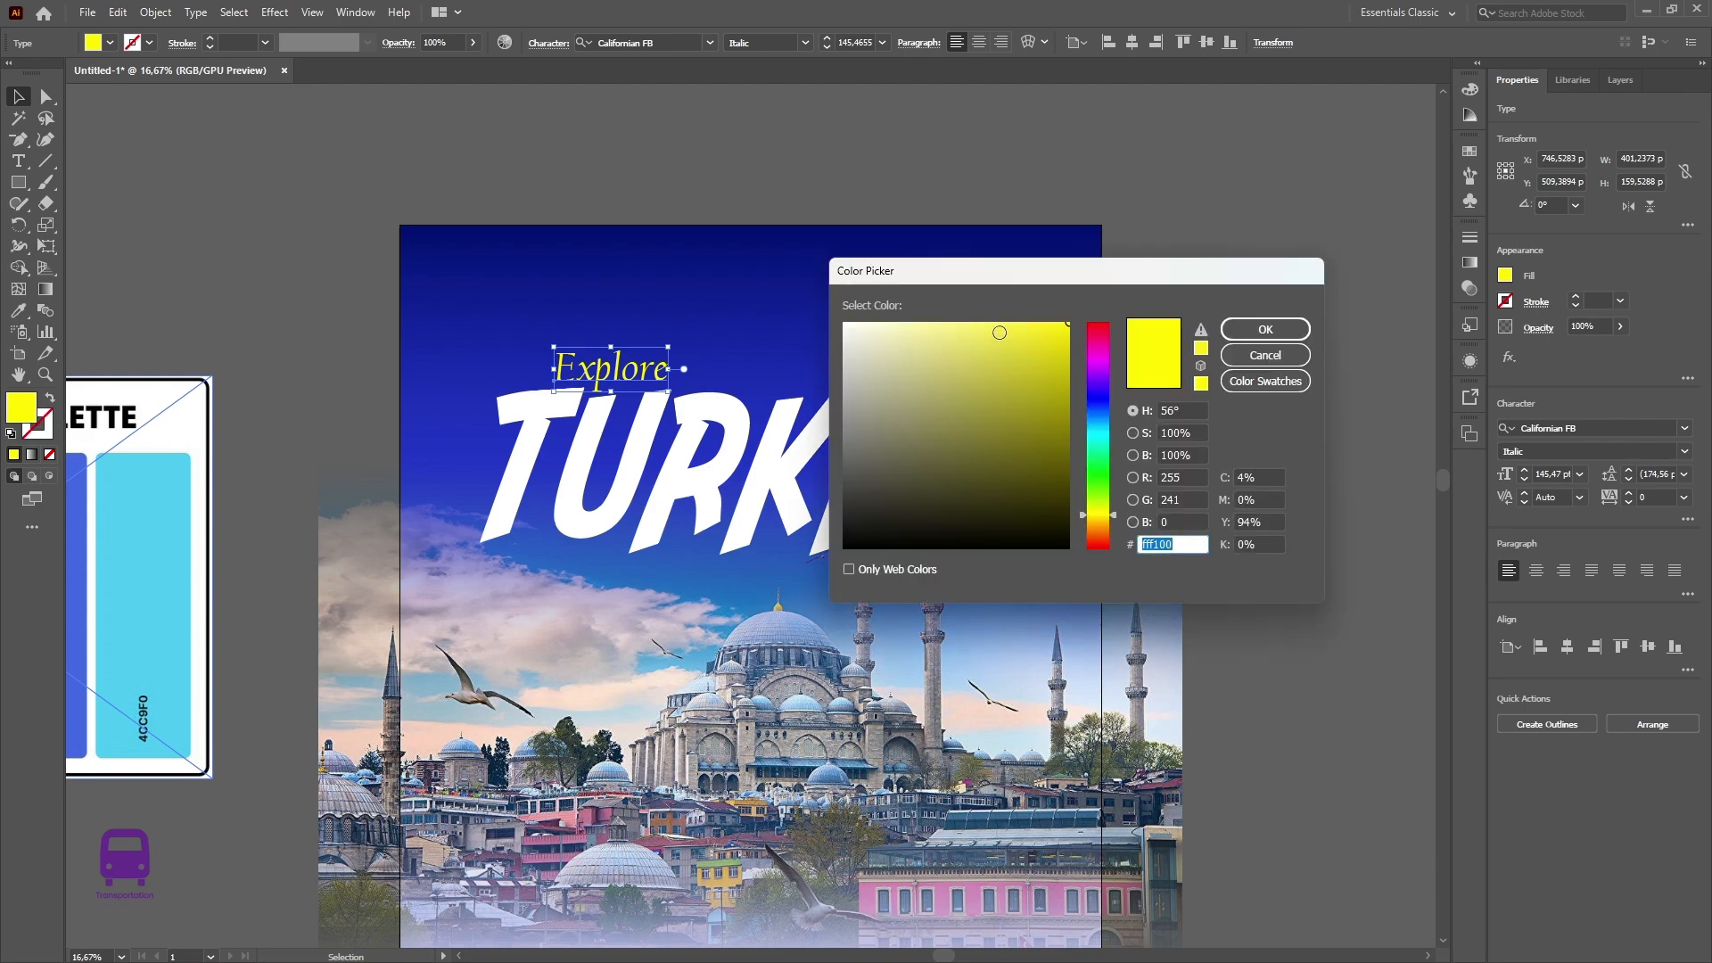
left_click(1068, 375)
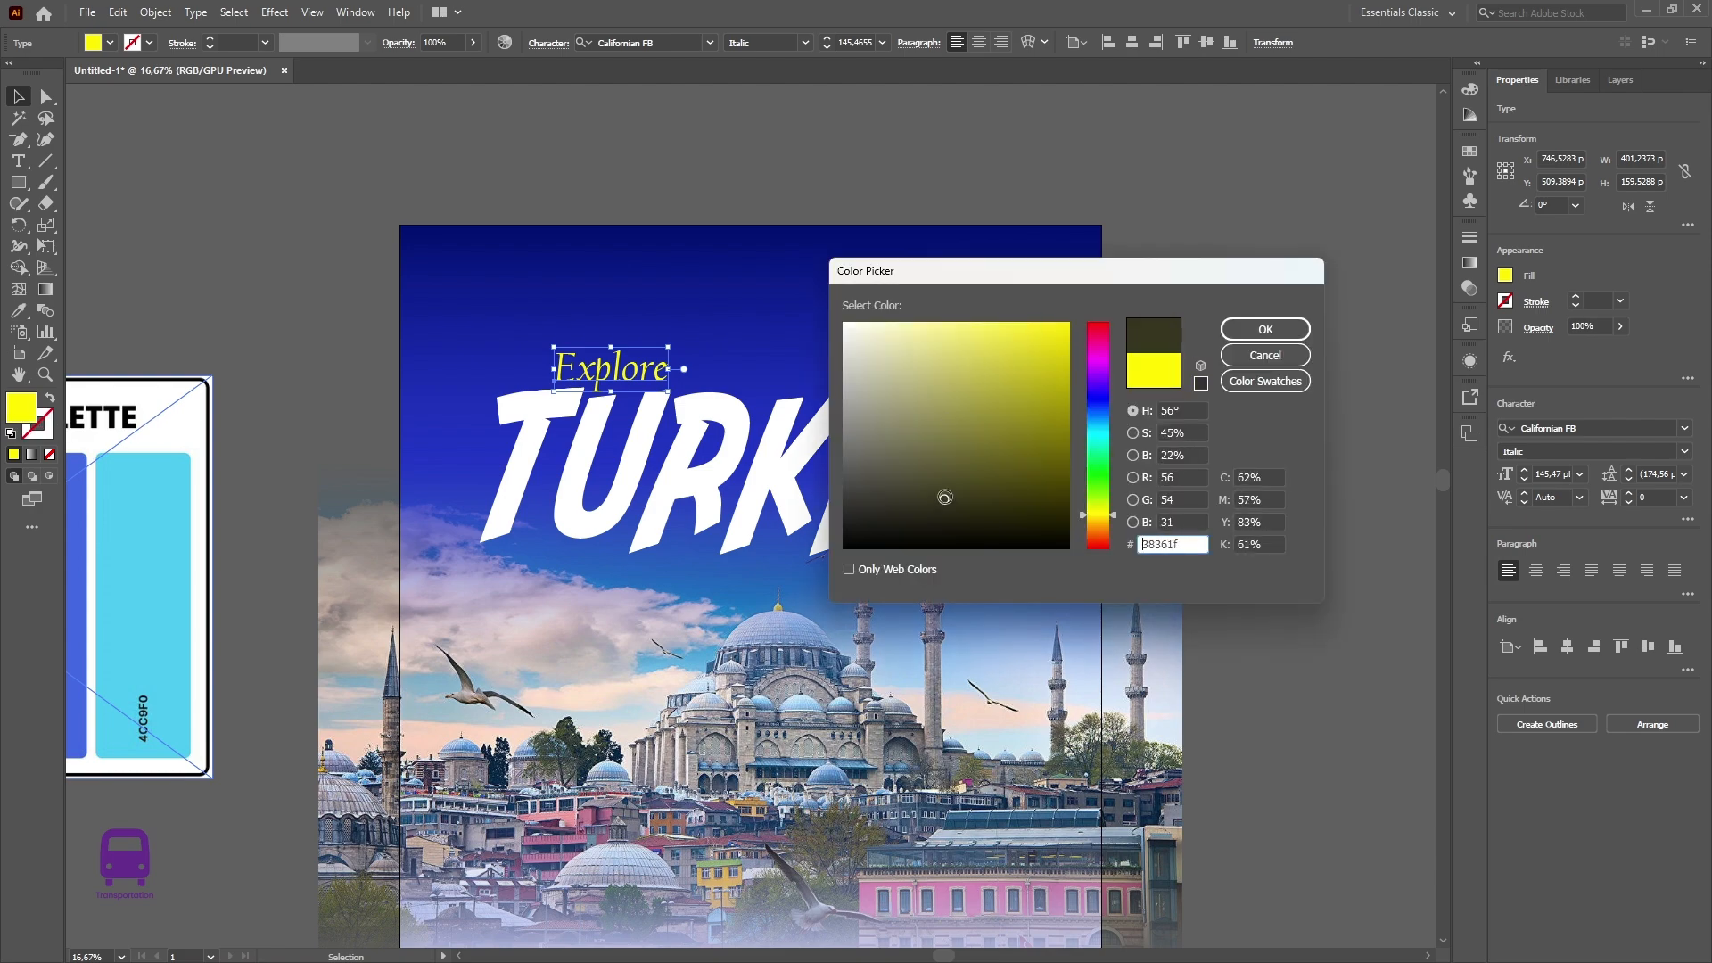
left_click(1265, 355)
double_click(22, 408)
left_click(1068, 347)
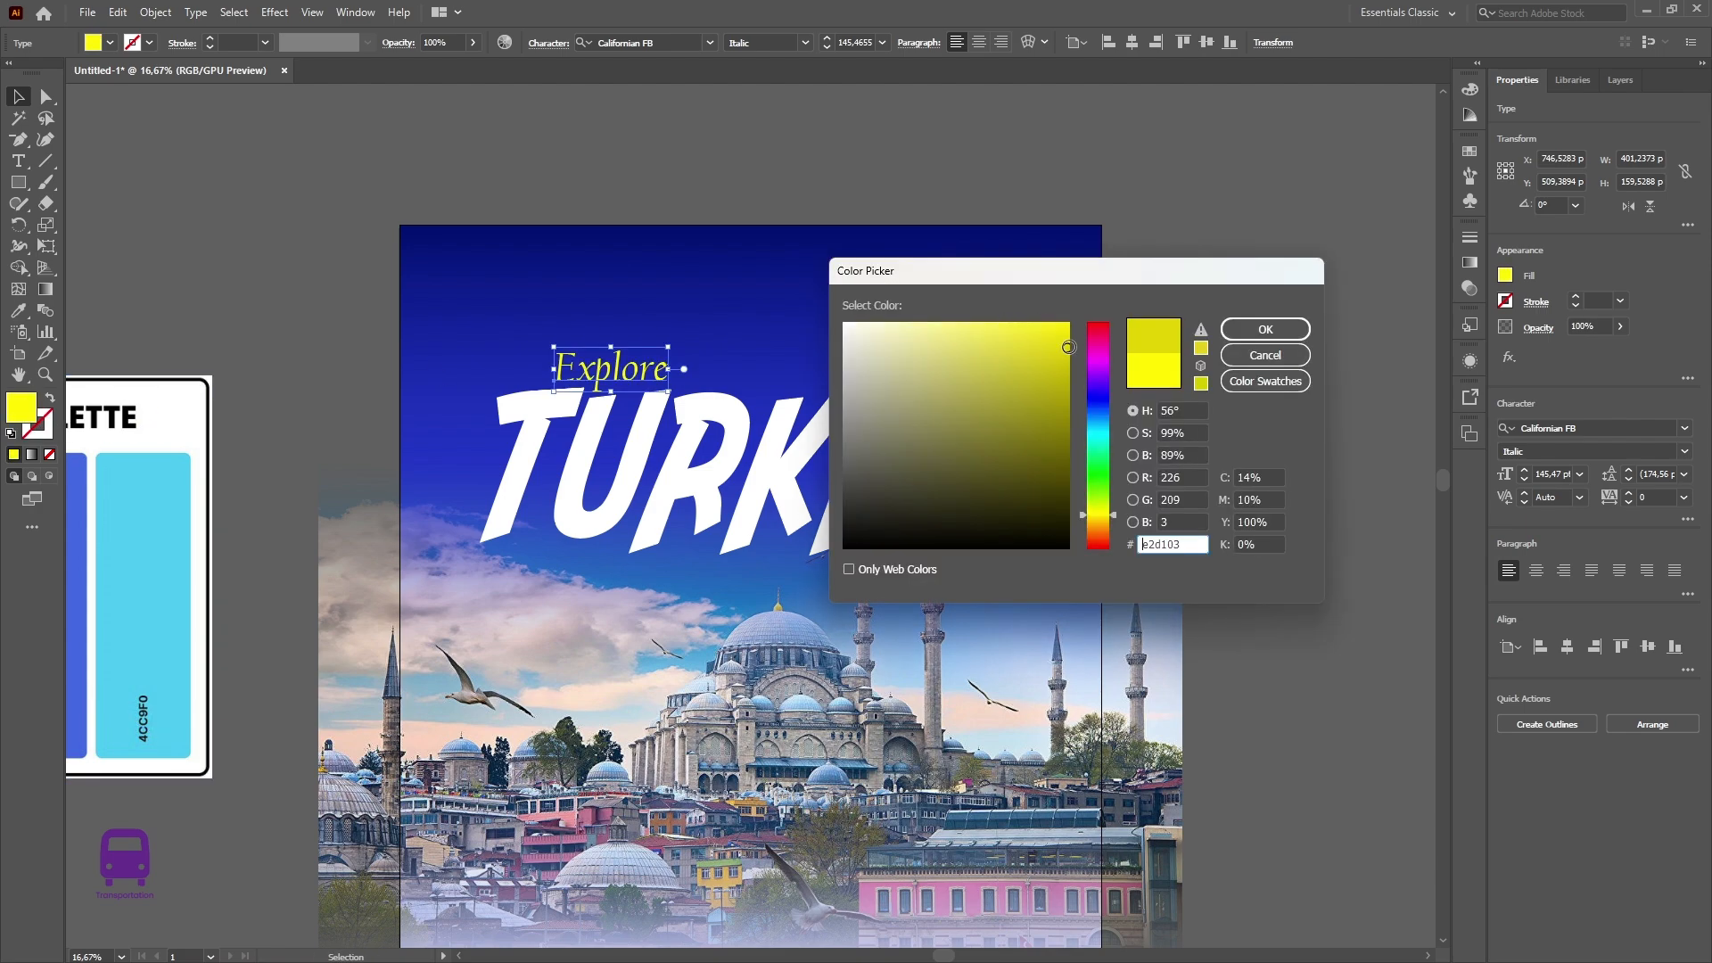
left_click(1265, 329)
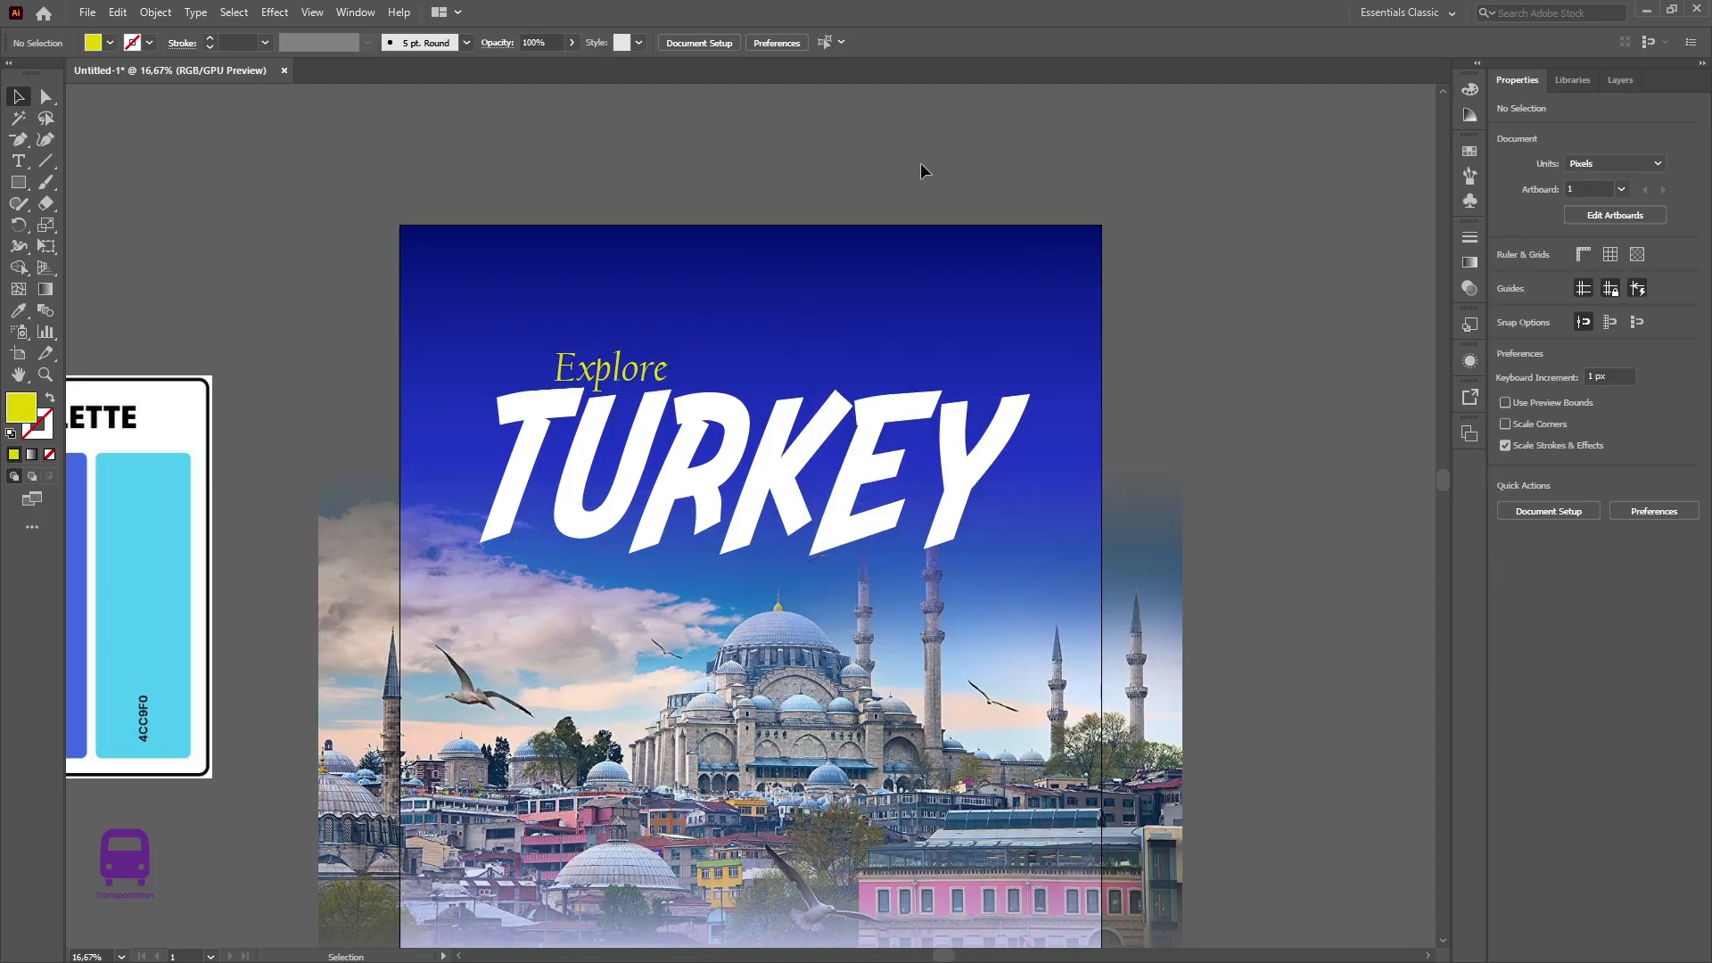
Try to reshape the Explore text with the Free Transform tool.
scroll(921, 162, "up", 2)
left_click(47, 246)
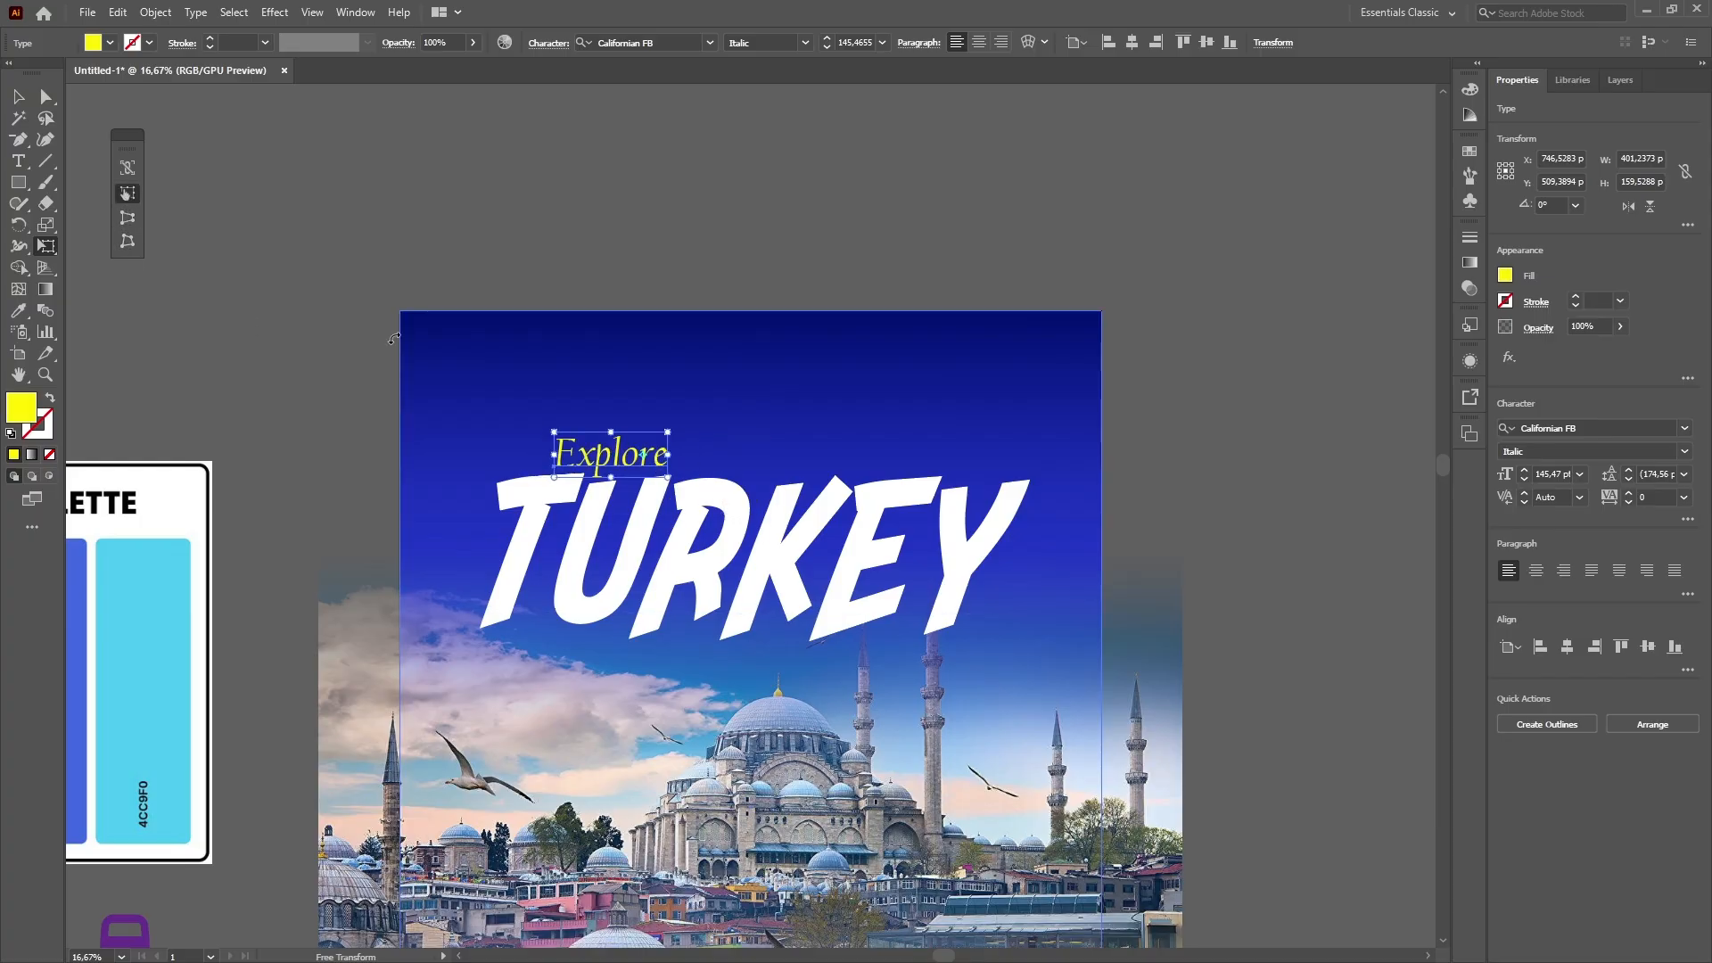
left_click_drag(669, 433, 710, 415)
key("ctrl+z")
left_click_drag(612, 433, 724, 496)
key("ctrl+z")
left_click(19, 96)
left_click(357, 232)
key("ctrl+z")
Resize the Explore text to about 151 pt and reposition it just above the first letters of TURKEY.
left_click(749, 410)
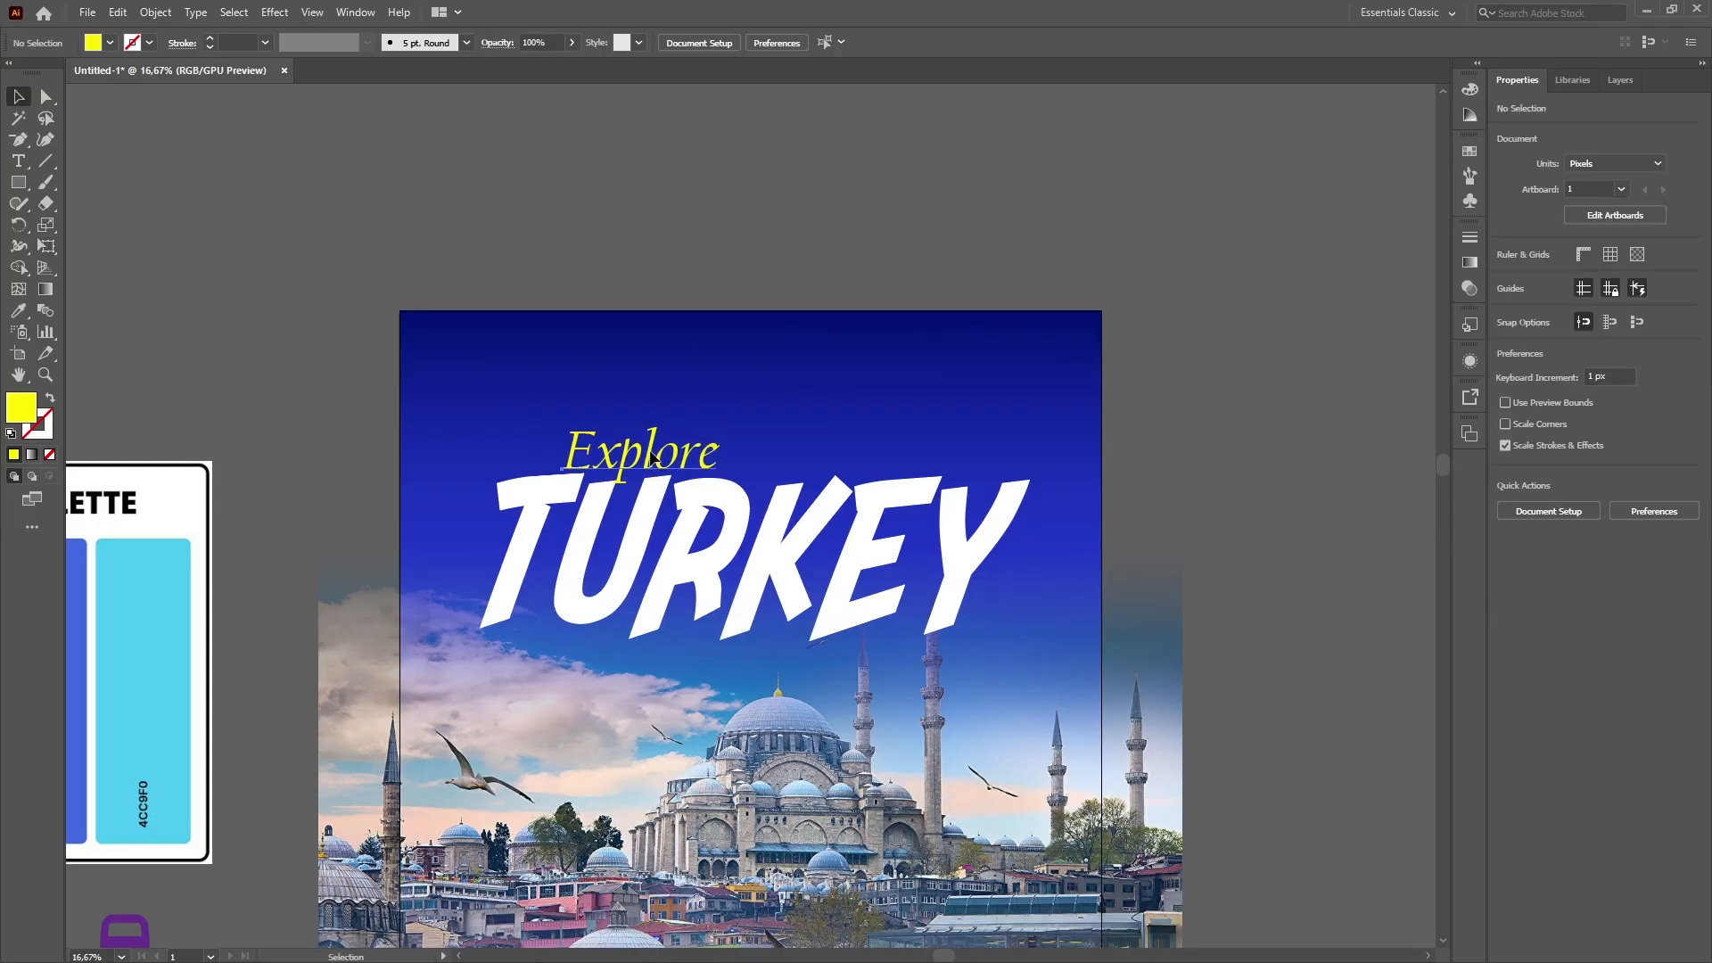
left_click_drag(651, 453, 630, 452)
left_click_drag(676, 459, 667, 466)
left_click(738, 224)
left_click(680, 448)
left_click(721, 233)
key("ctrl+minus")
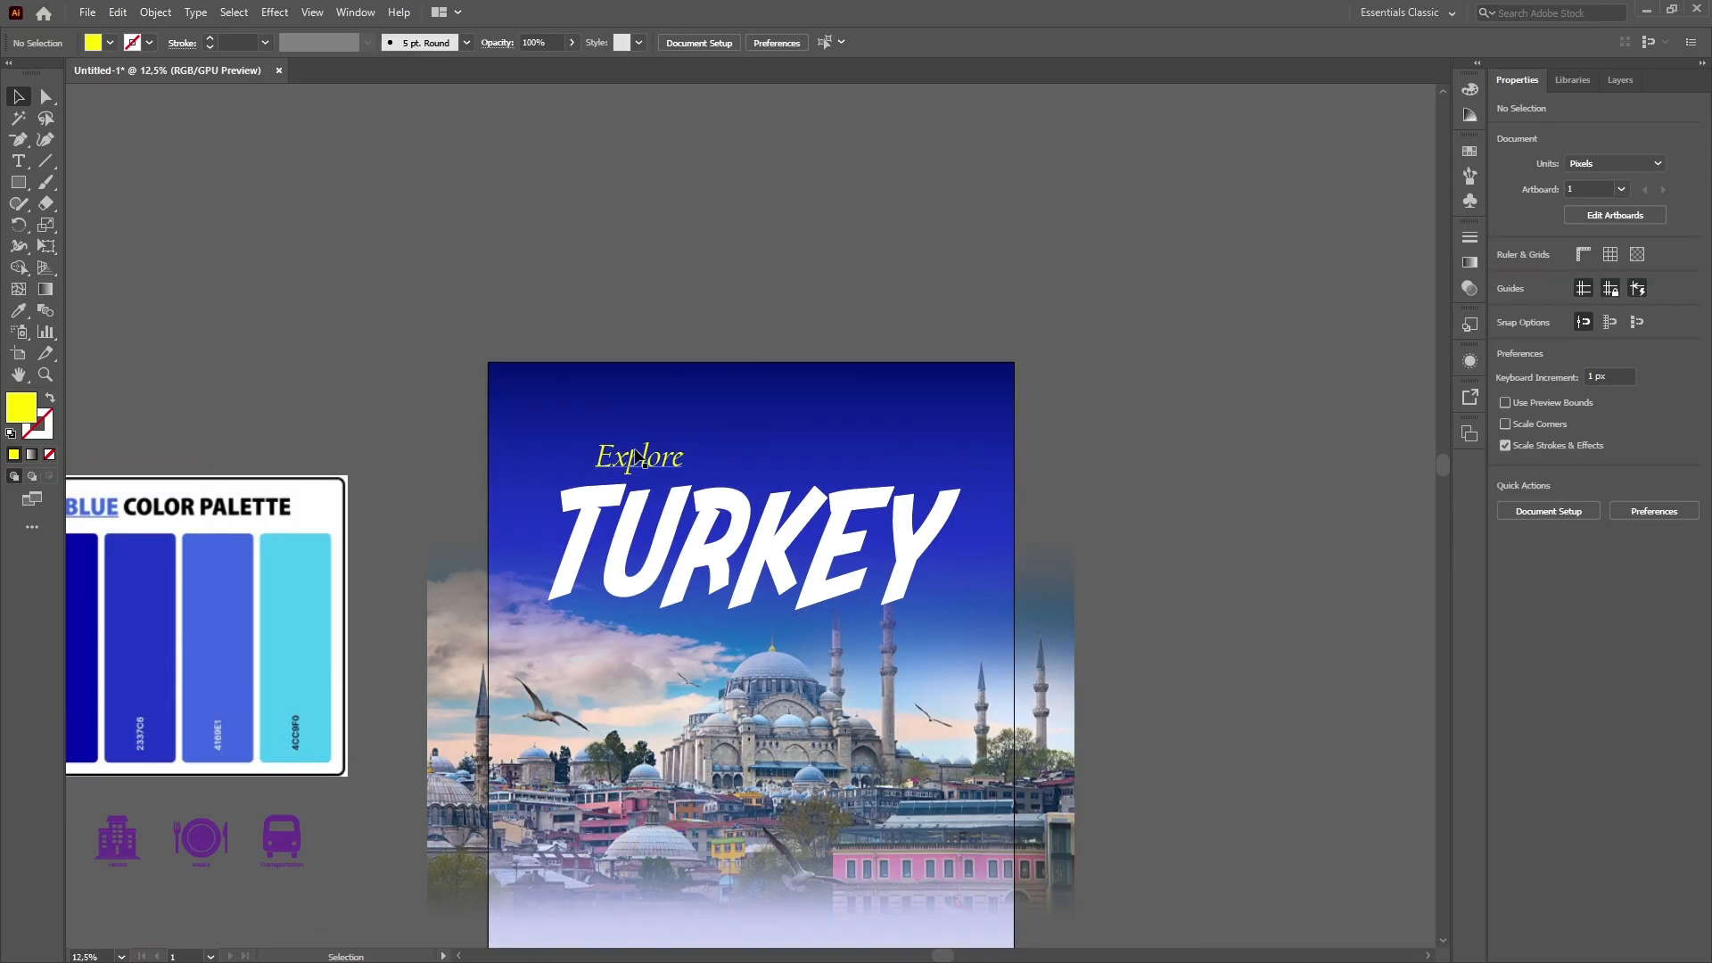
Recolor the Explore text with a darker, muted yellow, and deselect it.
left_click(635, 459)
double_click(22, 408)
left_click(1266, 330)
left_click(895, 239)
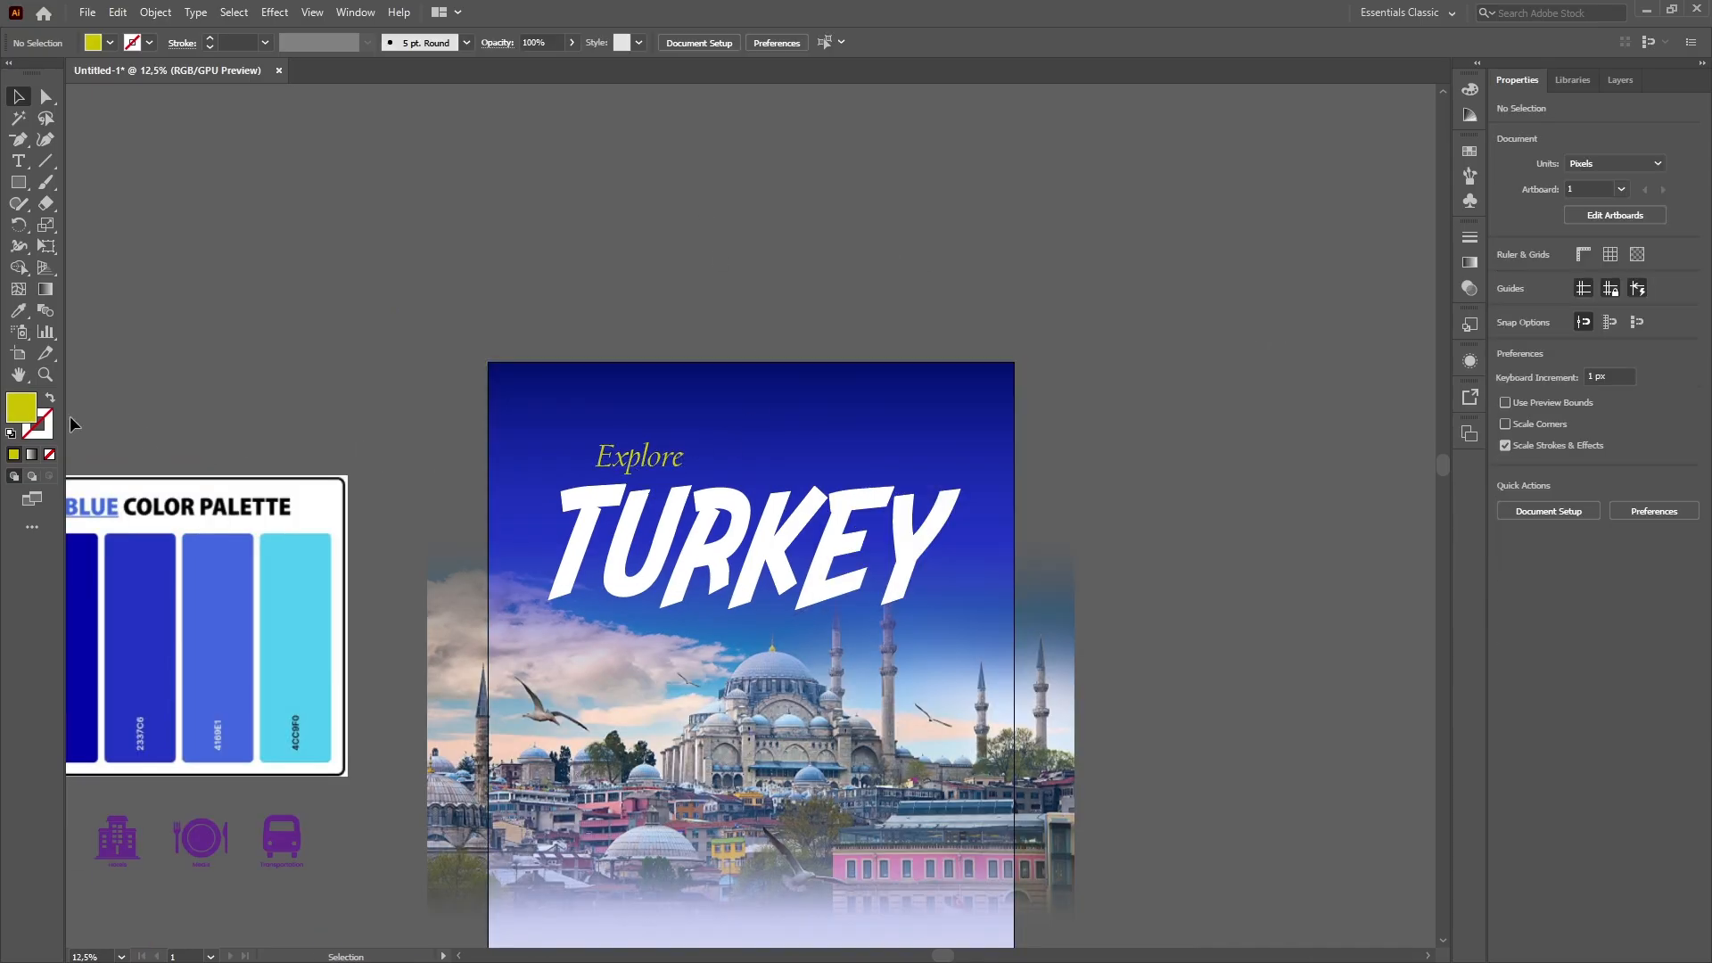
left_click(631, 457)
double_click(21, 407)
left_click(1245, 326)
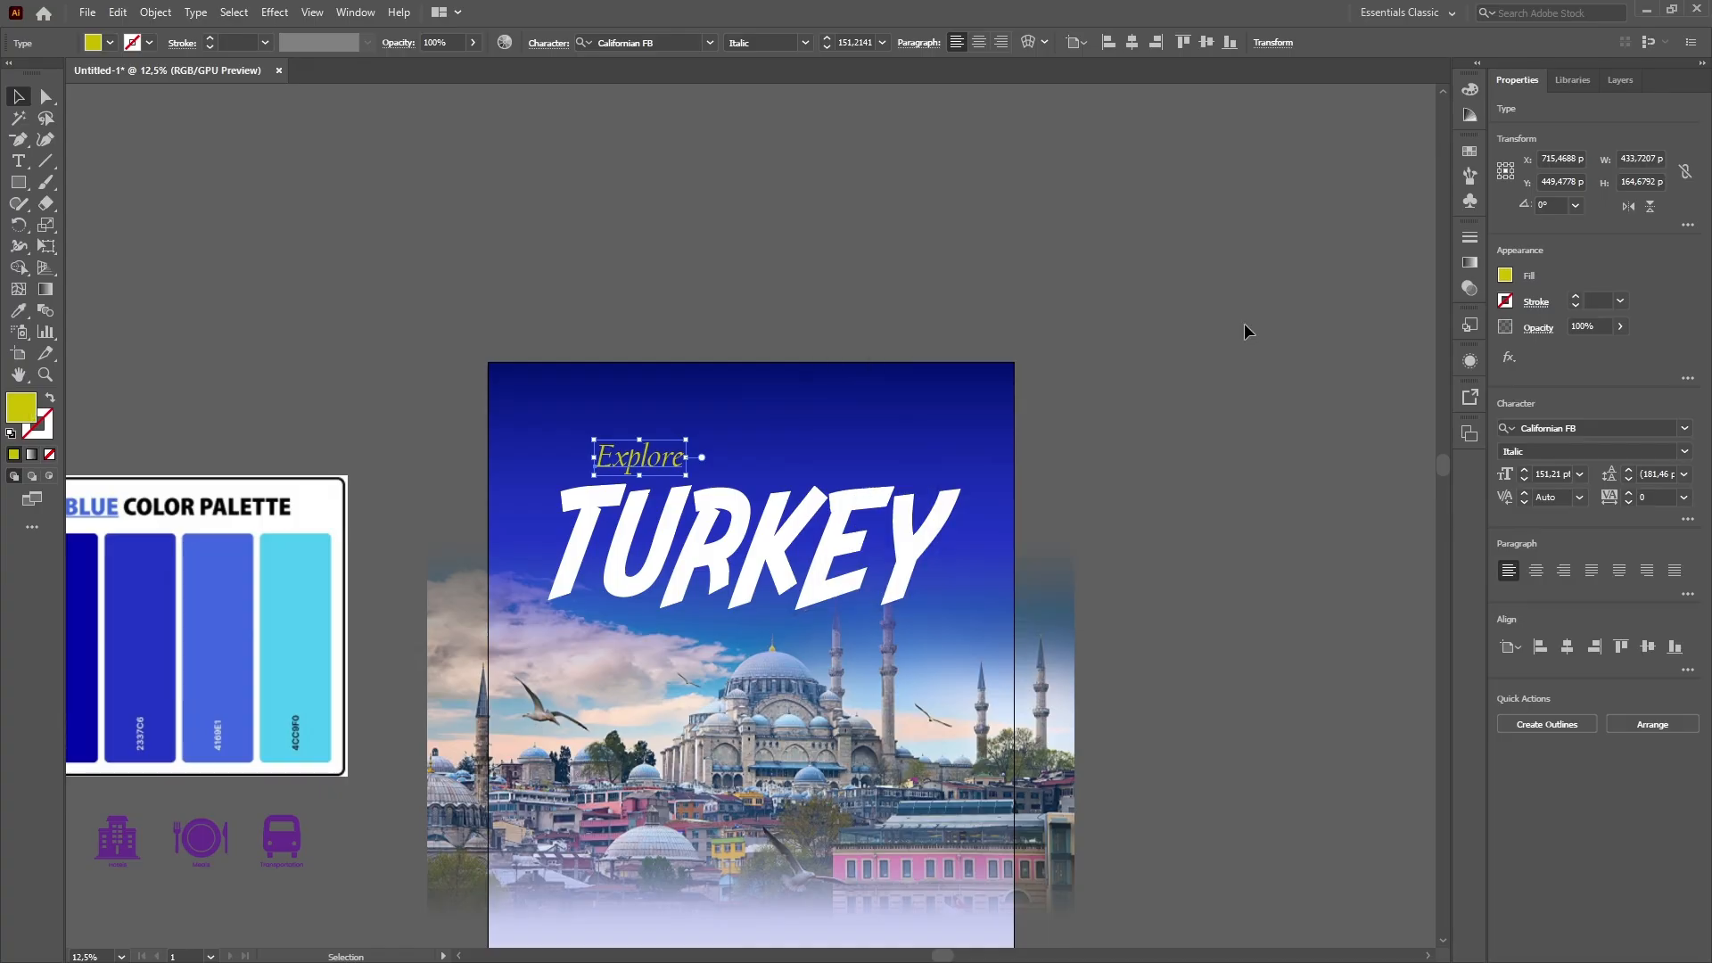
left_click(856, 250)
Activate the Paintbrush tool and load the Artistic_ChalkCharcoalPencil brush library.
scroll(661, 241, "down", 1)
key("ctrl+plus")
scroll(550, 276, "up", 4)
left_click(46, 181)
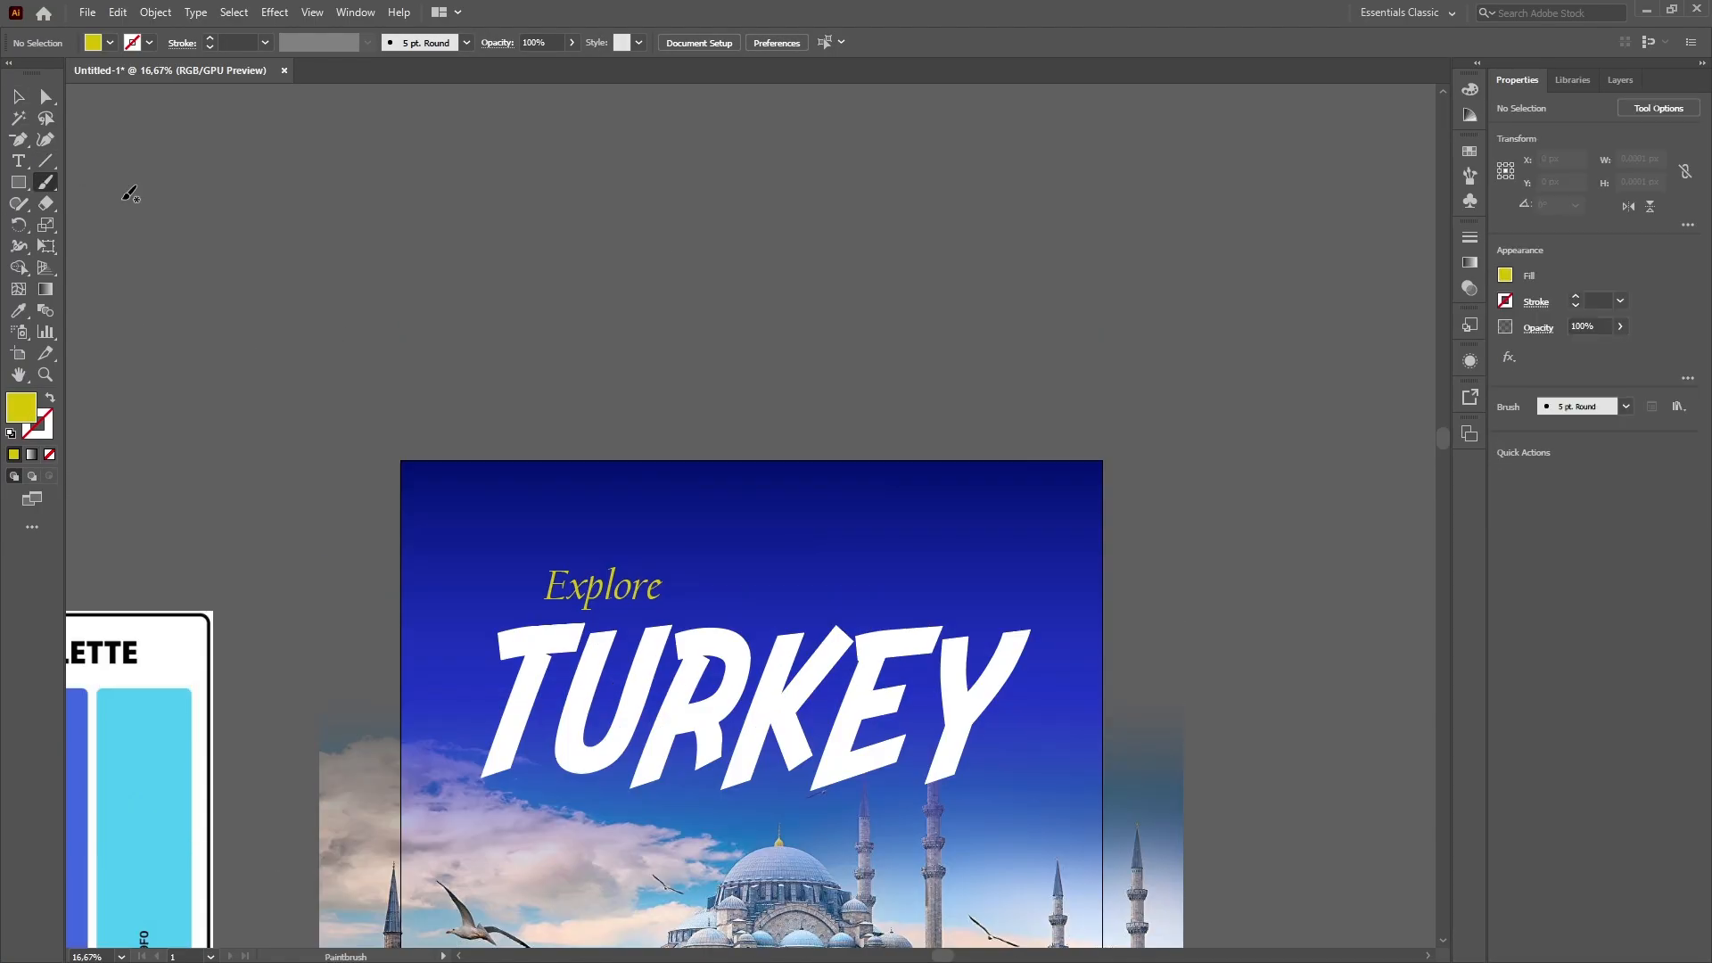
left_click(1678, 407)
mouse_move(1529, 432)
left_click(1373, 451)
left_click(665, 453)
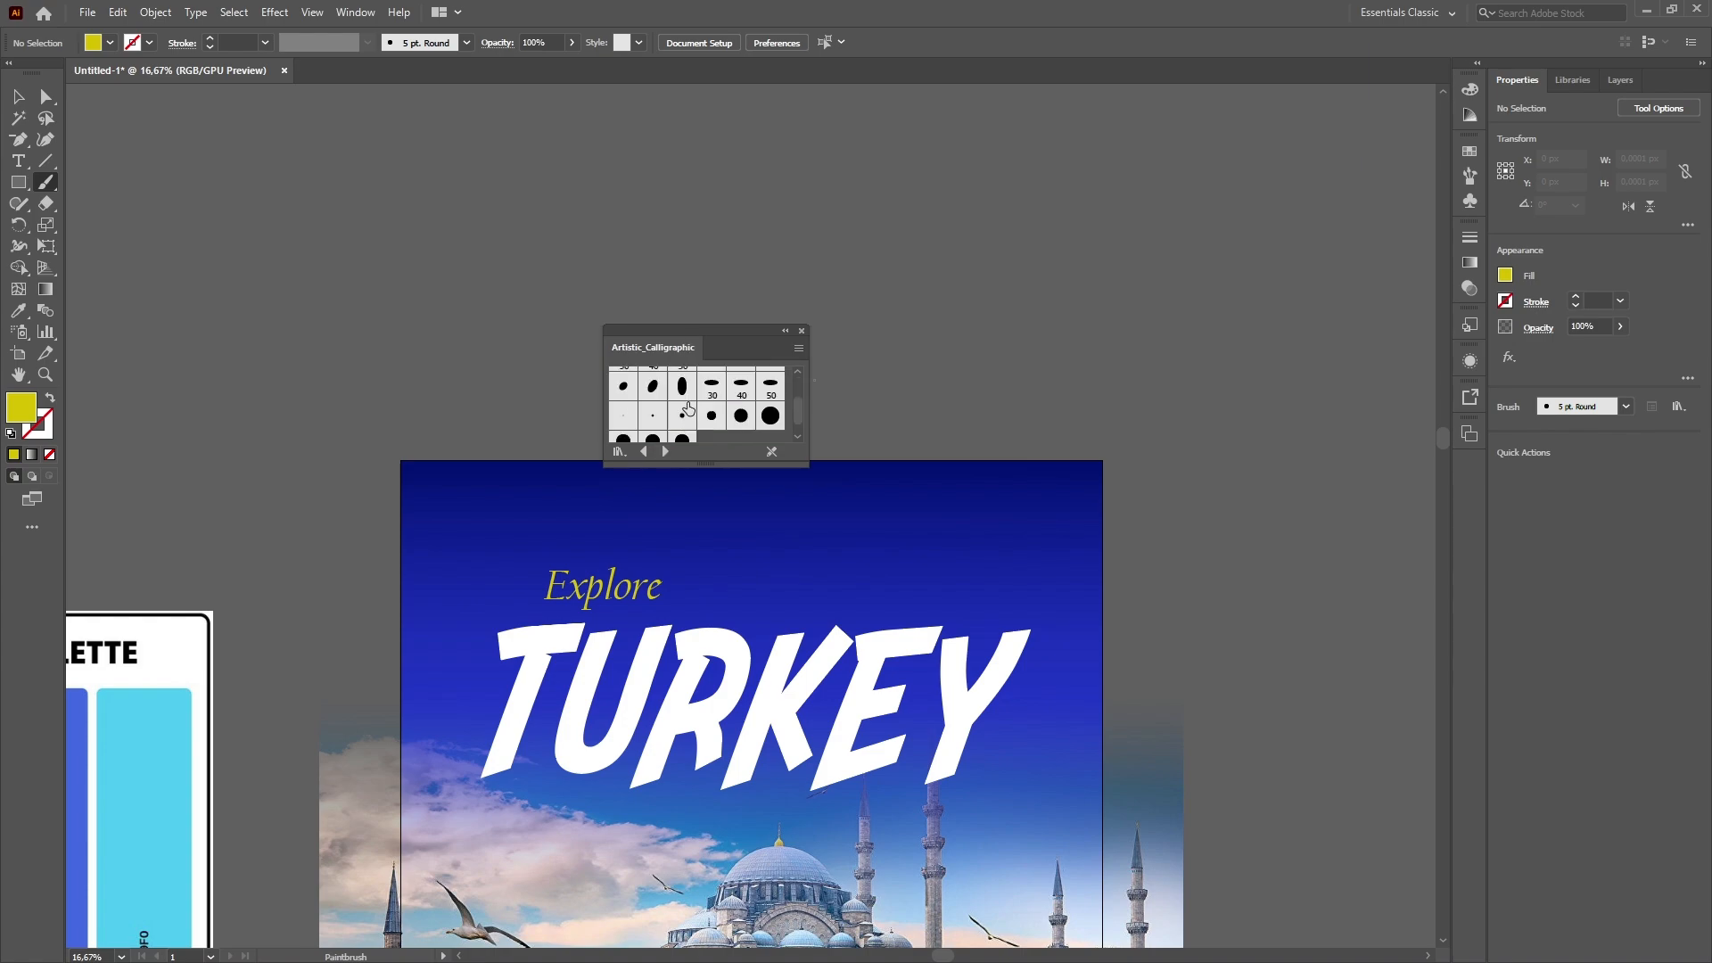
left_click(665, 453)
Choose a thick, rough charcoal brush, close the library, and paint a thin curved yellow underline beneath the Explore text.
scroll(701, 388, "down", 2)
scroll(695, 419, "up", 2)
scroll(701, 423, "down", 2)
left_click_drag(753, 340, 754, 286)
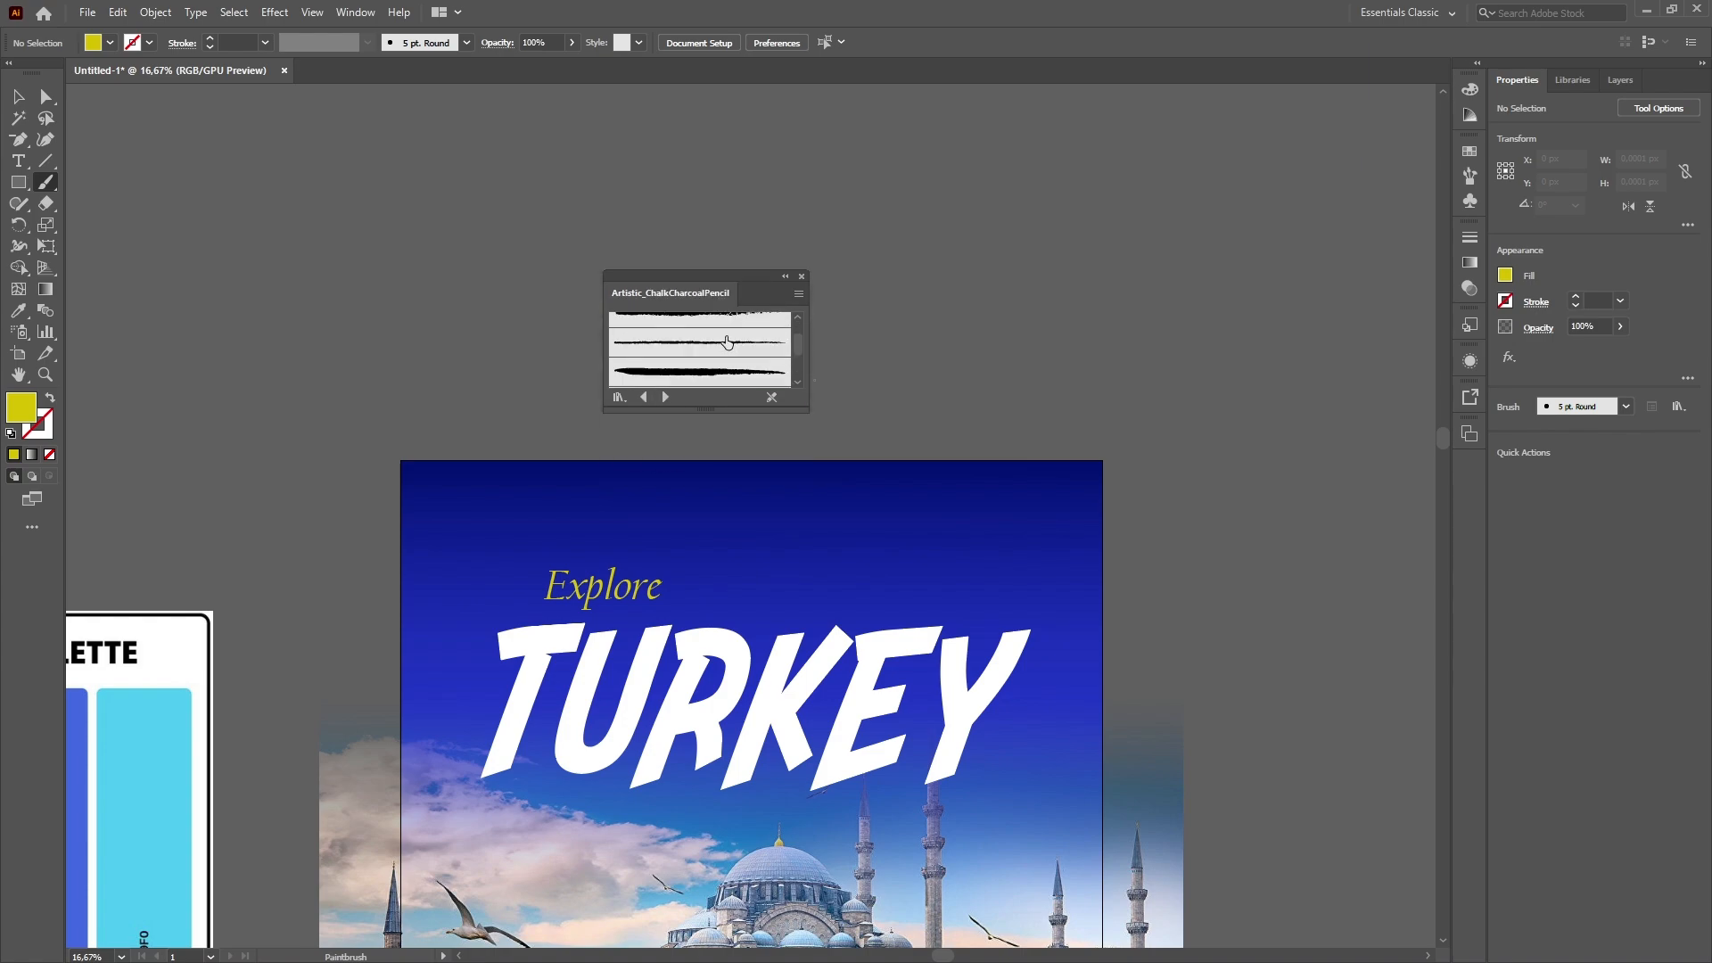
scroll(731, 349, "down", 2)
scroll(708, 335, "down", 1)
left_click(707, 336)
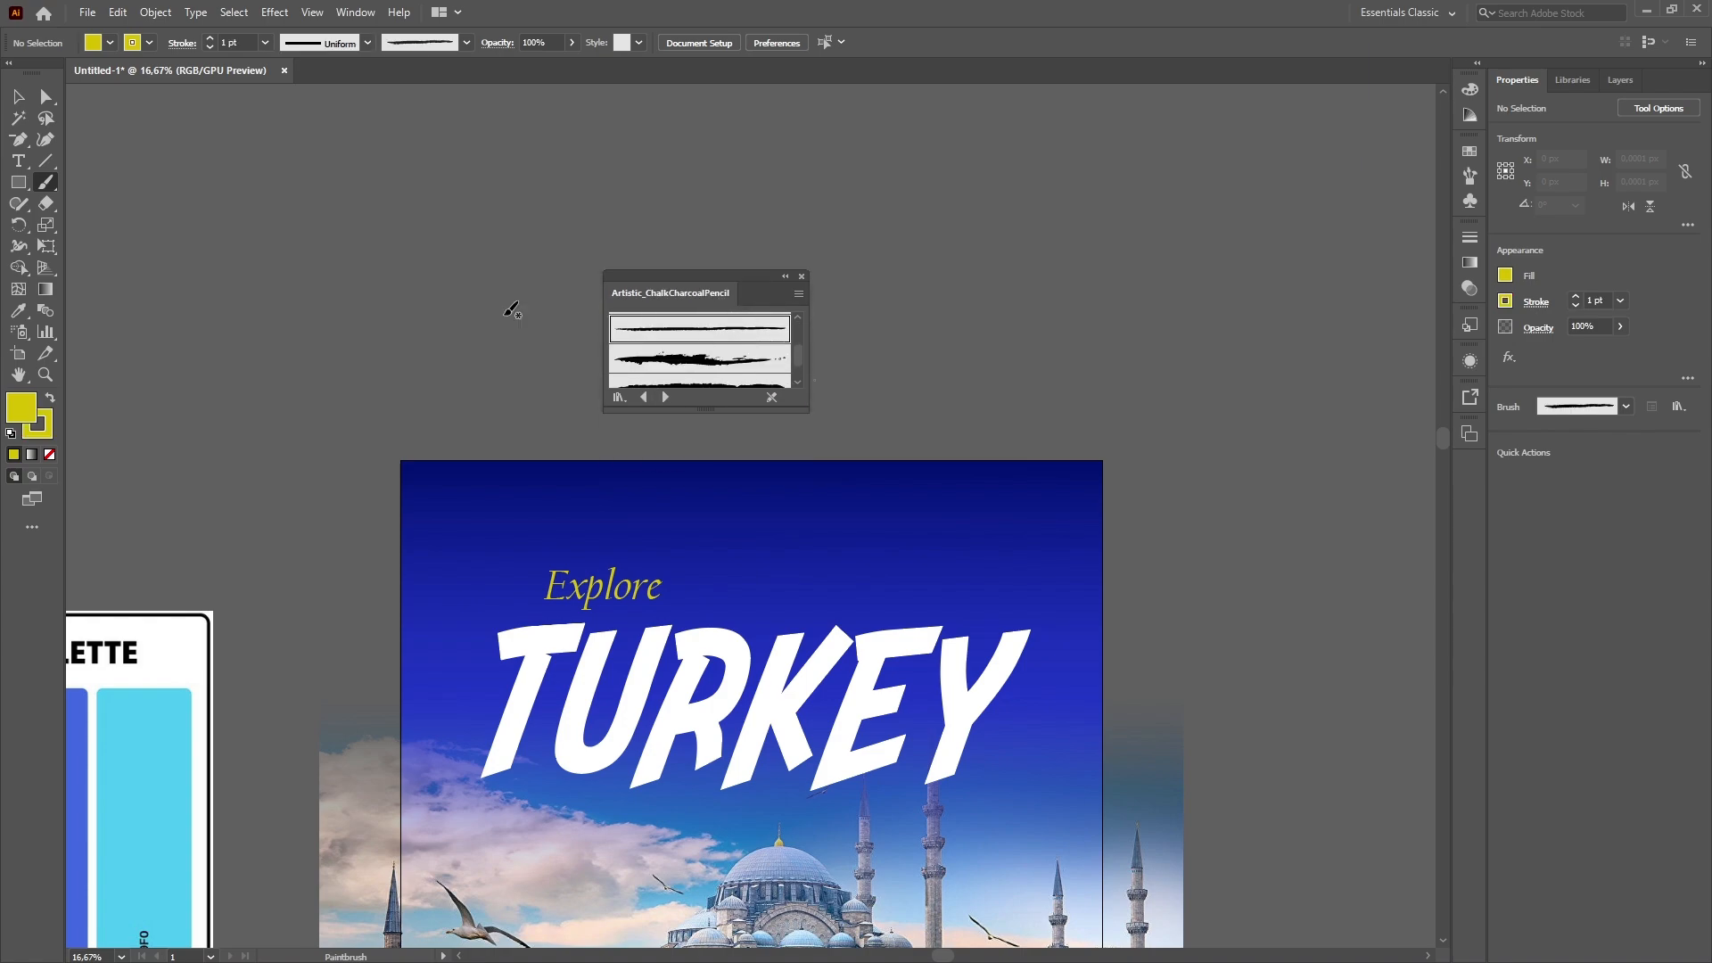
scroll(535, 428, "down", 2)
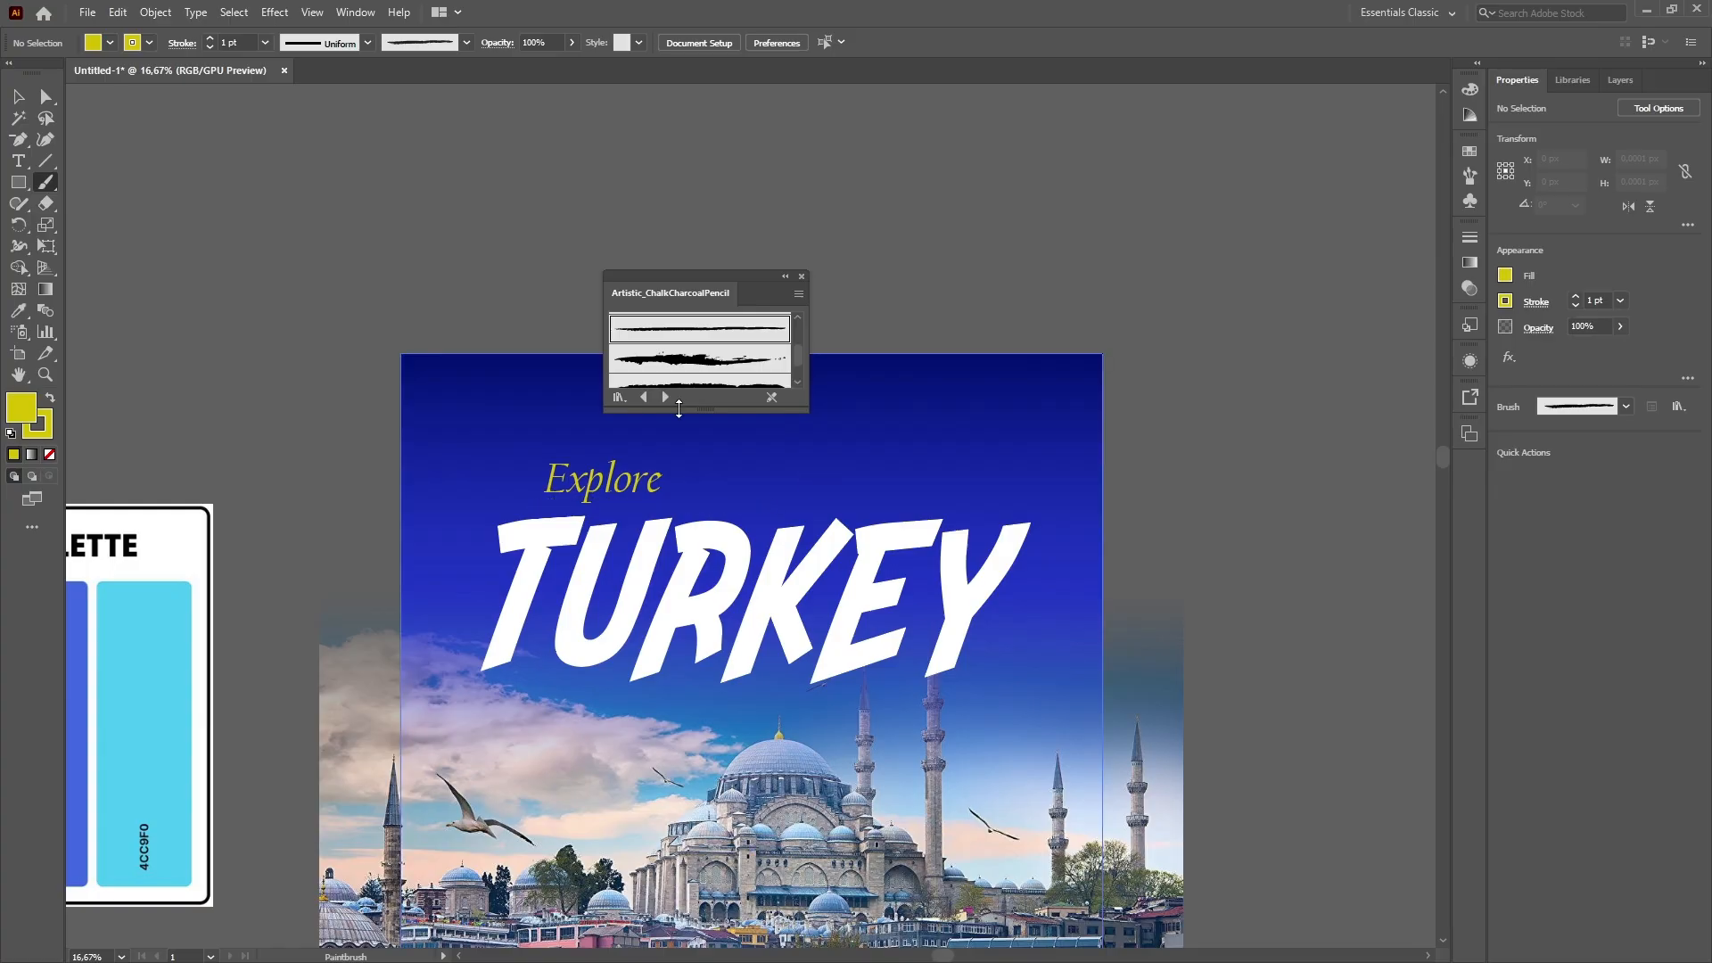
left_click_drag(758, 293, 800, 105)
left_click(765, 166)
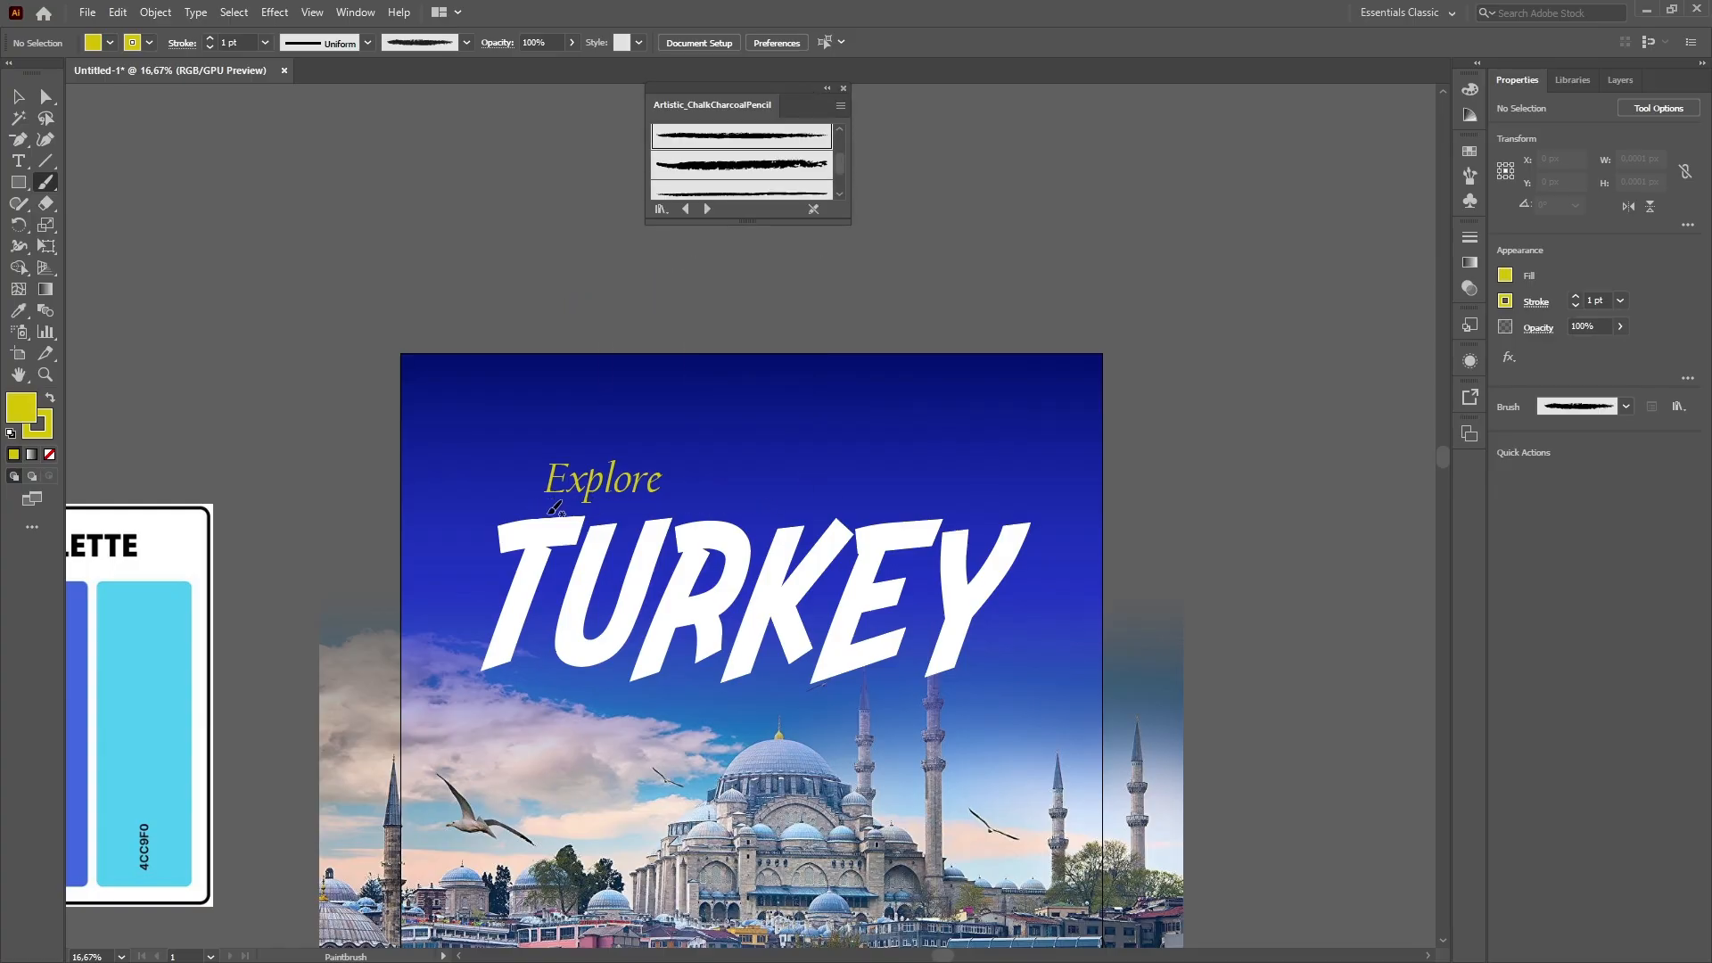
left_click(843, 88)
key("ctrl+plus")
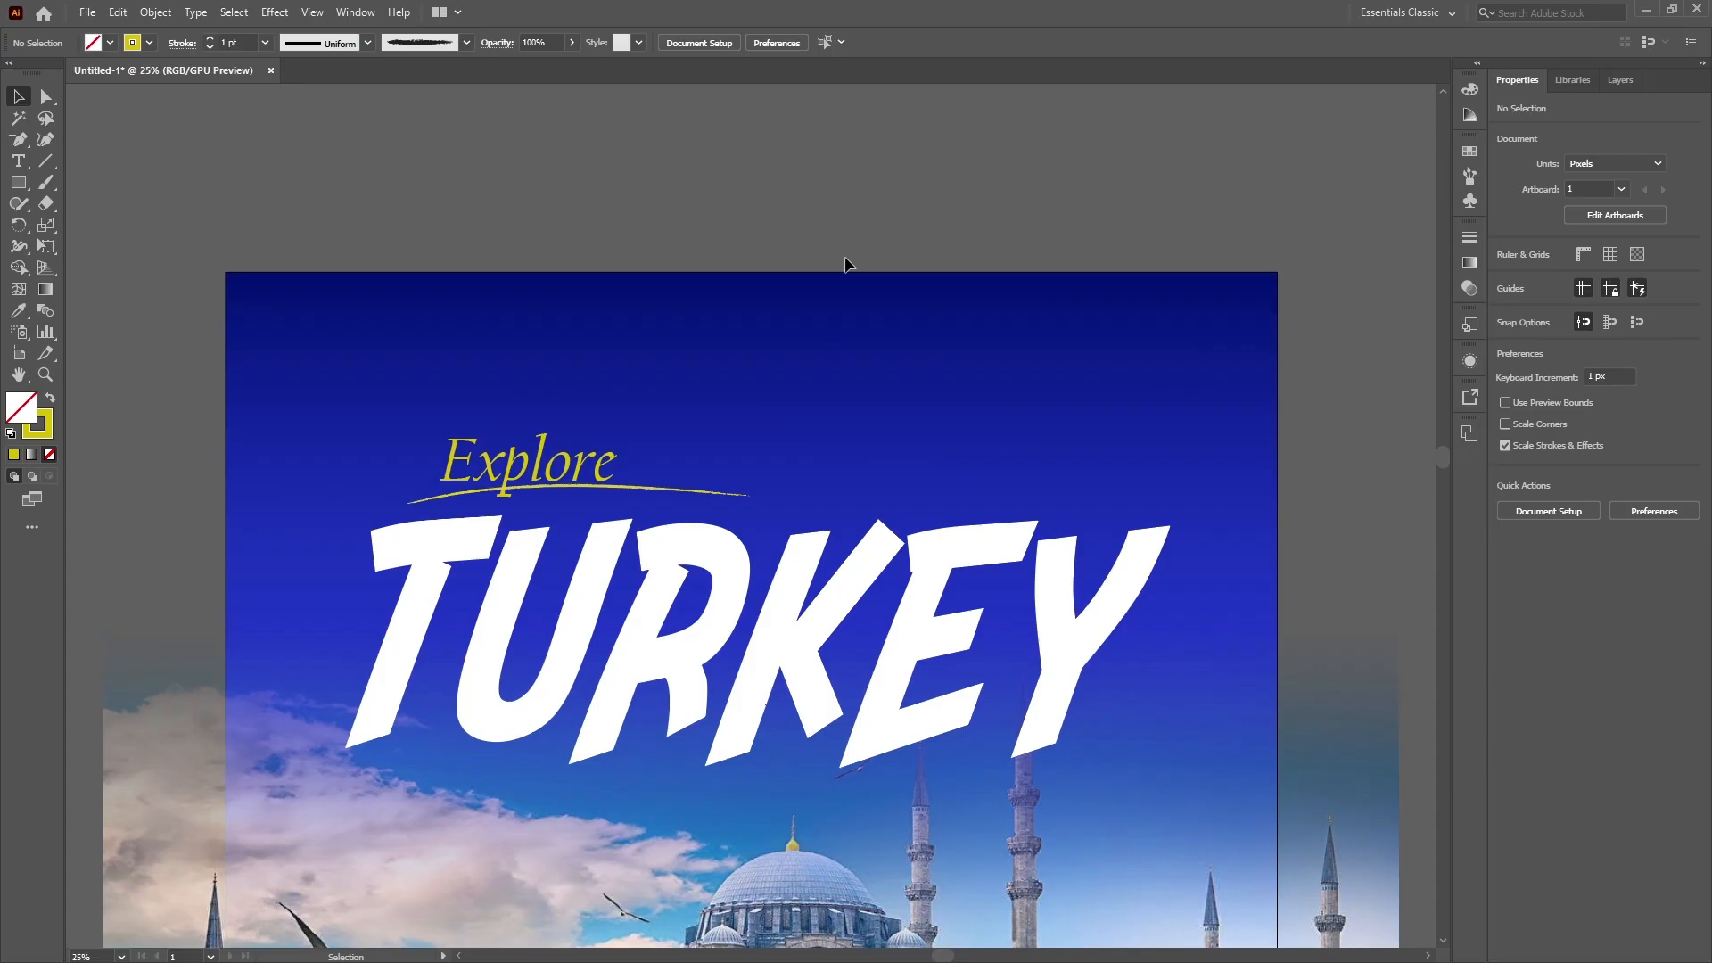
Shorten the yellow underline beneath Explore to about 566 px wide.
left_click(712, 492)
left_click_drag(750, 495, 661, 487)
left_click(715, 175)
left_click(621, 502)
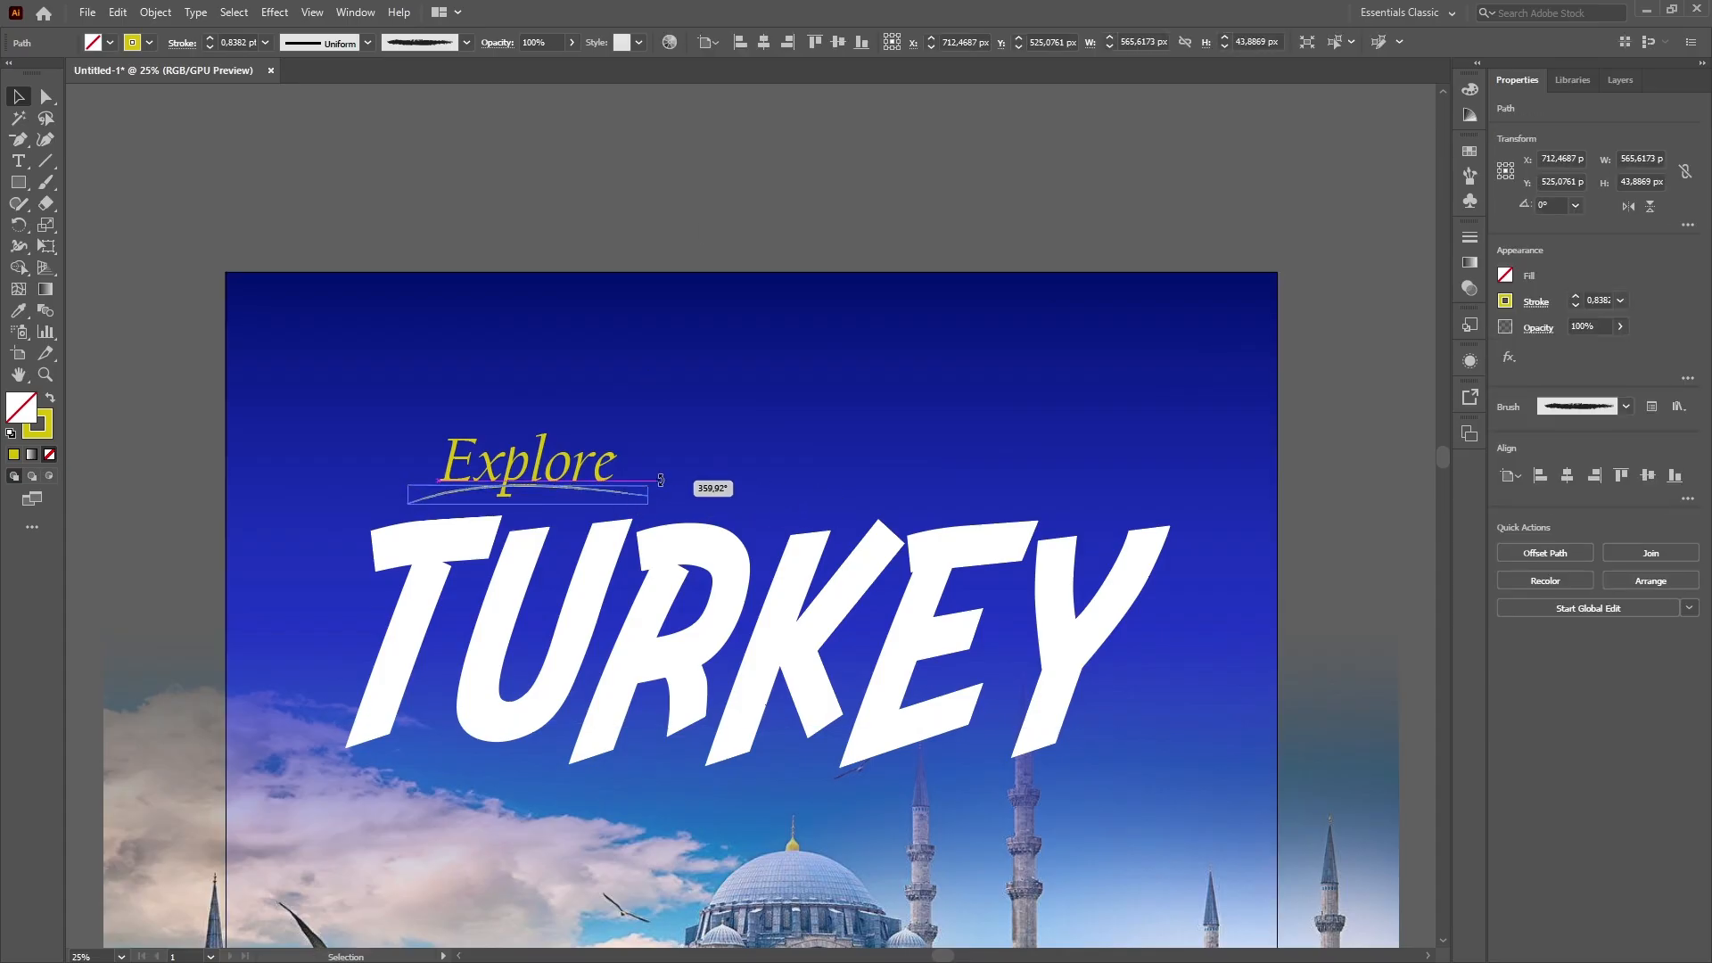
left_click(696, 190)
Nudge the Explore text and its underline together slightly down, closer to the TURKEY title, and deselect them.
key("ctrl+minus")
scroll(696, 190, "down", 2)
left_click(623, 392)
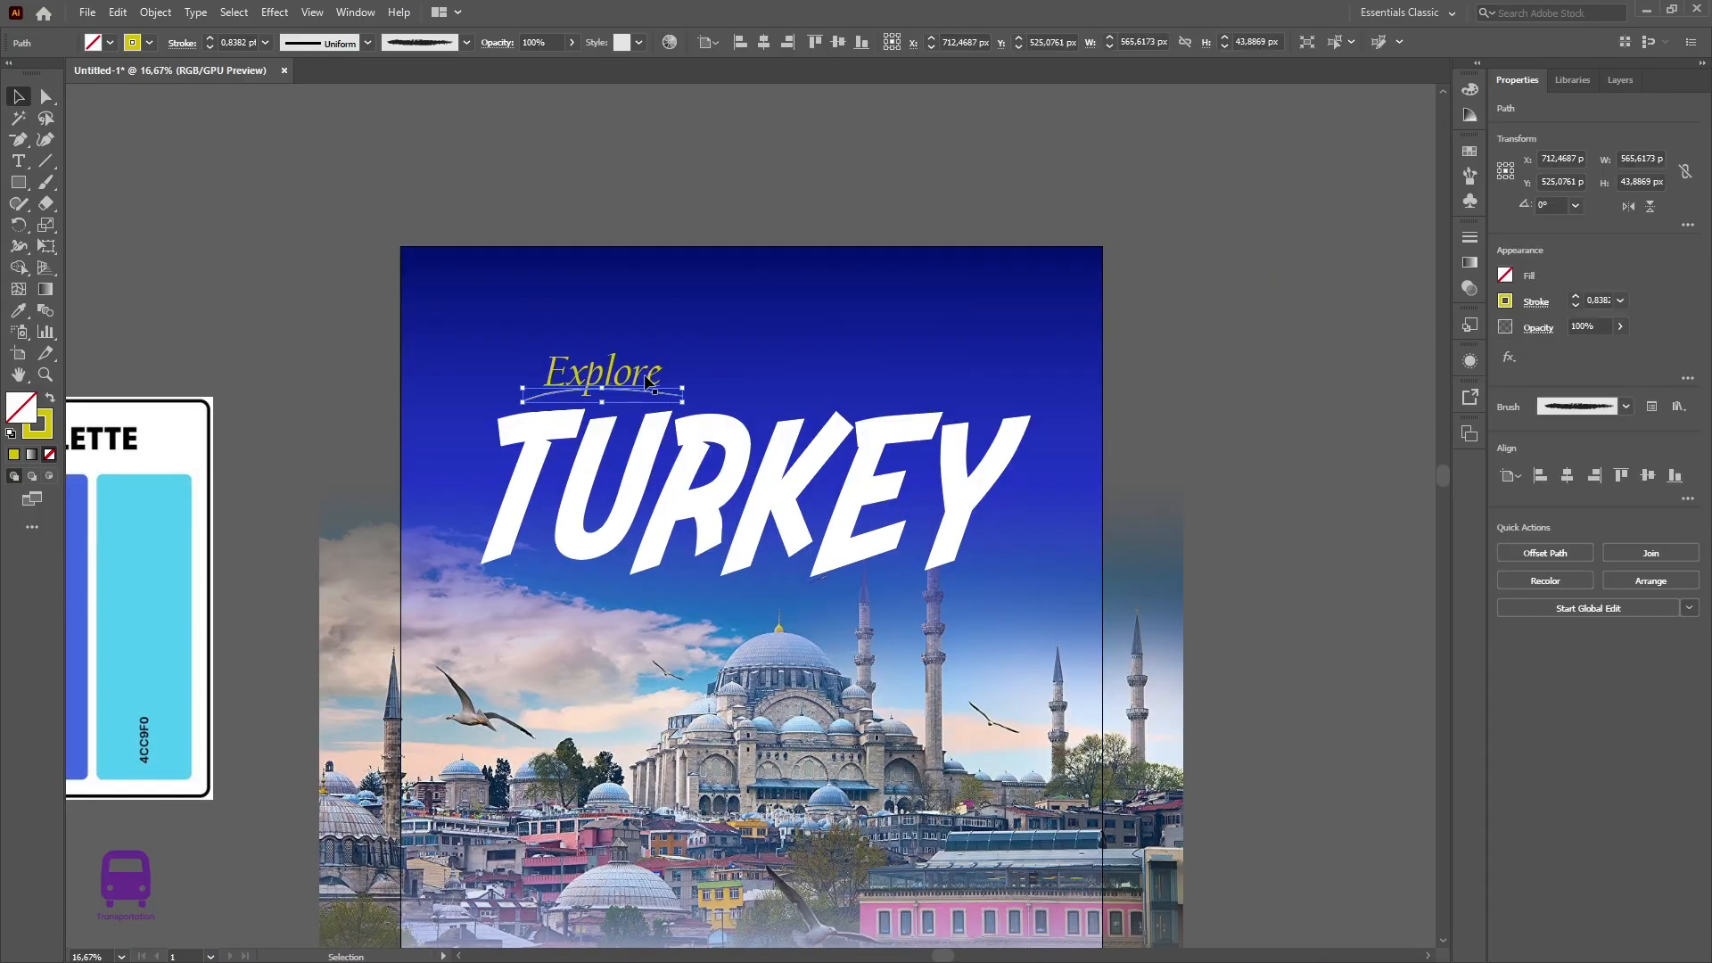
left_click(617, 372, "shift")
left_click(646, 162)
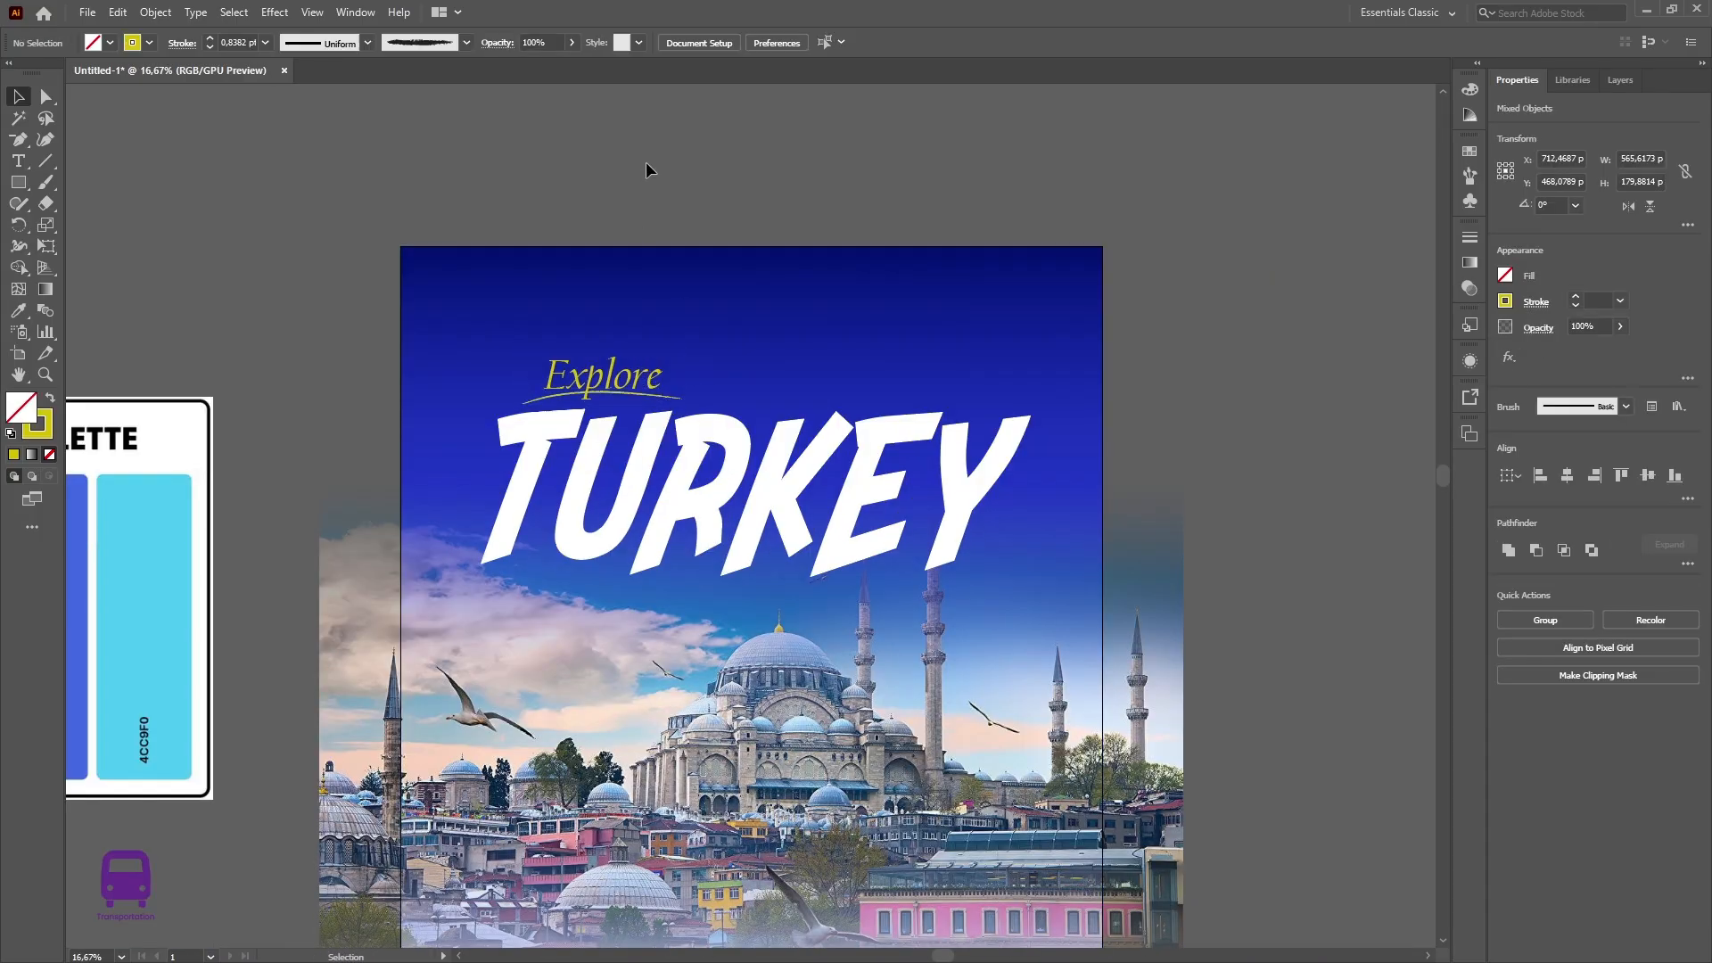
Try recoloring the background gradient's middle stop with the 4169E1 blue sampled from the color palette image.
key("ctrl+minus")
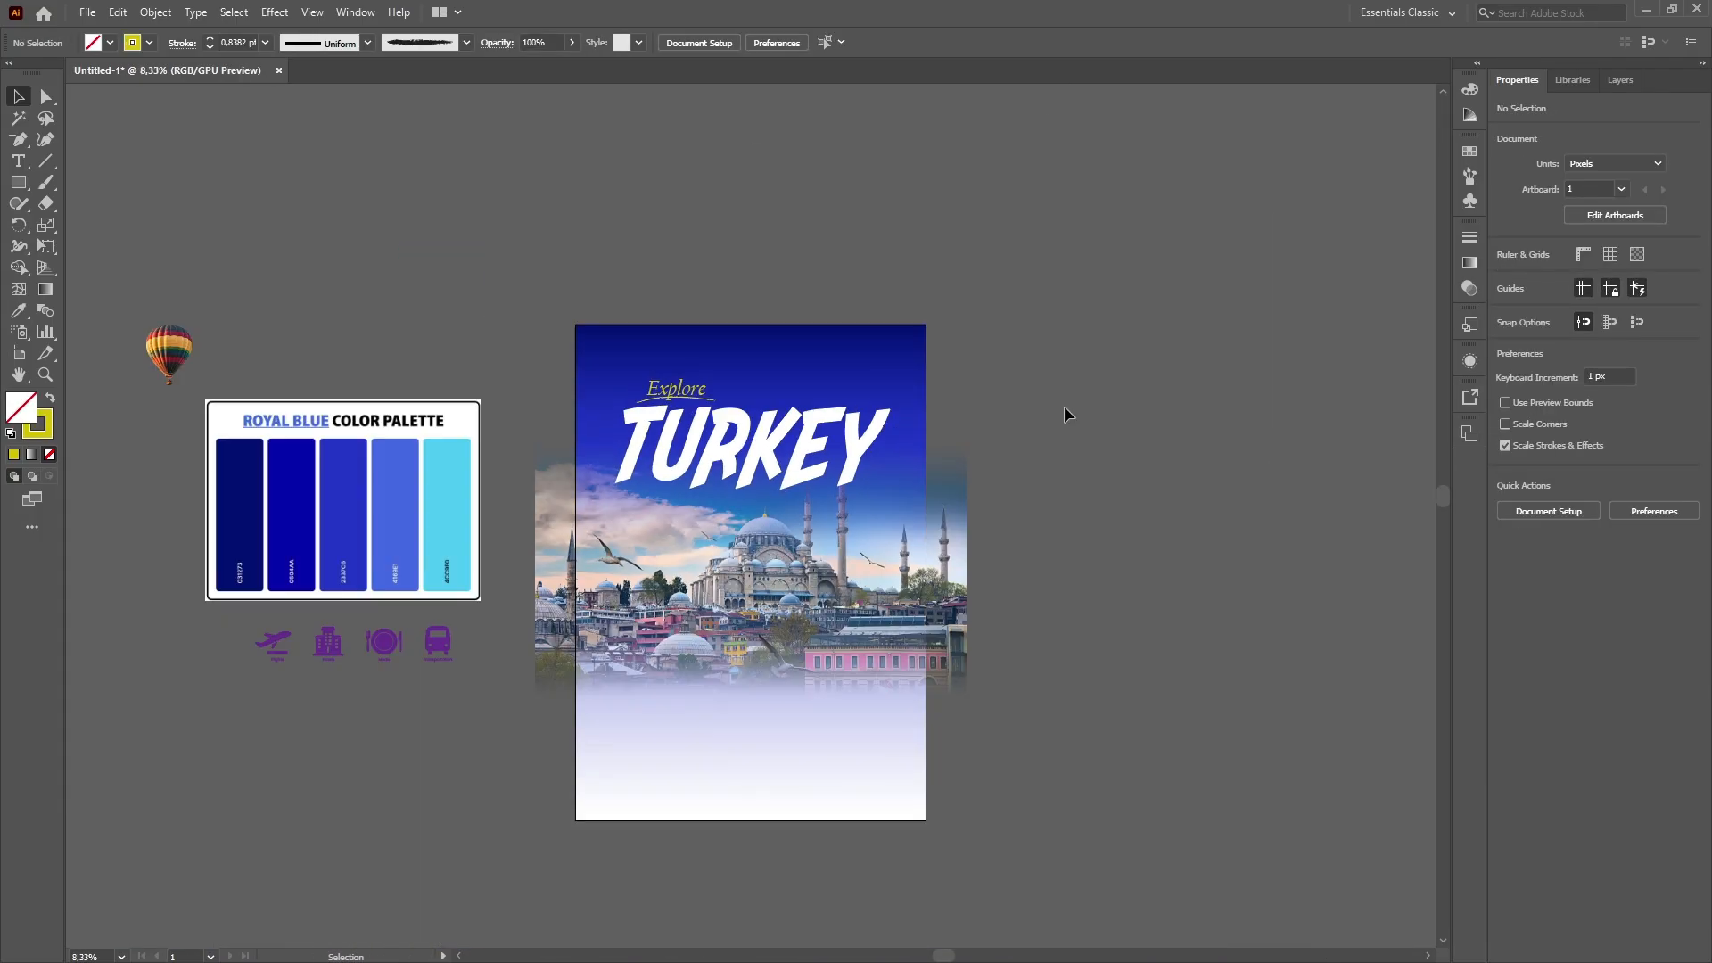
scroll(1136, 280, "up", 1)
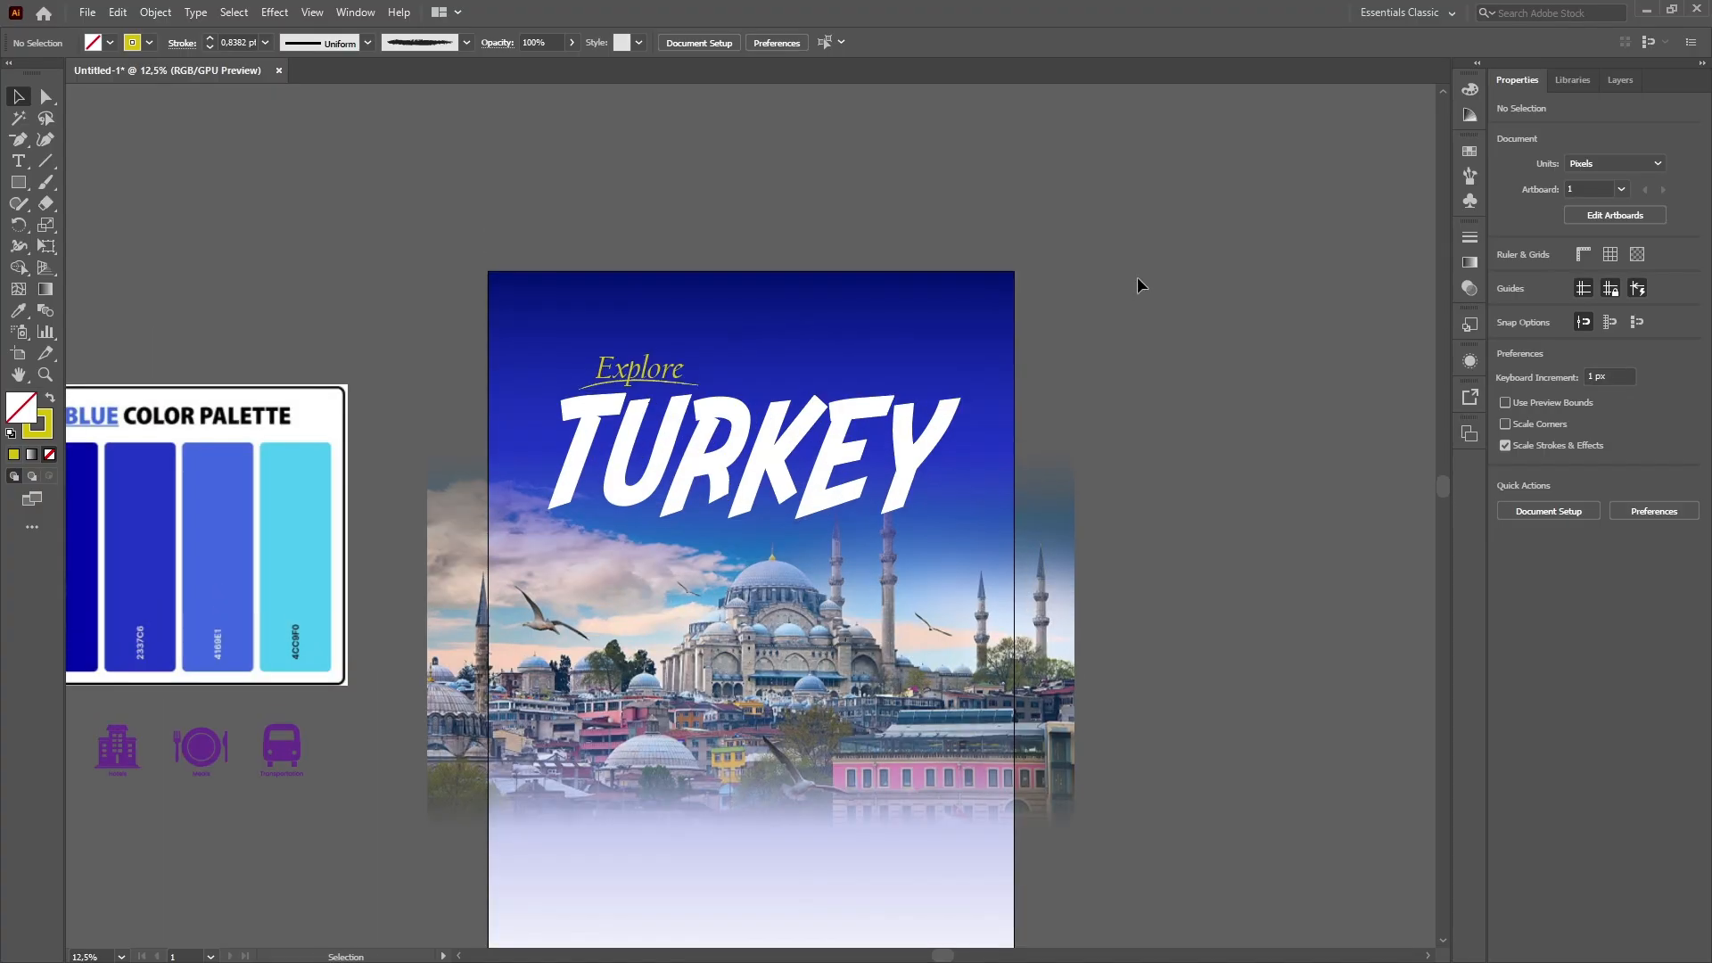
left_click(846, 336)
left_click(1579, 457)
double_click(751, 456)
left_click(526, 577)
left_click(218, 536)
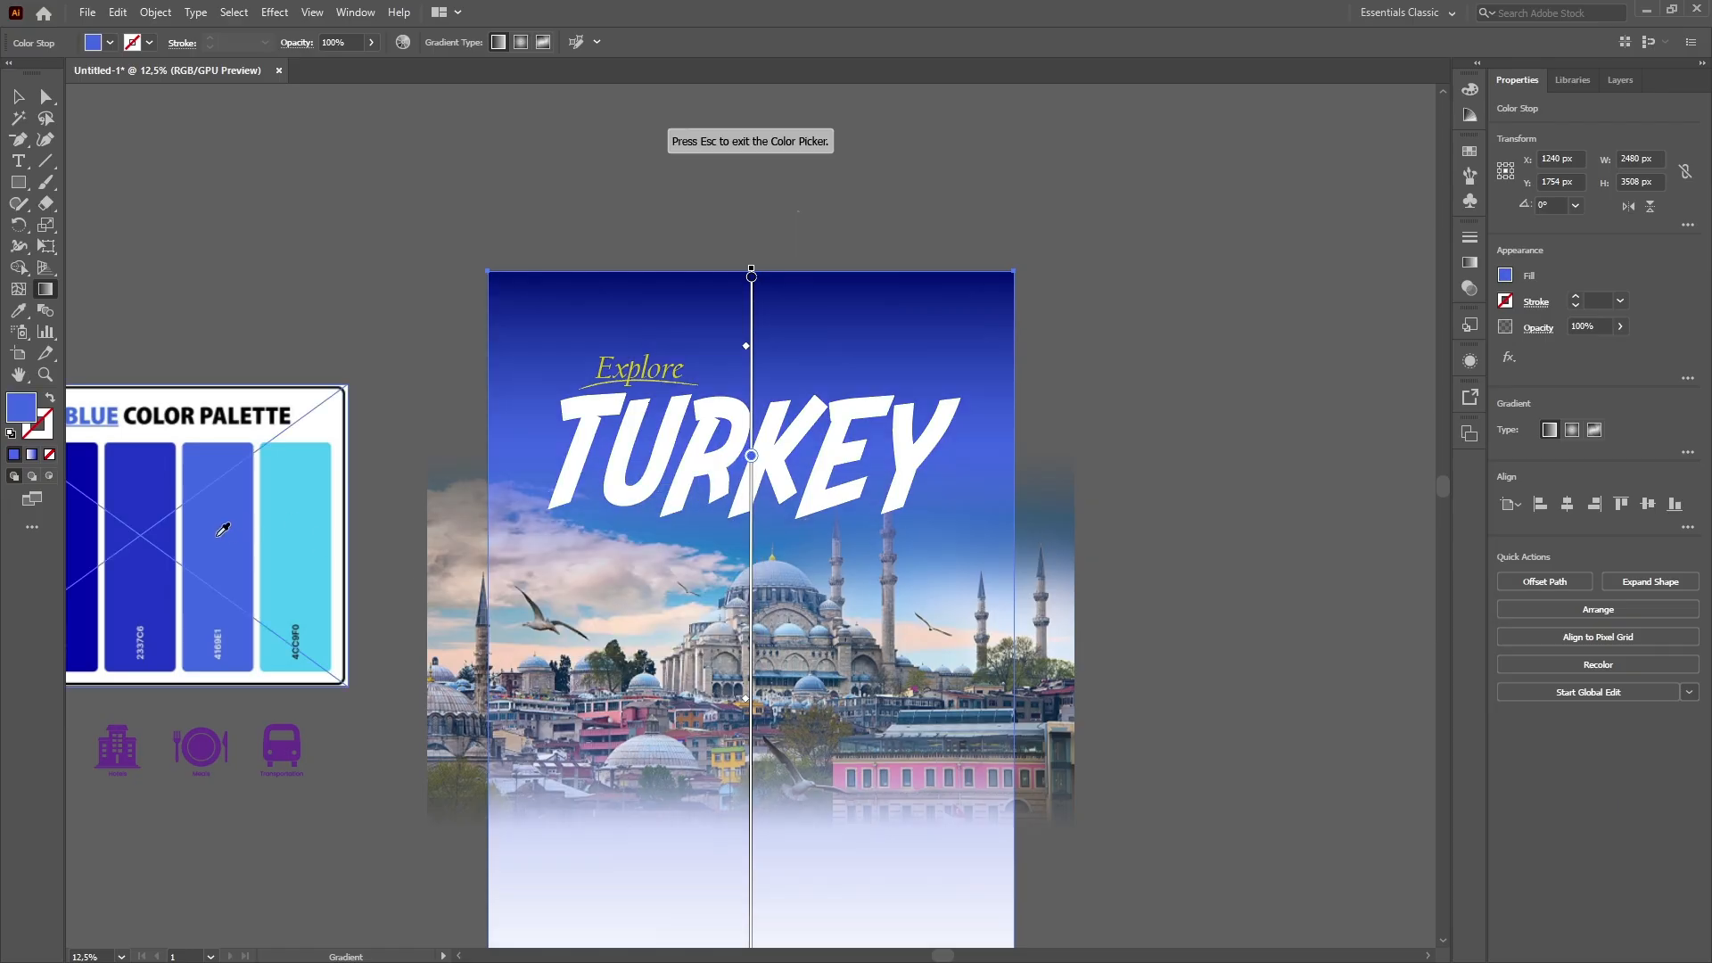
Try the palette's 2337C6 blue on the background gradient's top stop and shift that stop slightly down.
key("Escape")
double_click(752, 276)
left_click(526, 397)
left_click(157, 546)
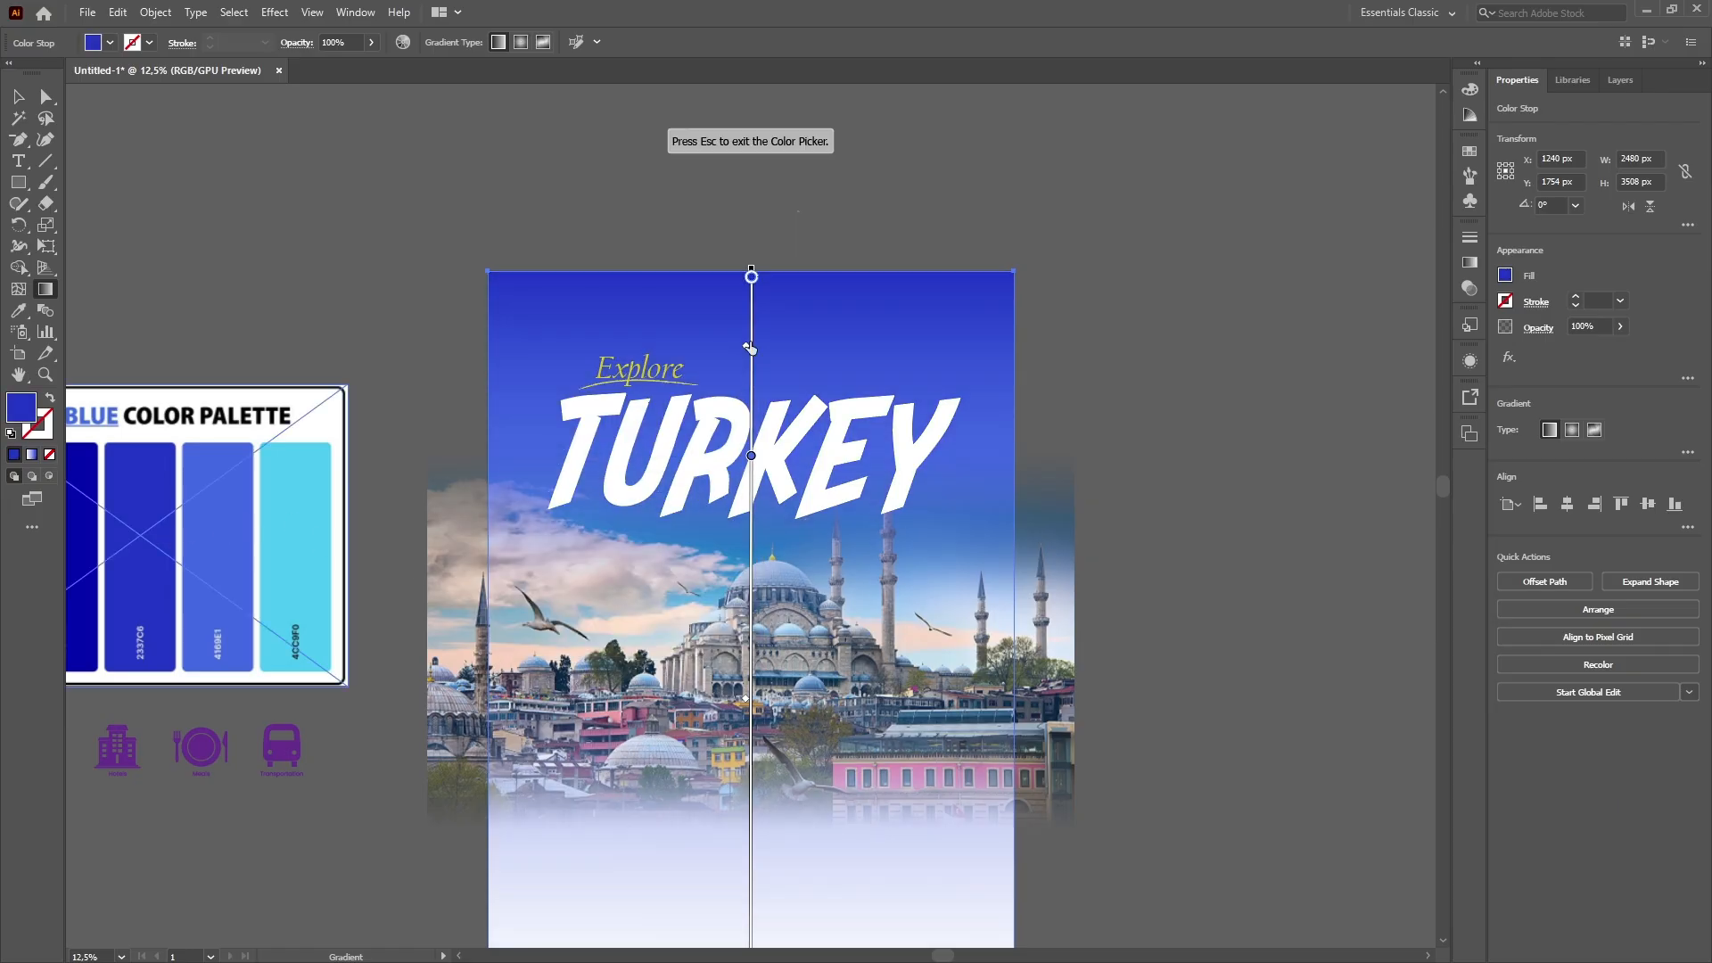
key("Escape")
mouse_move(748, 354)
left_mouse_down()
mouse_move(751, 383)
mouse_move(758, 360)
left_mouse_up()
key("v")
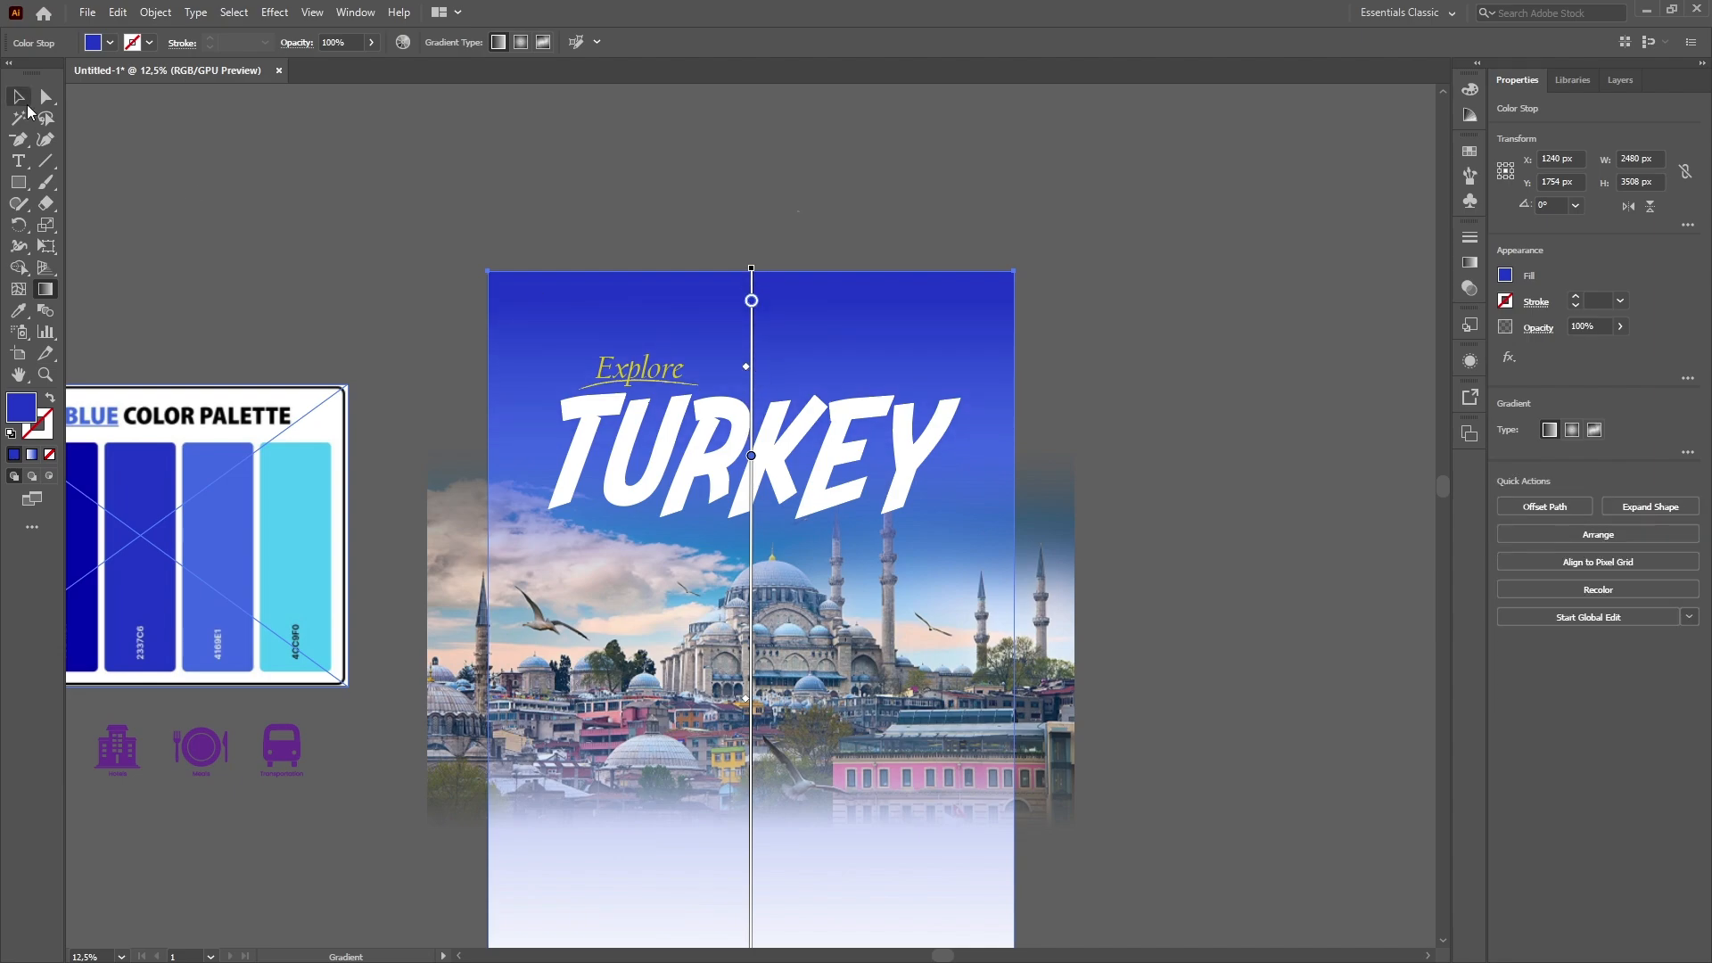
left_click(554, 178)
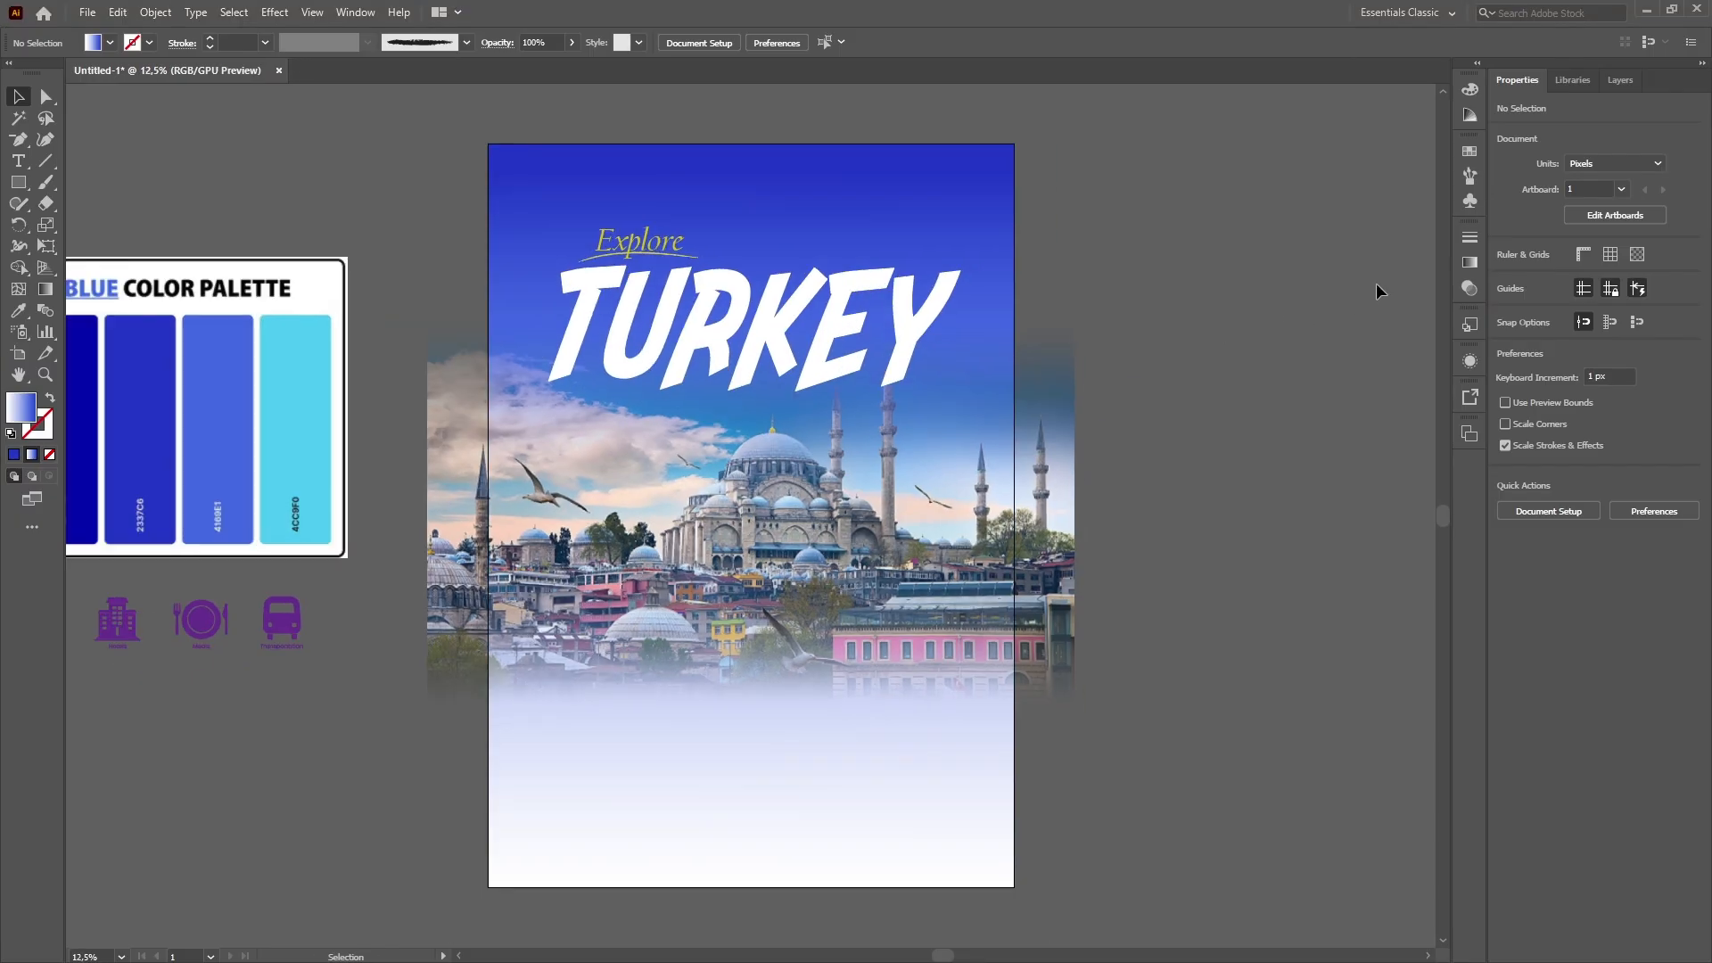
Undo the color and stop changes on the background gradient to restore the navy top.
key("ctrl+minus")
key("ctrl+a")
scroll(1129, 330, "up", 3)
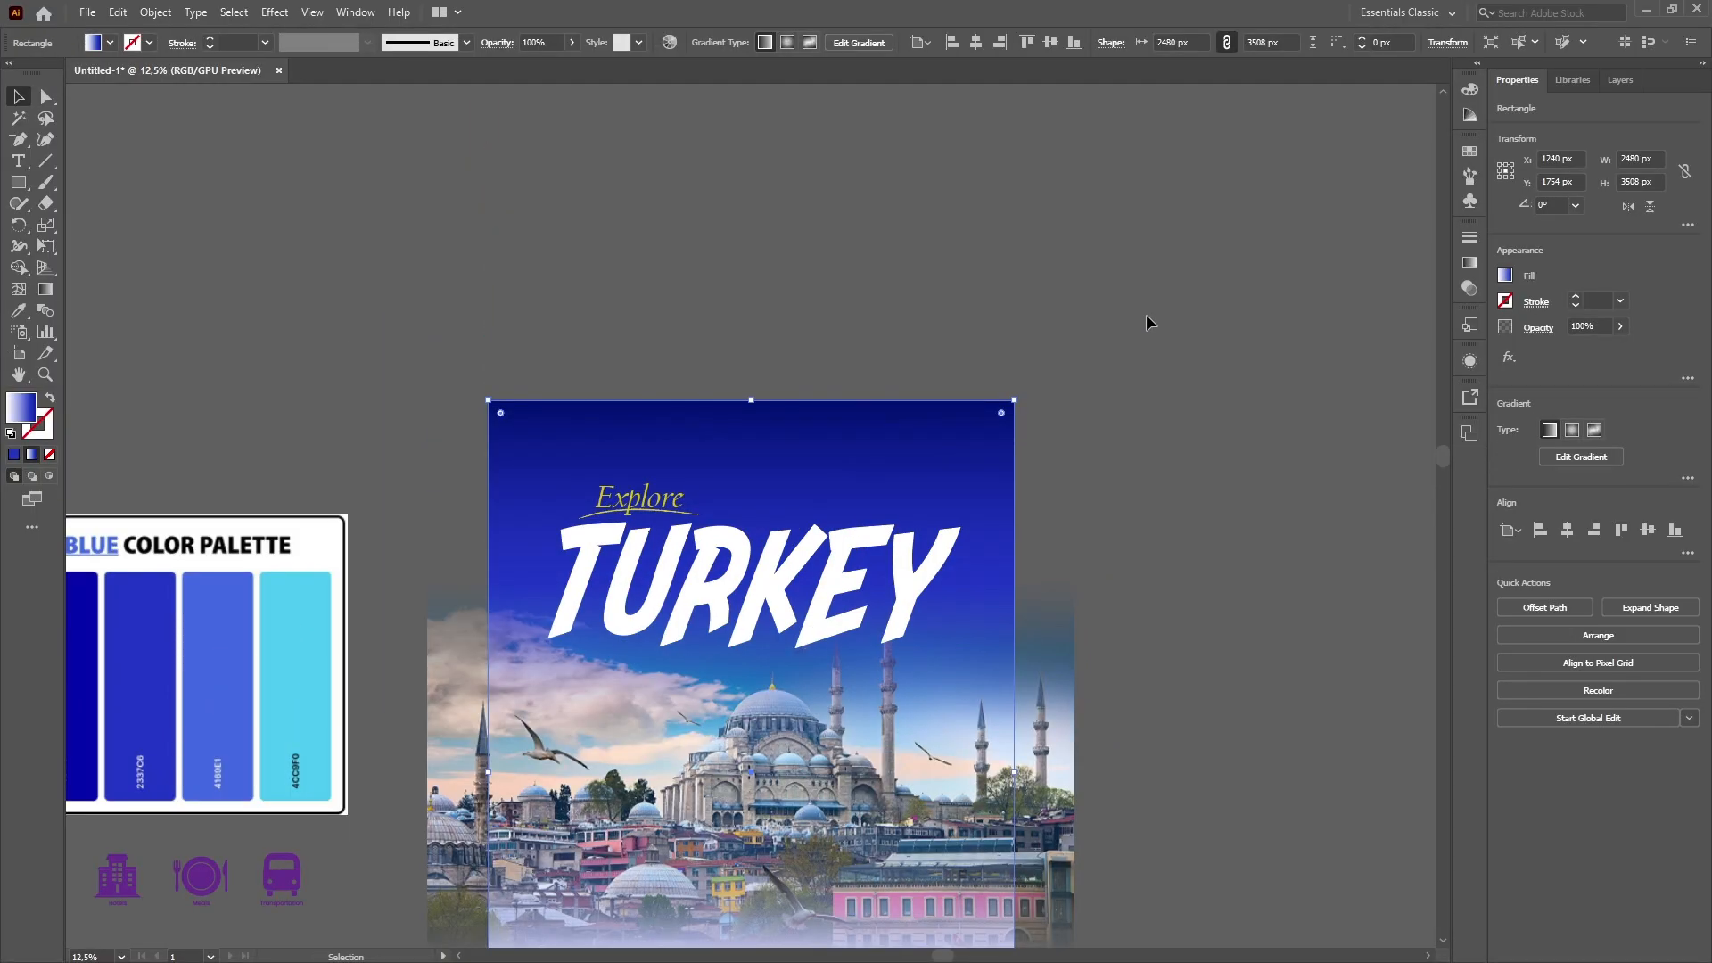
Change the background gradient's middle color stop to a slightly lighter, softer blue.
scroll(1146, 316, "down", 1)
key("g")
double_click(752, 499)
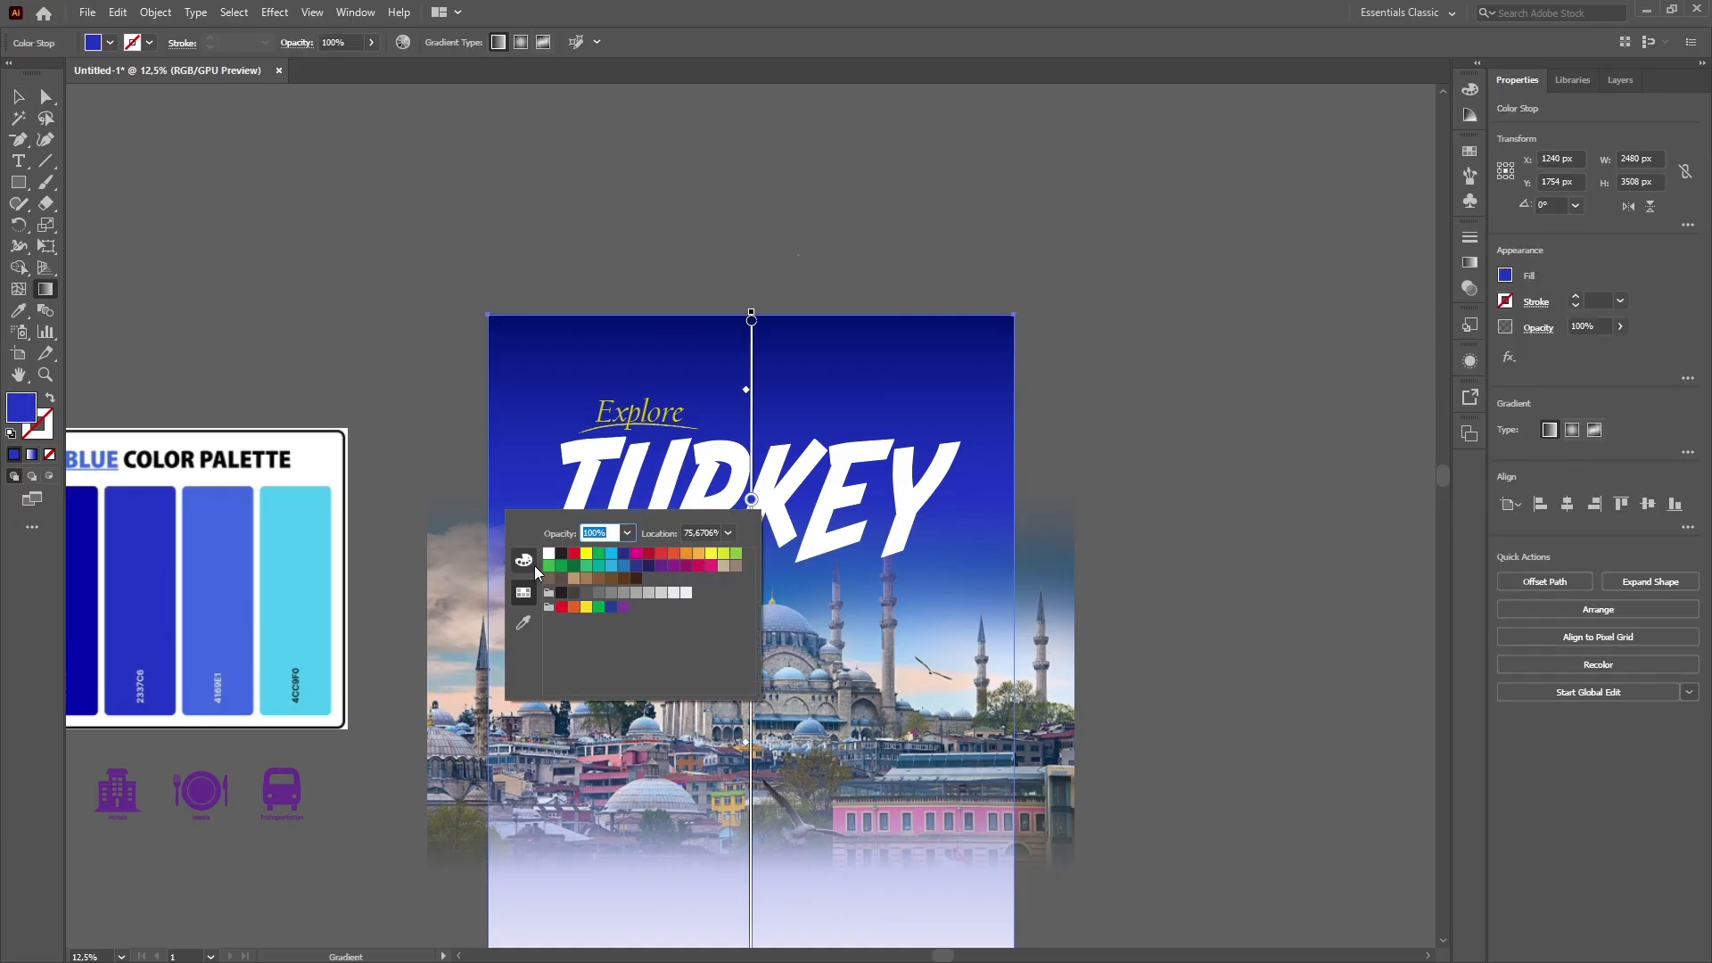
double_click(28, 408)
left_click(1260, 328)
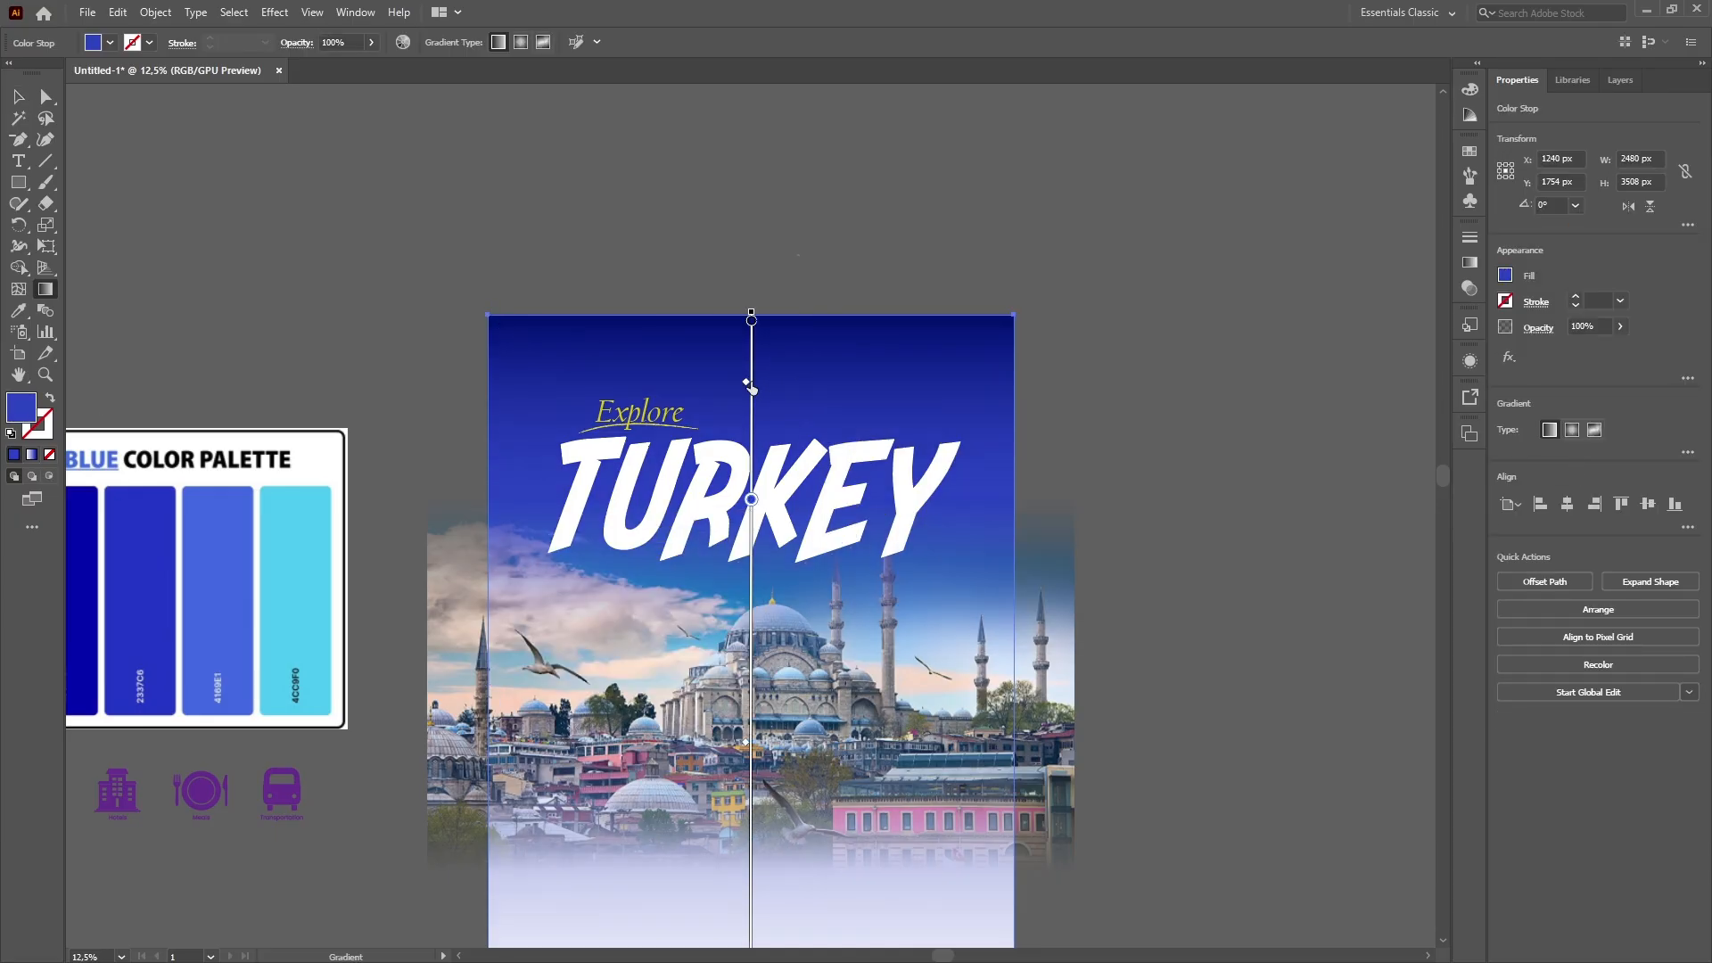
Raise the background gradient's middle color stop and lower midpoint so the blue fades to white higher up, and deselect.
left_click_drag(750, 385, 749, 365)
left_click_drag(751, 500, 751, 472)
left_click_drag(747, 729, 755, 667)
mouse_move(751, 472)
left_mouse_down()
mouse_move(751, 448)
mouse_move(751, 471)
left_mouse_up()
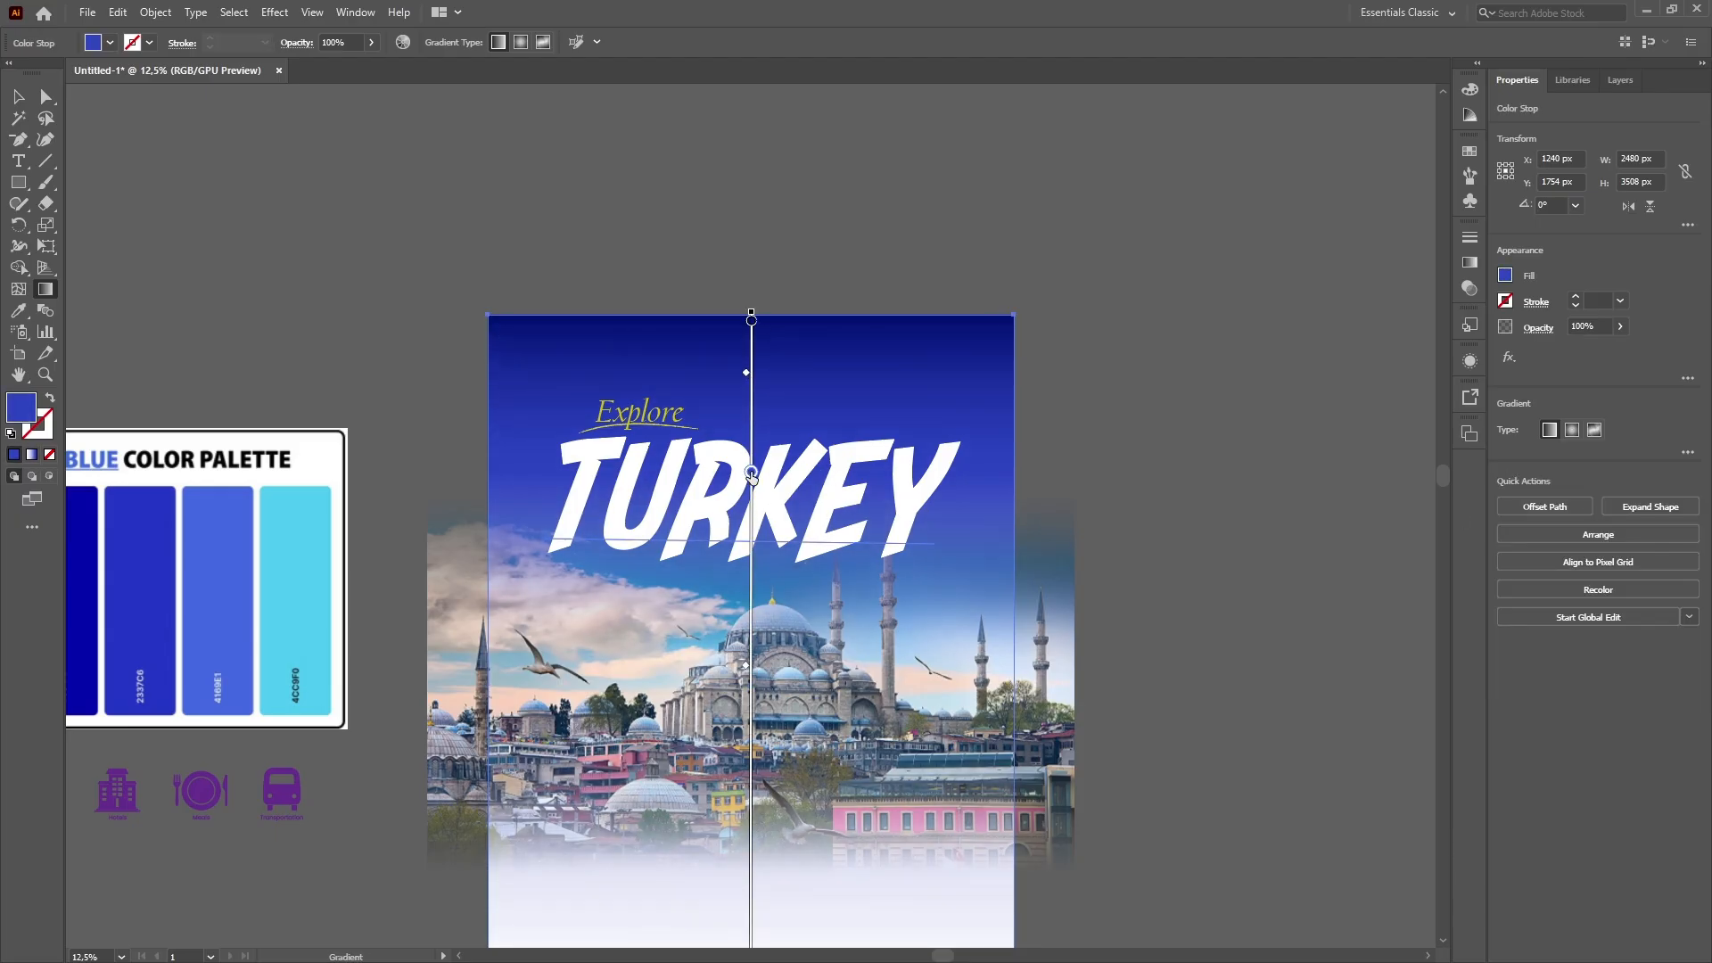
left_click_drag(749, 676, 753, 648)
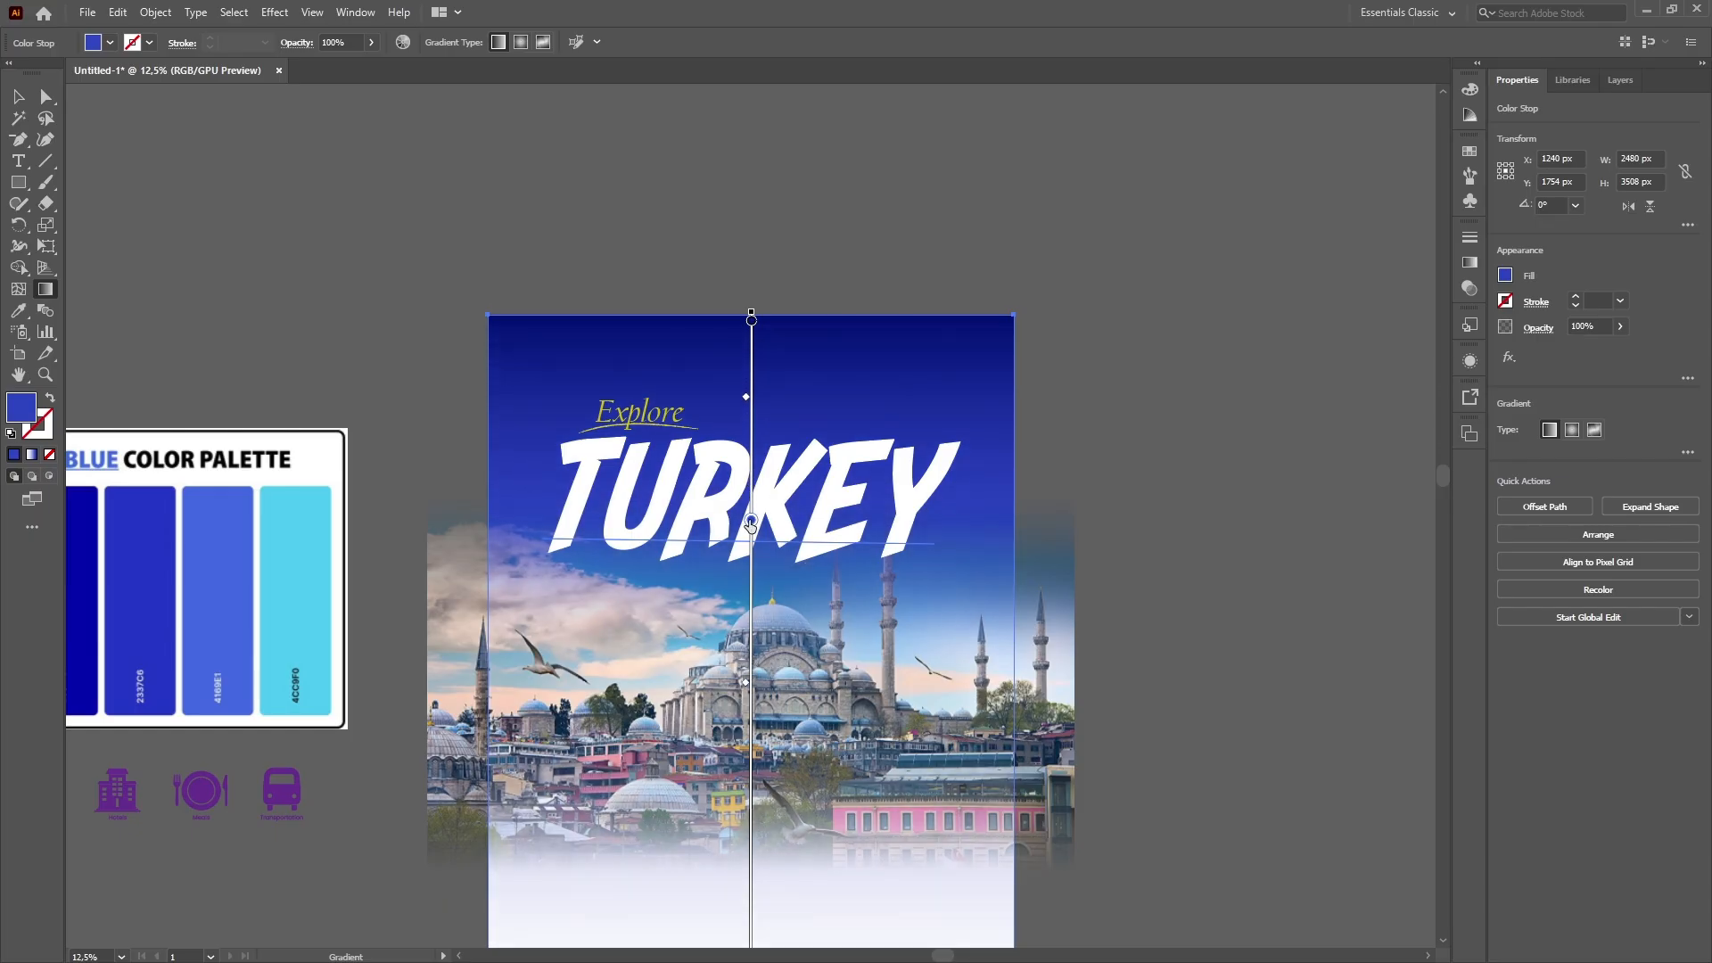
scroll(798, 541, "down", 3)
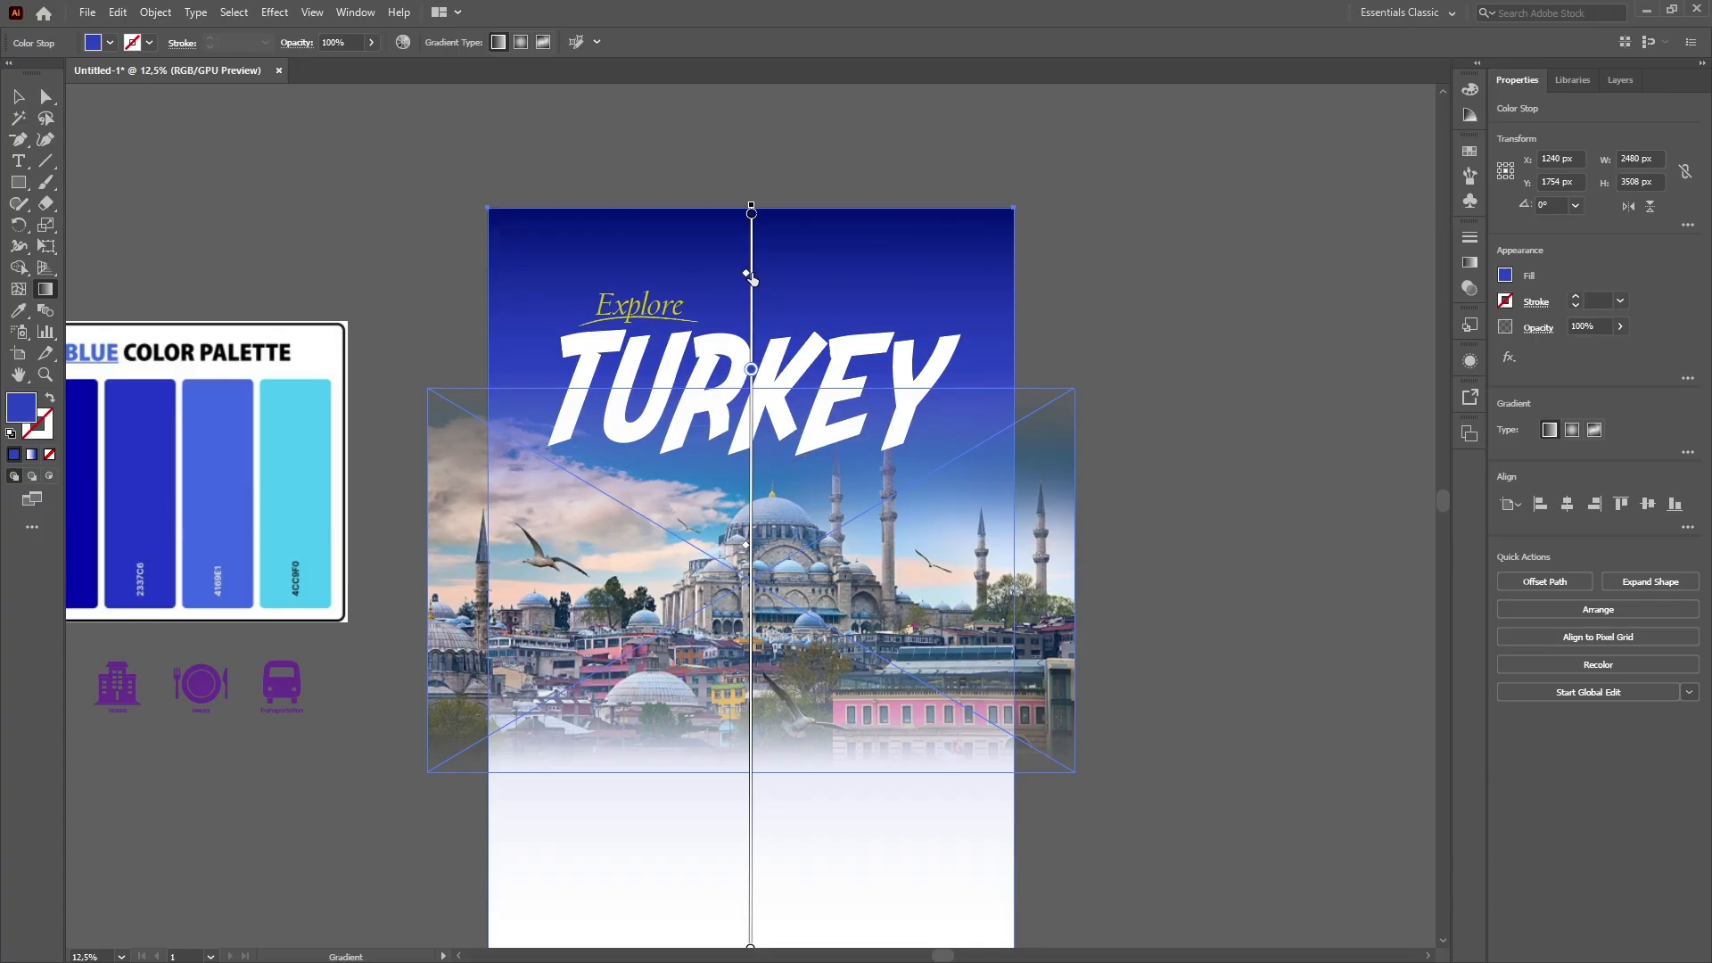
left_click_drag(747, 547, 743, 510)
left_click(19, 96)
left_click(798, 148)
Shift the upper midpoint of the city photo's opacity mask gradient higher to shorten the top fade, and leave mask editing.
left_click(1070, 469)
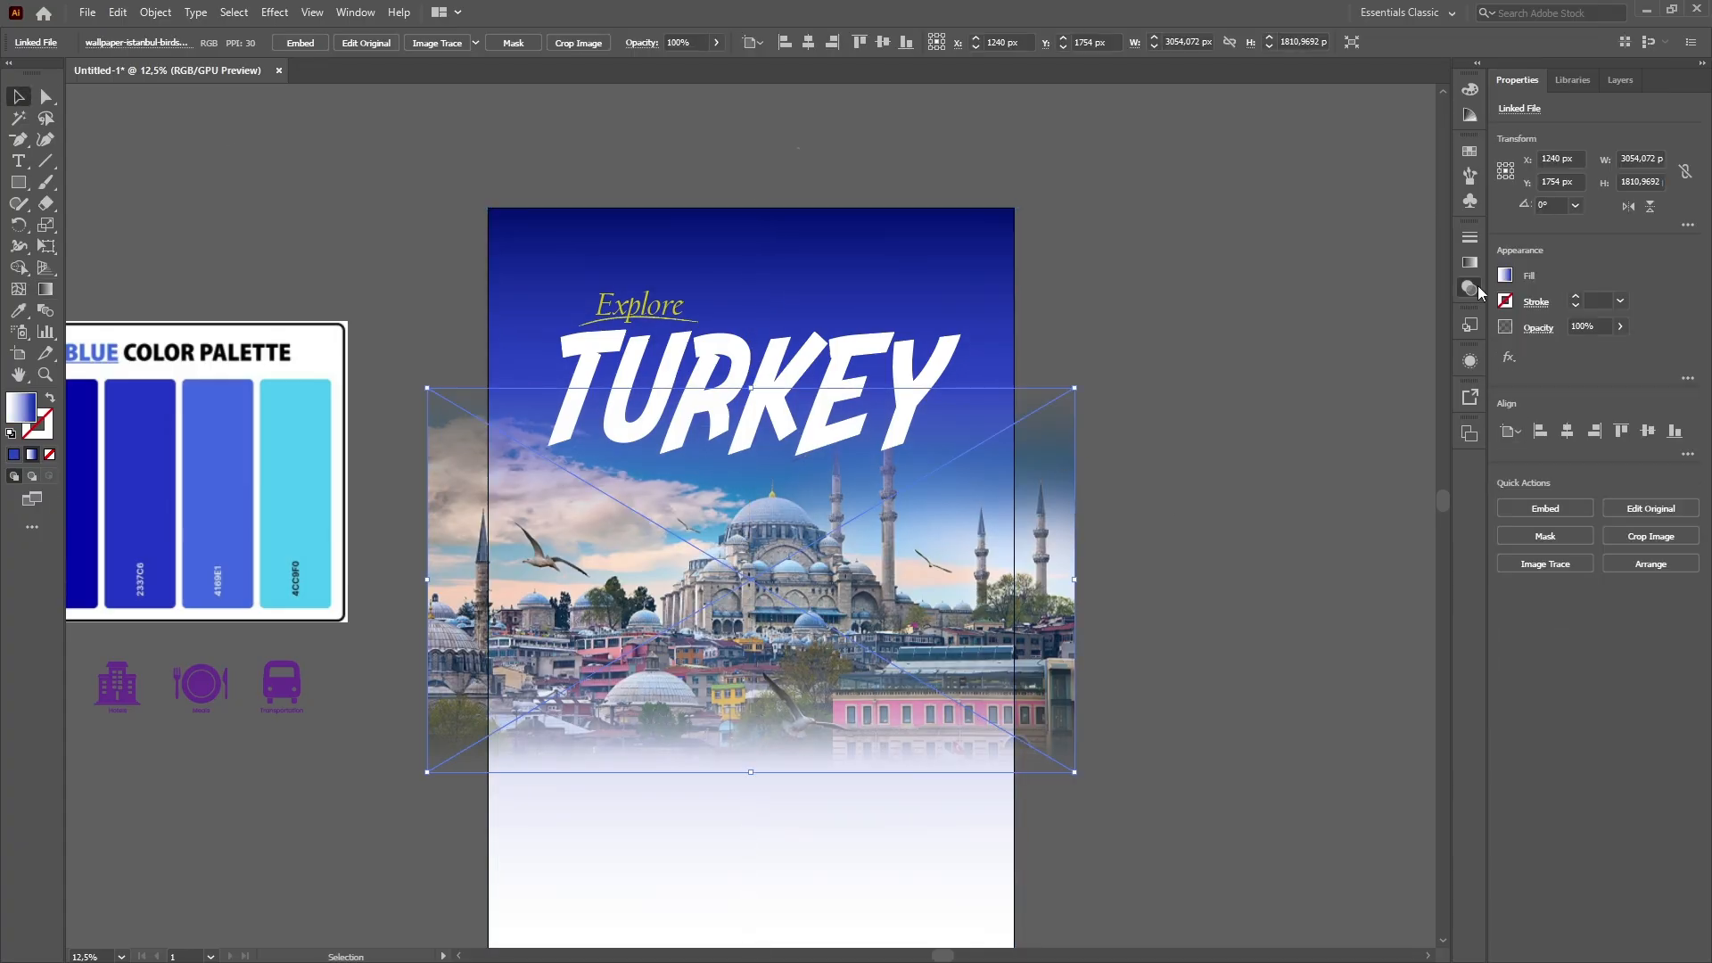
left_click(1470, 288)
left_click(1347, 303)
left_click(1056, 486)
left_click(1583, 456)
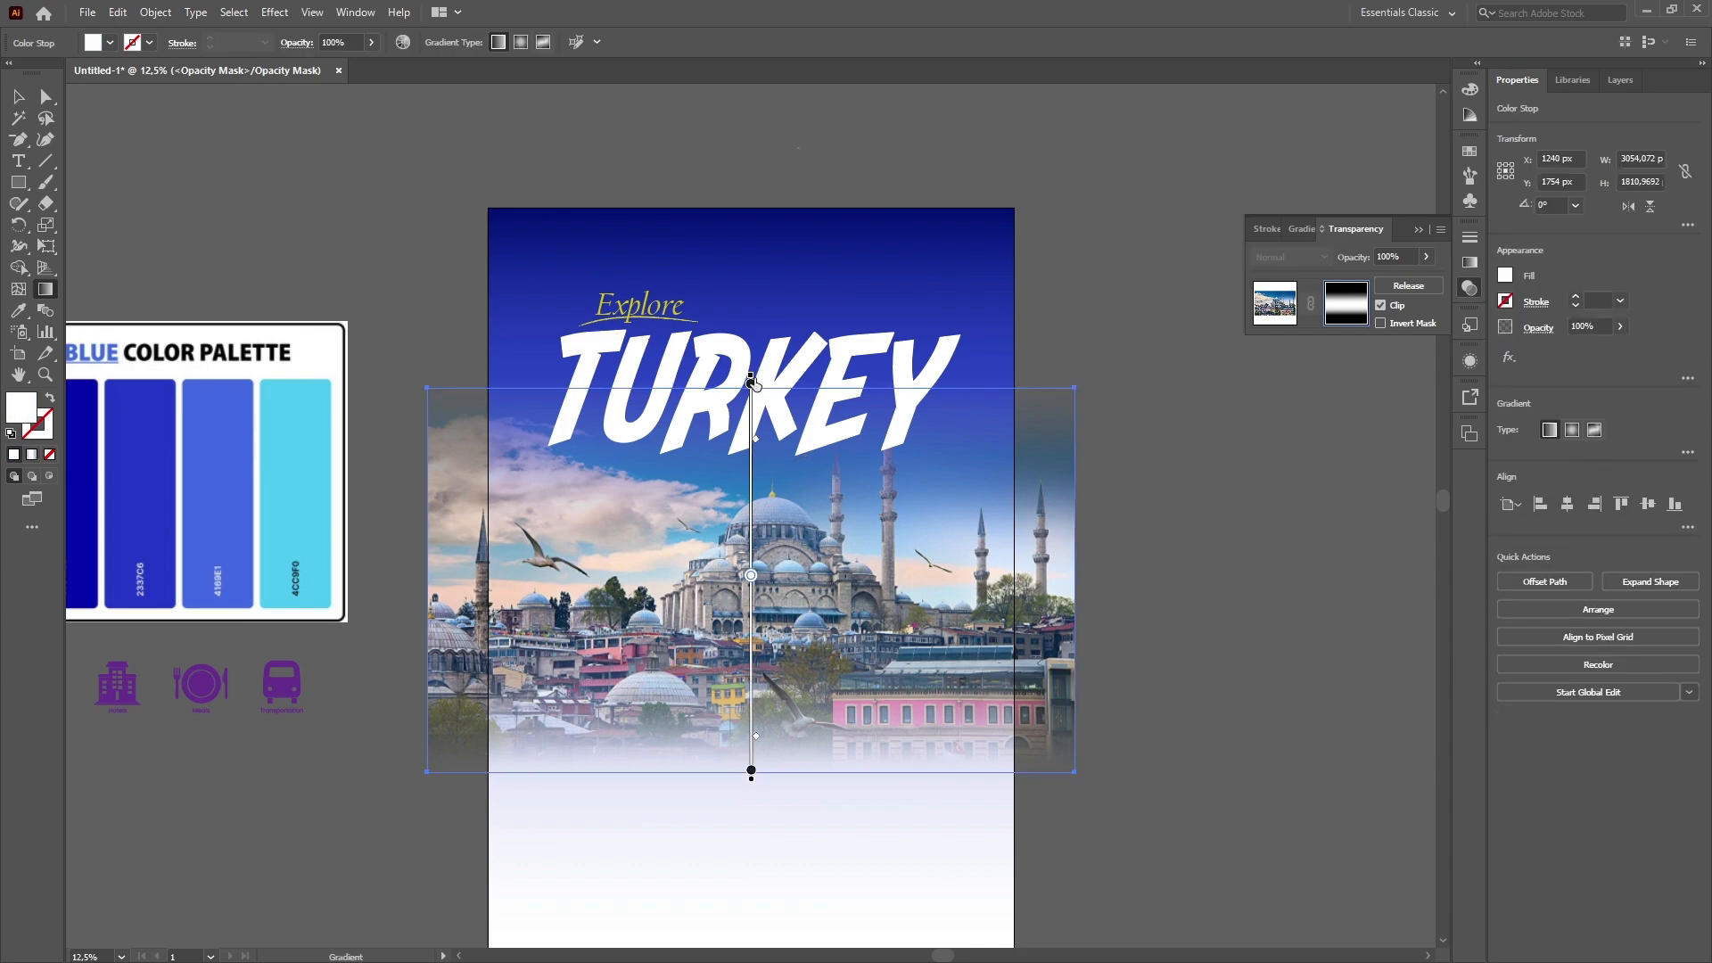
left_click_drag(757, 452, 769, 433)
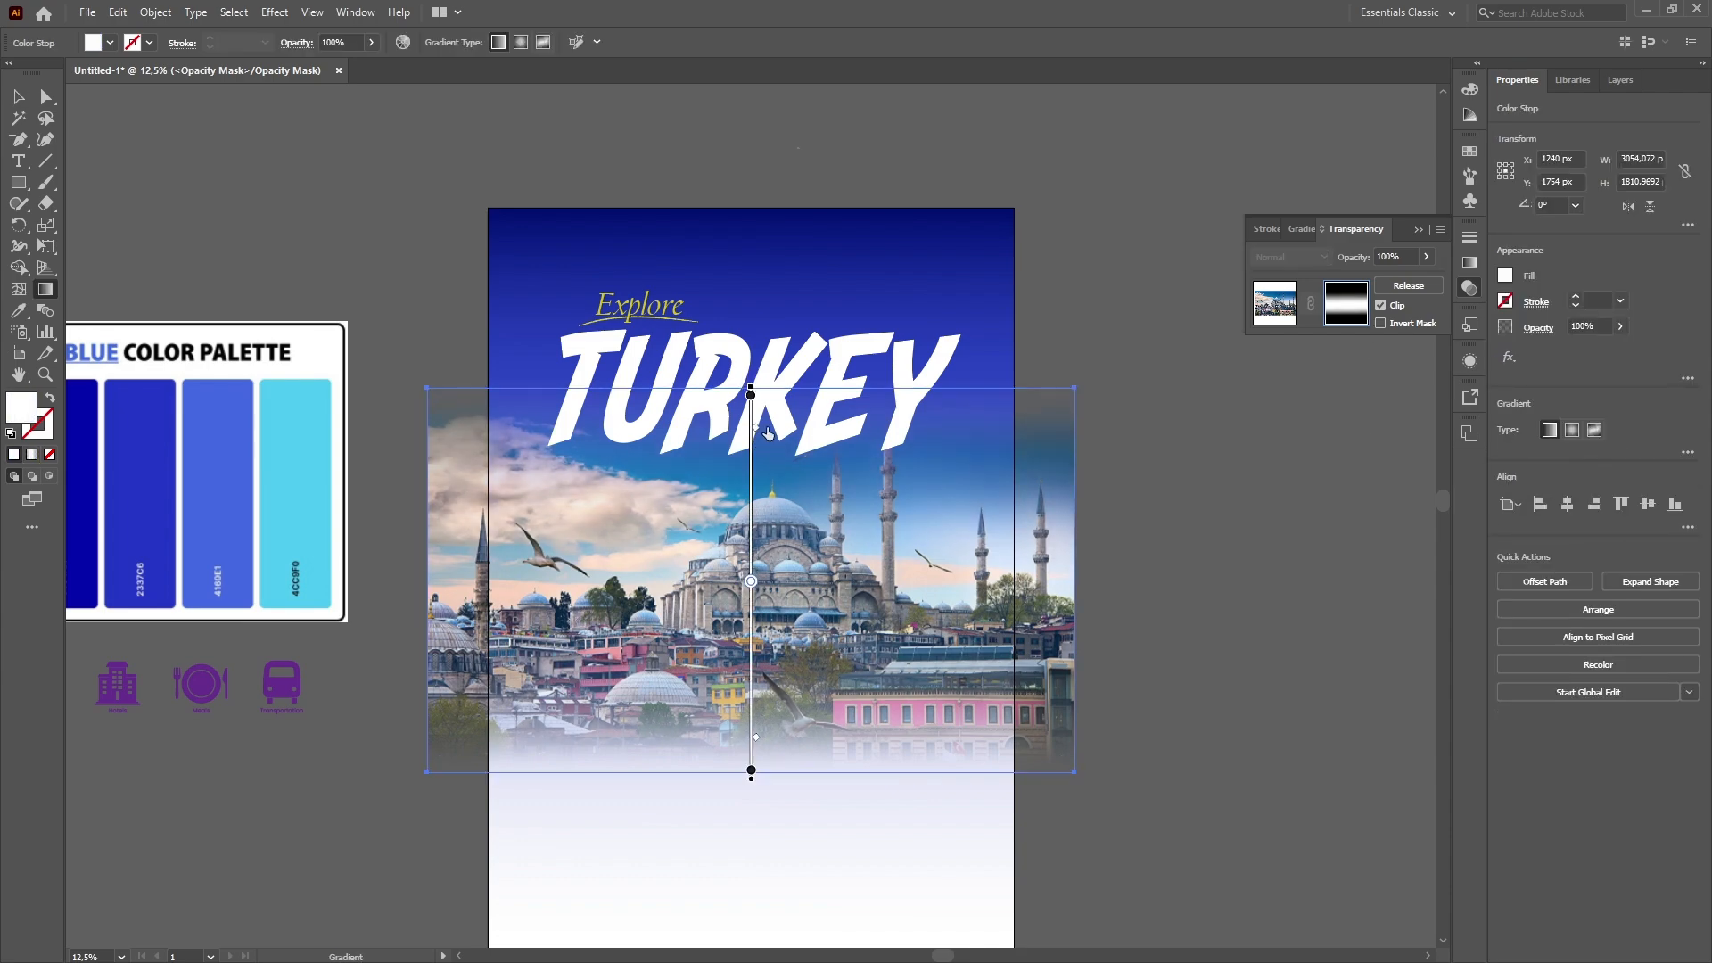
left_click(1291, 293)
key("v")
left_click(1418, 230)
left_click(1300, 276)
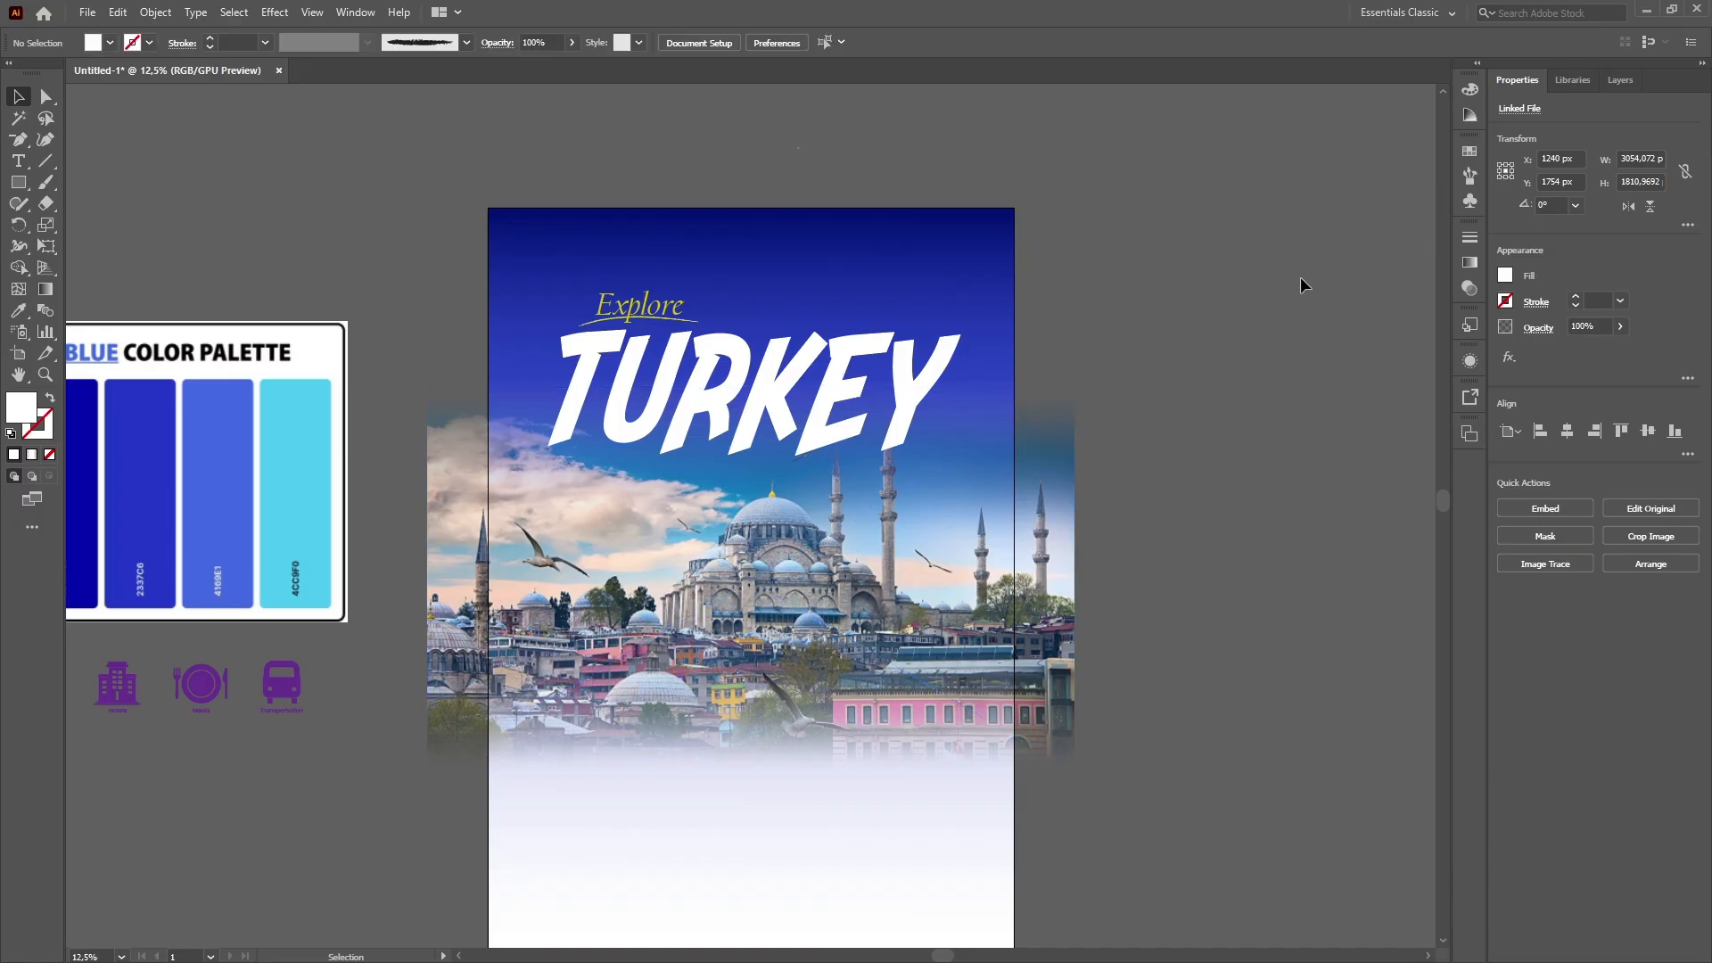
Move the background gradient's upper midpoint slightly higher to narrow the navy band, and deselect.
key("ctrl+minus")
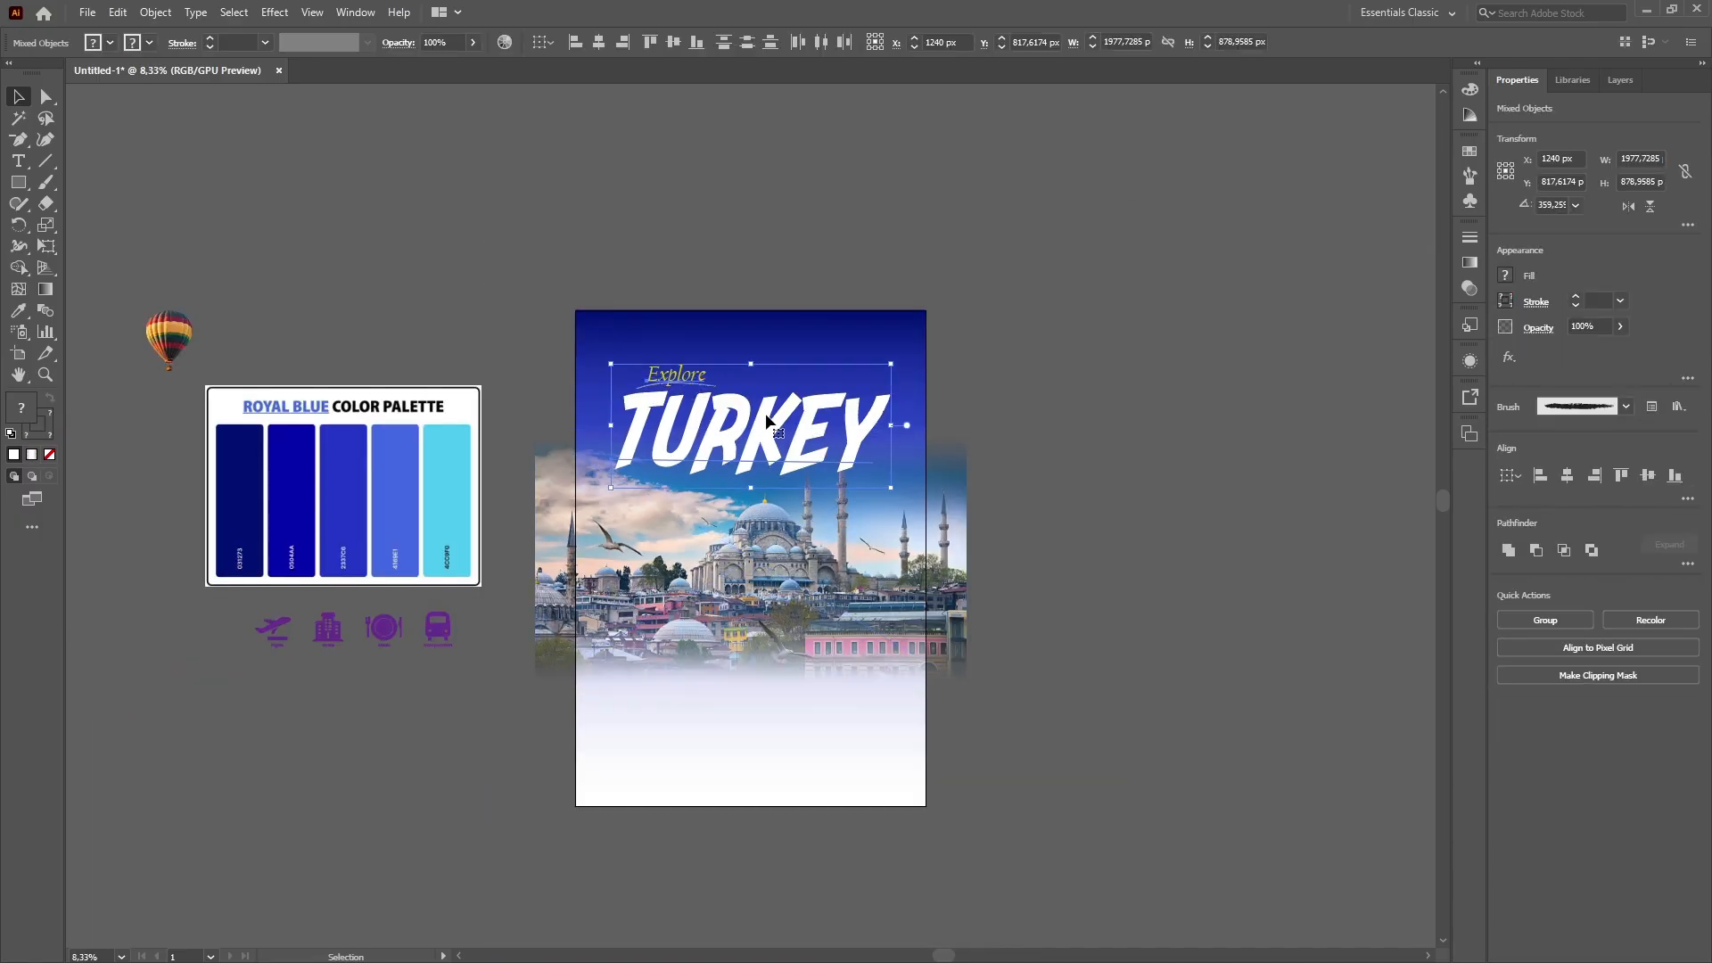
key("ctrl+plus")
left_click(1000, 284)
key("g")
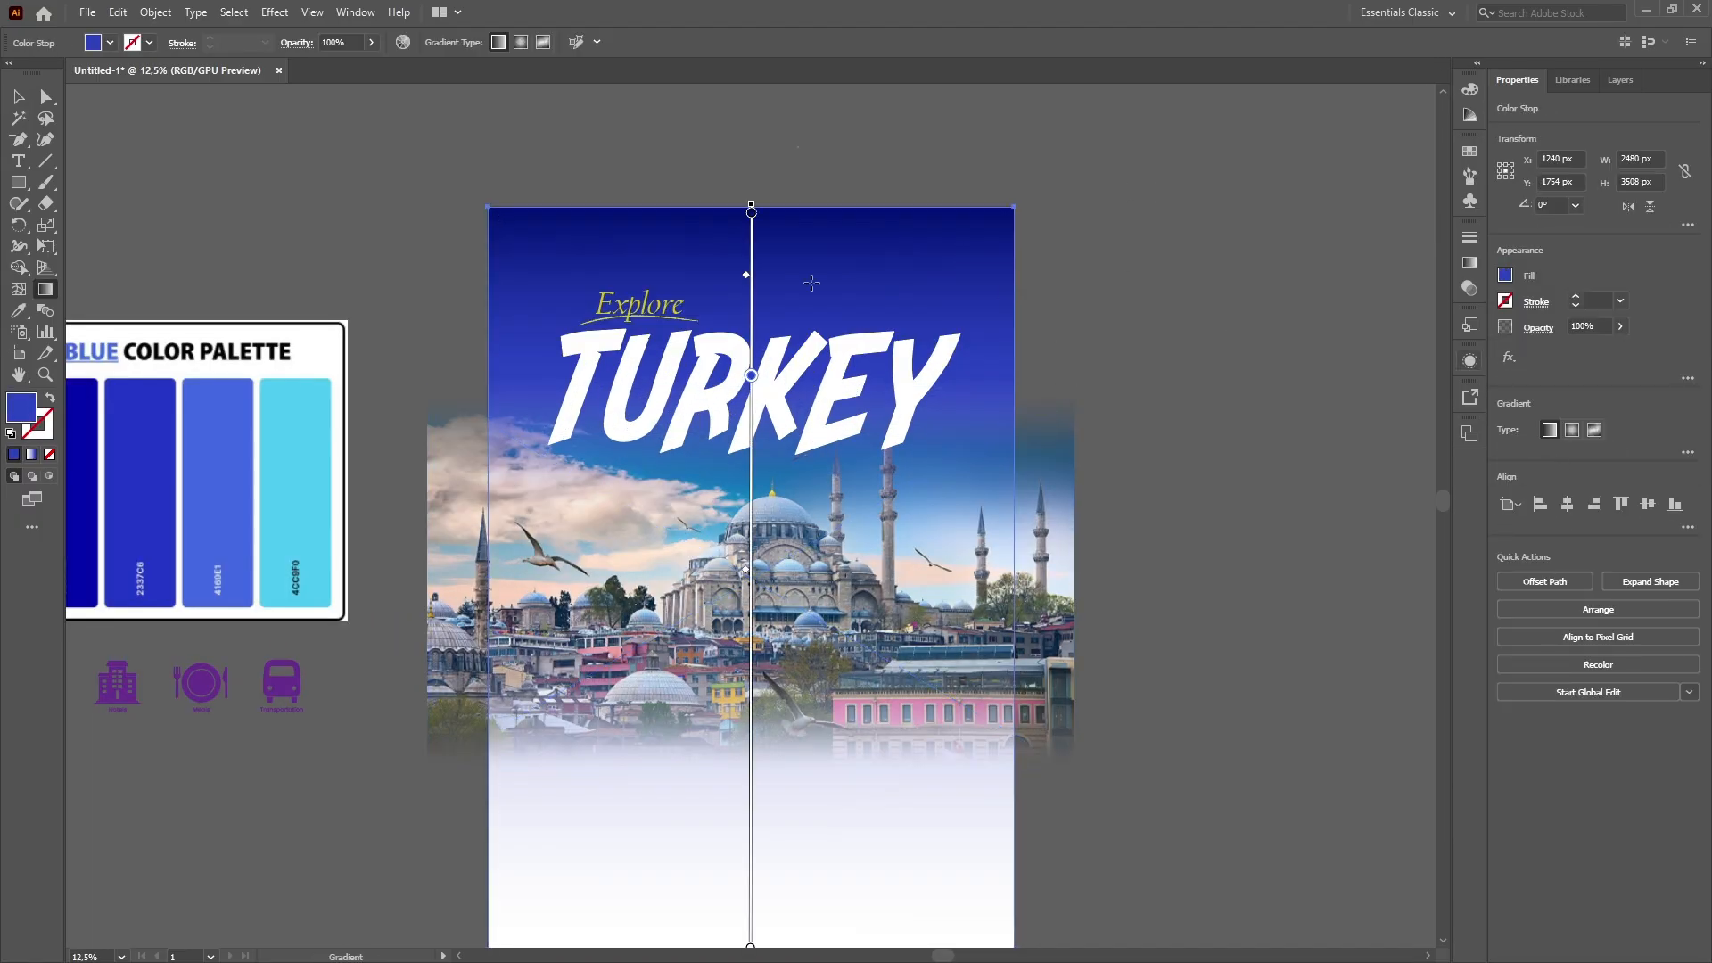
left_click_drag(746, 277, 746, 255)
key("v")
left_click(1257, 243)
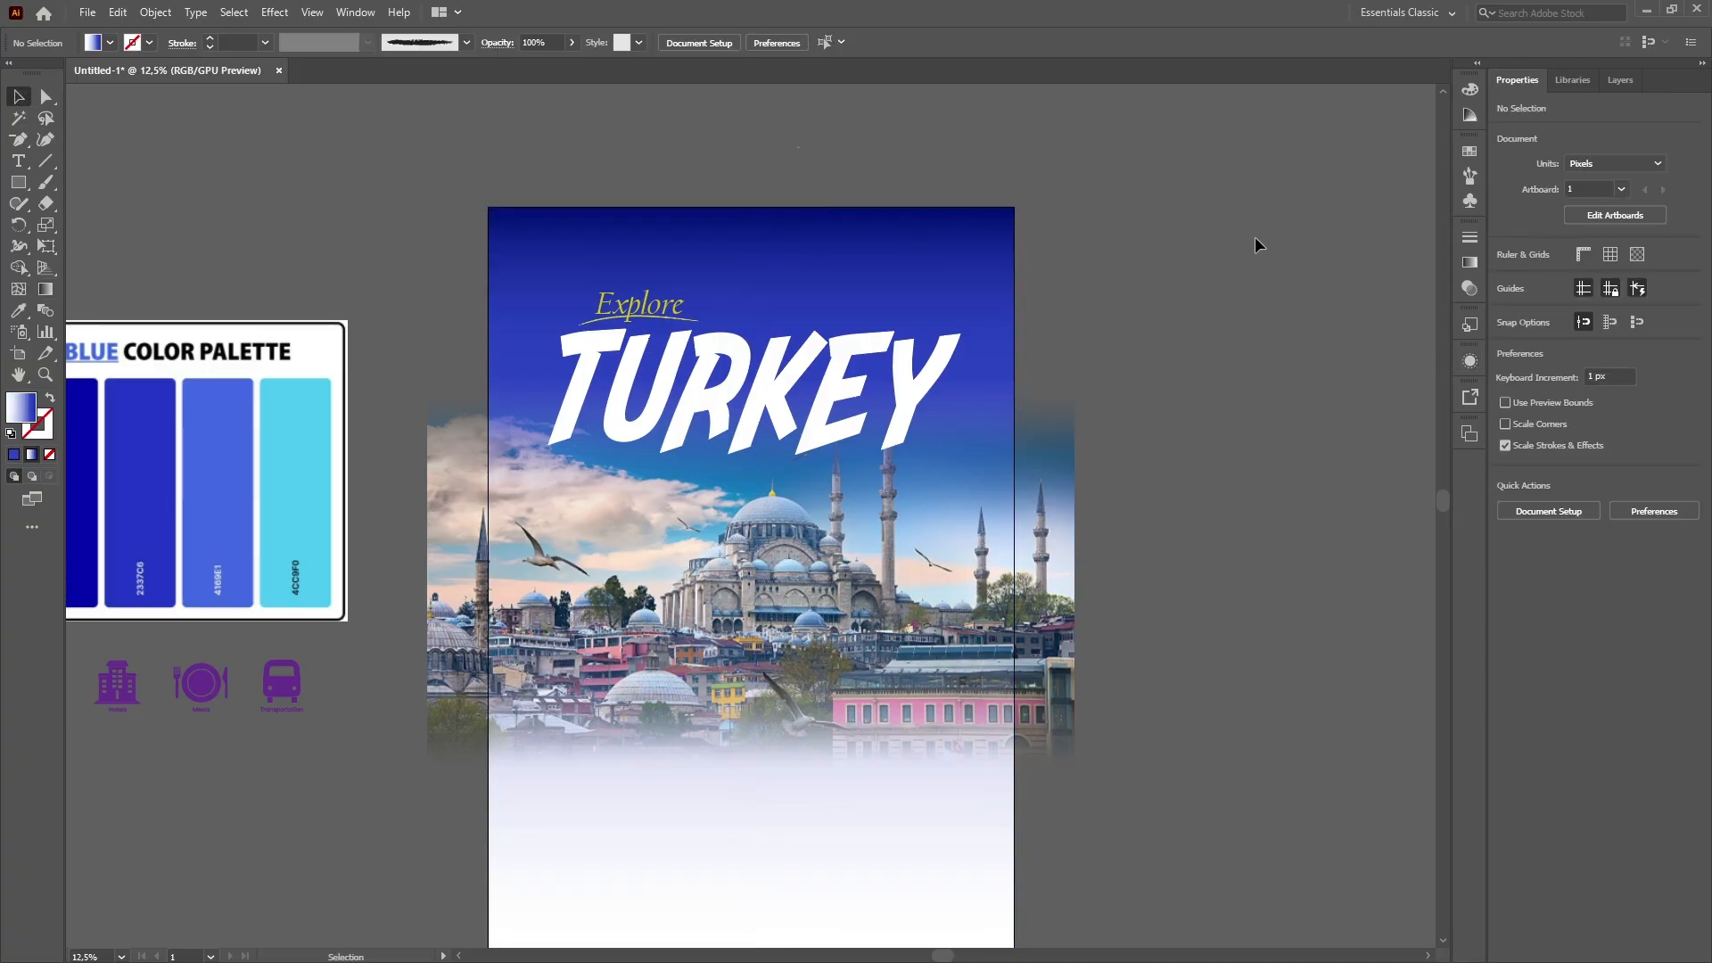
Draw a horizontally centered rounded bar about 1345 by 265 px over the lower edge of the city photo.
key("ctrl+minus")
scroll(1252, 243, "down", 1)
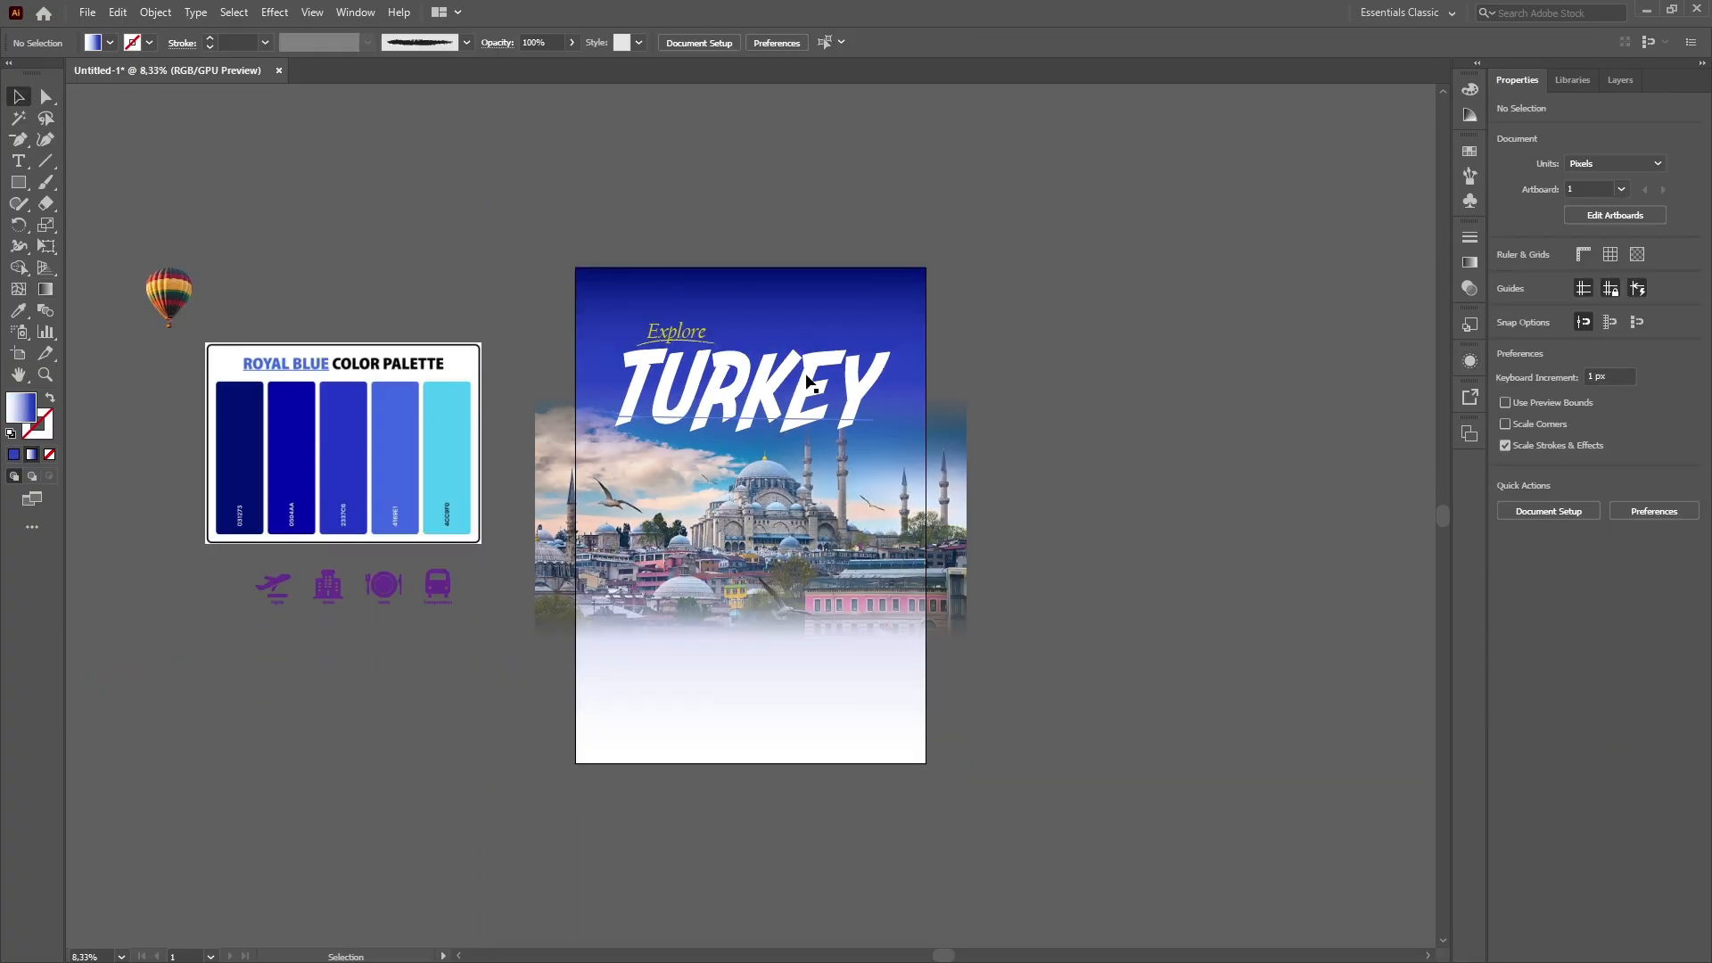
key("ctrl+plus")
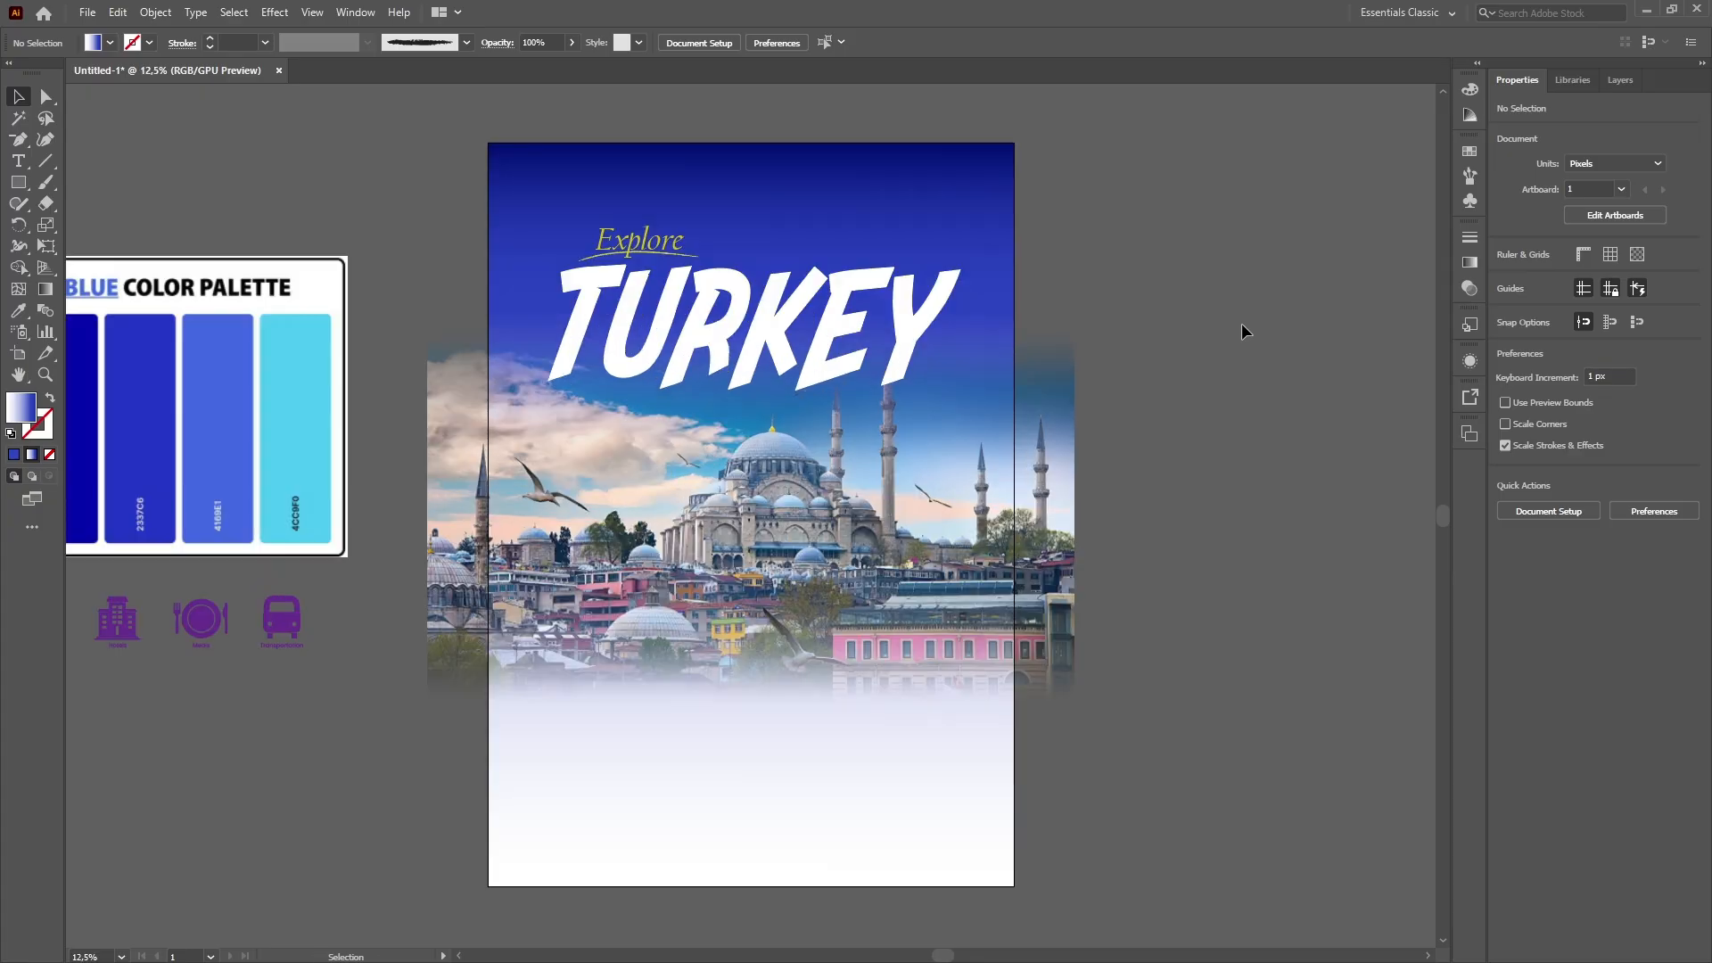
scroll(114, 549, "down", 9)
scroll(114, 548, "up", 8)
left_click(19, 183)
scroll(616, 297, "up", 8)
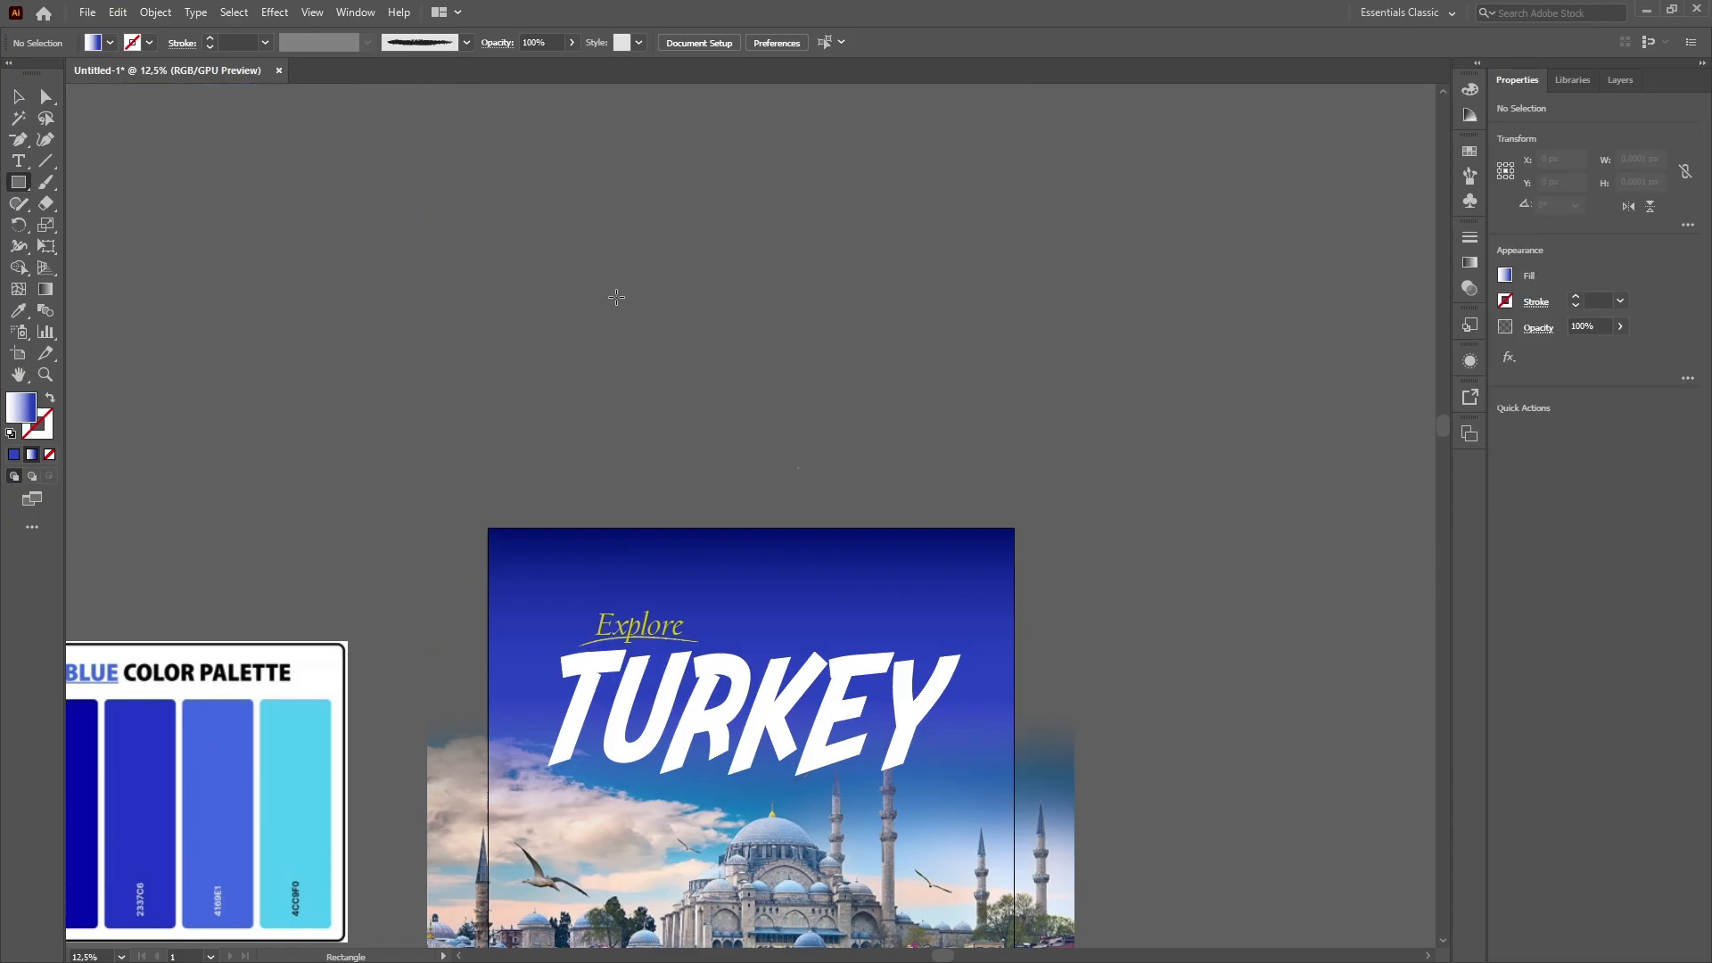
left_click_drag(836, 302, 1059, 296)
scroll(794, 487, "down", 10)
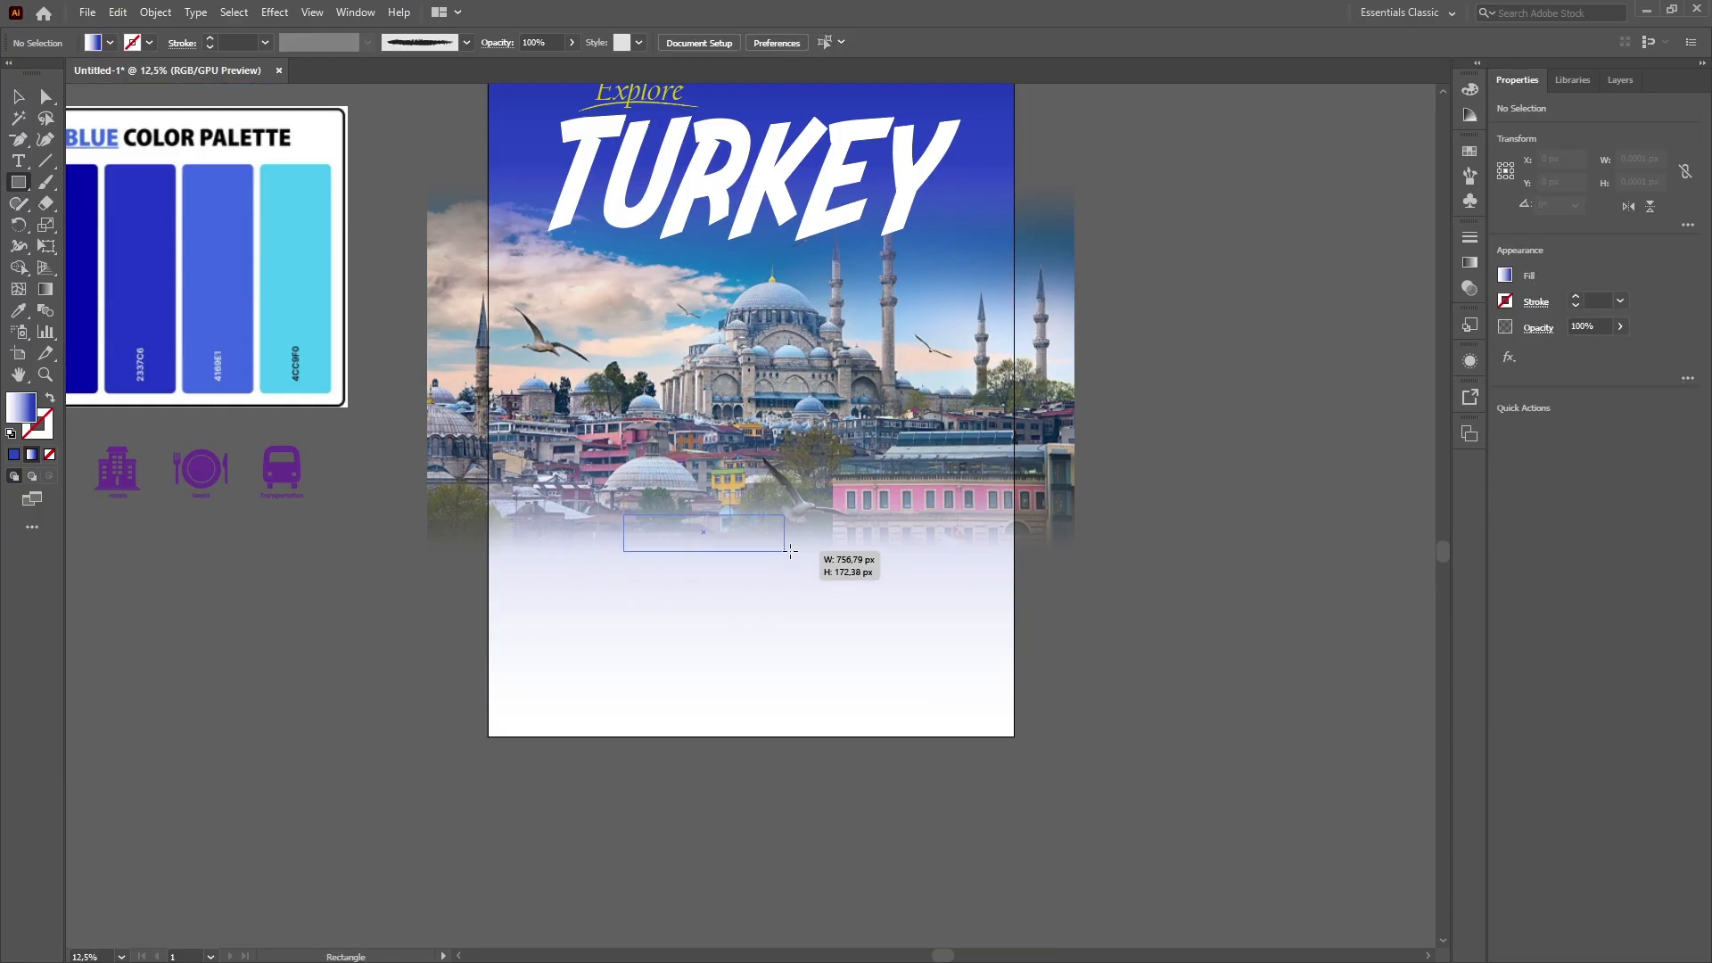
left_click_drag(790, 551, 908, 571)
left_click(18, 96)
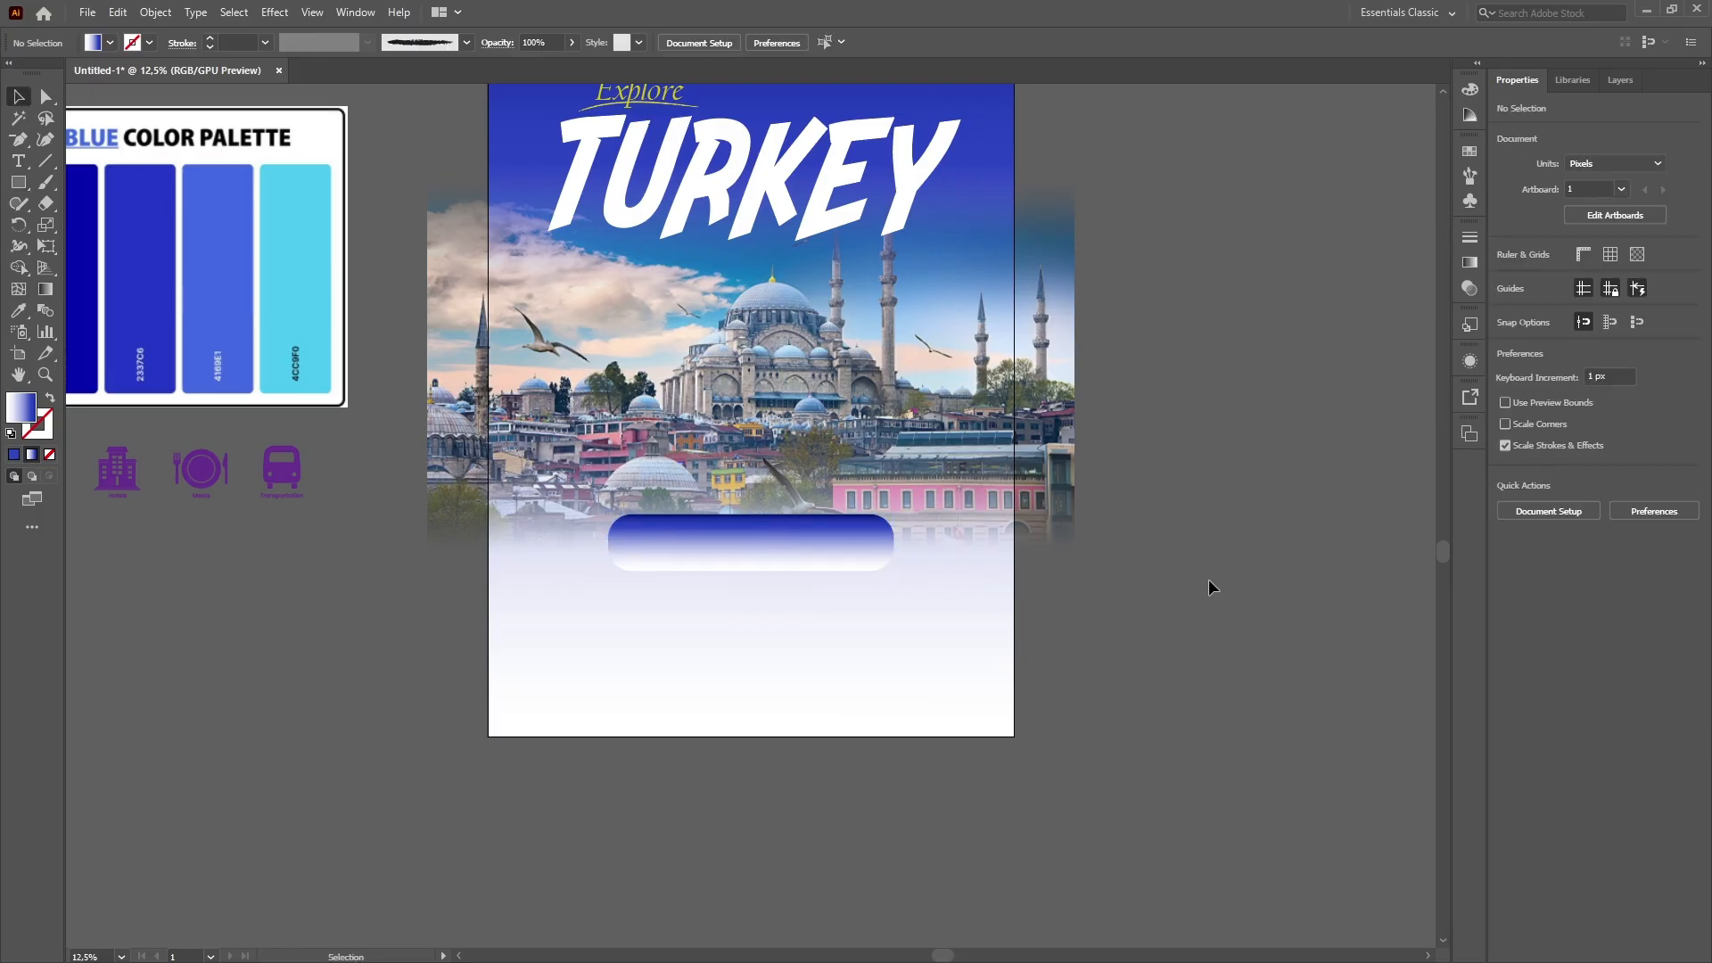
Fill the rounded bar with the solid 4169E1 blue sampled from the color palette image.
scroll(1207, 580, "down", 2)
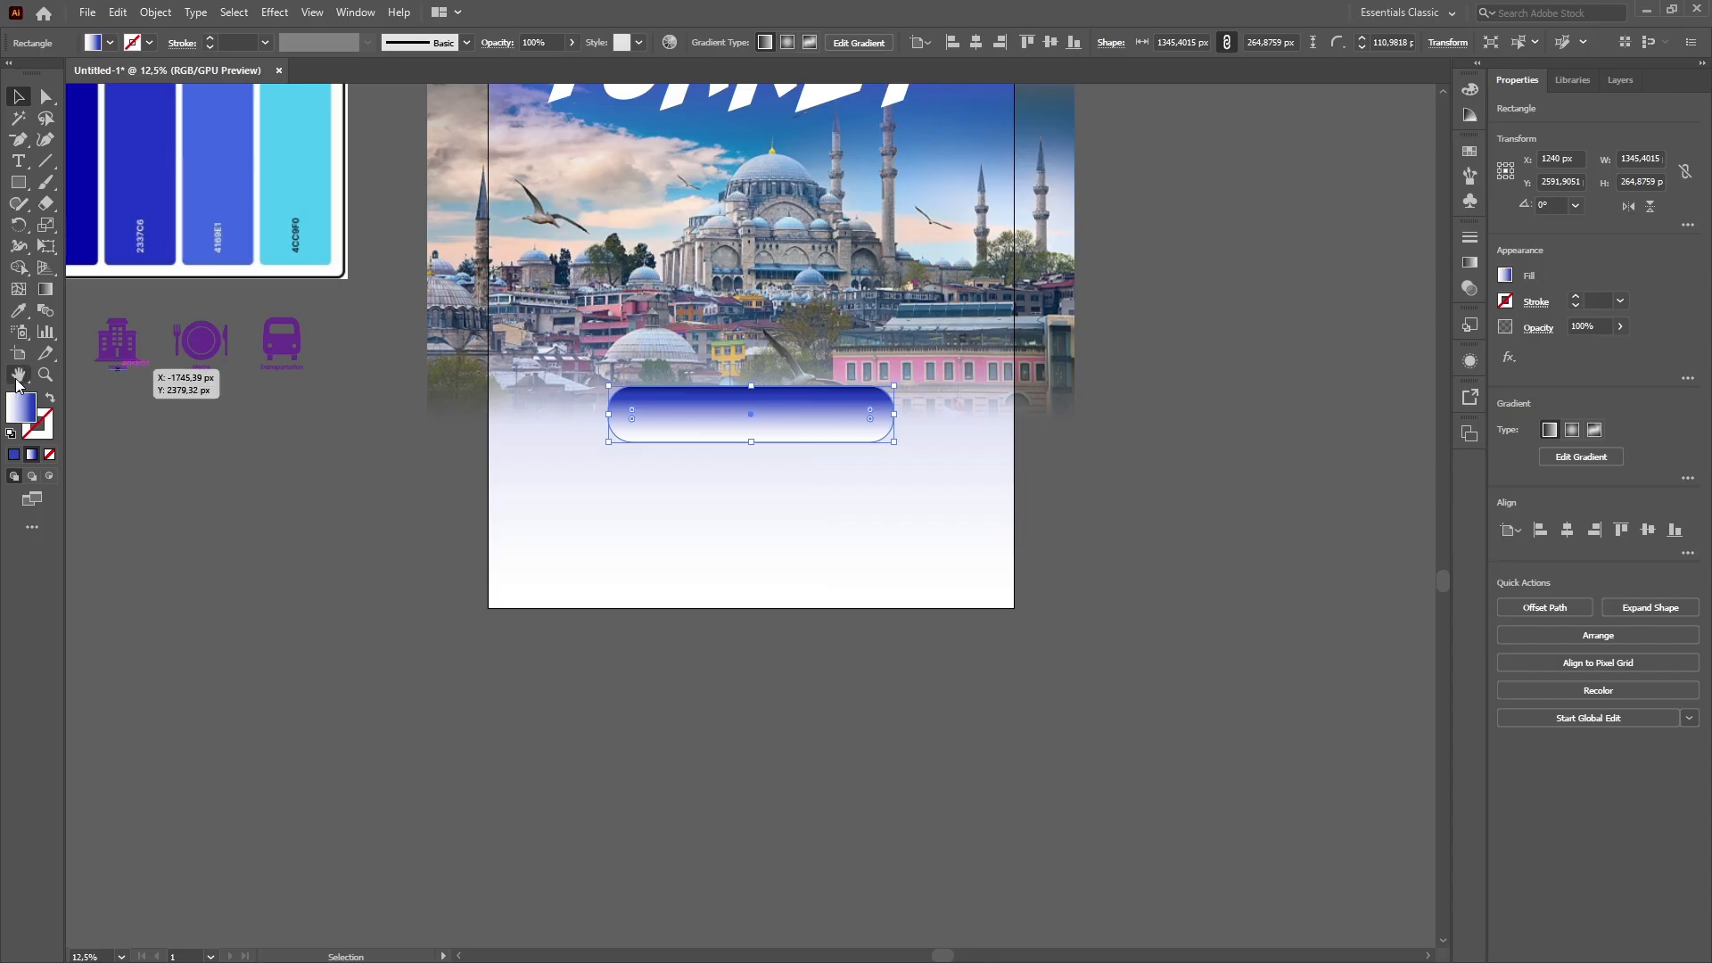
scroll(220, 476, "up", 3)
left_click(17, 310)
left_click(234, 298)
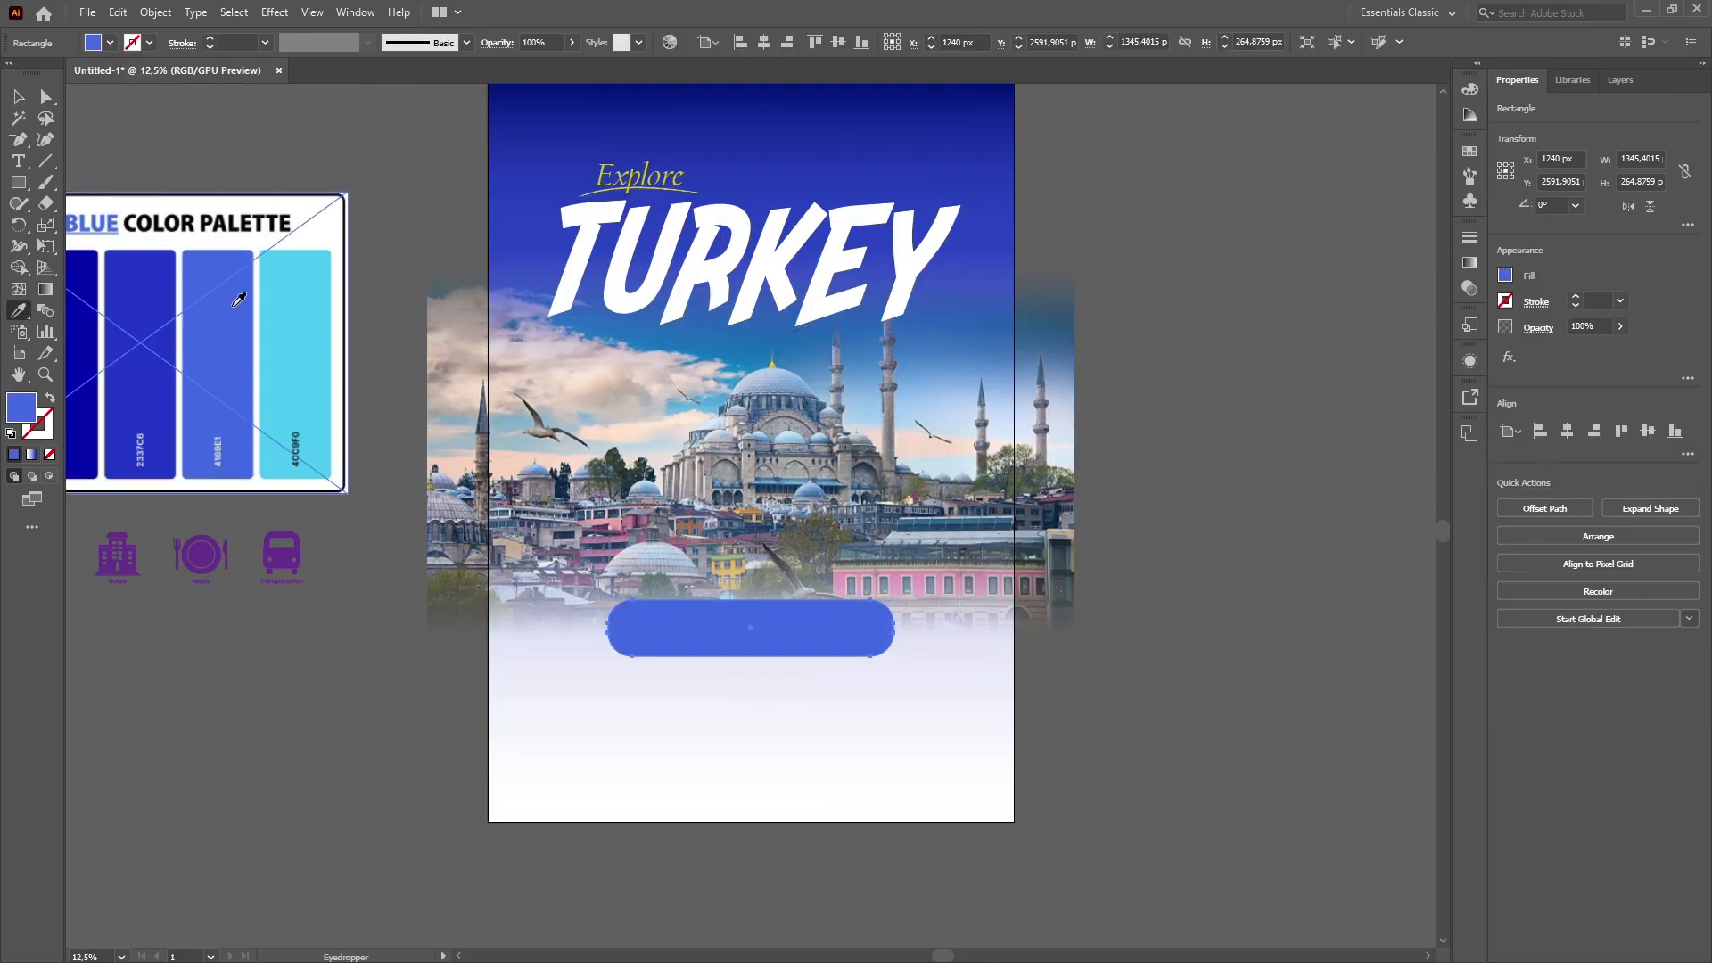
key("v")
left_click(1137, 670)
Give the rounded bar a horizontal linear gradient with white at both ends and the blue stop centered.
left_click(767, 628)
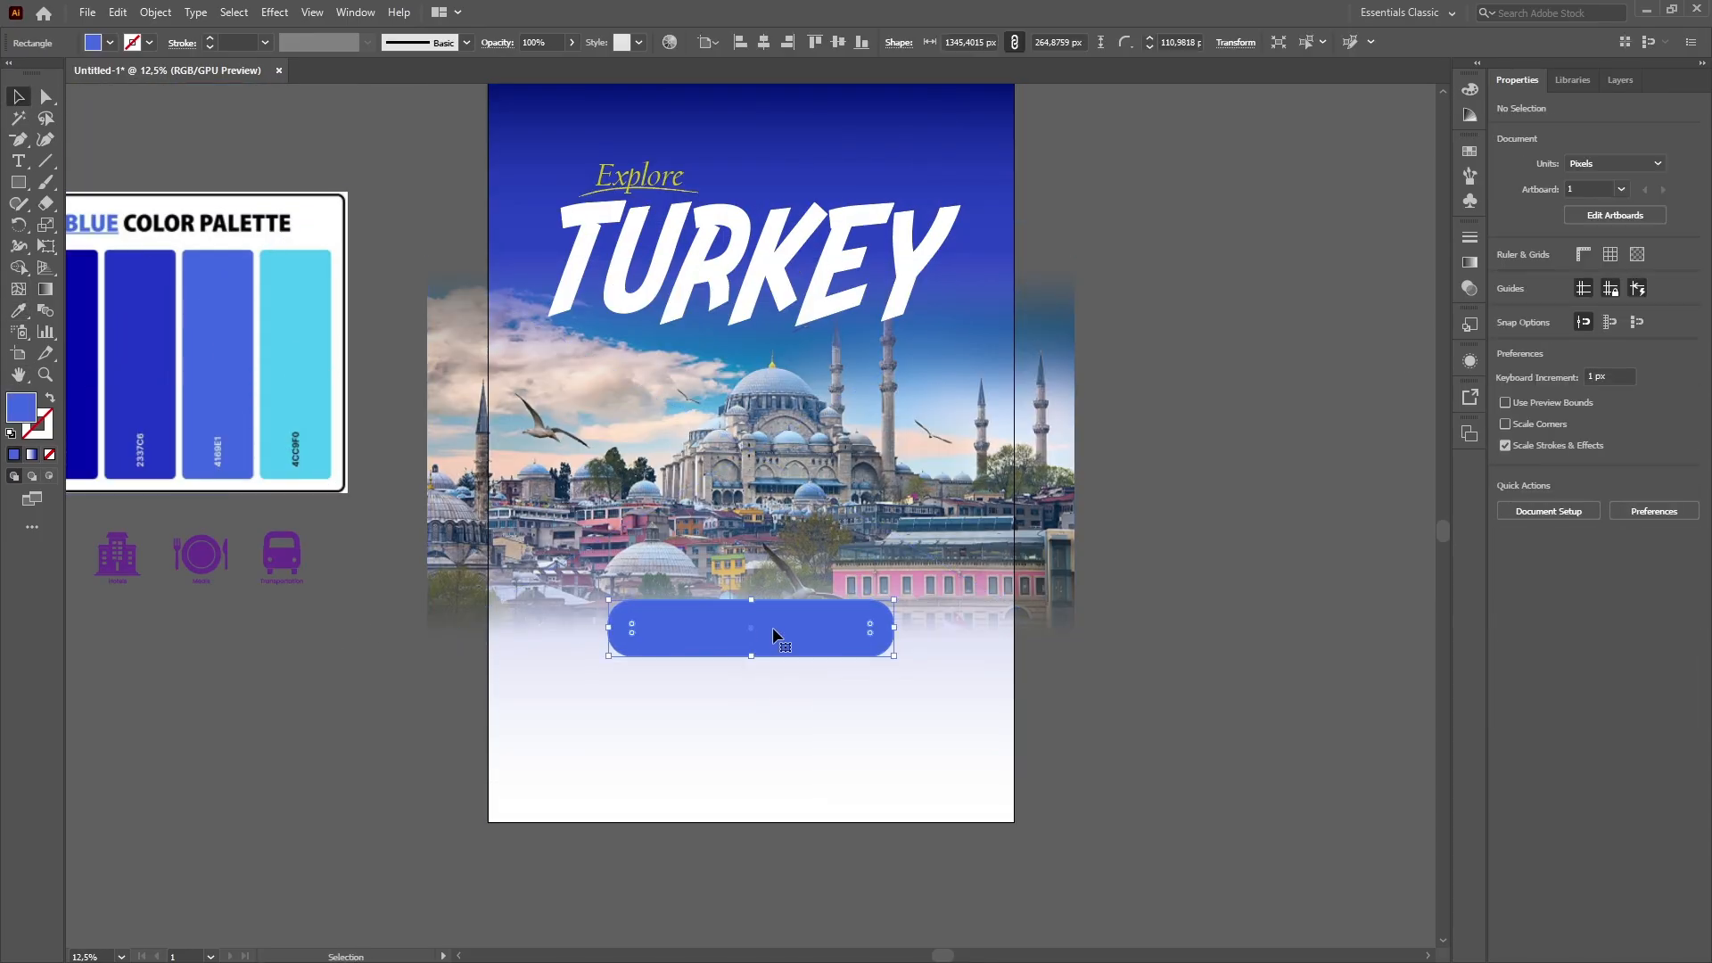
left_click(45, 290)
left_click(1551, 430)
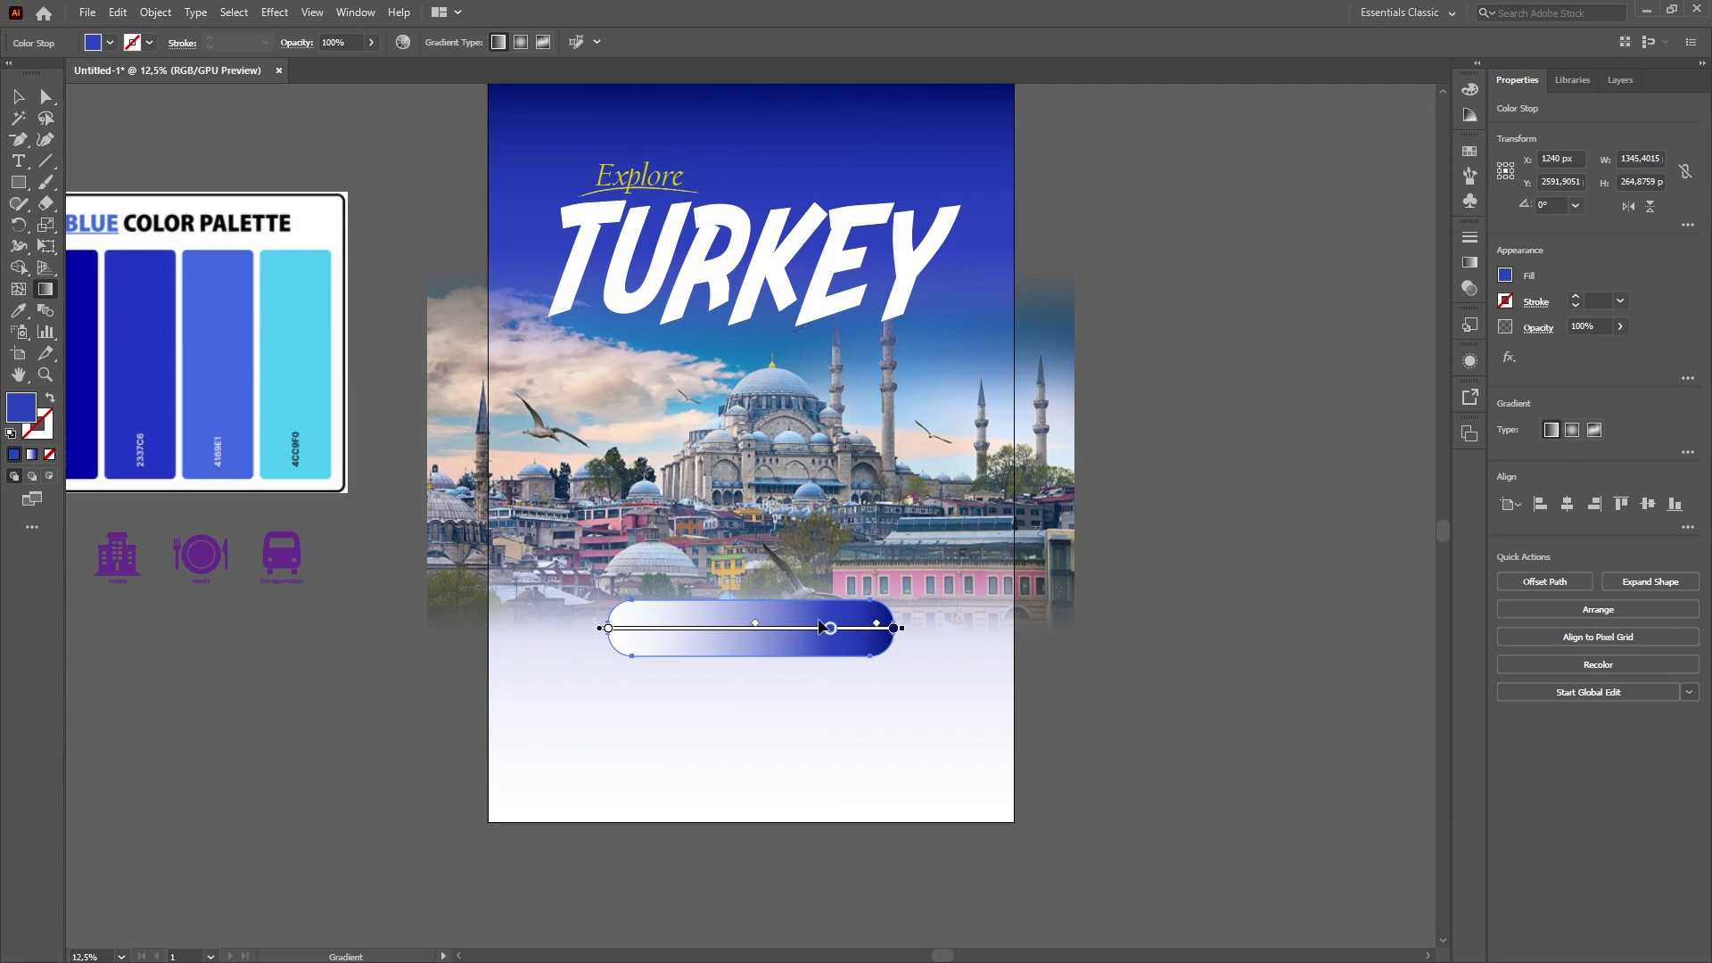
double_click(893, 628)
left_click(691, 683)
left_click(808, 603)
left_click_drag(756, 625, 654, 626)
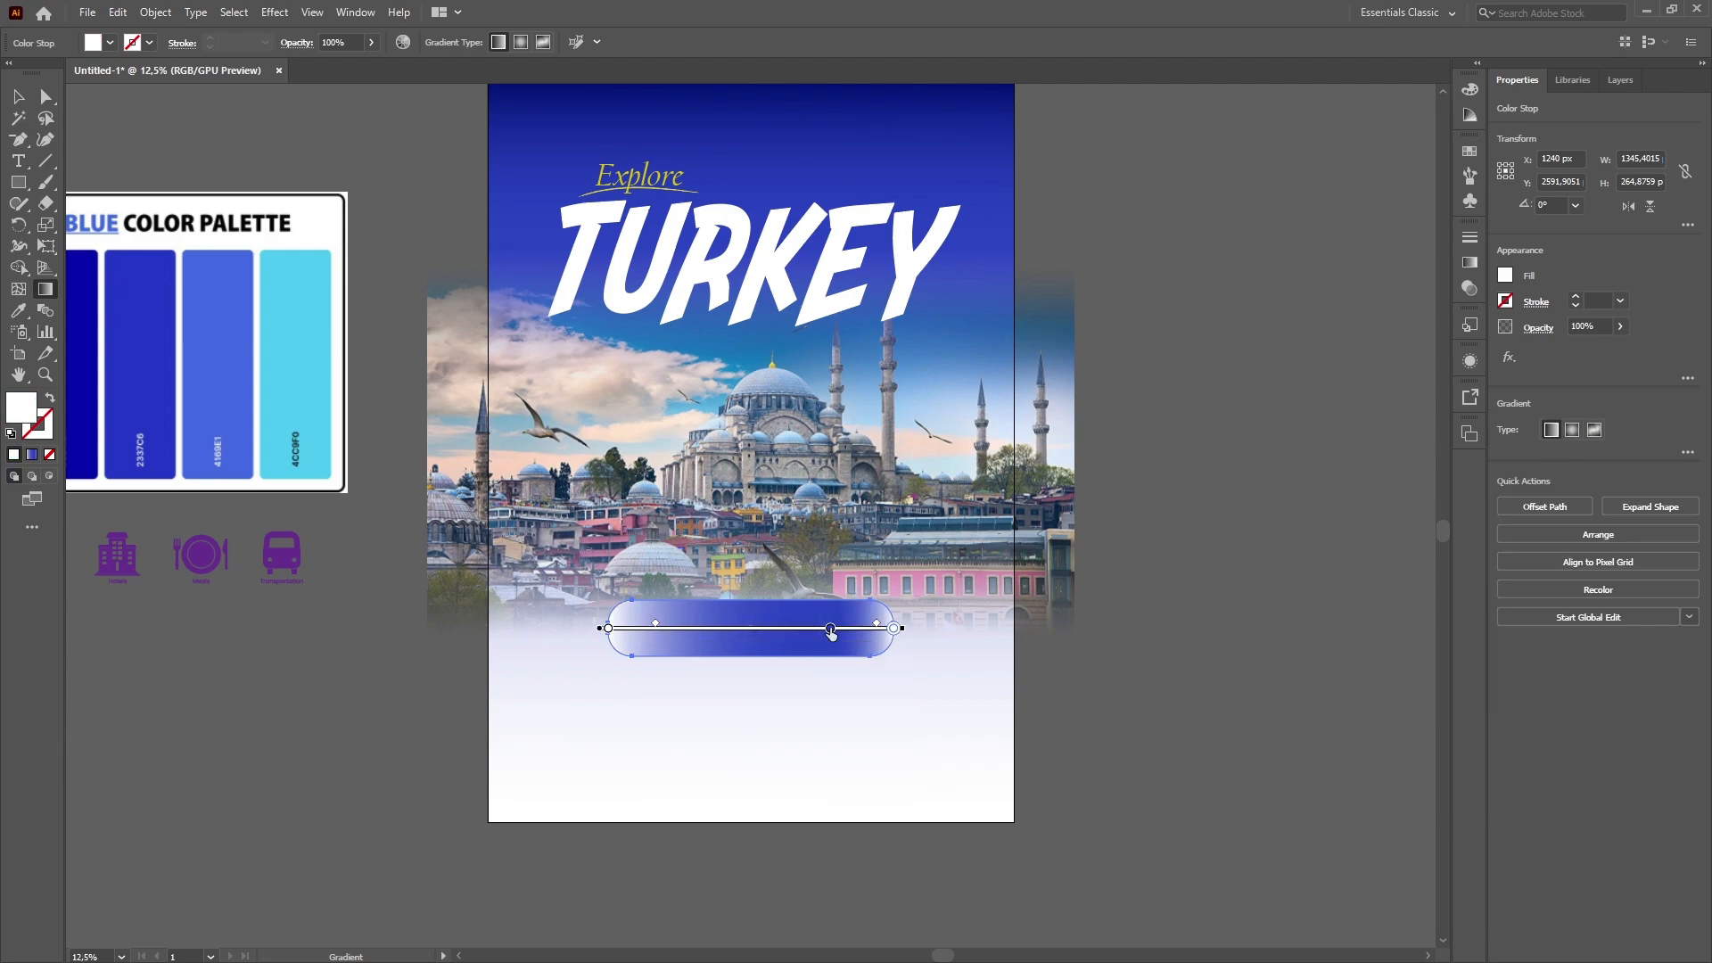
left_click_drag(830, 628, 756, 629)
Set both white end stops of the bar's gradient to 0% opacity, and reselect the bar.
double_click(893, 628)
left_click(768, 663)
left_click(790, 681)
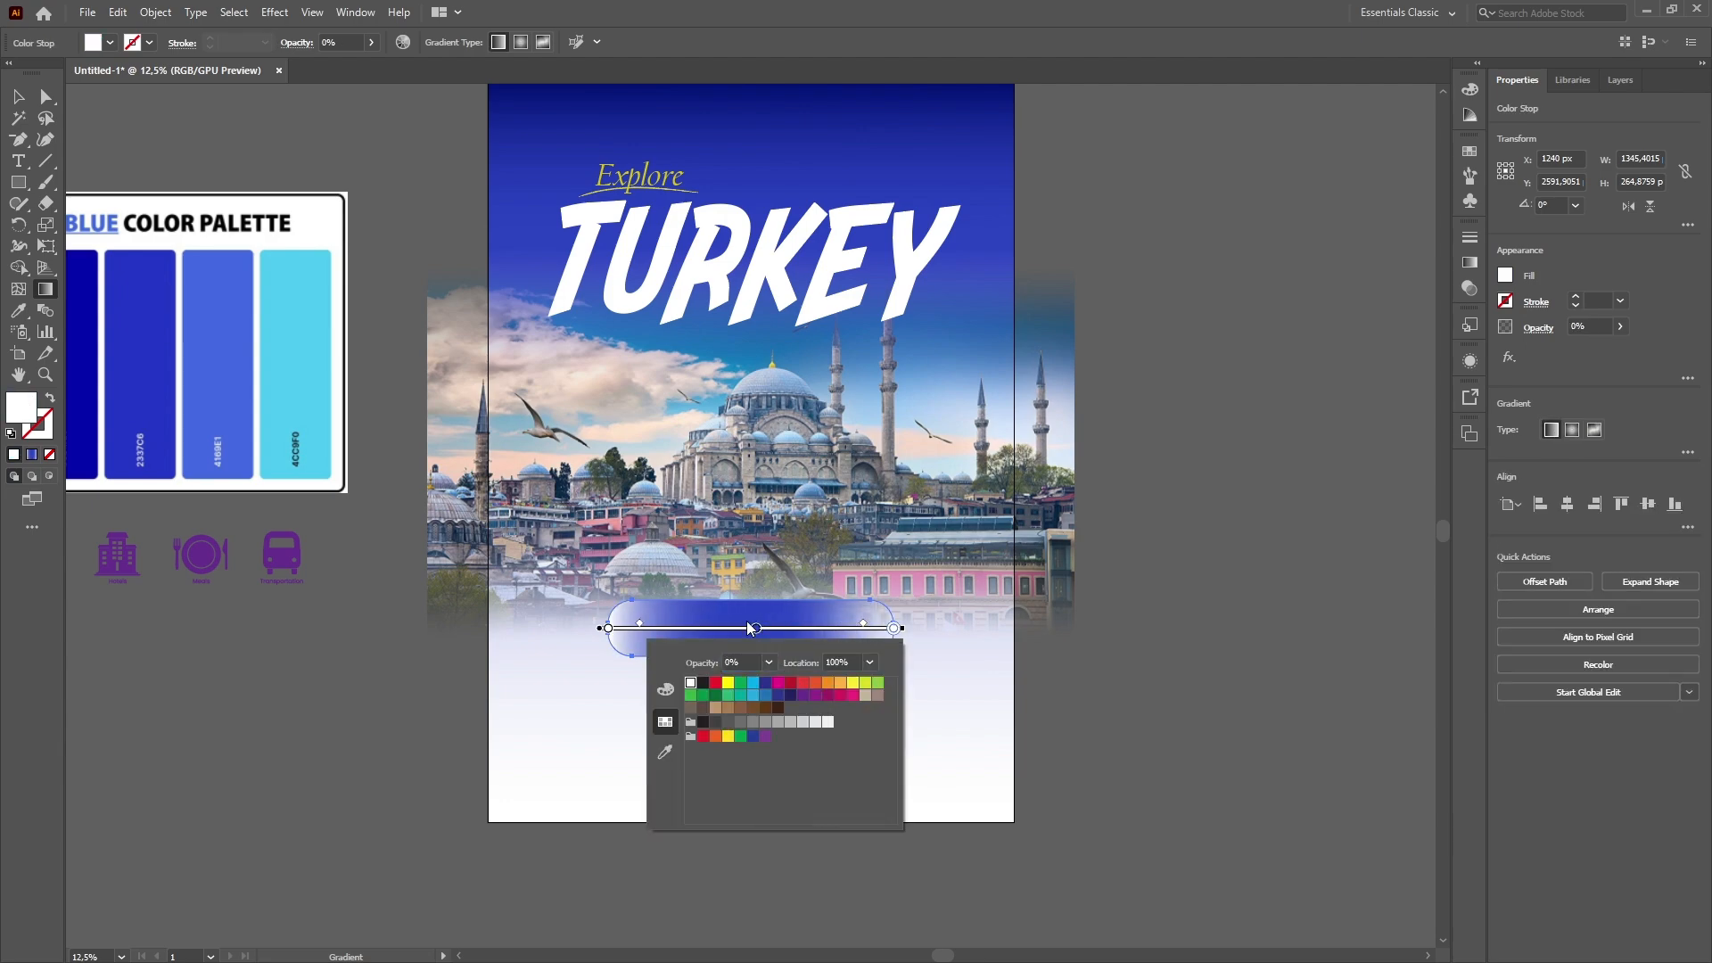
double_click(609, 628)
left_click(484, 663)
left_click(523, 680)
left_click(705, 608)
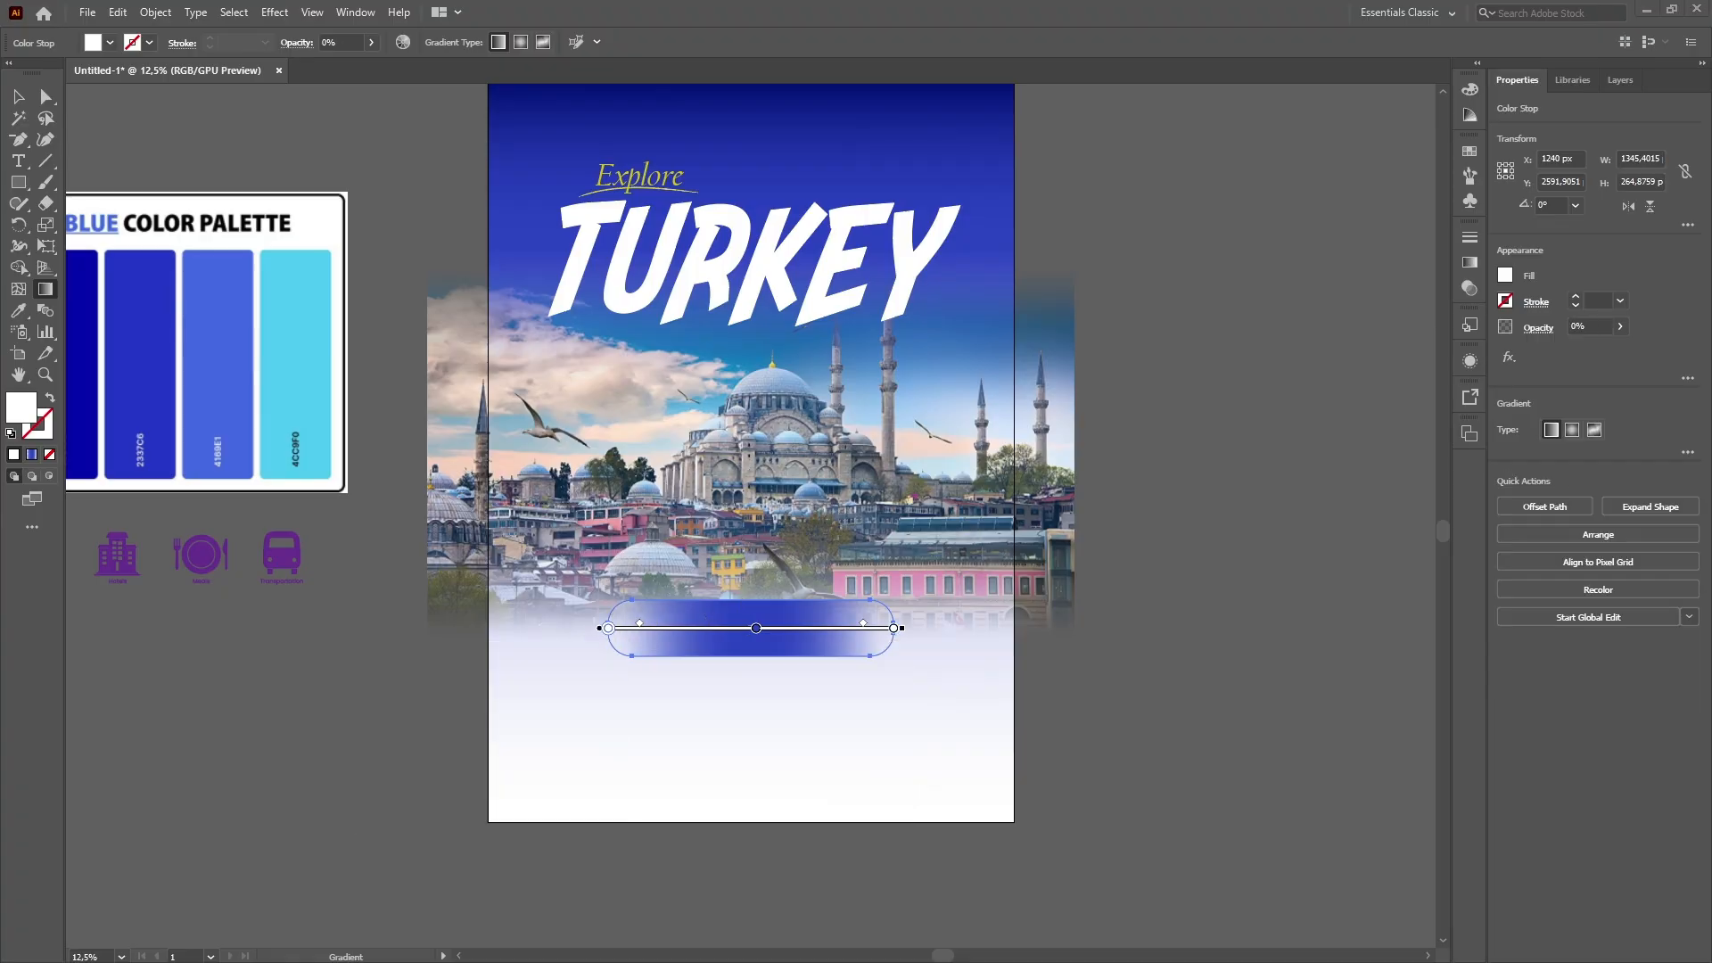
left_click(19, 97)
left_click(1208, 485)
left_click(790, 643)
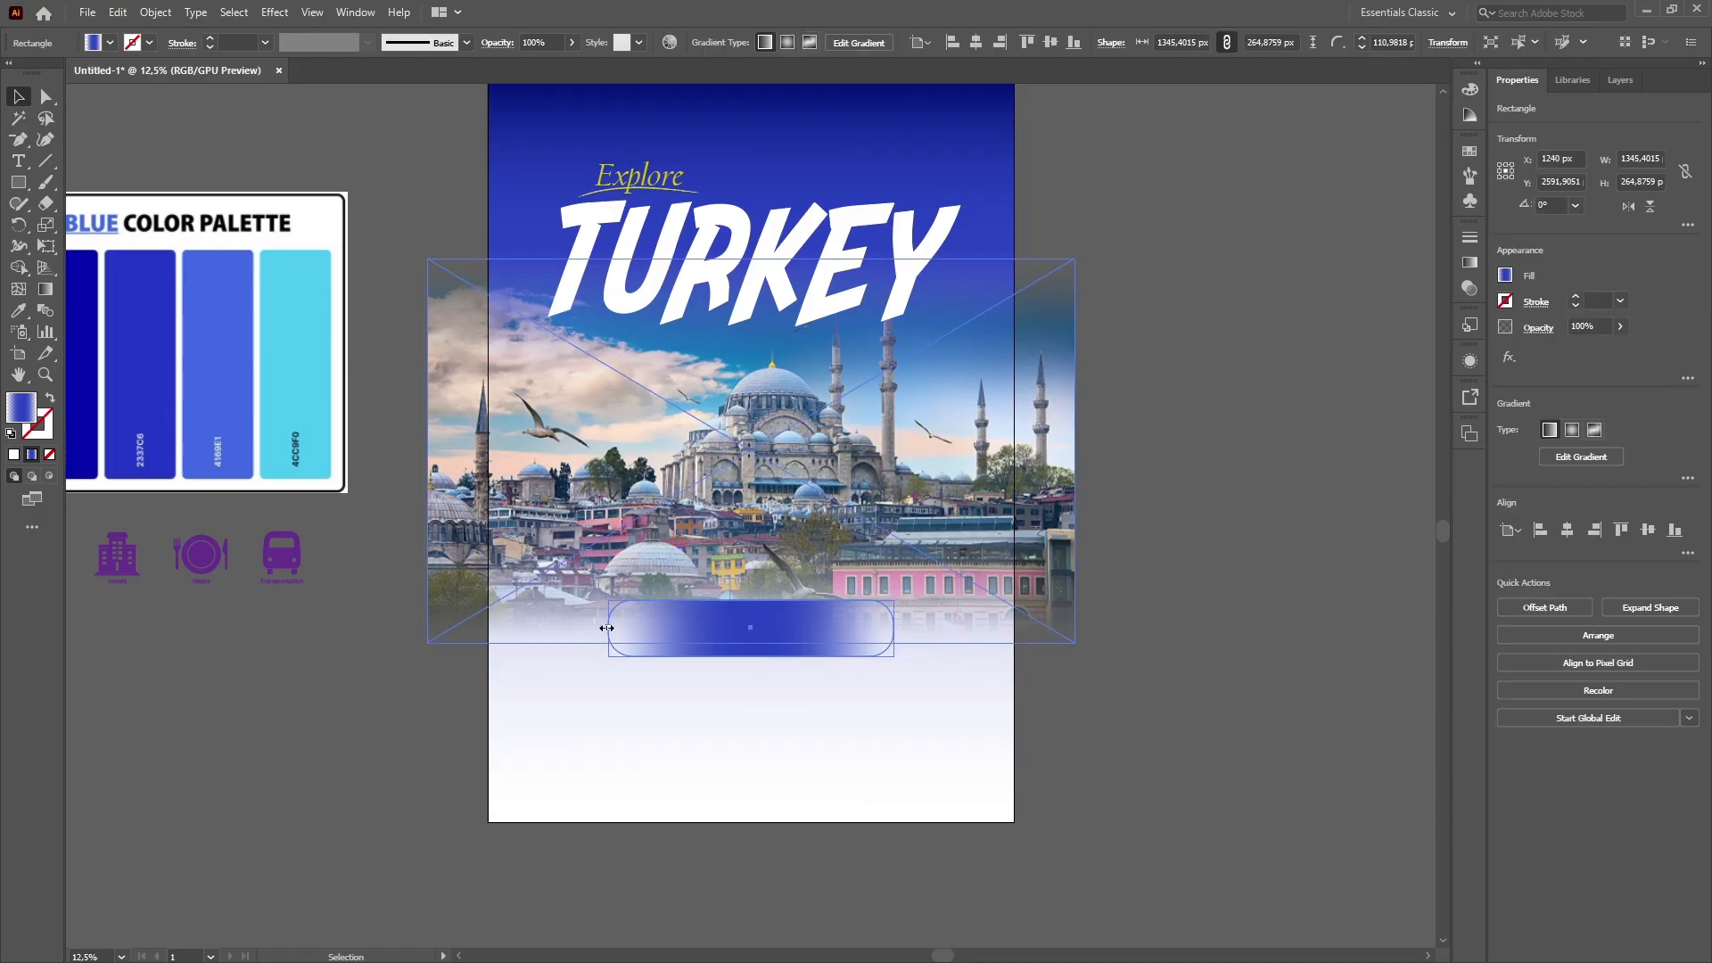
Widen the blue gradient bar symmetrically about its center to about 1510 px and check its gradient stops.
left_click_drag(608, 627, 573, 627)
left_click(1234, 539)
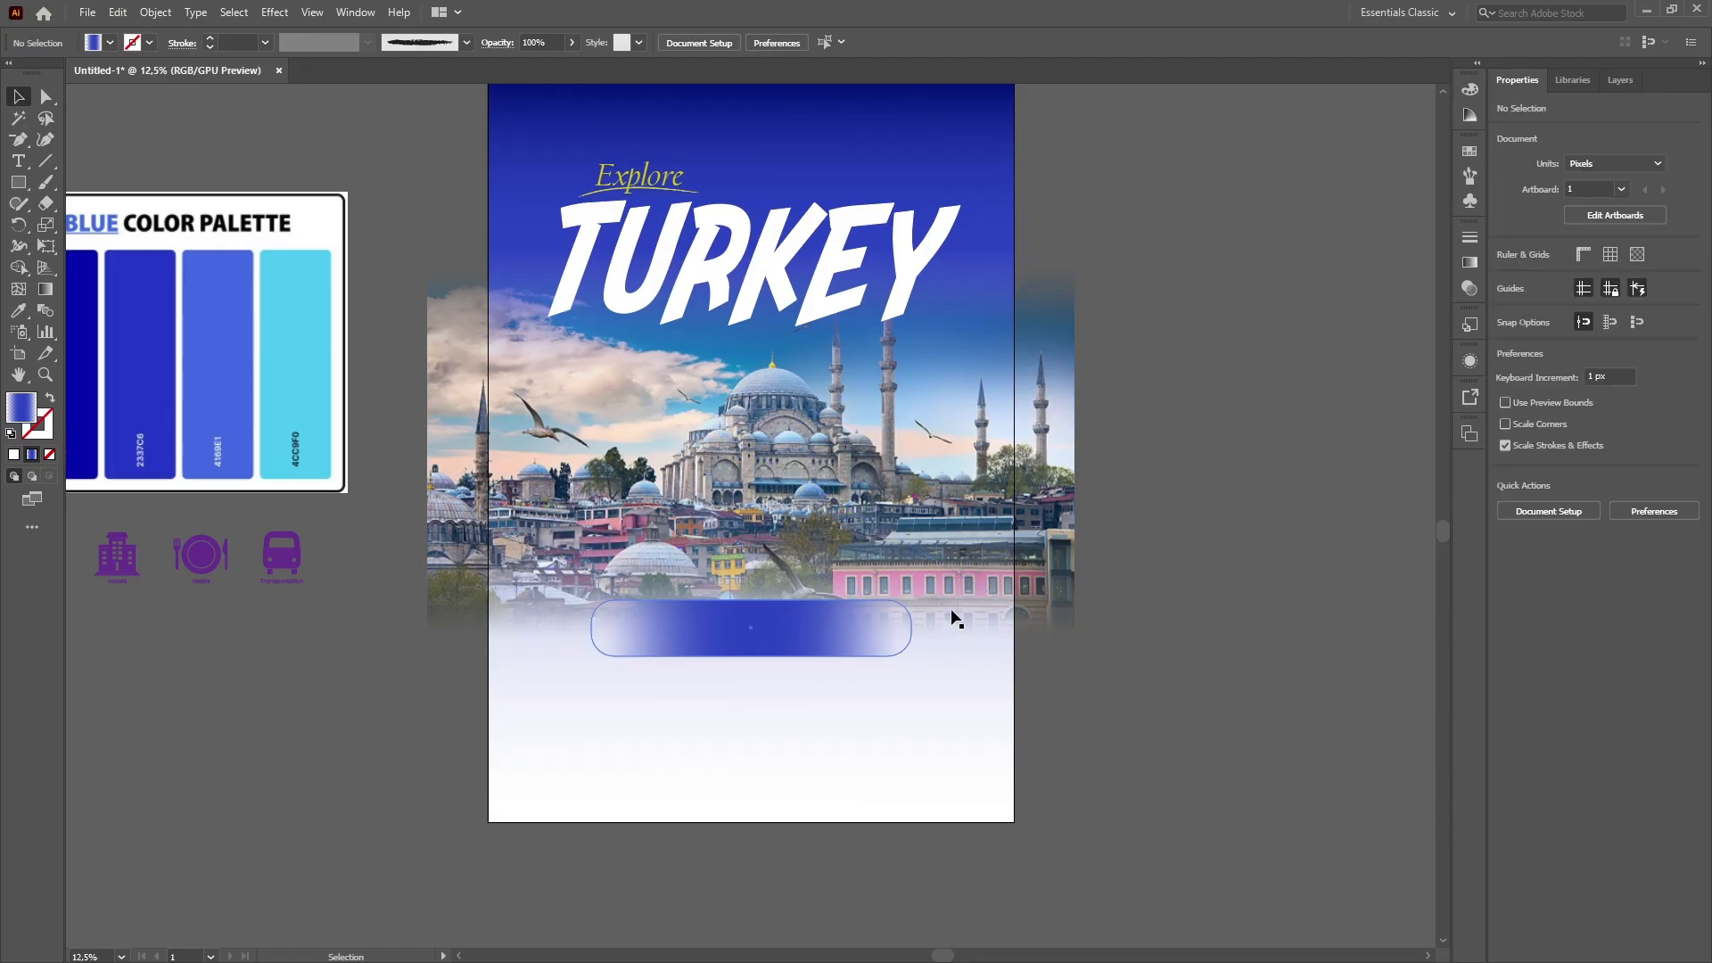
scroll(1313, 560, "up", 2)
scroll(1329, 547, "down", 3)
left_click(827, 592)
left_click(1597, 456)
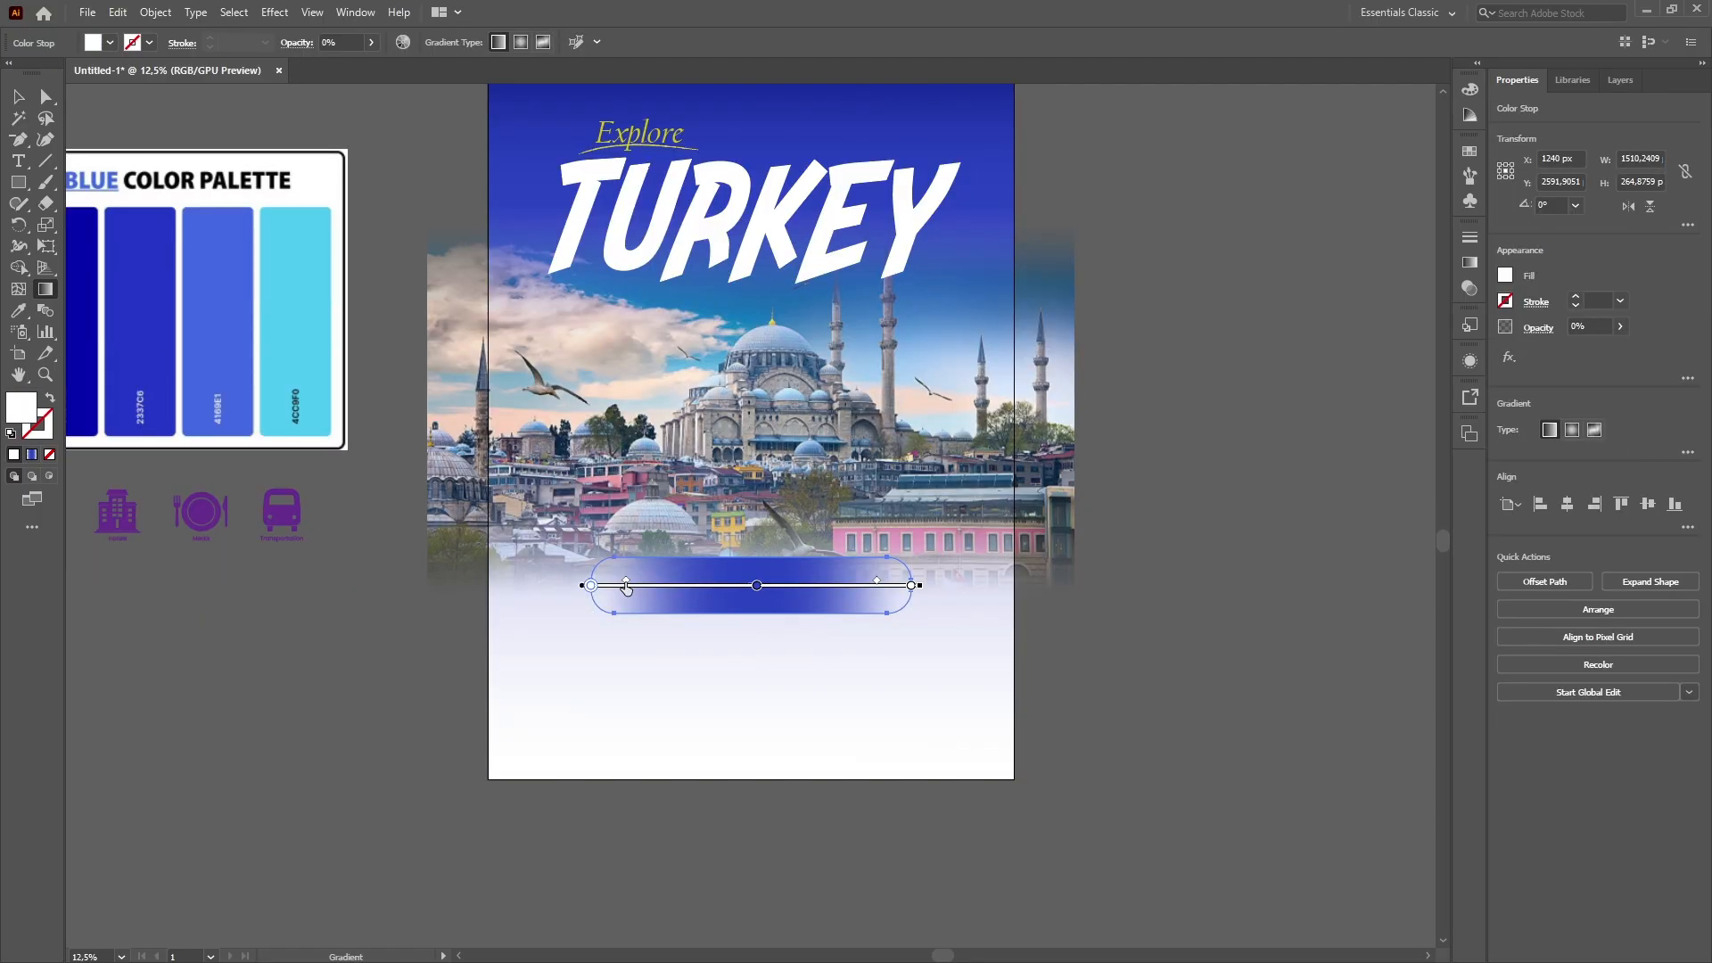
key("v")
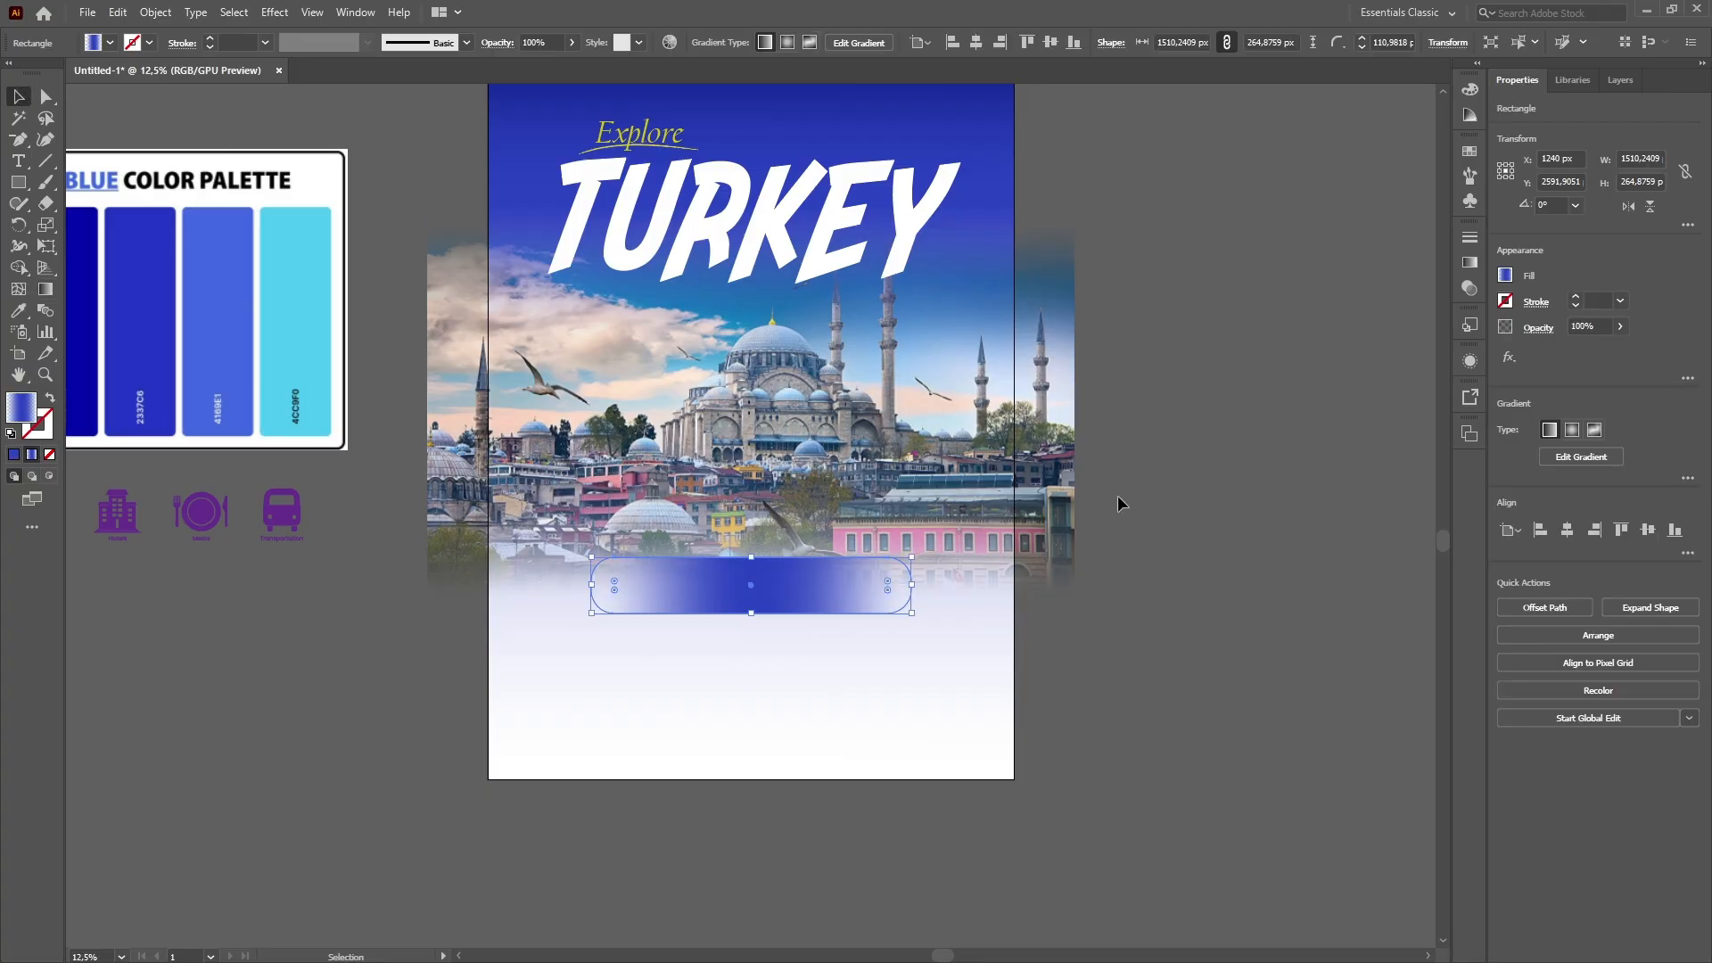
left_click(1313, 519)
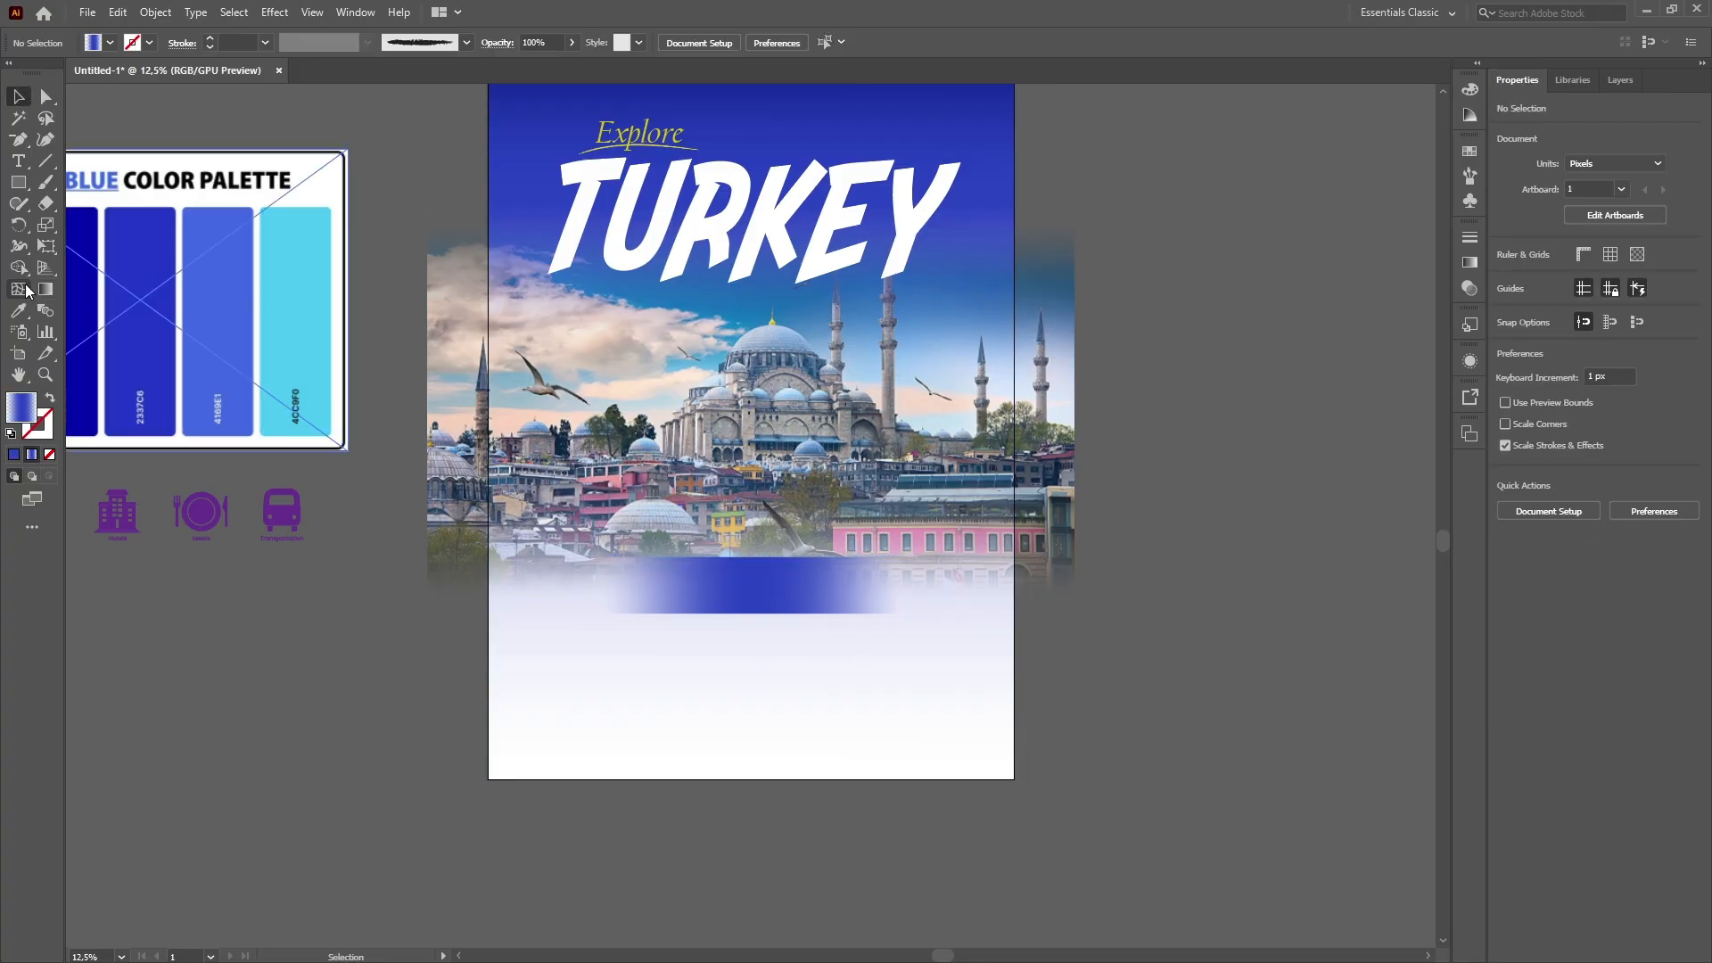
Add the text EXCLUSIVE PACKAGE below the artboard at about 128 pt.
left_click(19, 161)
scroll(612, 688, "down", 3)
left_click(624, 663)
key("Escape")
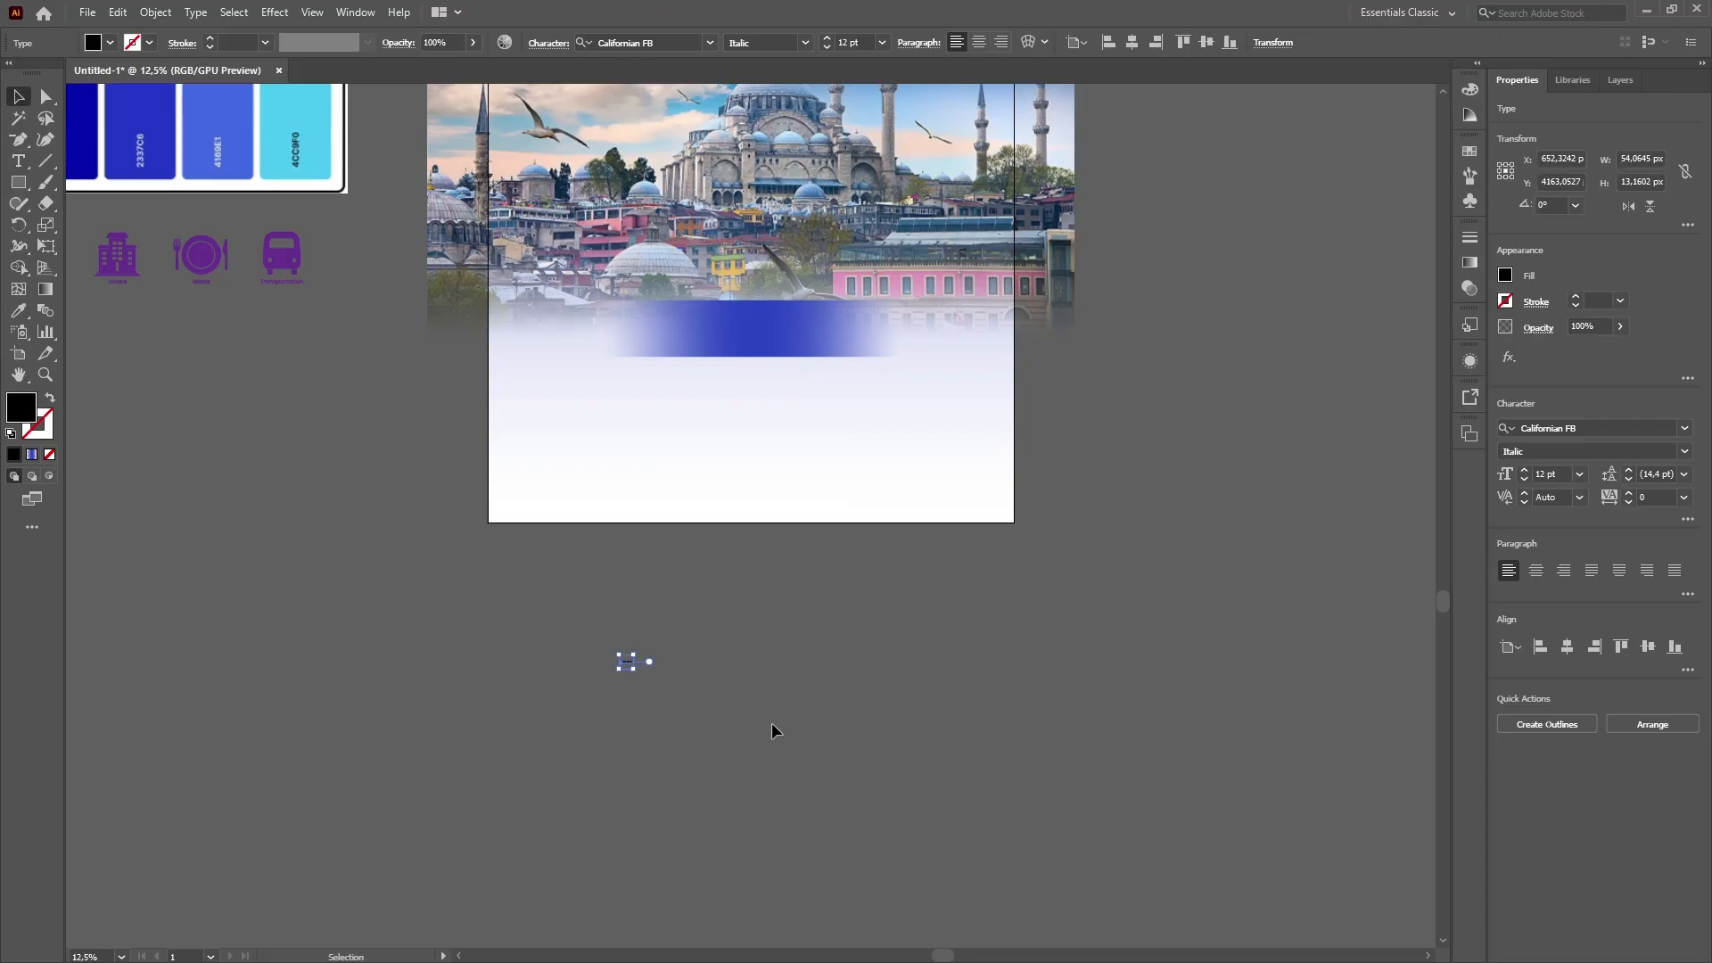
double_click(699, 649)
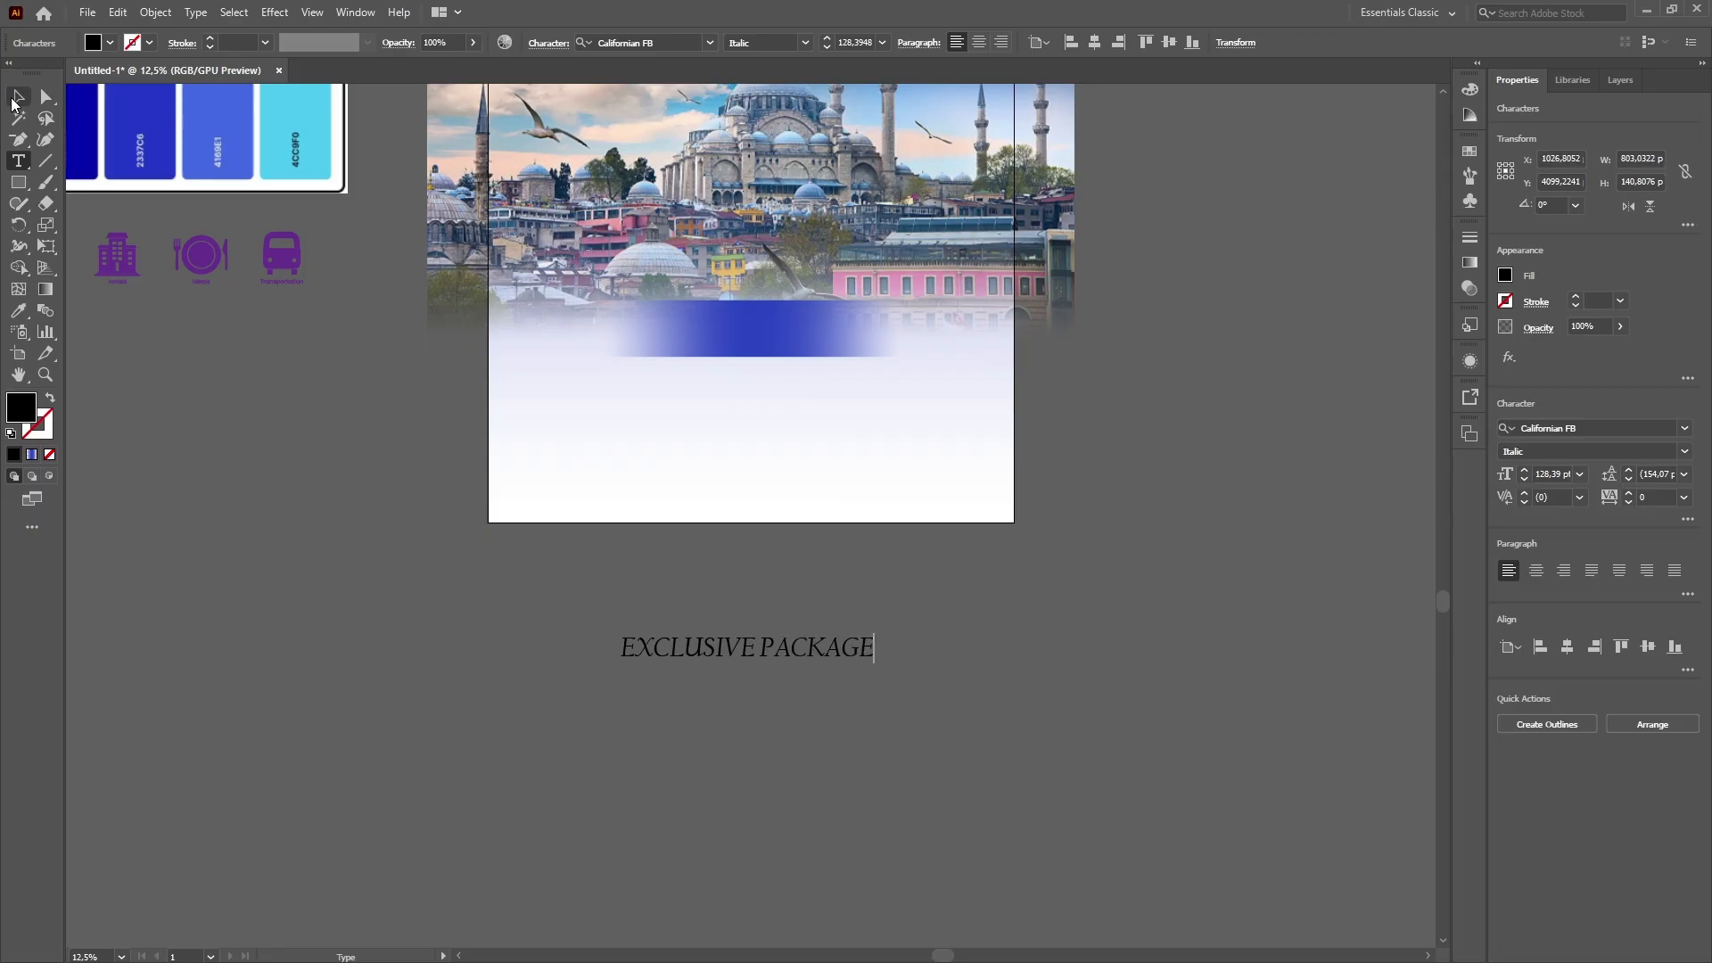
left_click(18, 97)
Set the EXCLUSIVE PACKAGE text in Montserrat Bold Italic with a white fill.
left_click(1600, 426)
type("MONT")
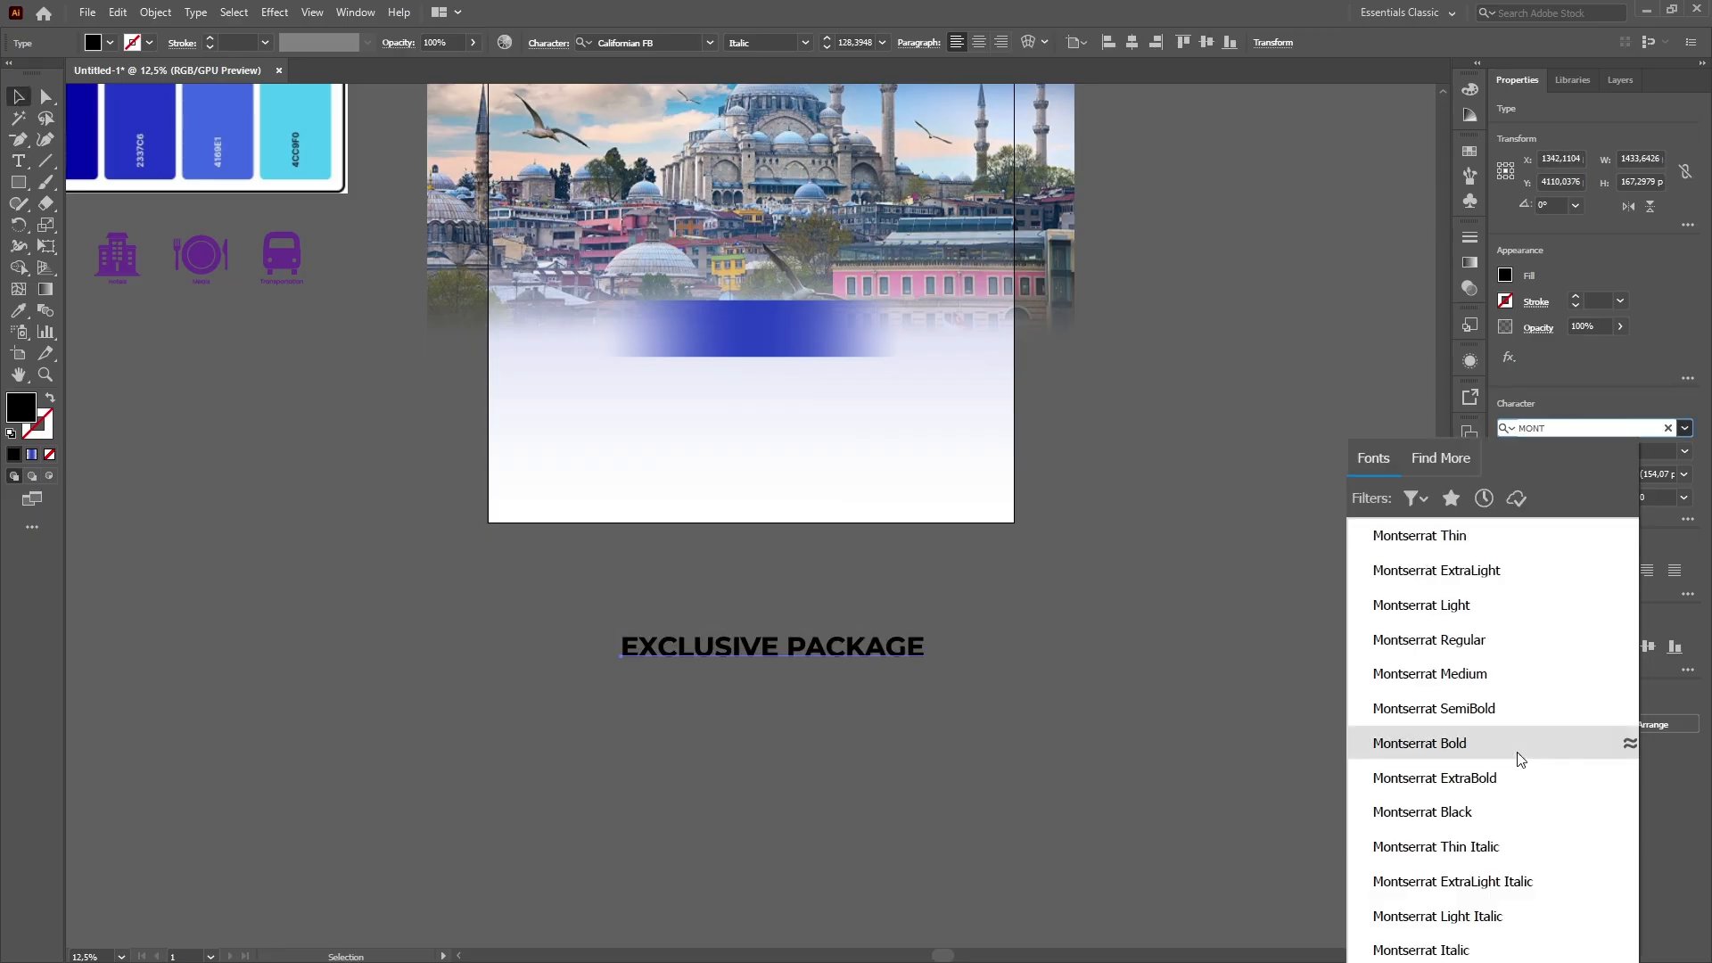
scroll(1521, 759, "down", 3)
left_click(1500, 864)
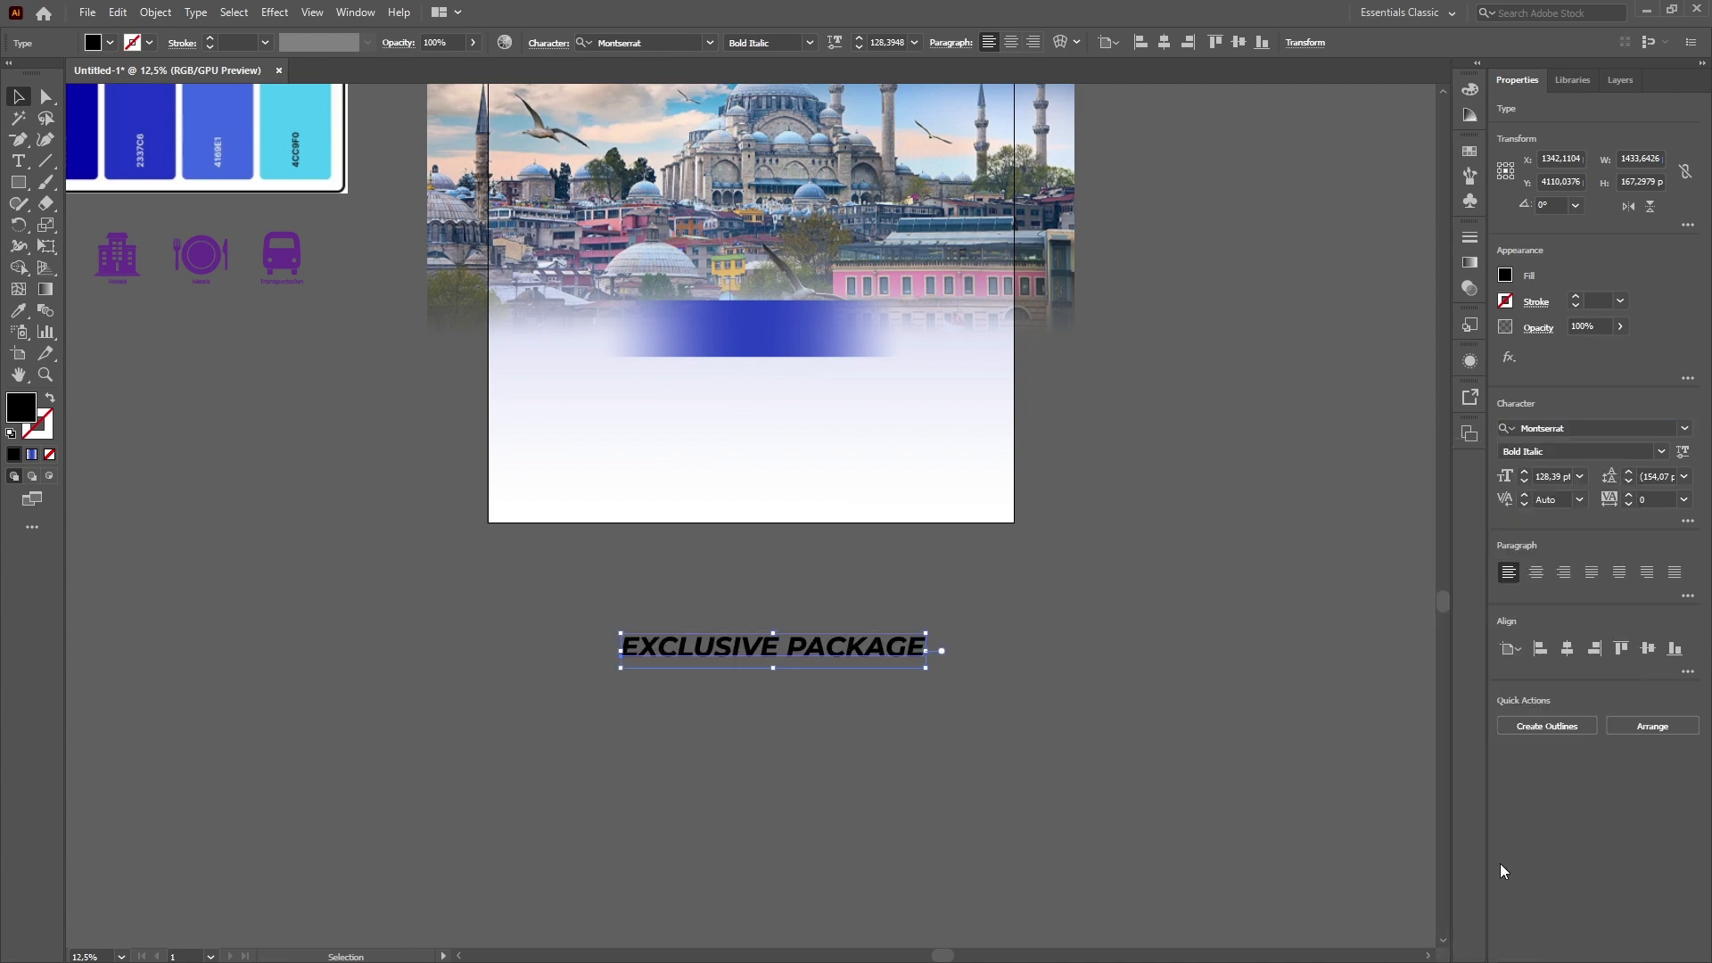
scroll(268, 627, "up", 3)
left_click(1505, 275)
left_click(1338, 337)
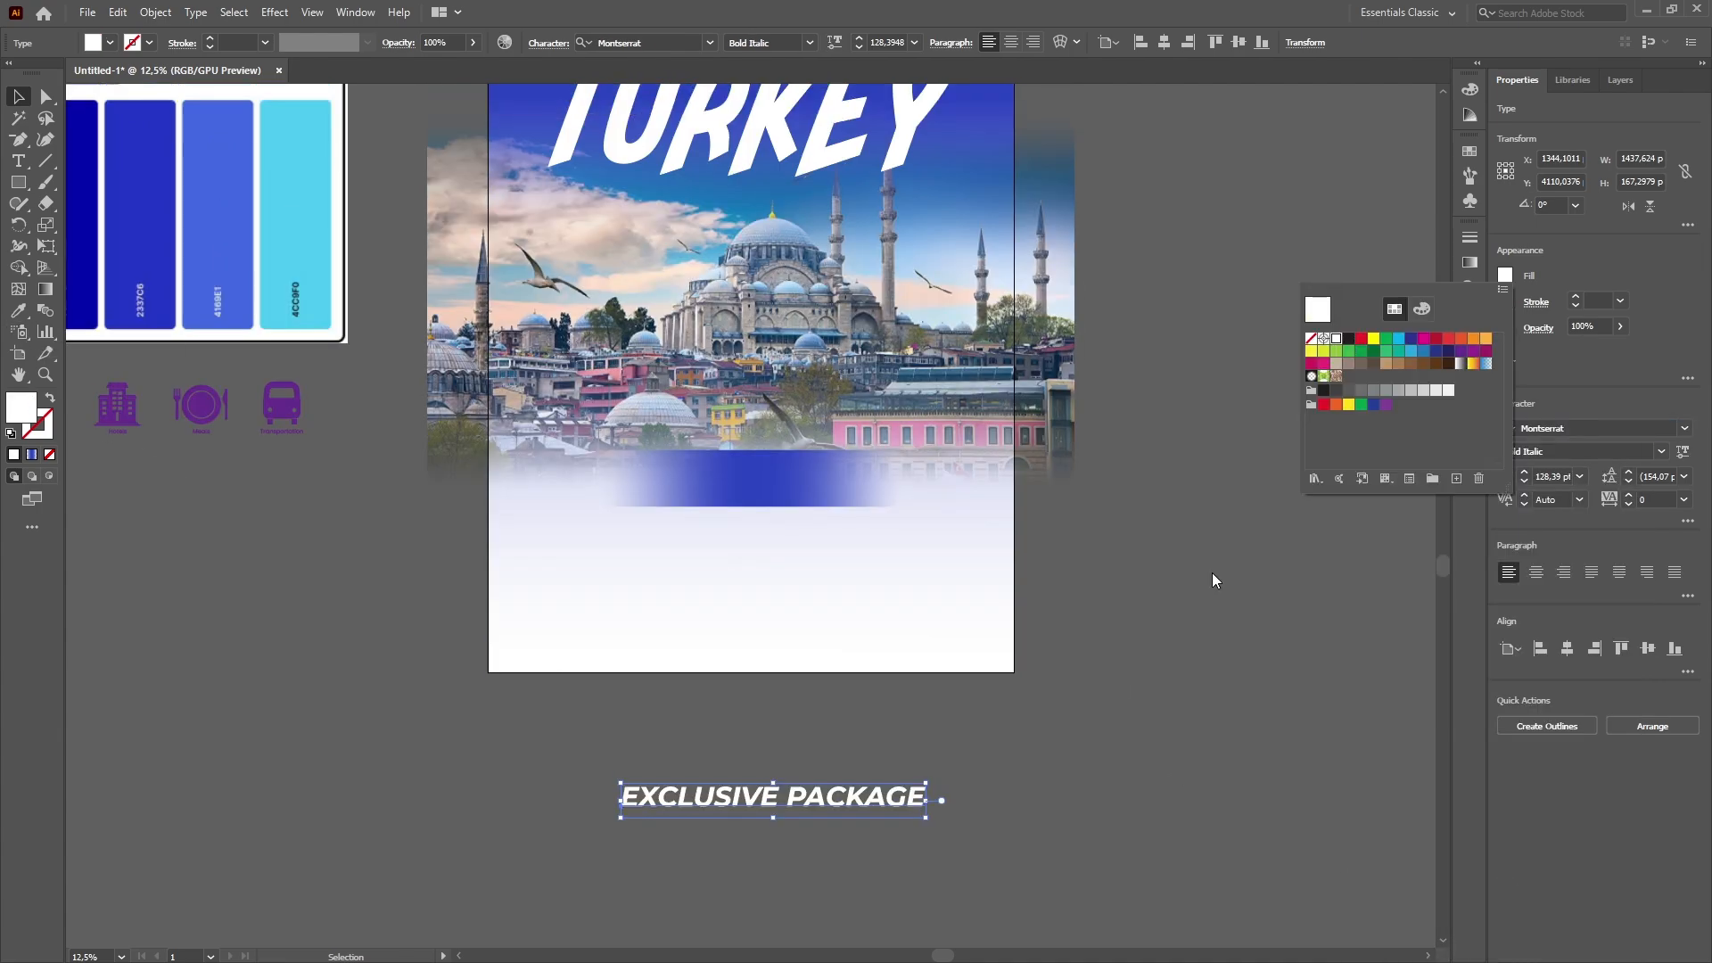
Scale the EXCLUSIVE PACKAGE text to about 84 pt and place it on the blue bar, centered horizontally on the artboard.
left_click_drag(773, 809, 774, 808)
left_click_drag(778, 799, 778, 486)
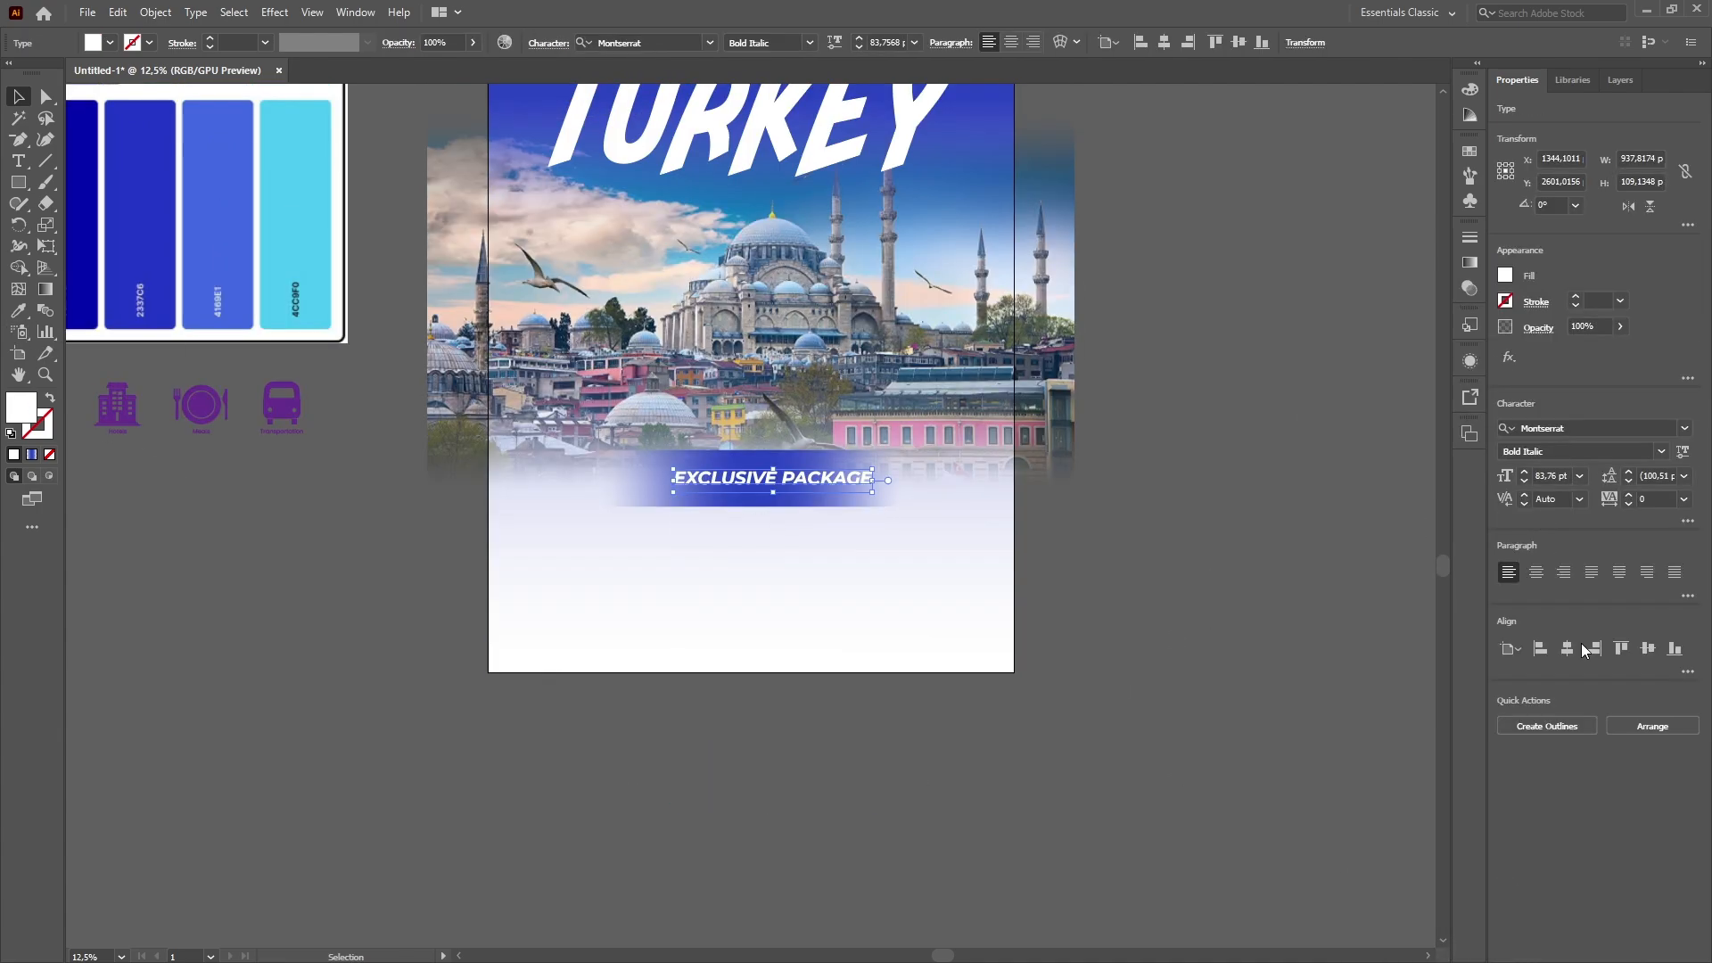
left_click(1568, 649)
left_click(1170, 527)
Enlarge the EXCLUSIVE PACKAGE text proportionally to about 112 pt so it spans most of the bar.
key("ctrl+plus")
scroll(1170, 527, "up", 4)
left_click(801, 807)
left_click_drag(884, 827, 928, 832)
left_click_drag(756, 822, 755, 828)
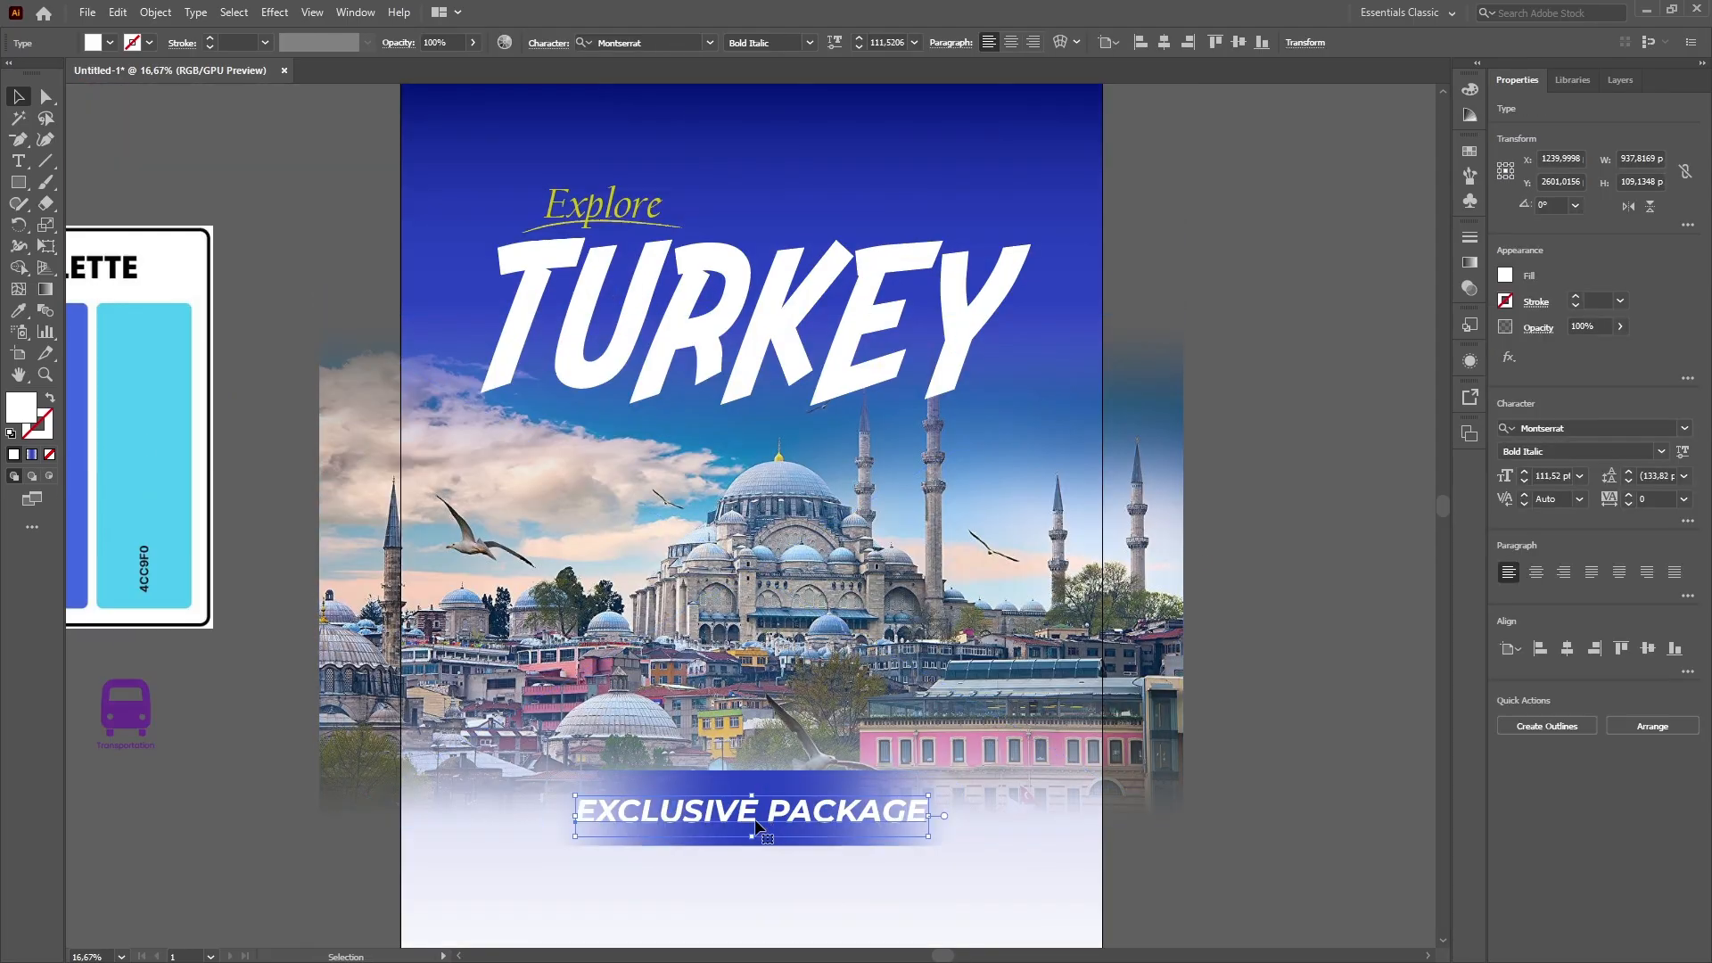
Align the EXCLUSIVE PACKAGE text and the blue bar to each other's vertical centers.
left_click(886, 778, "shift")
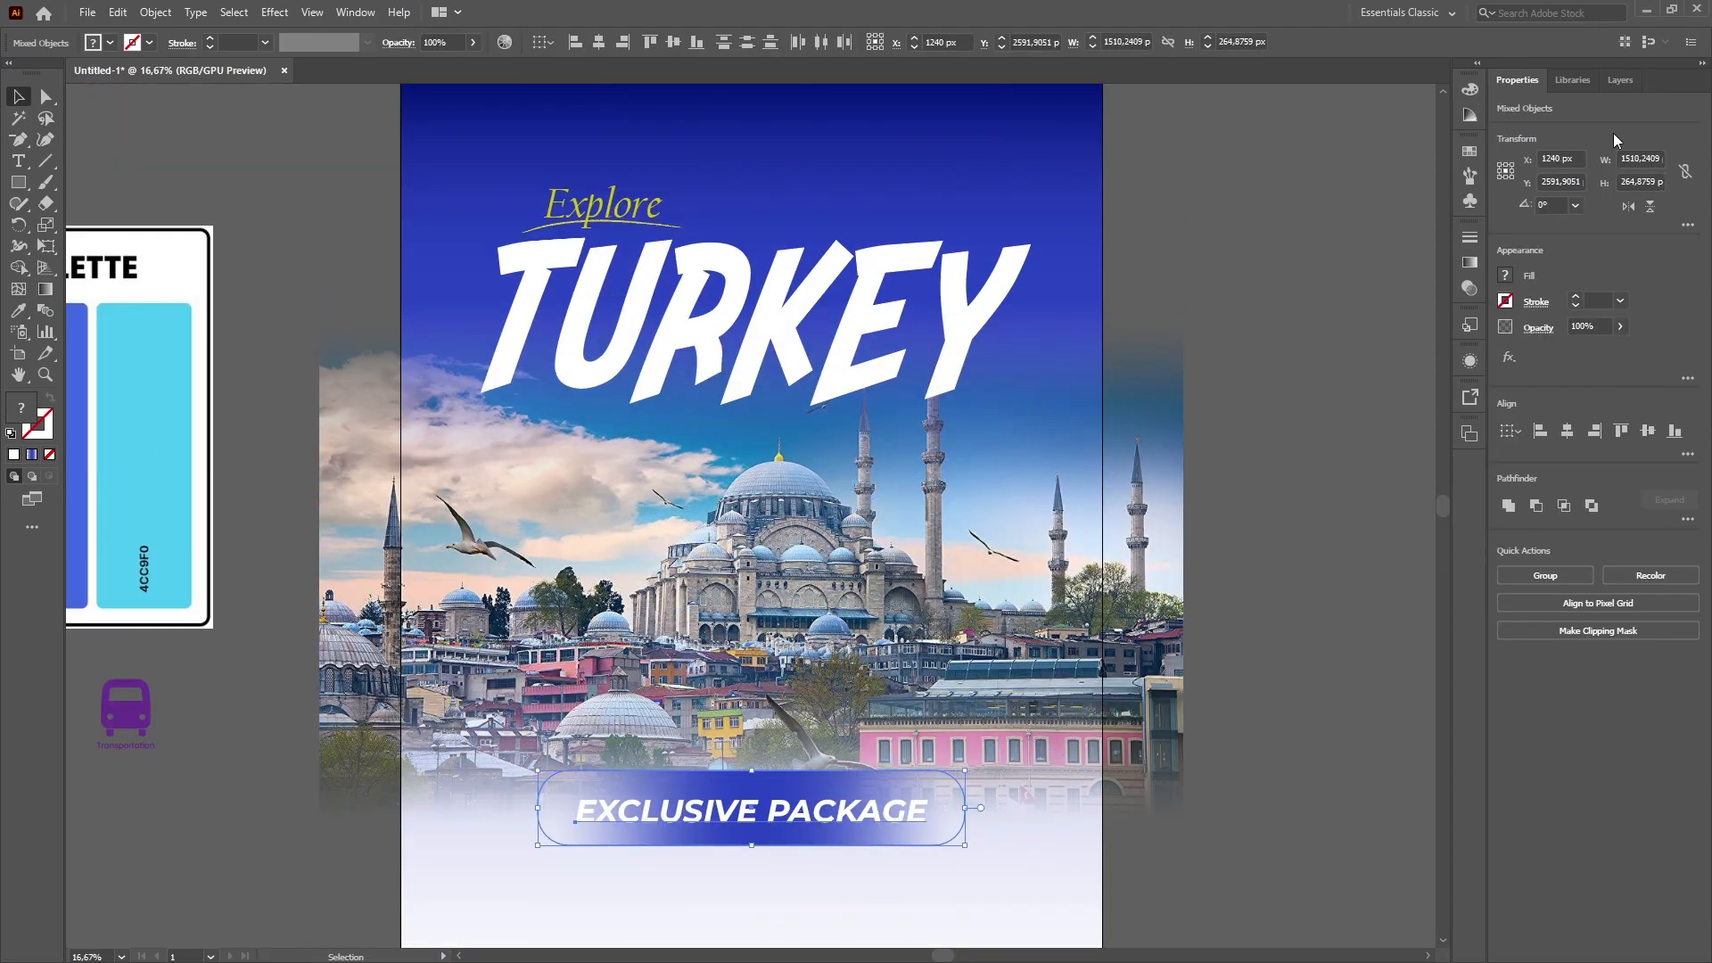
scroll(886, 779, "down", 3)
left_click(1647, 431)
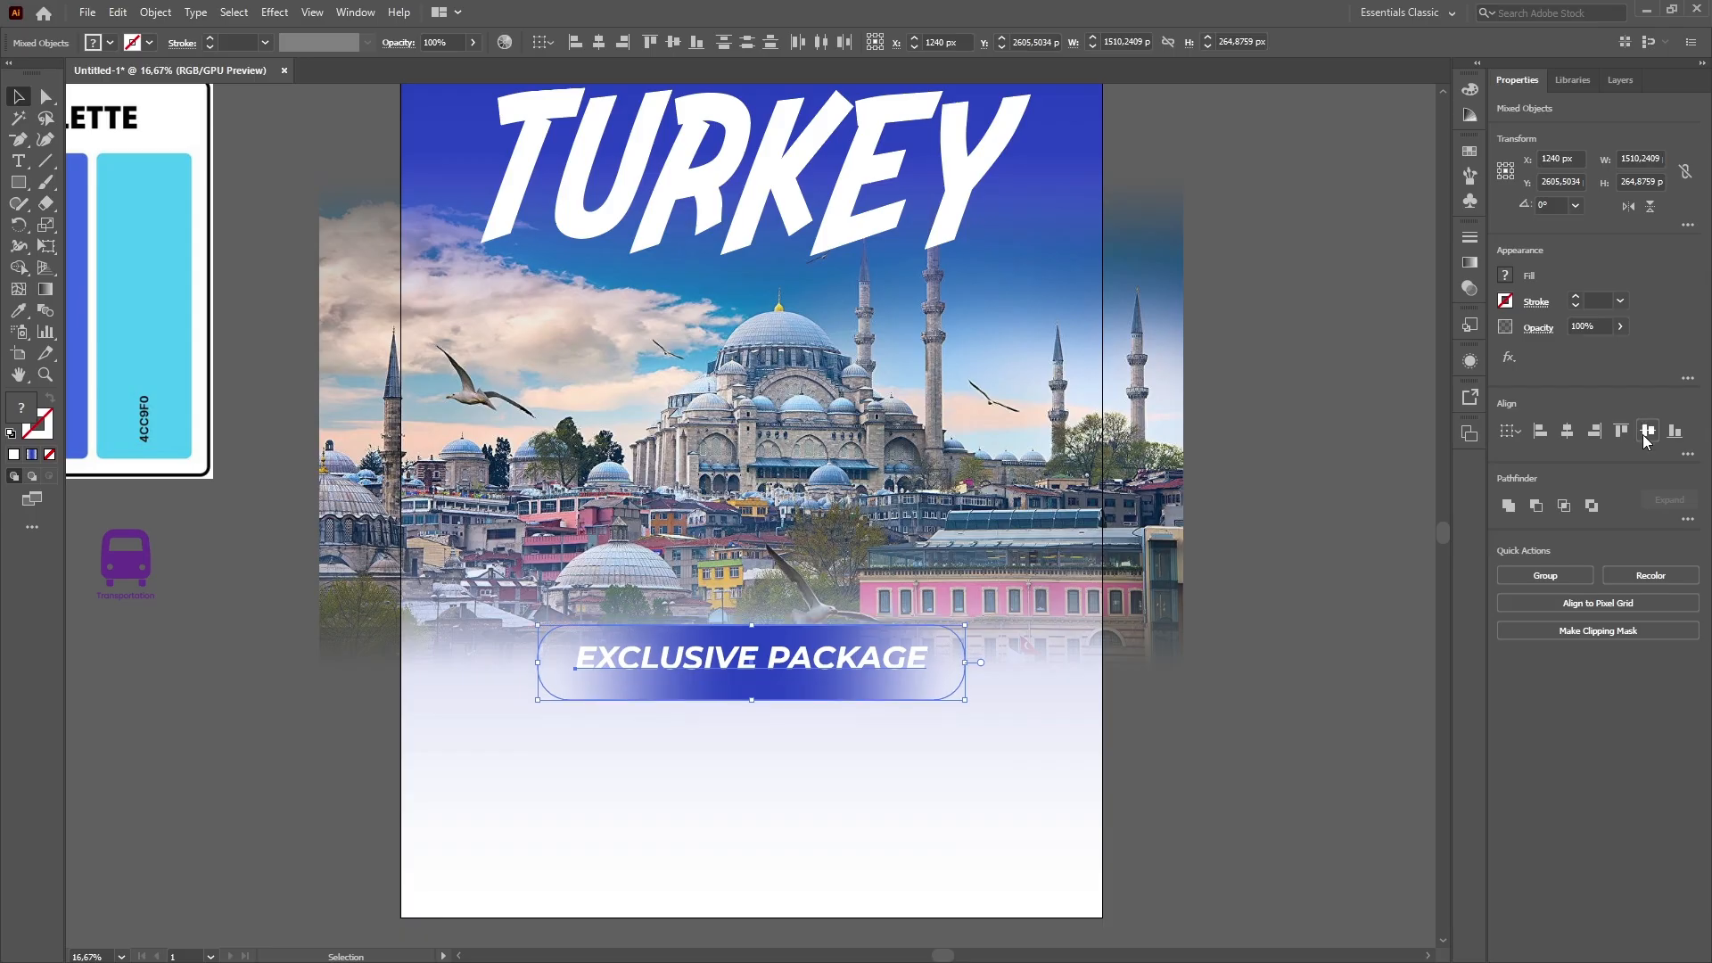
left_click(1374, 615)
Reduce the blue bar's height to about 222 px by raising its lower edge toward the text.
left_click(803, 689)
left_click_drag(752, 700, 808, 658)
left_click(1070, 704)
left_click(861, 658)
Center the blue bar and the EXCLUSIVE PACKAGE text horizontally at 1240 px.
left_click(847, 740)
left_click(956, 630, "shift")
left_click(1570, 434)
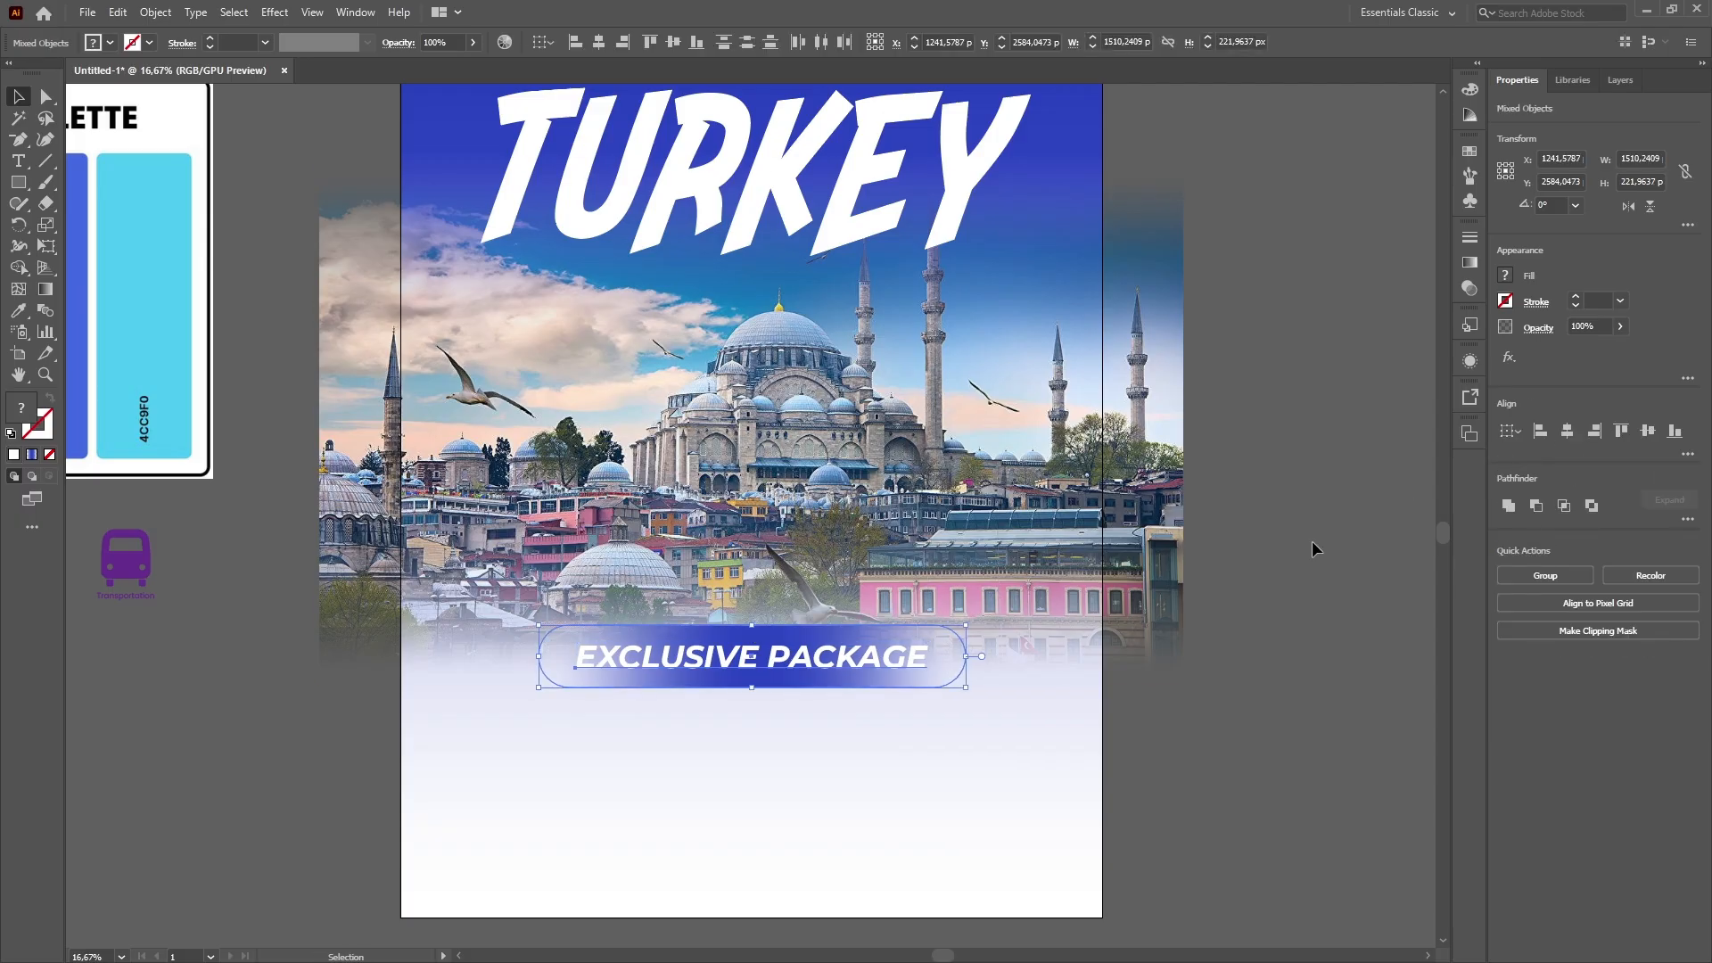
left_click_drag(1053, 616, 865, 678)
key("ctrl+g")
left_click(1567, 435)
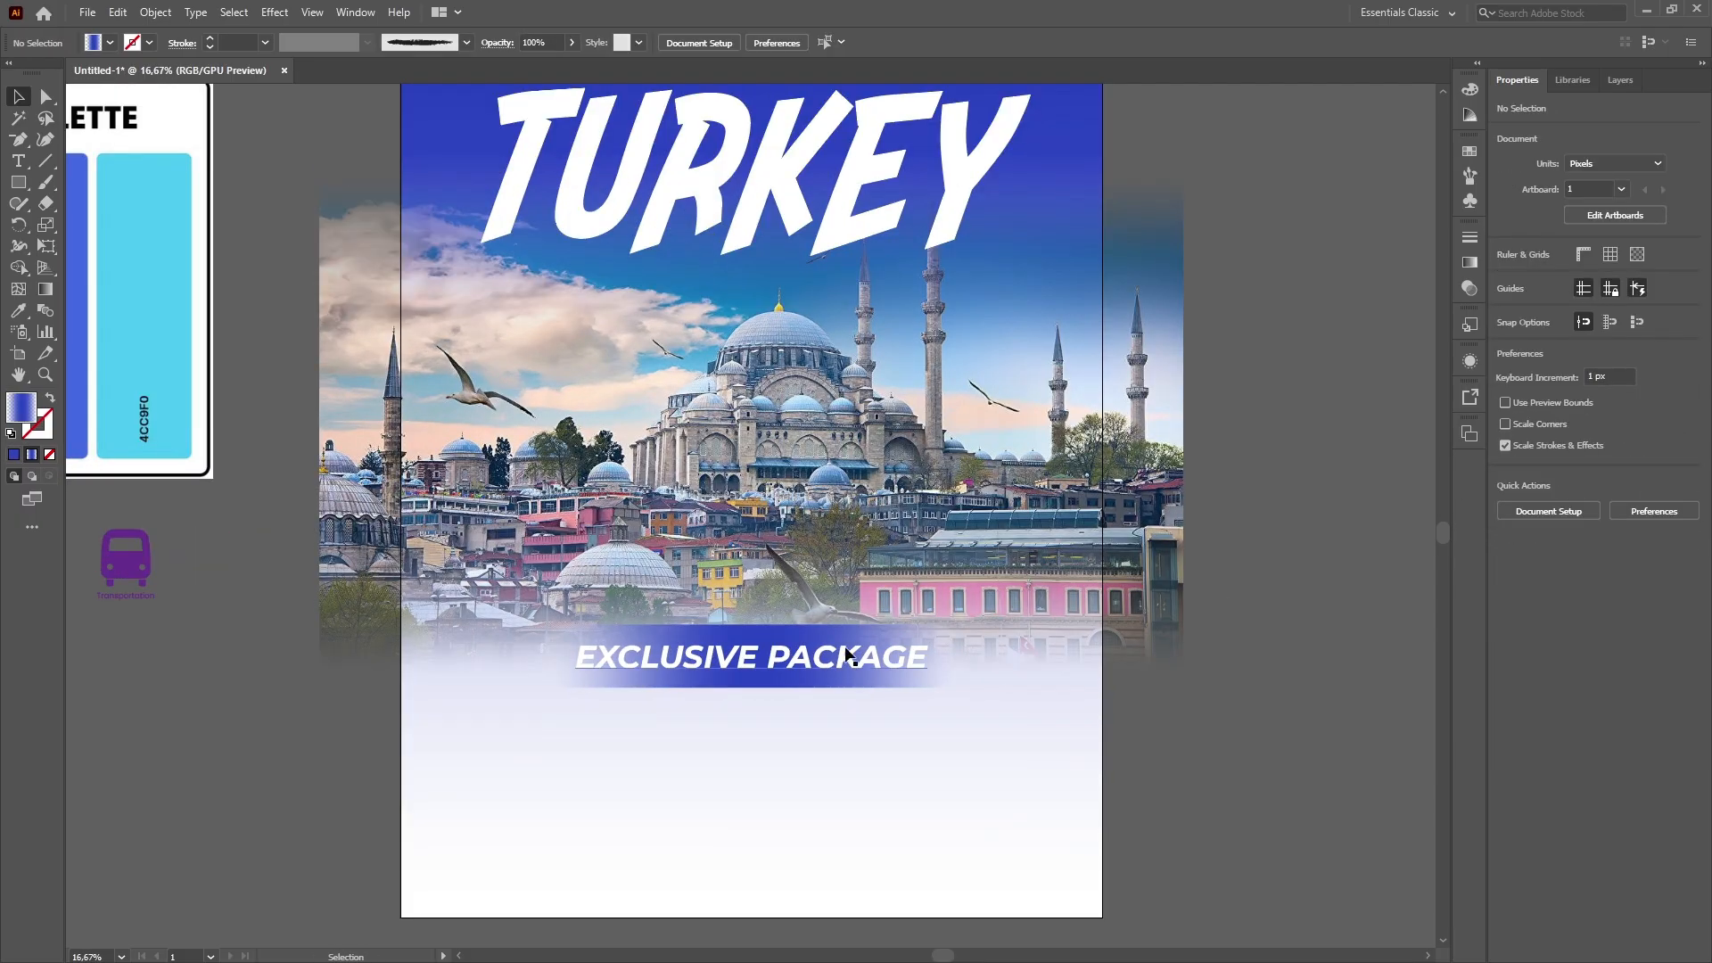
Inspect the blue bar's gradient stops and review the overall poster layout.
right_click(836, 660)
left_click(892, 496)
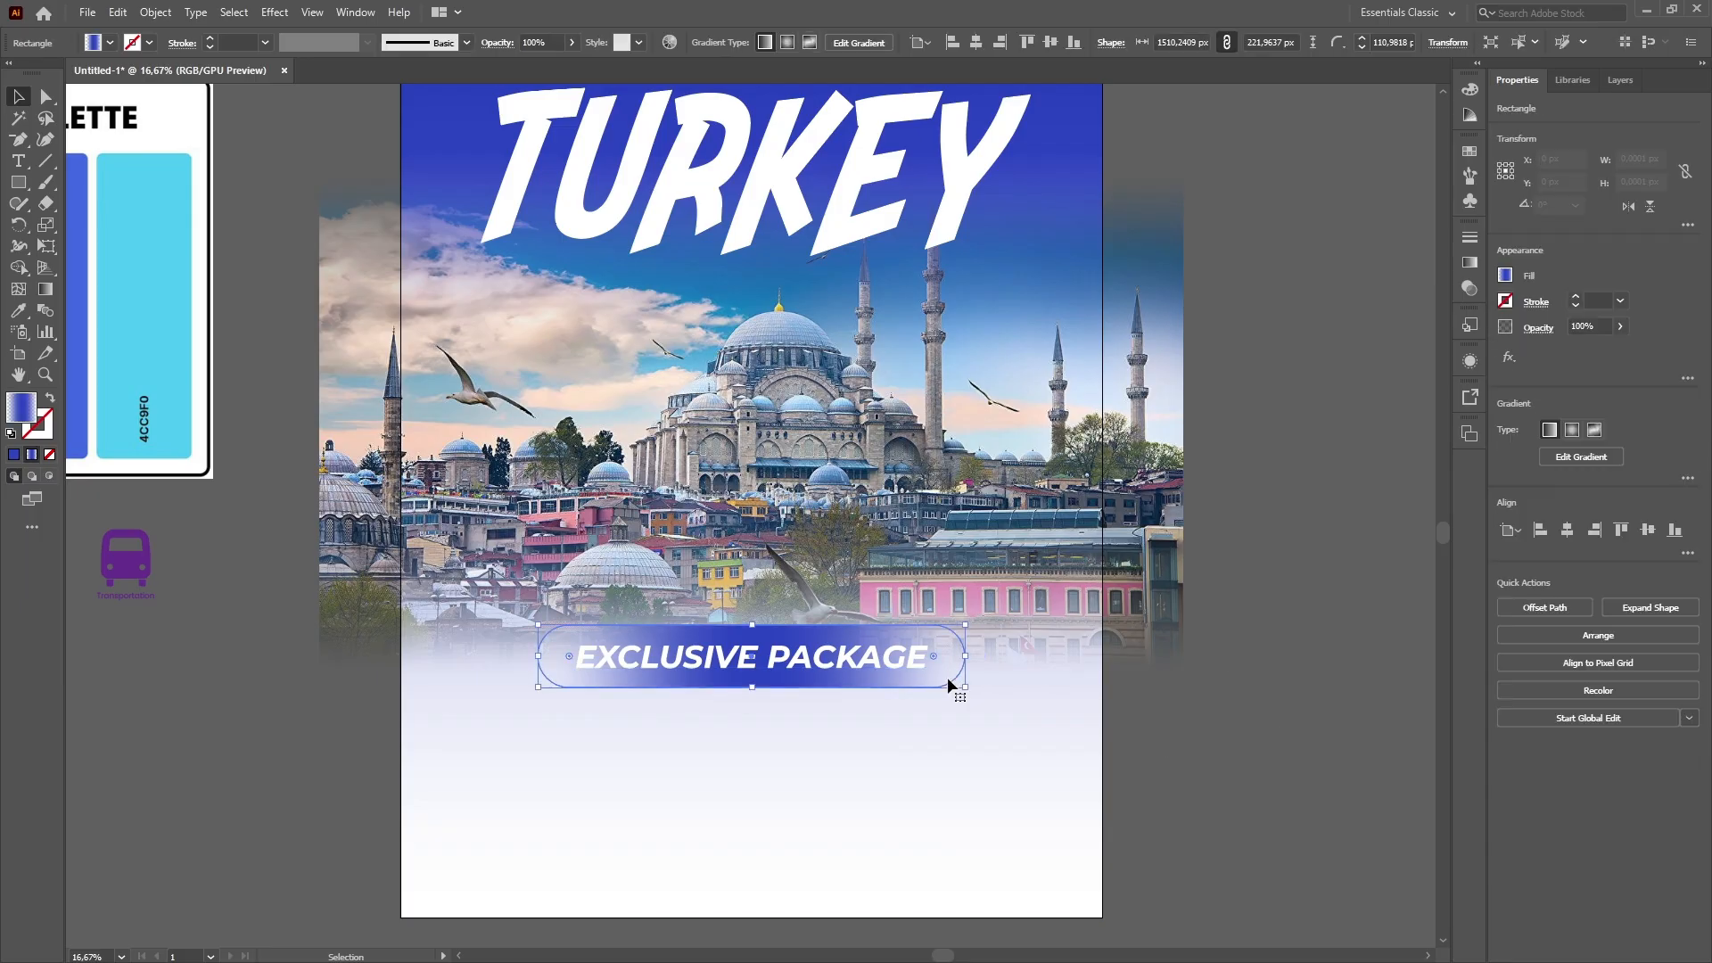
key("g")
left_click(916, 671)
key("v")
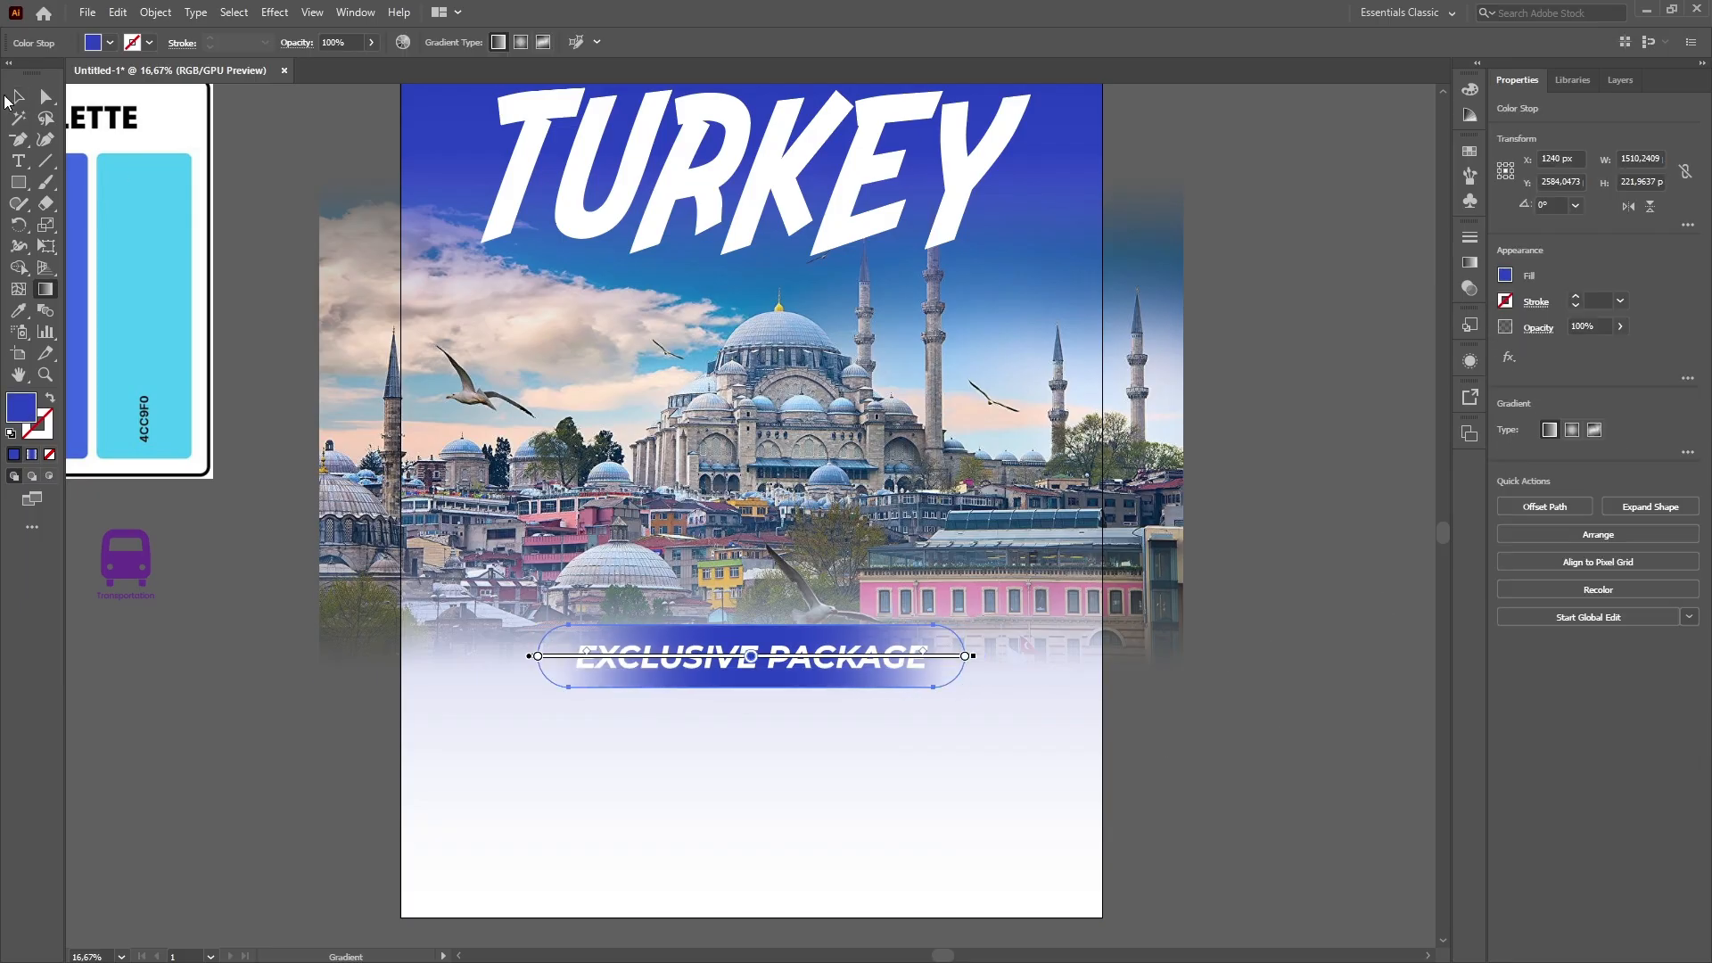
left_click(1300, 581)
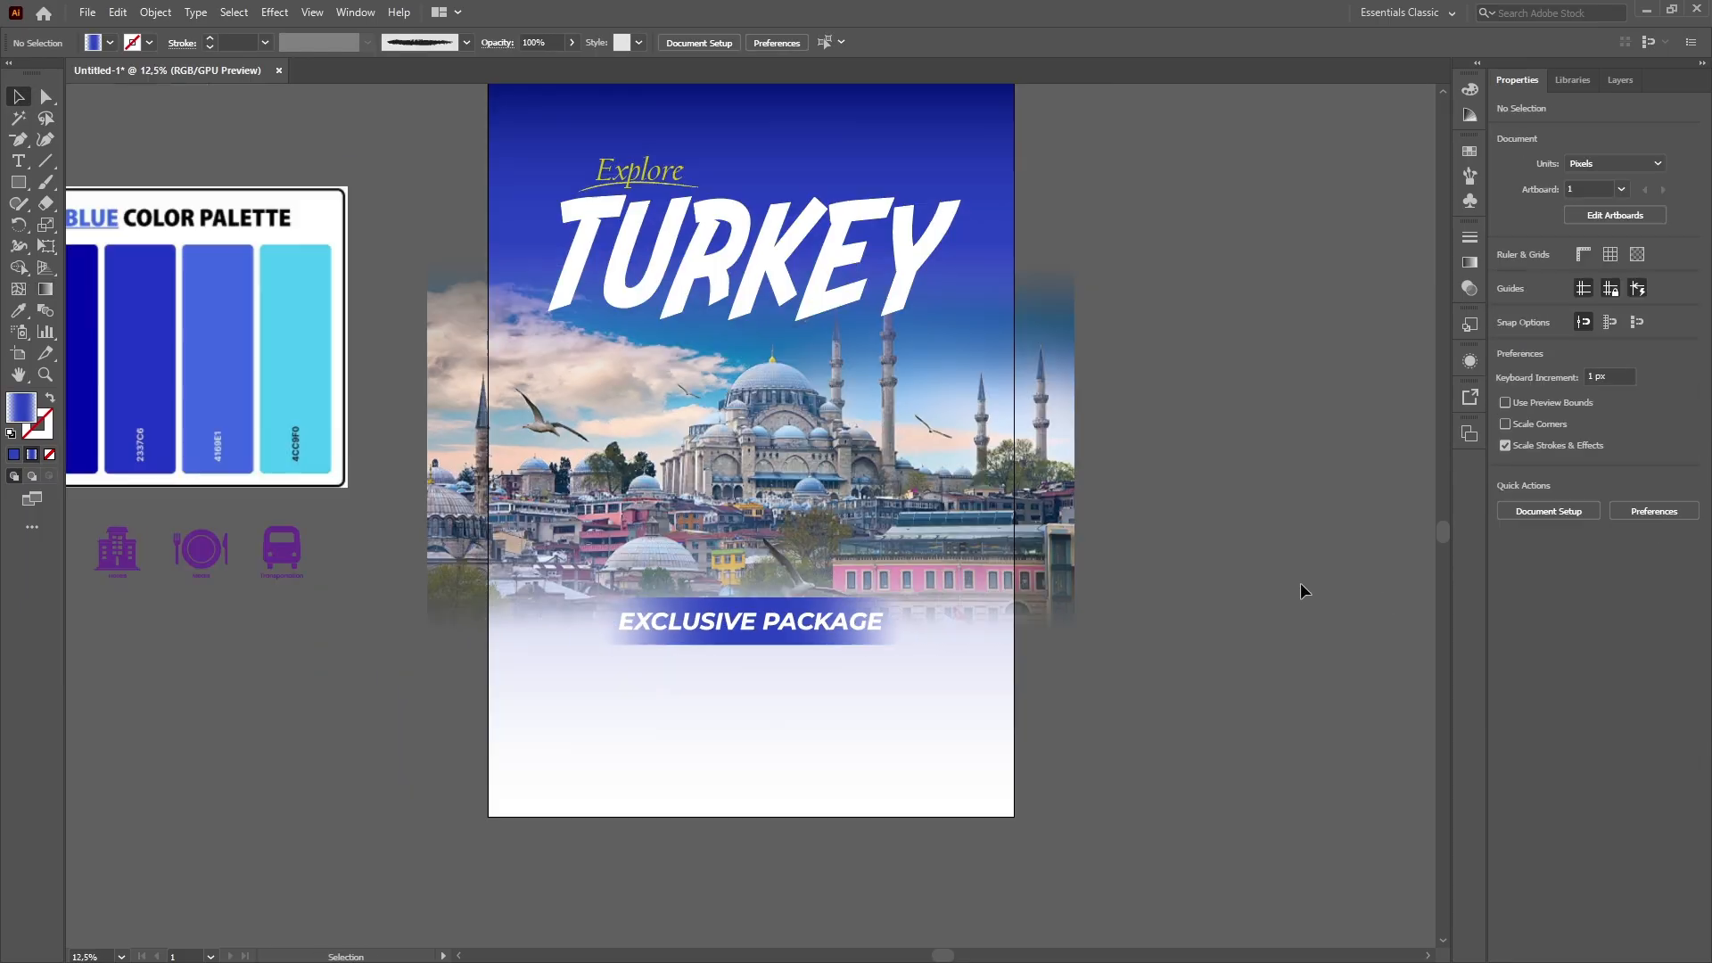
scroll(1070, 624, "up", 2)
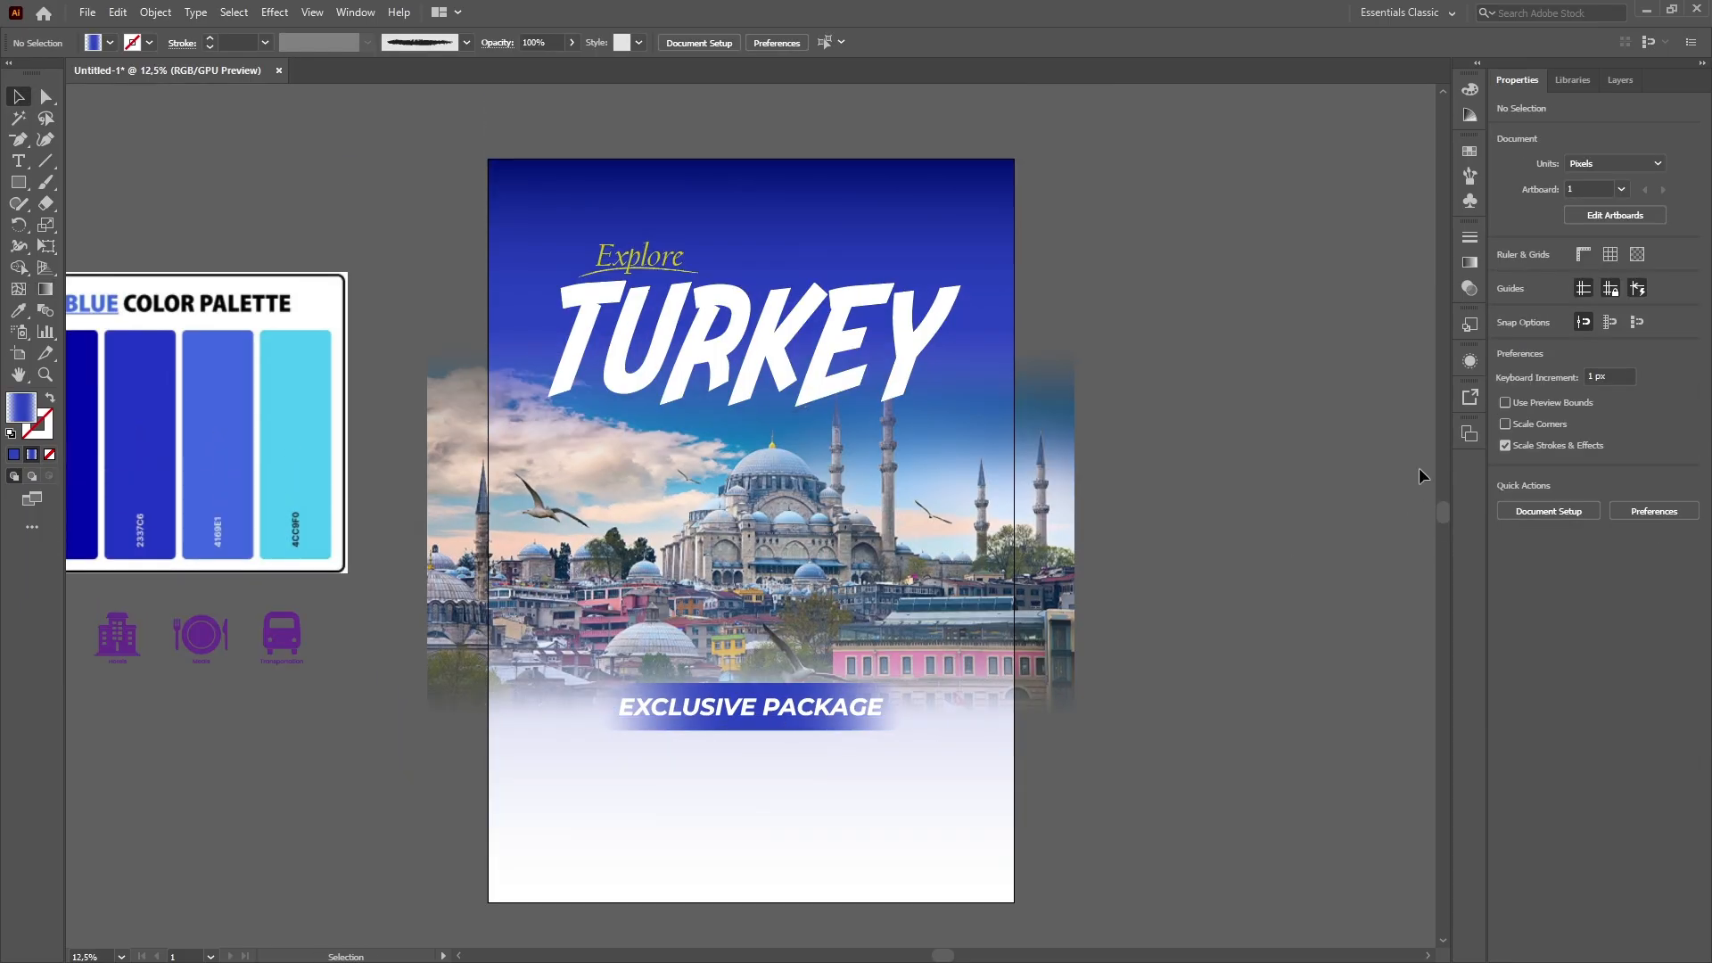
scroll(1388, 485, "down", 2)
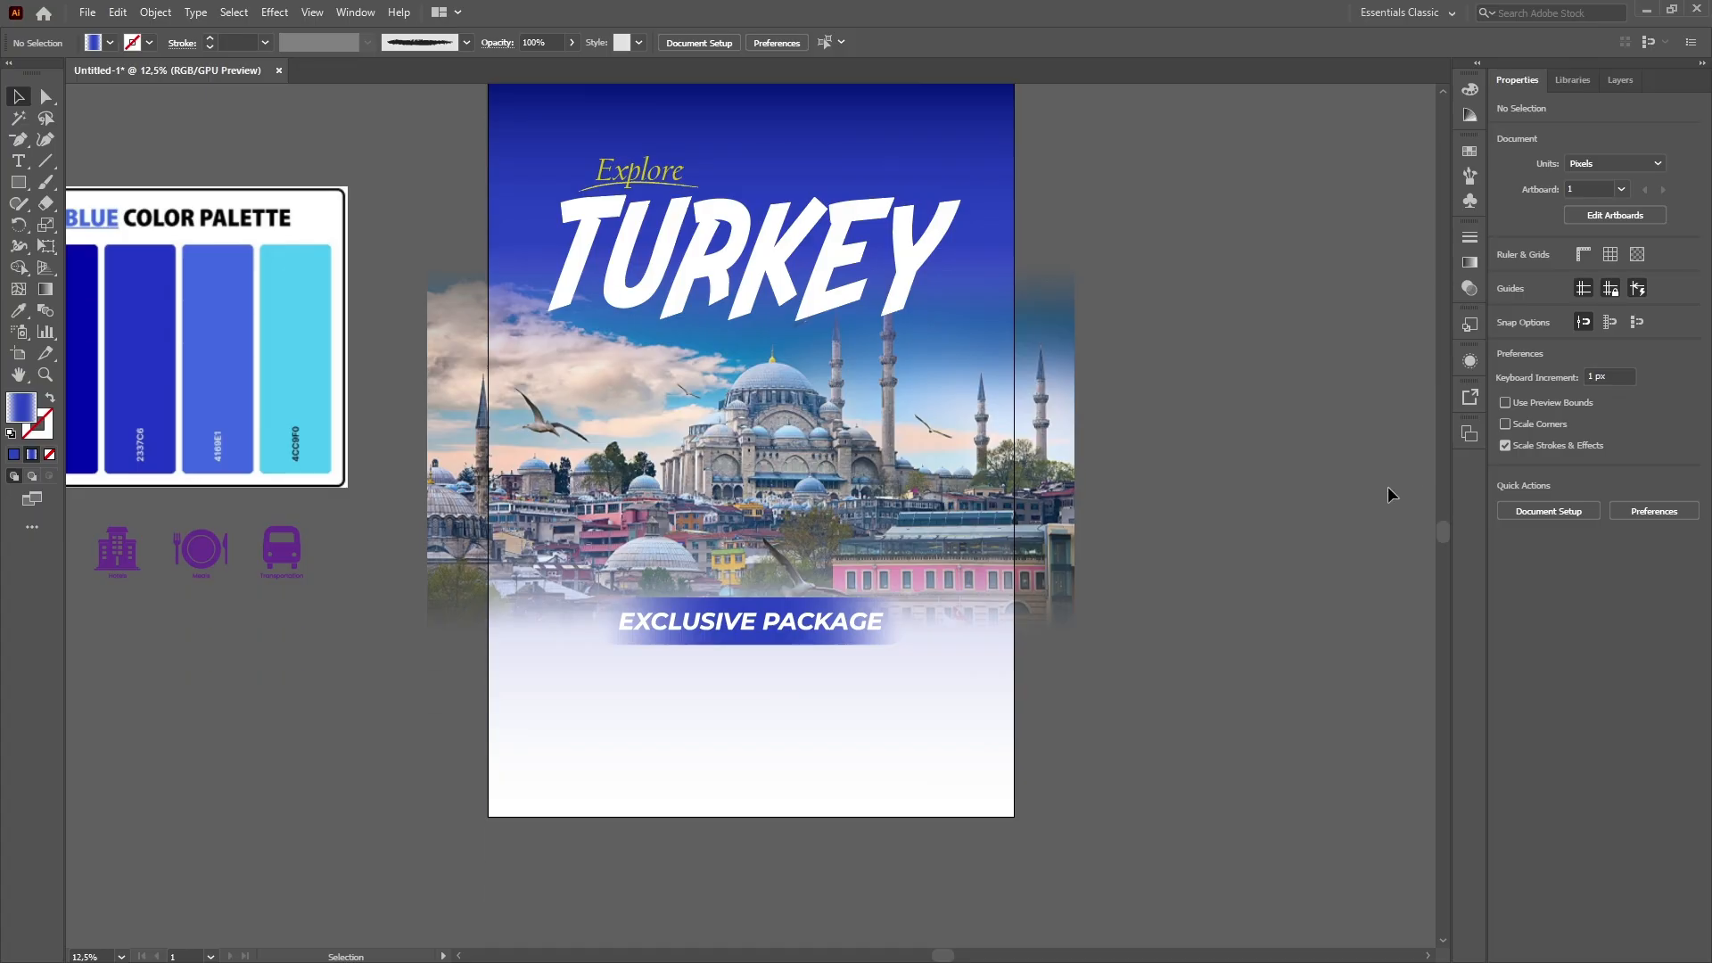
Draw a white rectangle about 2480 by 2378 px directly below the artboard, matching its width.
scroll(1388, 485, "down", 2)
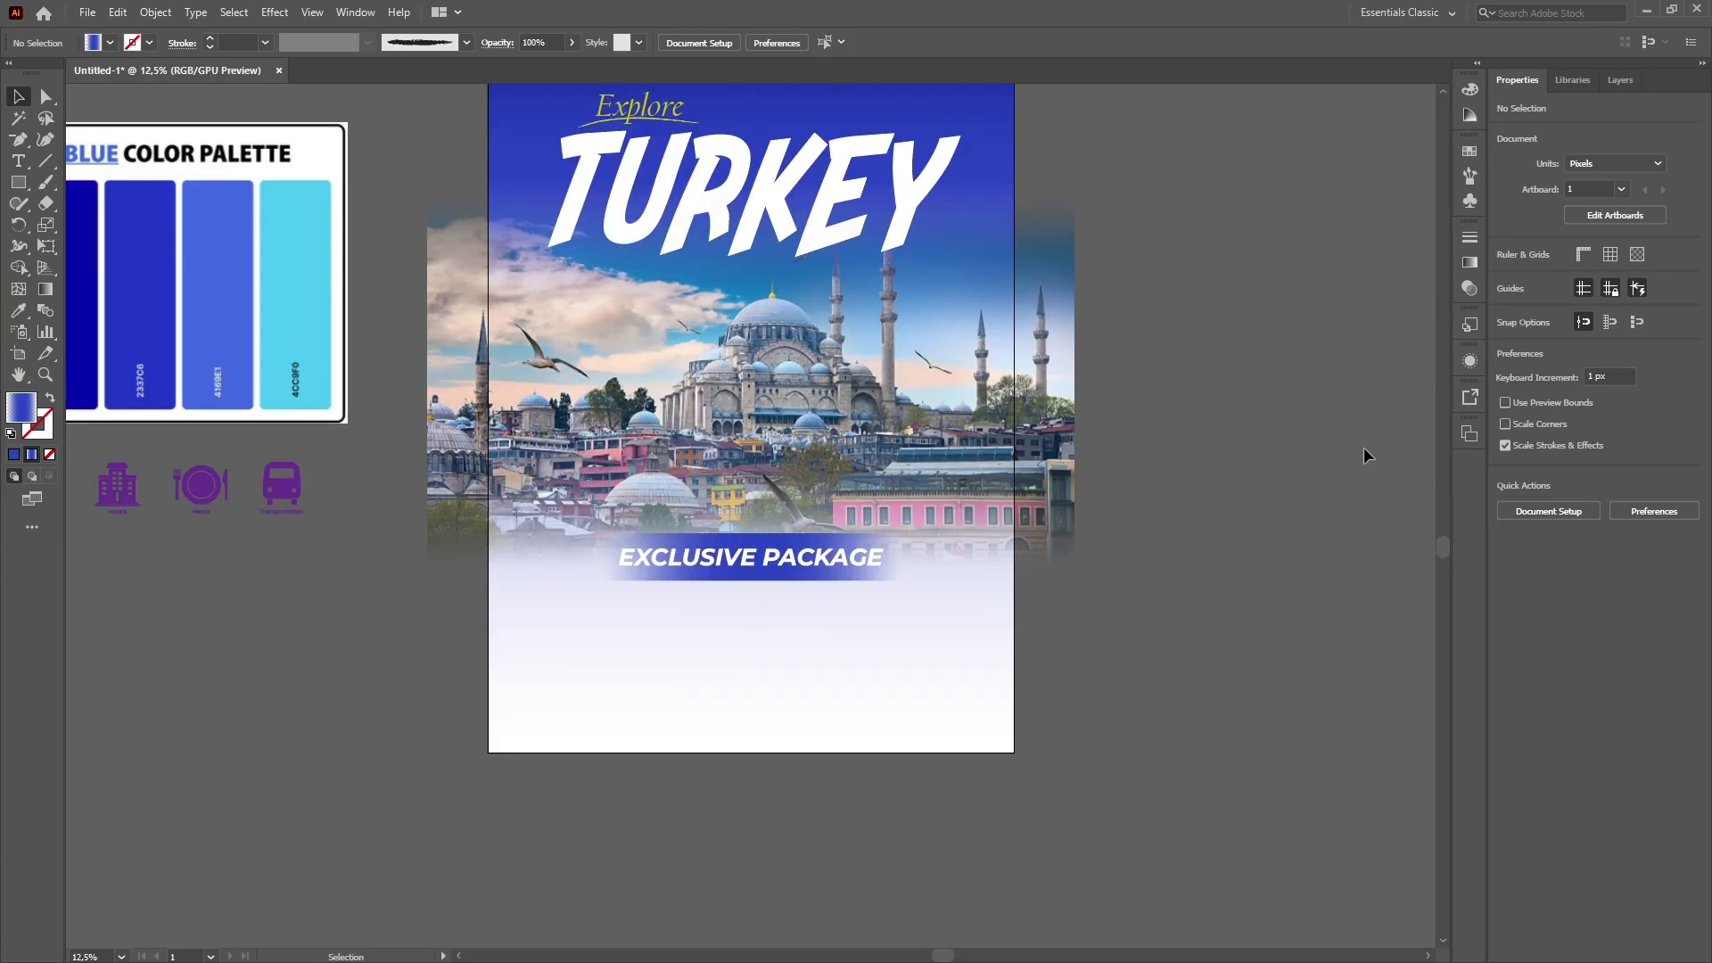
scroll(1364, 448, "down", 2)
key("ctrl+minus")
left_click(13, 186)
scroll(605, 638, "down", 2)
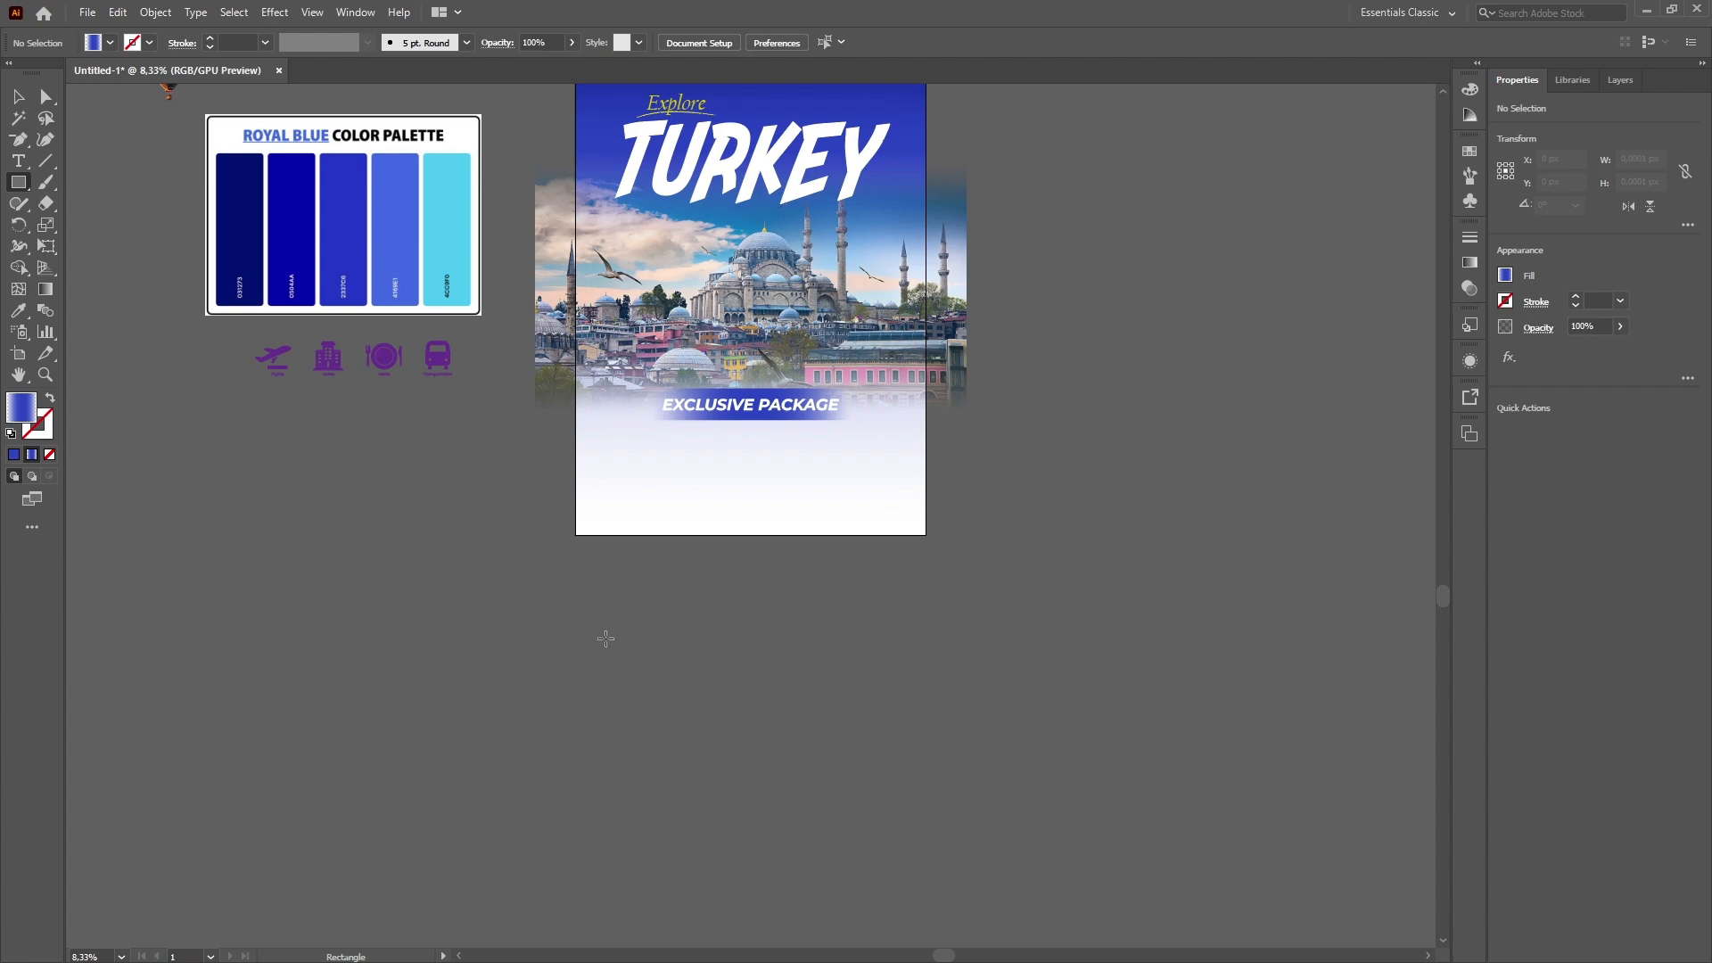
mouse_move(573, 536)
left_mouse_down()
mouse_move(955, 650)
mouse_move(923, 727)
mouse_move(926, 870)
left_mouse_up()
left_click(15, 90)
left_click(1505, 276)
left_click(1343, 339)
left_click(1076, 504)
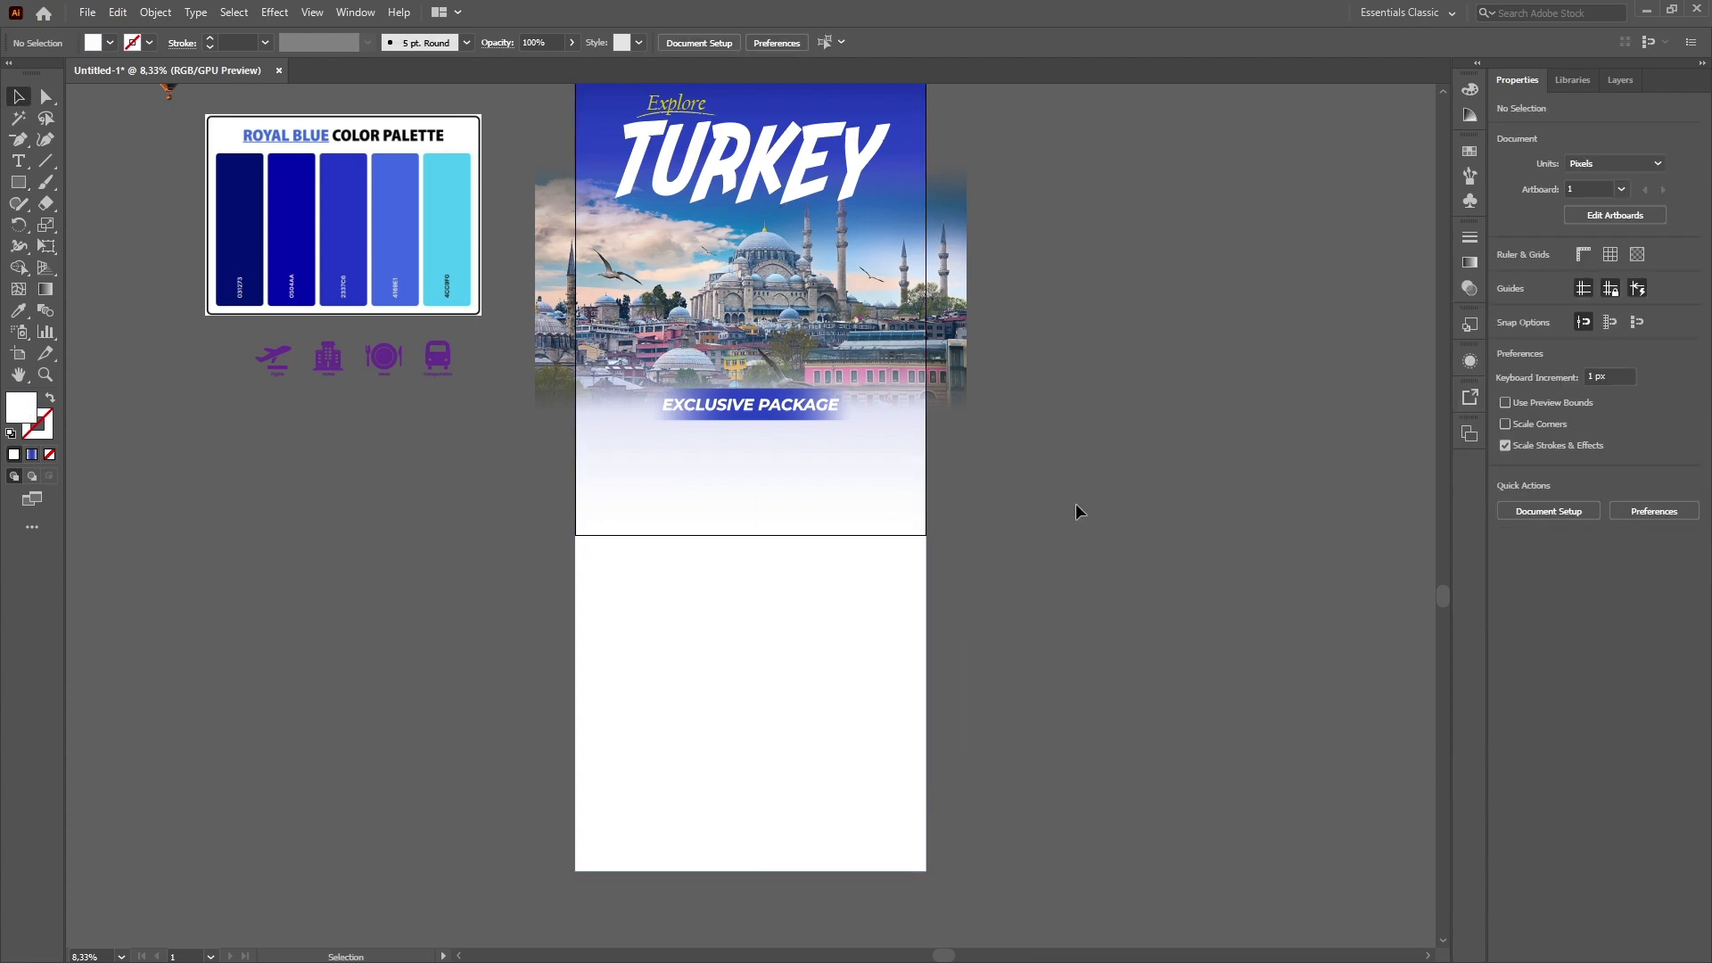
Stack the white rectangle directly above the gradient background and move it up over the poster's lower half.
left_click(856, 616)
left_click(1620, 81)
left_click(1637, 129)
left_click_drag(1641, 134, 1640, 455)
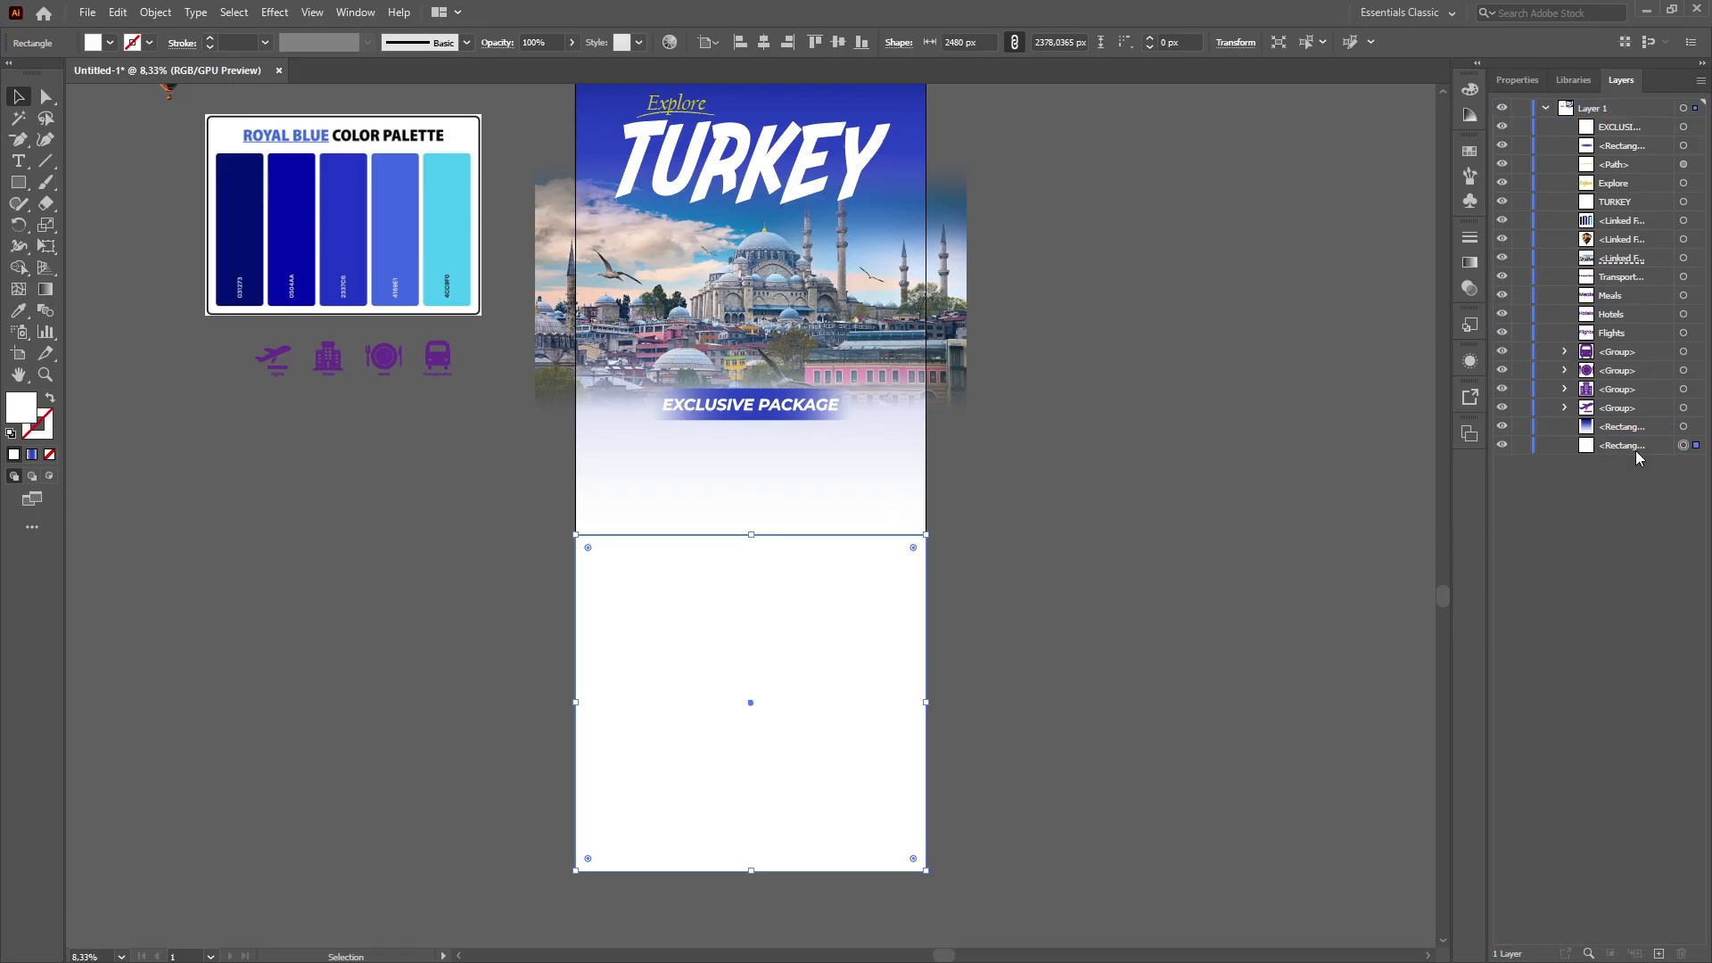
left_click(1106, 544)
left_click_drag(751, 649, 751, 413)
left_click(1025, 544)
Shorten the white rectangle to about 1640 px high, ending just below the artboard's lower edge.
scroll(1008, 571, "up", 3)
left_click(916, 655)
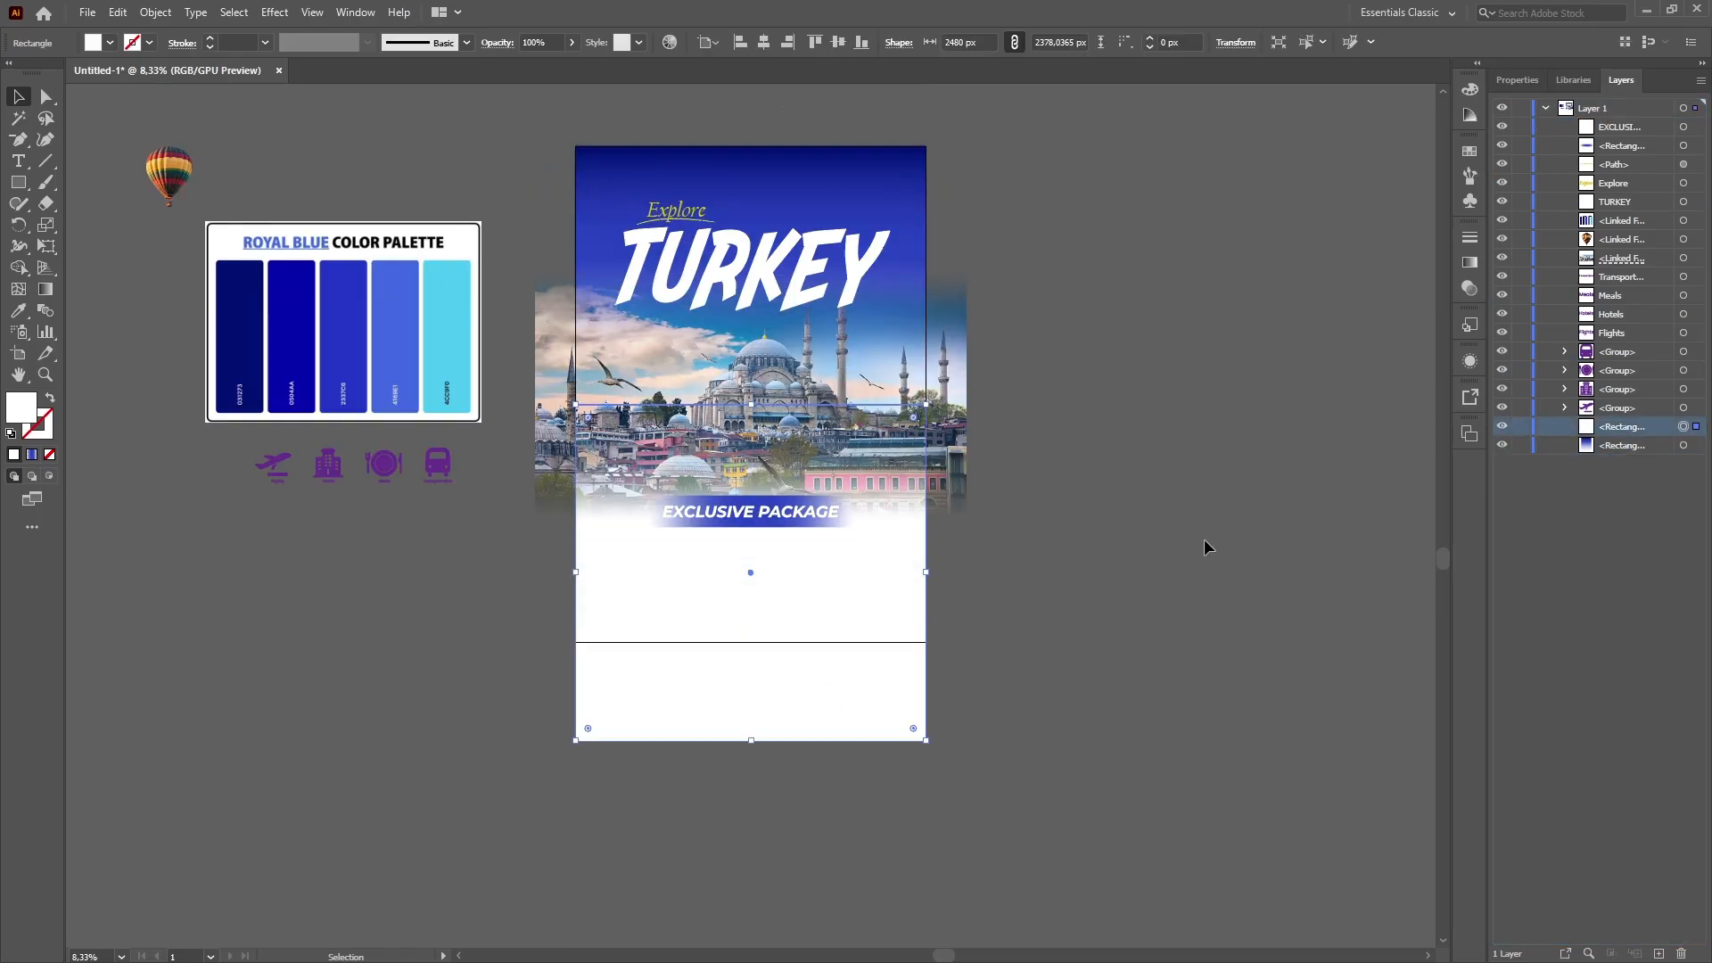
scroll(1204, 547, "up", 2)
left_click_drag(894, 784, 776, 711)
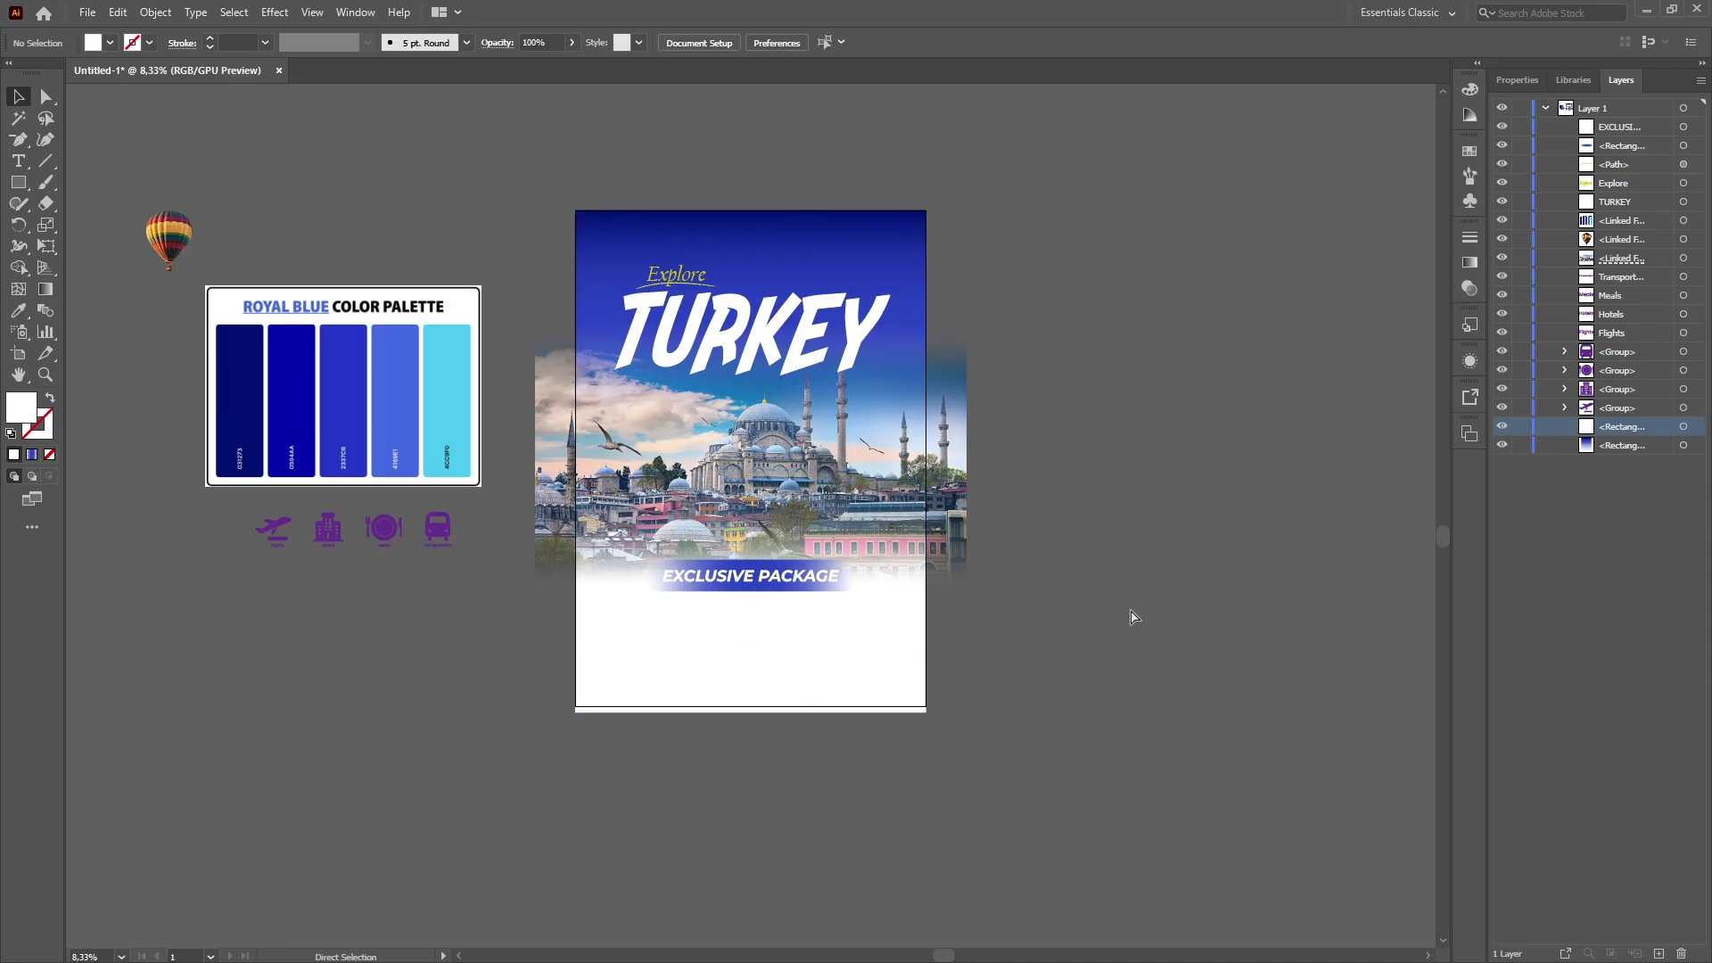
Change the lower rectangle's fill from white to a light grey.
key("ctrl+plus")
double_click(24, 421)
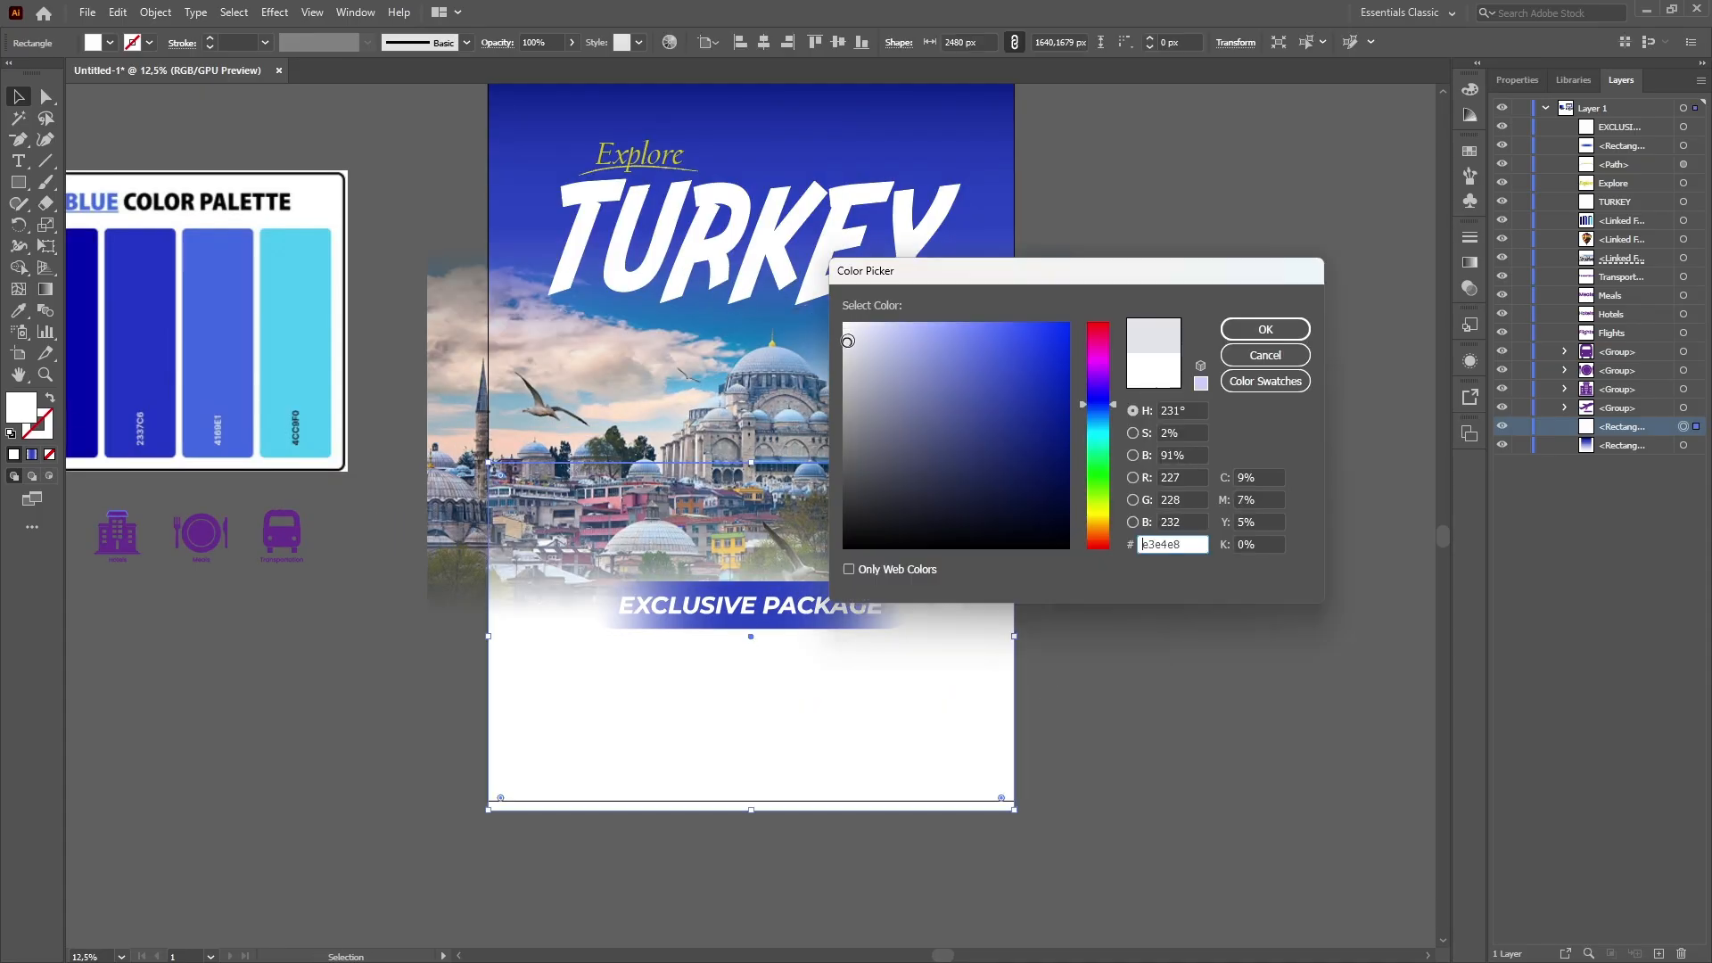
left_click(1250, 327)
left_click(1249, 330)
scroll(1248, 330, "up", 1)
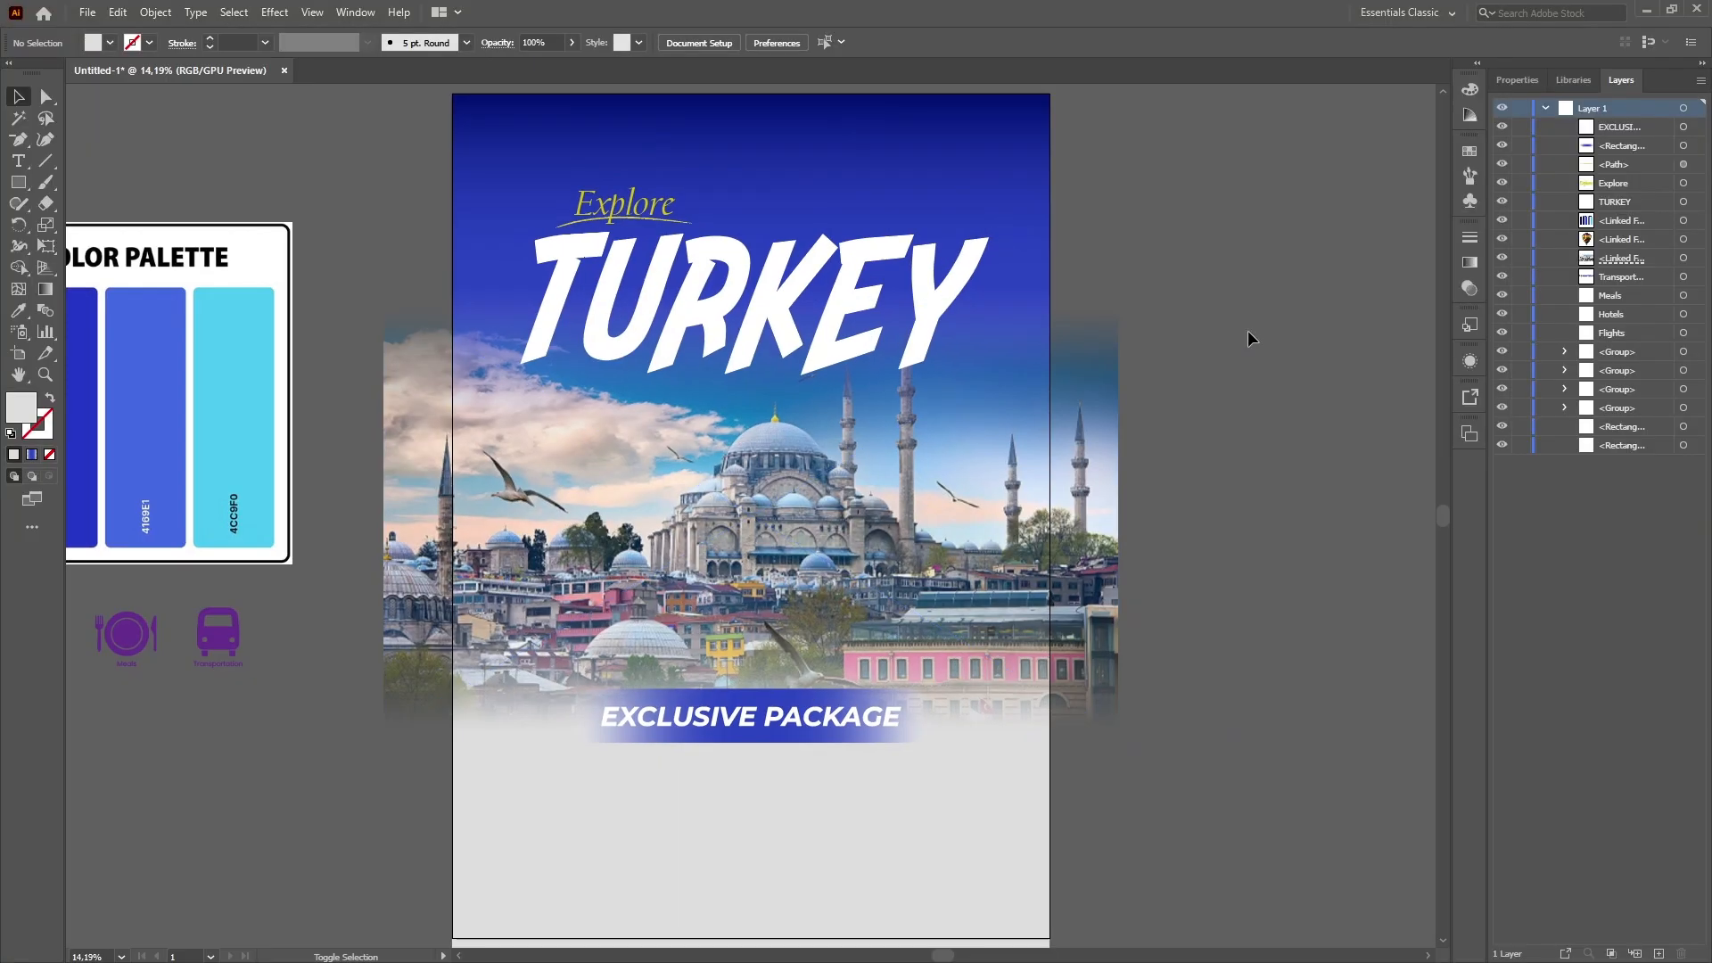
key("ctrl+minus")
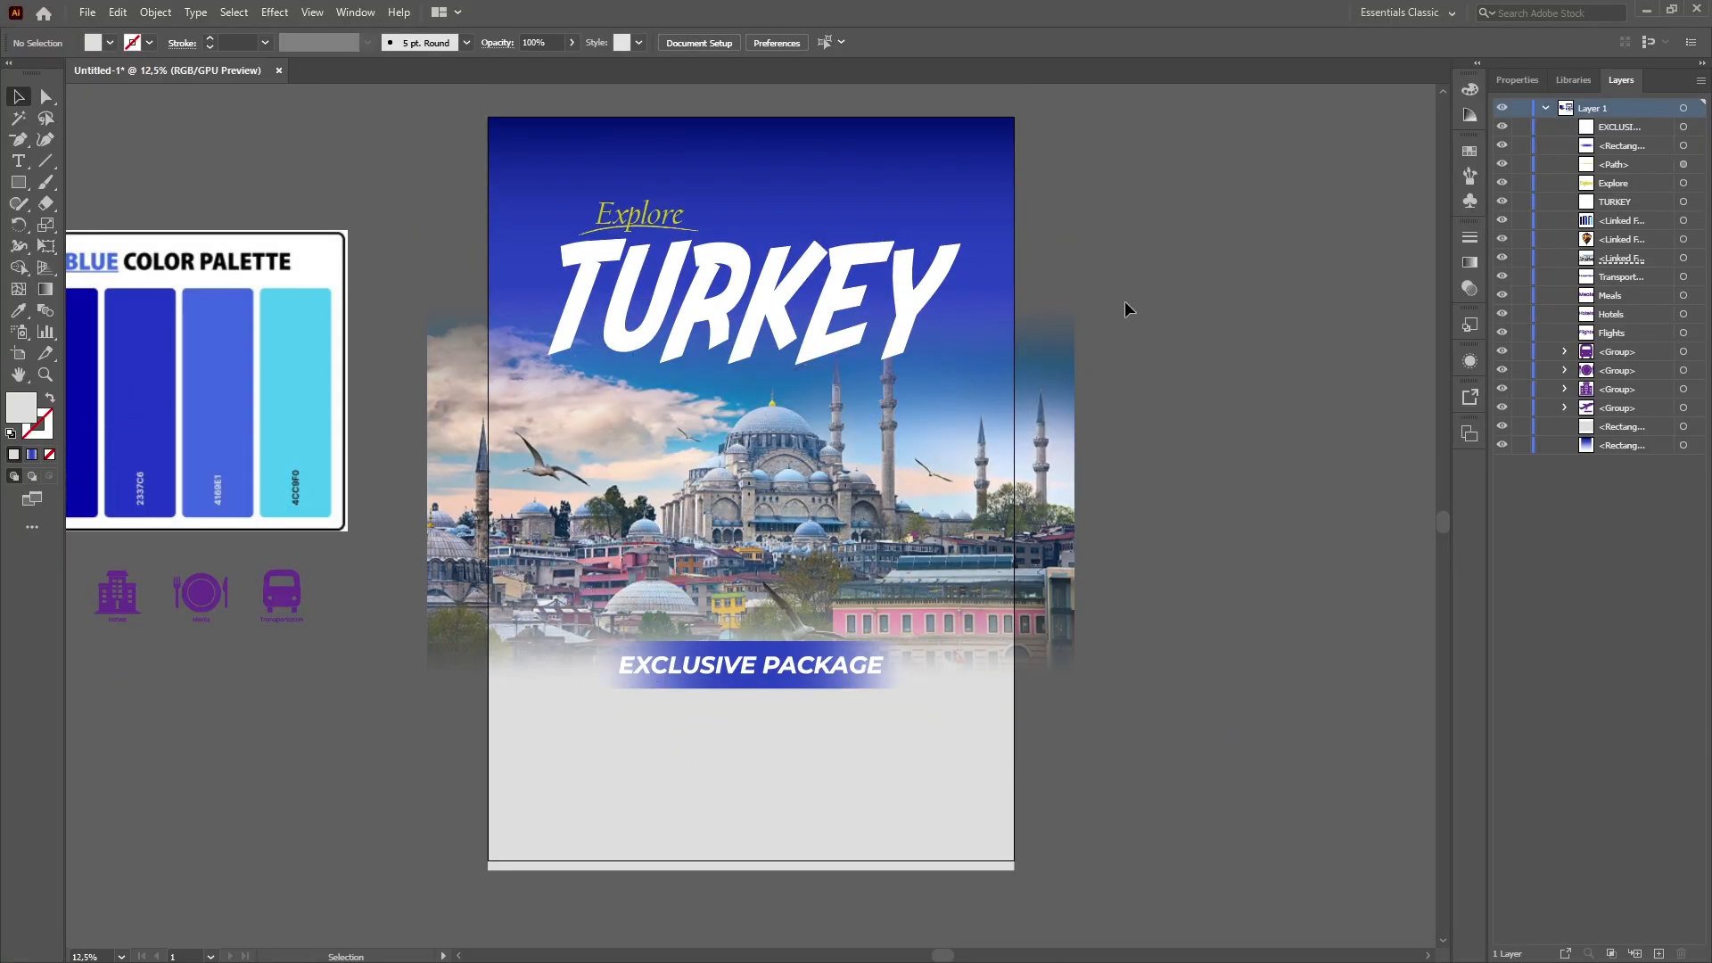
scroll(448, 593, "down", 2)
scroll(1314, 450, "up", 1)
key("ctrl+minus")
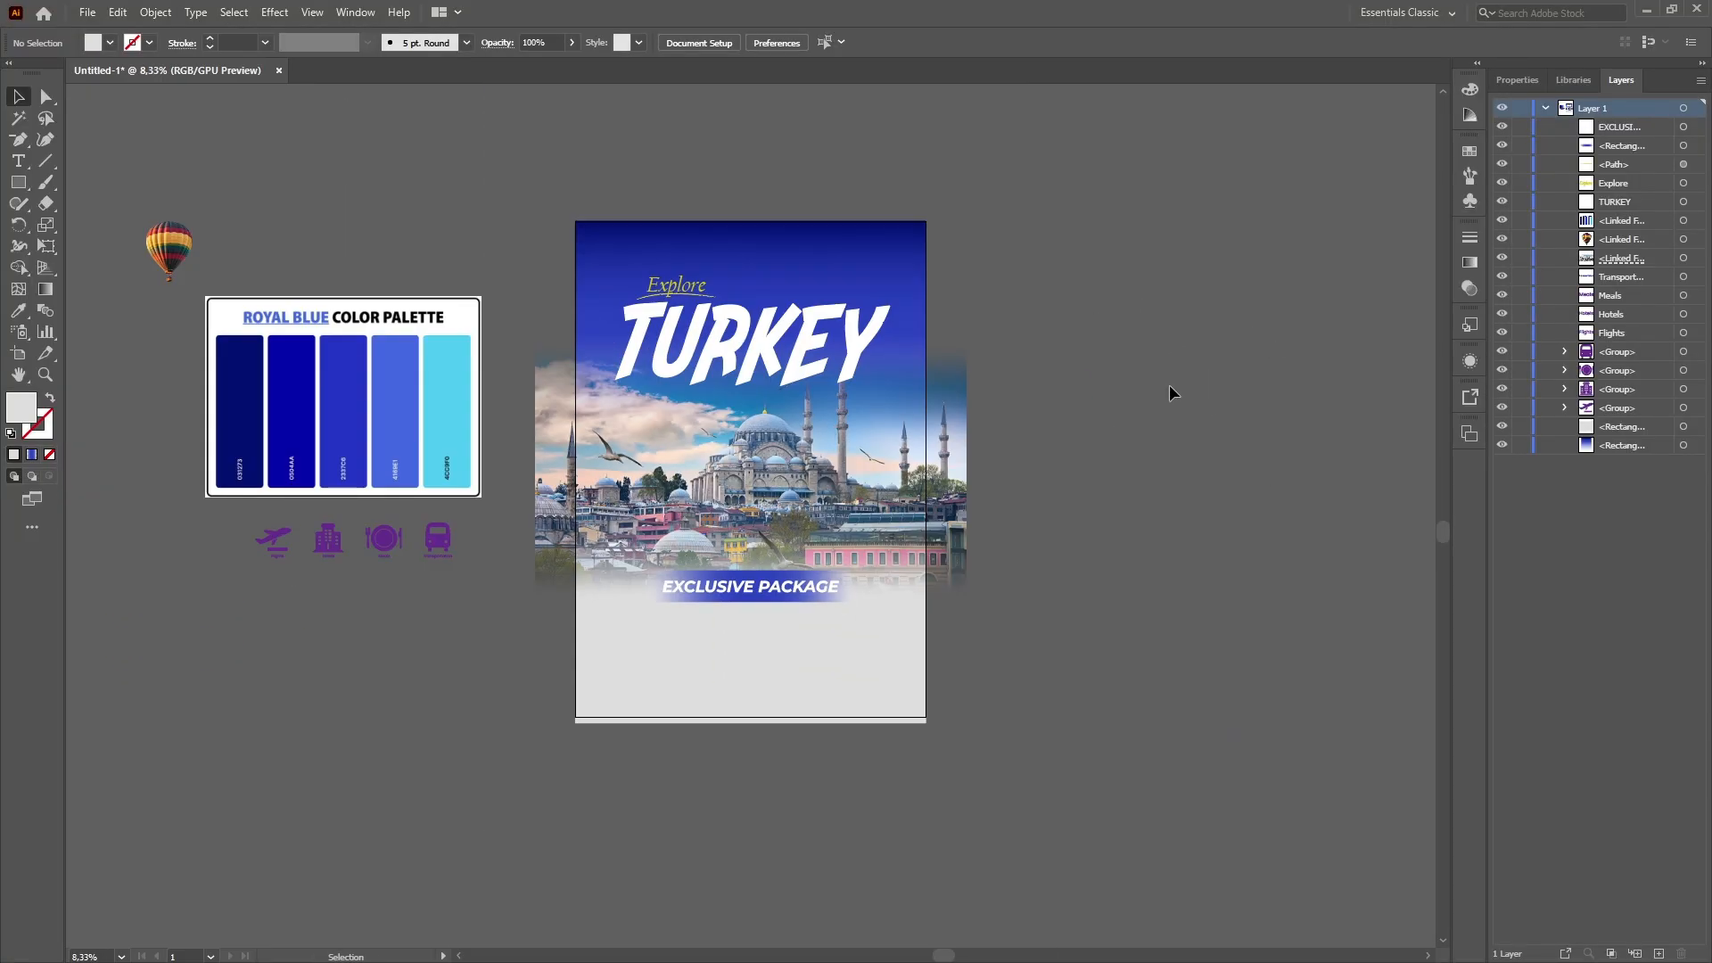
Shift the blue background gradient's dark start above the poster's upper edge and move its mid-blue stop further down.
left_click(893, 248)
left_click(1516, 82)
left_click(1601, 458)
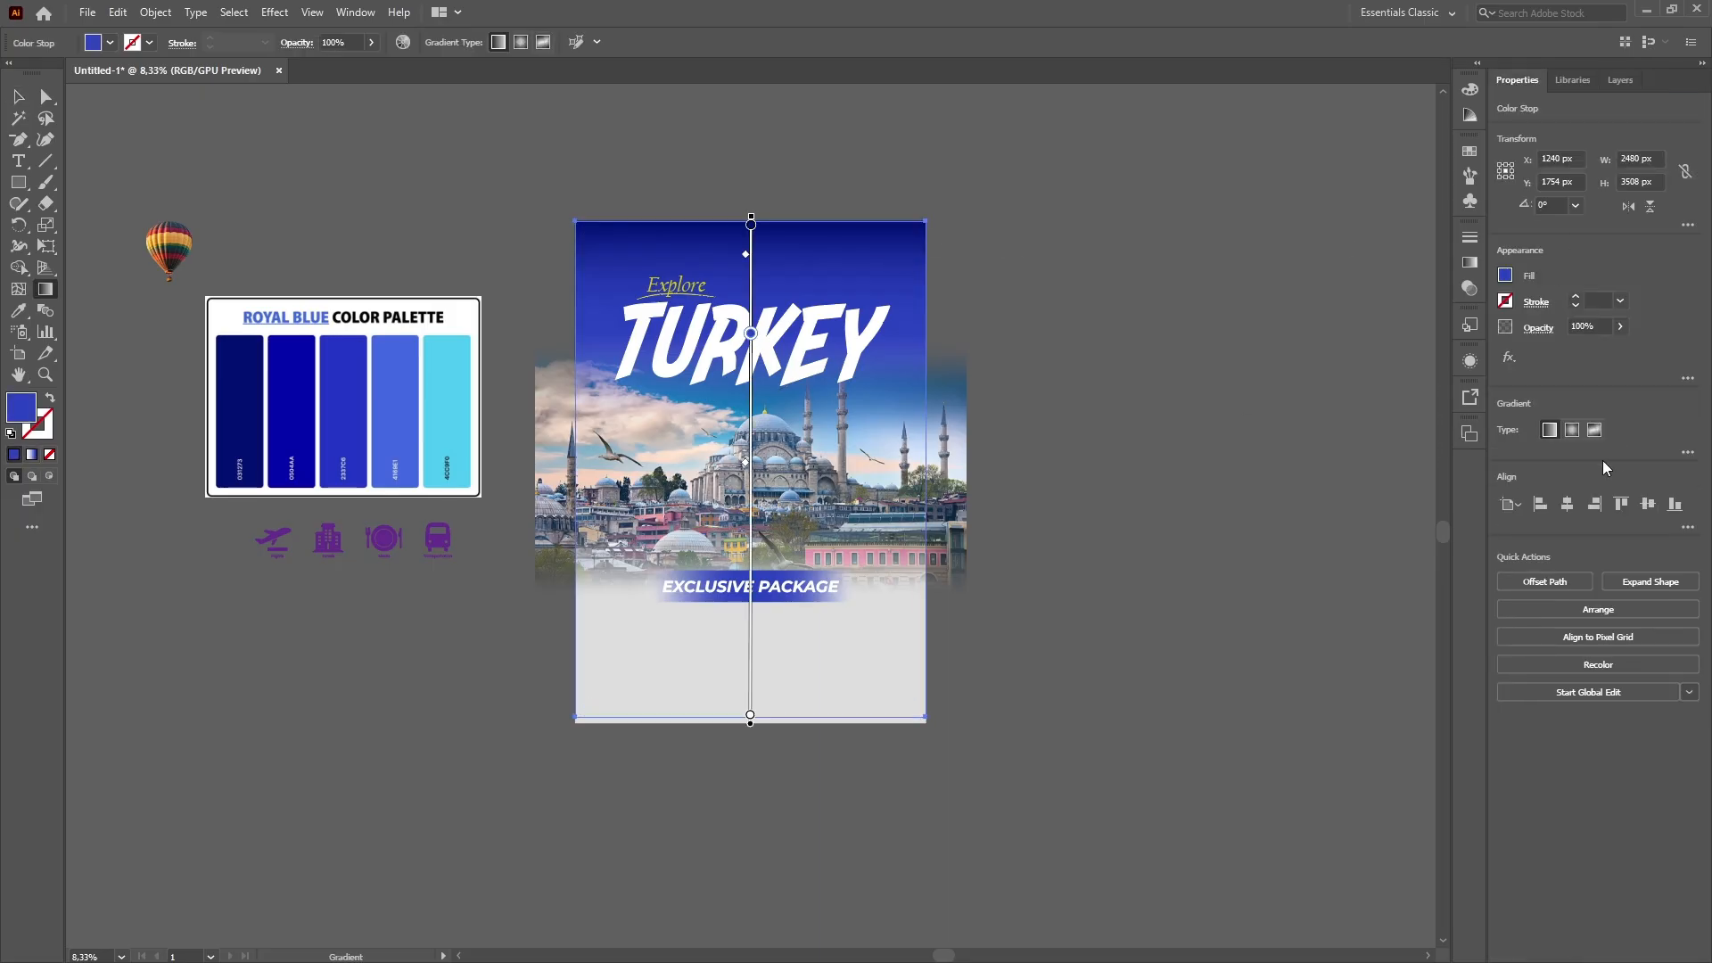
left_click_drag(751, 223, 754, 207)
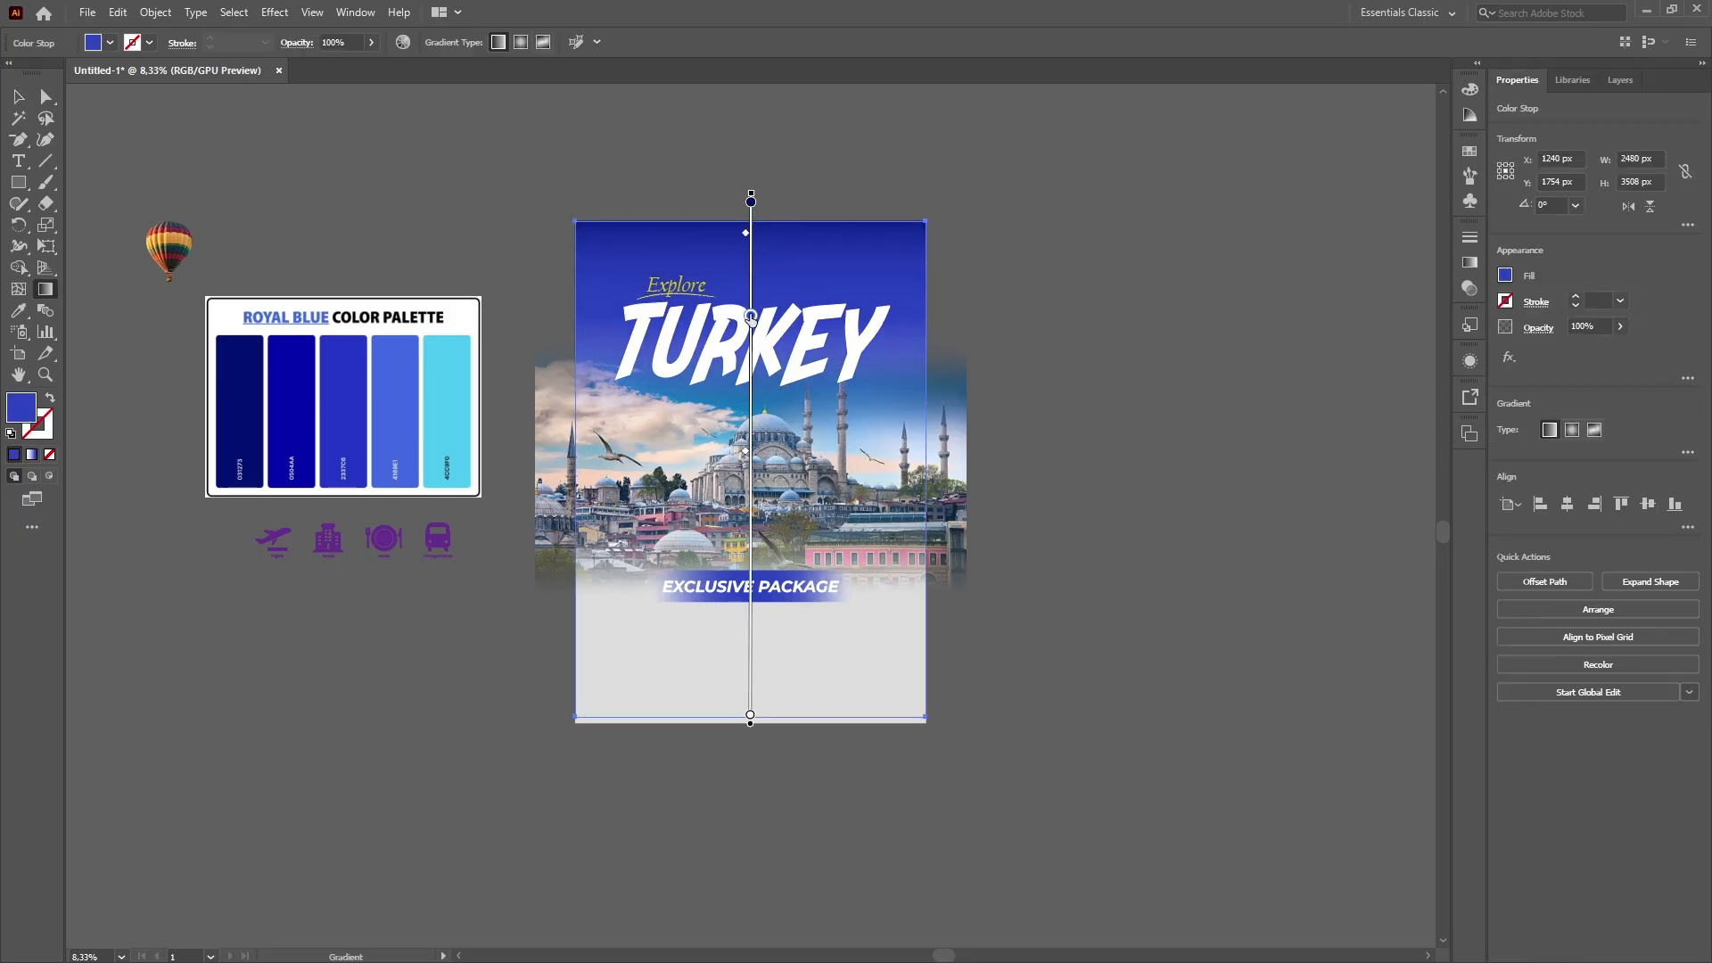
key("v")
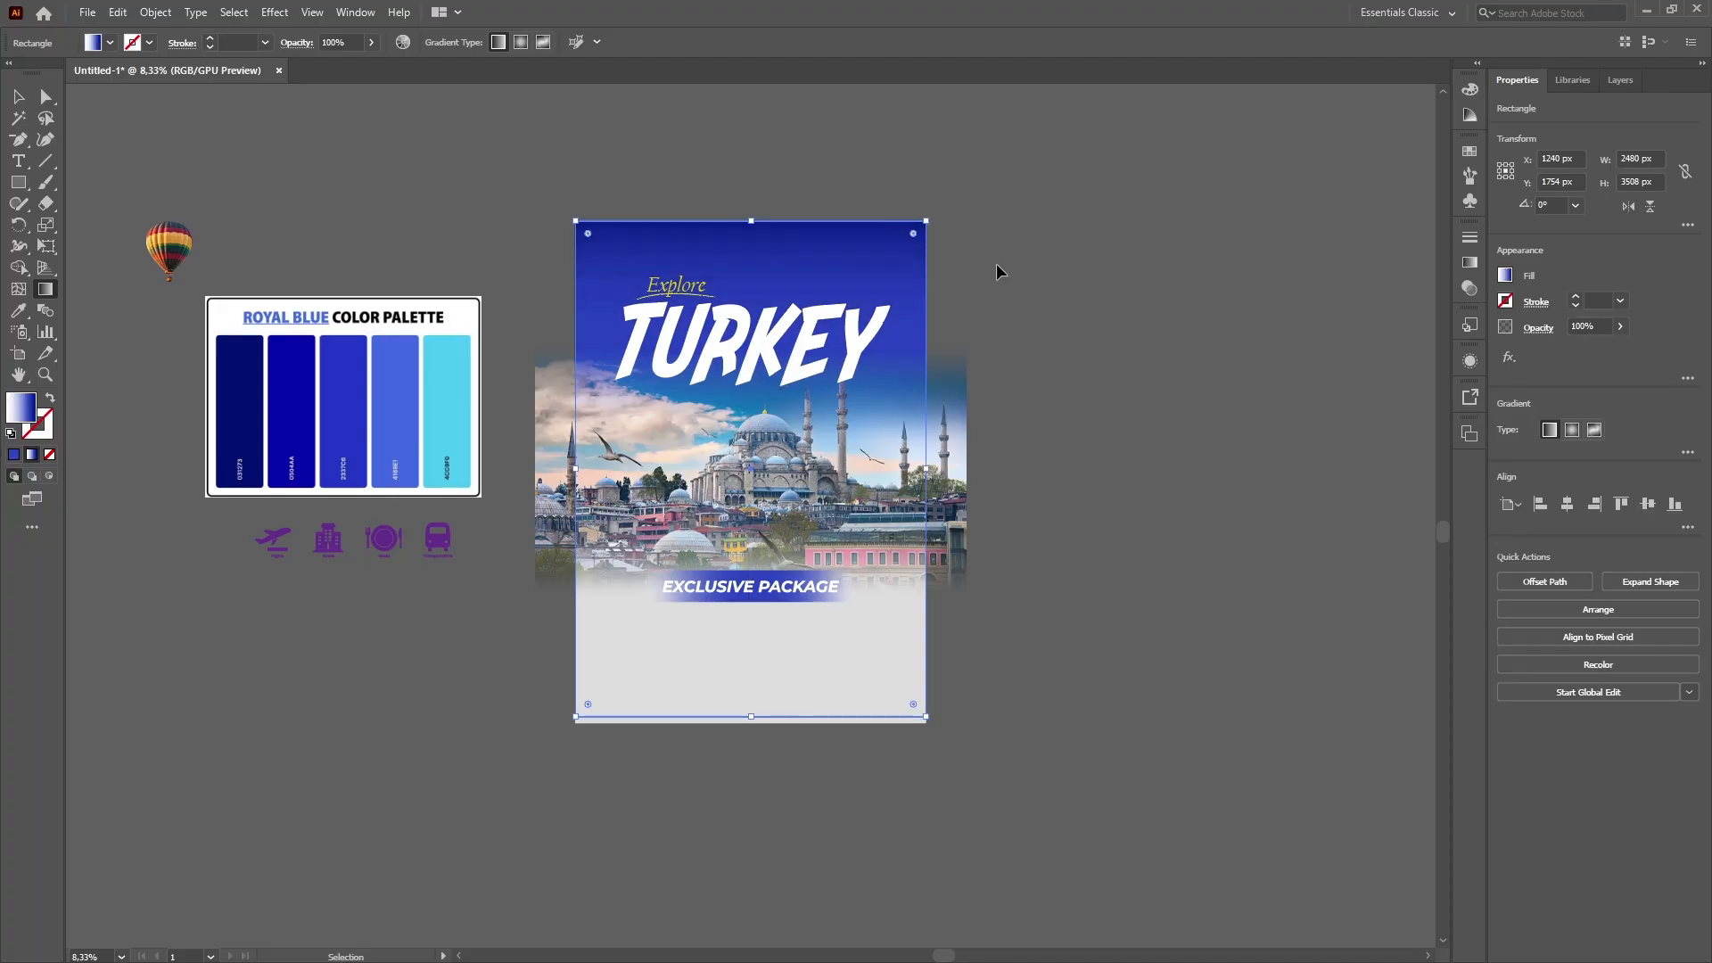
key("g")
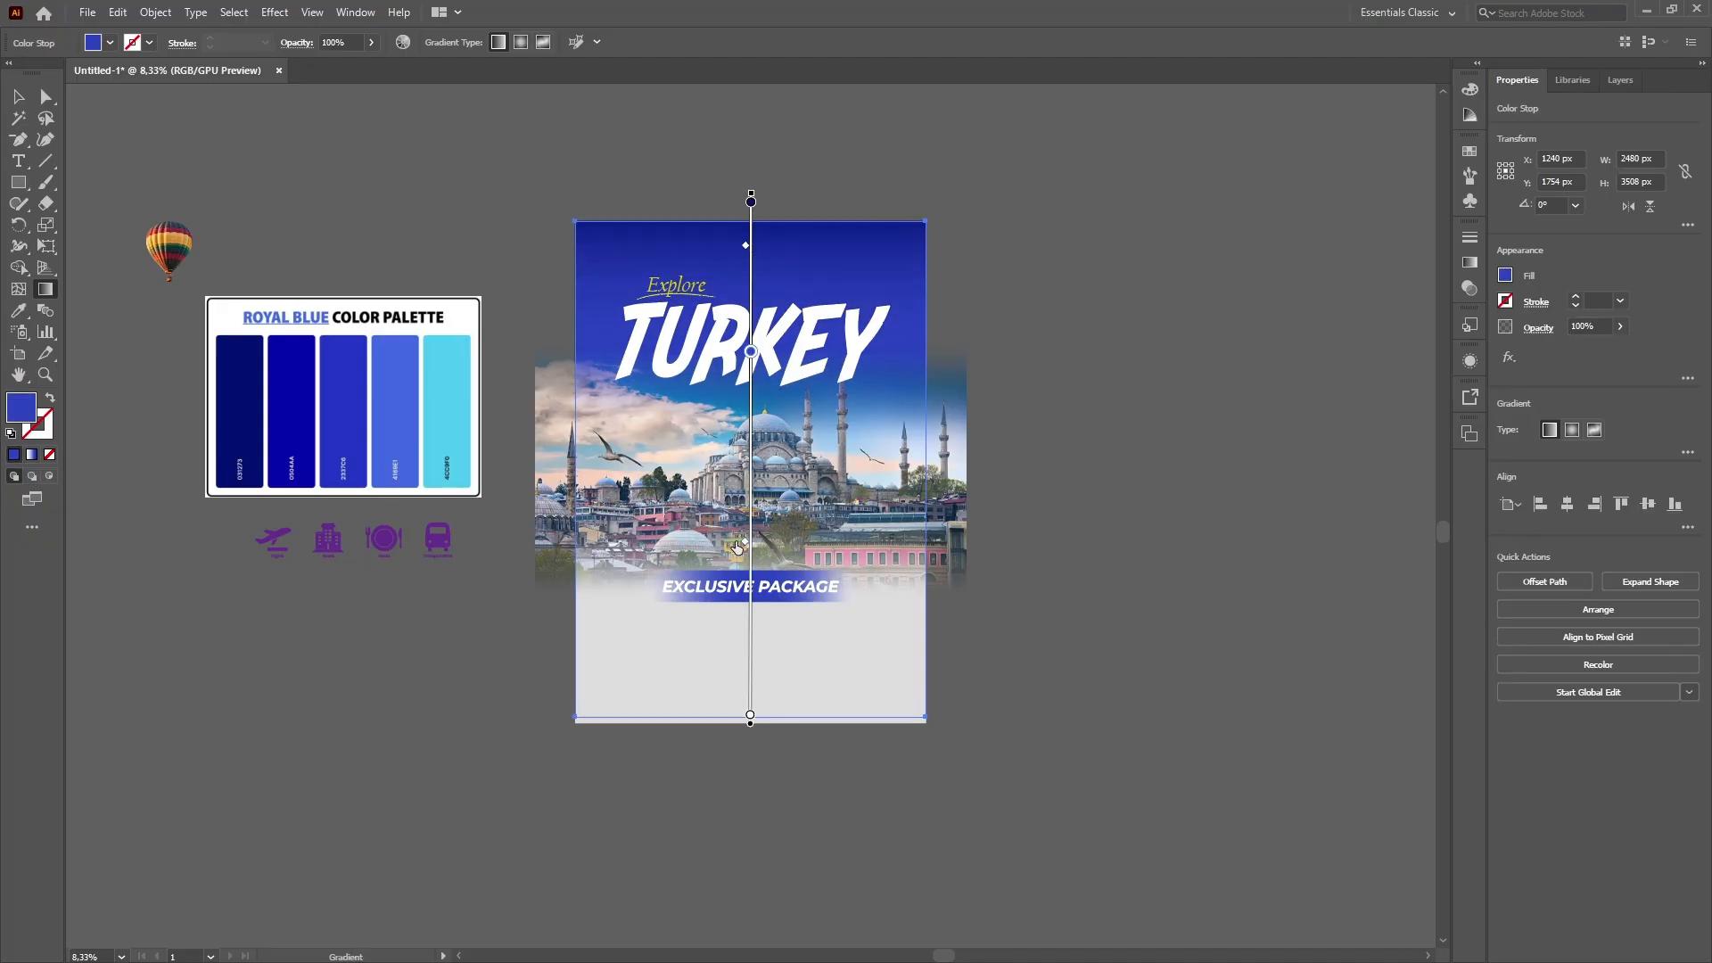
left_click_drag(740, 552, 739, 542)
left_click(20, 96)
left_click(988, 160)
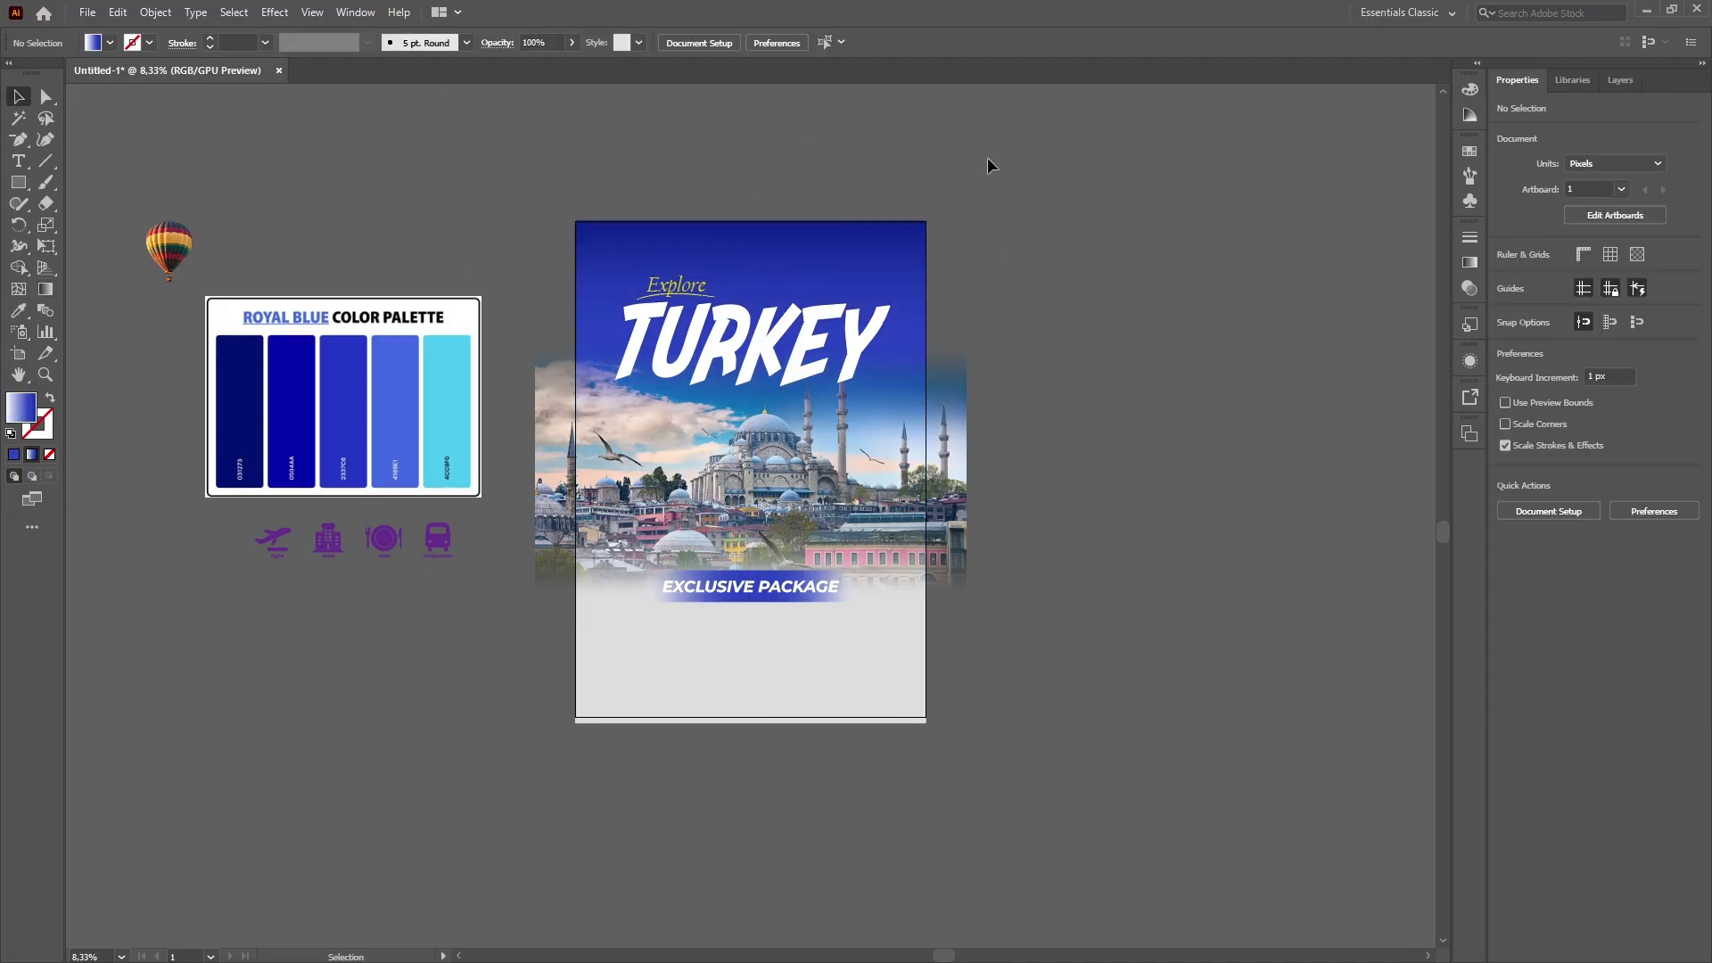
Add a text line below the travel icons reading "There's a rhythm to this city that makes you feel alive.".
key("ctrl+plus")
scroll(458, 345, "down", 4)
left_click_drag(226, 517, 479, 495)
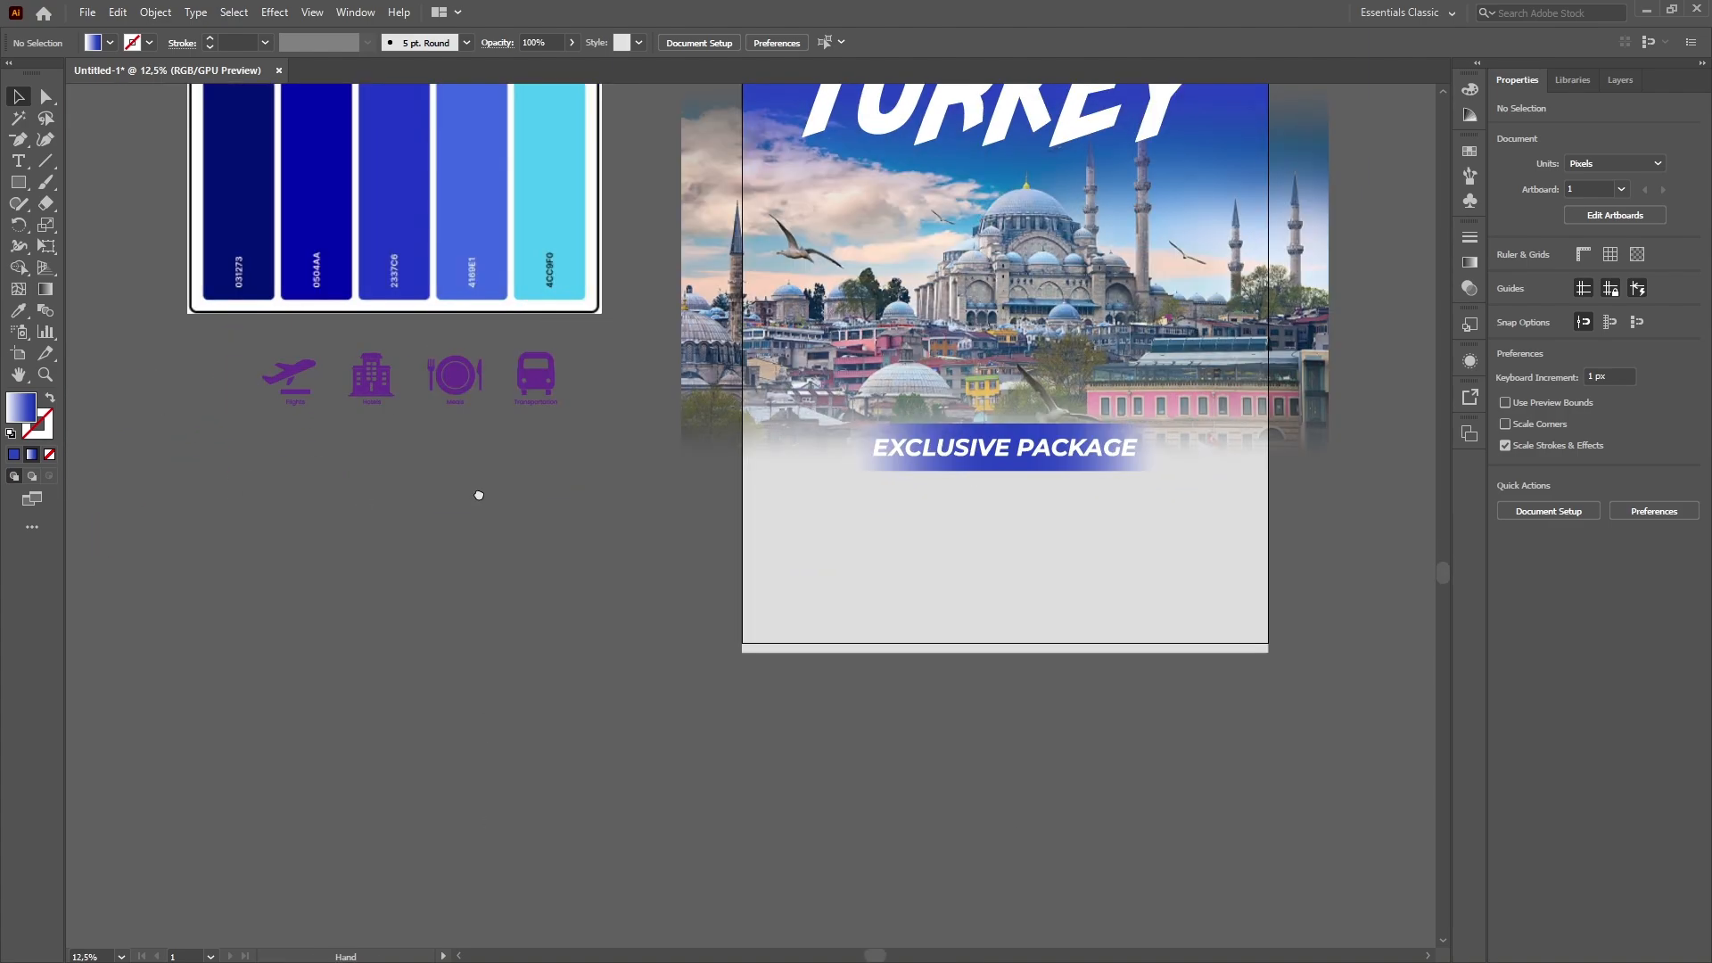
left_click(30, 164)
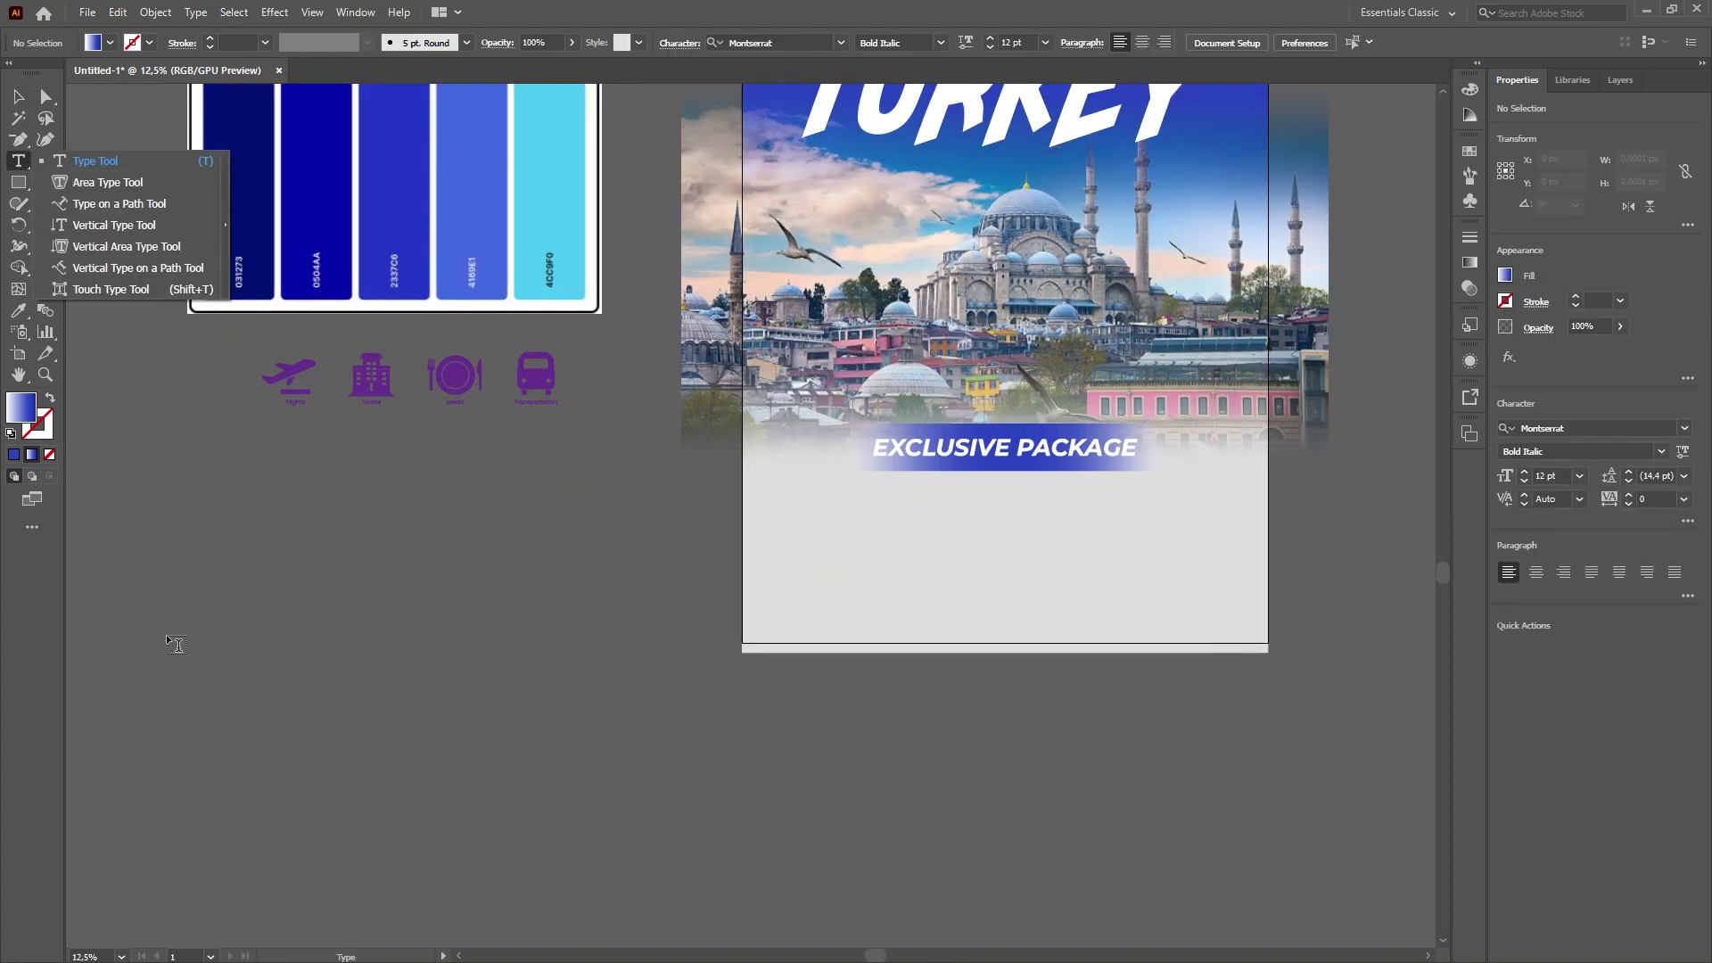
left_click(183, 683)
key("Escape")
left_click(533, 642)
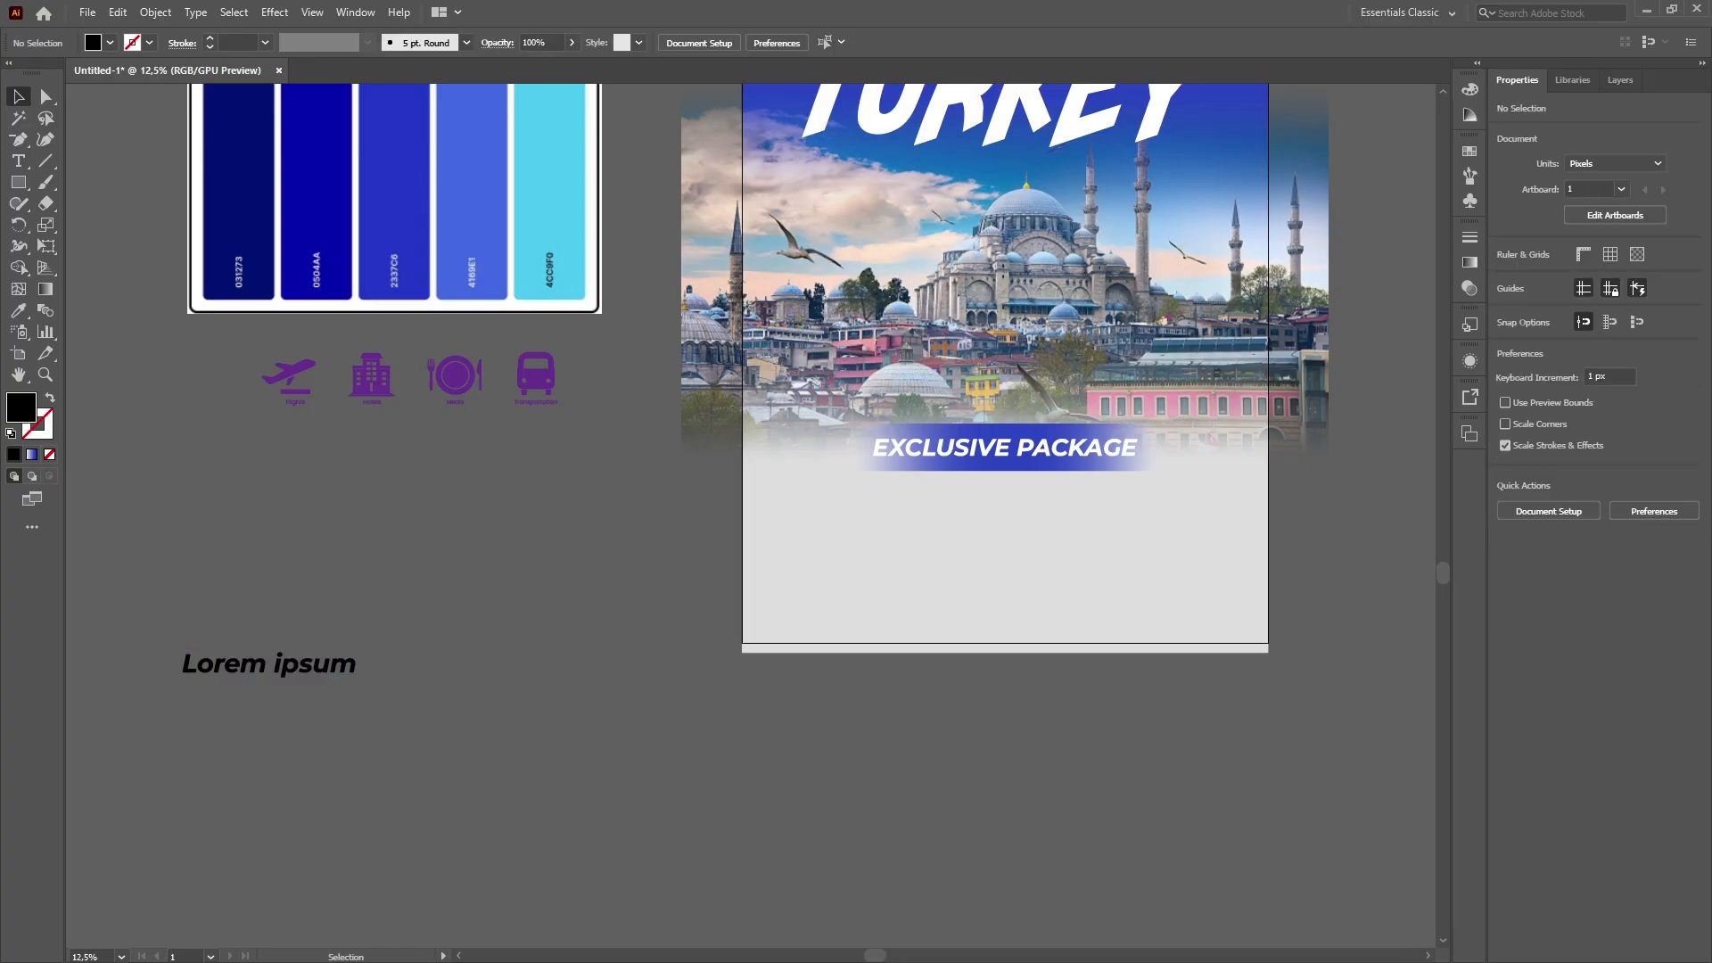
double_click(332, 663)
left_click_drag(219, 650, 183, 663)
key("ctrl+v")
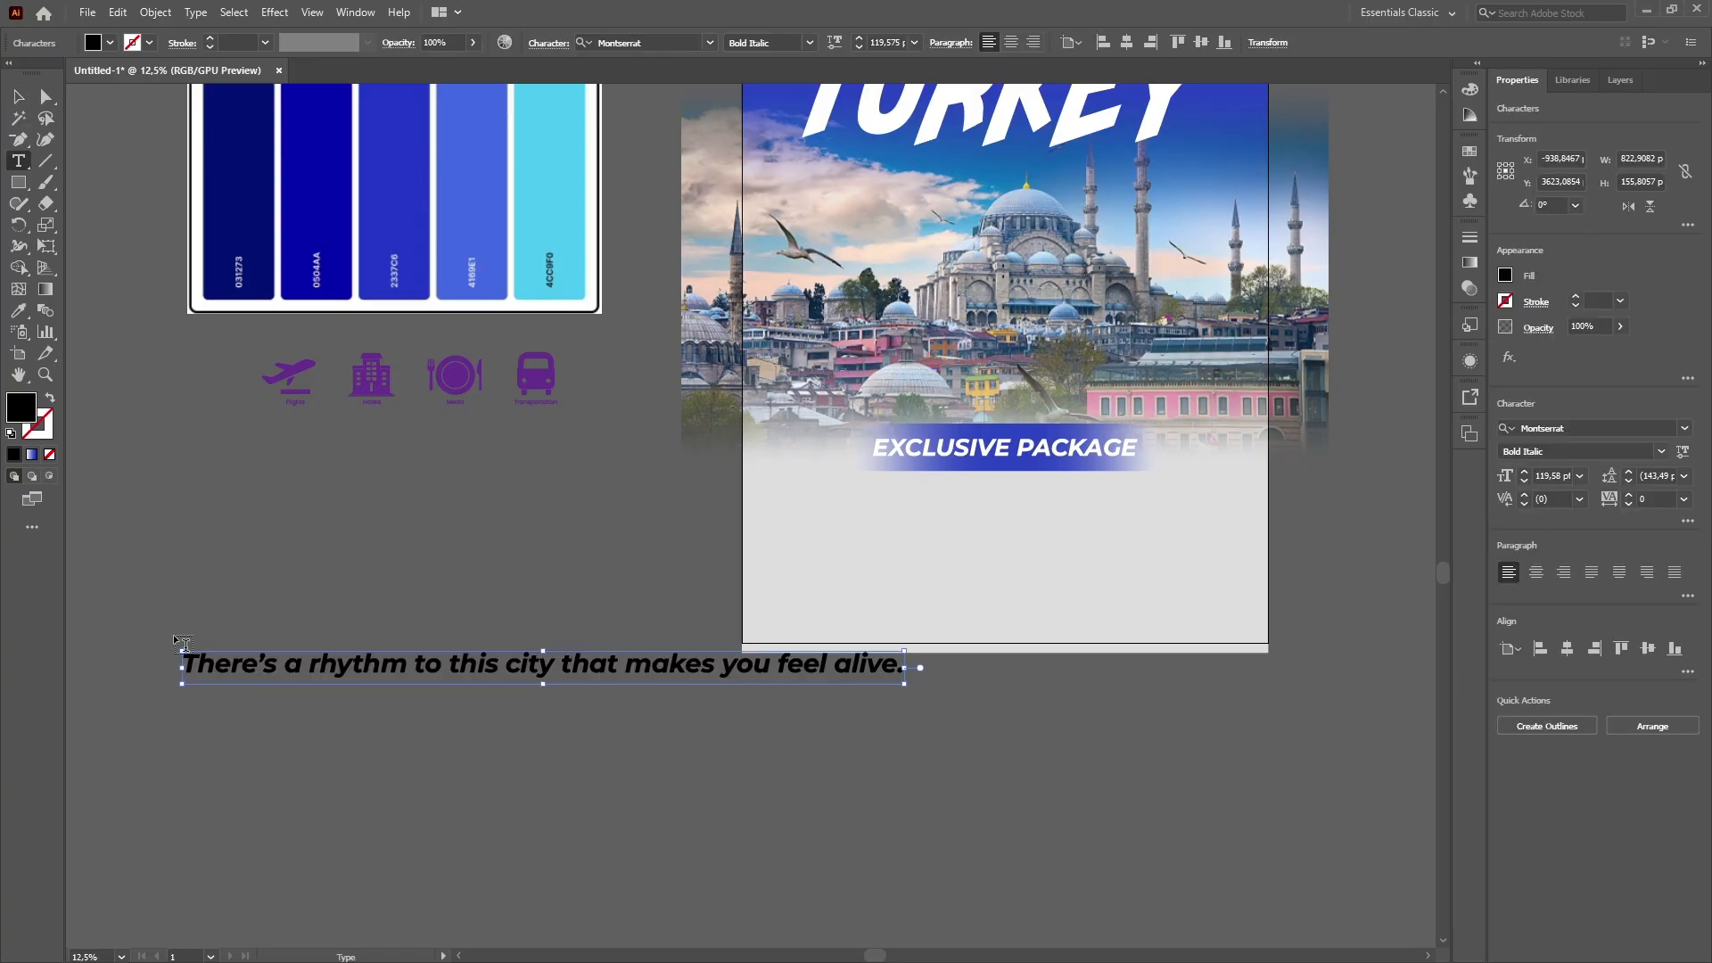
key("Escape")
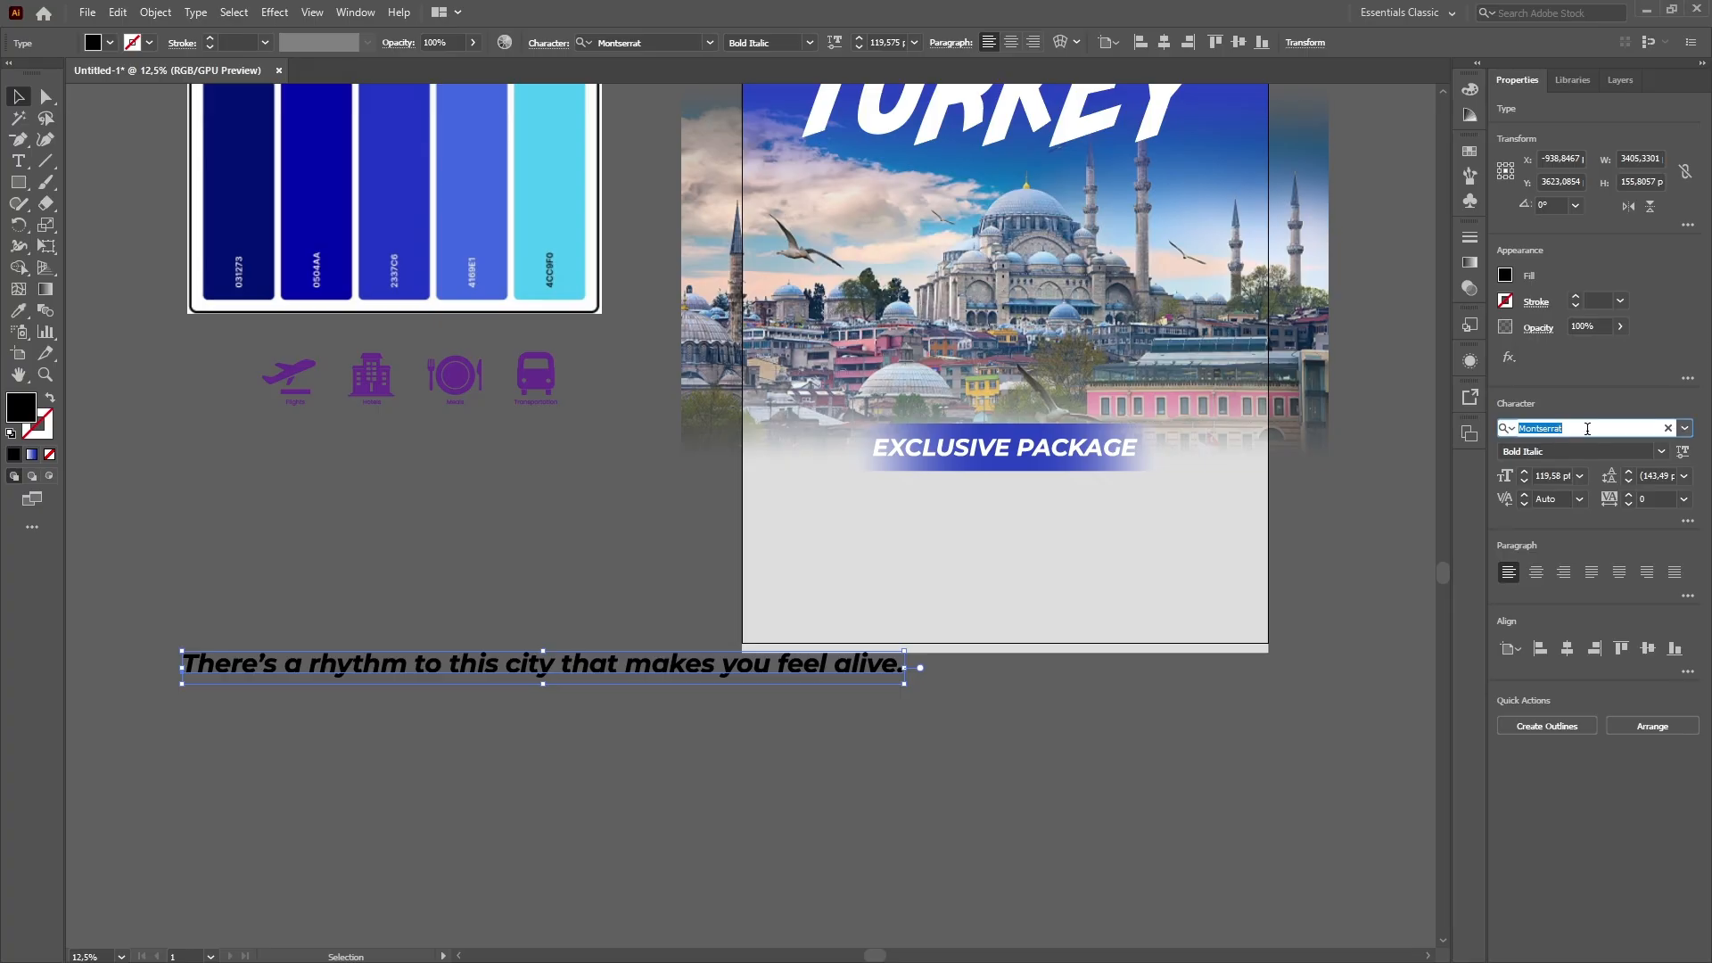
Set the tagline's font to Baskerville Old Face.
type("bas")
left_click(1533, 540)
left_click(562, 624)
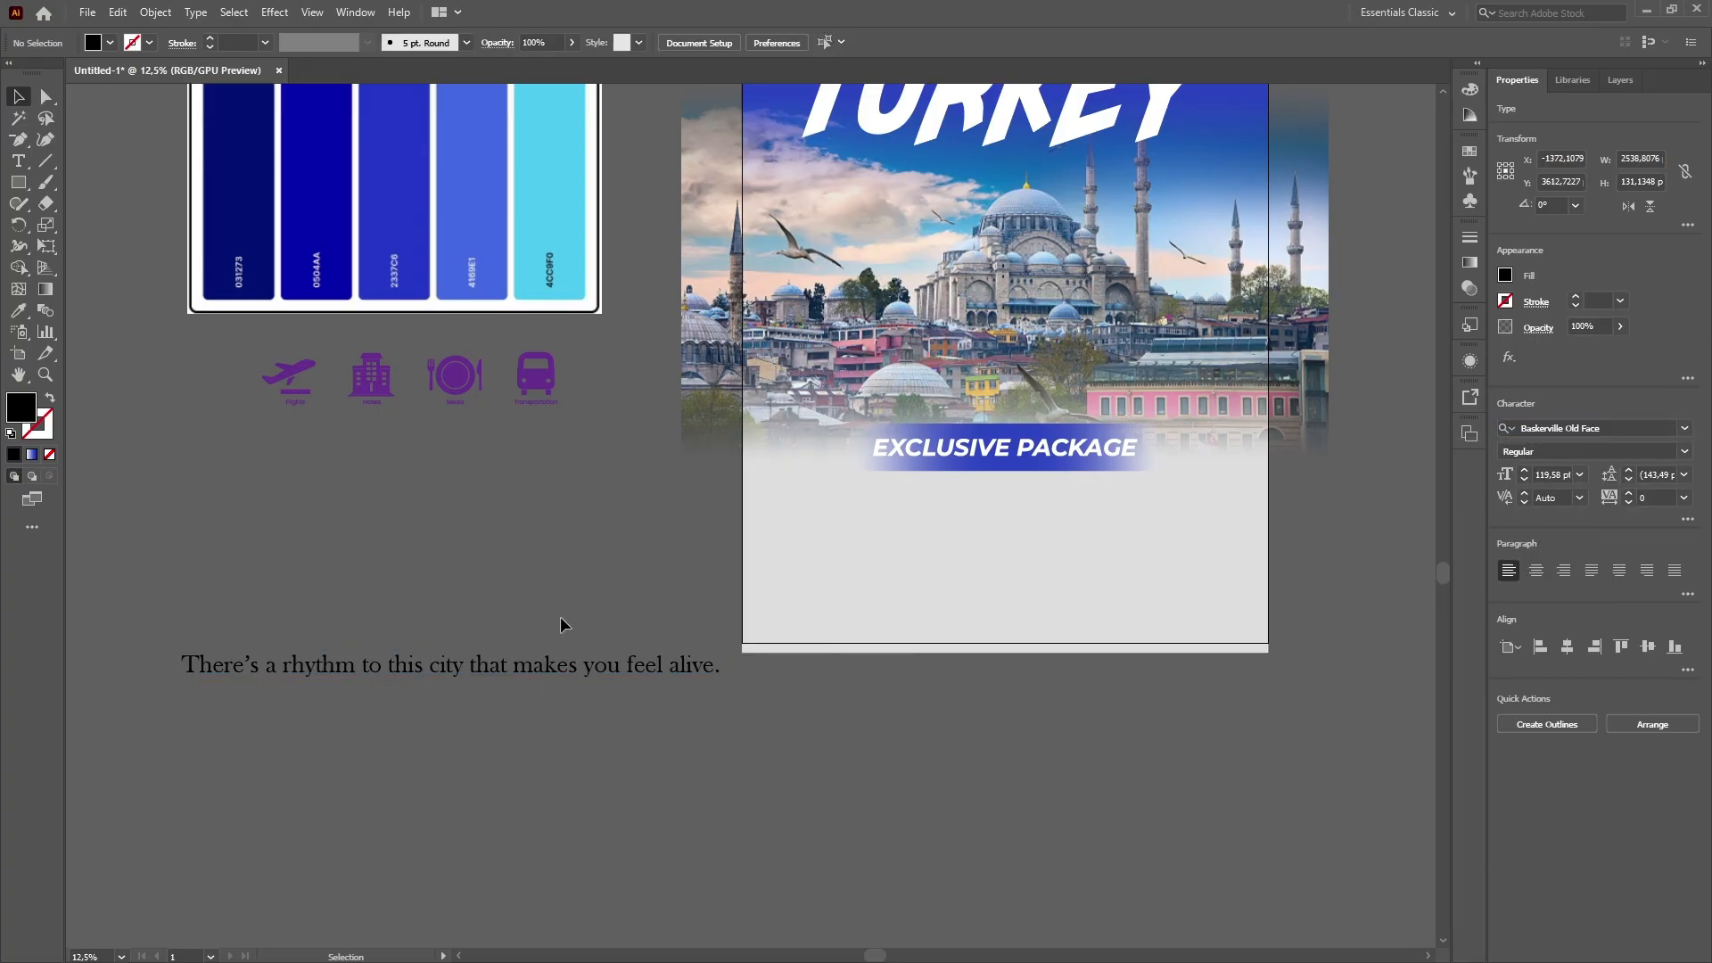
Recolour the tagline with the 2337C6 blue sampled from the colour palette image.
left_click(590, 663)
scroll(660, 323, "up", 2)
left_click(1017, 527)
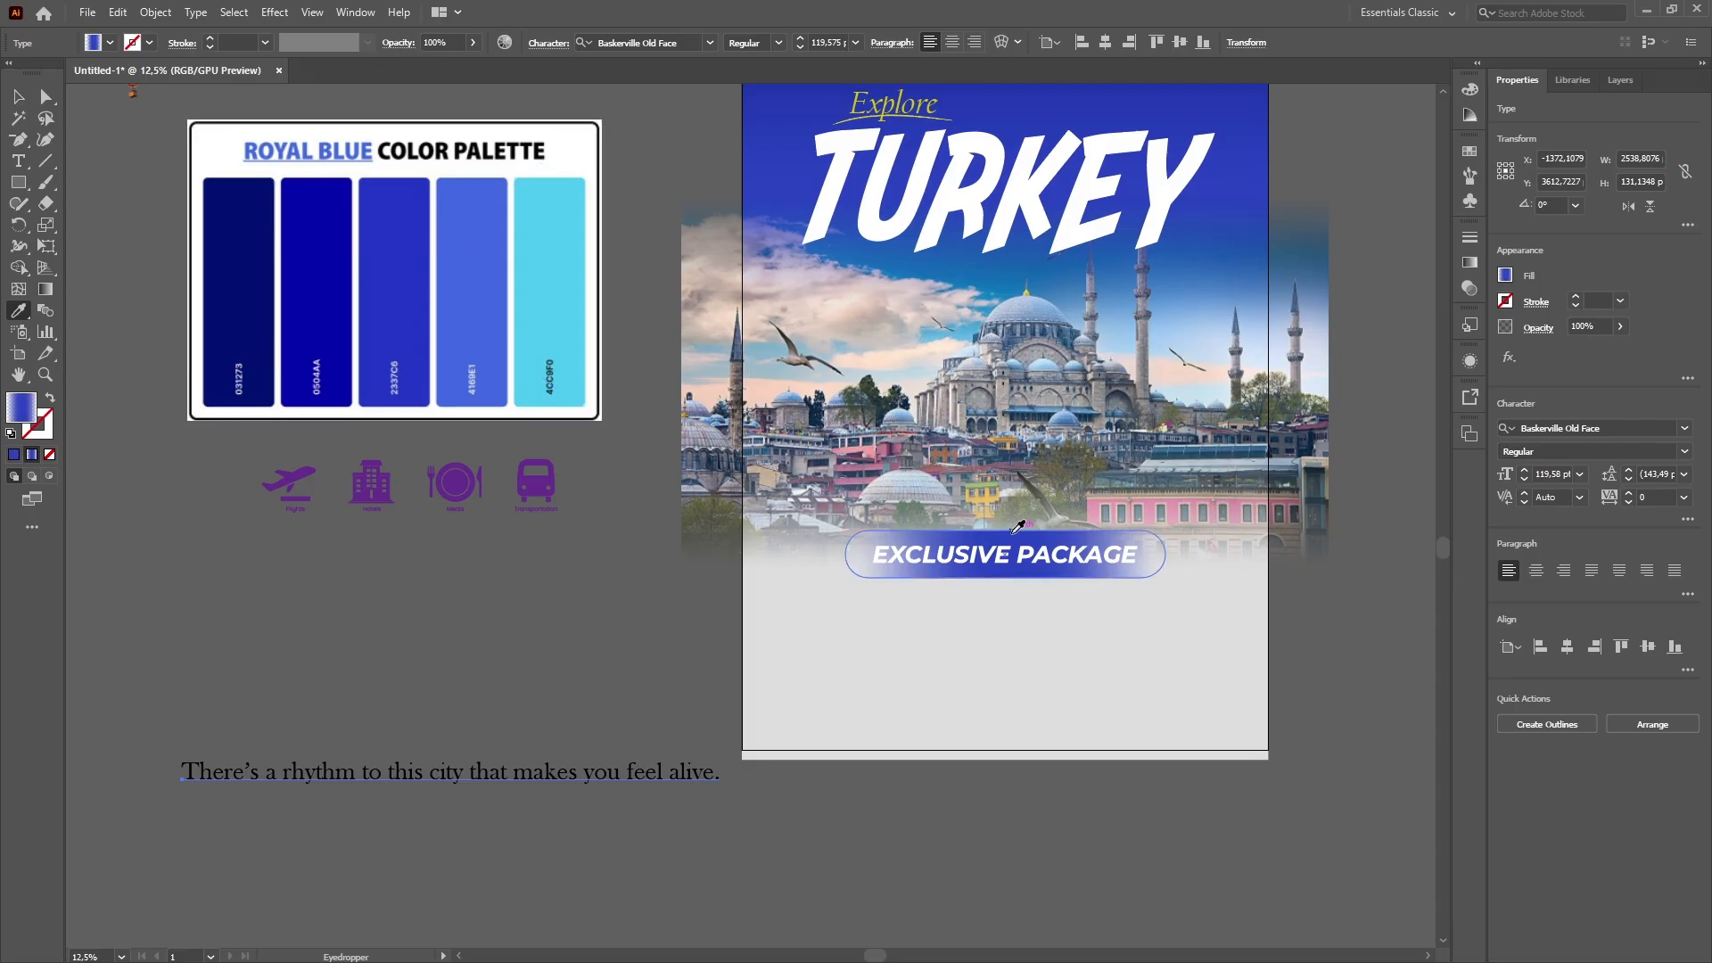
key("ctrl+z")
left_click(396, 306)
left_click(323, 320)
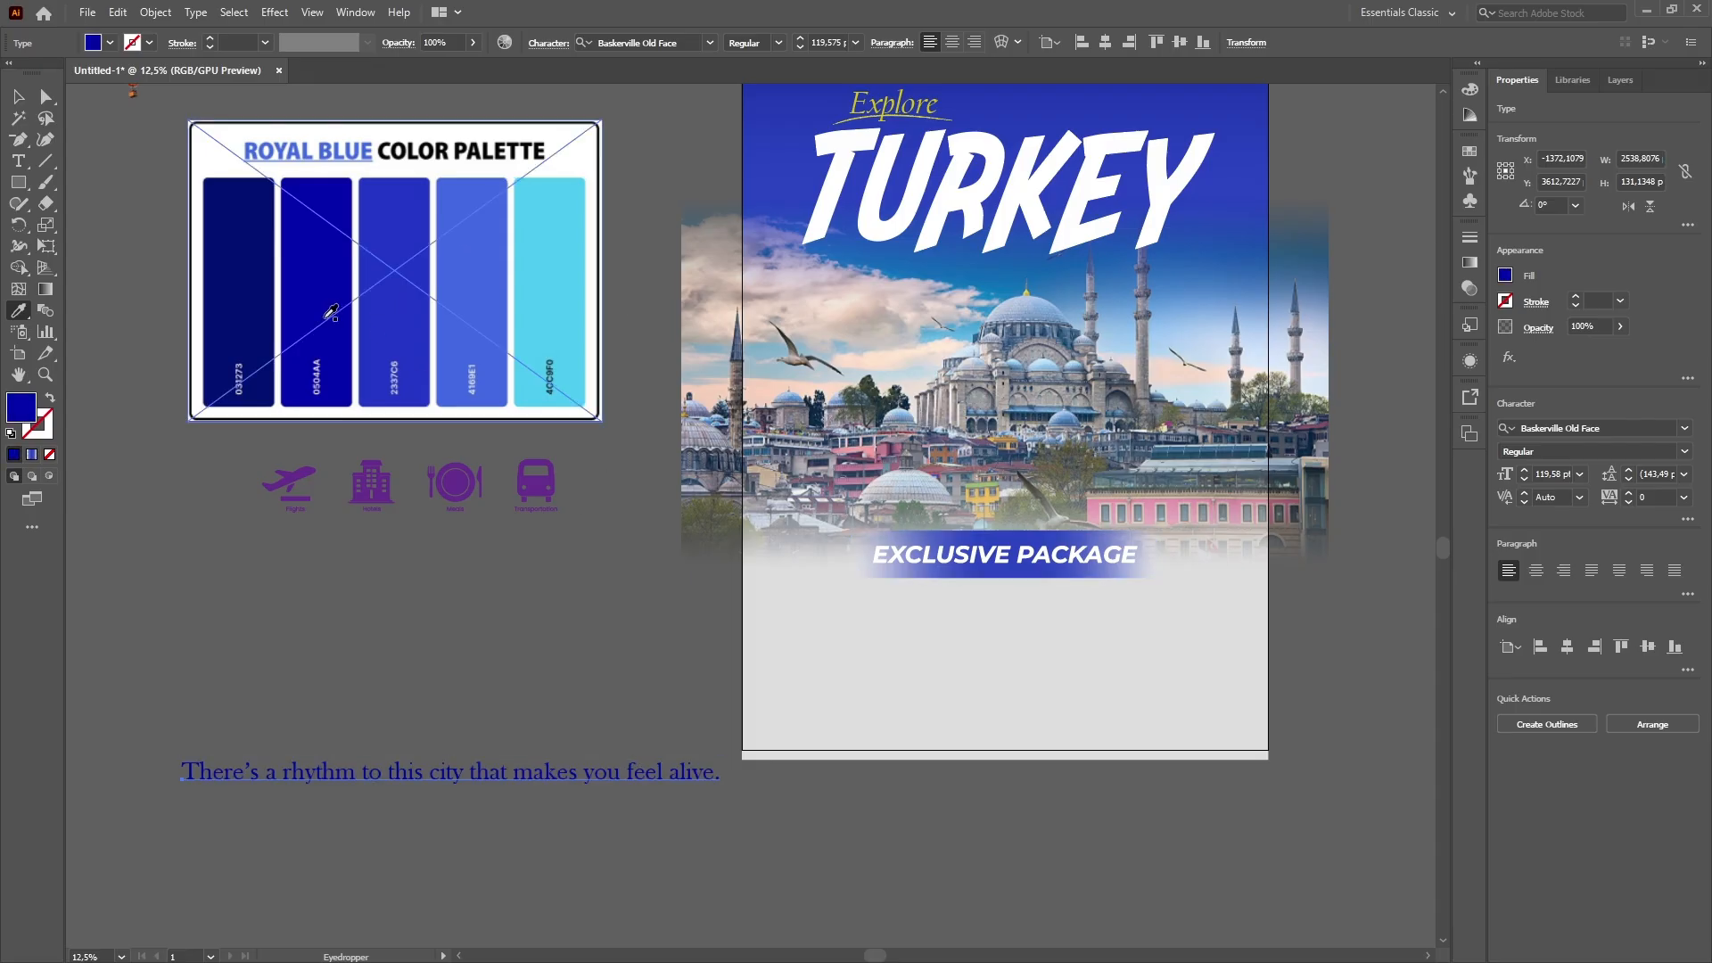
left_click(483, 276)
left_click(404, 276)
key("v")
left_click(553, 695)
Scale the tagline down to about 88 pt and centre it on the poster just below the EXCLUSIVE PACKAGE banner.
left_click_drag(577, 771, 1155, 773)
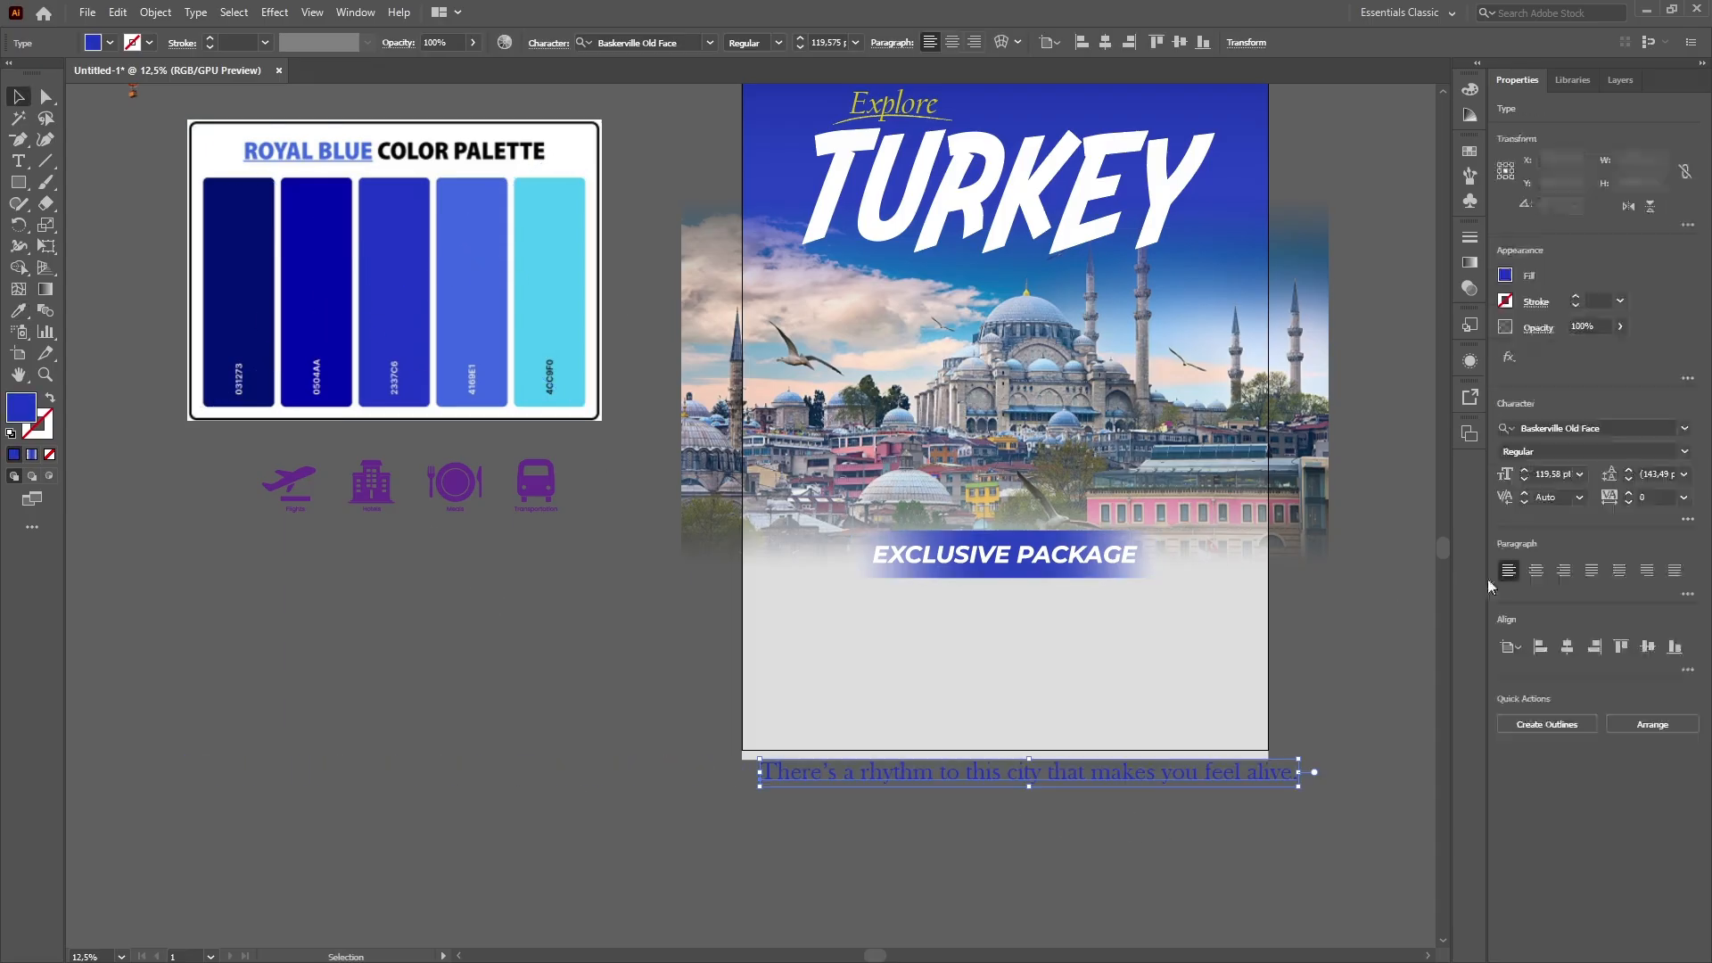
left_click_drag(1338, 651, 1019, 579)
left_click_drag(686, 688, 689, 691)
left_click_drag(707, 704, 707, 538)
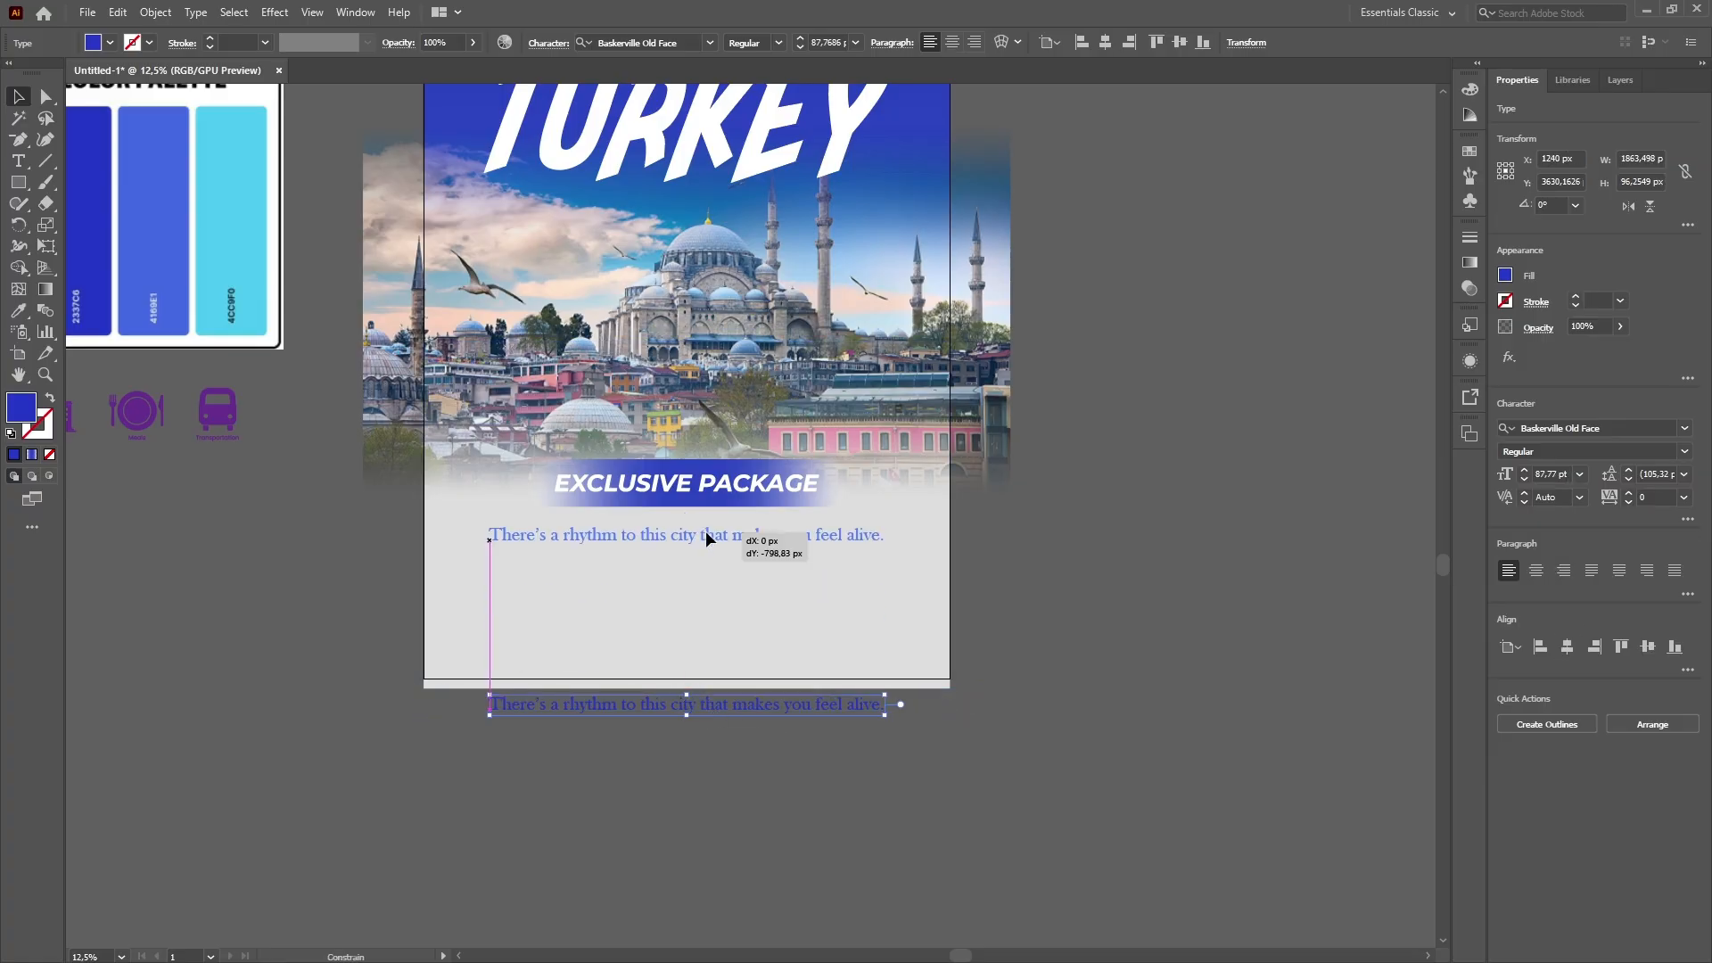
left_click(1043, 705)
Recolour the tagline with the lighter 4169E1 blue sampled from the colour palette image.
scroll(981, 731, "up", 2)
left_click(803, 707)
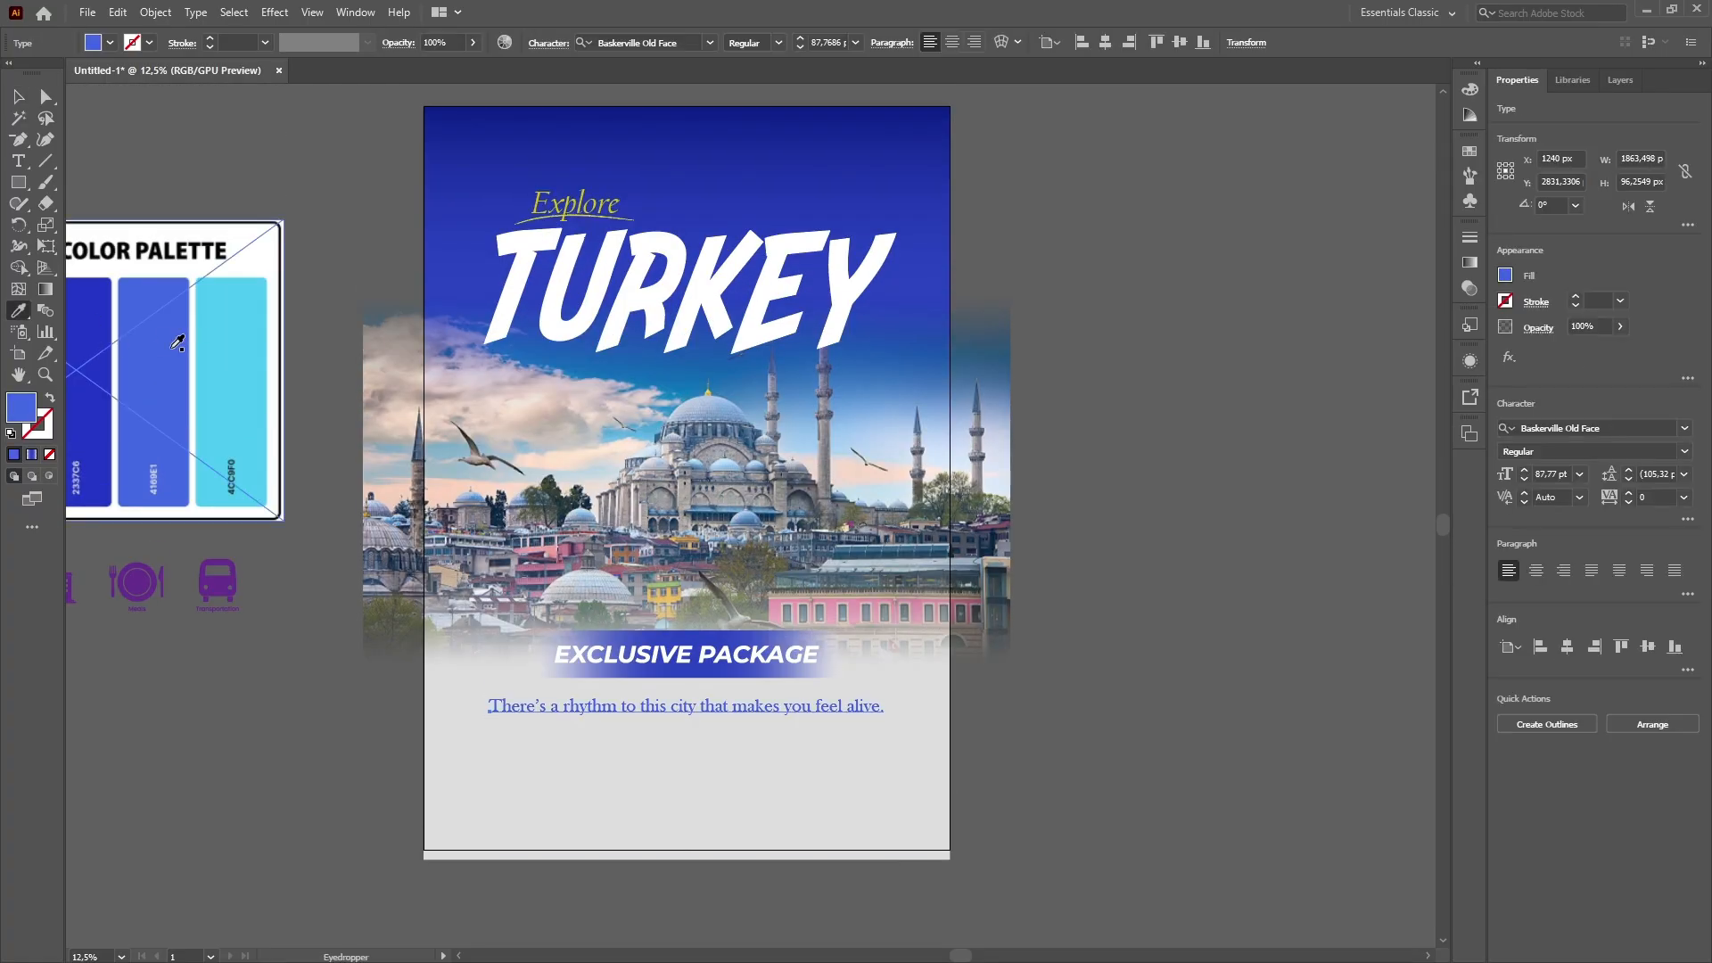
key("v")
Try breaking the tagline into two lines after "makes" with centred paragraph alignment, and undo it.
scroll(821, 619, "down", 2)
left_click(798, 623)
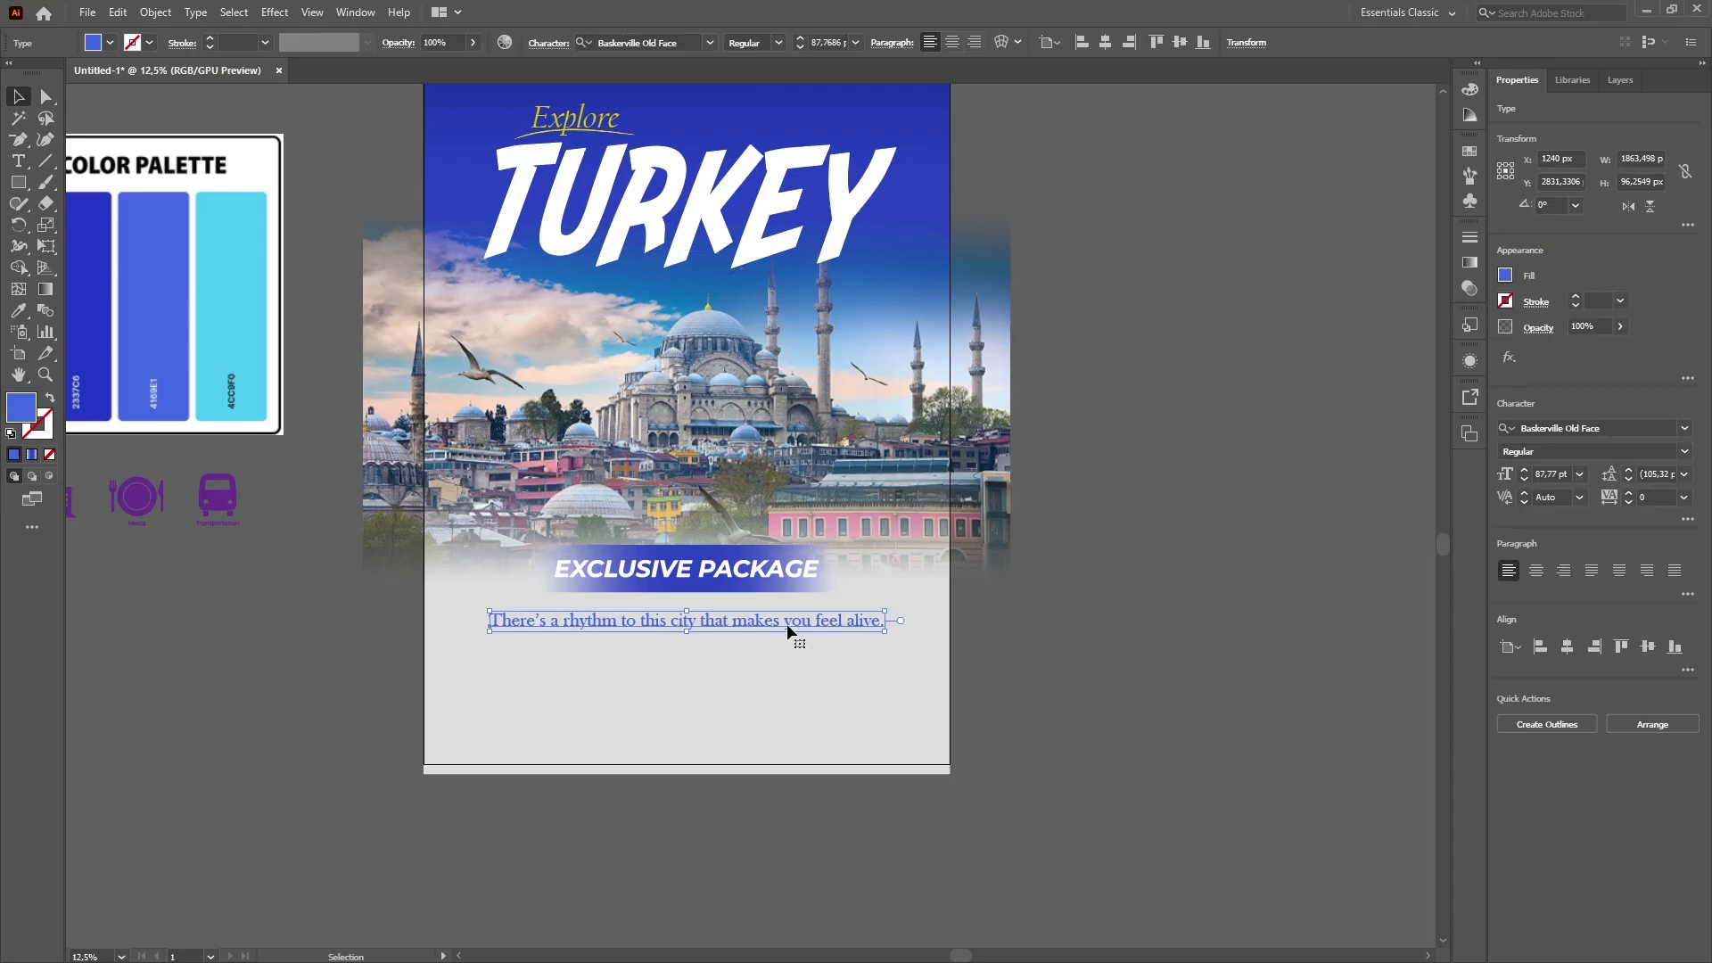
double_click(786, 622)
key("Return")
left_click(21, 99)
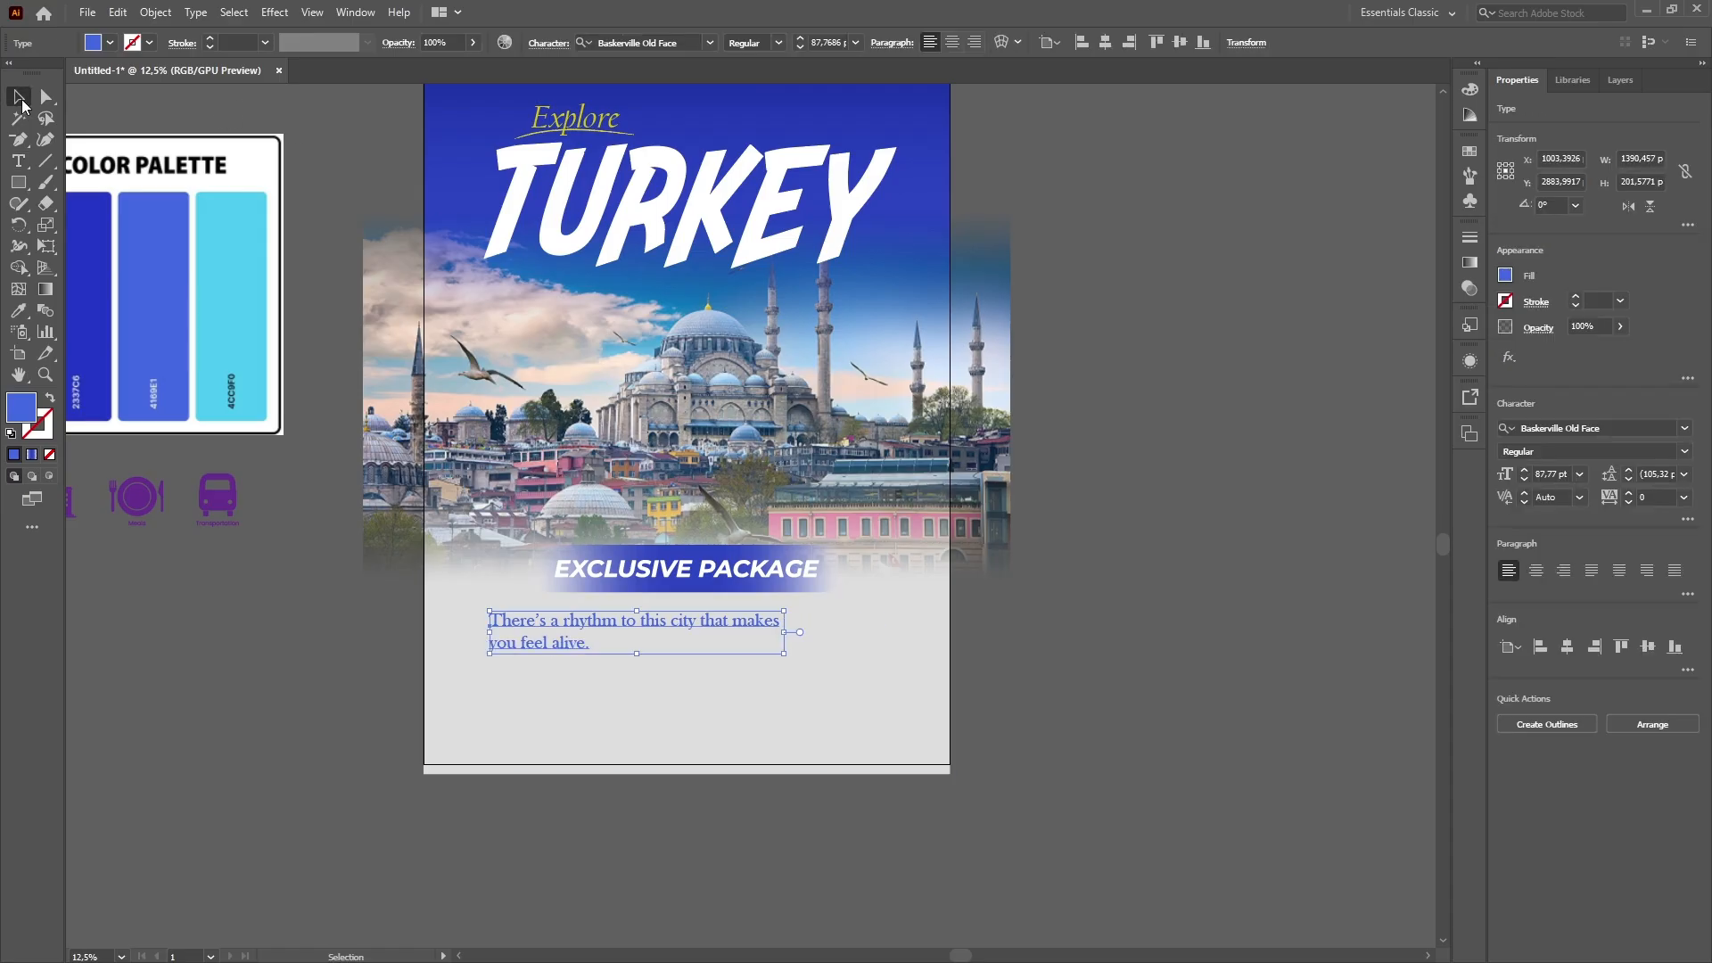
left_click(1568, 648)
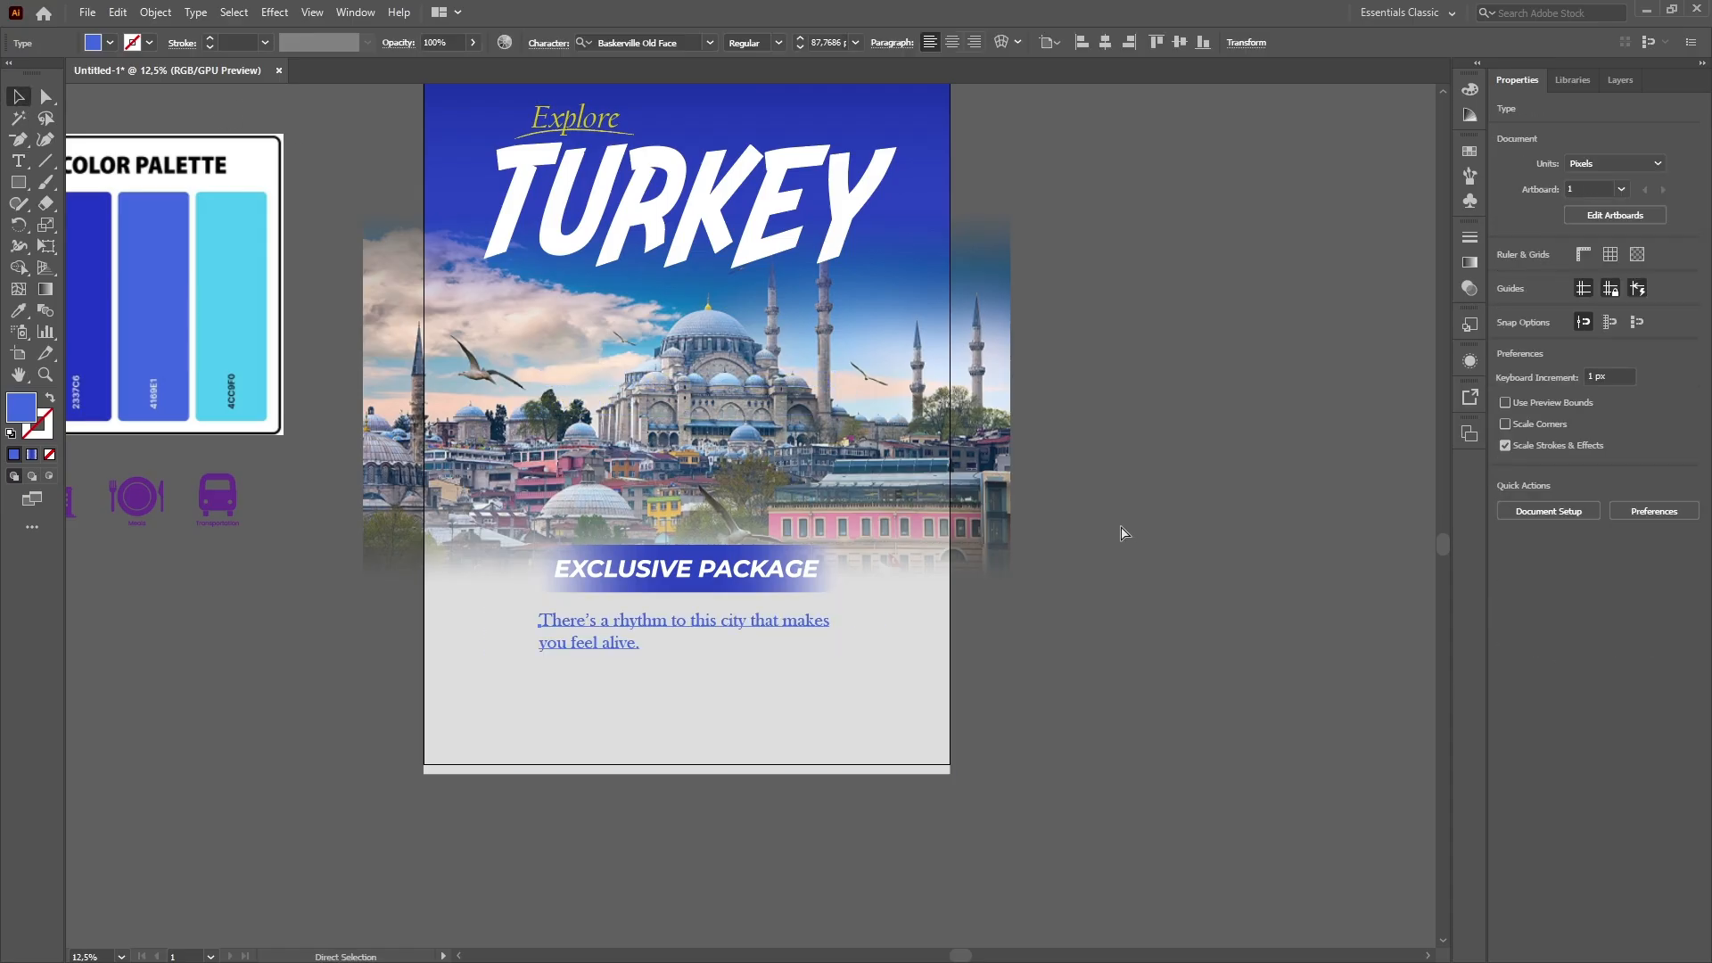
left_click(1536, 571)
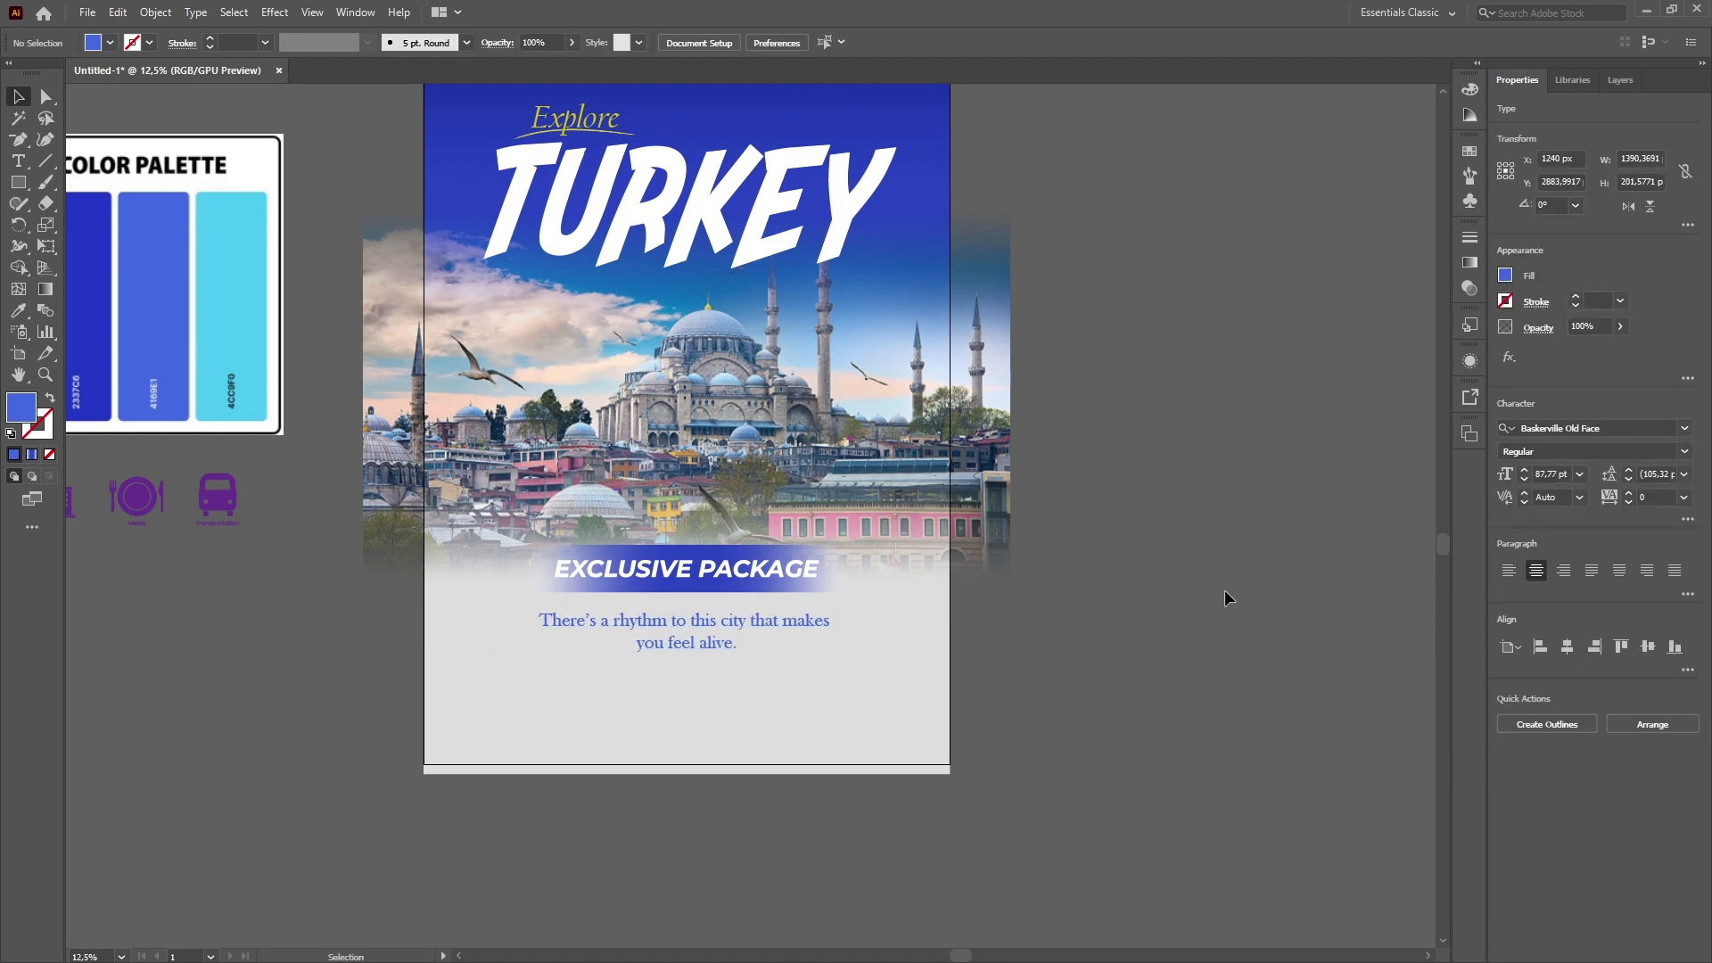
key("ctrl+z")
key("ctrl+z")
key("ctrl+z")
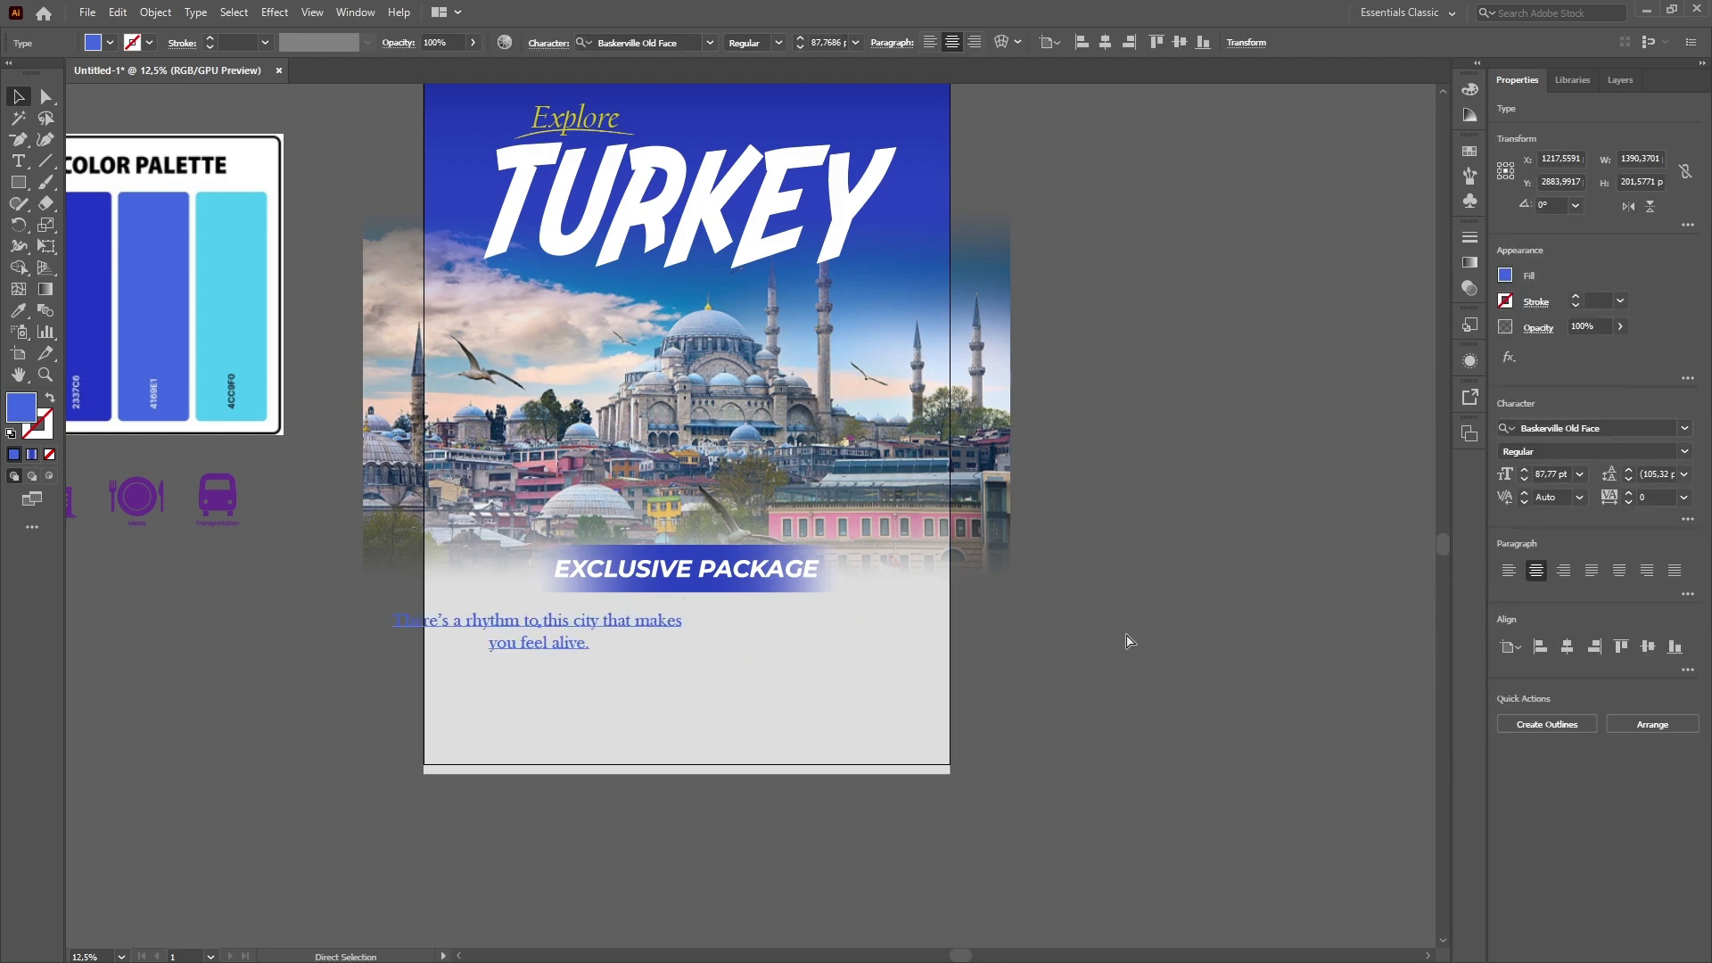
Move the tagline up about 34 px, closer to the EXCLUSIVE PACKAGE banner.
left_click(854, 627)
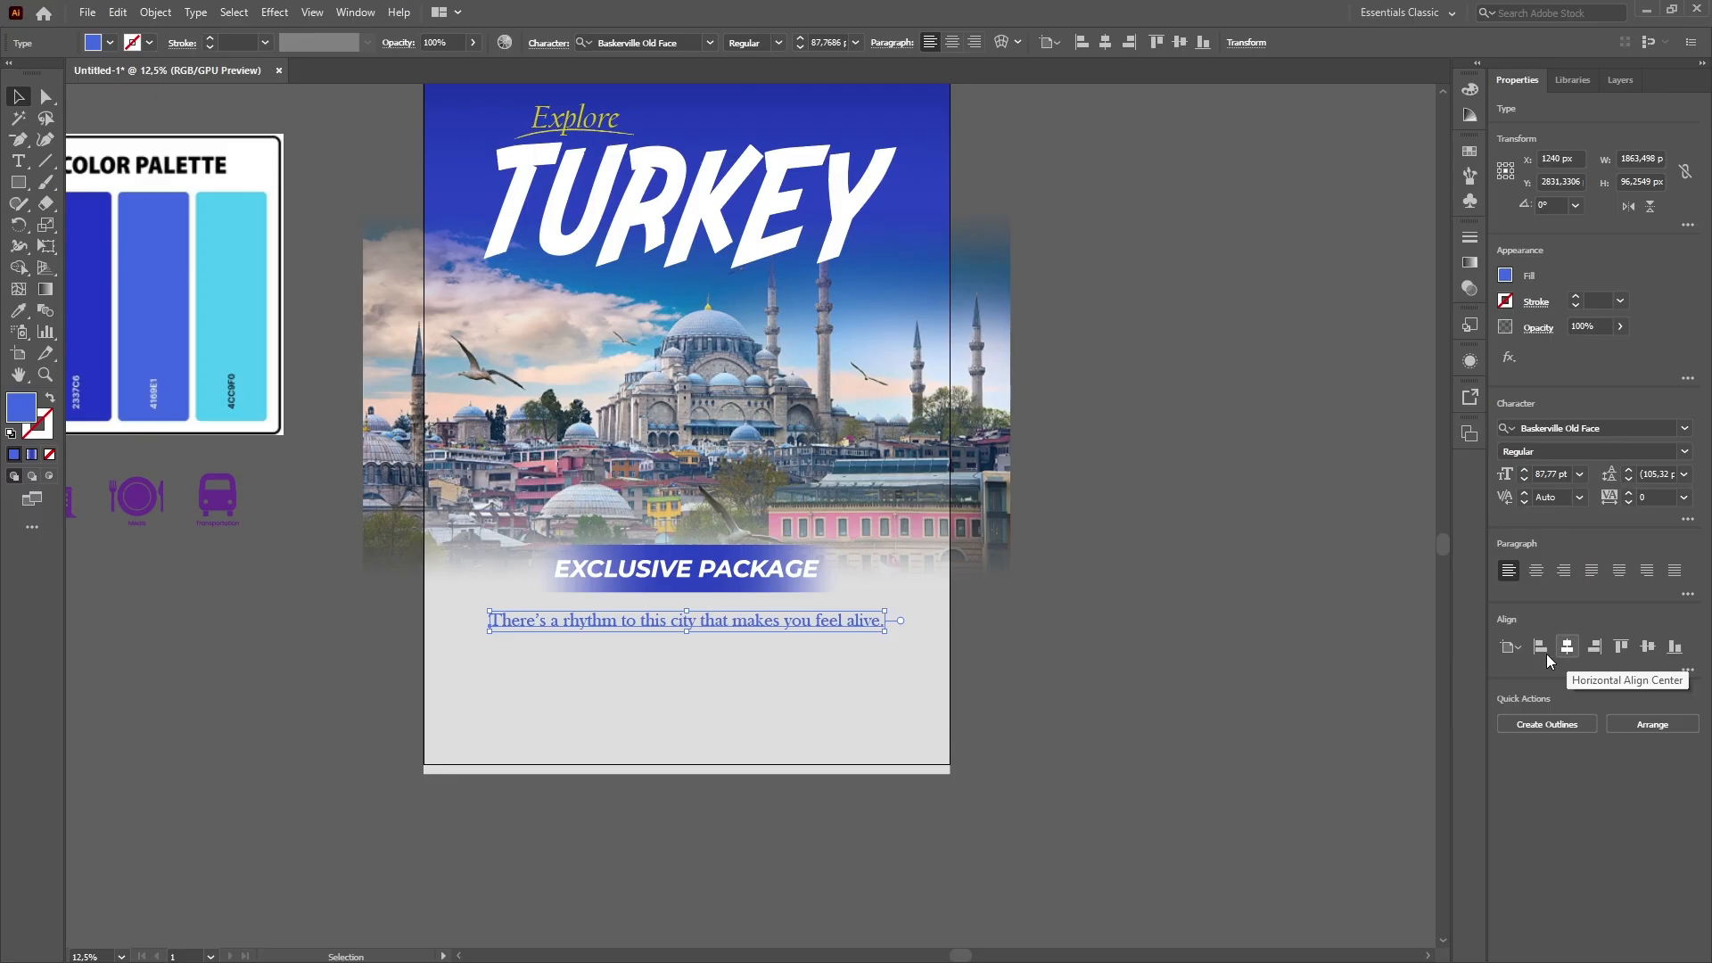
left_click(1159, 654)
left_click(854, 619)
left_click(928, 633)
left_click(1194, 655)
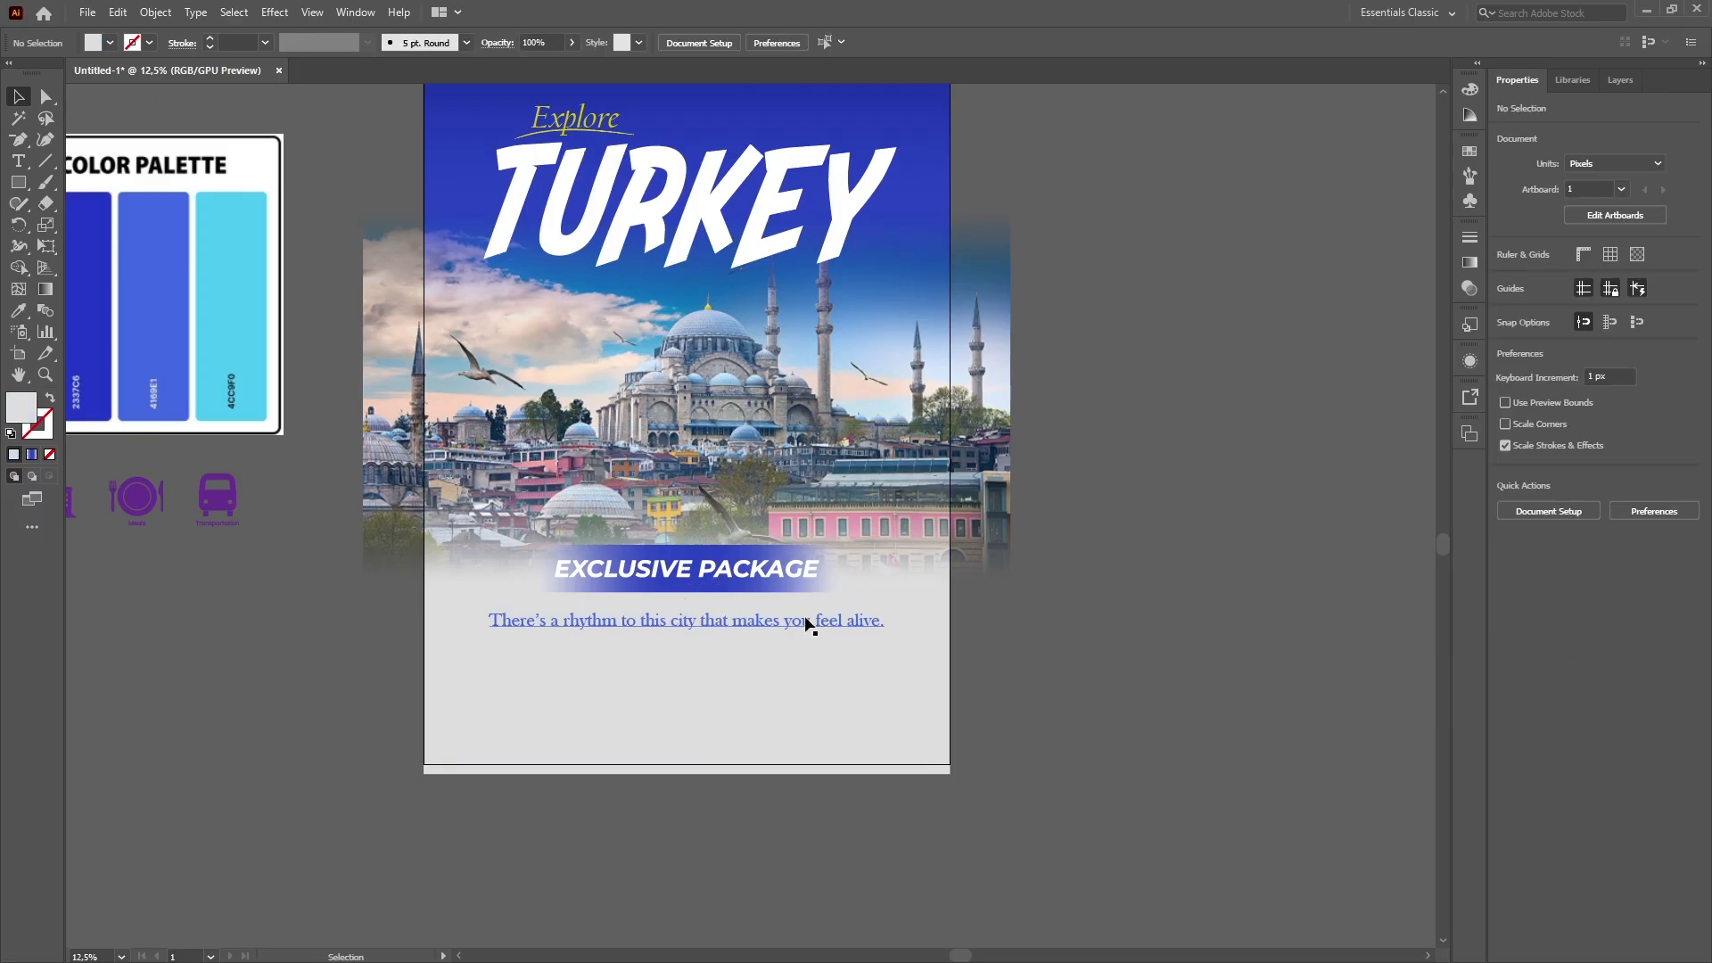
left_click_drag(805, 617, 805, 610)
left_click(1067, 623)
Recolour the tagline with the darkest 031273 blue sampled from the colour palette image.
left_click_drag(1067, 622, 1280, 779)
left_click(1061, 770)
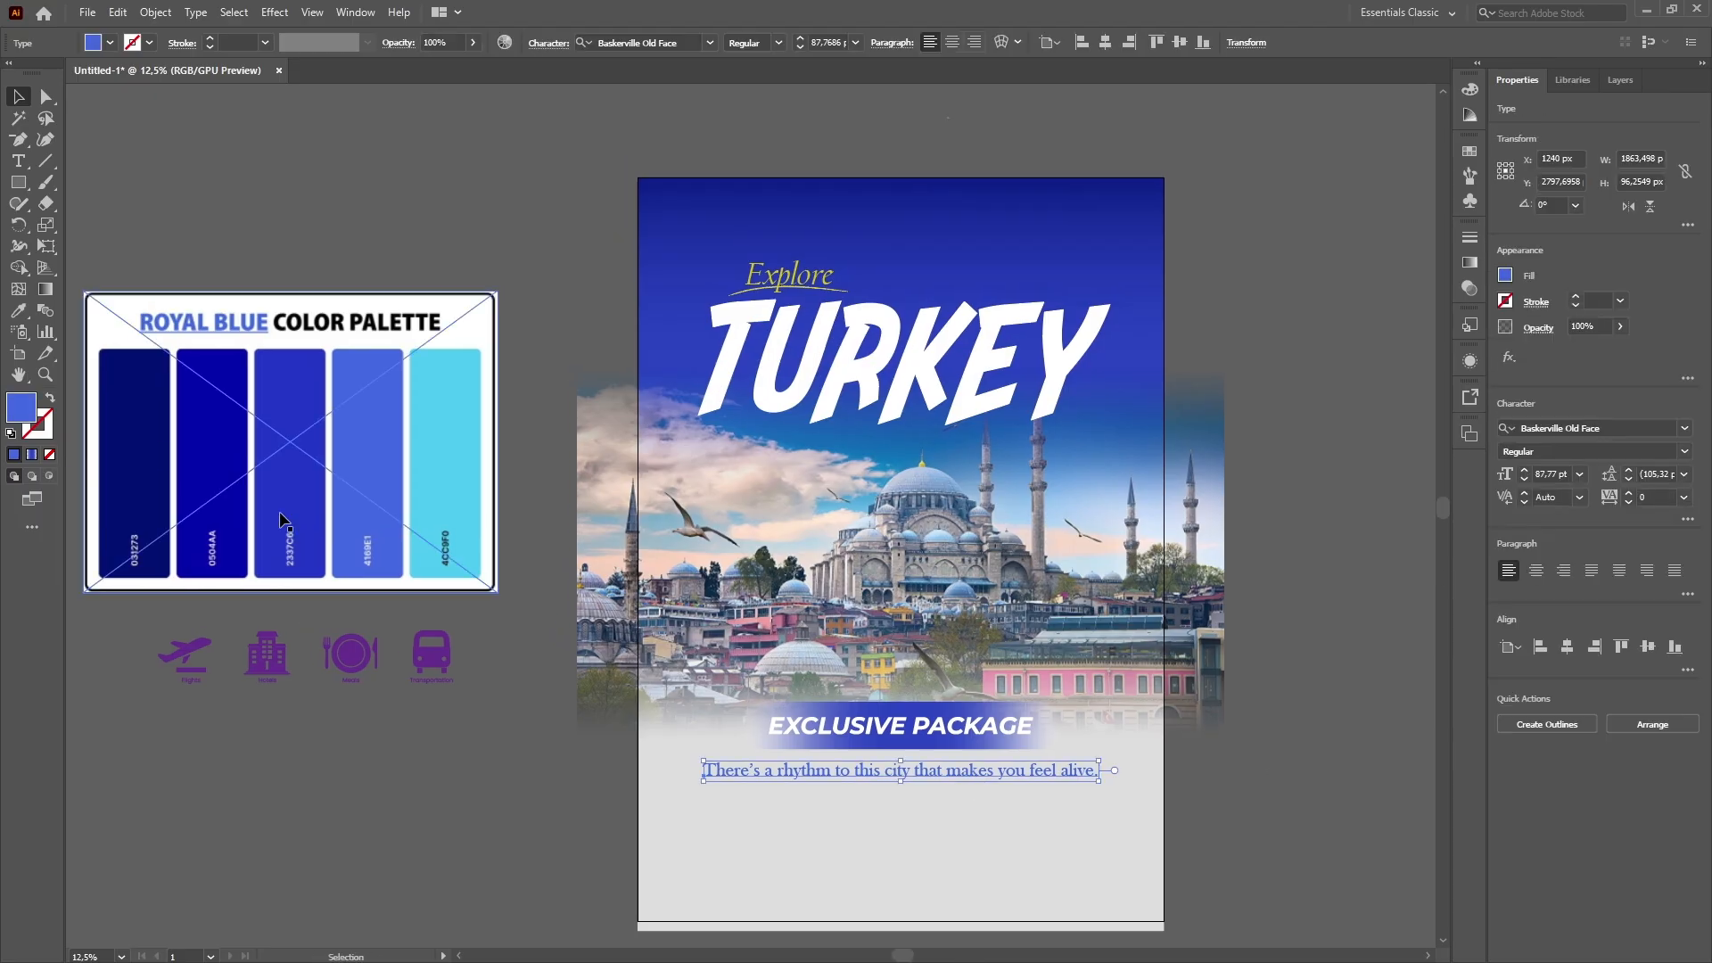
key("i")
left_click(193, 394)
left_click(18, 97)
left_click(544, 223)
left_click_drag(655, 251, 822, 228)
left_click(977, 748)
left_click(23, 301)
left_click(300, 441)
left_click(18, 97)
left_click(291, 152)
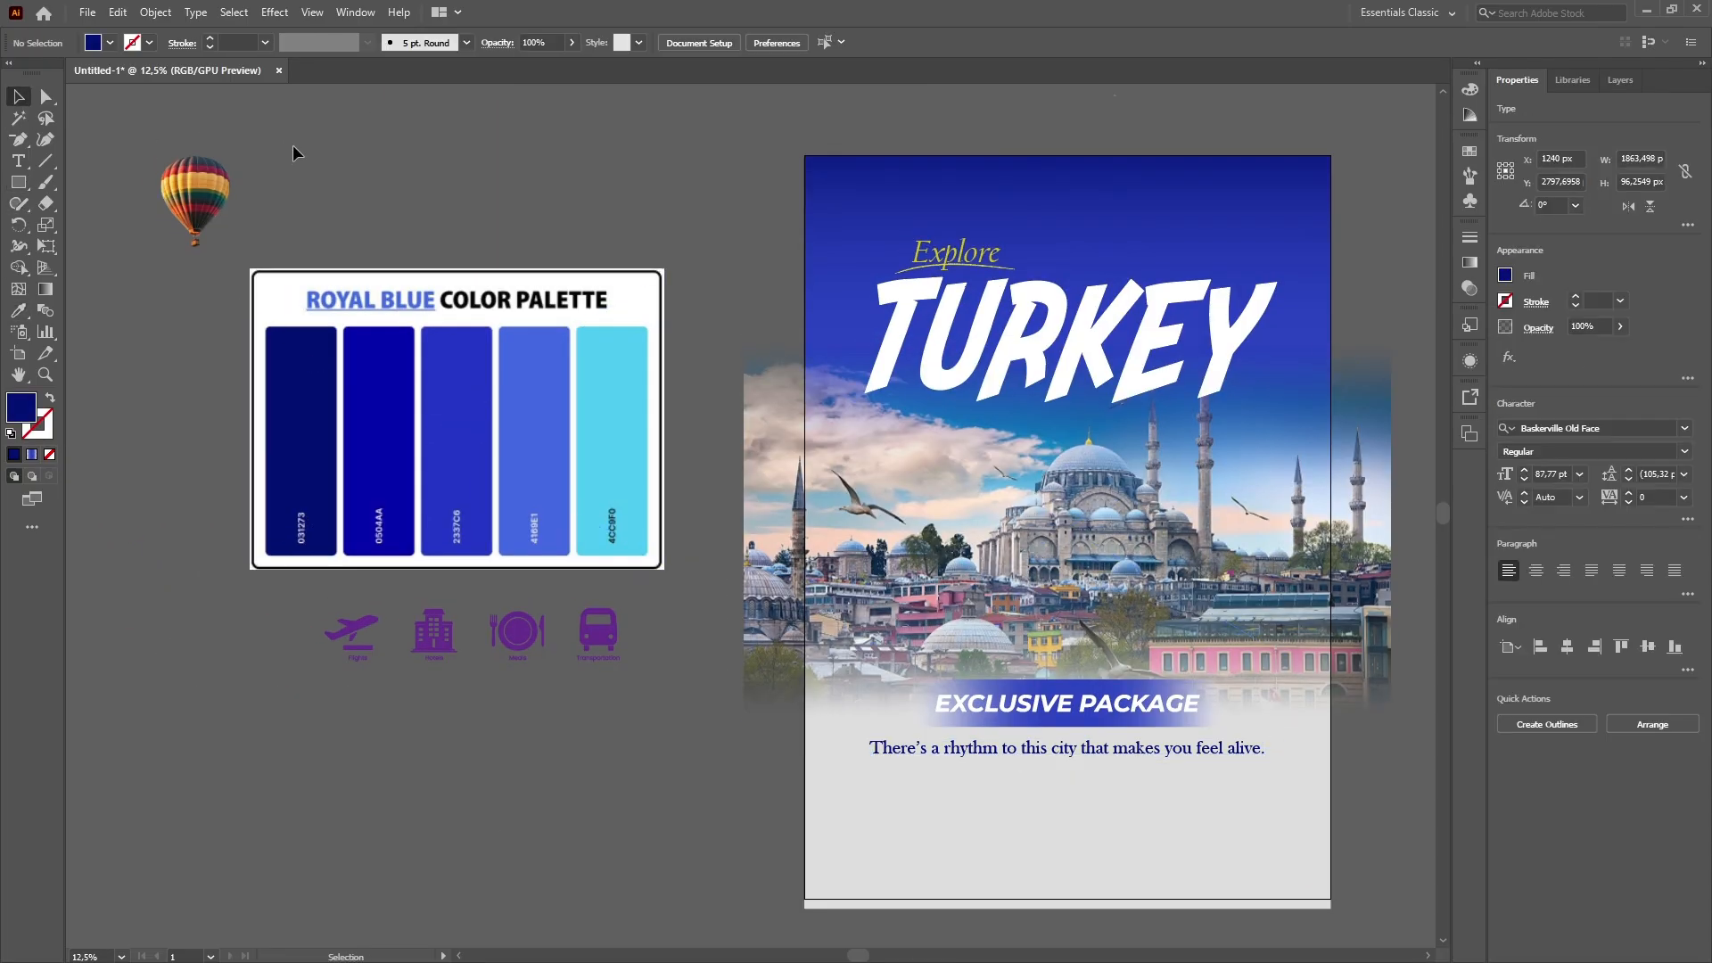
Try to enlarge the tagline across the full width of the poster.
scroll(1013, 536, "down", 3)
scroll(1013, 535, "right", 5)
left_click(620, 596)
left_click_drag(620, 596, 624, 599)
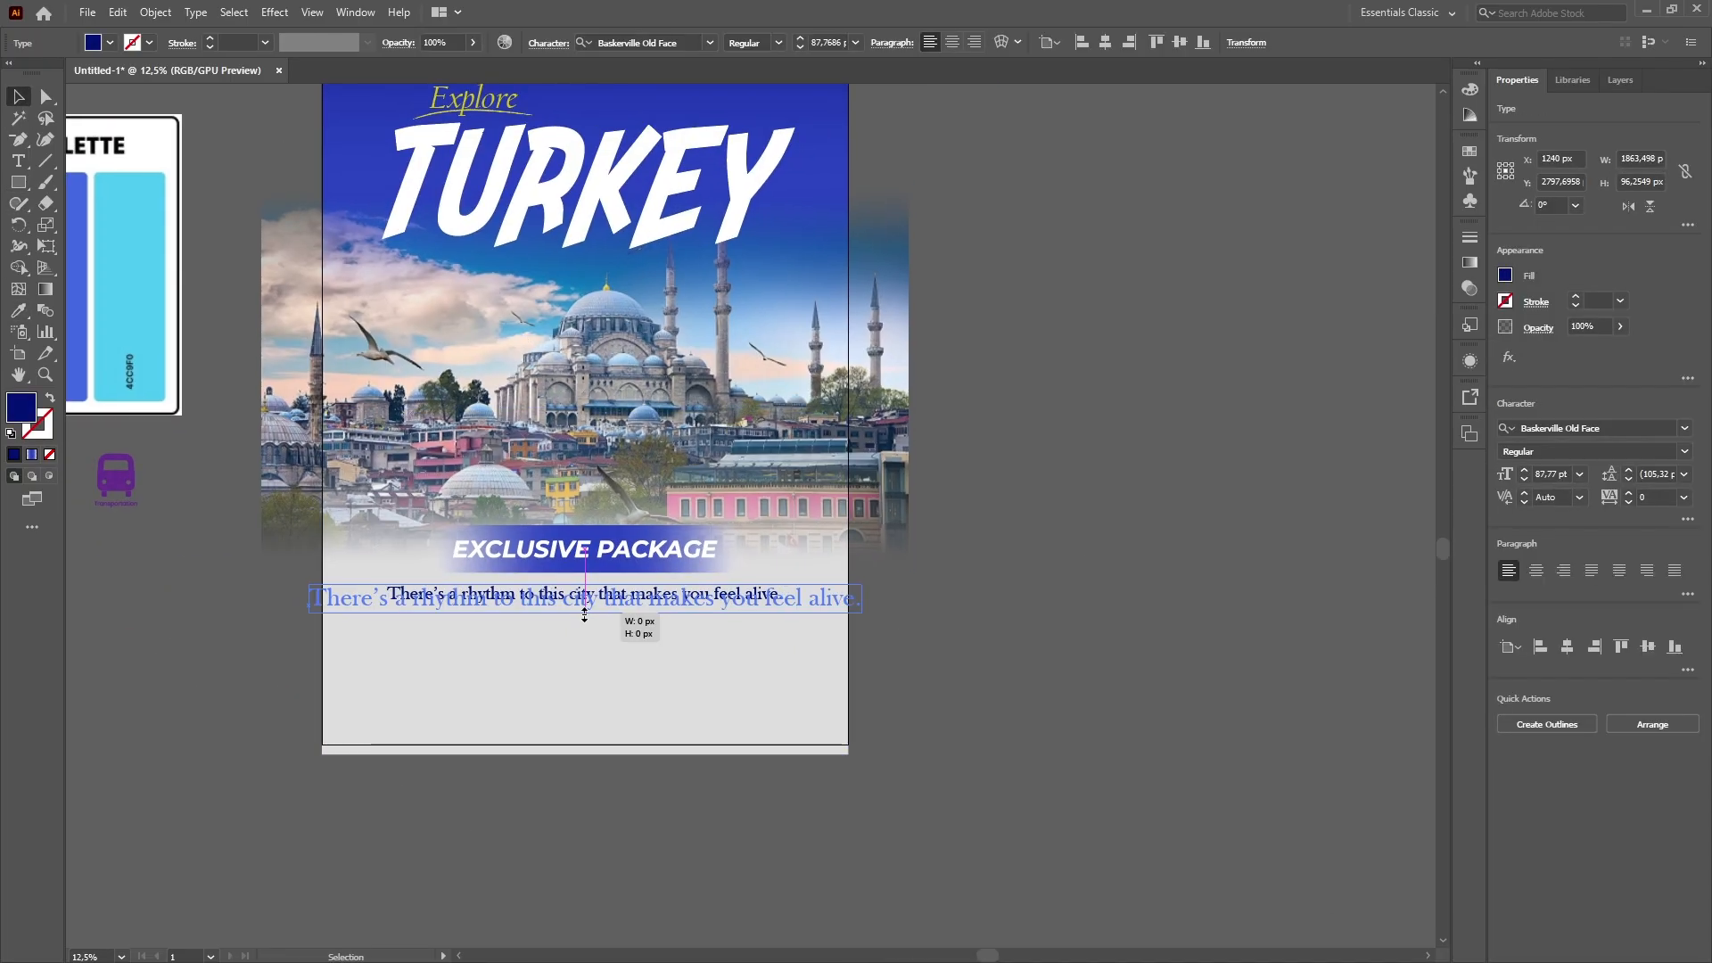
left_click(1020, 643)
Recolour the tagline with the 0504AA blue sampled from the colour palette image.
scroll(1003, 588, "up", 3)
key("ctrl+minus")
left_click(597, 667)
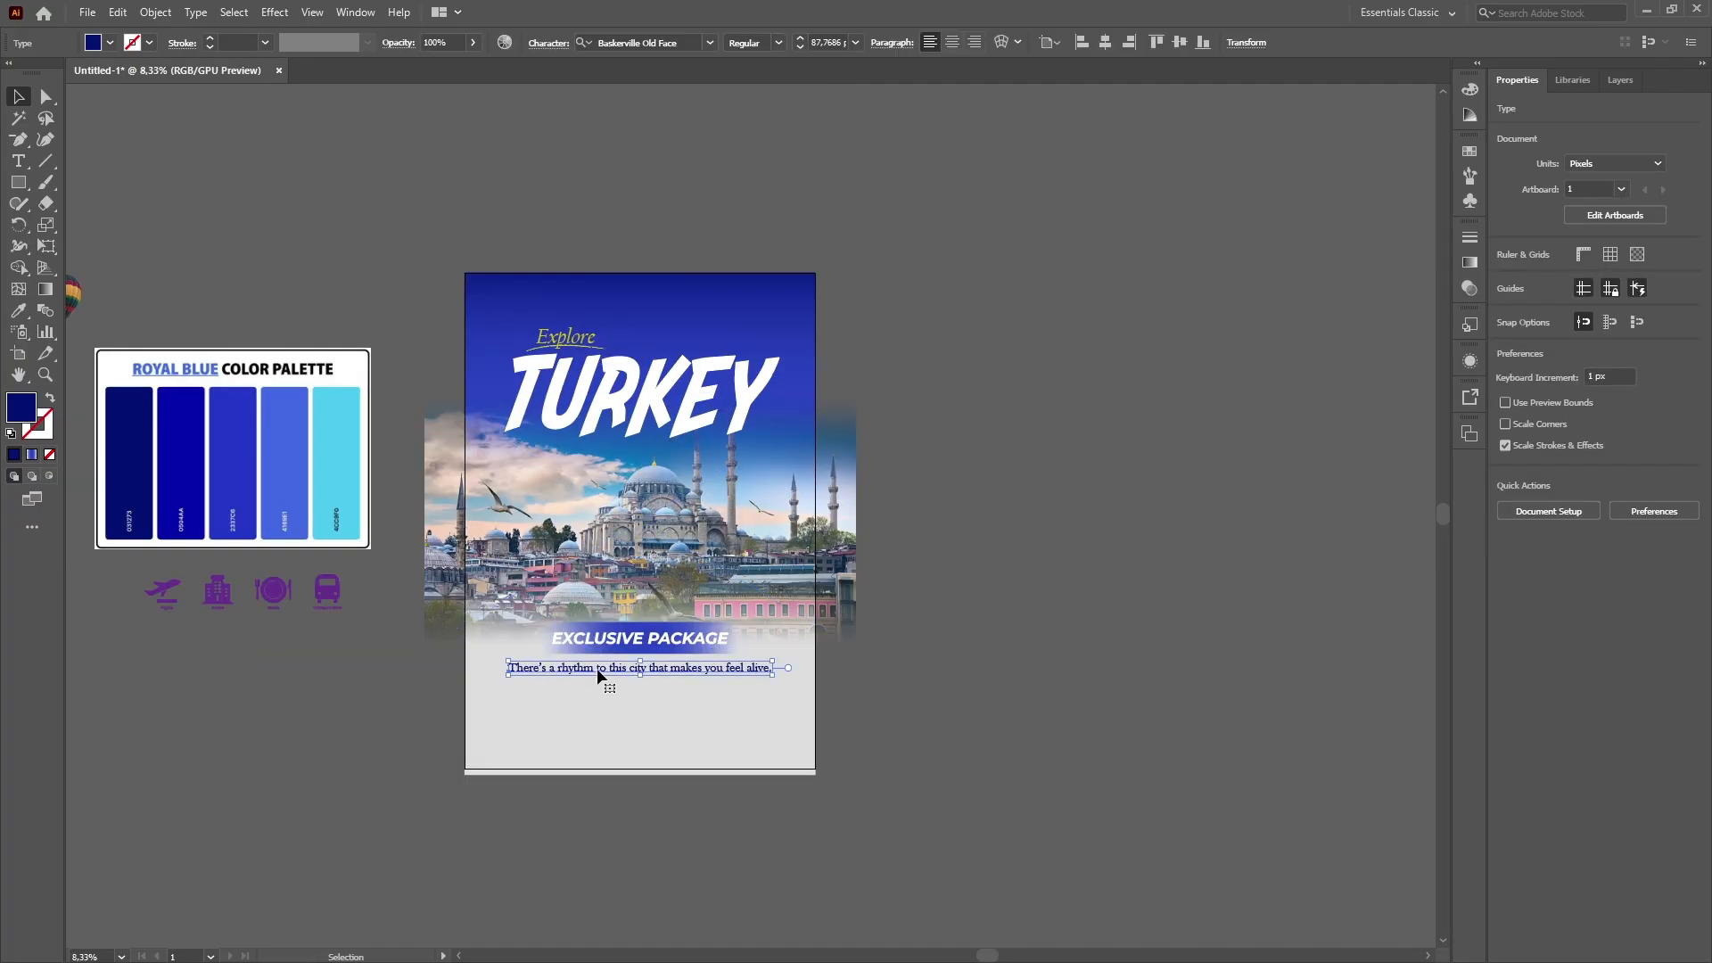
left_click(21, 312)
key("v")
Set the tagline's letter tracking to 4 and centre the line horizontally on the poster again.
key("ctrl+plus")
key("ctrl+plus")
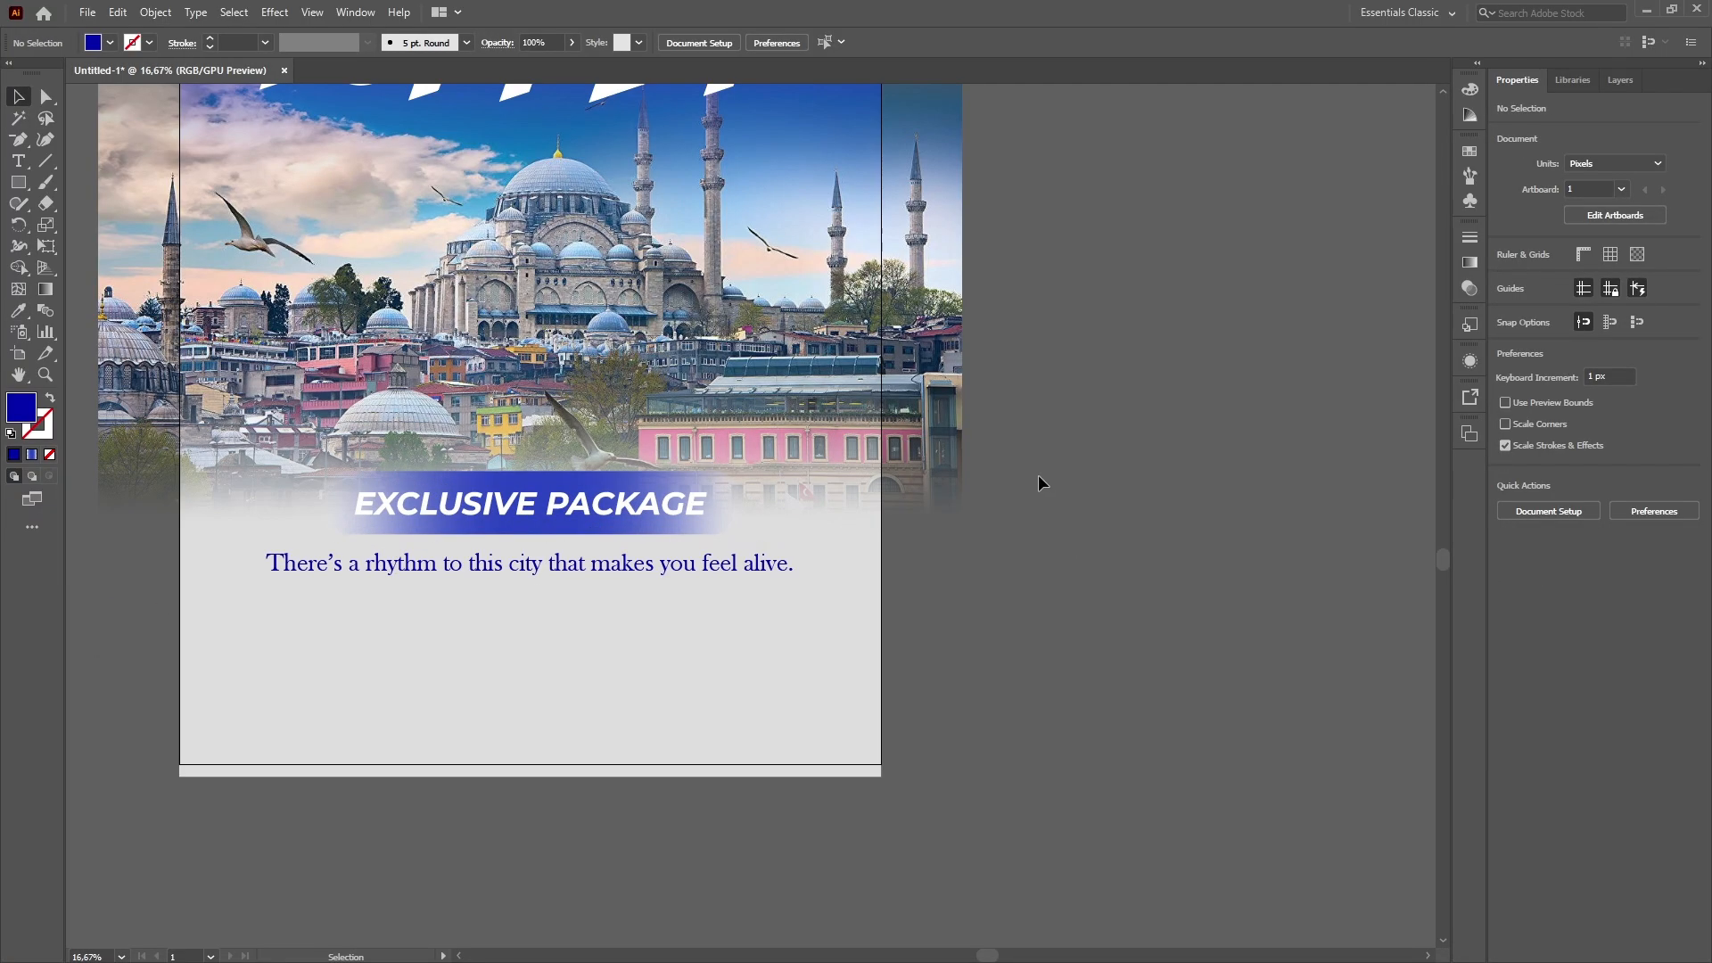
type("4")
key("Return")
key("ctrl+shift+a")
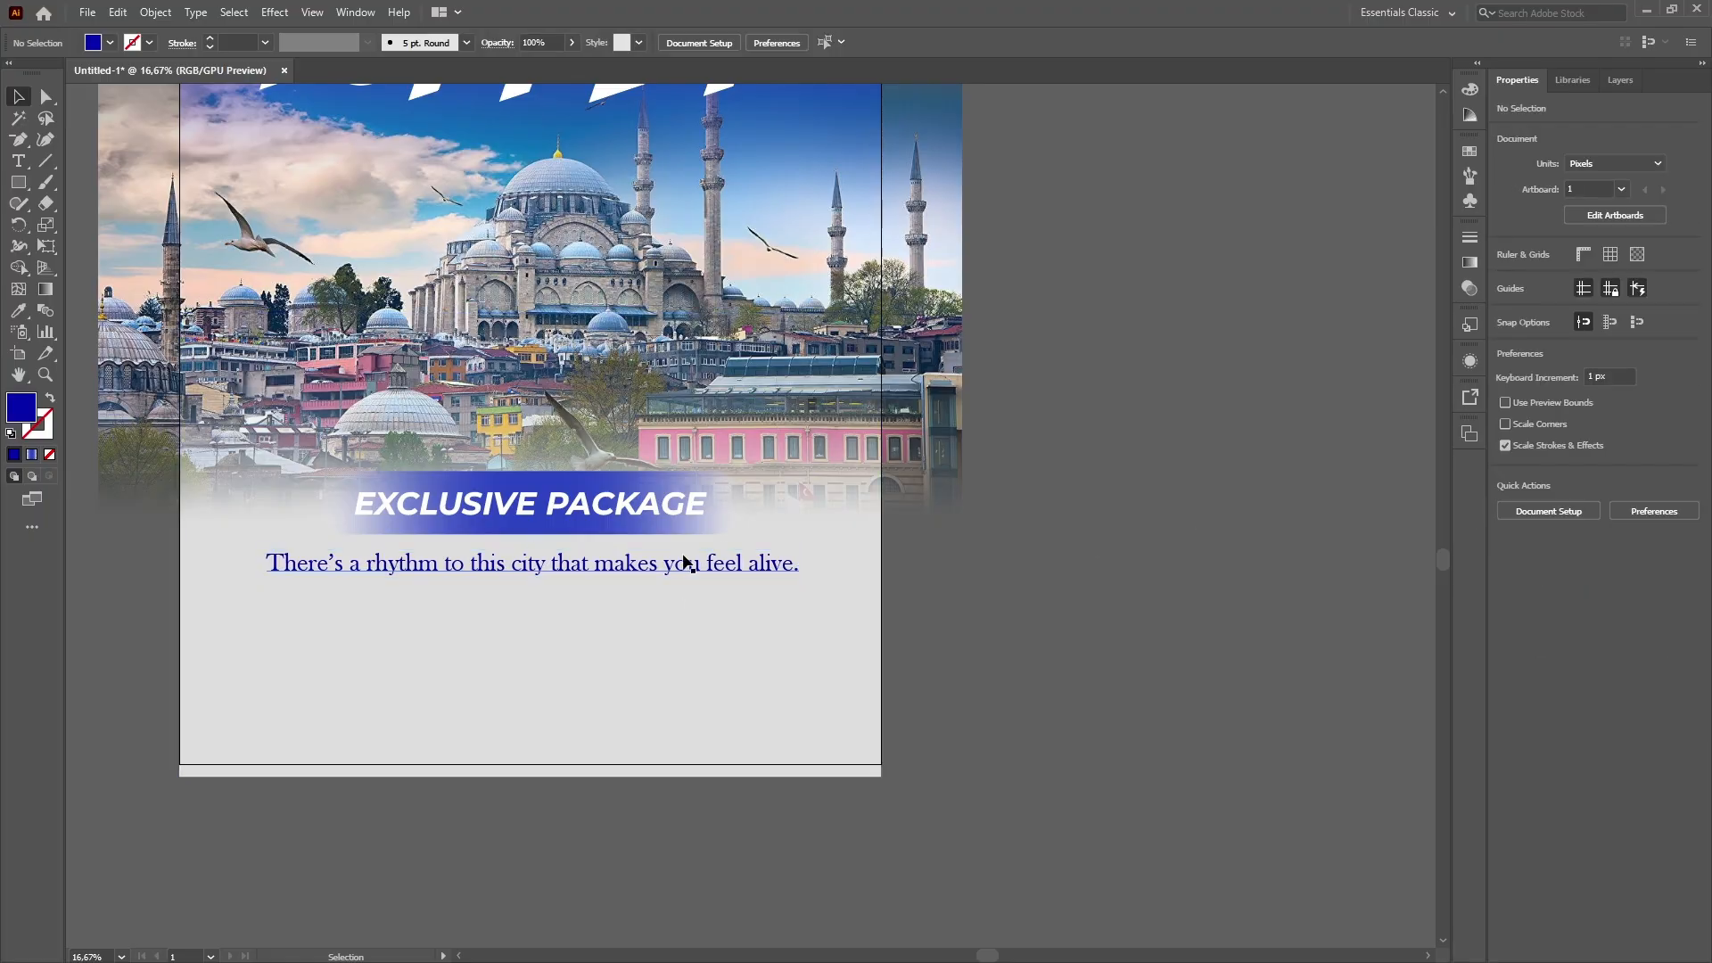
left_click(680, 562)
left_click(1211, 559)
key("ctrl+minus")
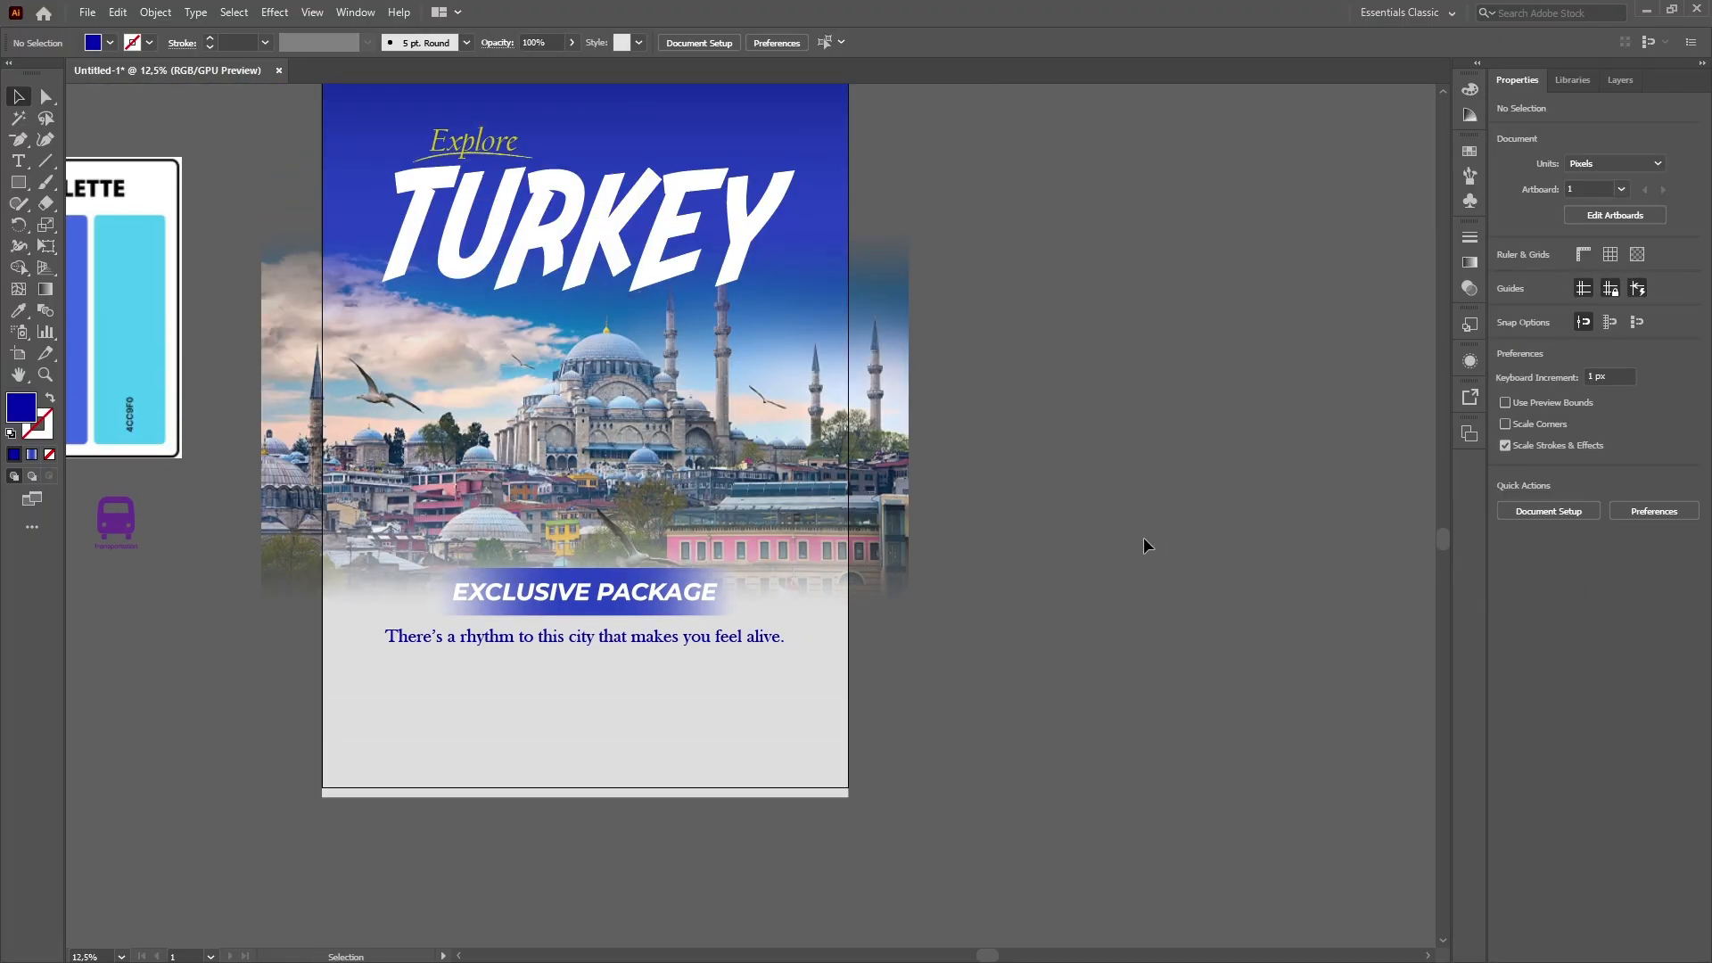
Group the four travel icons with their labels and centre the group horizontally on the poster below the tagline.
key("ctrl+minus")
left_click_drag(164, 524, 325, 574)
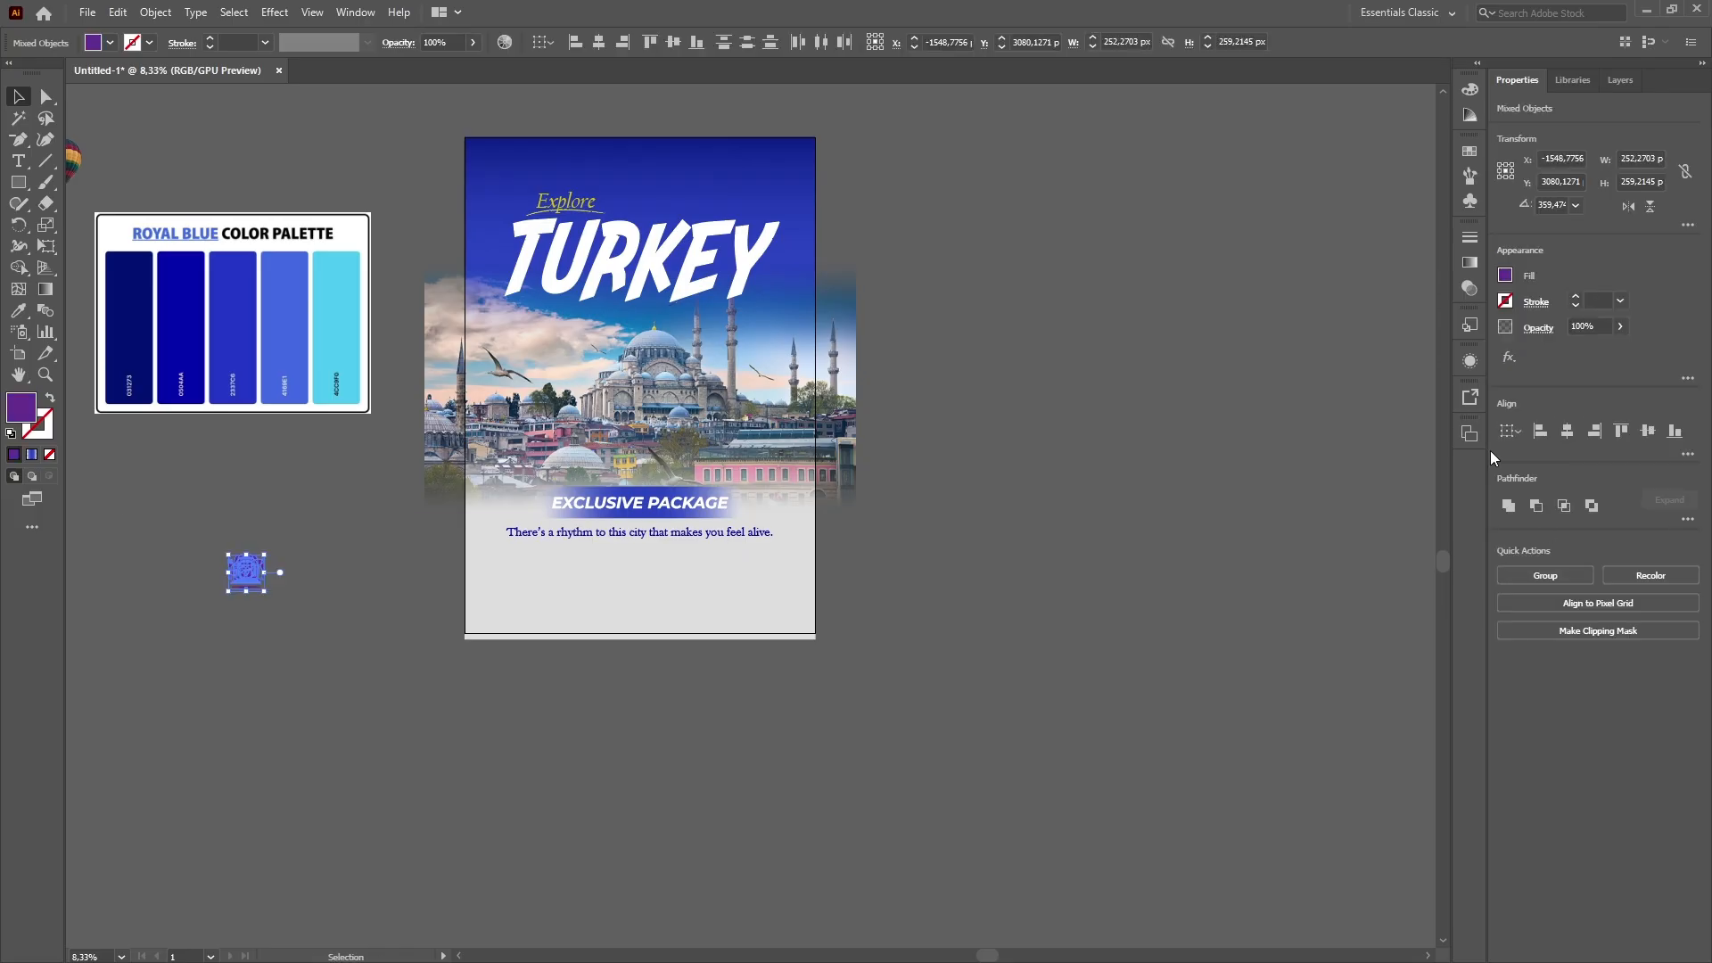
key("ctrl+z")
key("ctrl+g")
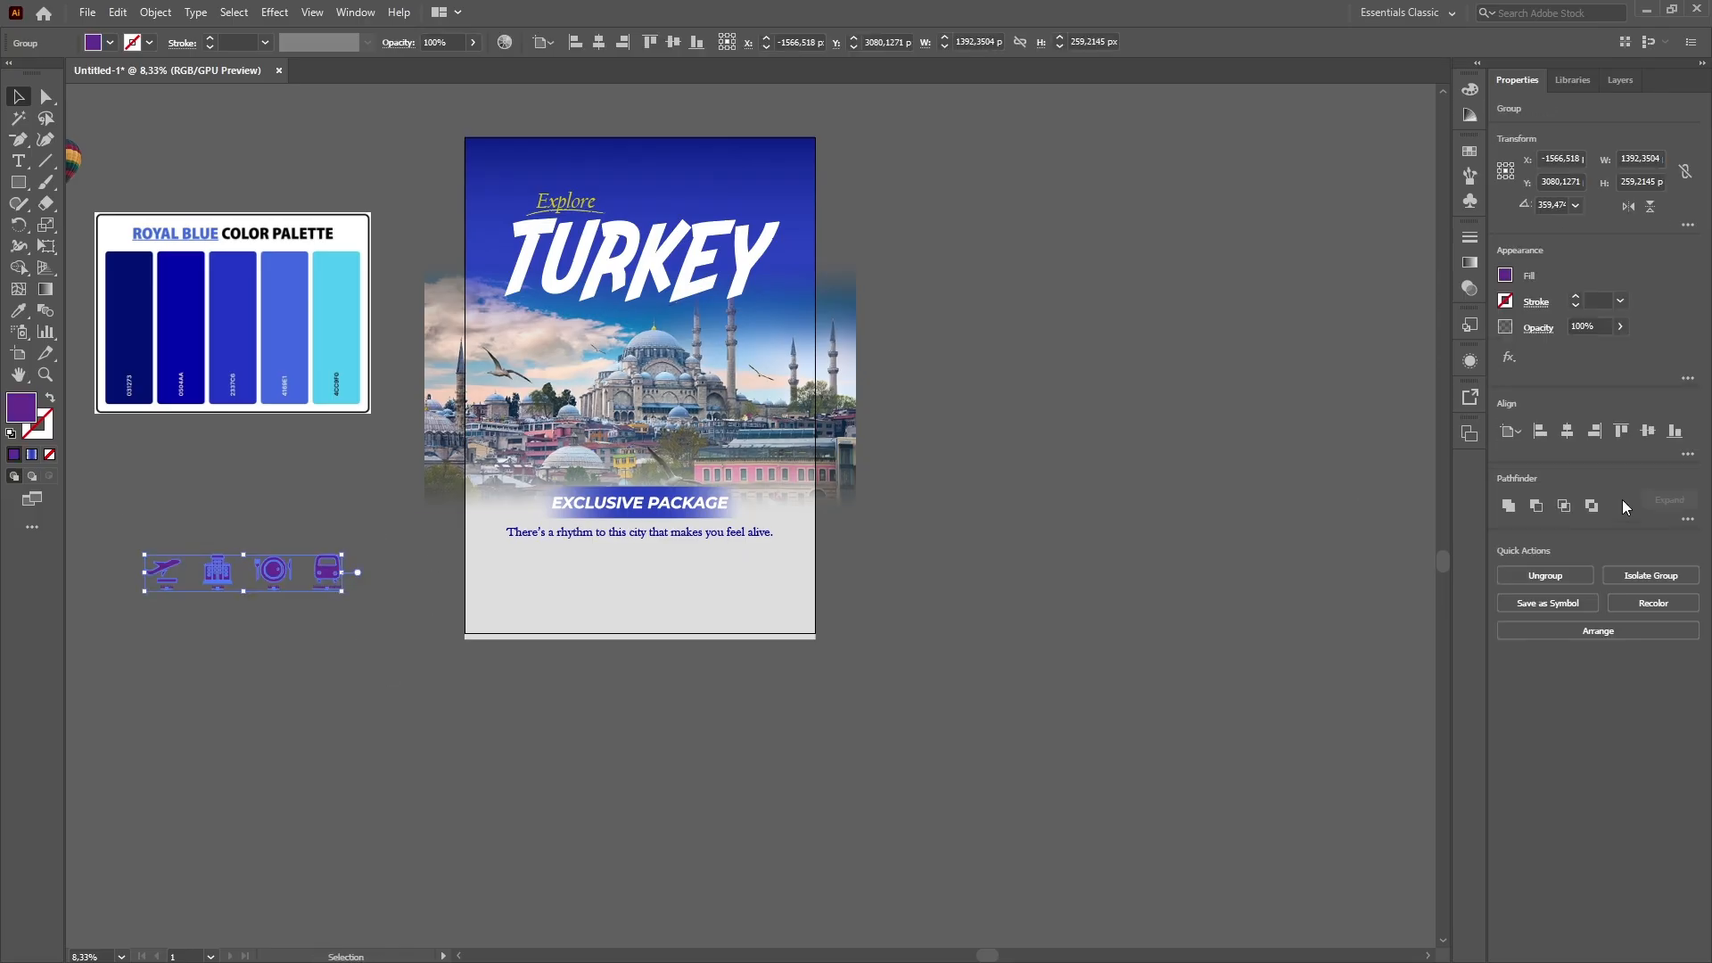
left_click(1569, 433)
left_click(1203, 501)
Recolour the grouped travel icons and their labels with the 0504AA blue sampled from the colour palette image.
key("ctrl+plus")
key("ctrl+plus")
left_click_drag(925, 565, 1217, 613)
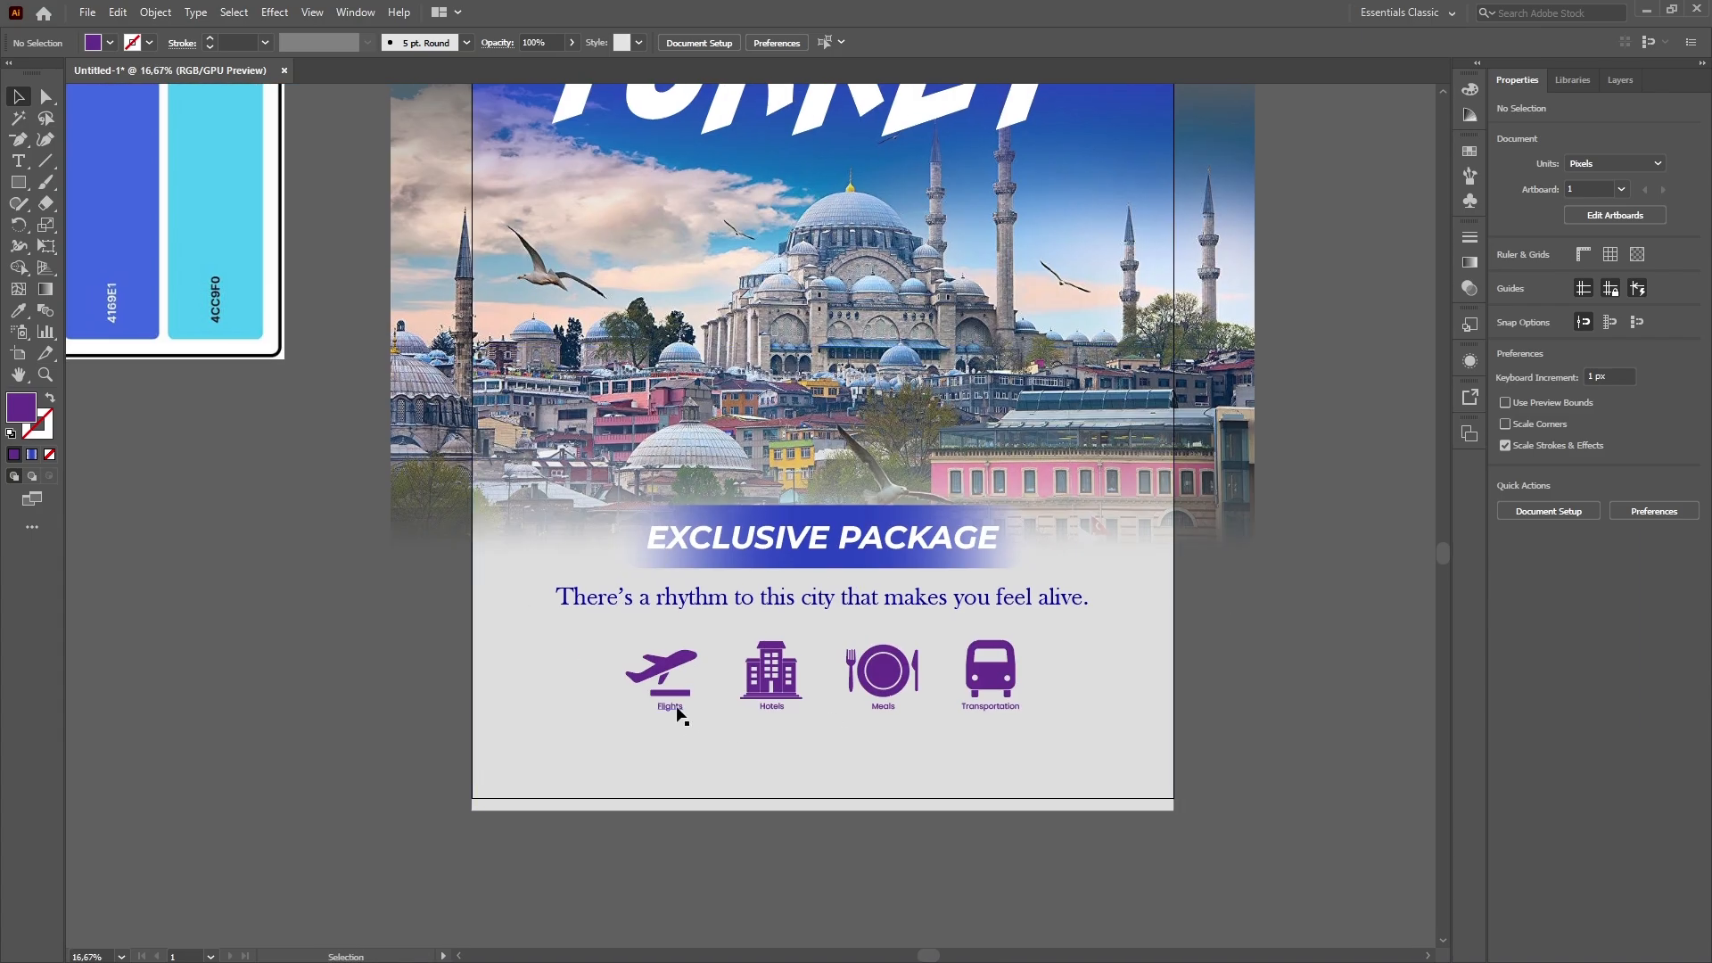
left_click(677, 670)
left_click(14, 316)
left_click_drag(338, 552, 804, 646)
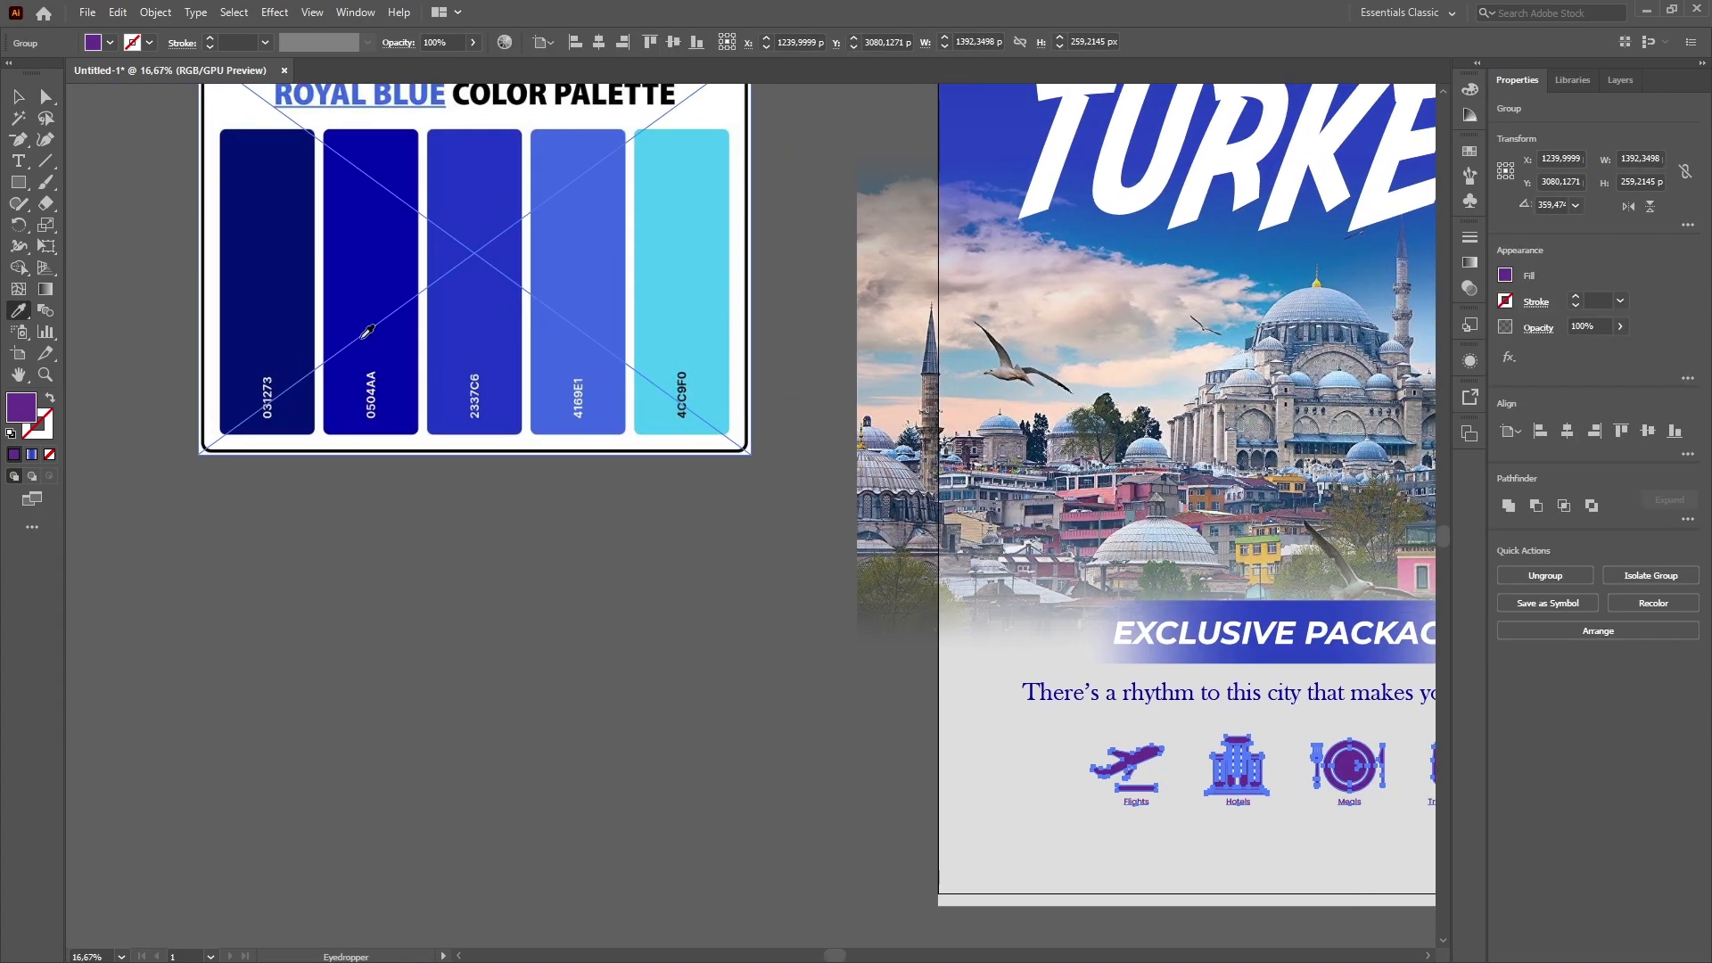
left_click(356, 281)
left_click(18, 97)
left_click(789, 592)
Resample the tagline's fill from the 0504AA swatch in the colour palette image so it matches the travel icons.
left_click_drag(932, 737, 777, 716)
left_click(1109, 747)
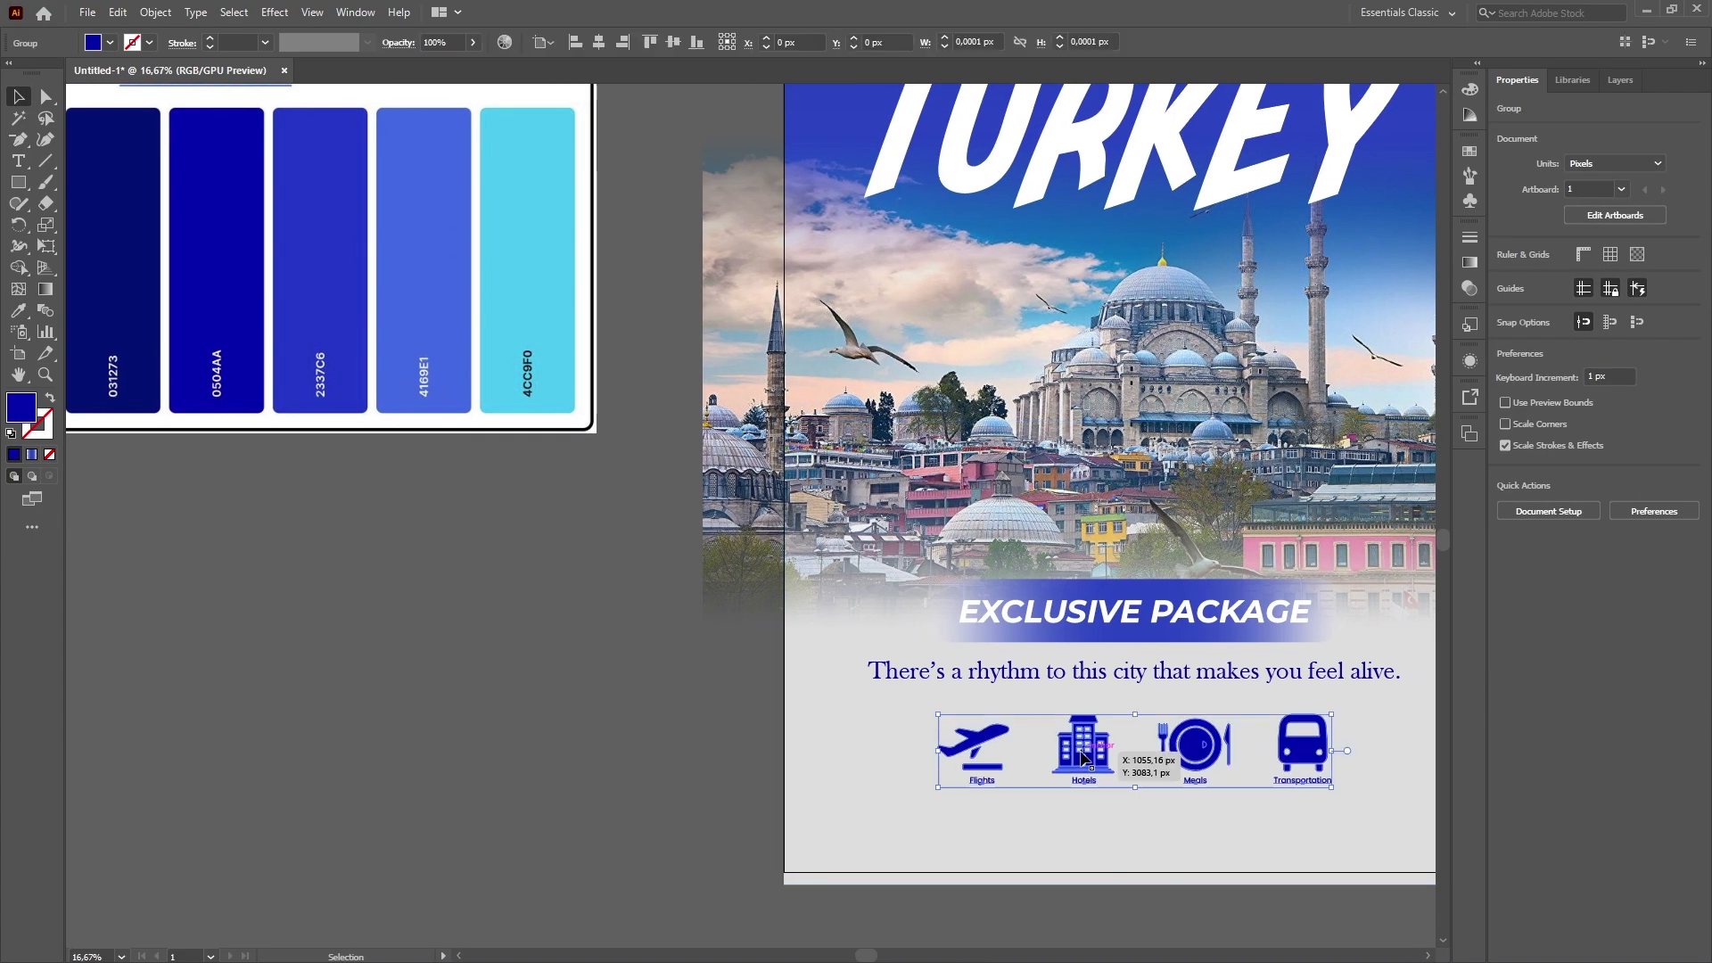
left_click(22, 313)
left_click(19, 97)
left_click(346, 623)
left_click(1113, 676)
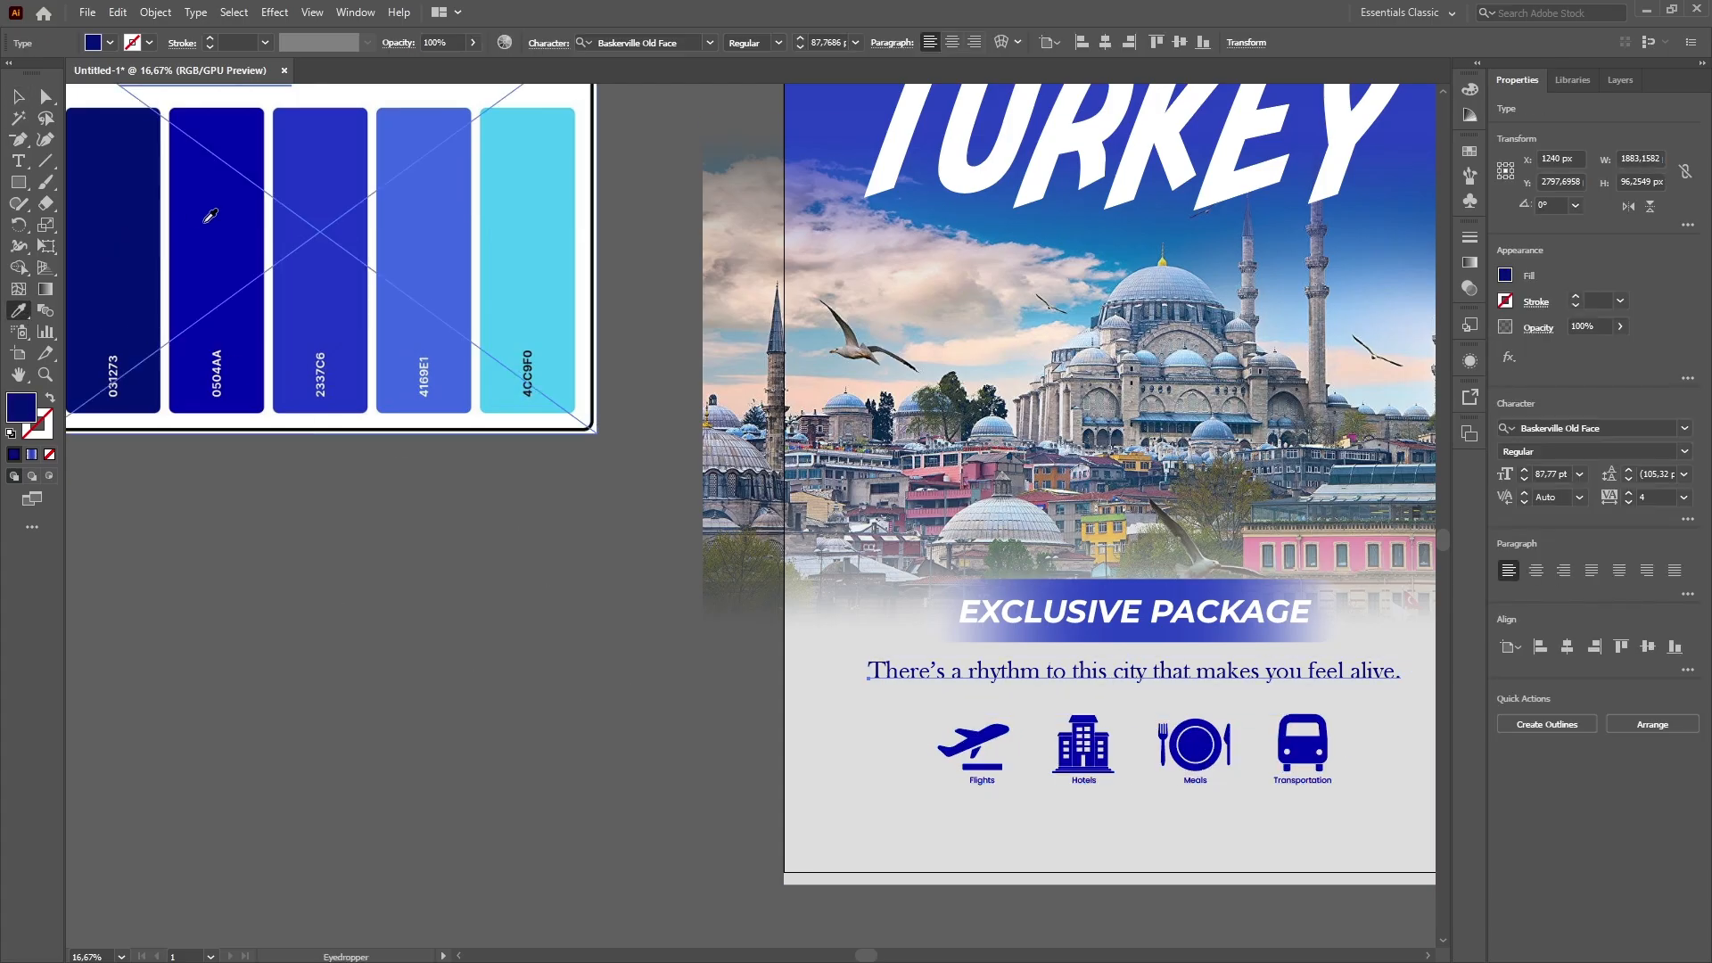
left_click(19, 97)
left_click(375, 616)
left_click(967, 765)
left_click(21, 298)
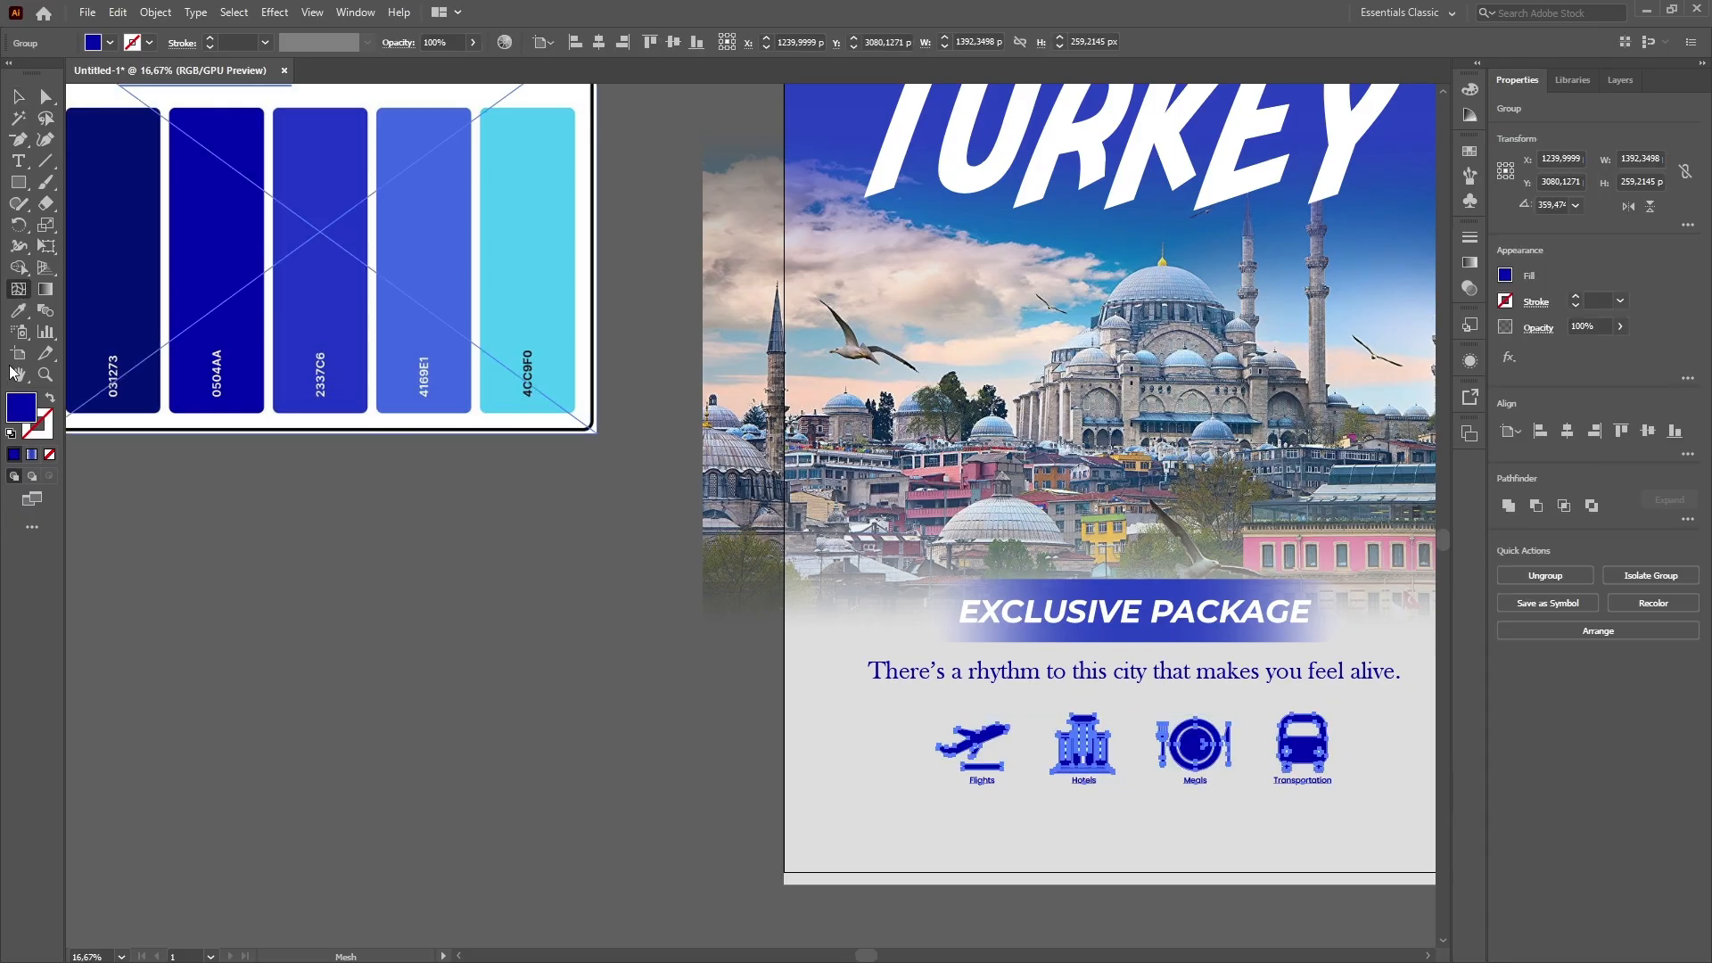
left_click(19, 97)
left_click(380, 523)
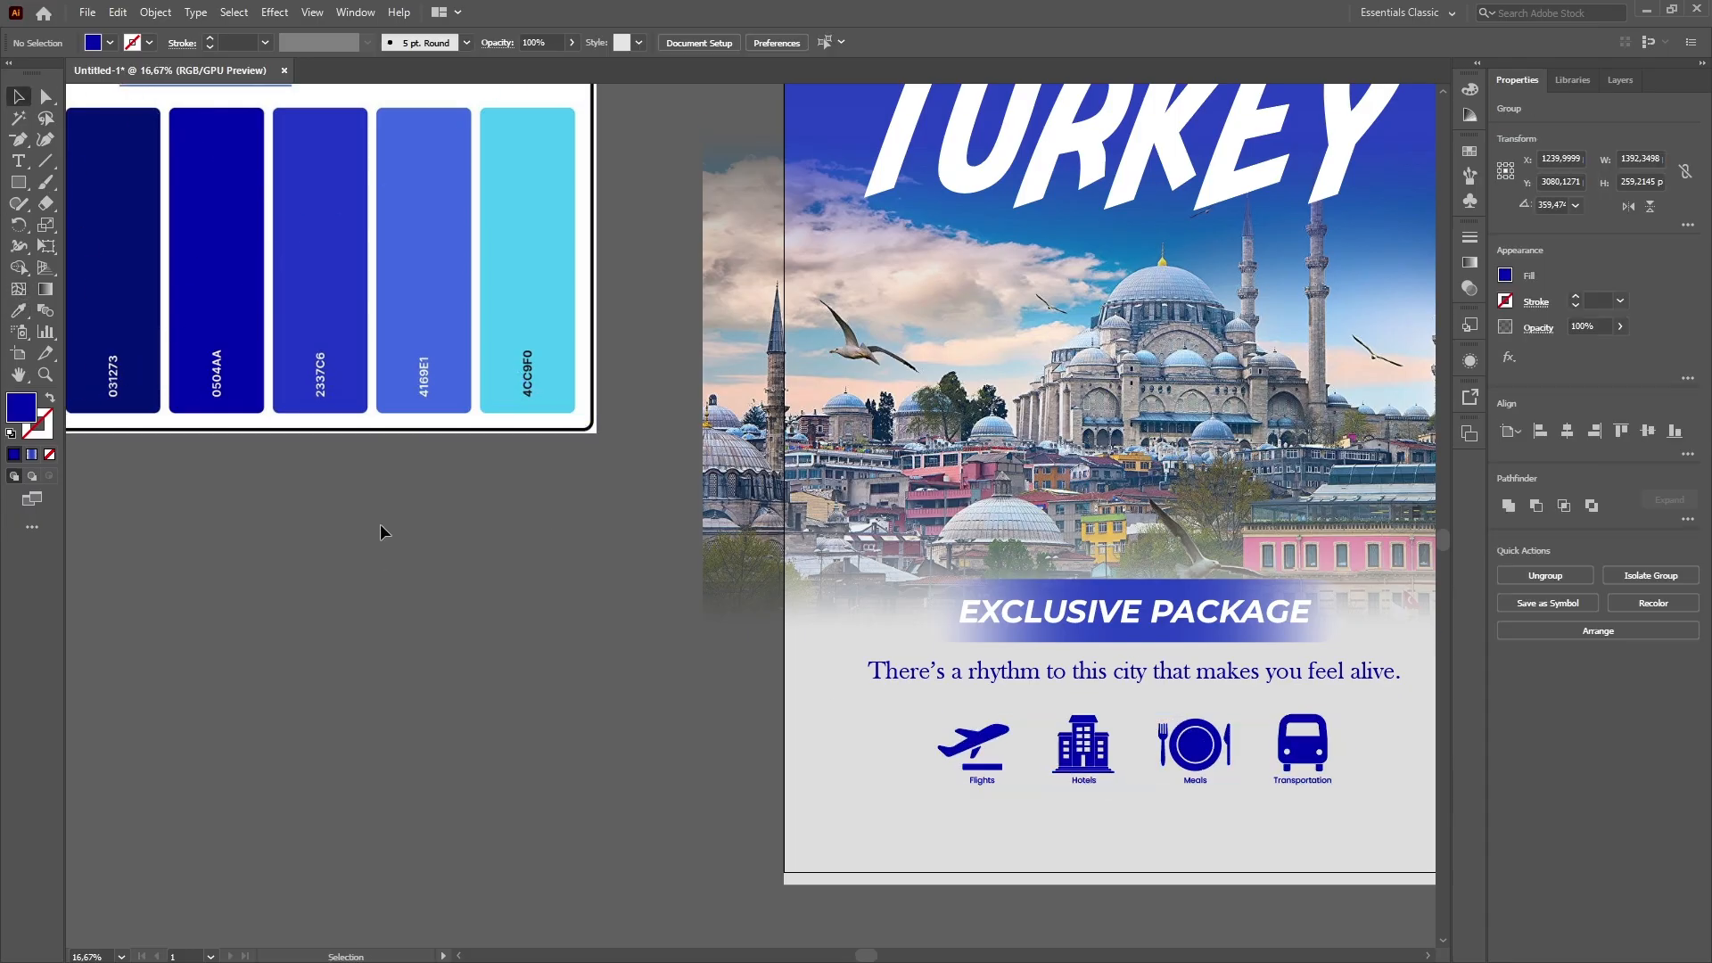
left_click_drag(1097, 683, 781, 622)
scroll(856, 669, "up", 3)
scroll(987, 738, "down", 7)
left_click(870, 578)
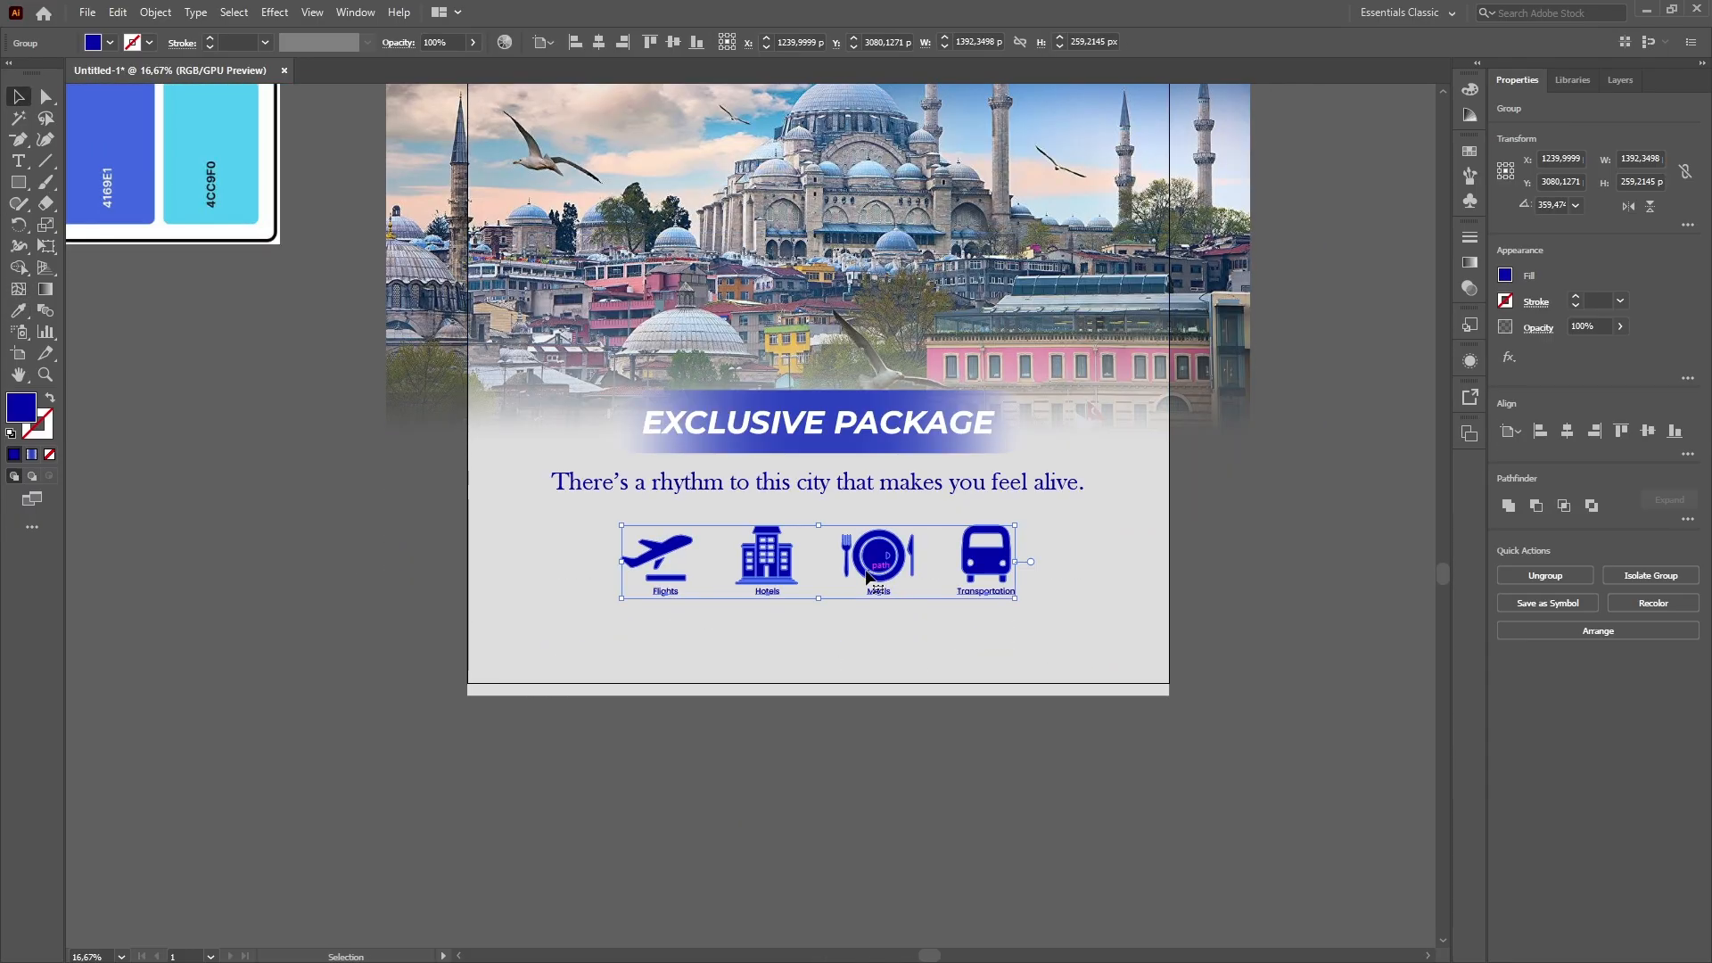
key("ctrl+shift+a")
scroll(936, 596, "up", 2)
left_click_drag(945, 591, 945, 595)
key("ctrl+z")
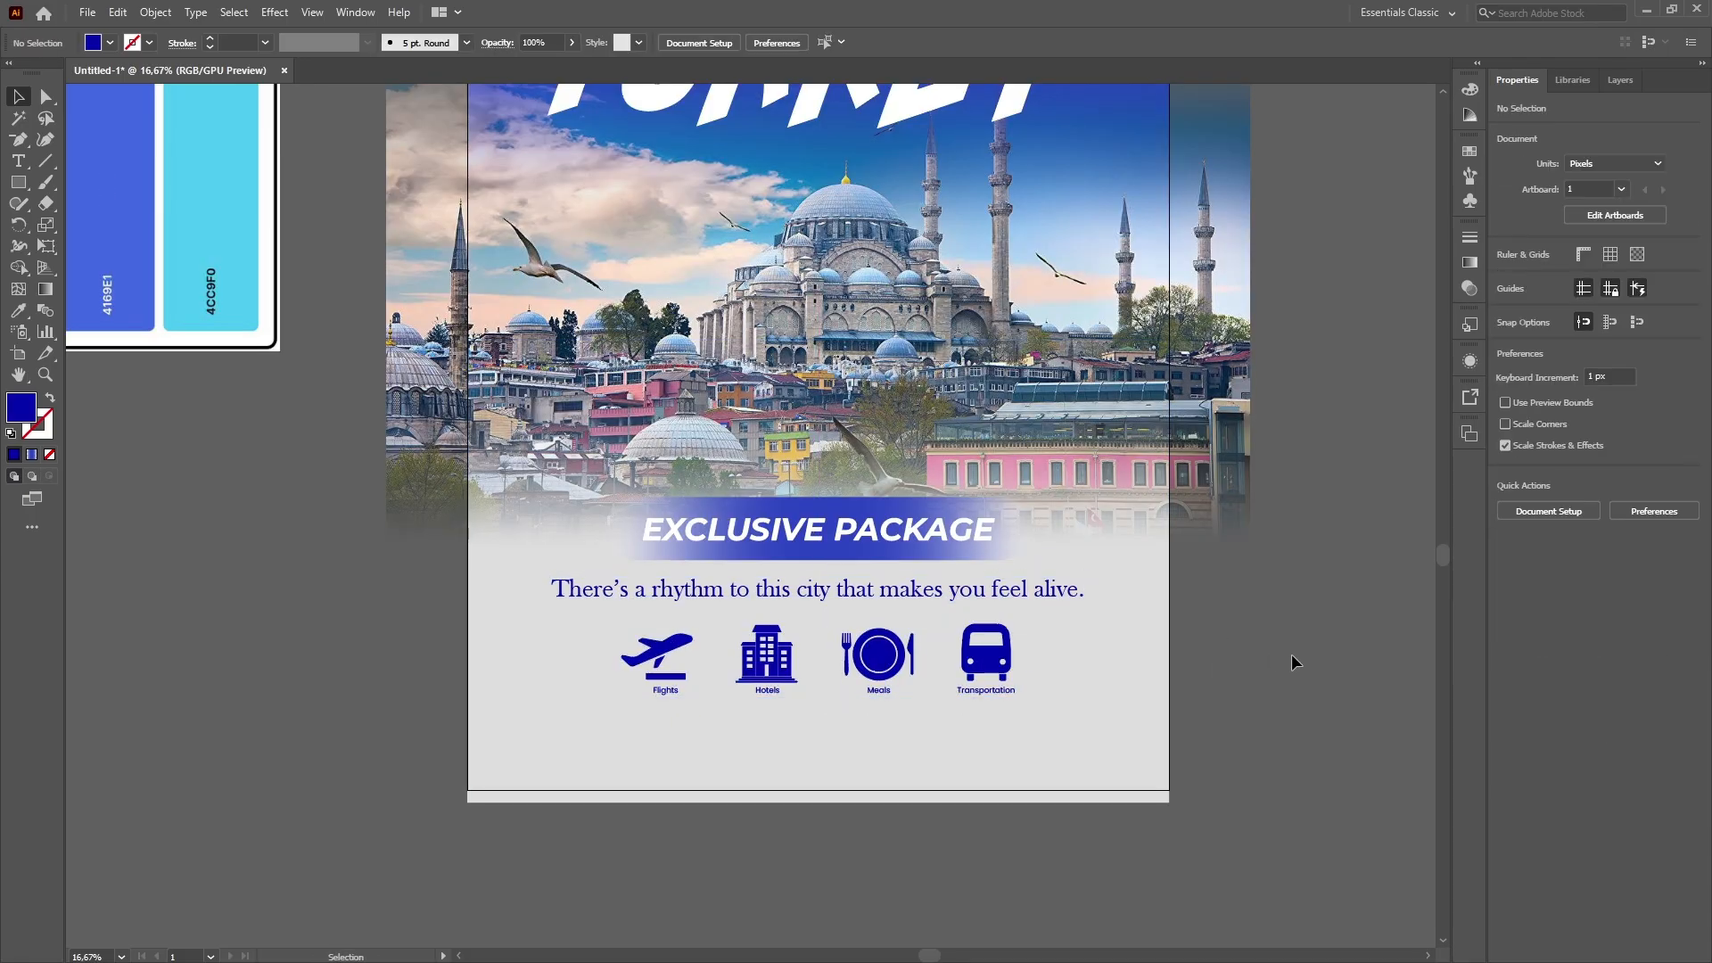
Move the travel icon group off the poster to the empty area below it and ungroup it.
key("ctrl+minus")
key("ctrl+minus")
key("ctrl+plus")
scroll(866, 463, "down", 3)
left_click_drag(853, 428, 856, 625)
left_click(1108, 645)
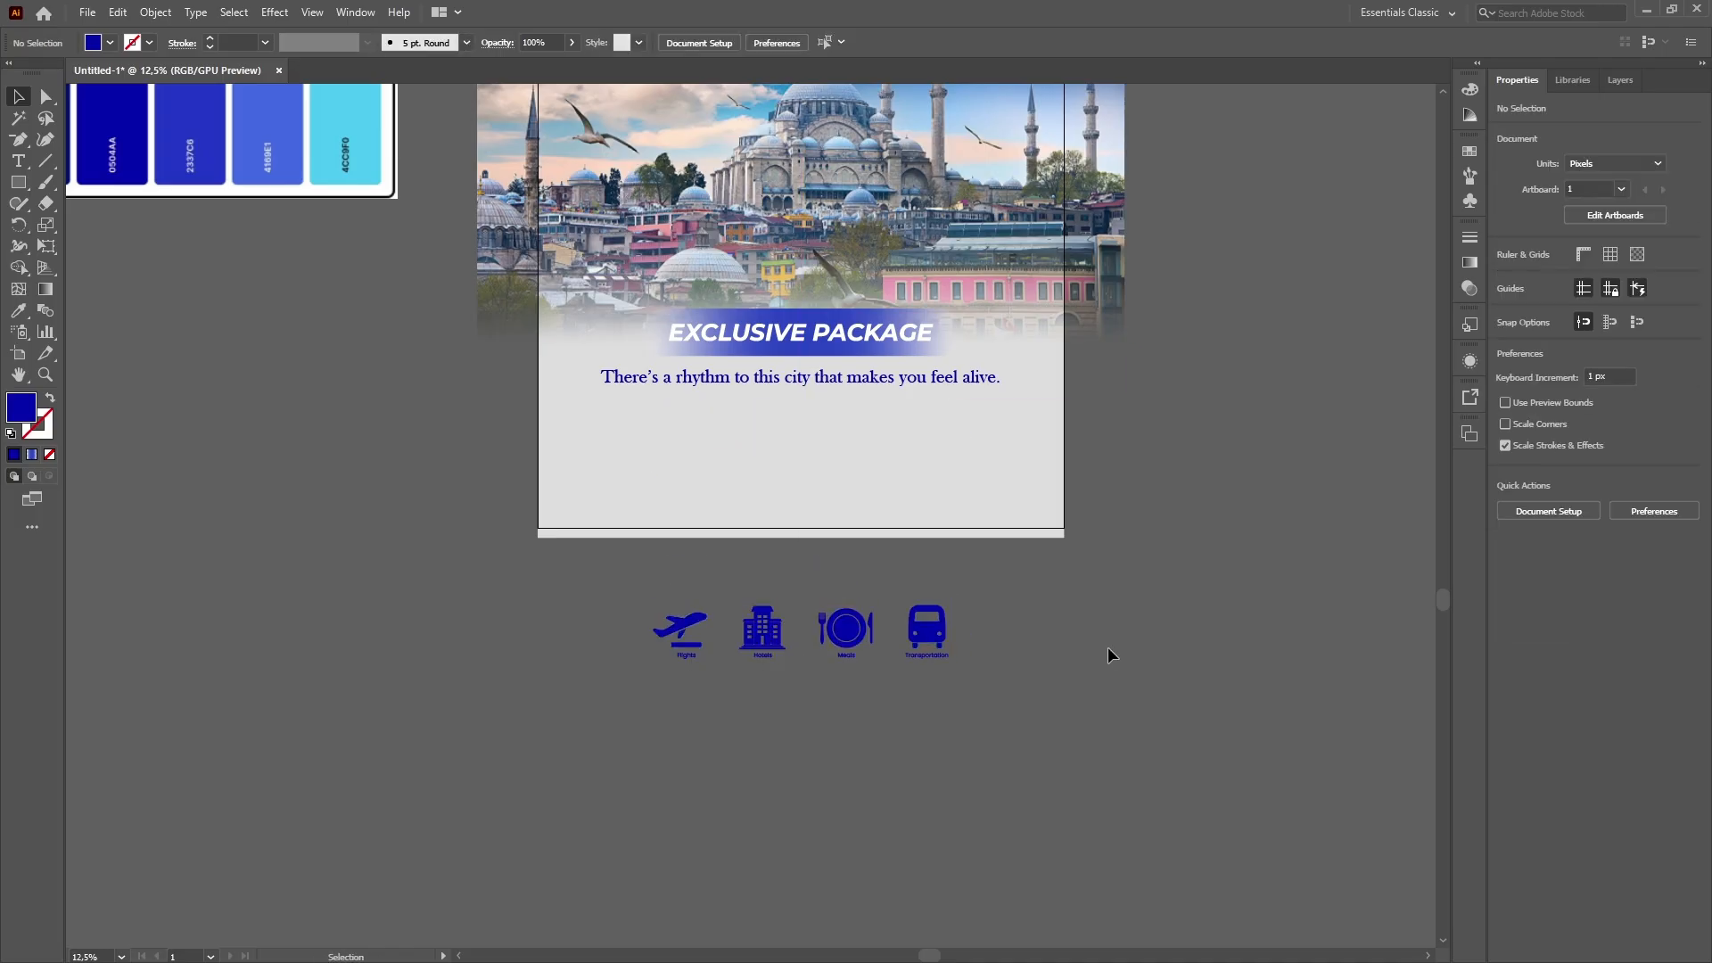
key("ctrl+plus")
key("ctrl+plus")
left_click_drag(1084, 628, 861, 364)
right_click(742, 478)
left_click(801, 631)
Group each of the four icons with its own label: Flights, Hotels, Meals and Transportation.
left_click_drag(253, 346, 458, 624)
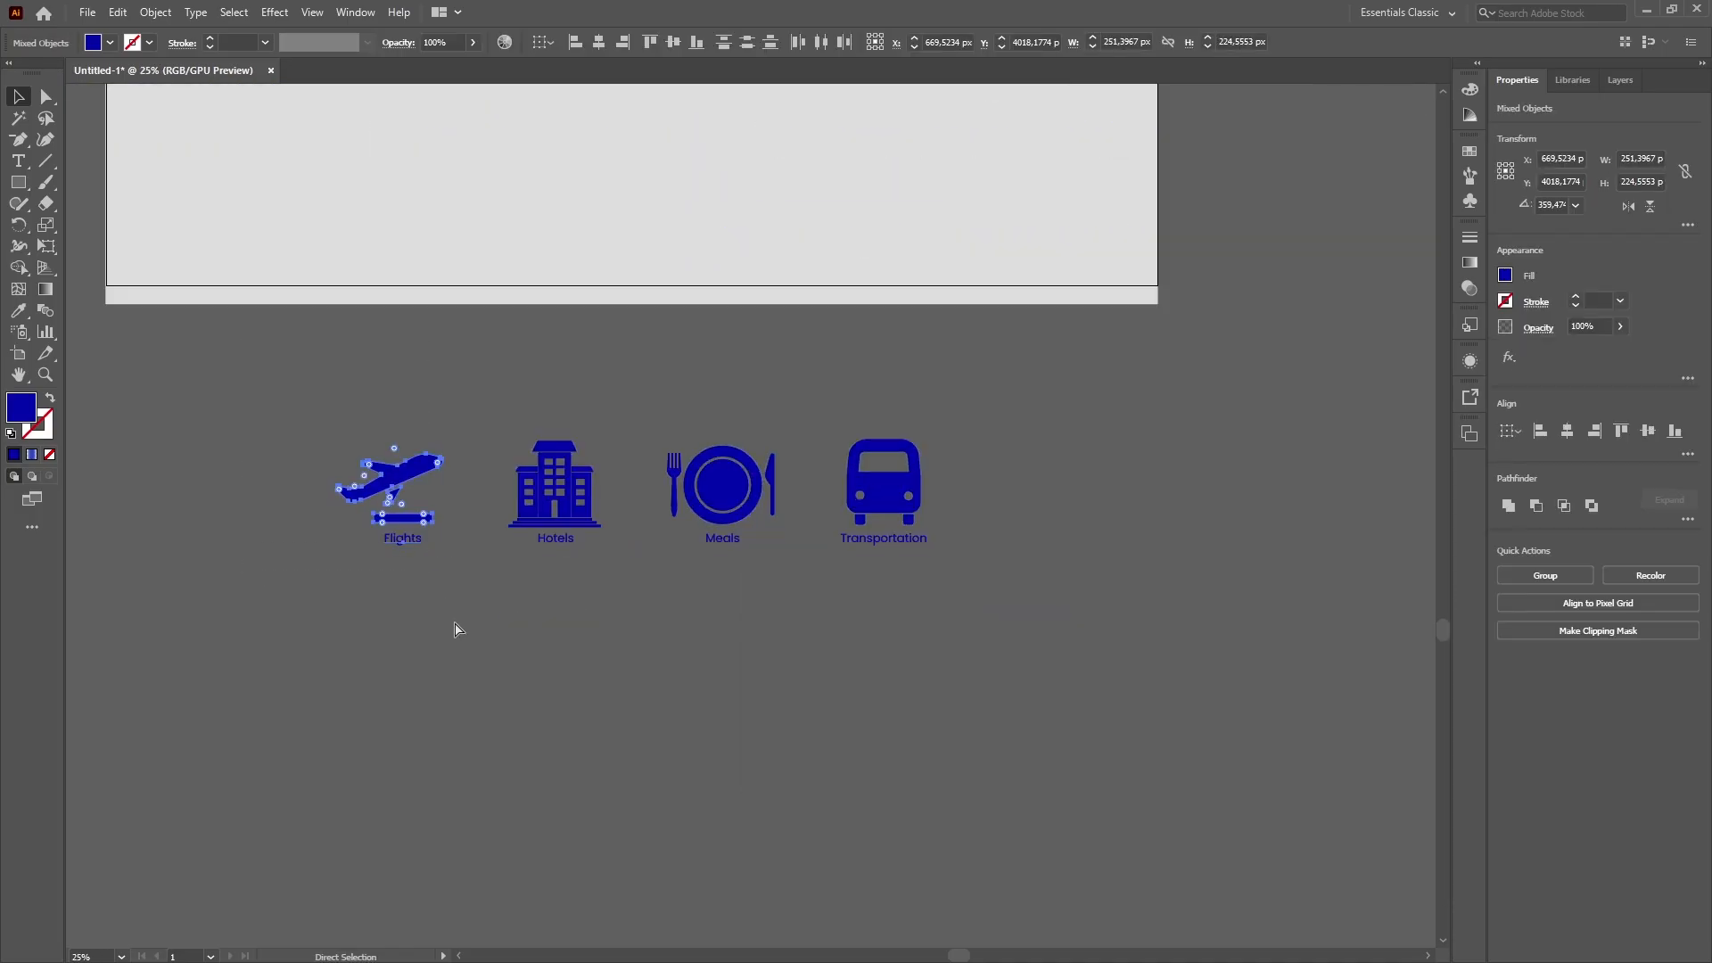
key("ctrl+g")
left_click_drag(486, 388, 596, 611)
key("ctrl+g")
left_click_drag(644, 407, 816, 636)
key("ctrl+g")
left_click_drag(815, 401, 925, 638)
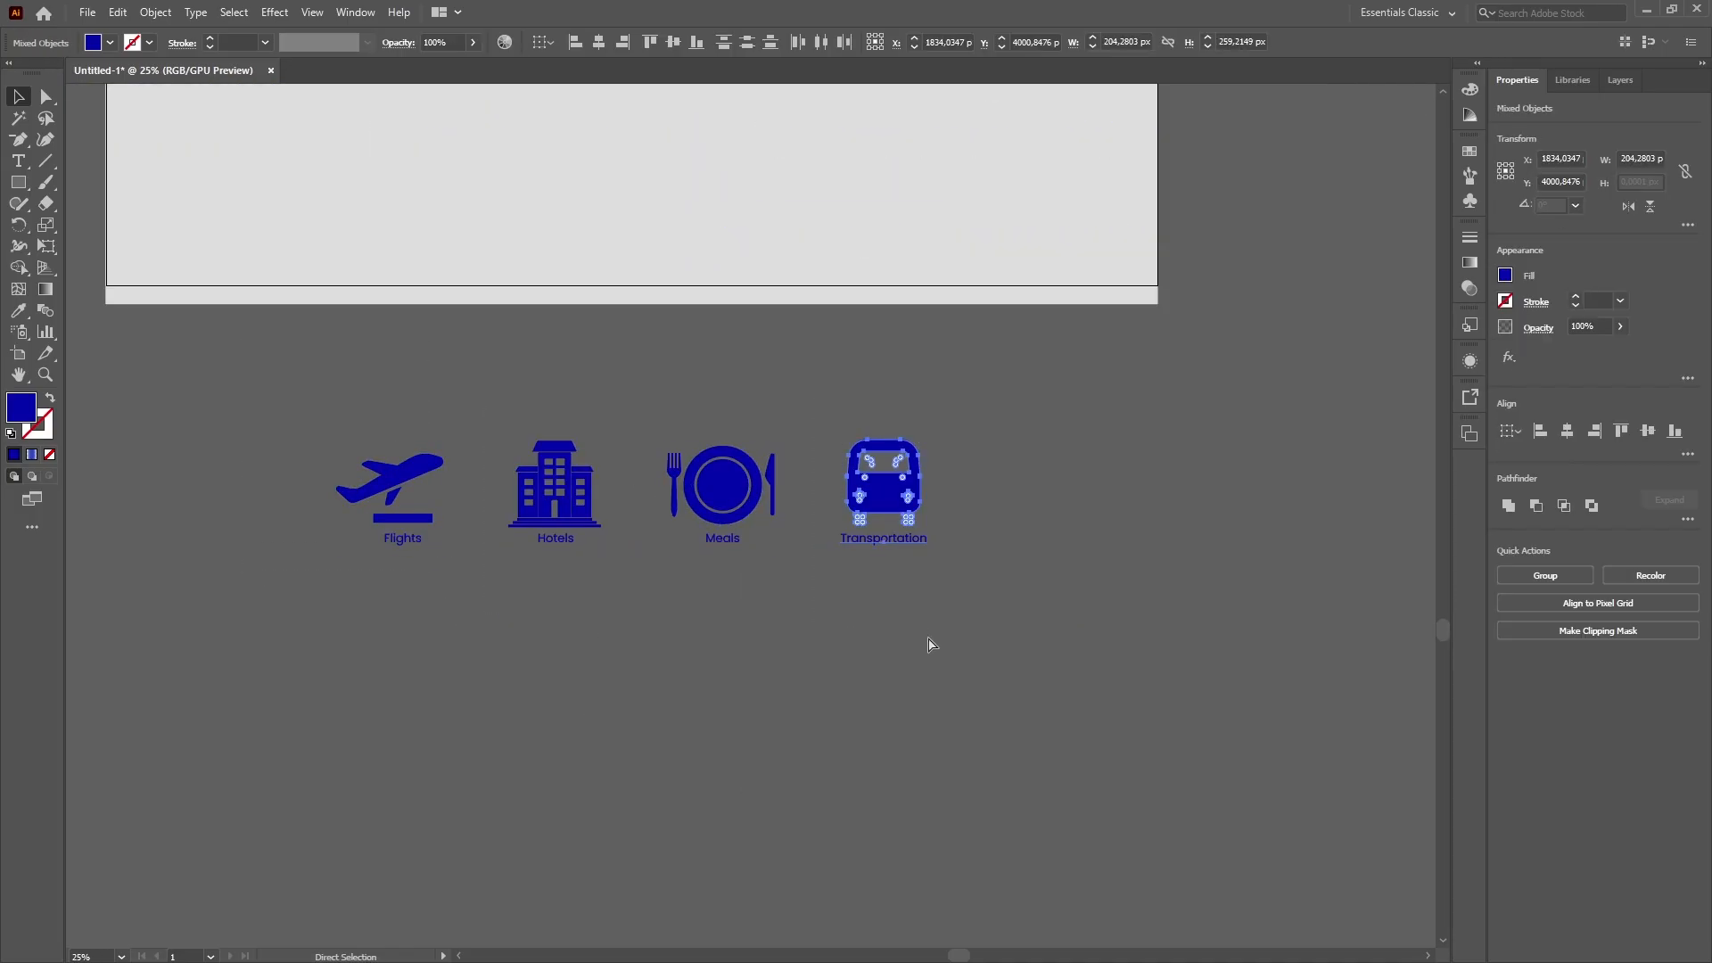
key("ctrl+g")
left_click(103, 329)
Draw a circle about 299 px wide below the Flights icon, with no fill and a 2 pt blue outline.
left_click_drag(24, 185, 89, 226)
left_click_drag(379, 620, 505, 747)
left_click_drag(439, 692, 426, 692)
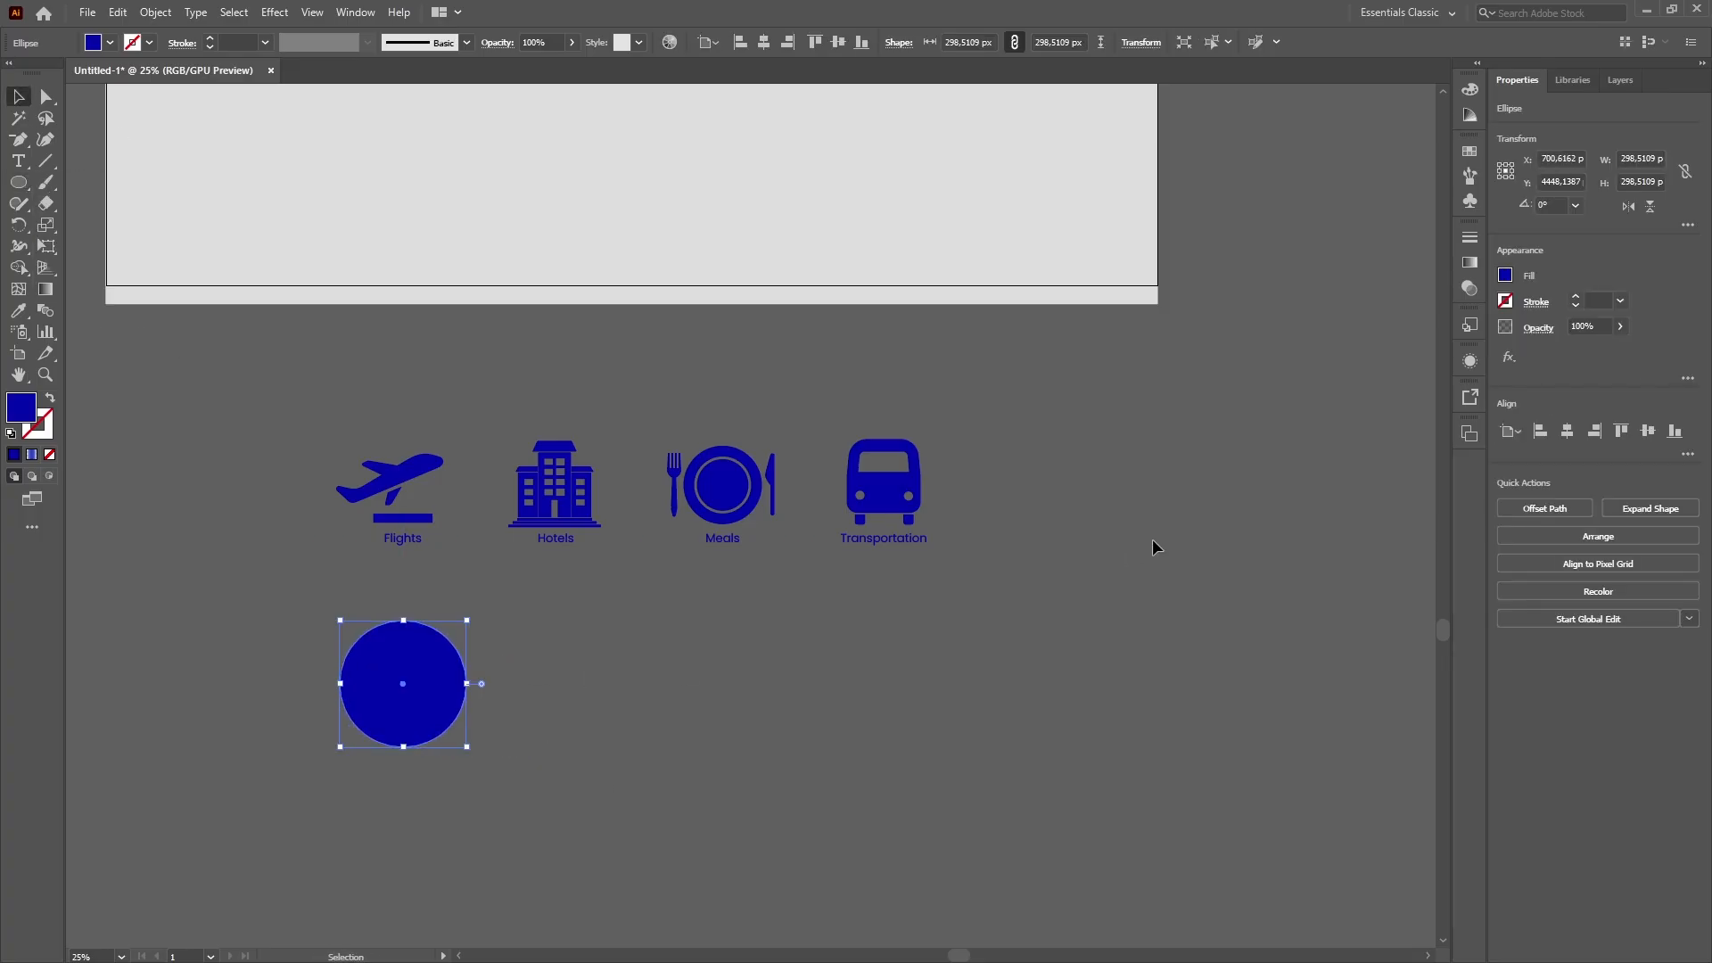
key("shift+x")
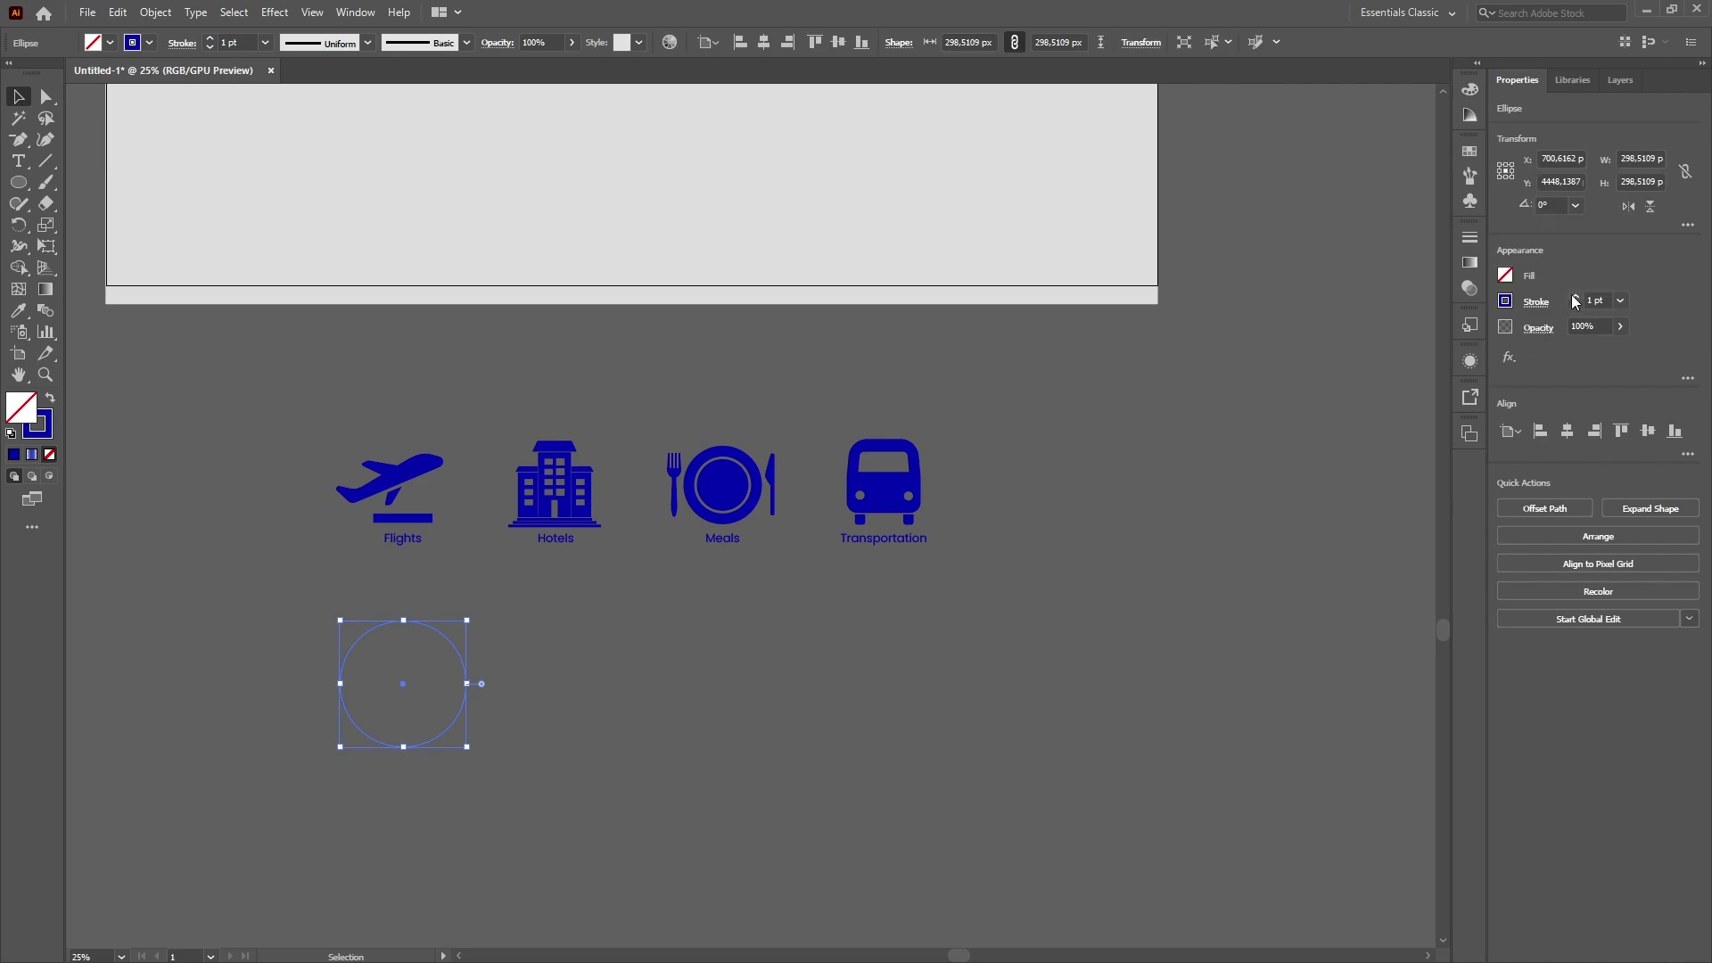
left_click_drag(424, 474, 425, 665)
left_click(528, 646)
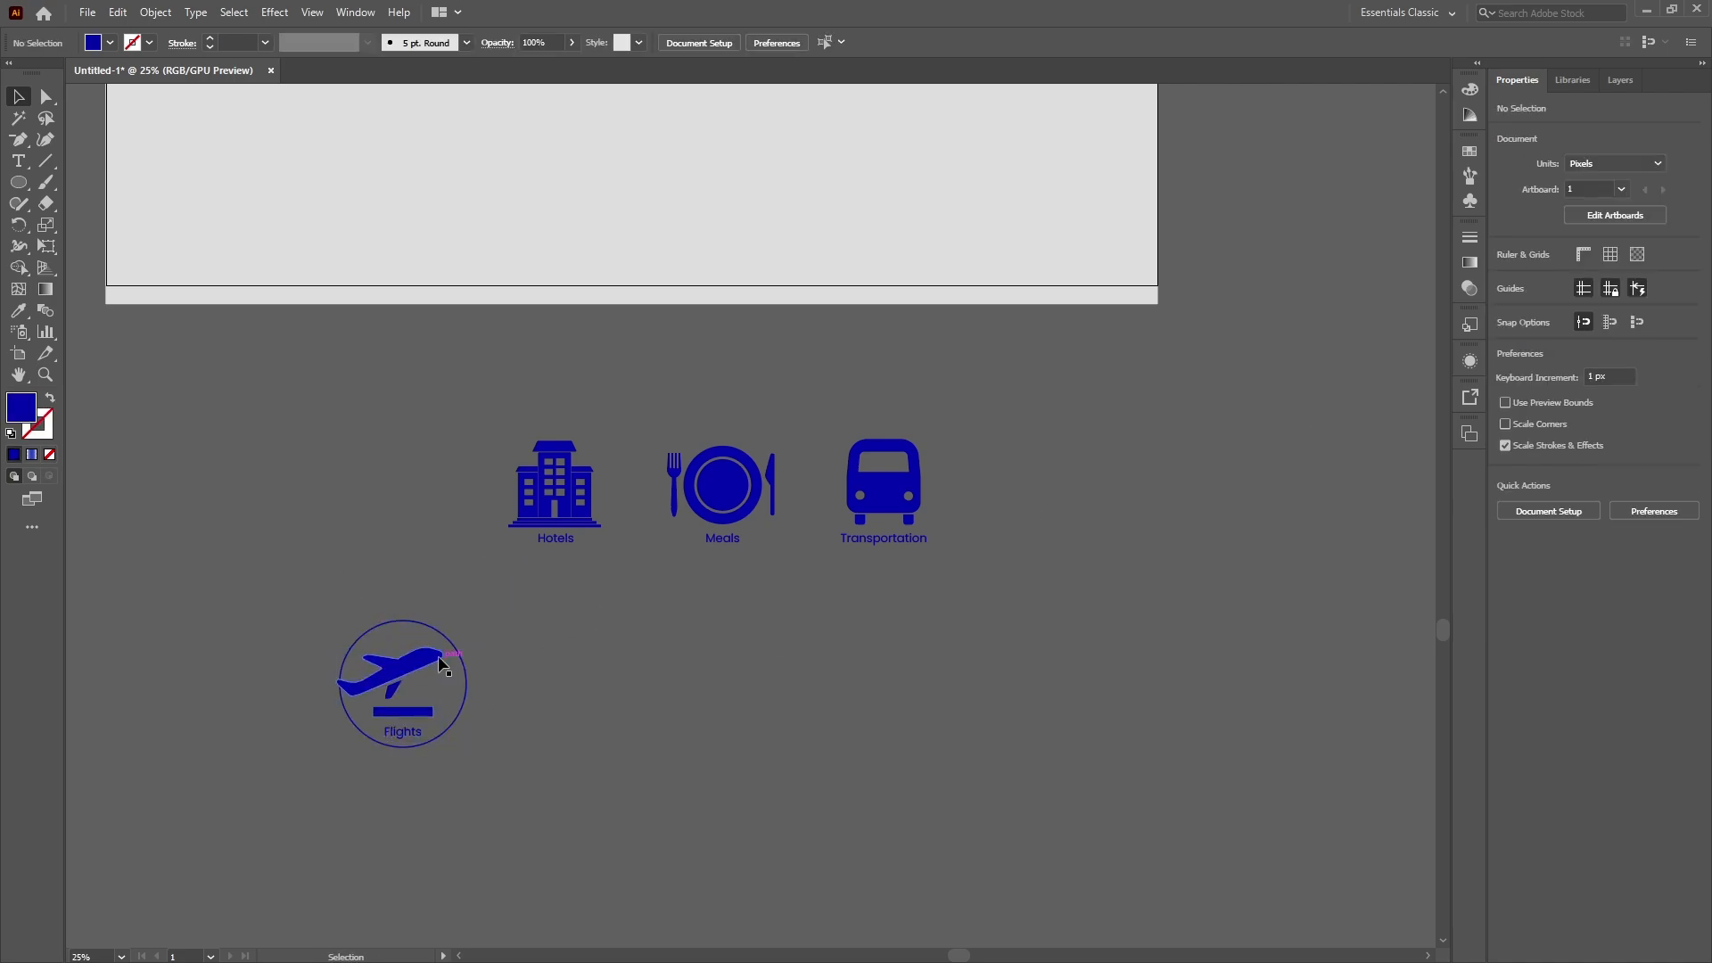
key("ctrl+z")
Move the outlined circle around the Flights icon and its label and enlarge it to about 325 px wide.
left_click(457, 660)
left_click_drag(459, 471, 458, 467)
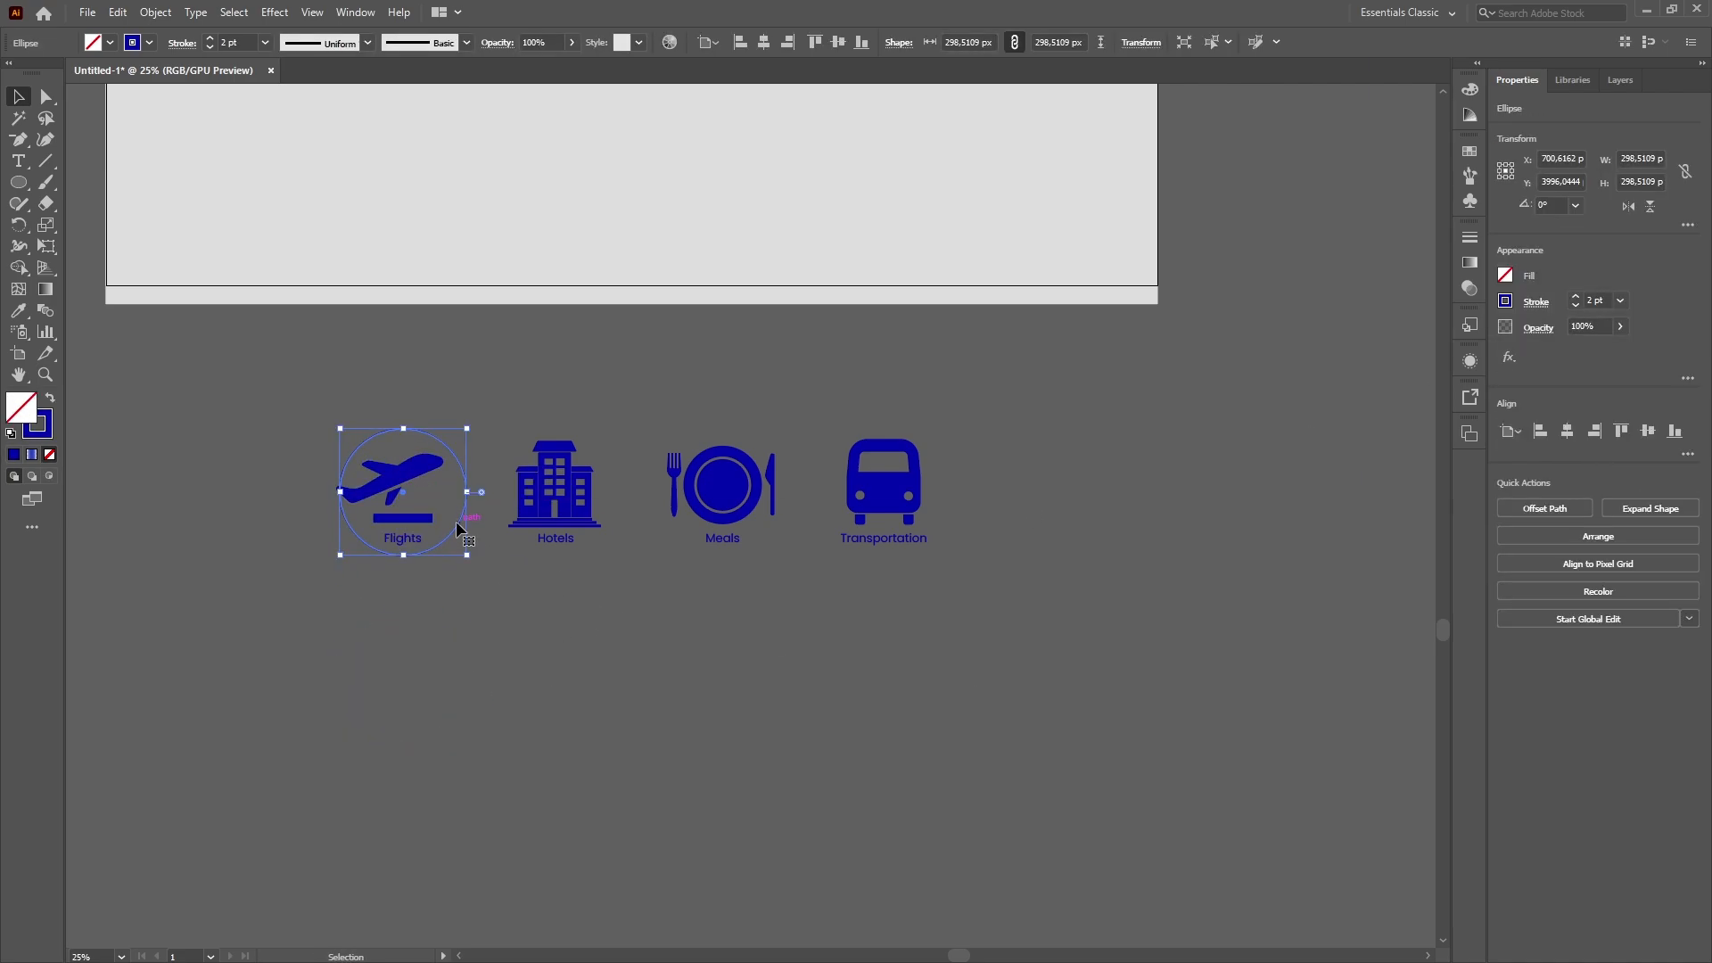
left_click_drag(340, 491, 328, 491)
left_click(551, 386)
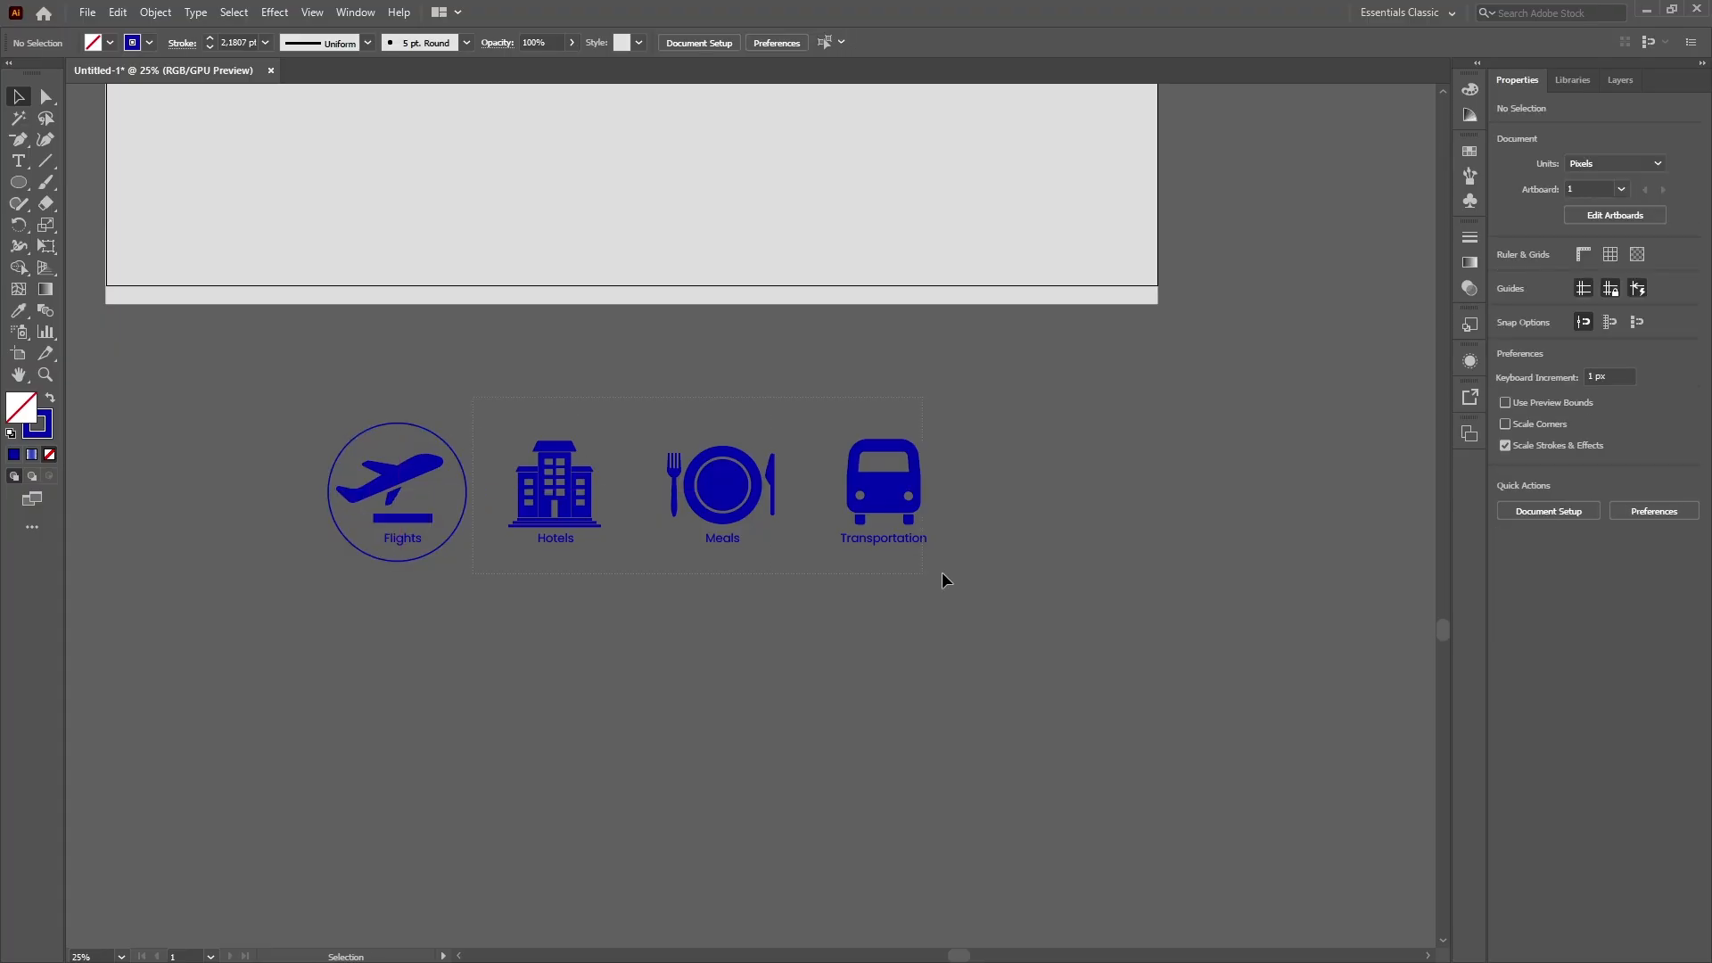
Shift the Hotels, Meals and Transportation icons together horizontally away from the Flights circle to make room.
left_click_drag(942, 573, 945, 575)
left_click_drag(747, 486, 936, 486)
left_click(844, 590)
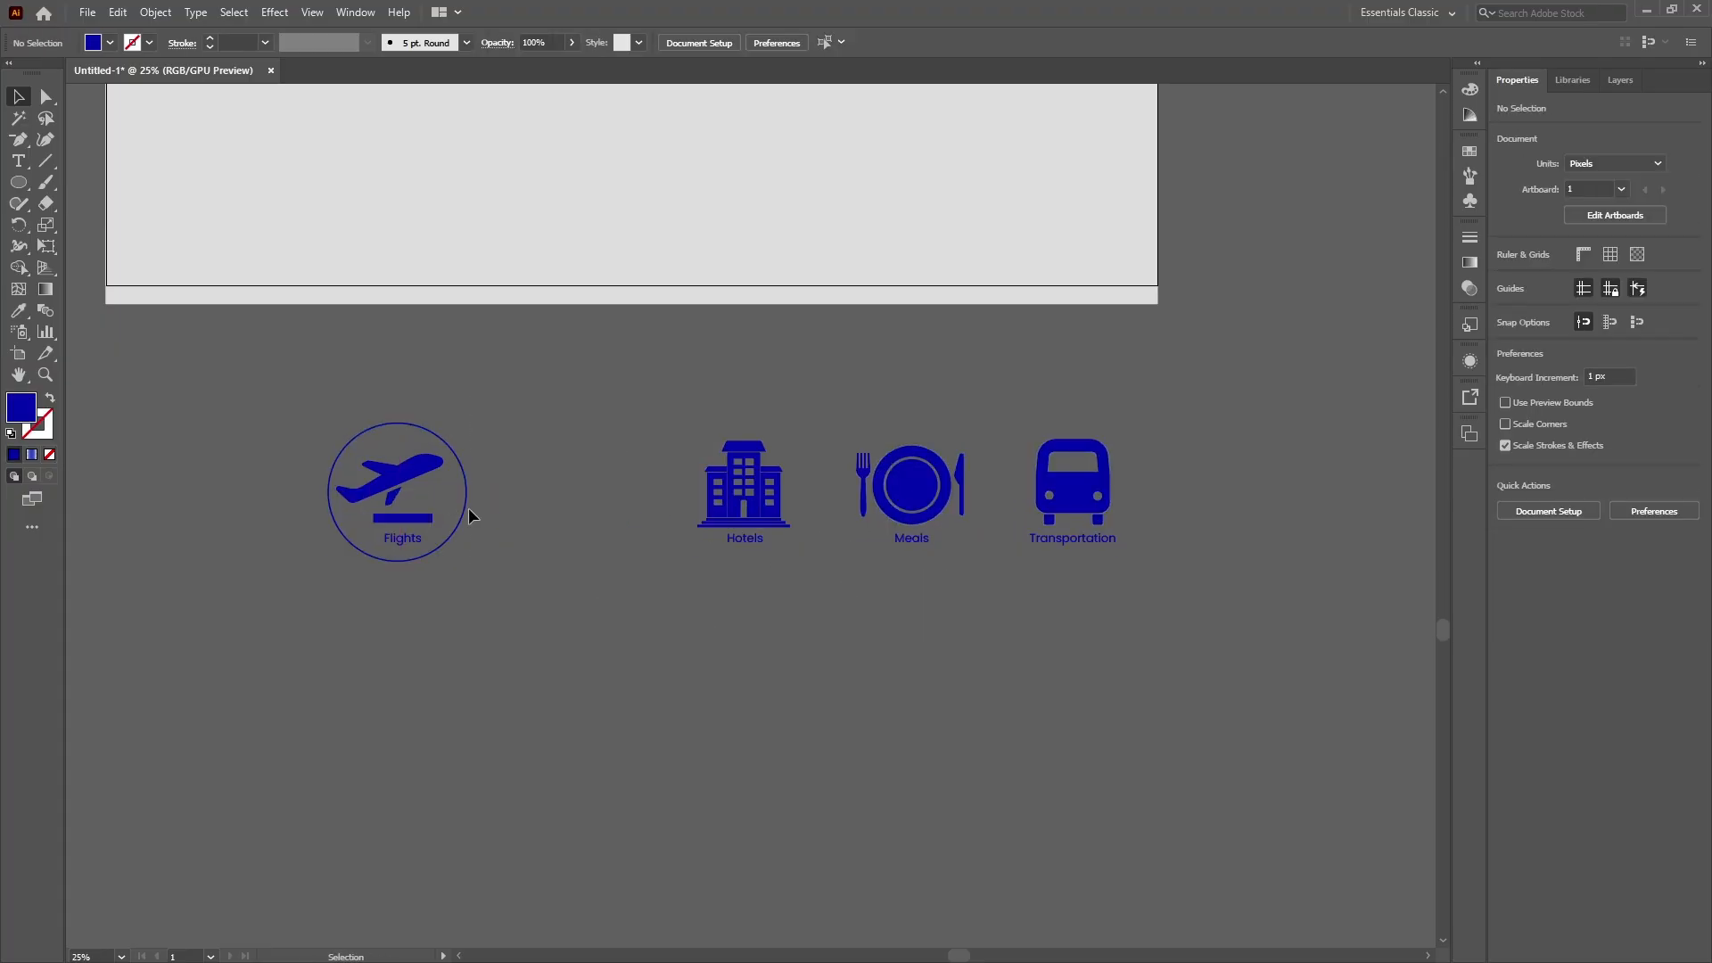
left_click_drag(469, 511, 412, 471)
left_click(1647, 434)
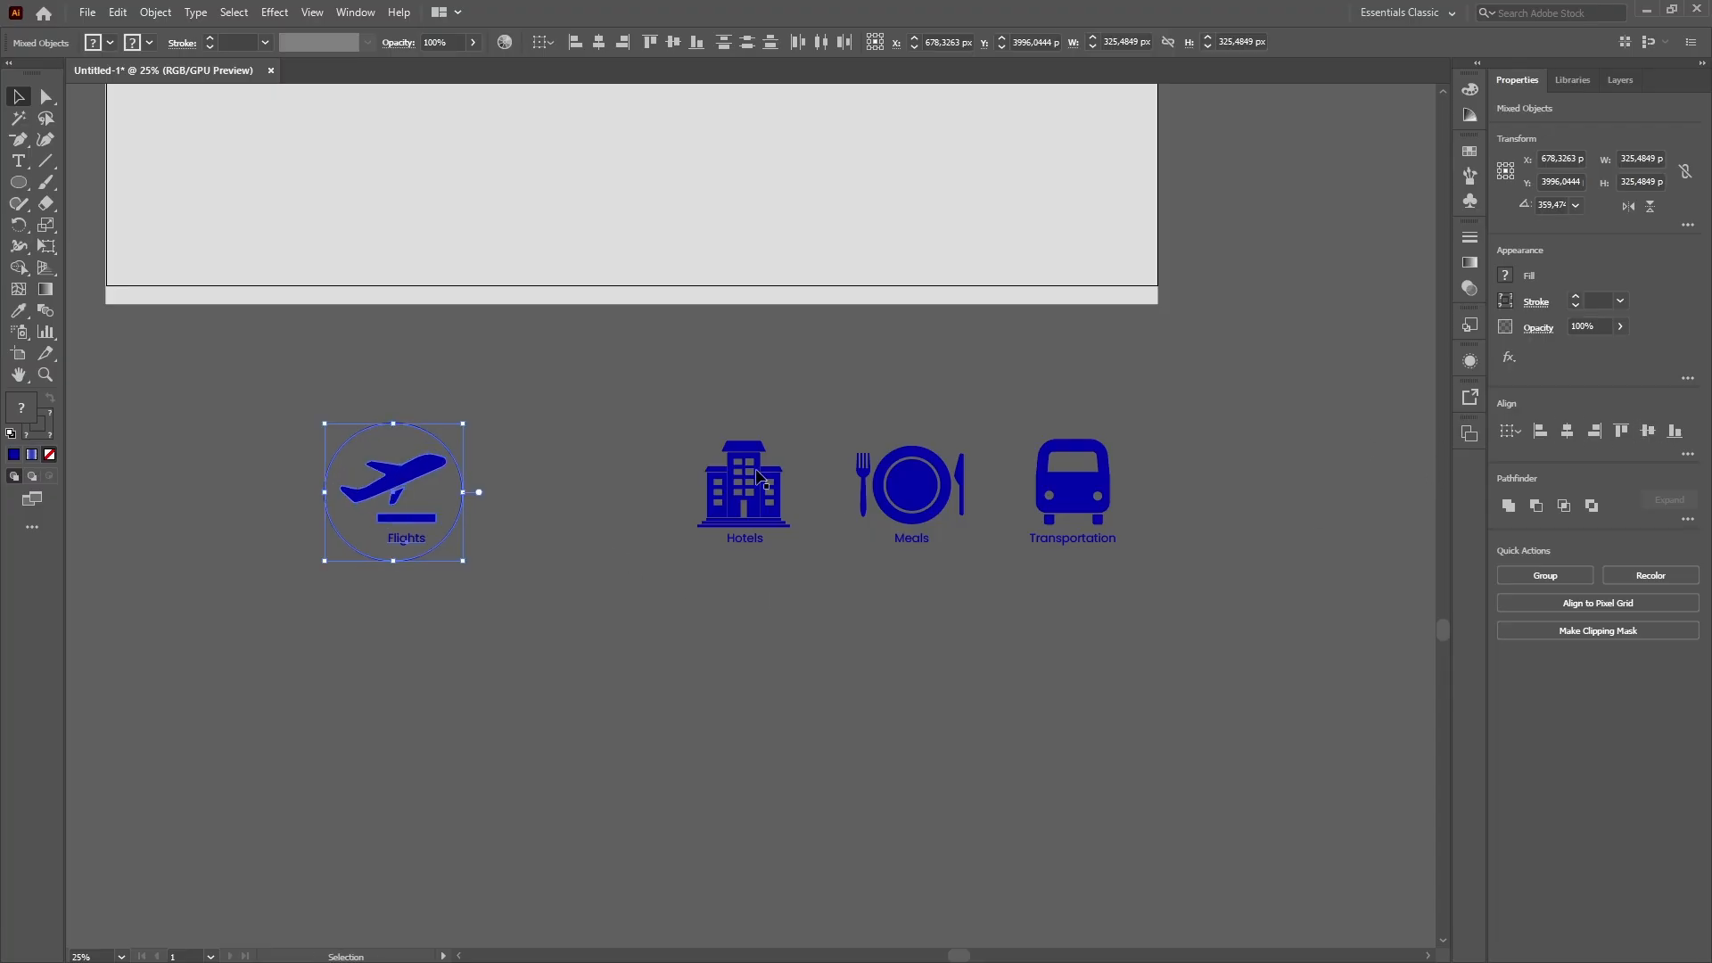
left_click(527, 451)
Duplicate the Flights circle three times at equal spacing to form a row of four outlined circles.
left_click_drag(469, 506, 628, 525)
key("ctrl+d")
key("ctrl+d")
left_click(806, 364)
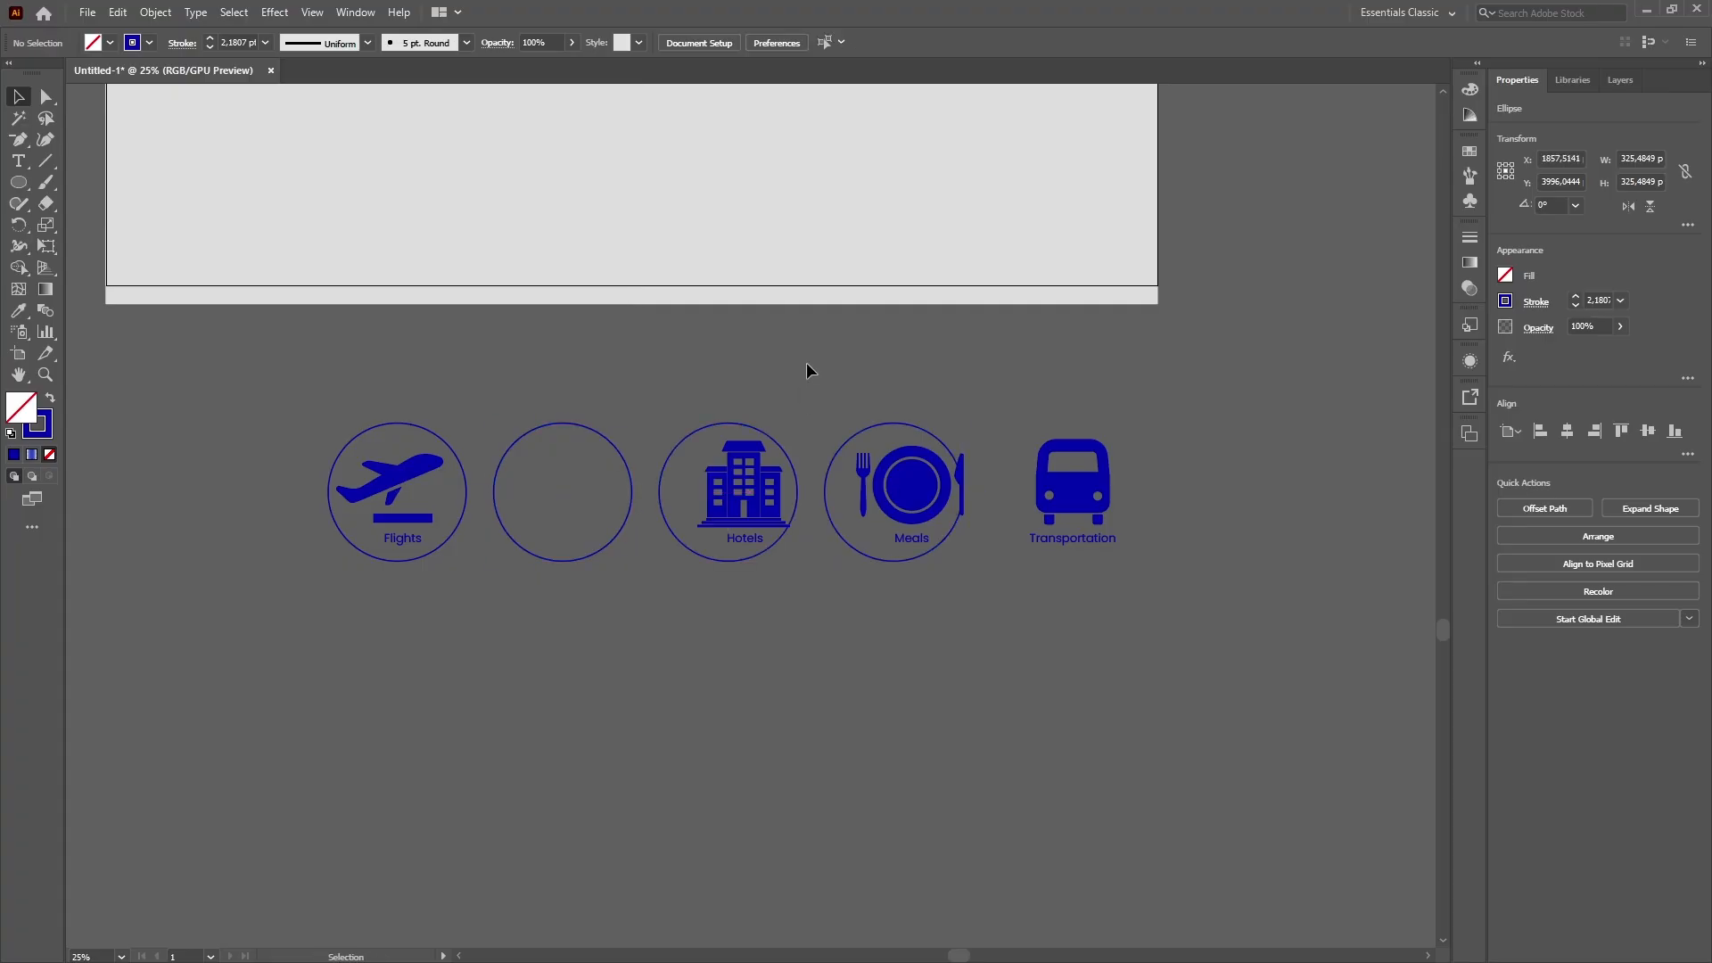
Move the Hotels, Meals and Transportation icons with their labels into the second, third and fourth circles.
left_click_drag(741, 500, 560, 501)
left_click_drag(901, 483, 719, 478)
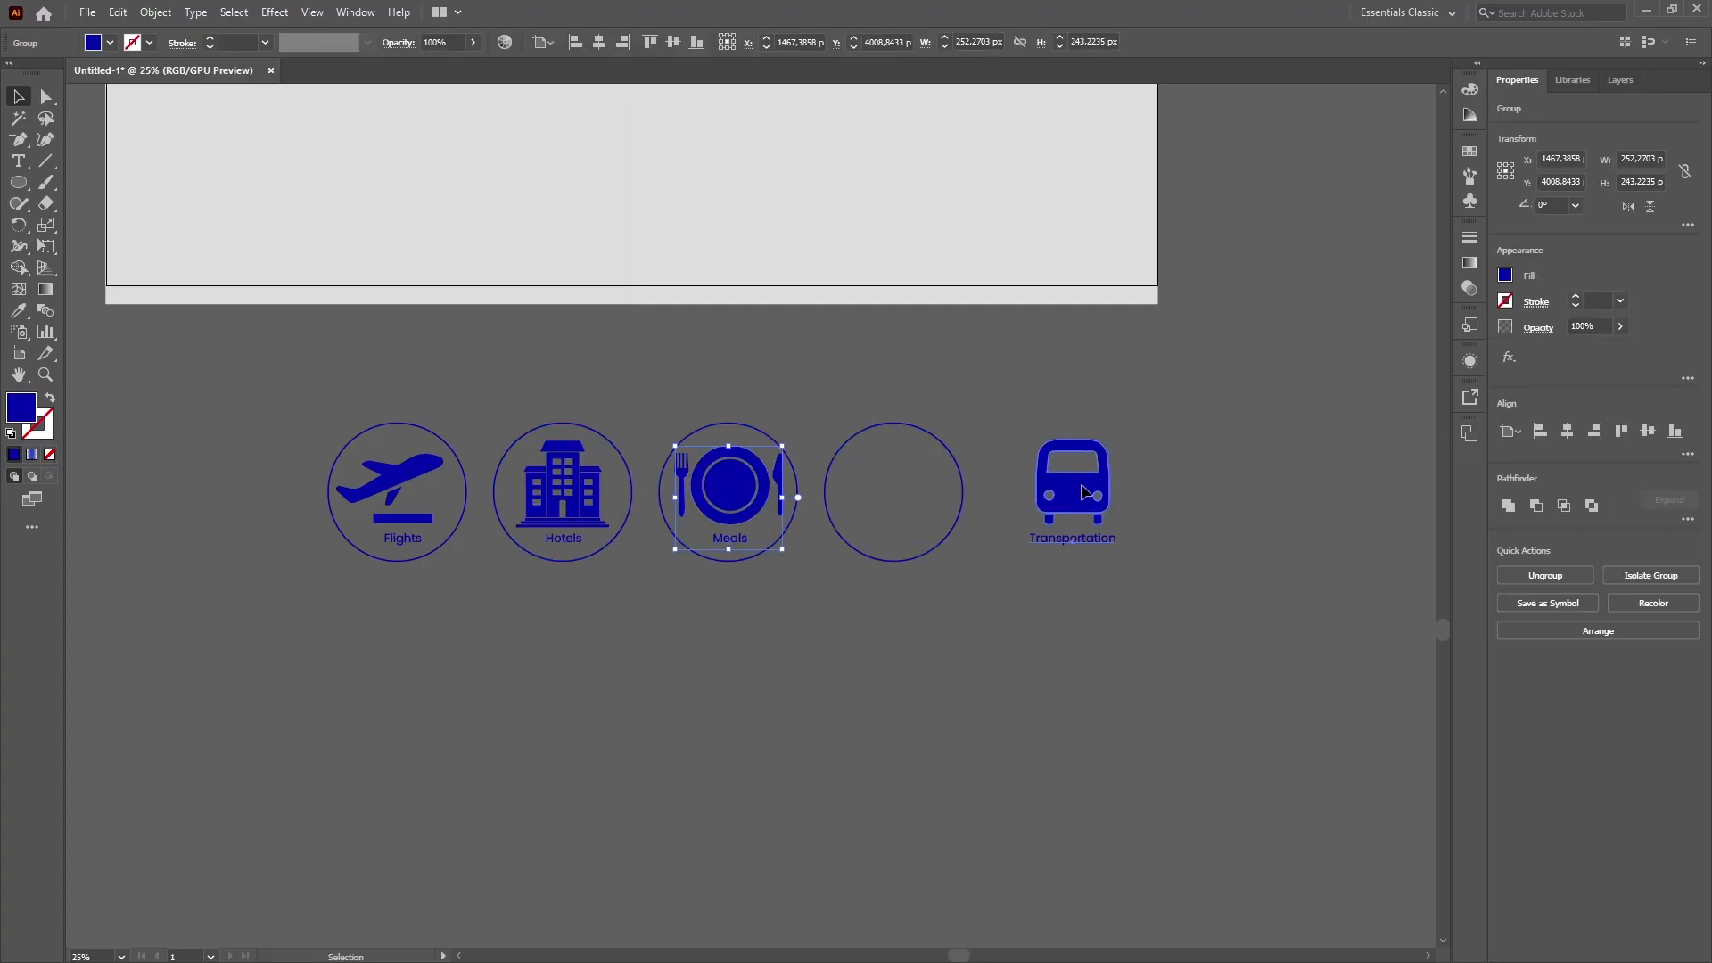
left_click_drag(1073, 486, 893, 486)
left_click(1089, 392)
double_click(763, 461)
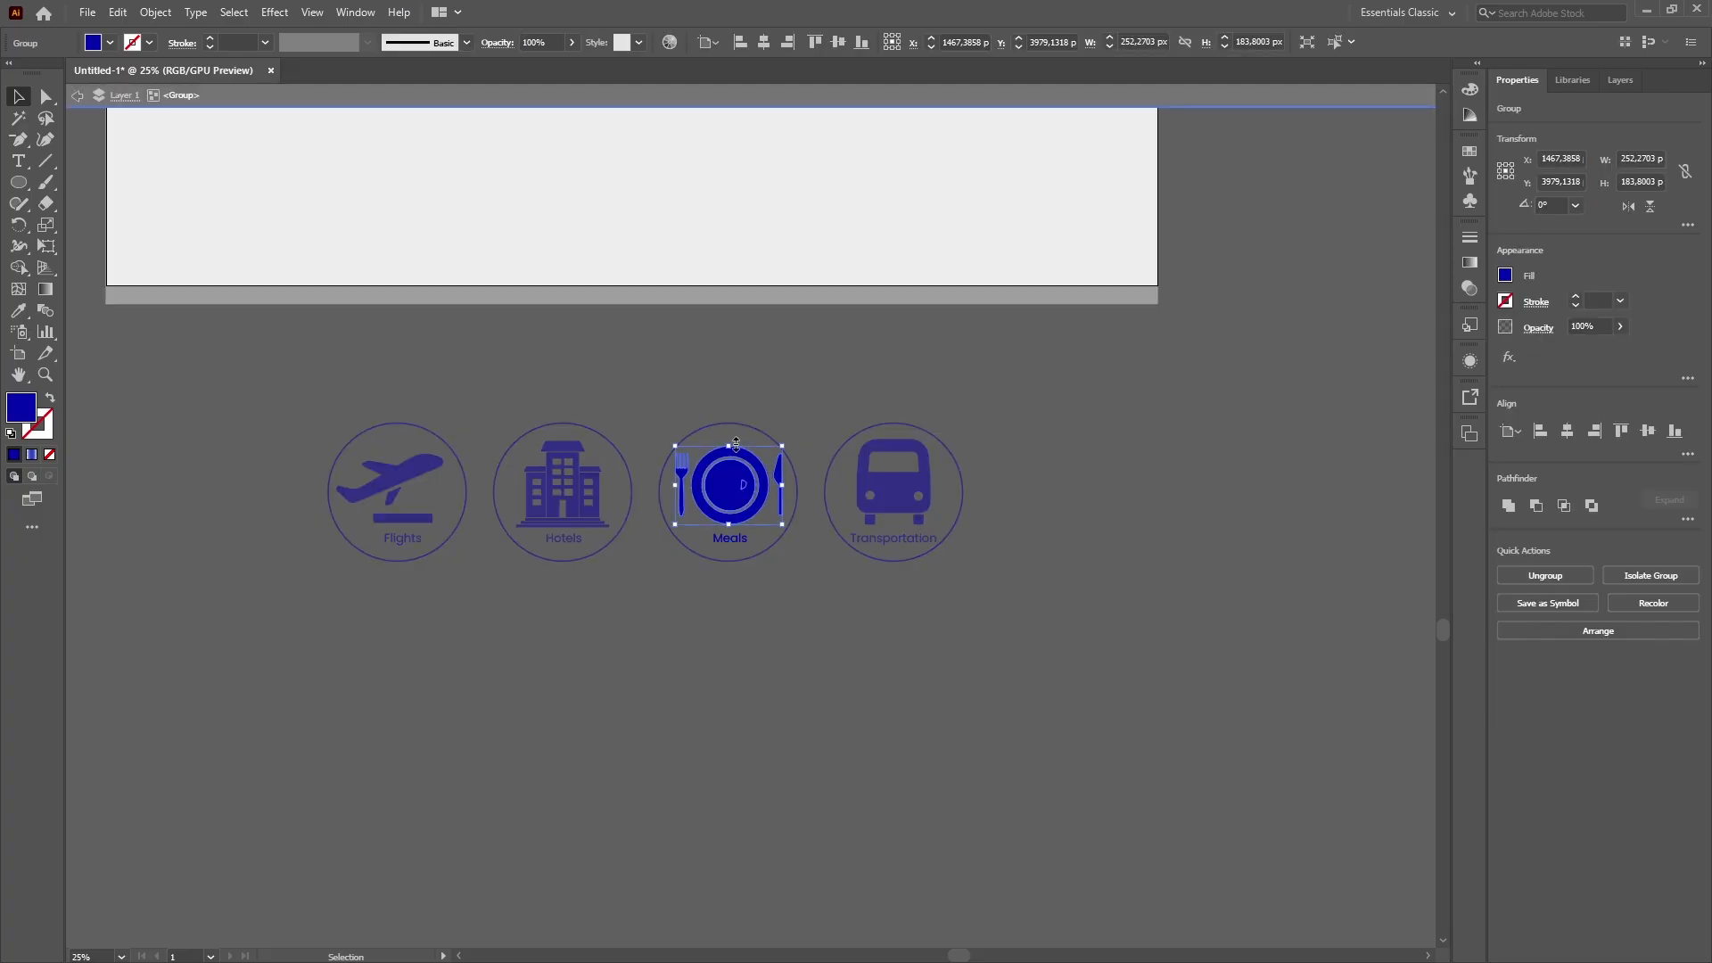
key("ctrl+z")
key("ctrl+z")
left_click(904, 361)
left_click_drag(1090, 494, 898, 501)
left_click(1090, 464)
Scale the Meals icon down to about 235 px wide inside its group, leaving the label unscaled.
scroll(1090, 464, "up", 1)
key("ctrl+plus")
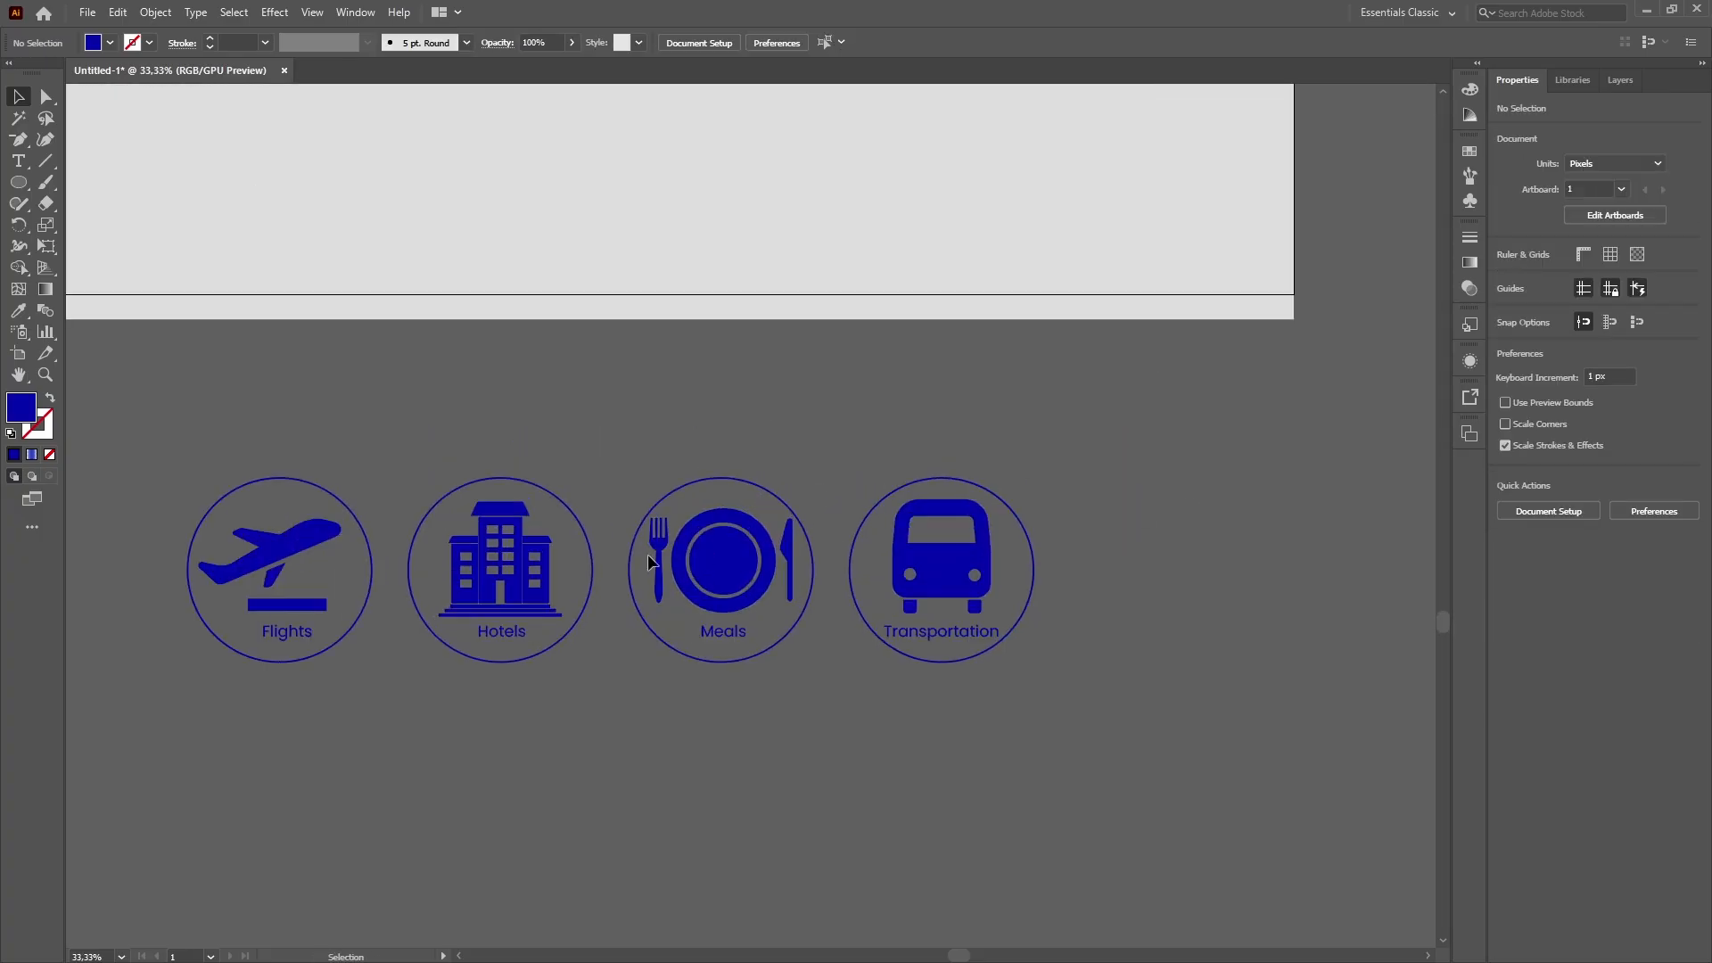
left_click(658, 560)
double_click(735, 561)
left_click(735, 560)
left_click_drag(722, 508, 723, 516)
left_click(768, 505)
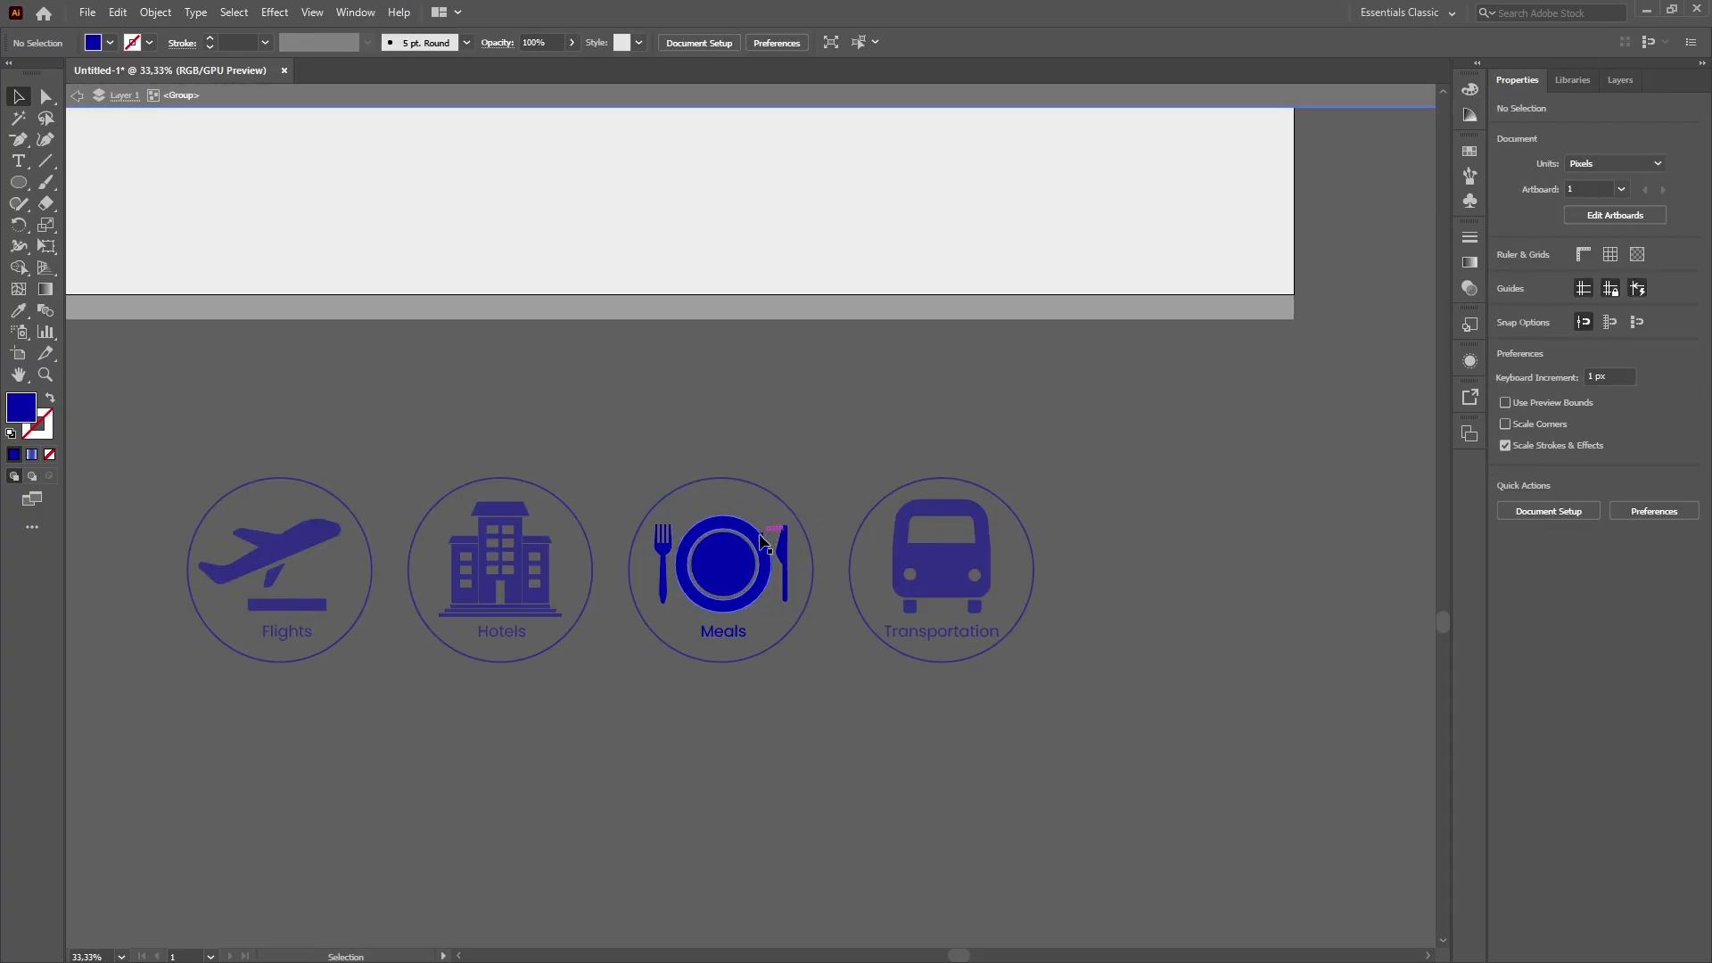
double_click(537, 331)
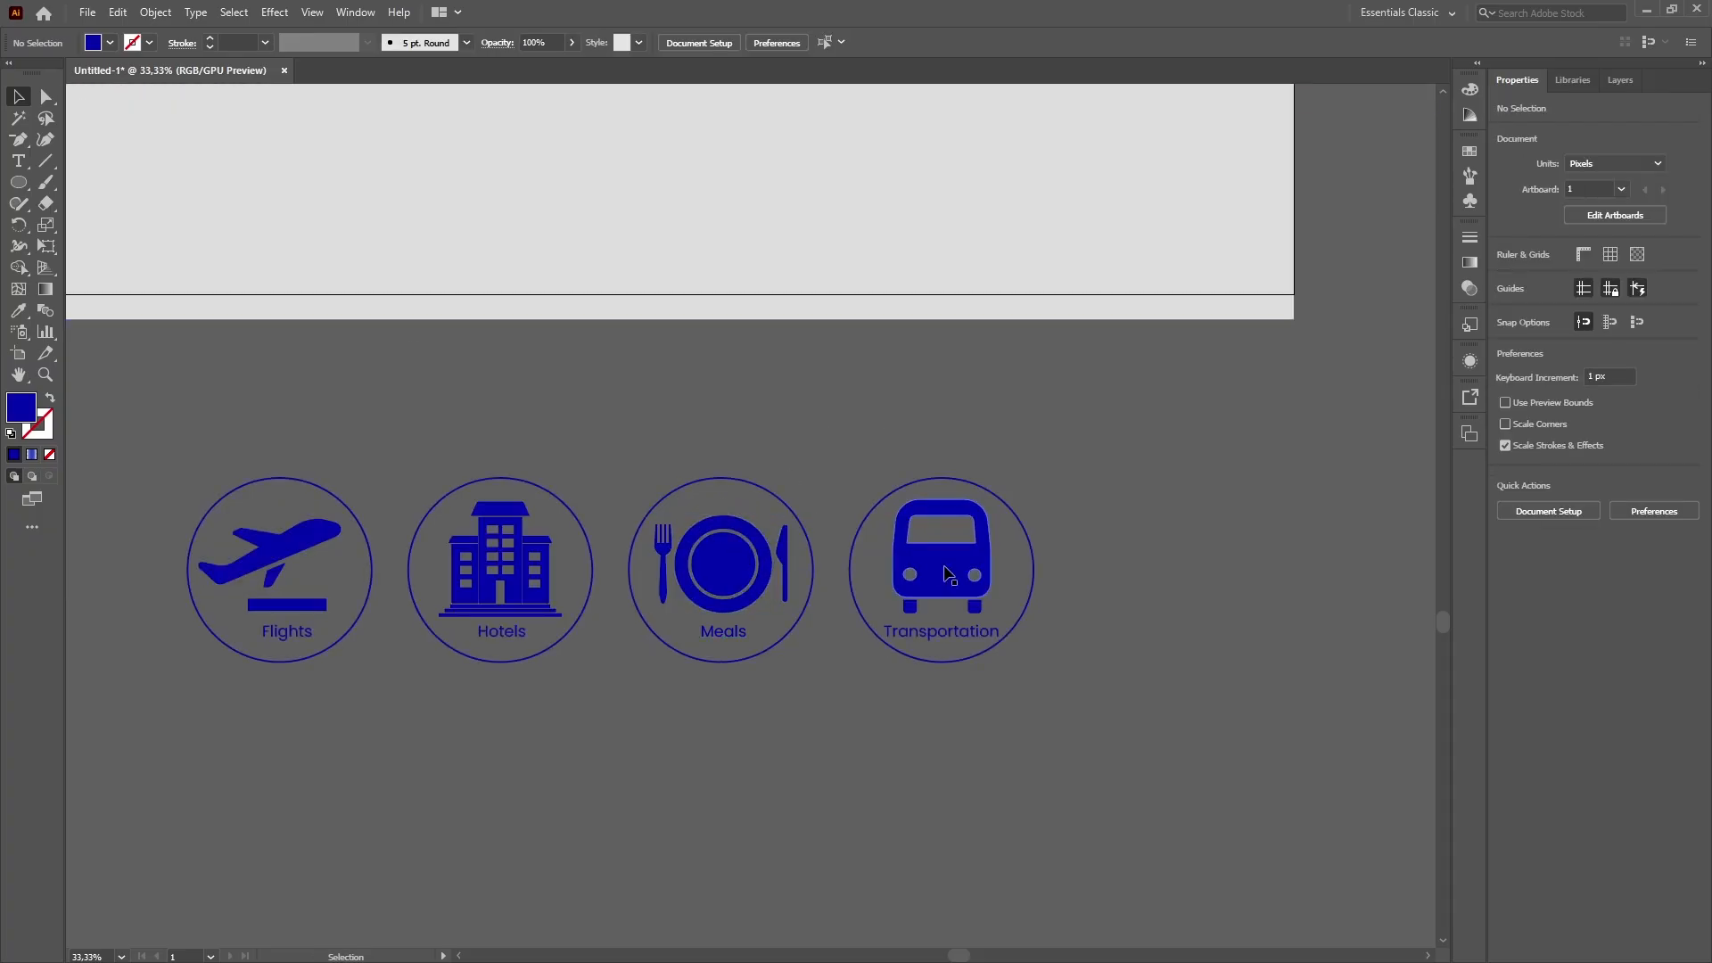
Ungroup the four icon-and-label pairs so that each label is separate from its icon.
scroll(939, 547, "down", 2)
left_click(287, 504)
left_click(470, 524)
left_click(269, 510)
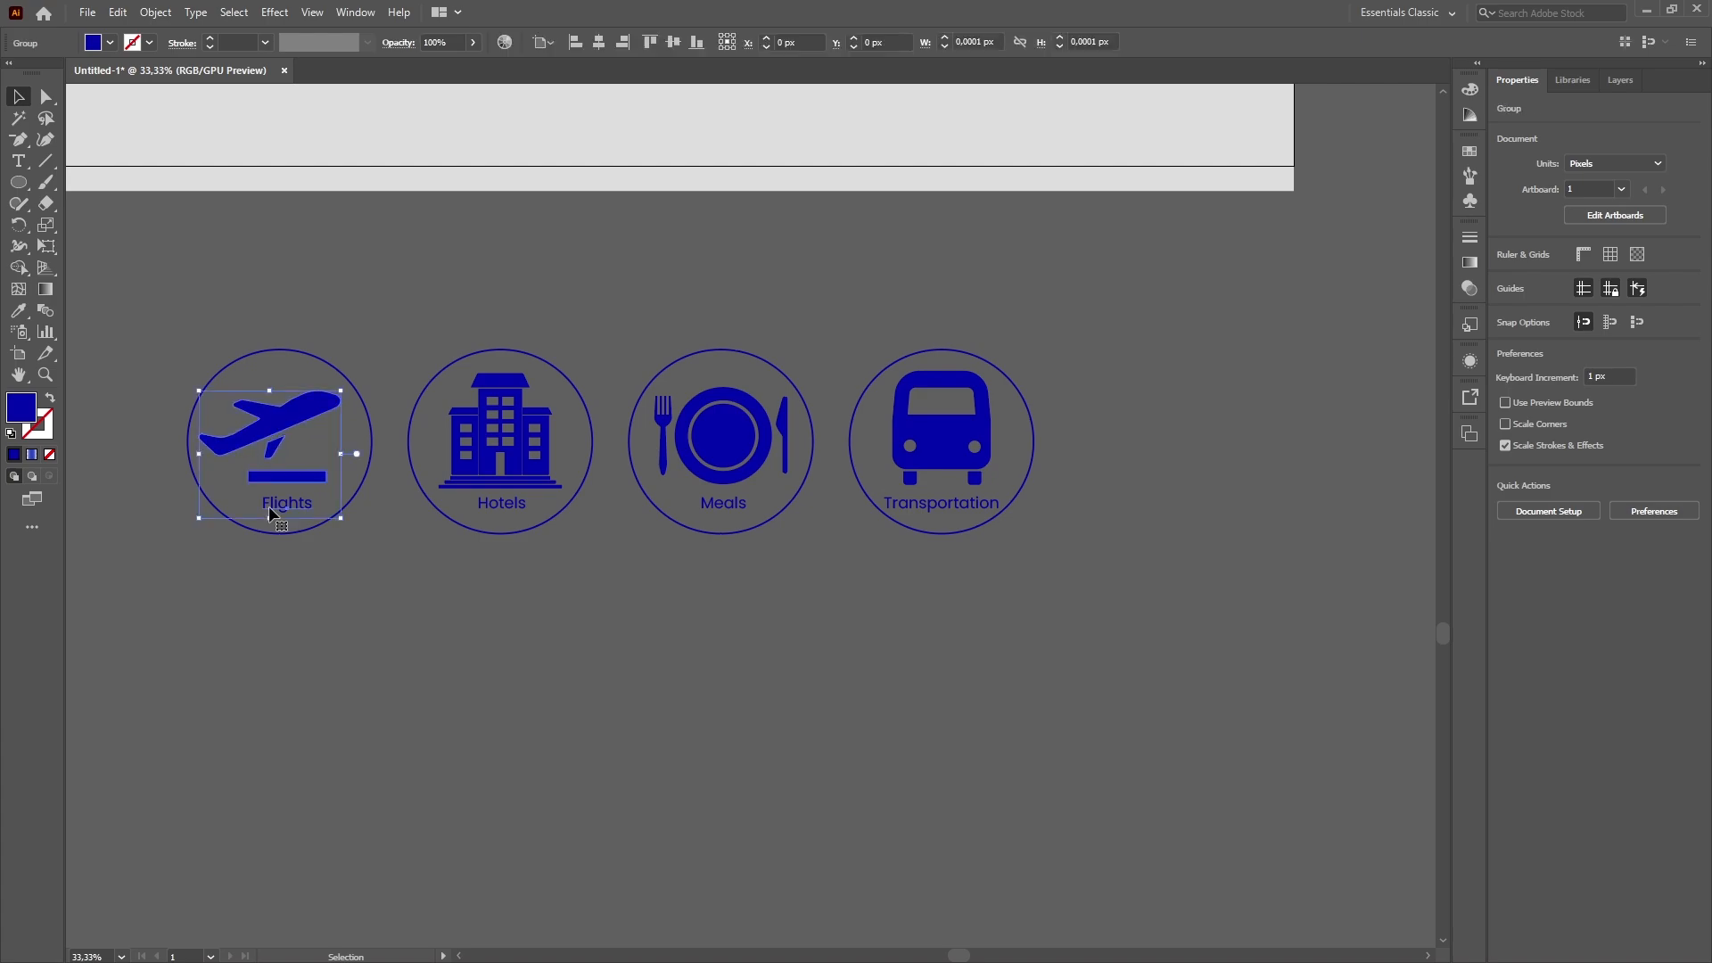
right_click(506, 444)
right_click(713, 441)
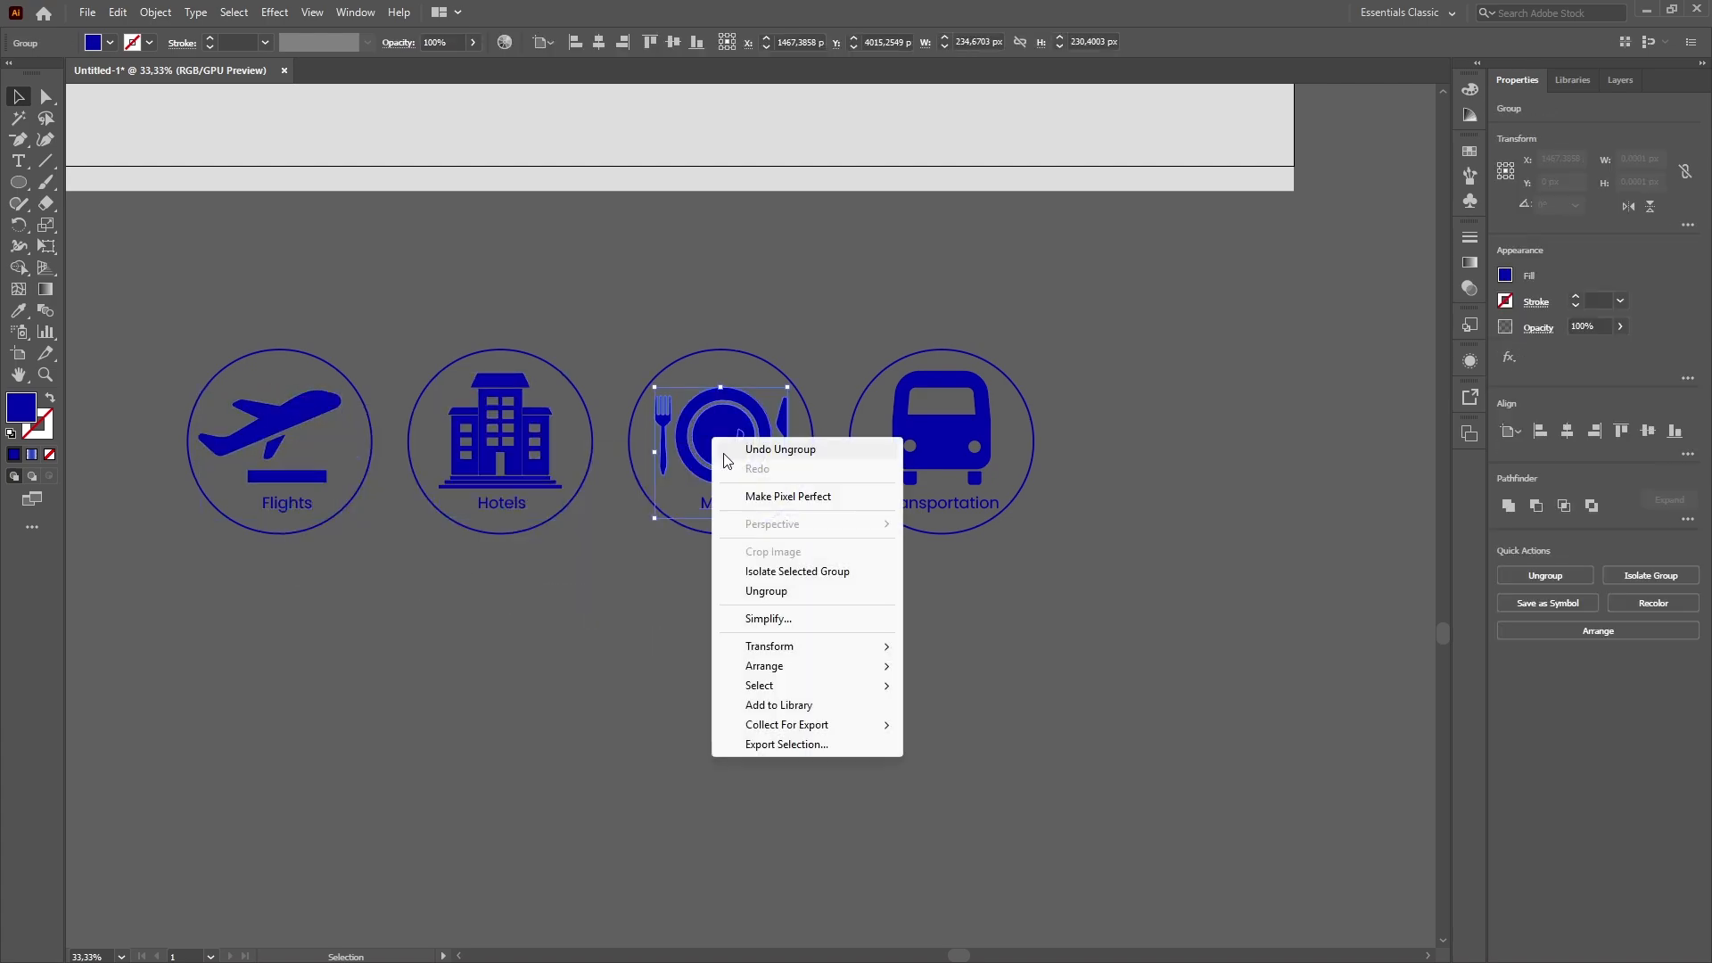
left_click(775, 591)
right_click(947, 423)
left_click(1003, 576)
left_click(100, 123)
Move the Flights, Hotels, Meals and Transportation labels straight down together about 98 px, to below their circles.
left_click(290, 505)
left_click(510, 505, "shift")
left_click(727, 504, "shift")
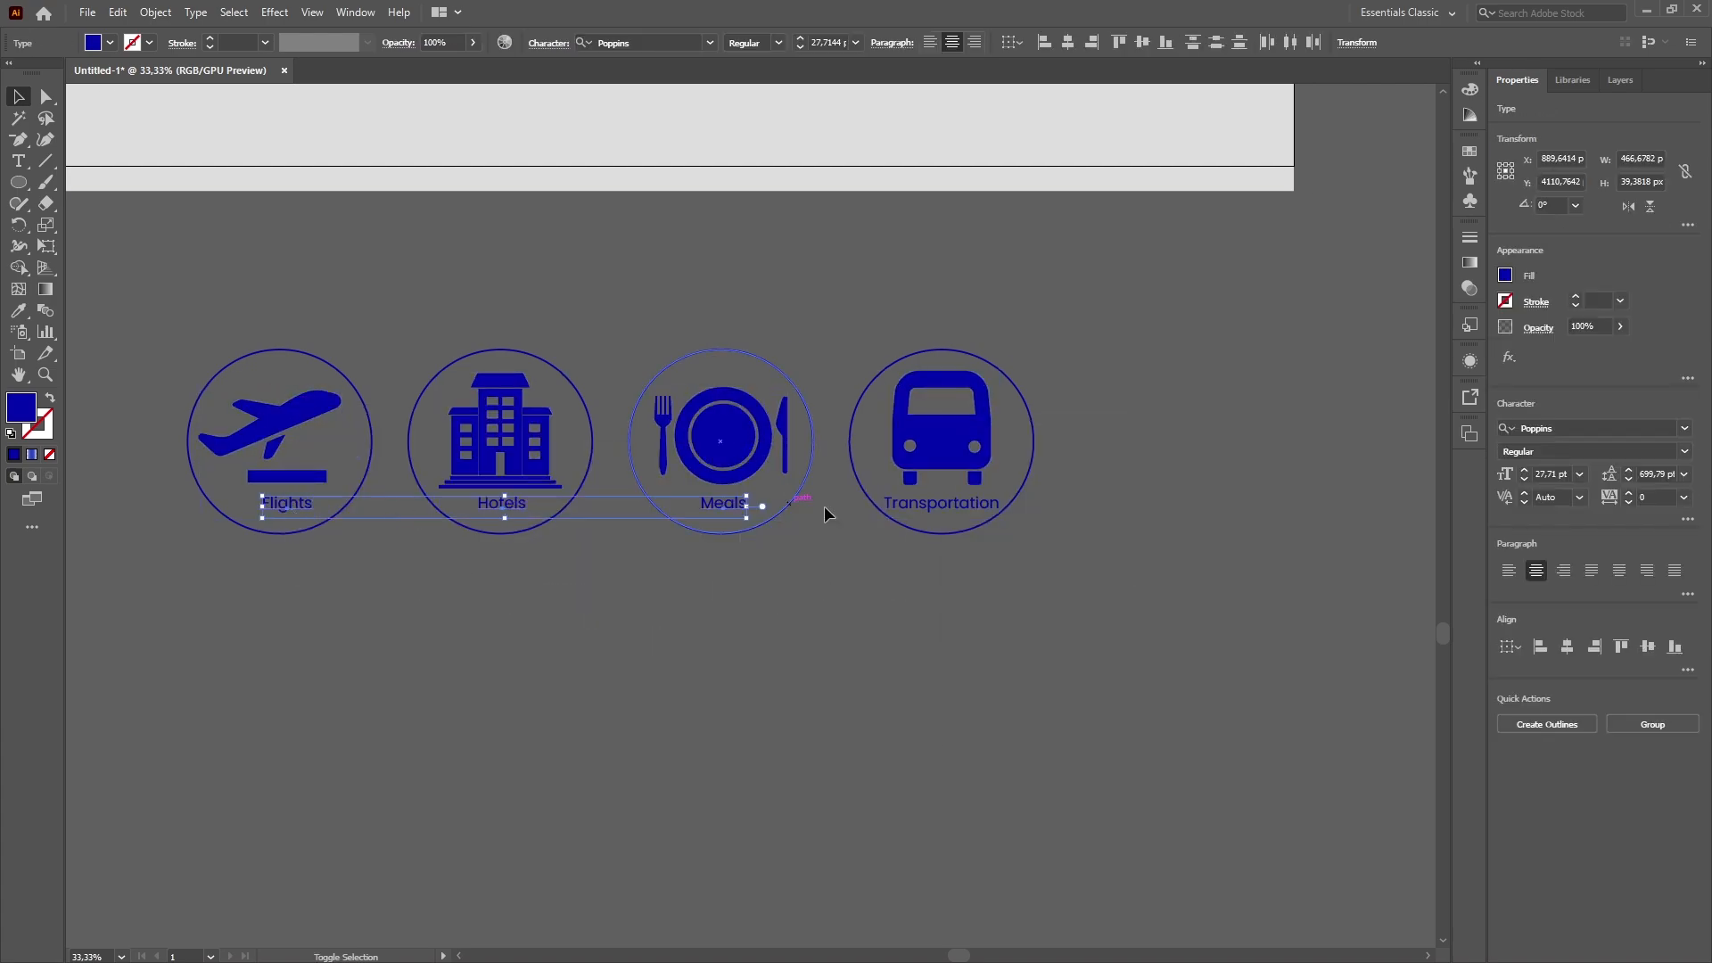
left_click_drag(942, 539, 940, 562)
left_click(1042, 284)
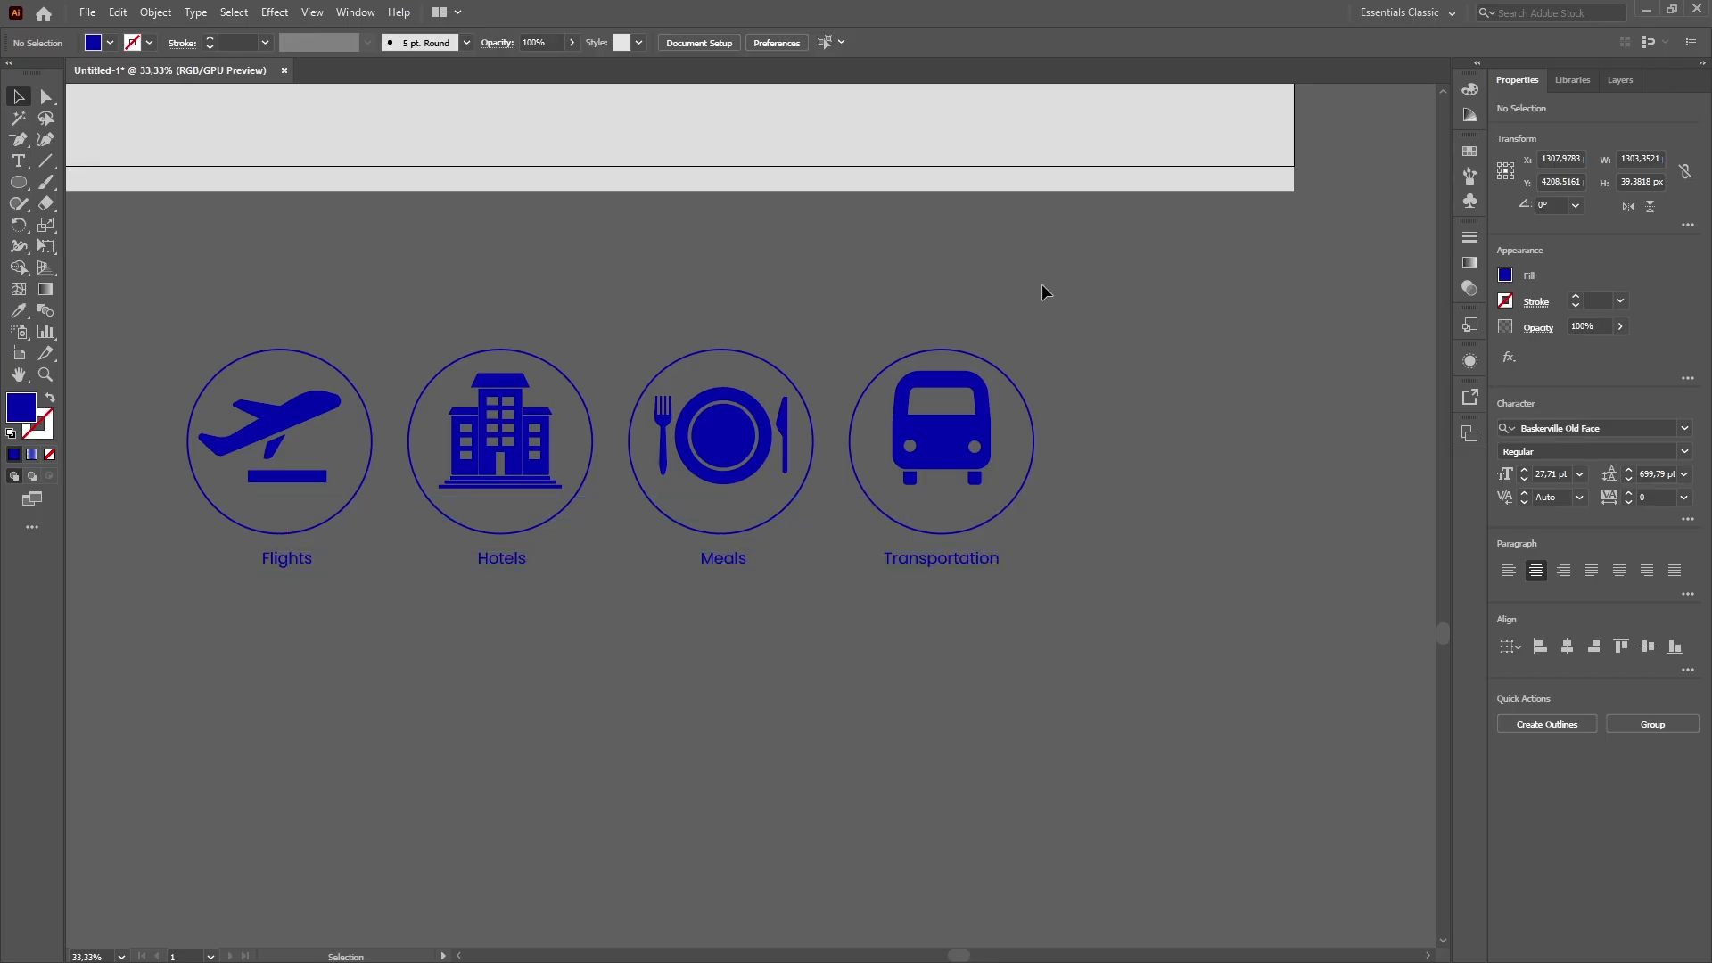
left_click(296, 533, "shift")
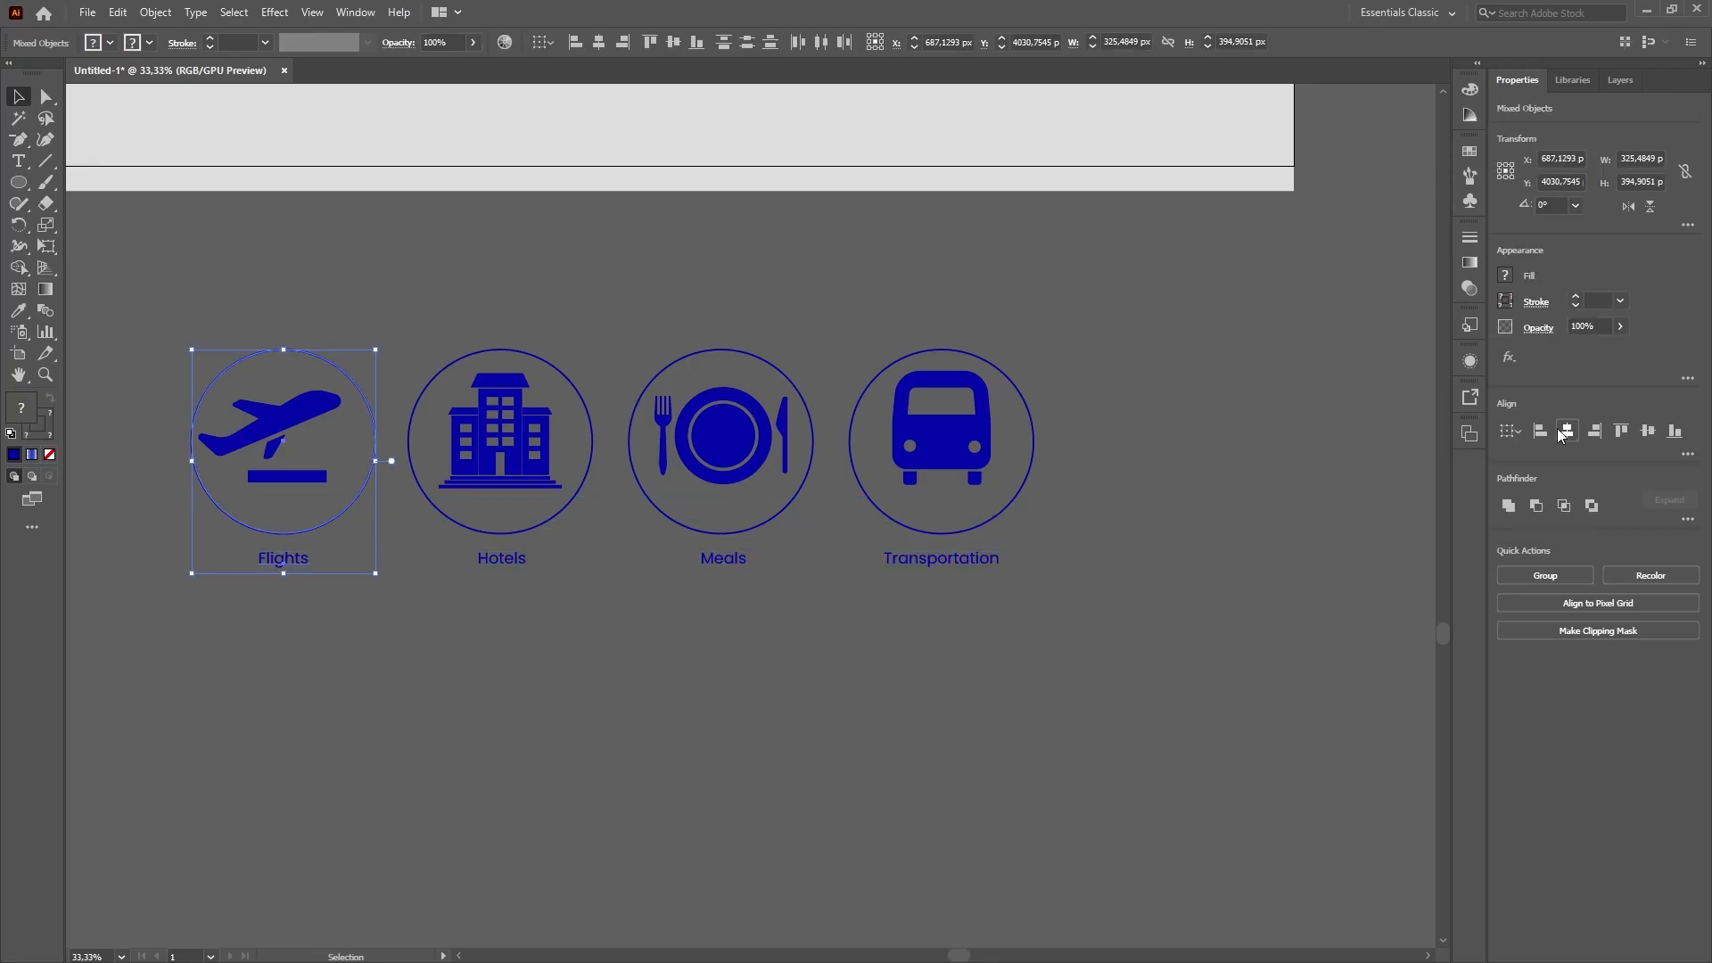
left_click(774, 691)
key("ctrl+z")
left_click(631, 684)
Nudge the Flights icon sideways and the Meals and Transportation icons slightly down to balance them within their circles.
left_click_drag(285, 430, 290, 434)
left_click(472, 287)
scroll(537, 453, "up", 3)
scroll(537, 453, "left", 1)
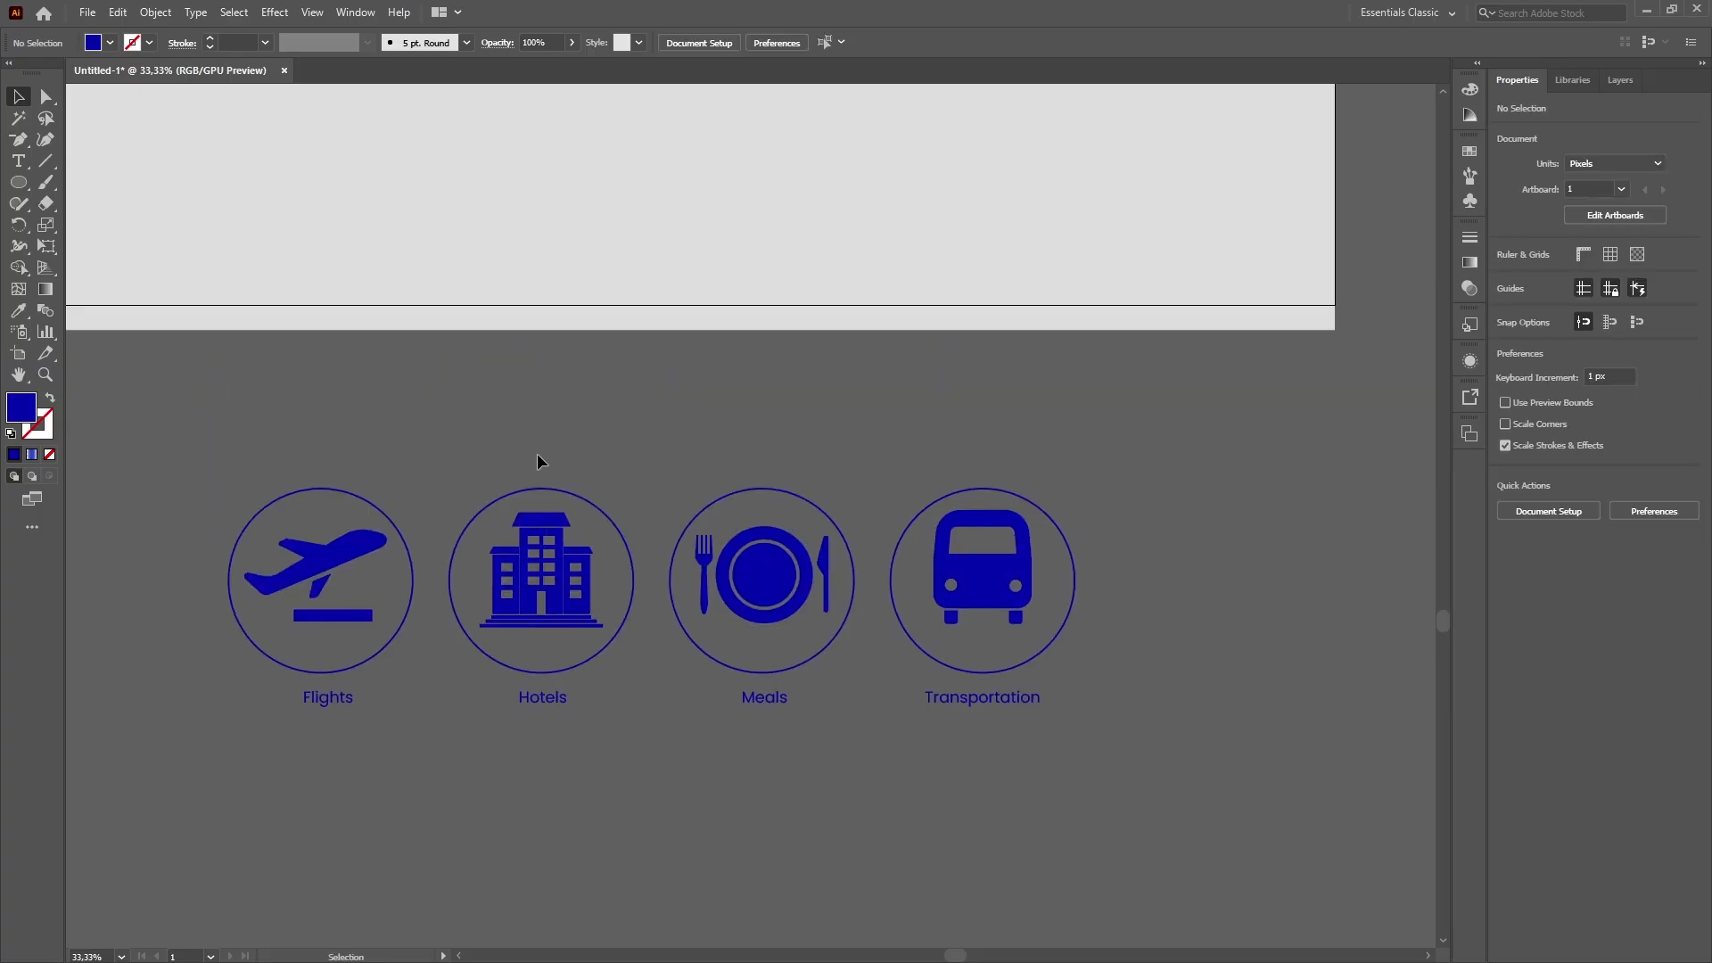
left_click_drag(773, 589, 774, 590)
left_click(872, 589)
left_click_drag(984, 583, 988, 602)
key("ctrl+z")
left_click(1158, 434)
left_click(329, 567)
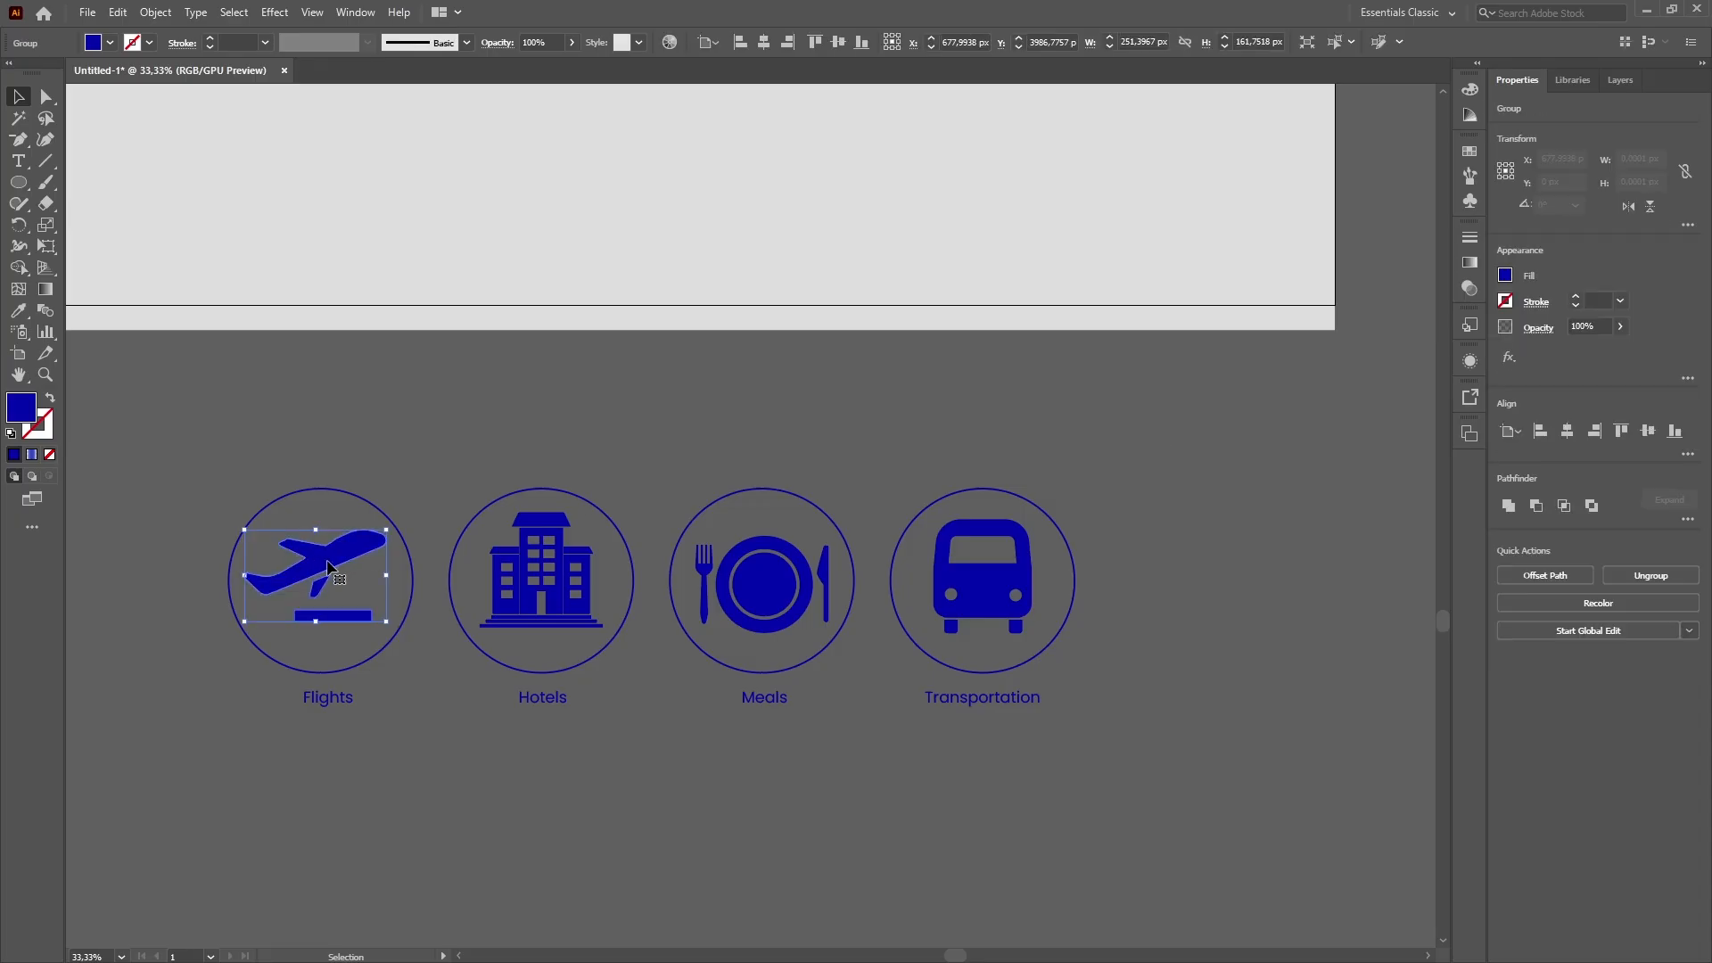
left_click(448, 403)
left_click(565, 592)
left_click(624, 452)
Align the Flights circle with its icon and the Flights label on a common horizontal centre.
left_click_drag(332, 696, 437, 672)
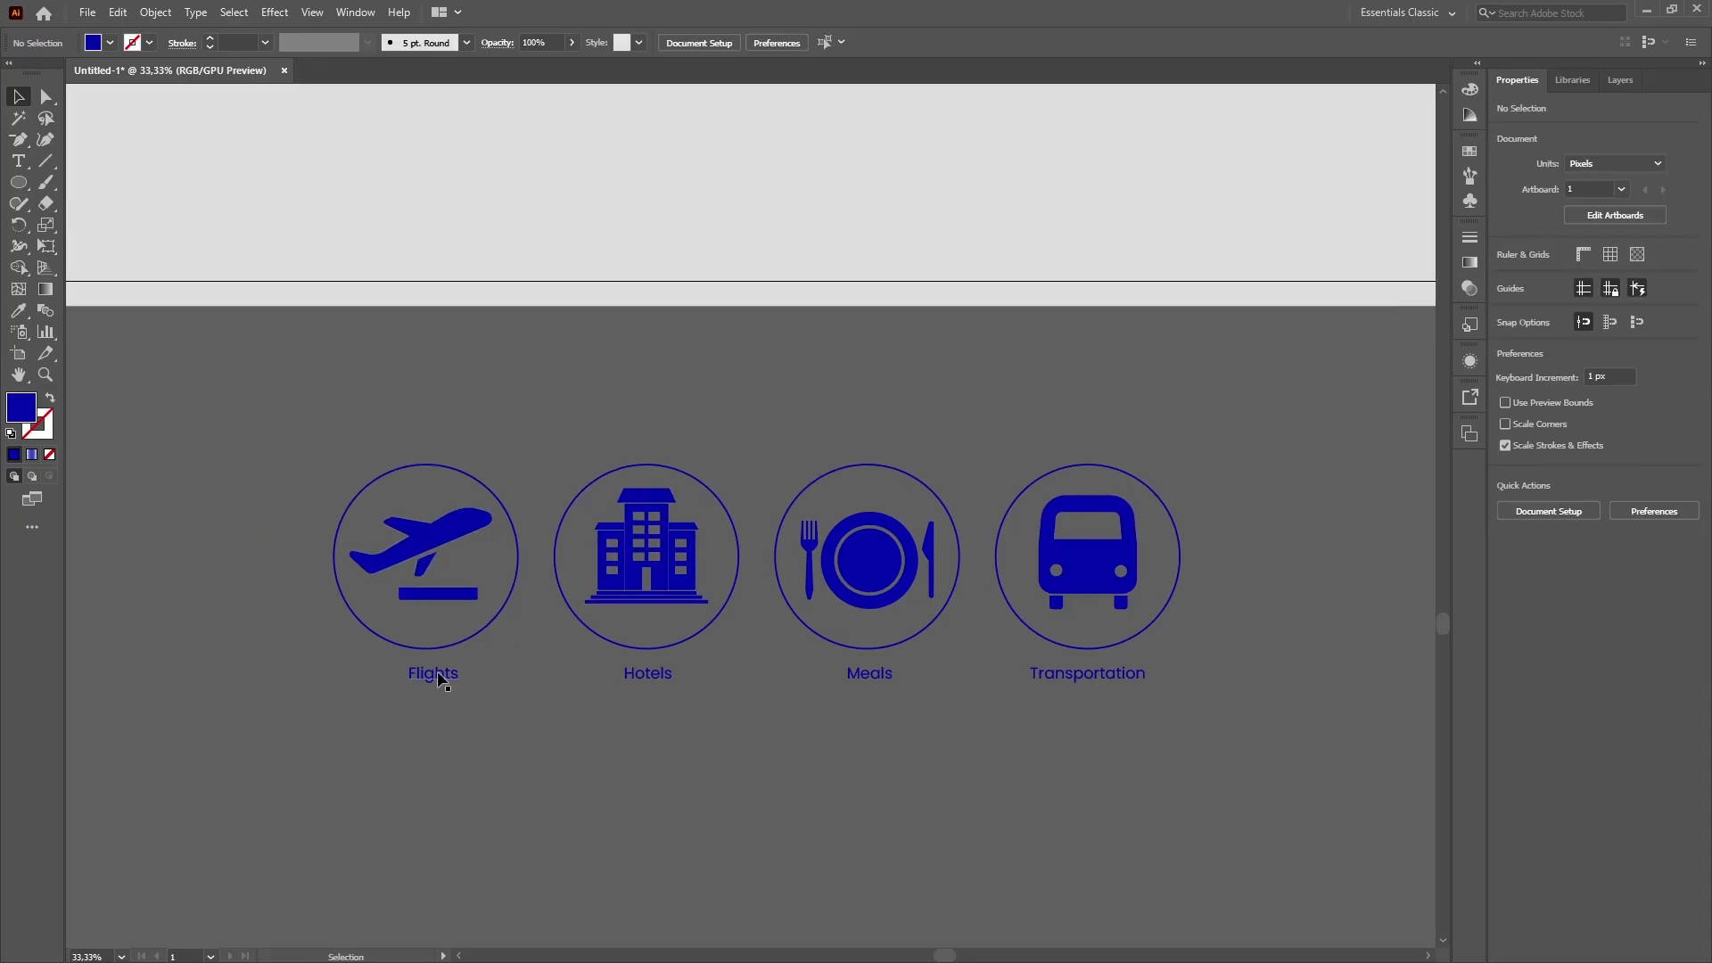
left_click(437, 671)
left_click_drag(503, 618, 416, 533)
left_click(505, 658)
left_click(449, 676)
left_click_drag(503, 624, 428, 544)
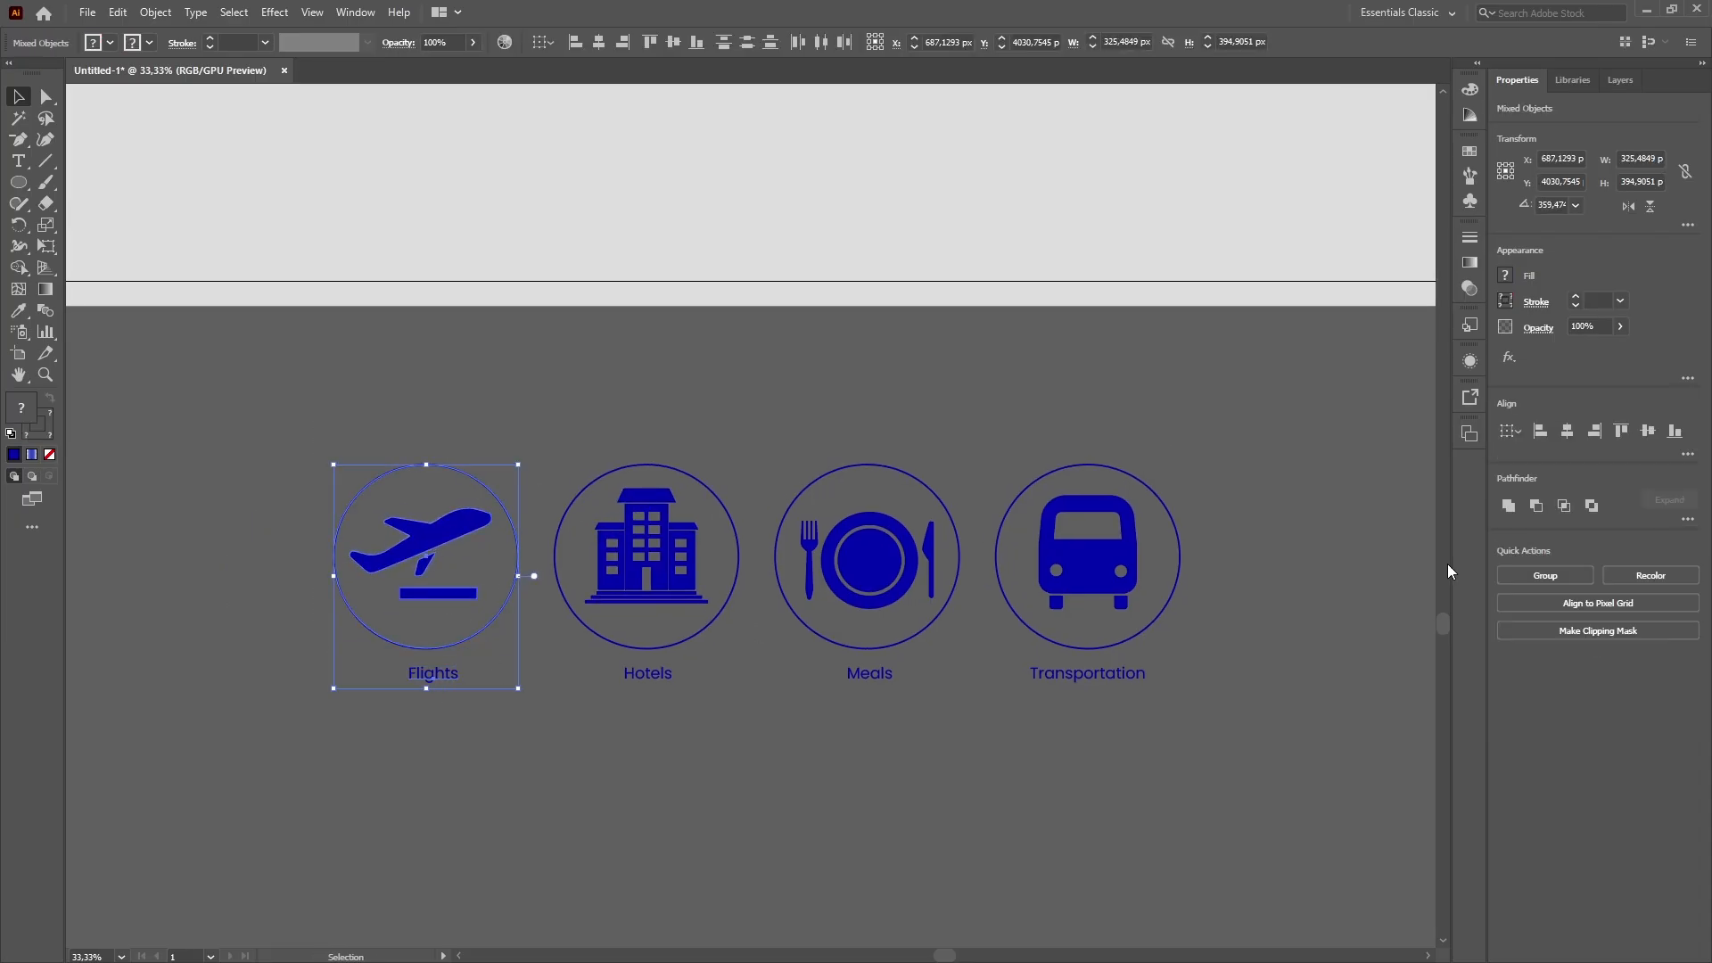
left_click(741, 467)
Group the Hotels icon with its circle and align the pair with the Hotels label on their horizontal centres.
left_click(649, 674)
left_click_drag(756, 389, 687, 576)
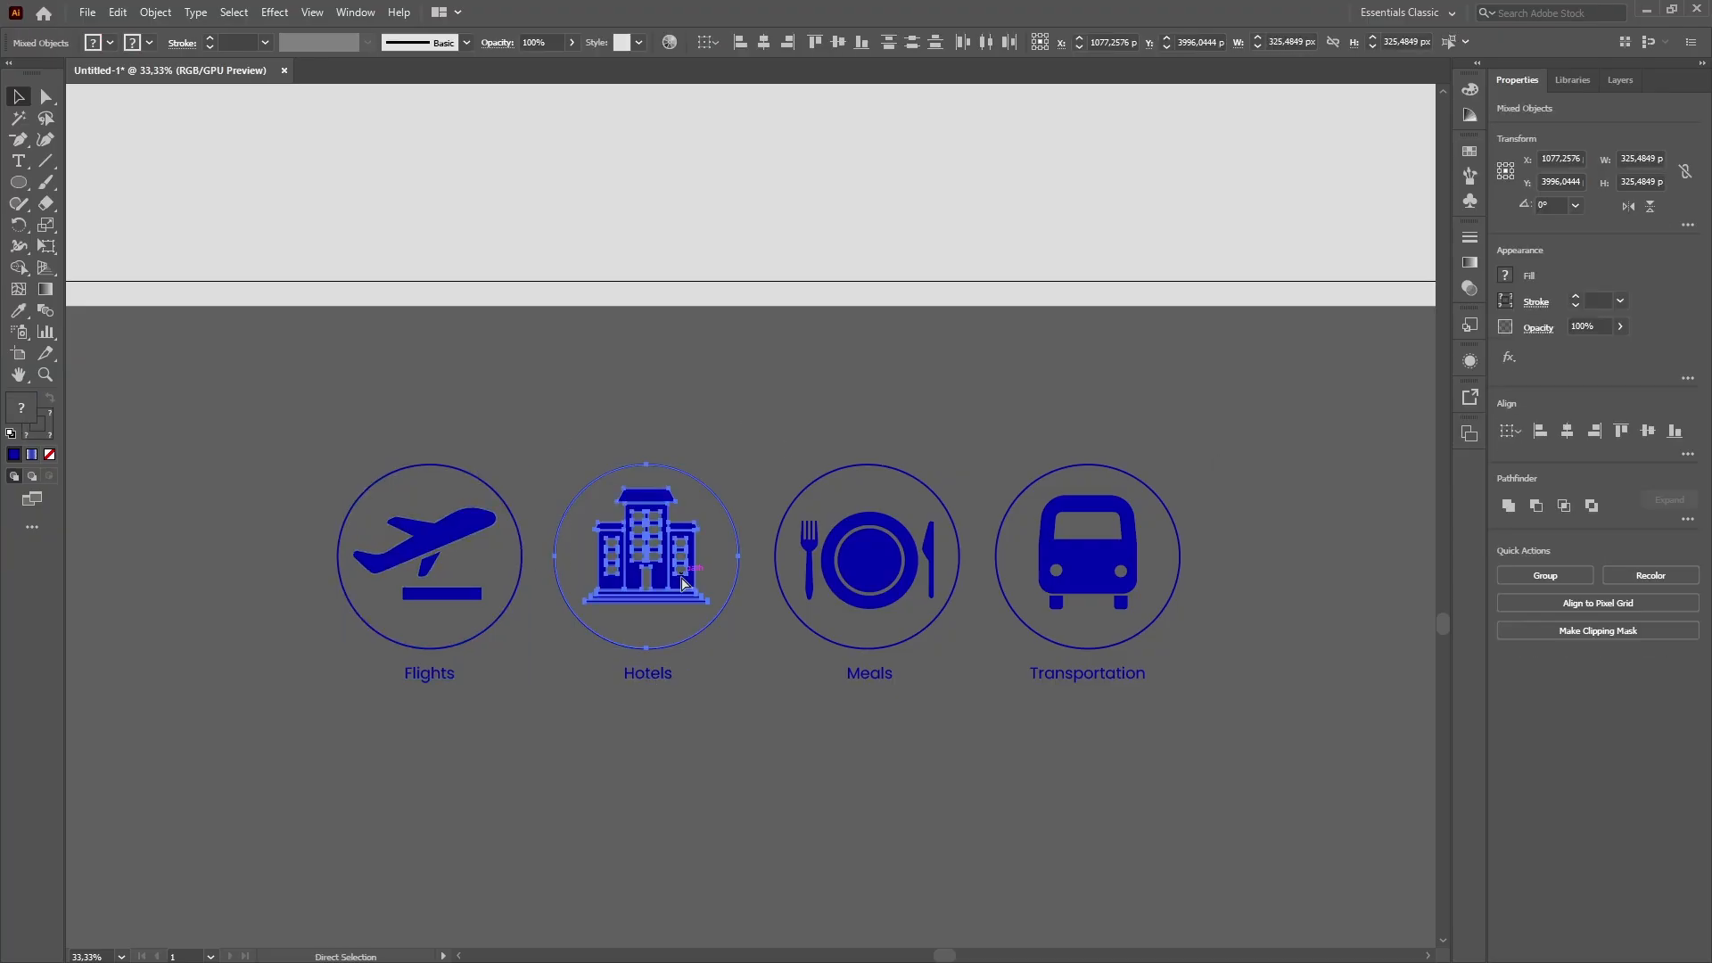
key("ctrl+g")
left_click(745, 472)
left_click(661, 581)
left_click(962, 431)
Align the Meals icon, its circle and its label on a common horizontal centre.
left_click_drag(864, 547, 656, 577)
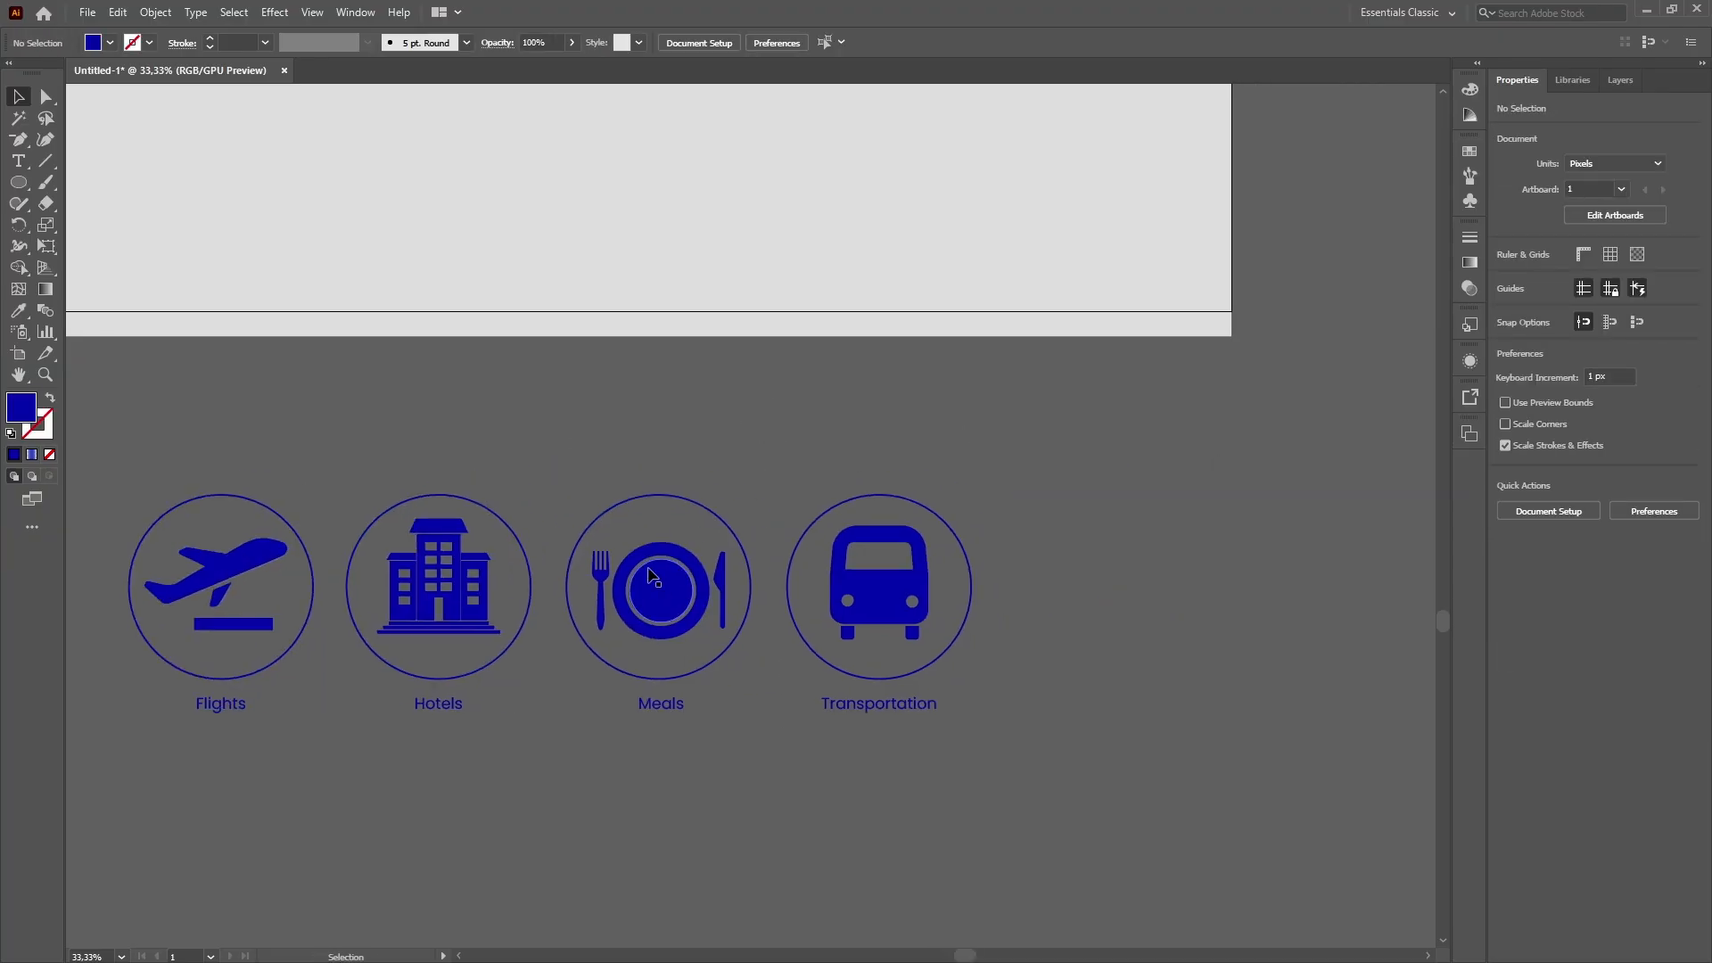
left_click(660, 575)
left_click(696, 503, "shift")
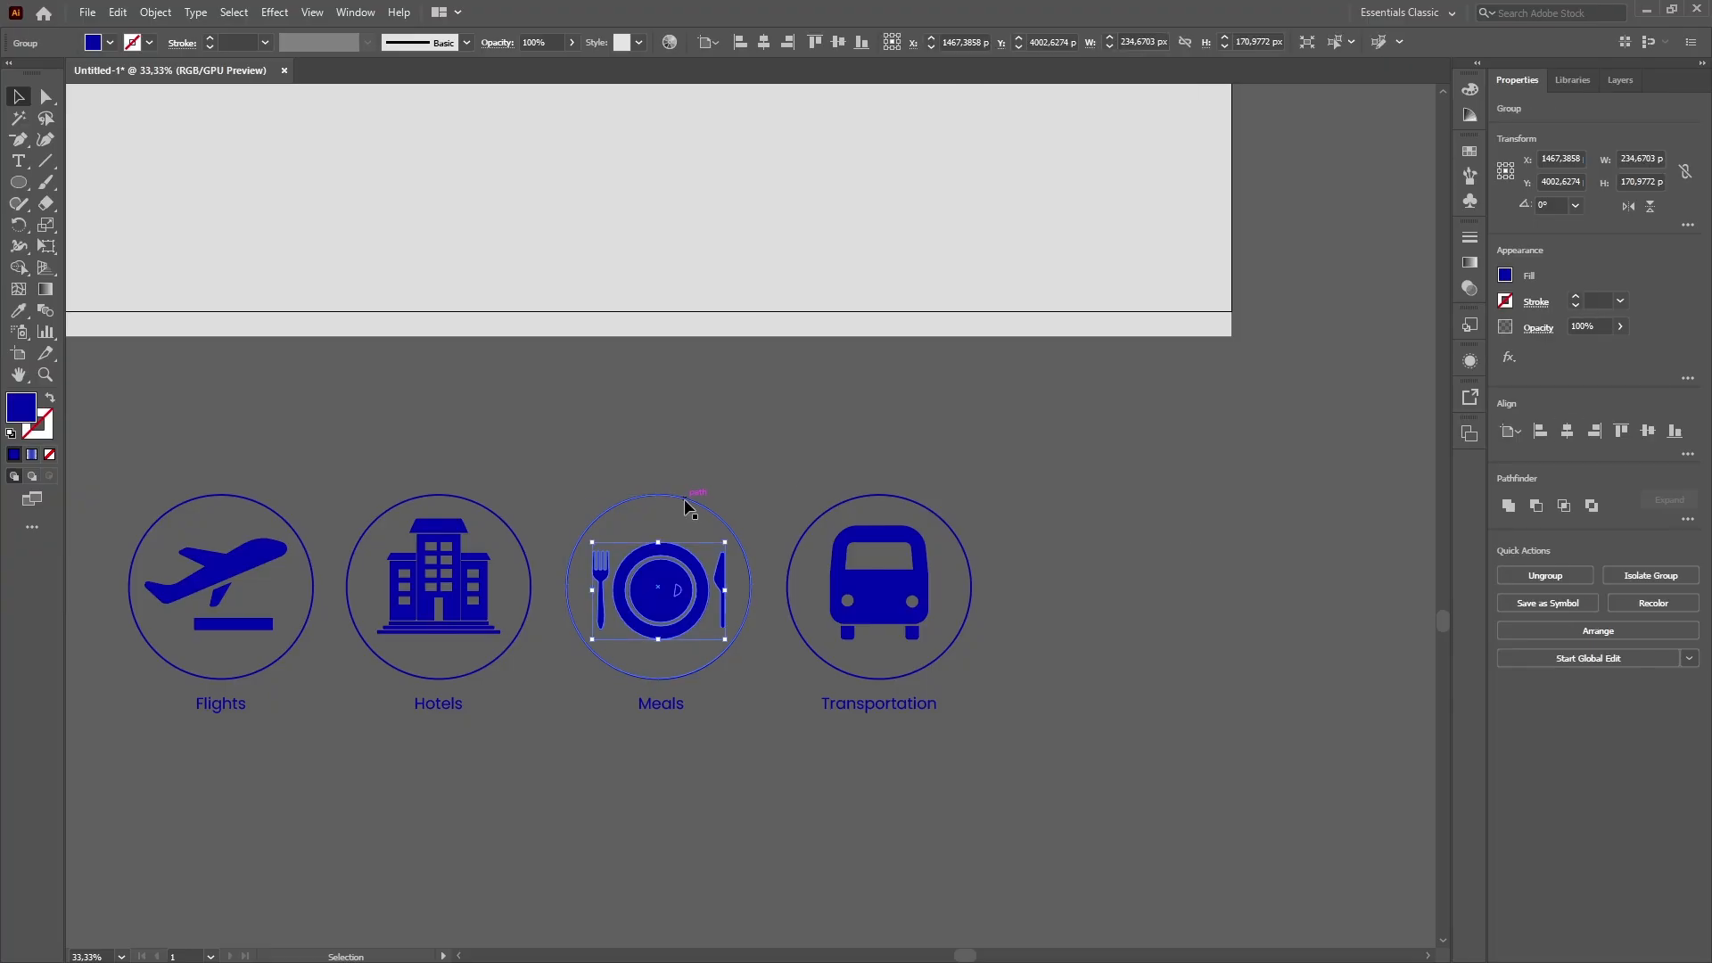
left_click(658, 704, "shift")
left_click(1567, 431)
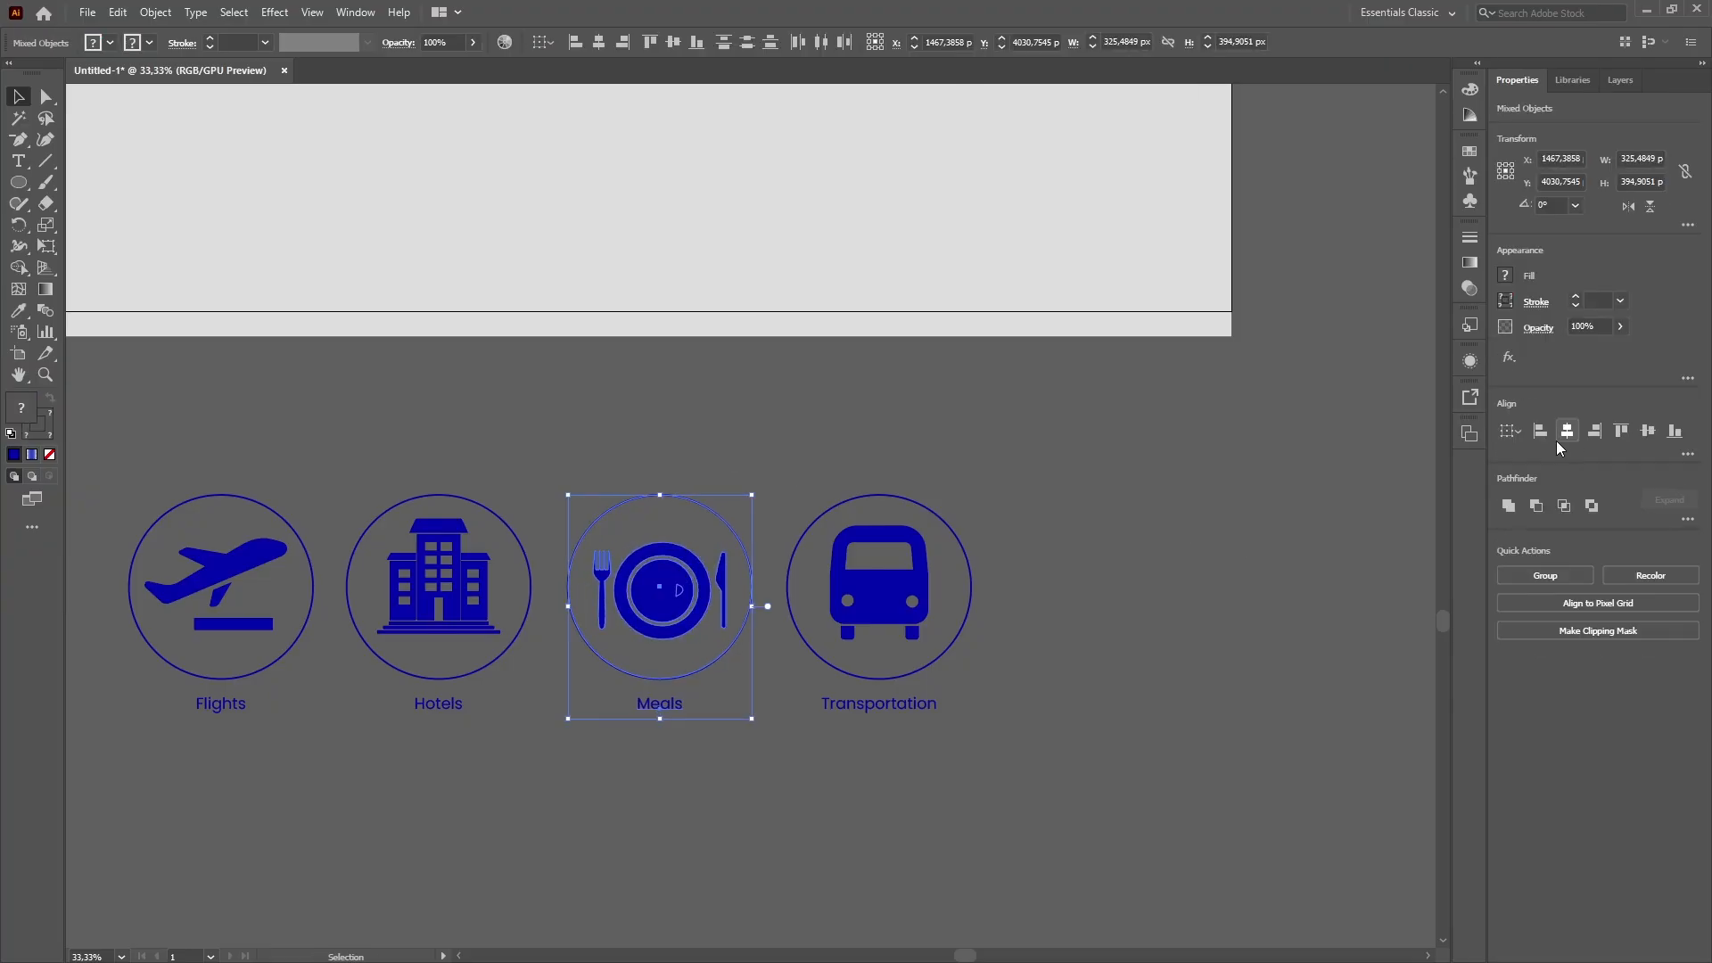
Group the Transportation icon with its circle and align the pair with the Transportation label on their horizontal centres.
left_click(942, 446)
left_click(882, 593)
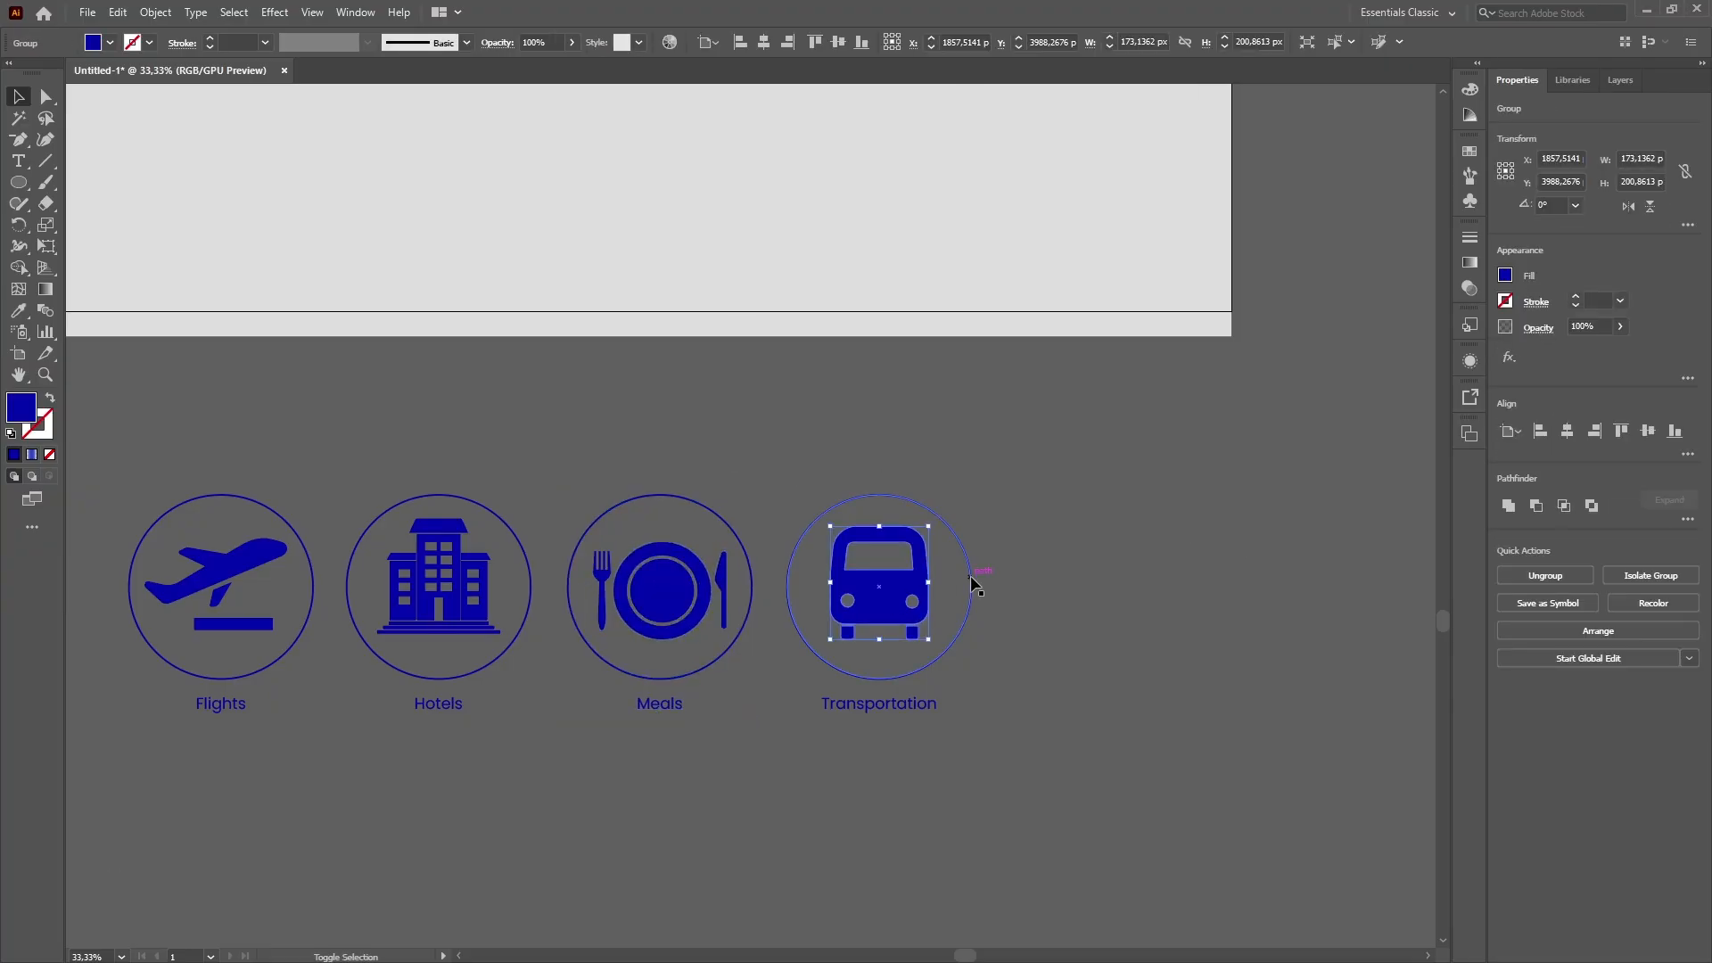
left_click(971, 579, "shift")
left_click(1567, 434)
left_click(990, 463)
left_click(865, 578)
left_click(879, 496, "shift")
left_click(872, 704, "shift")
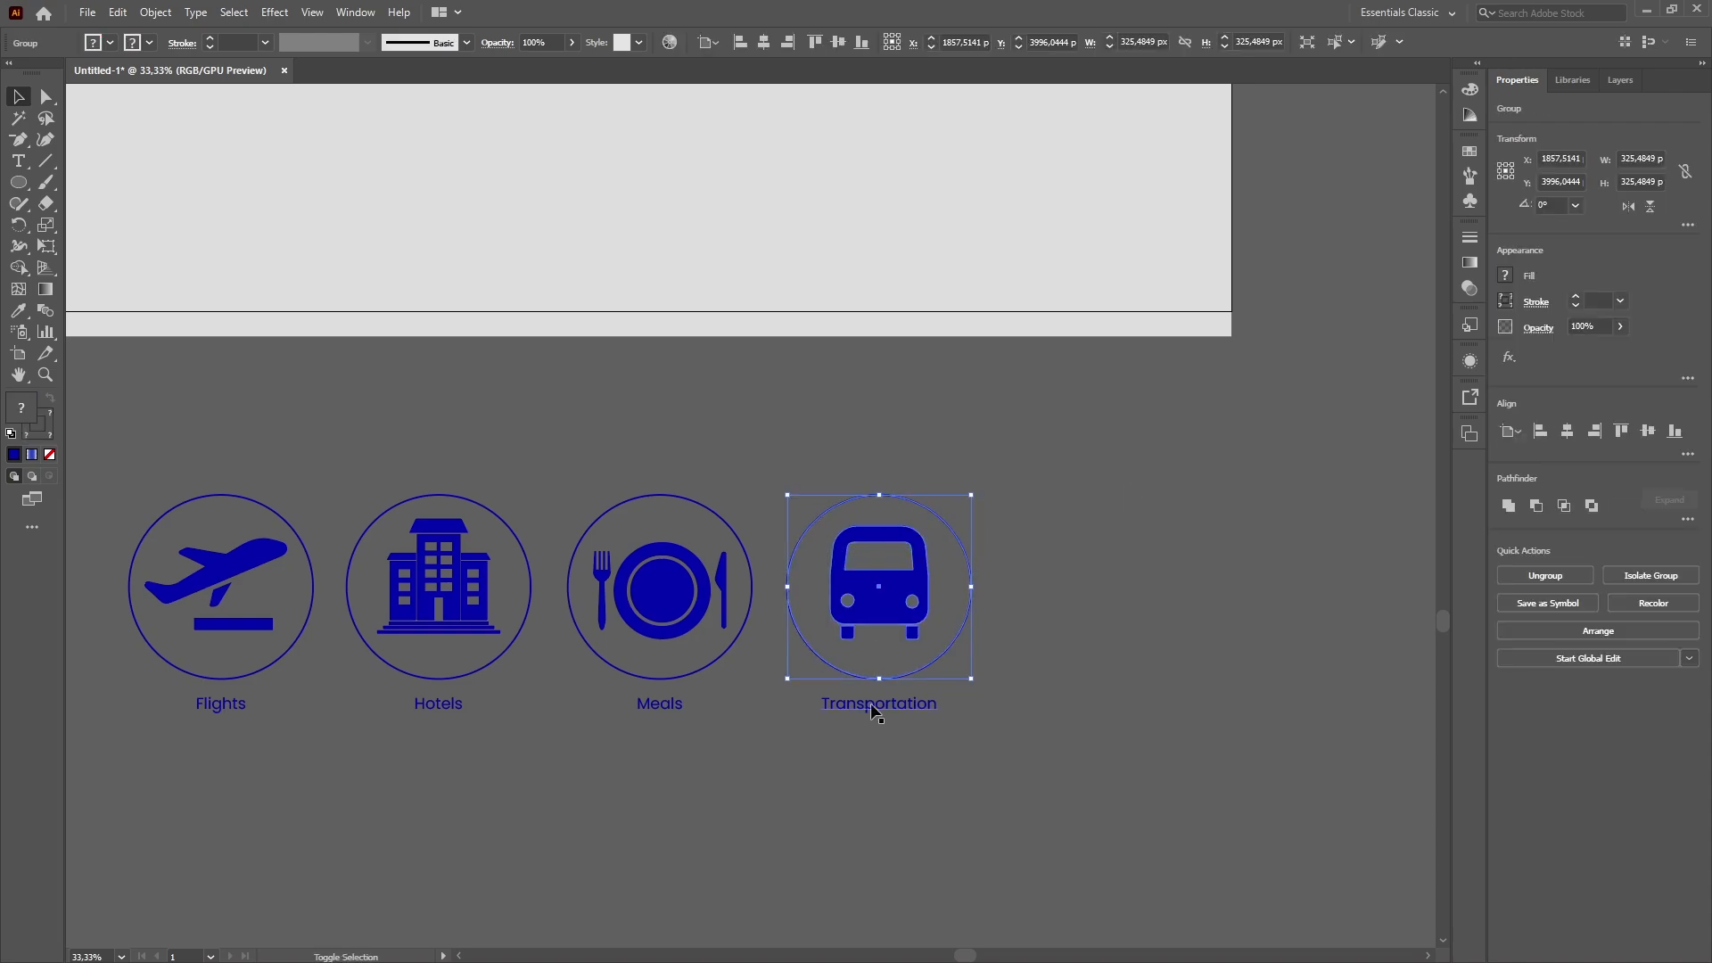
left_click(1567, 434)
left_click(1154, 508)
Try placing the complete row of circled icons and labels on the poster just below the tagline.
key("ctrl+minus")
key("ctrl+minus")
key("ctrl+minus")
left_click_drag(482, 509, 893, 632)
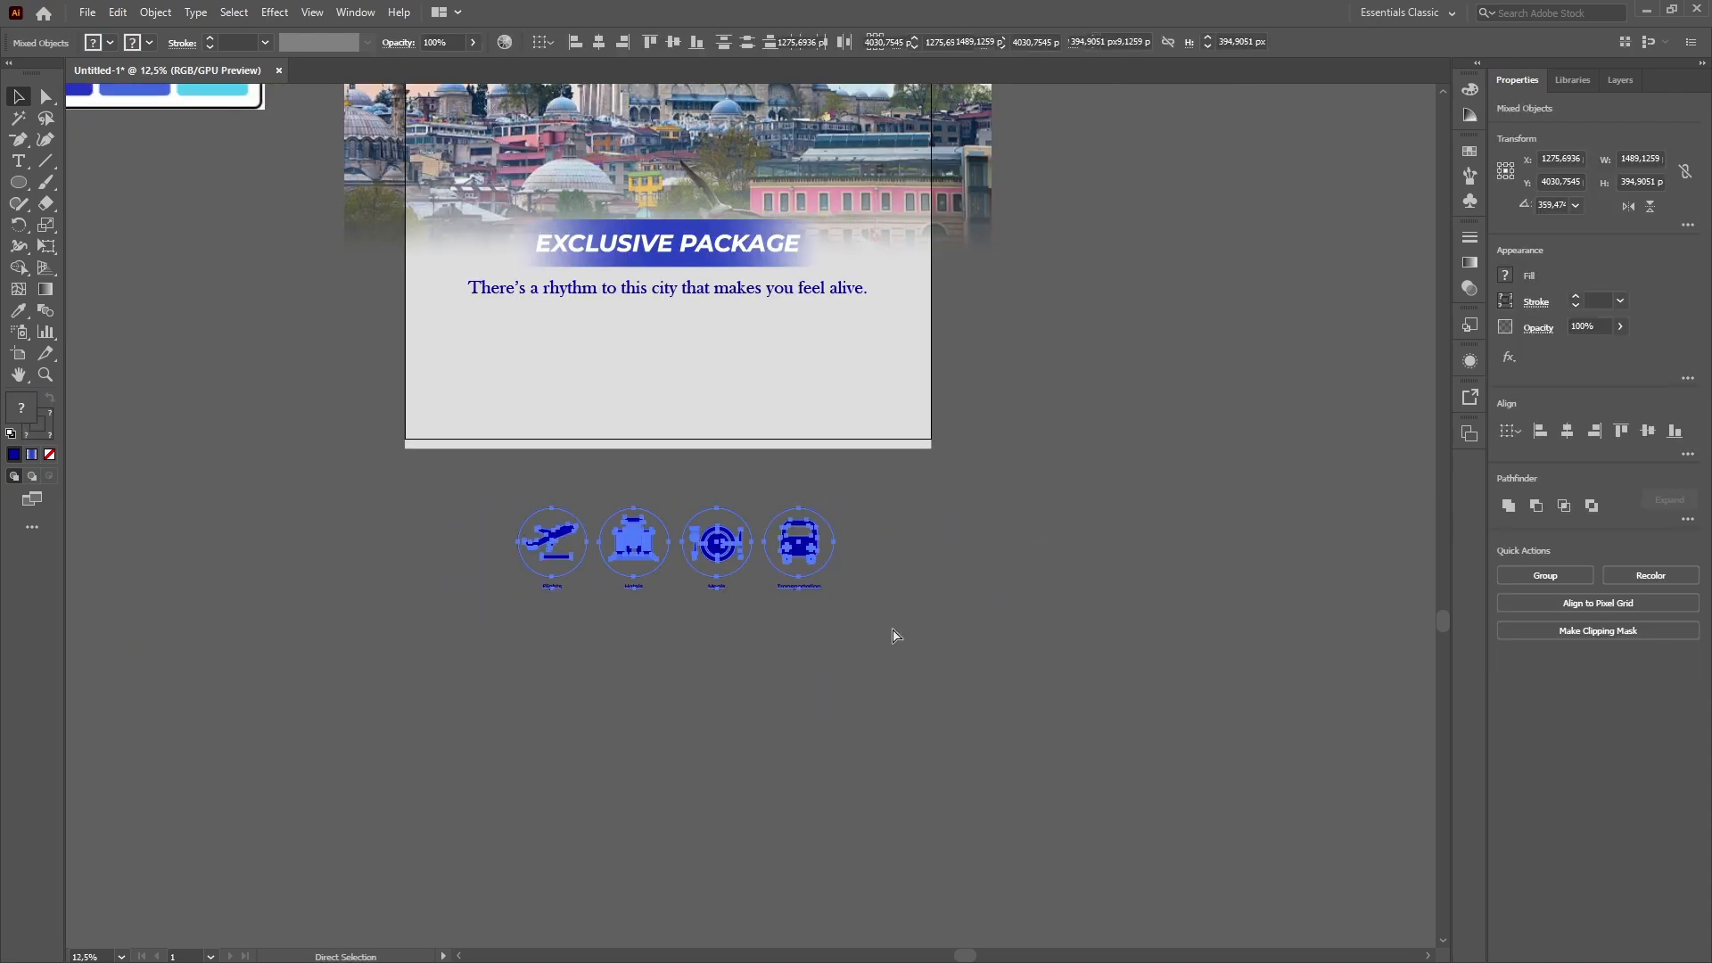
scroll(894, 633, "up", 3)
left_click_drag(785, 692, 727, 495)
left_click(1059, 547)
key("ctrl+plus")
key("ctrl+plus")
scroll(1026, 553, "up", 3)
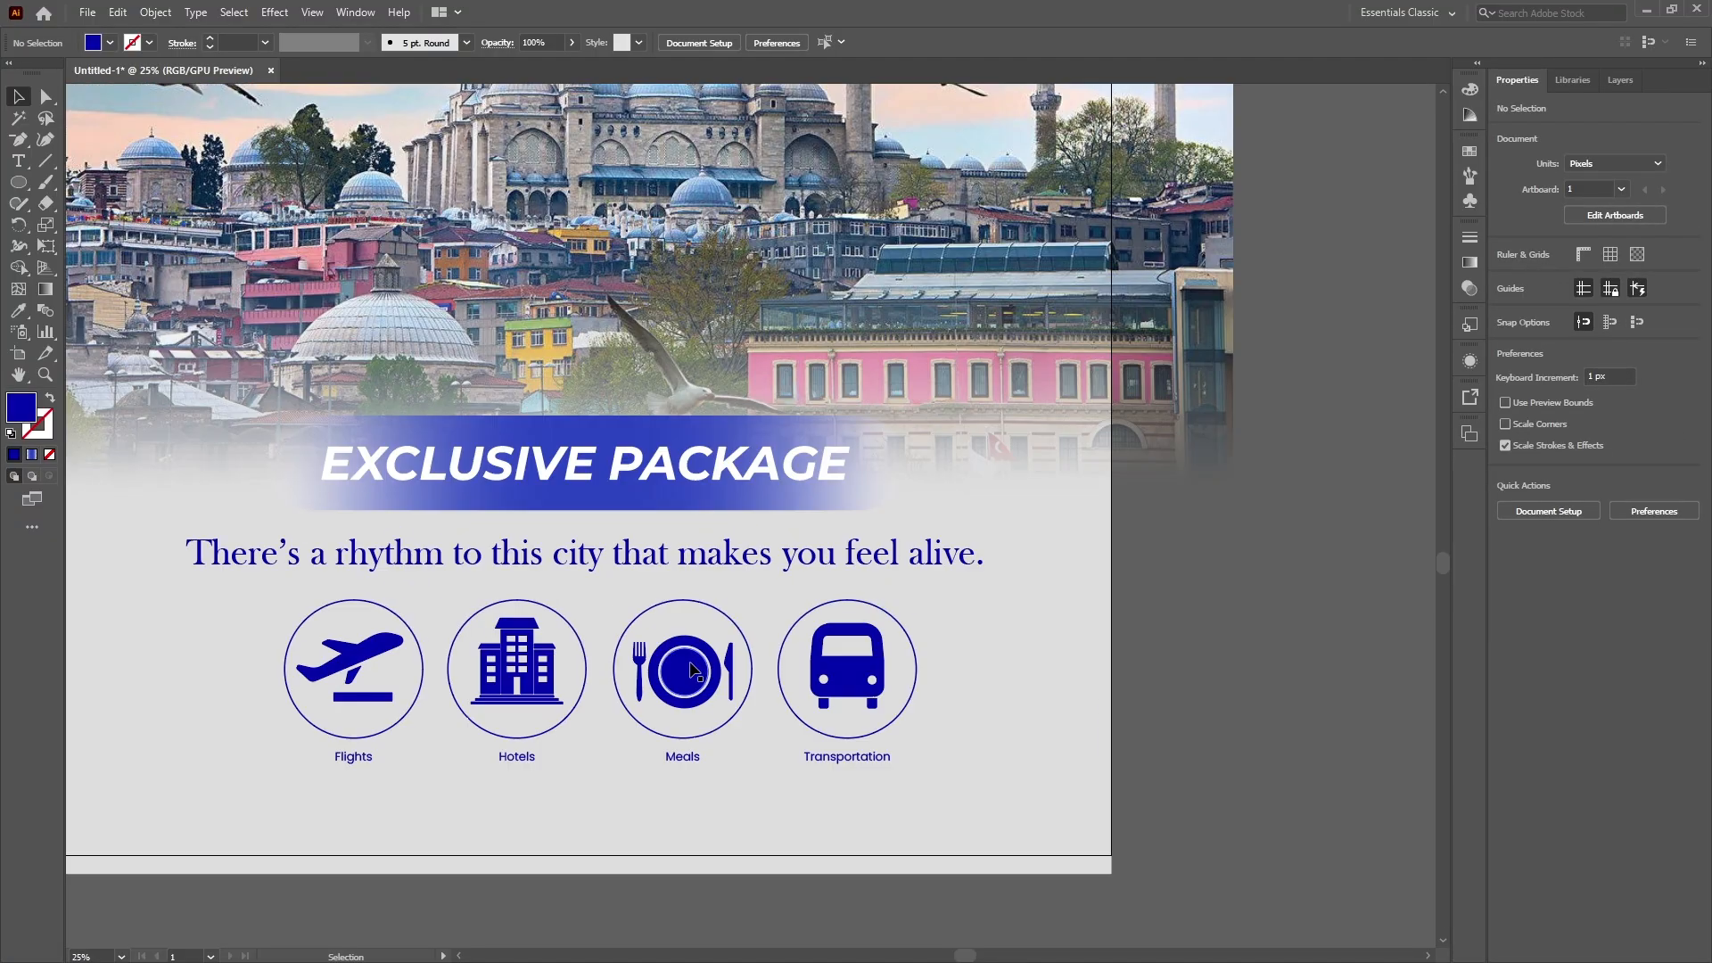
Move the icon row back off the poster into the empty area below the artboard.
left_click(690, 665)
key("ctrl+minus")
right_click(799, 497)
mouse_move(856, 705)
left_click(1163, 731)
key("Escape")
left_click(1054, 738)
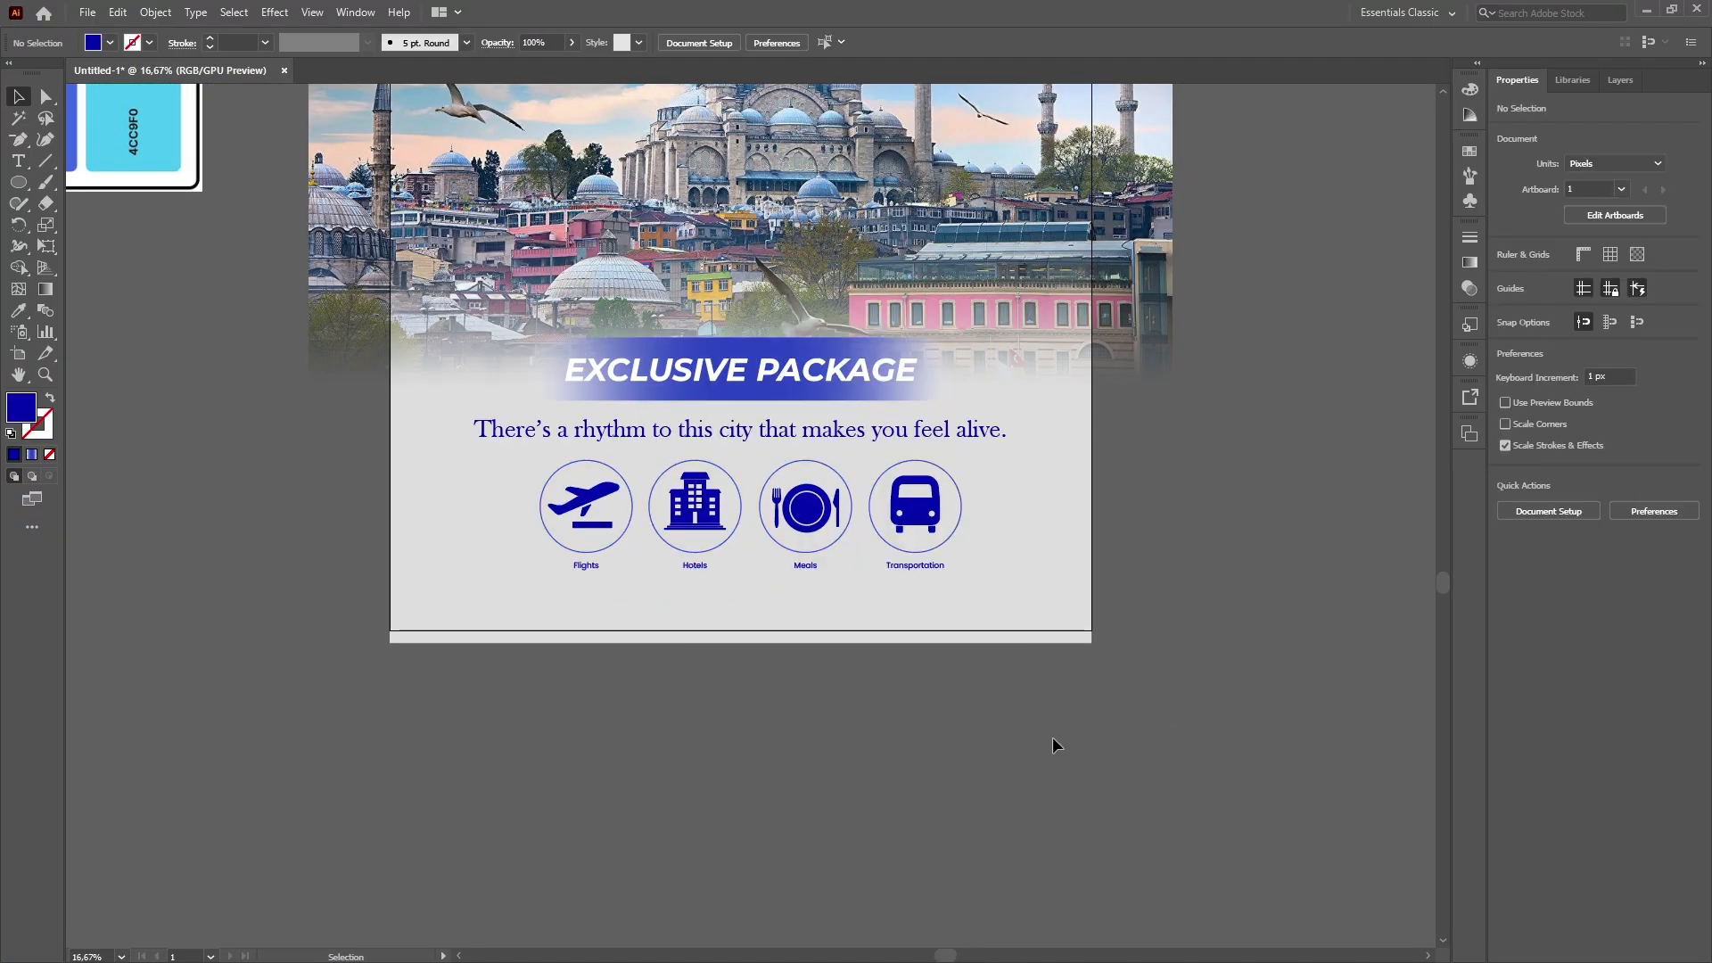
key("ctrl+minus")
scroll(1072, 739, "up", 3)
scroll(797, 727, "down", 5)
left_click_drag(789, 551, 789, 747)
Move the row of circled icons and labels straight up onto the poster below the tagline and ungroup it.
left_click(972, 751)
scroll(946, 744, "down", 2)
left_click_drag(562, 628, 963, 749)
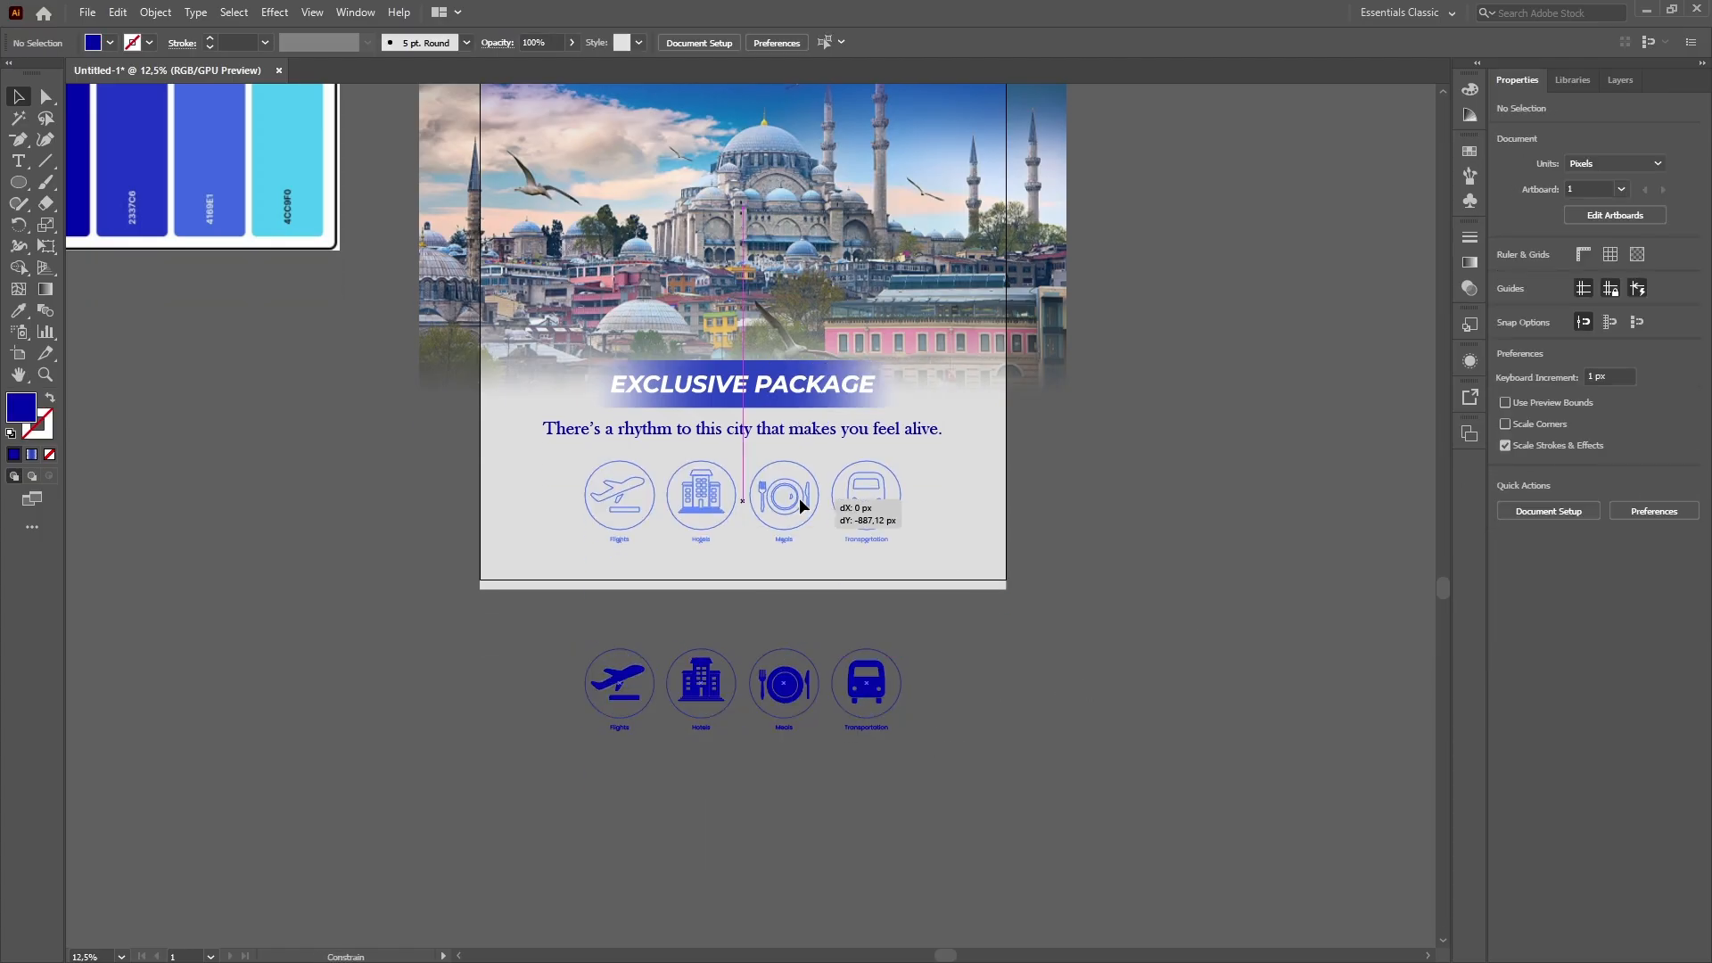
key("ctrl+plus")
scroll(1155, 510, "up", 1)
right_click(671, 506)
left_click(726, 661)
left_click(749, 713)
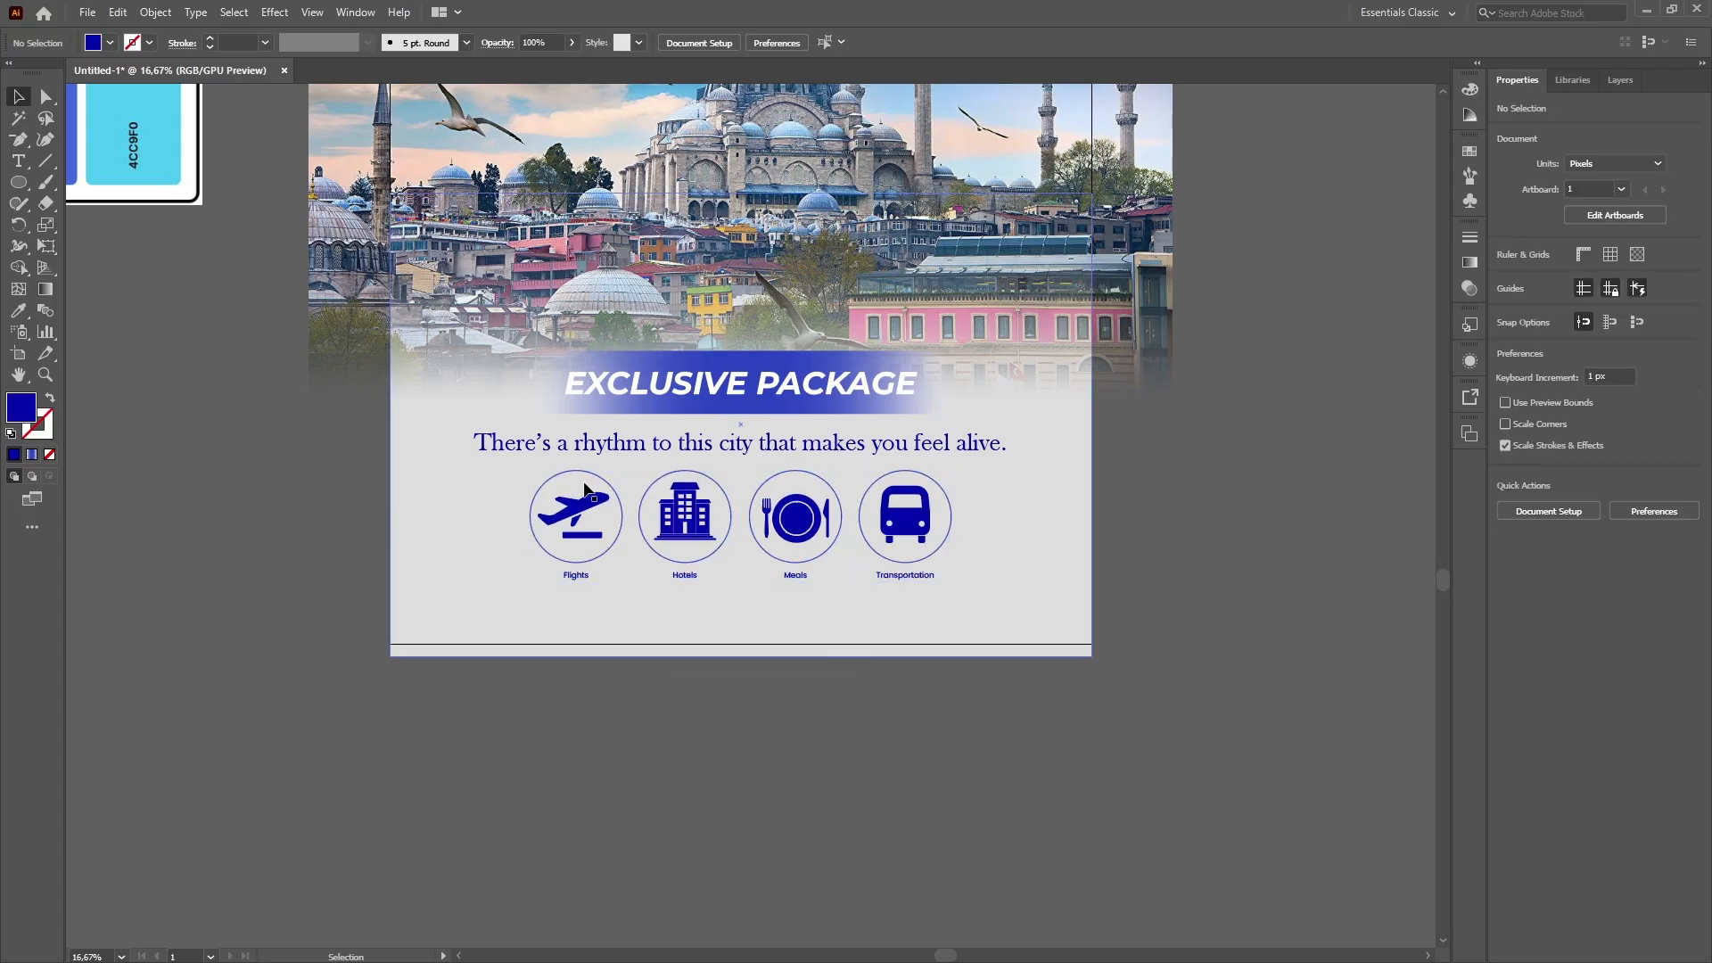
Group the icon row and scale it down to about 1145 px wide, centred horizontally on the artboard.
left_click_drag(528, 615, 597, 515)
key("ctrl+g")
left_click(815, 718)
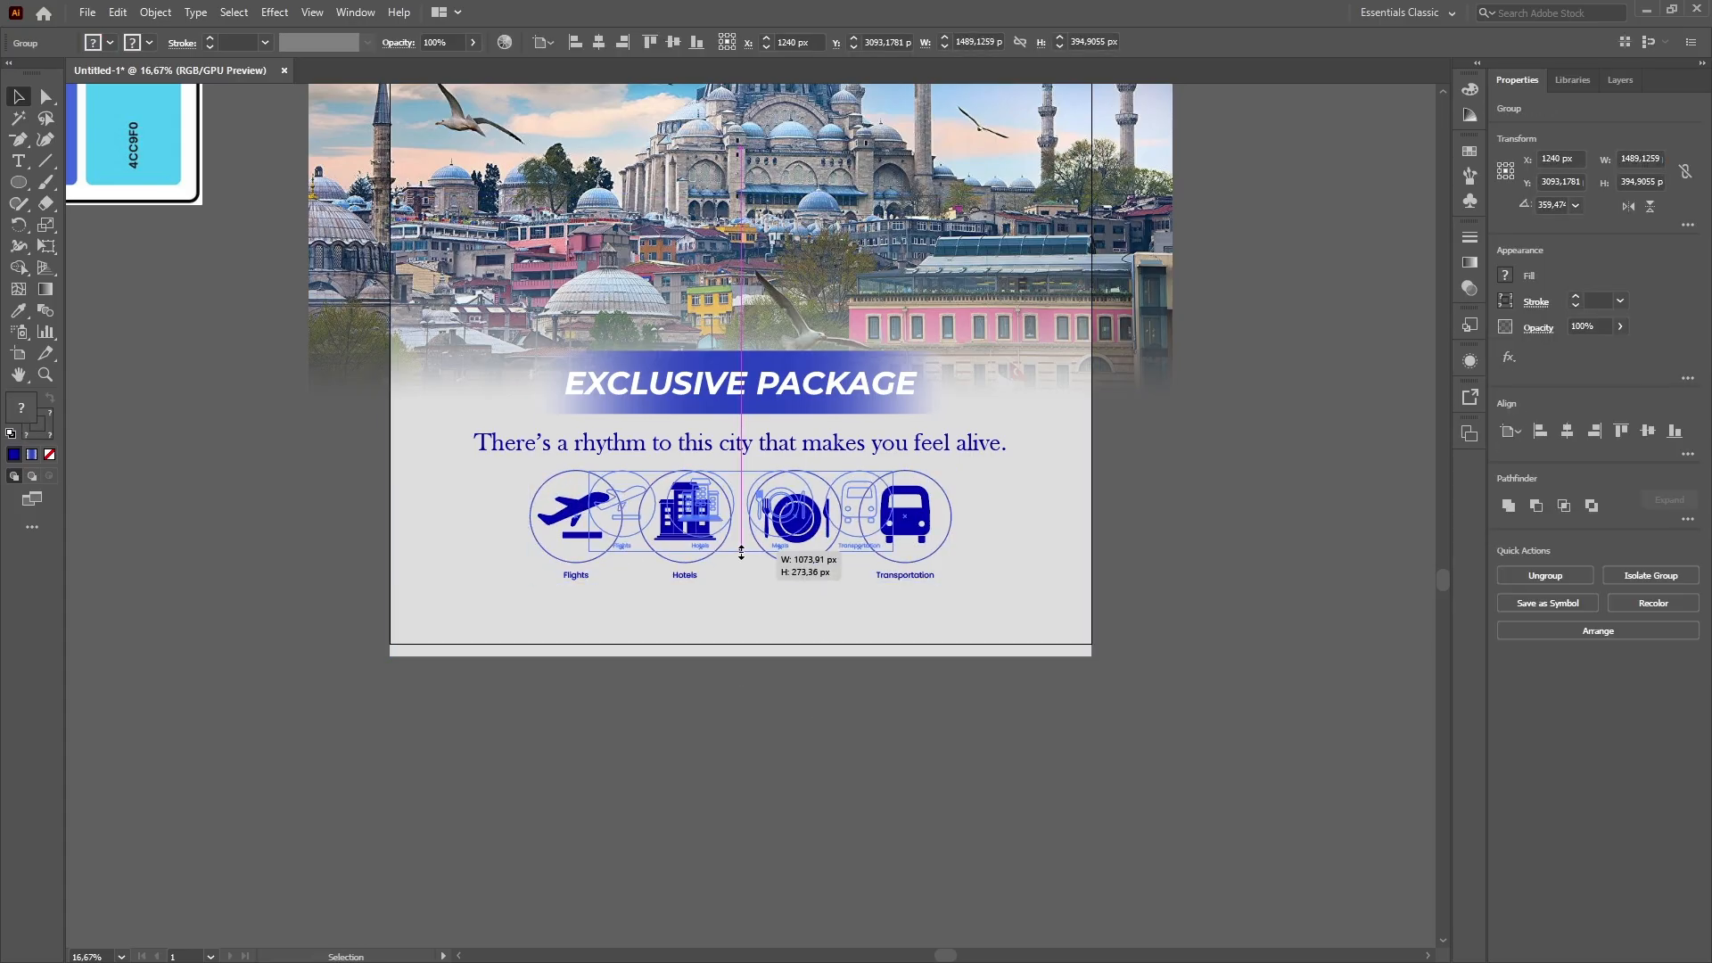
key("ctrl+plus")
scroll(1220, 555, "up", 2)
left_click(676, 613)
left_click(1567, 432)
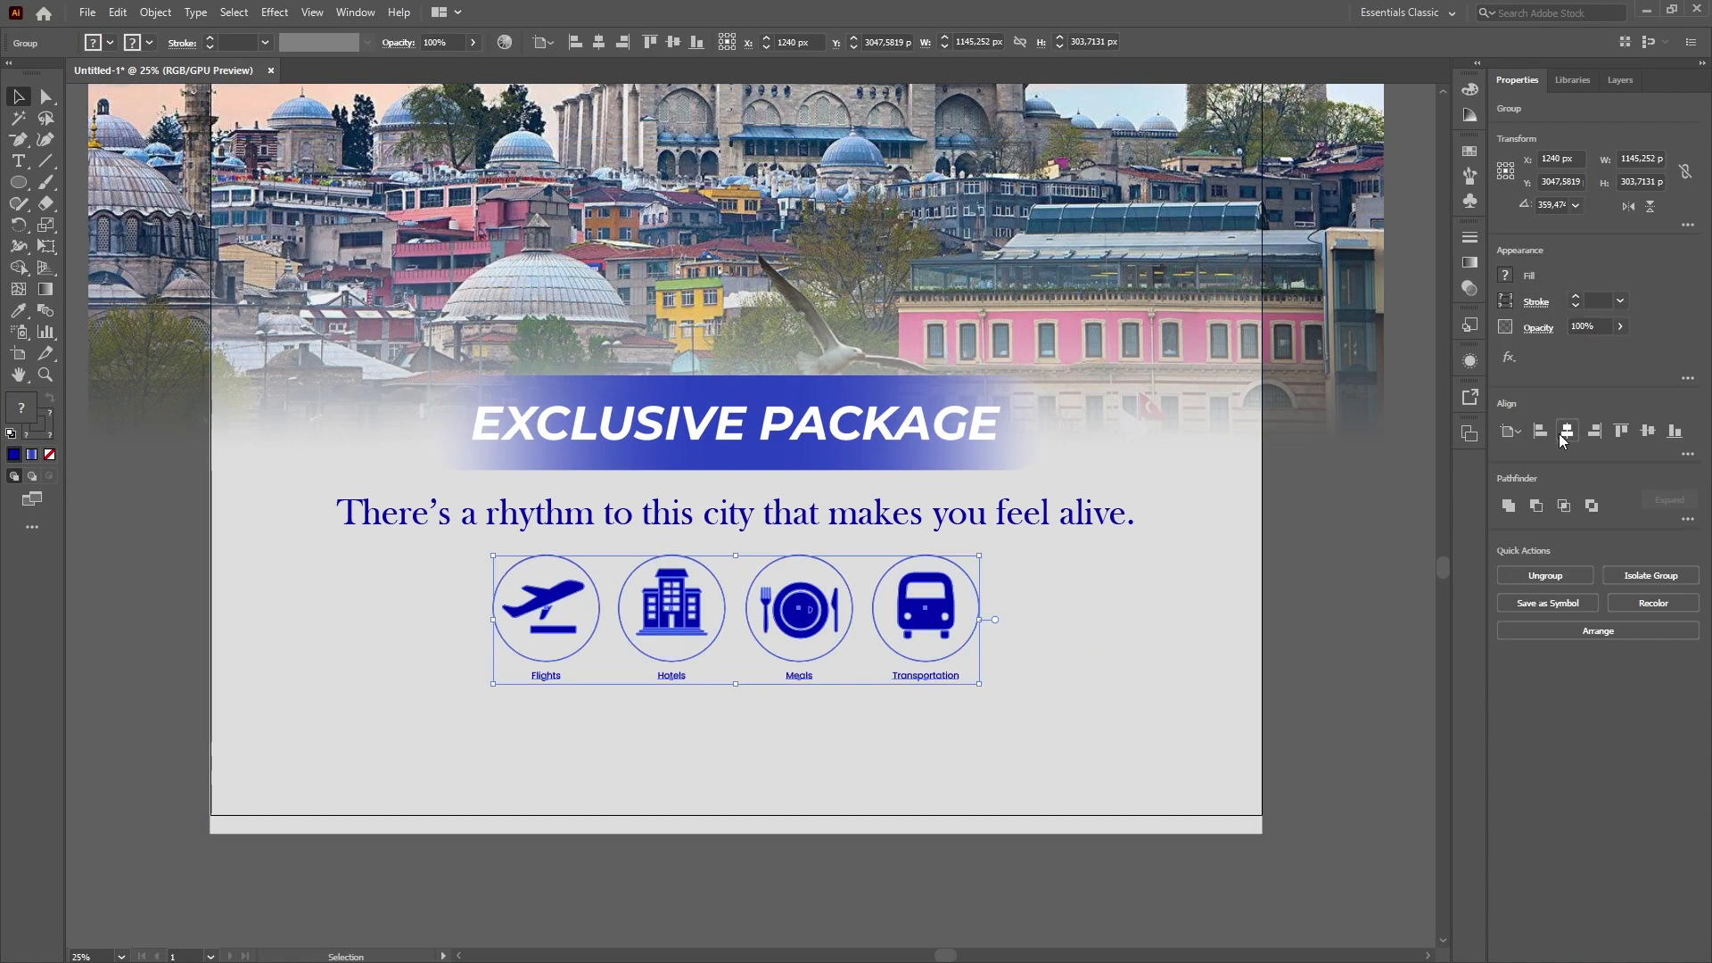
left_click(774, 737)
Ungroup the row of circled icons and labels so that each can be moved separately.
left_click(682, 615)
left_click(866, 614)
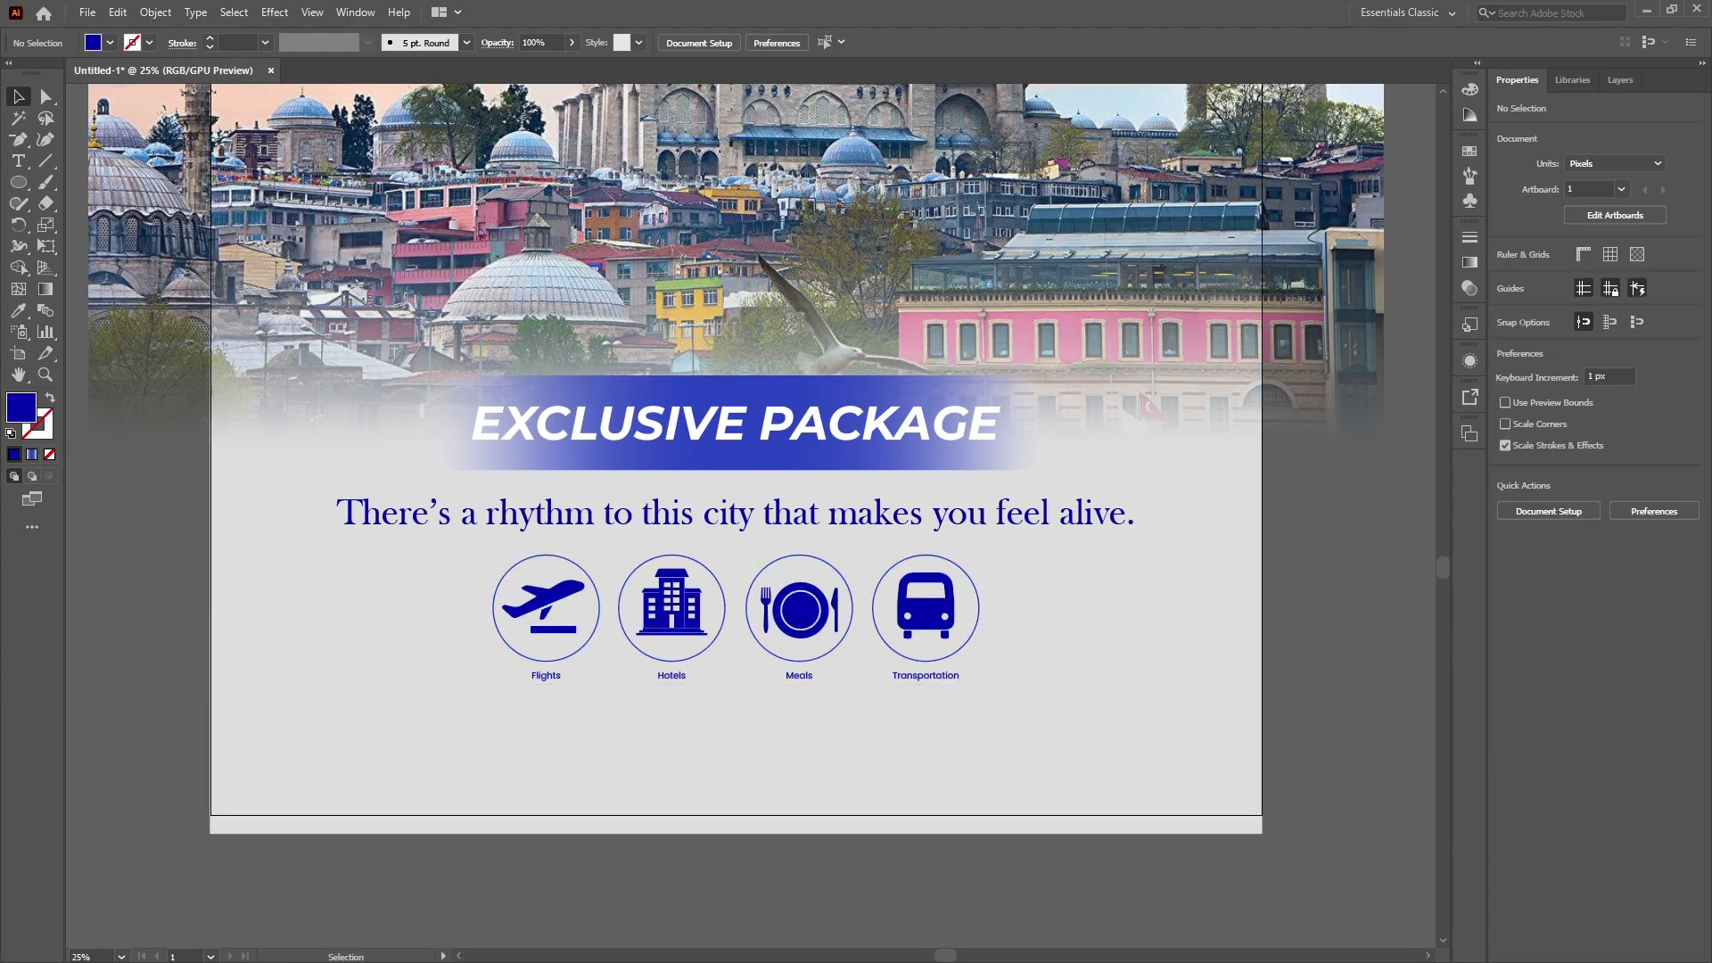
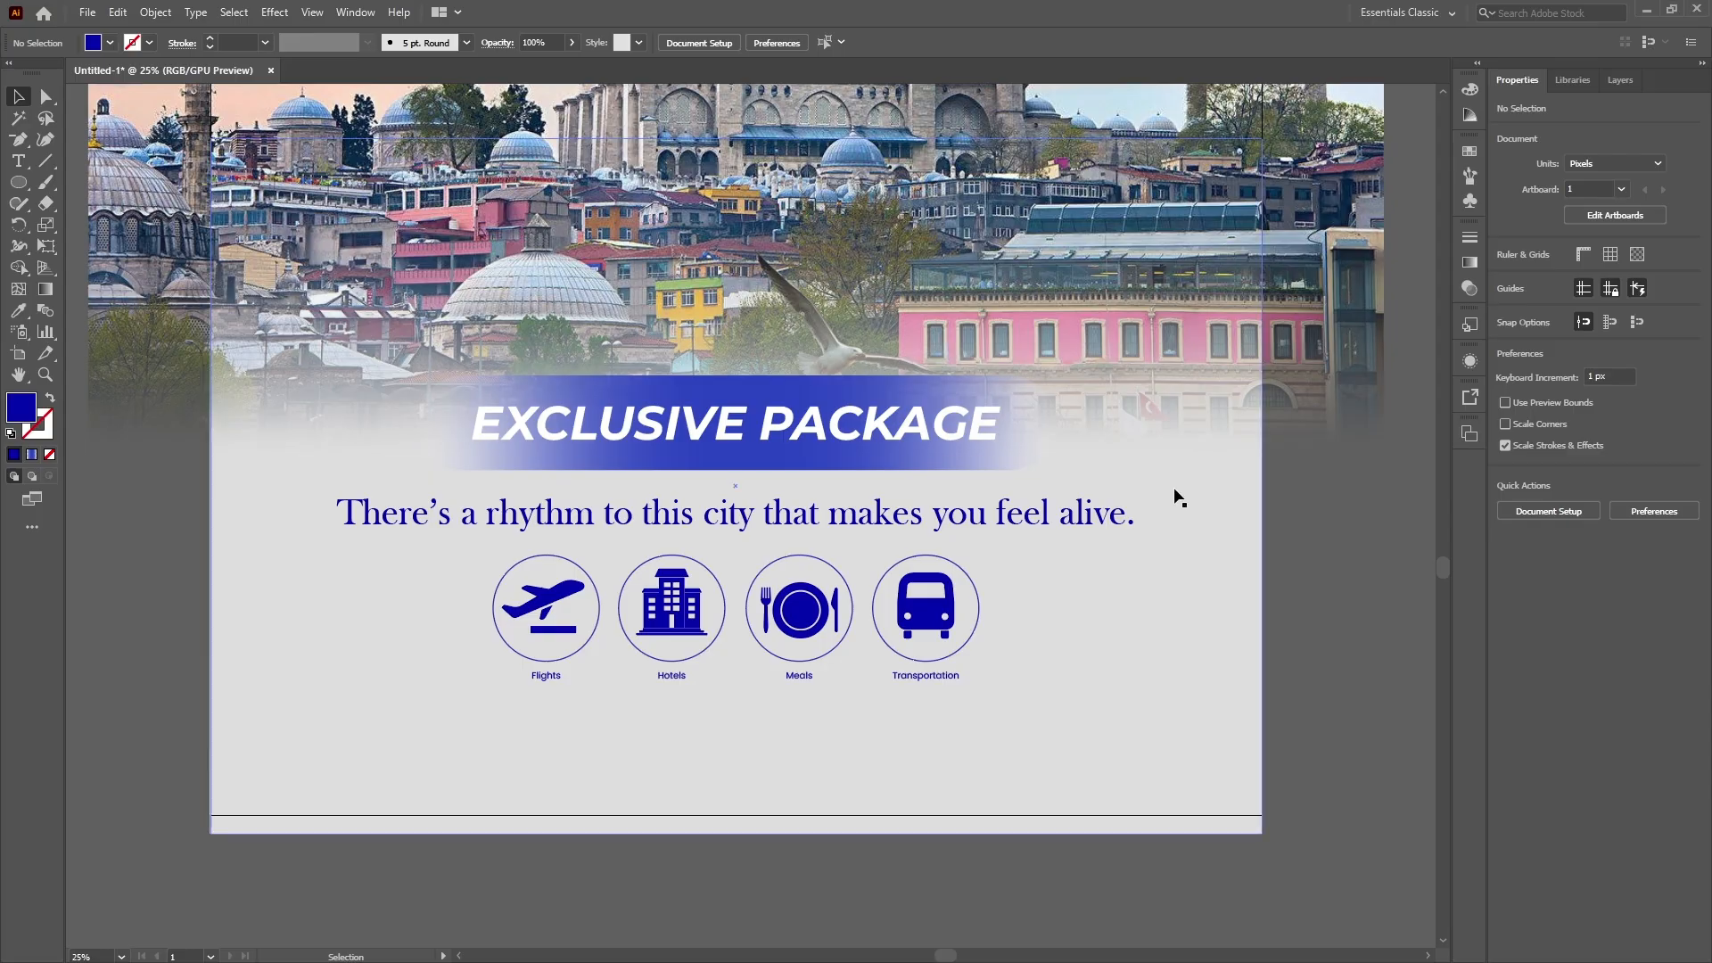
left_click(692, 600)
left_click(191, 568)
left_click(528, 608)
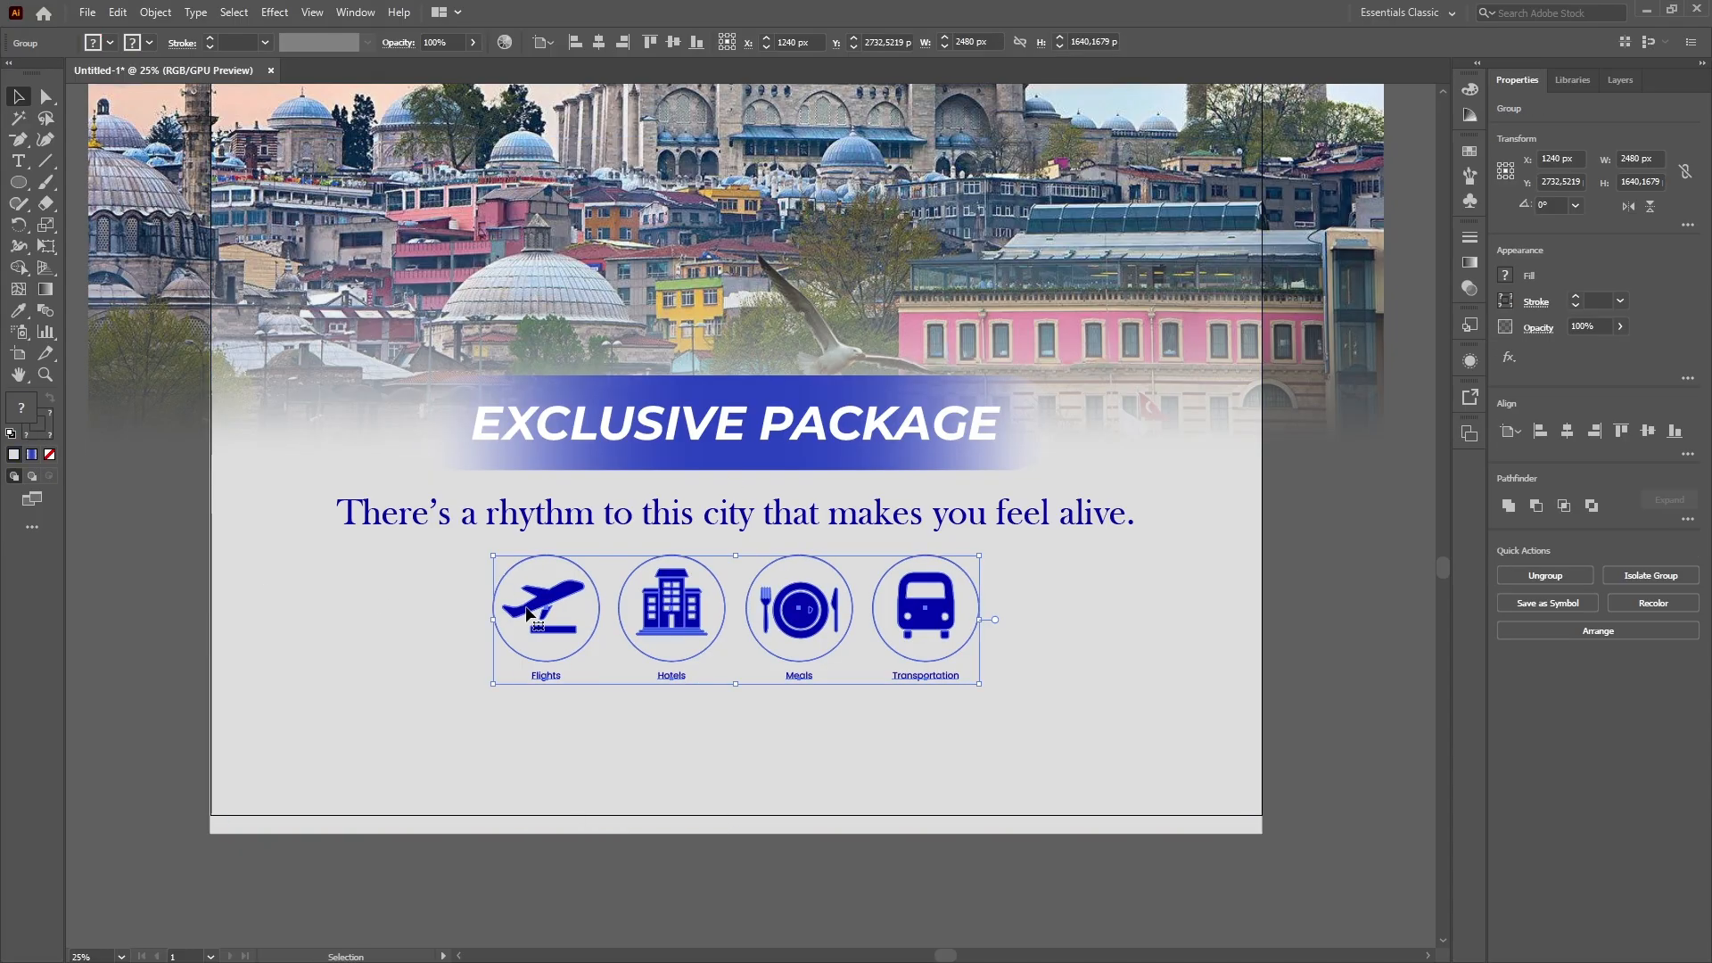
right_click(526, 608)
left_click(582, 761)
left_click(182, 647)
Widen the row by moving the Flights icon and label further left and the Transportation icon and label further right.
left_click(559, 599)
left_click(554, 675, "shift")
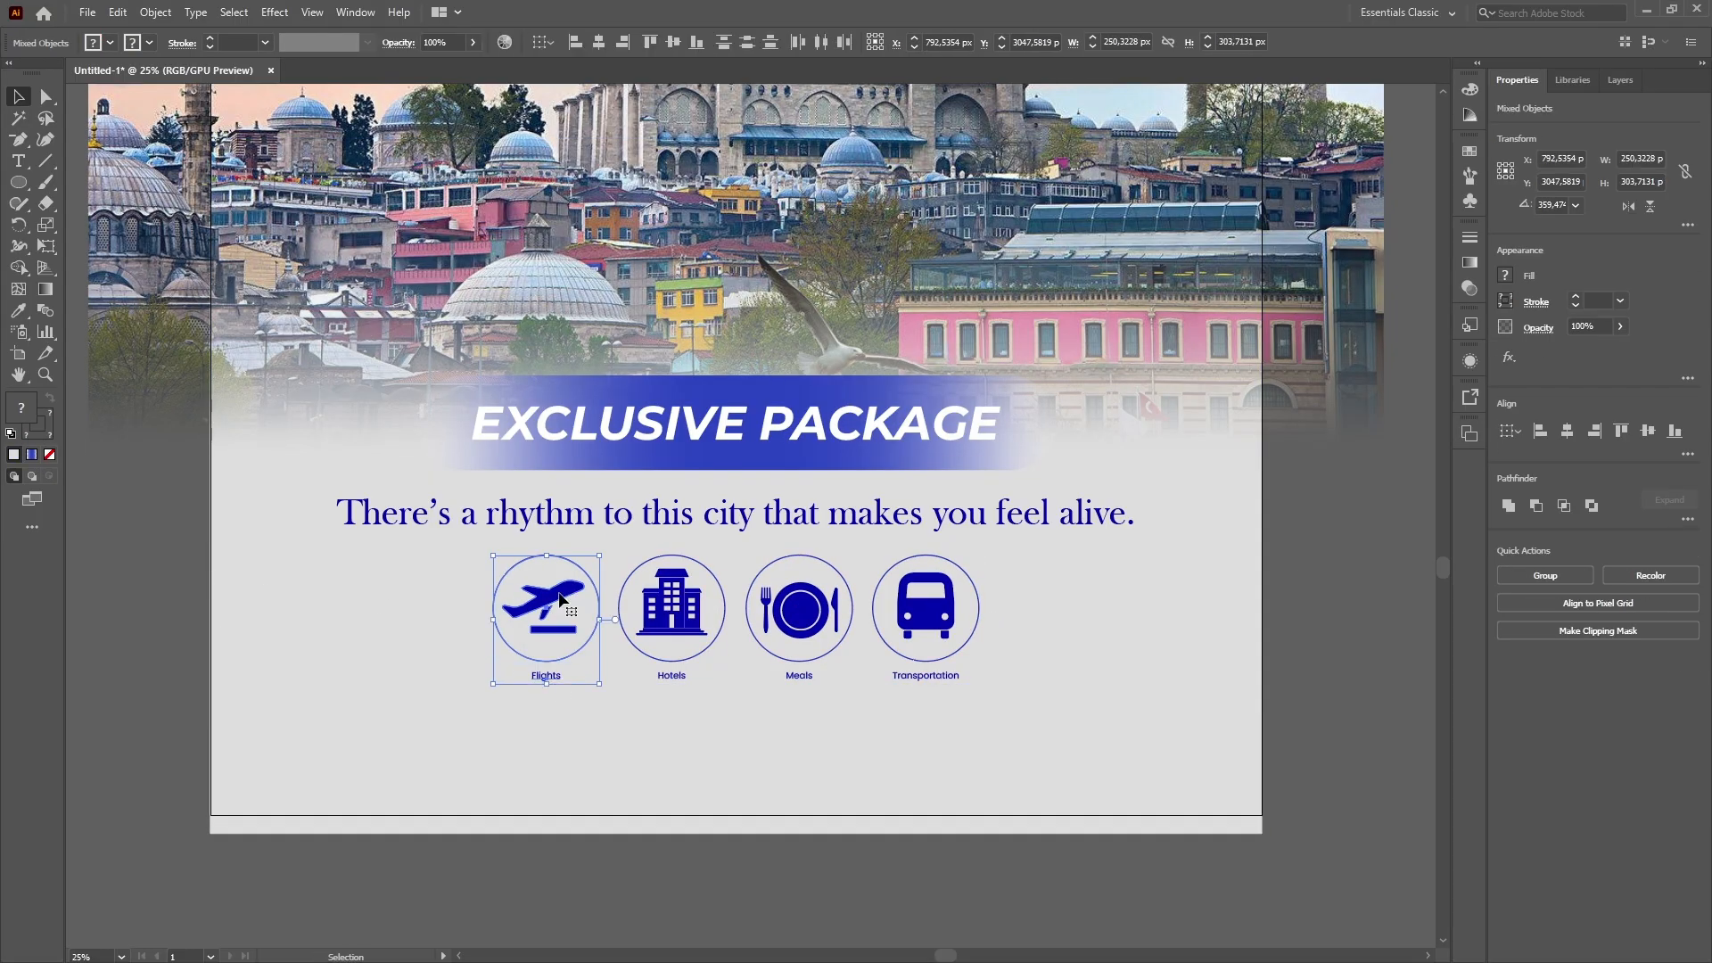
left_click_drag(559, 600, 507, 592)
left_click(183, 635)
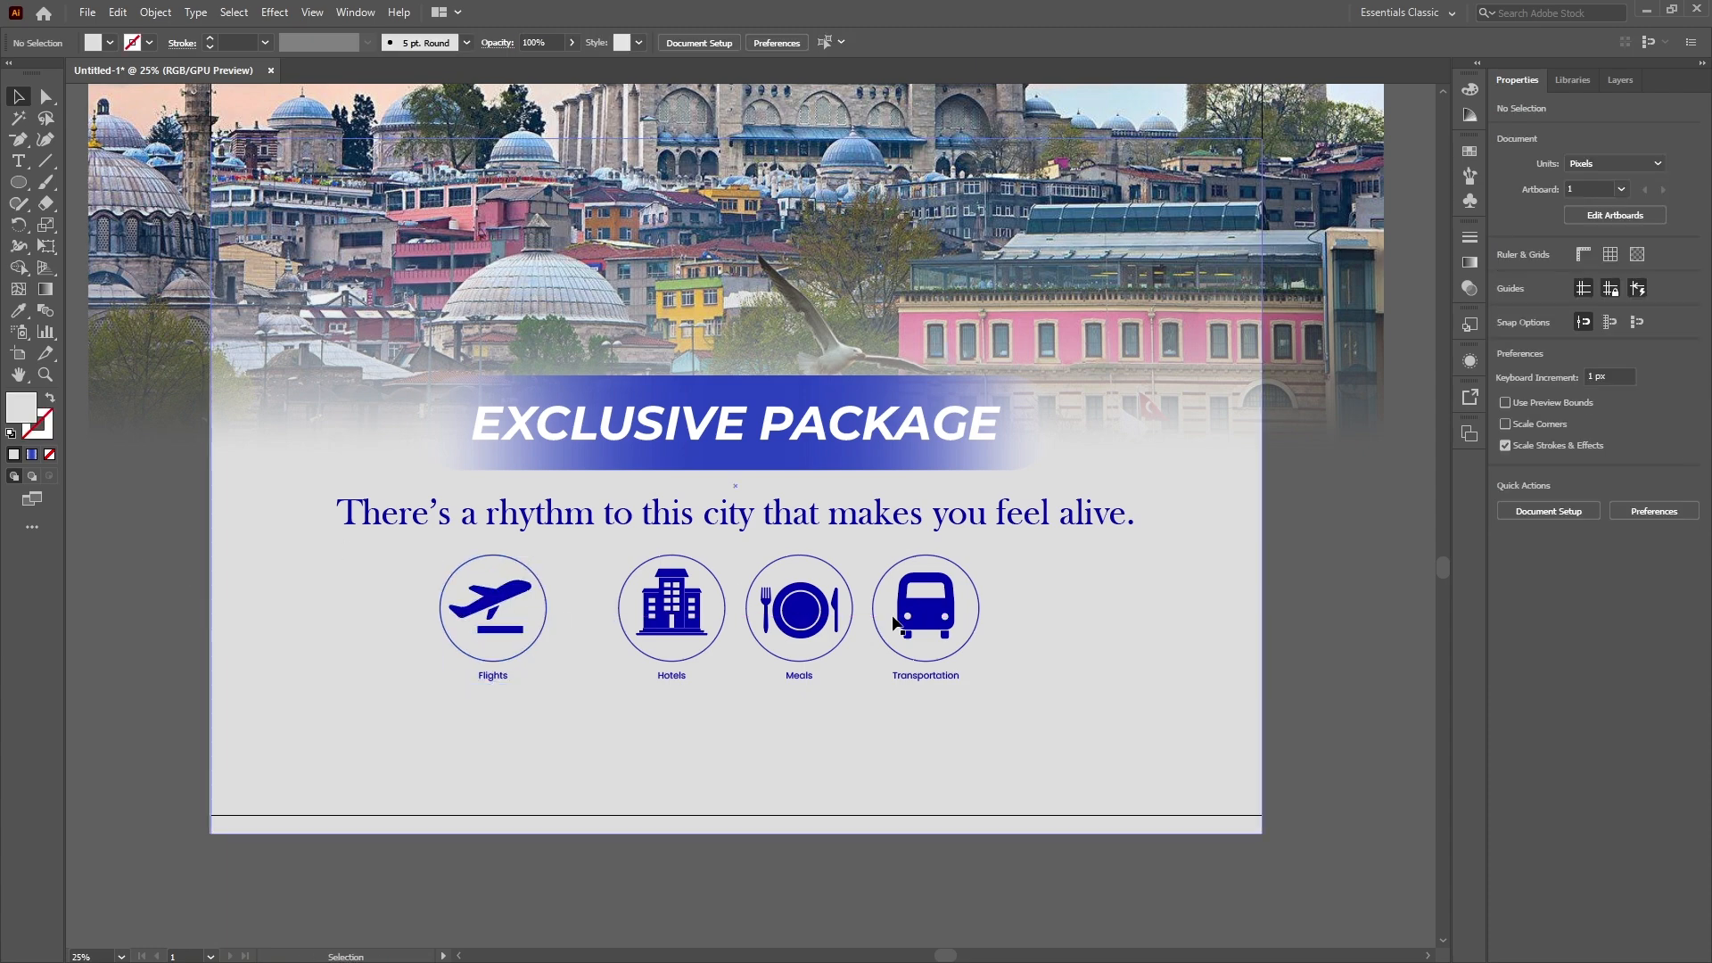
left_click(937, 617)
left_click(929, 675, "shift")
left_click_drag(946, 617, 1003, 620)
left_click(178, 437)
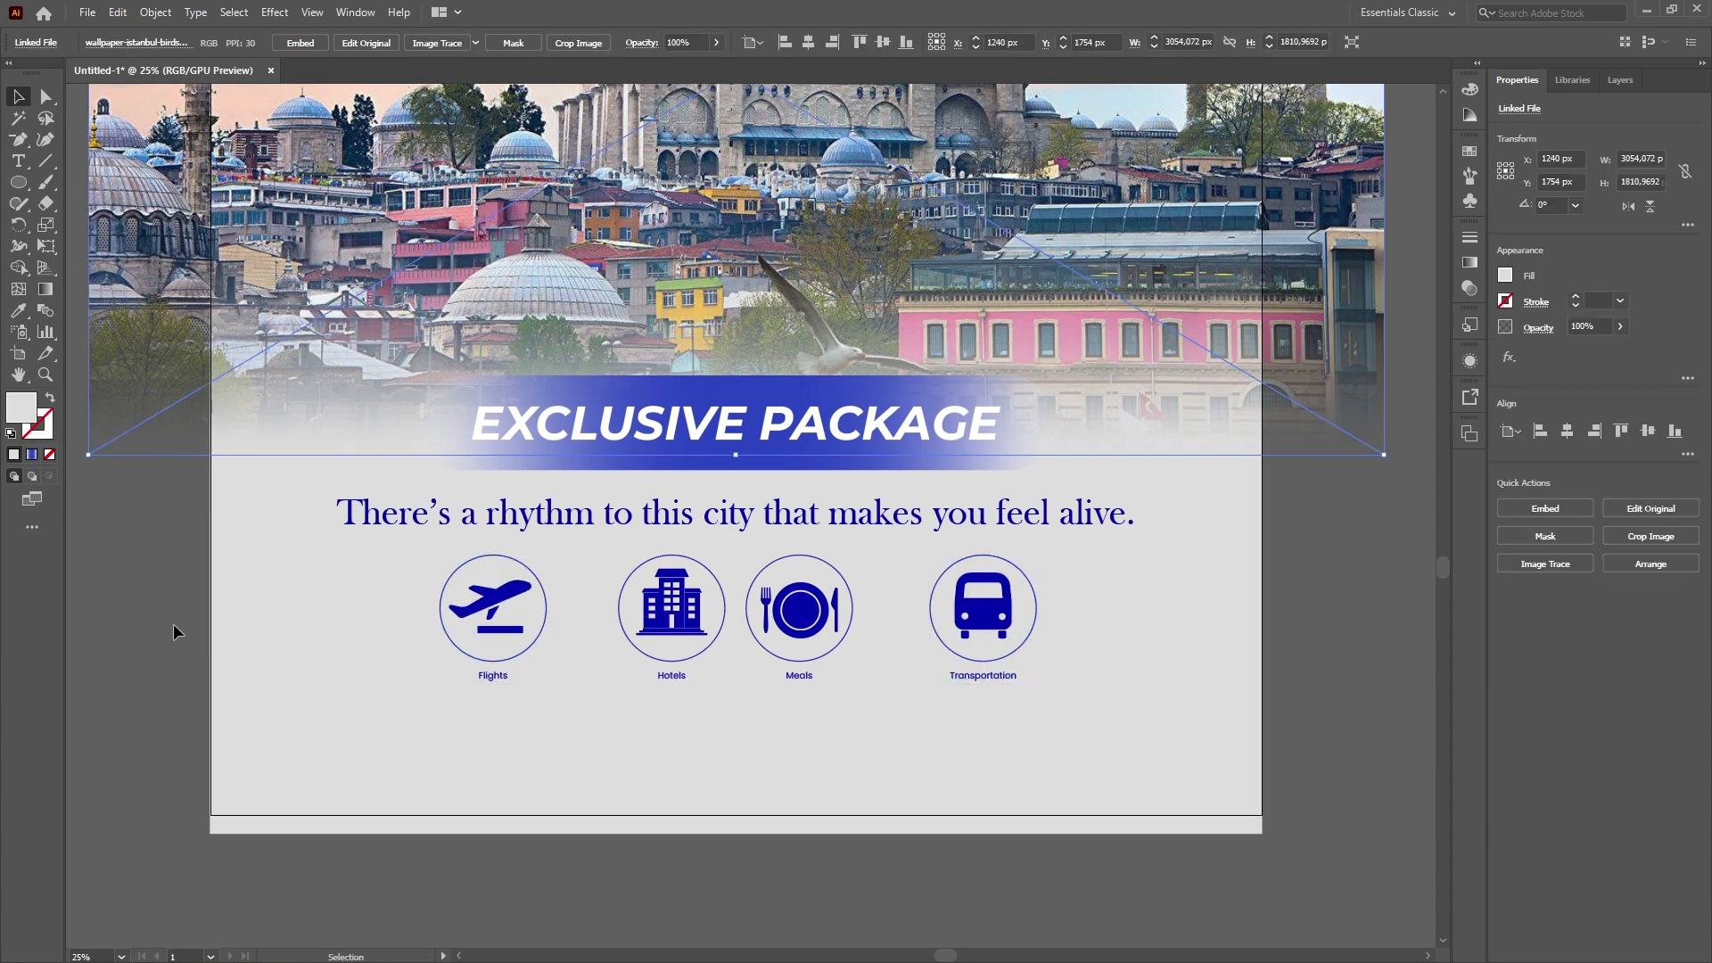
left_click(176, 631)
Shift the Hotels icon and label slightly left and the Meals icon and label slightly right to even out the spacing.
left_click(671, 615)
left_click(672, 675, "shift")
left_click(799, 675, "shift")
left_click(183, 647)
left_click(672, 676)
left_click(690, 603, "shift")
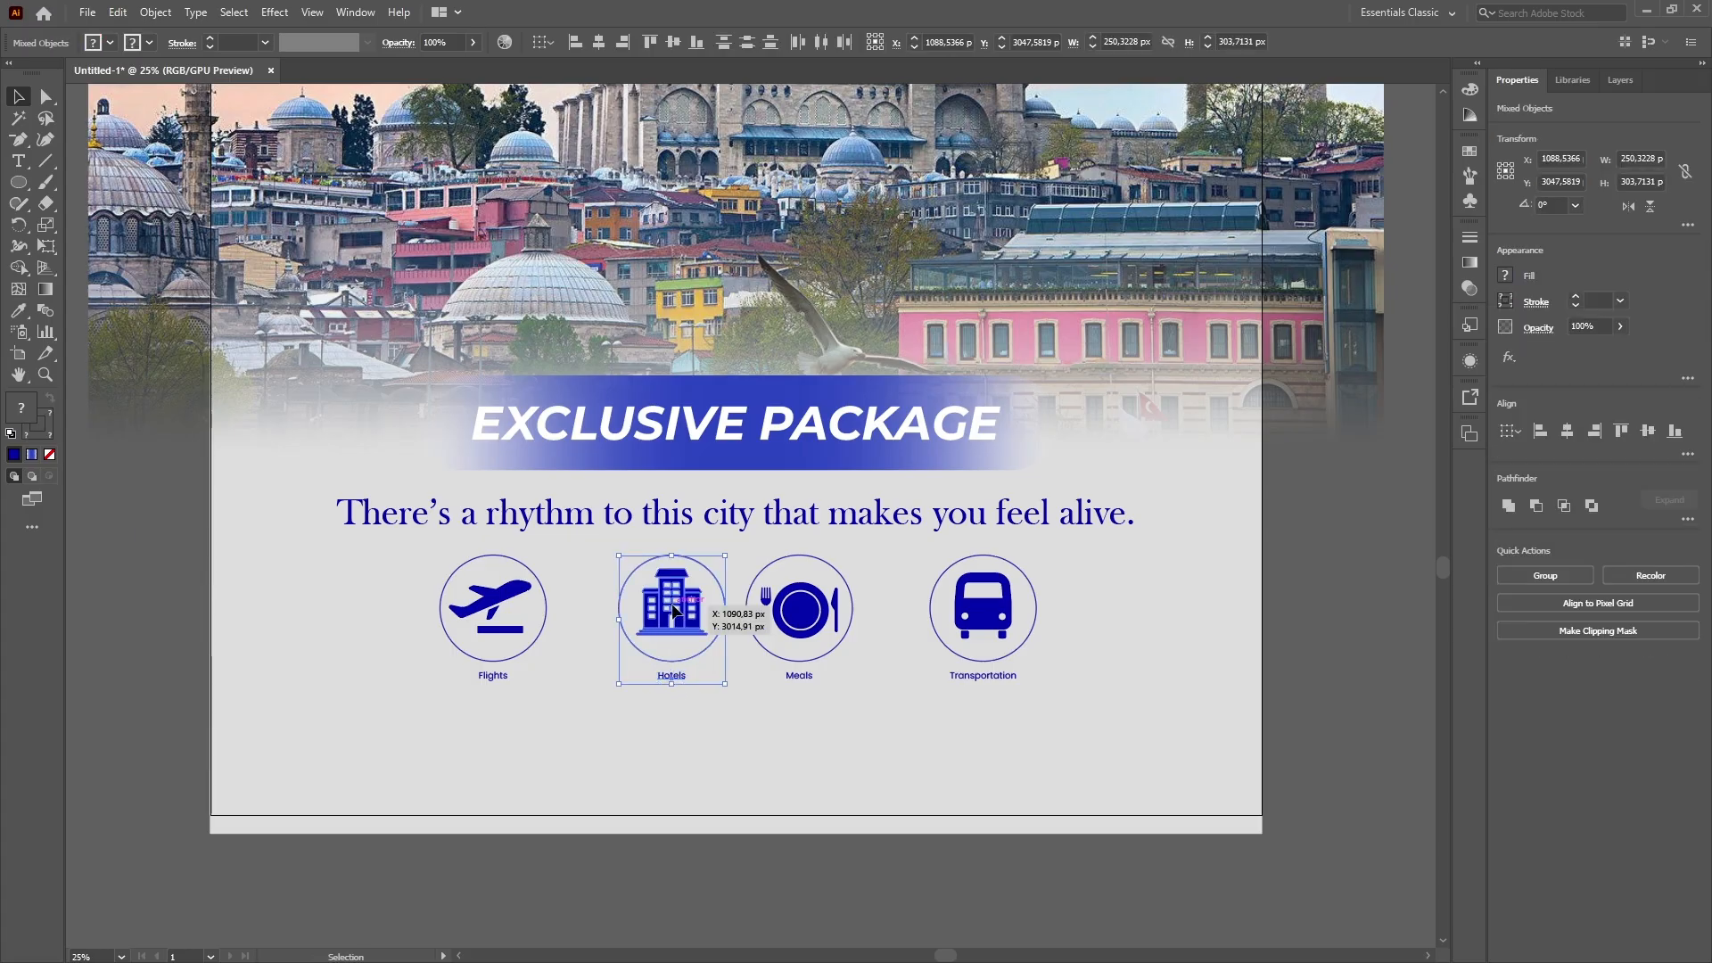
left_click_drag(692, 601, 668, 601)
left_click(183, 614)
left_click(803, 613)
left_click(812, 678, "shift")
left_click_drag(807, 612, 818, 612)
left_click(183, 624)
Group all four circled icons with their labels and centre the group horizontally on the artboard.
left_click(498, 610)
left_click(663, 604, "shift")
left_click(815, 610, "shift")
left_click(980, 615, "shift")
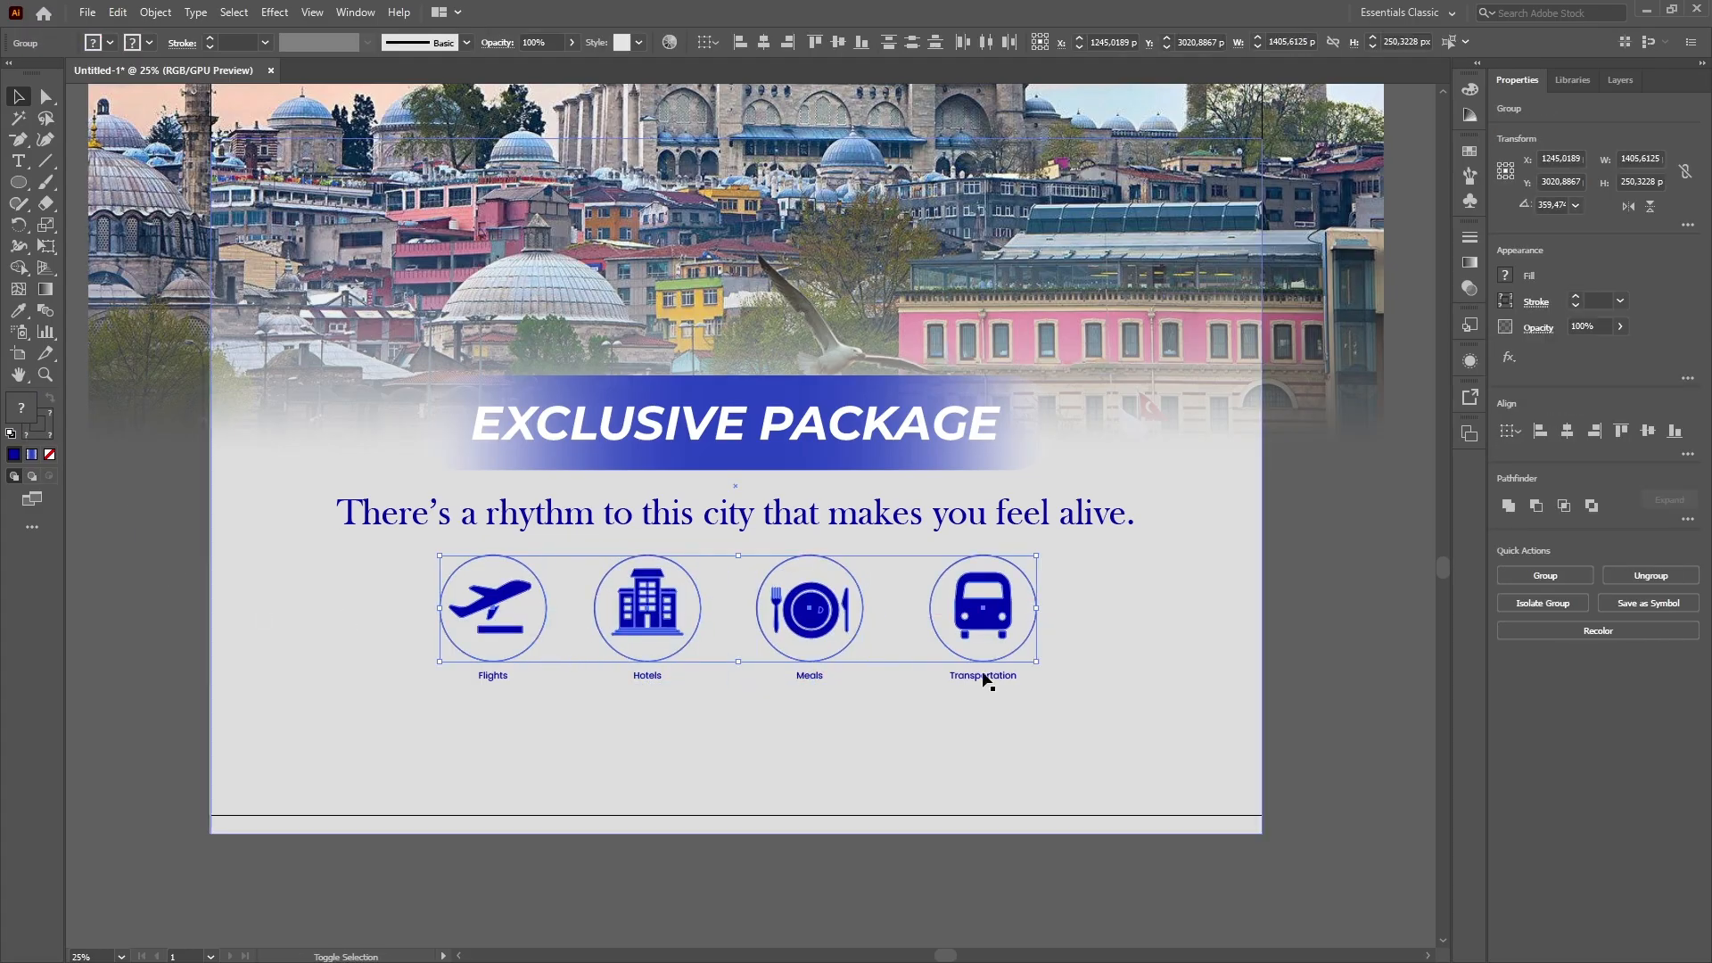
left_click(982, 677, "shift")
left_click(811, 677, "shift")
left_click(651, 678, "shift")
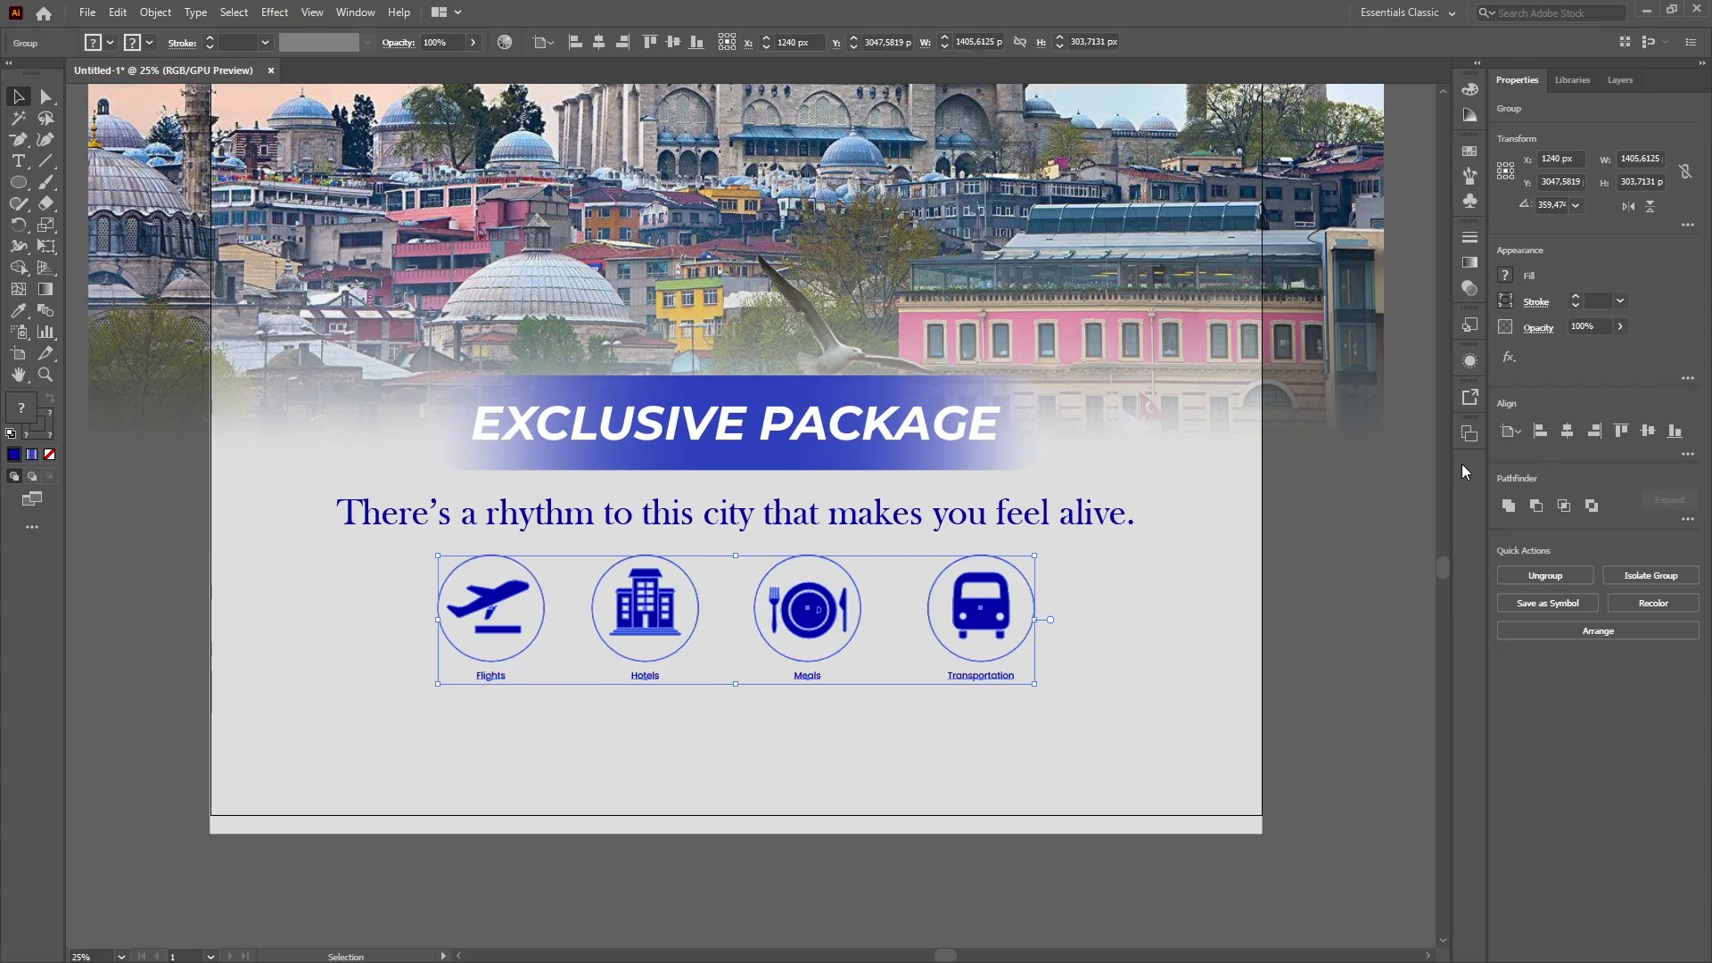
left_click(1325, 501)
Ungroup the icon row and enlarge the four labels together to about 31.3 pt.
key("ctrl+equal")
scroll(1327, 509, "down", 3)
right_click(387, 466)
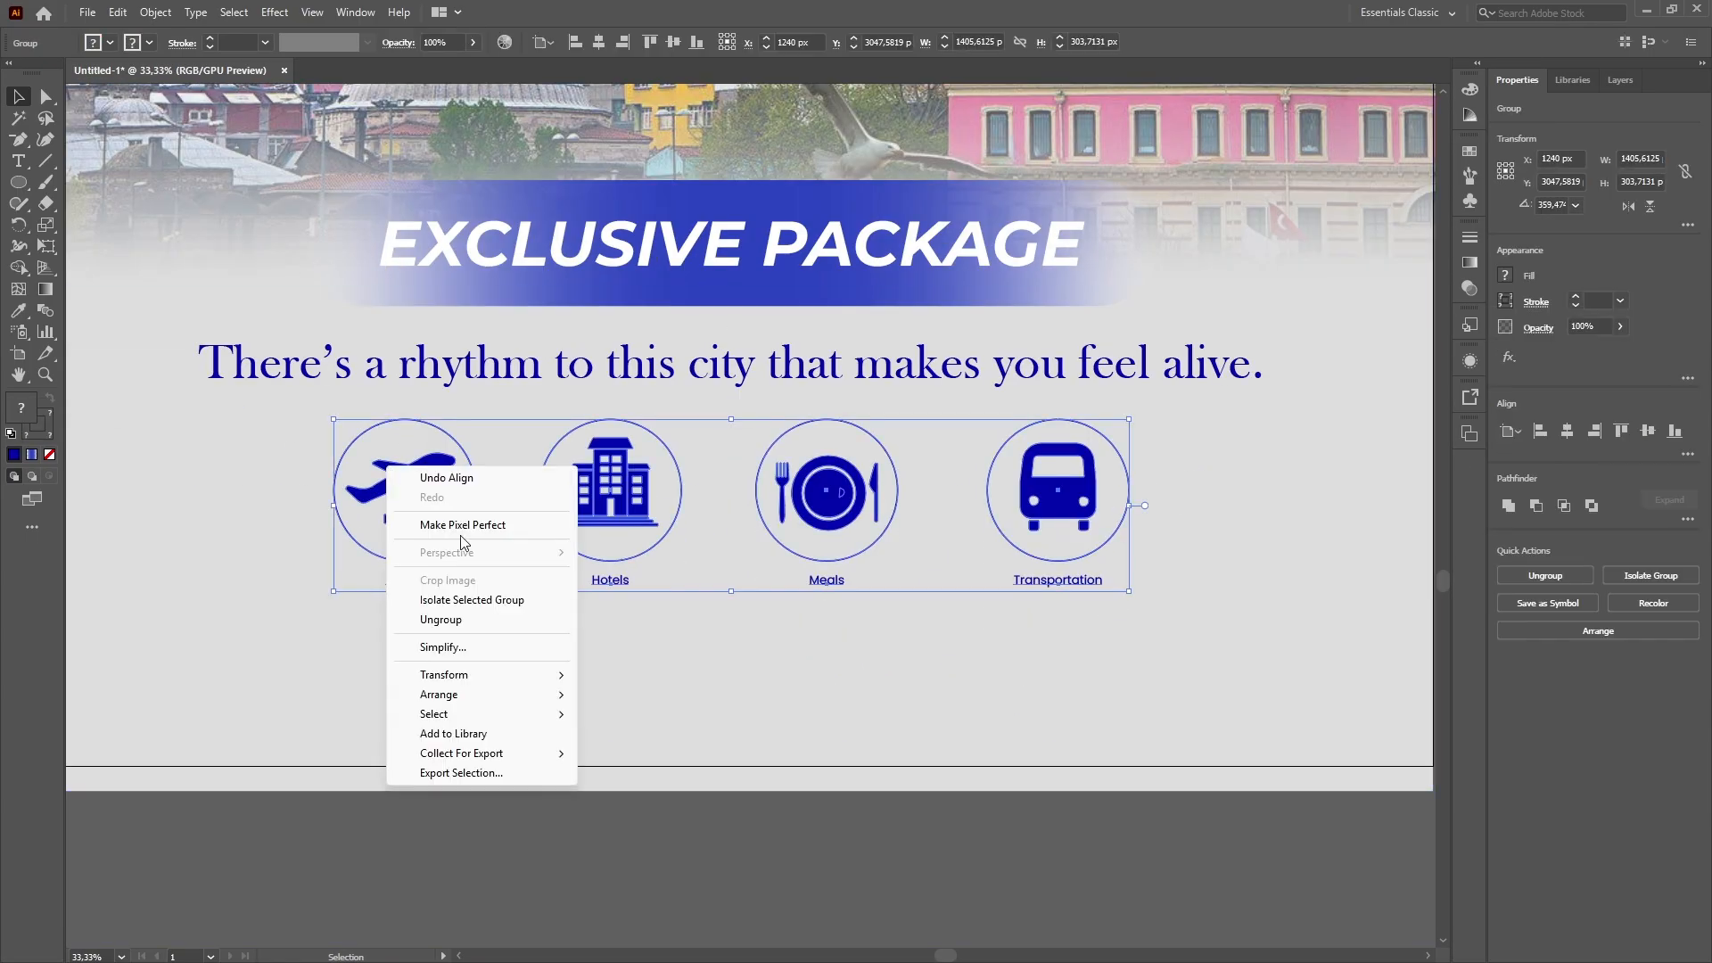
left_click(490, 622)
left_click(414, 579)
left_click(610, 579, "shift")
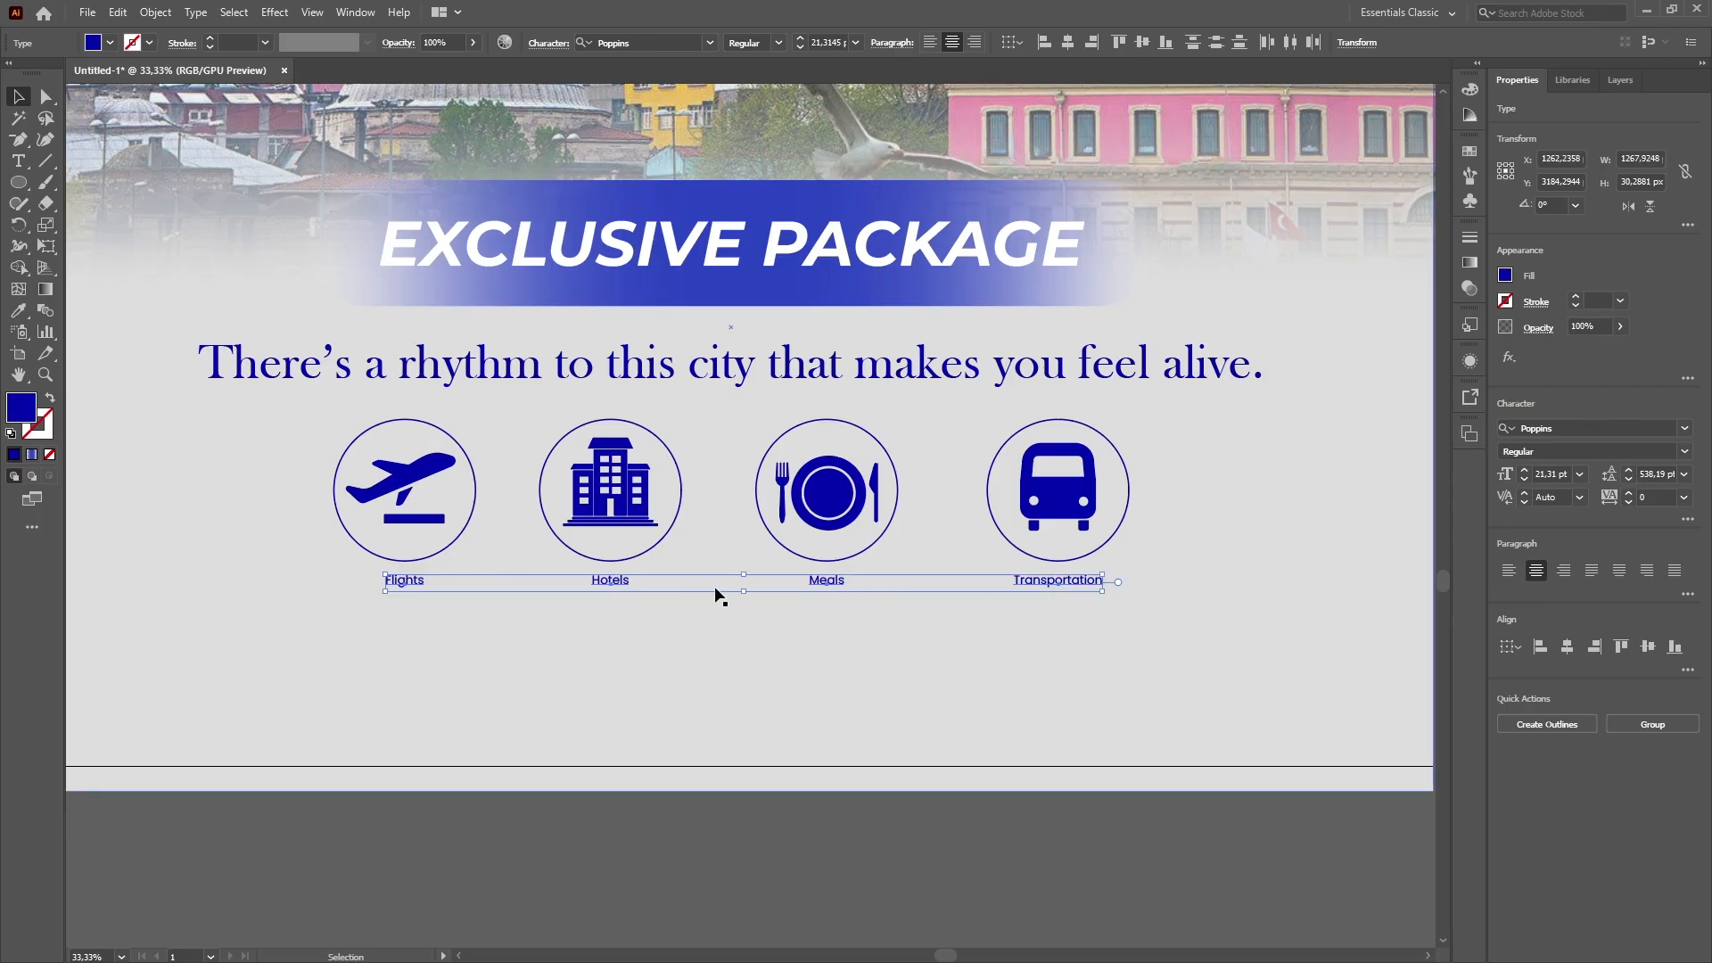
mouse_move(743, 591)
left_mouse_down()
mouse_move(681, 707)
mouse_move(745, 602)
left_mouse_up()
left_click(758, 859)
Re-centre the enlarged Flights, Hotels, Meals and Transportation labels beneath their own circles.
left_click(866, 584)
left_click_drag(599, 591, 616, 588)
left_click_drag(268, 599, 422, 612)
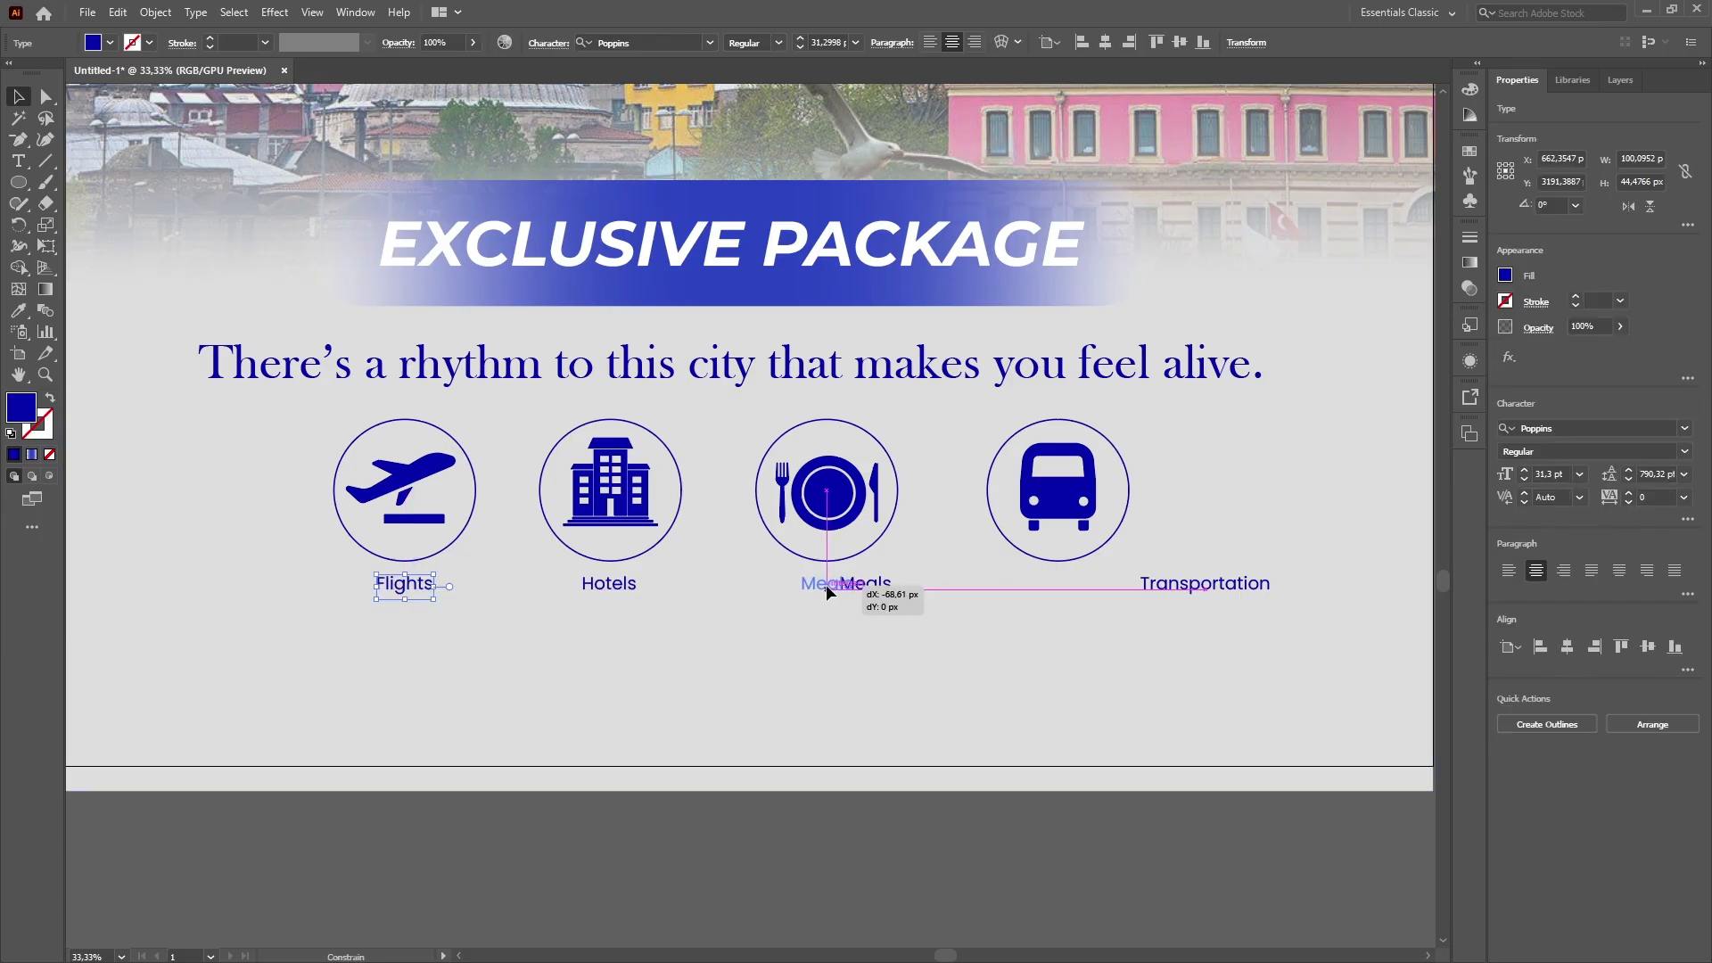
left_click_drag(825, 585, 826, 585)
left_click_drag(1187, 587, 1042, 595)
left_click(1049, 864)
Change the tagline's font to Ara Al Bayan.
key("ctrl+minus")
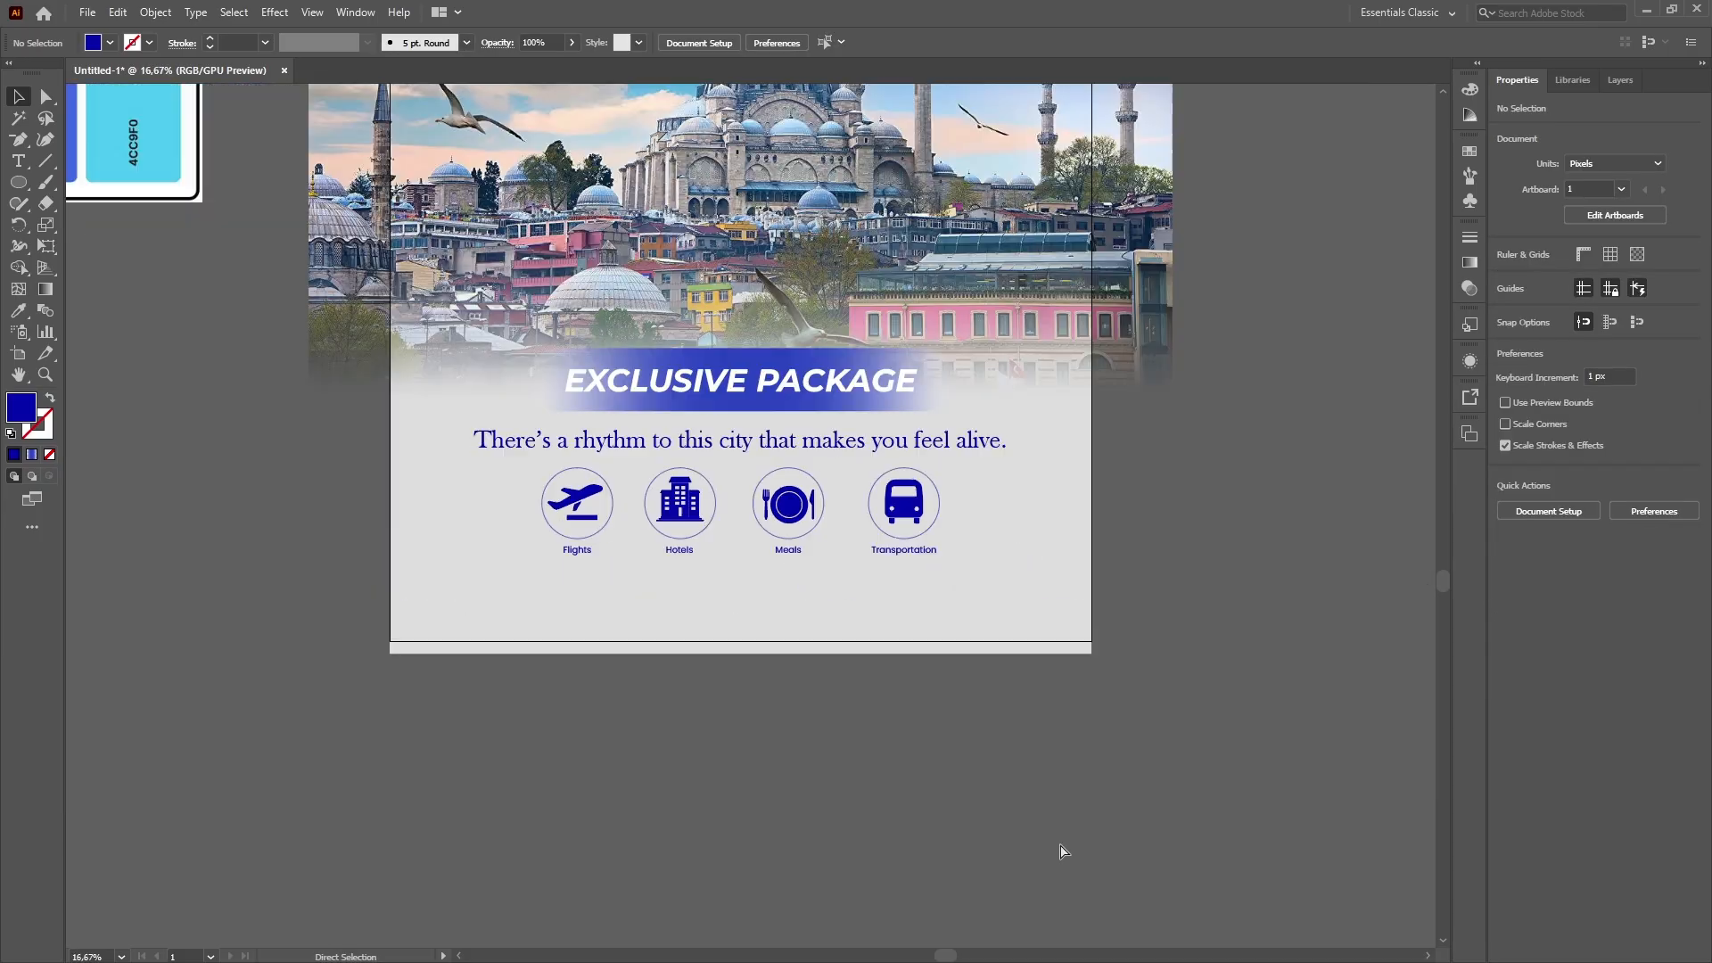
key("ctrl+minus")
scroll(1077, 769, "up", 3)
left_click(901, 651)
left_click(1686, 452)
left_click(1685, 452)
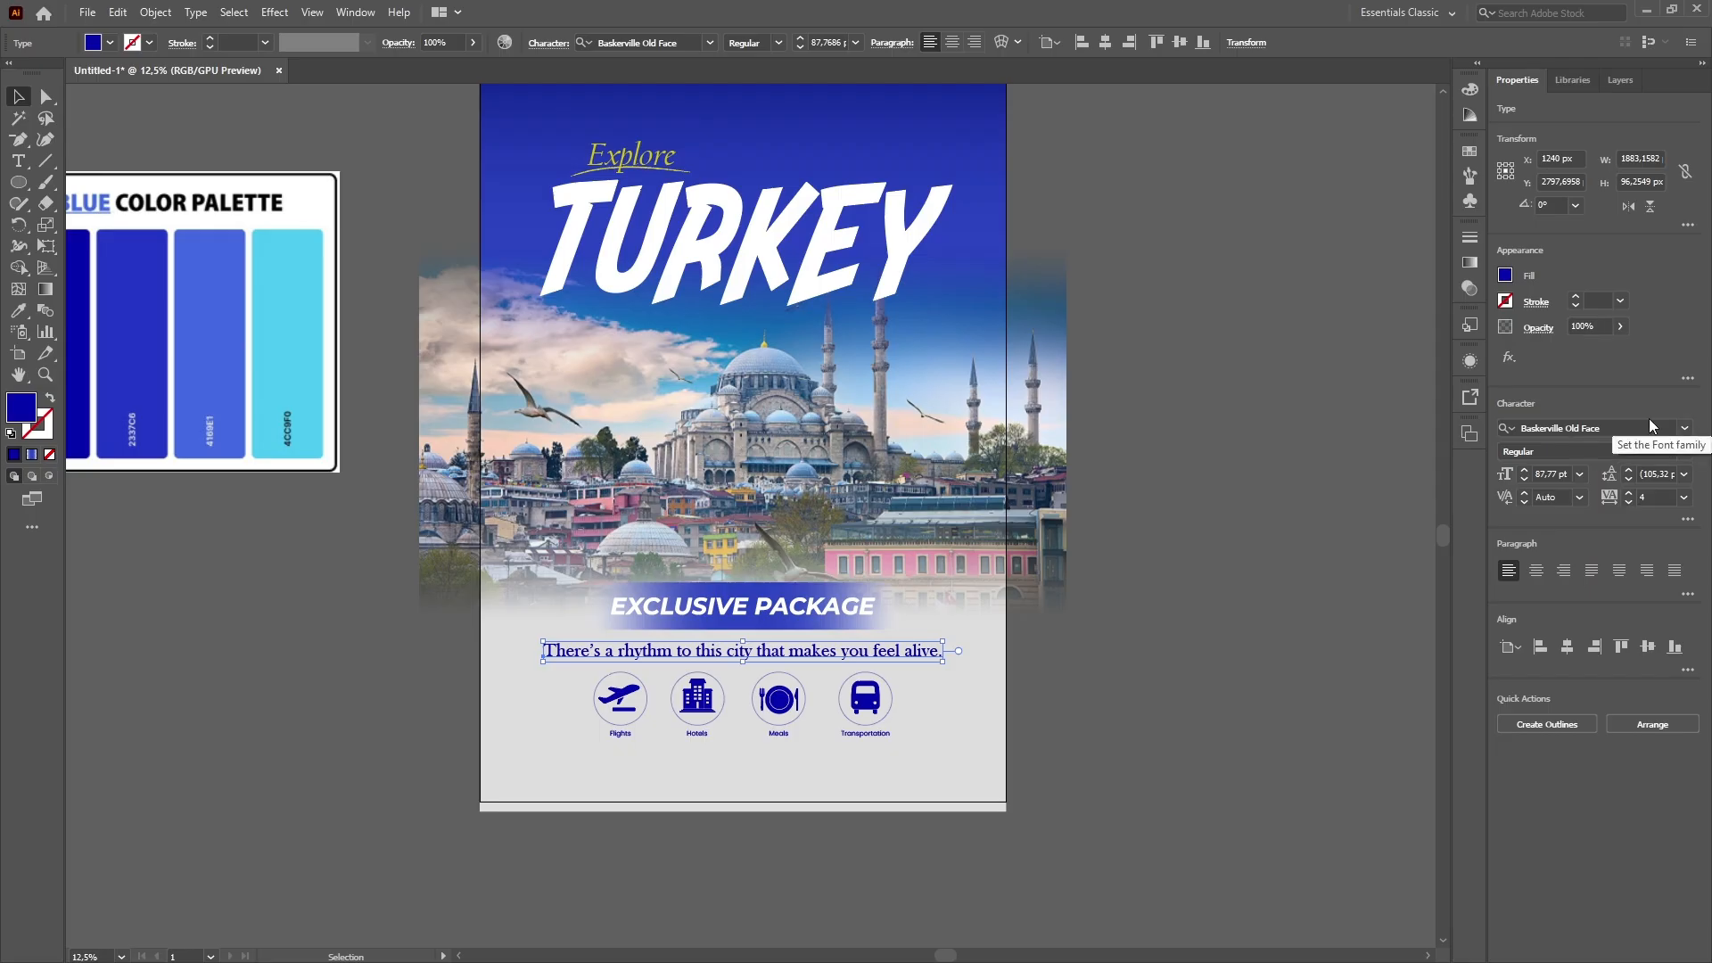
left_click(1650, 425)
type("ara")
left_click(1515, 529)
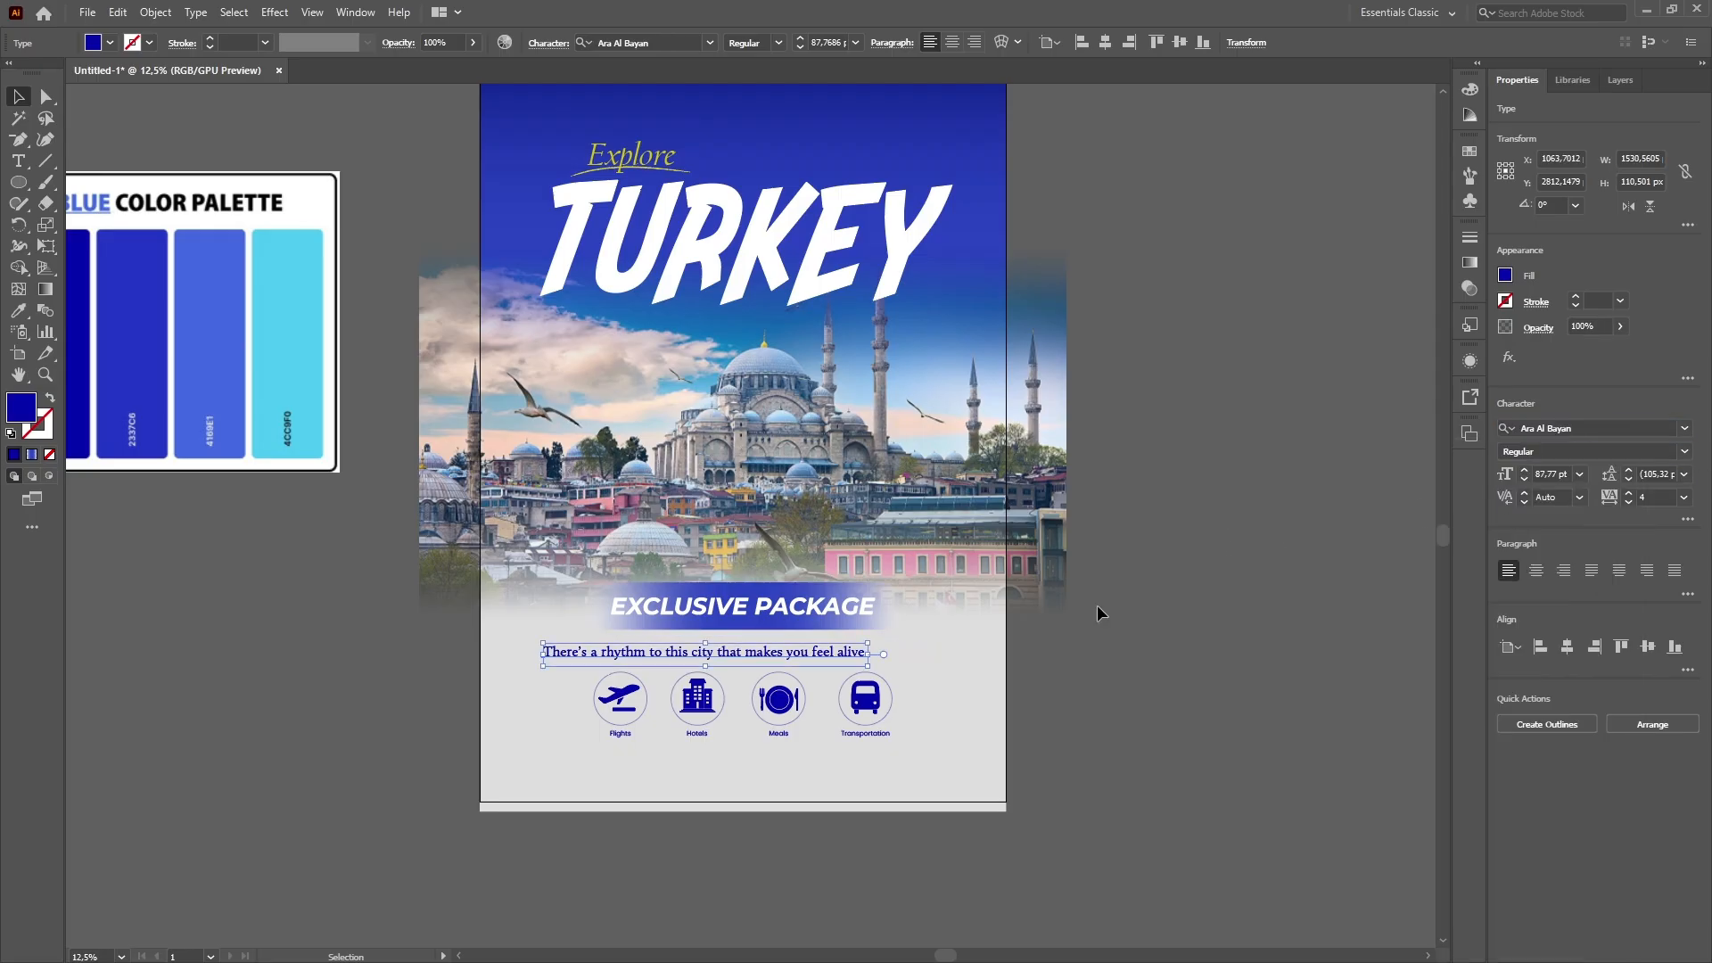
Centre the tagline horizontally on the artboard and shift it slightly up.
scroll(1357, 626, "down", 2)
key("ctrl+plus")
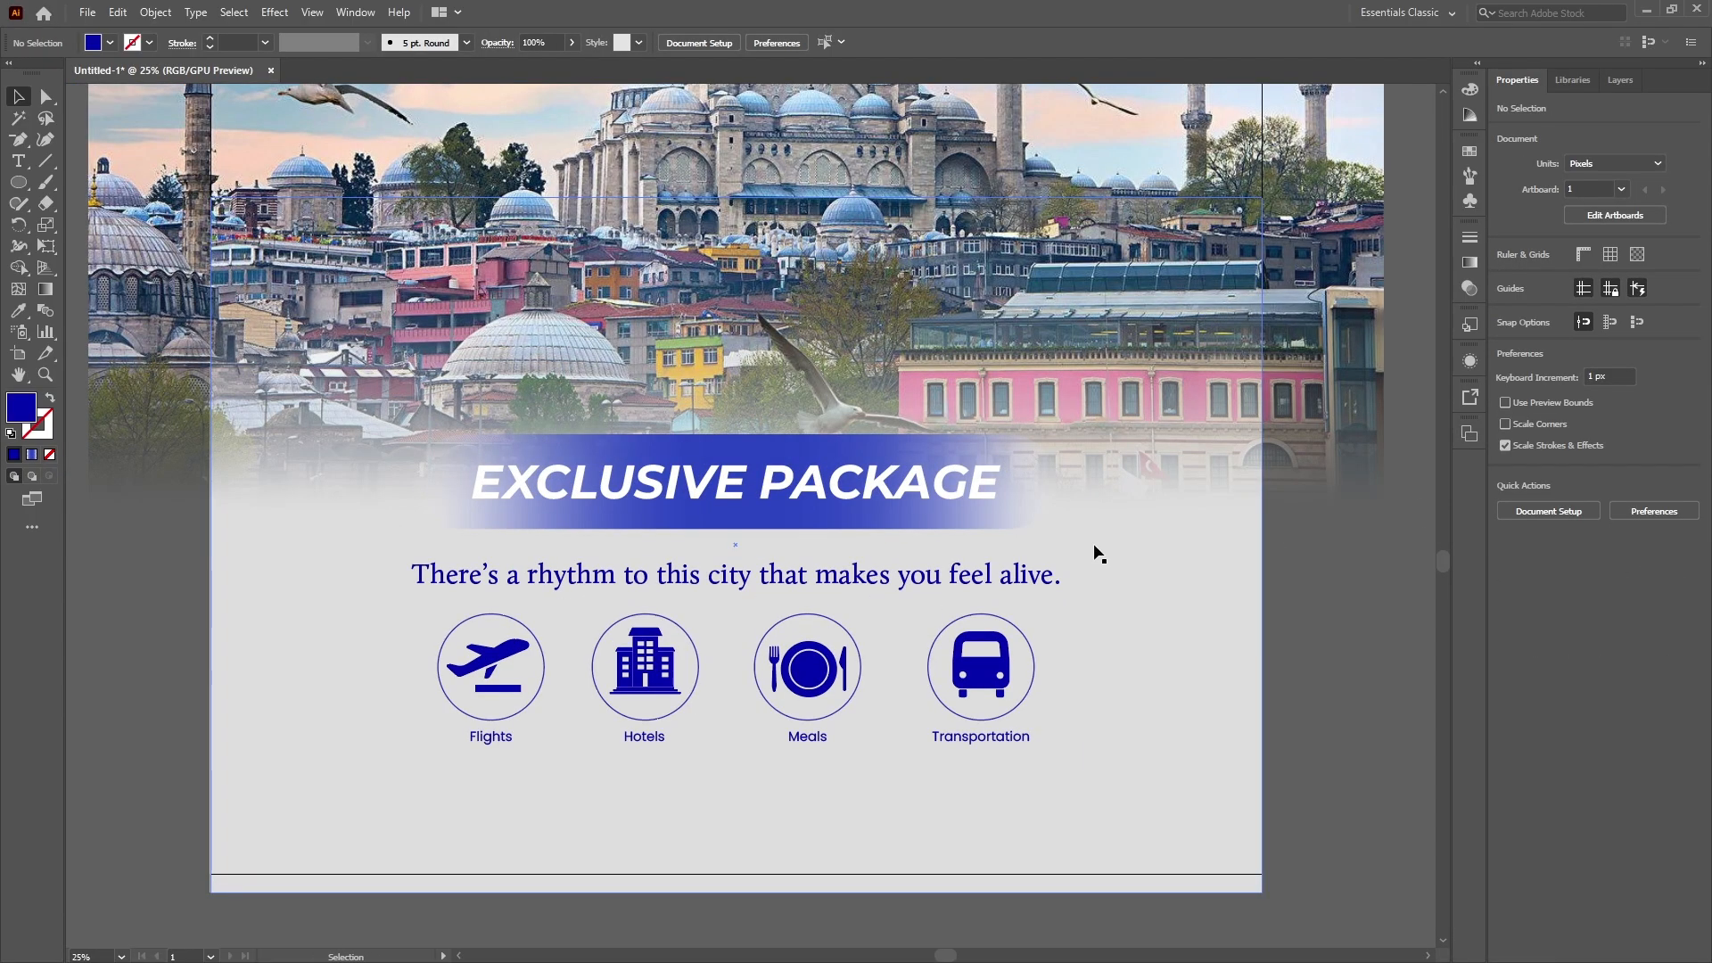
left_click_drag(1021, 574, 1021, 564)
left_click(1350, 558)
key("ctrl+minus")
left_click(588, 611)
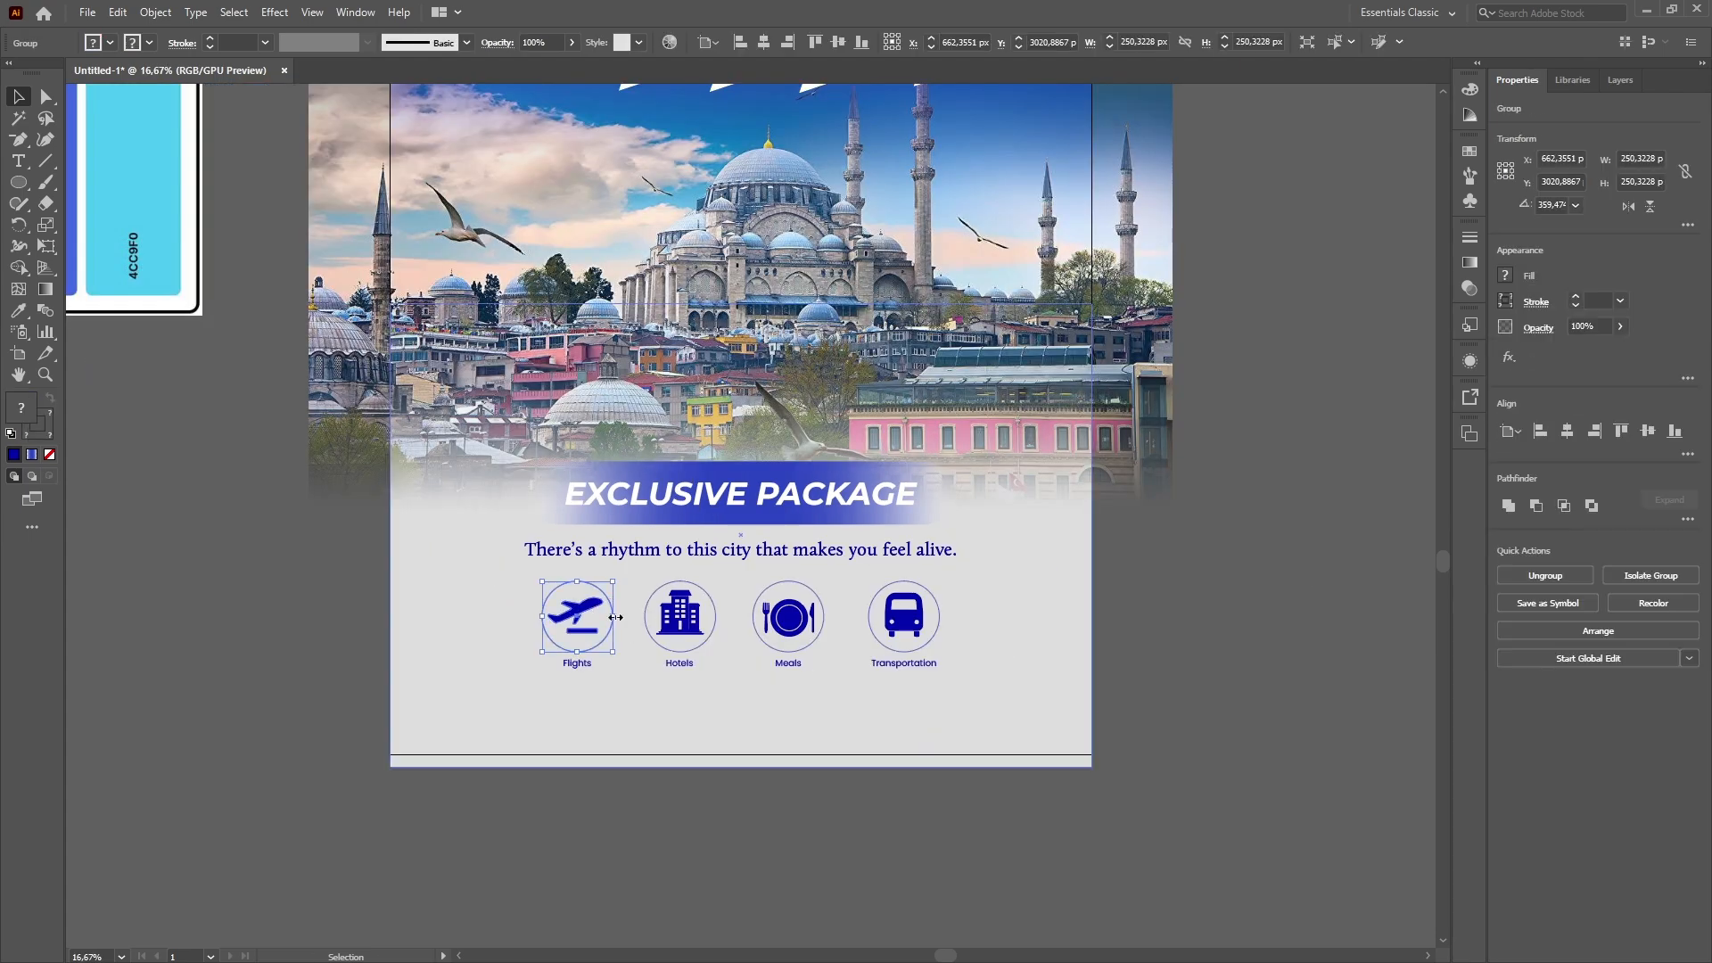
left_click(686, 617, "shift")
left_click(1261, 601)
Enlarge the tagline from its centre to about 99.37 pt.
key("ctrl+minus")
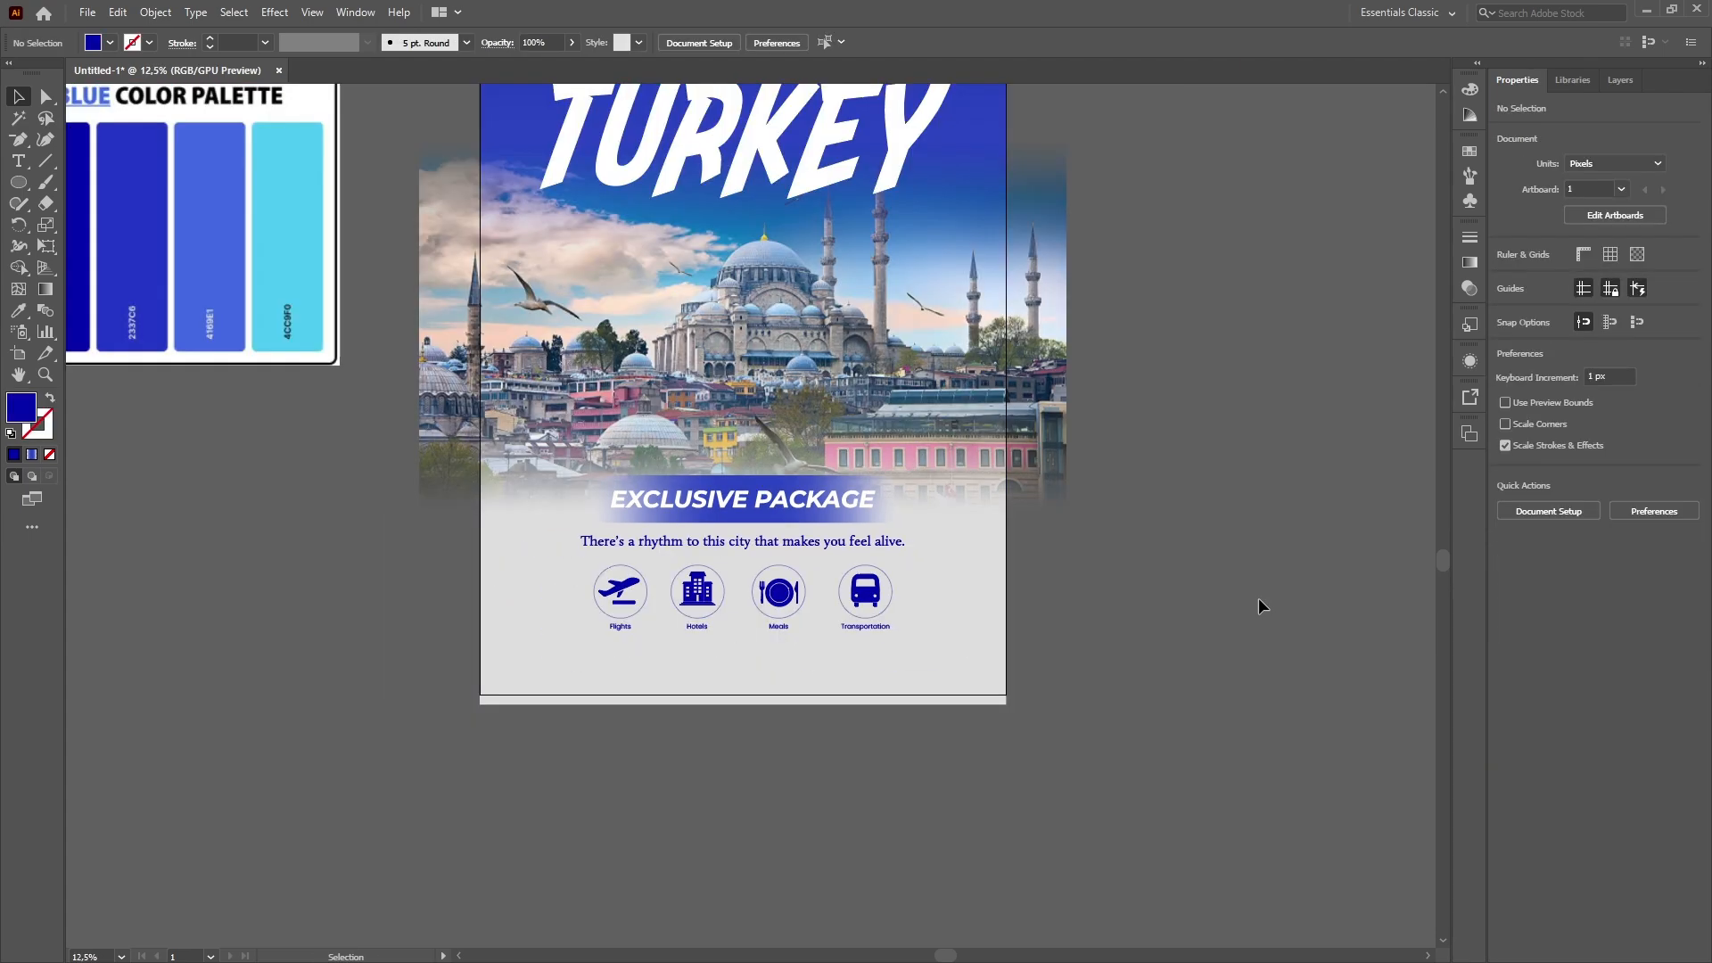
left_click(745, 545)
left_click_drag(745, 560, 745, 563)
left_click(891, 532)
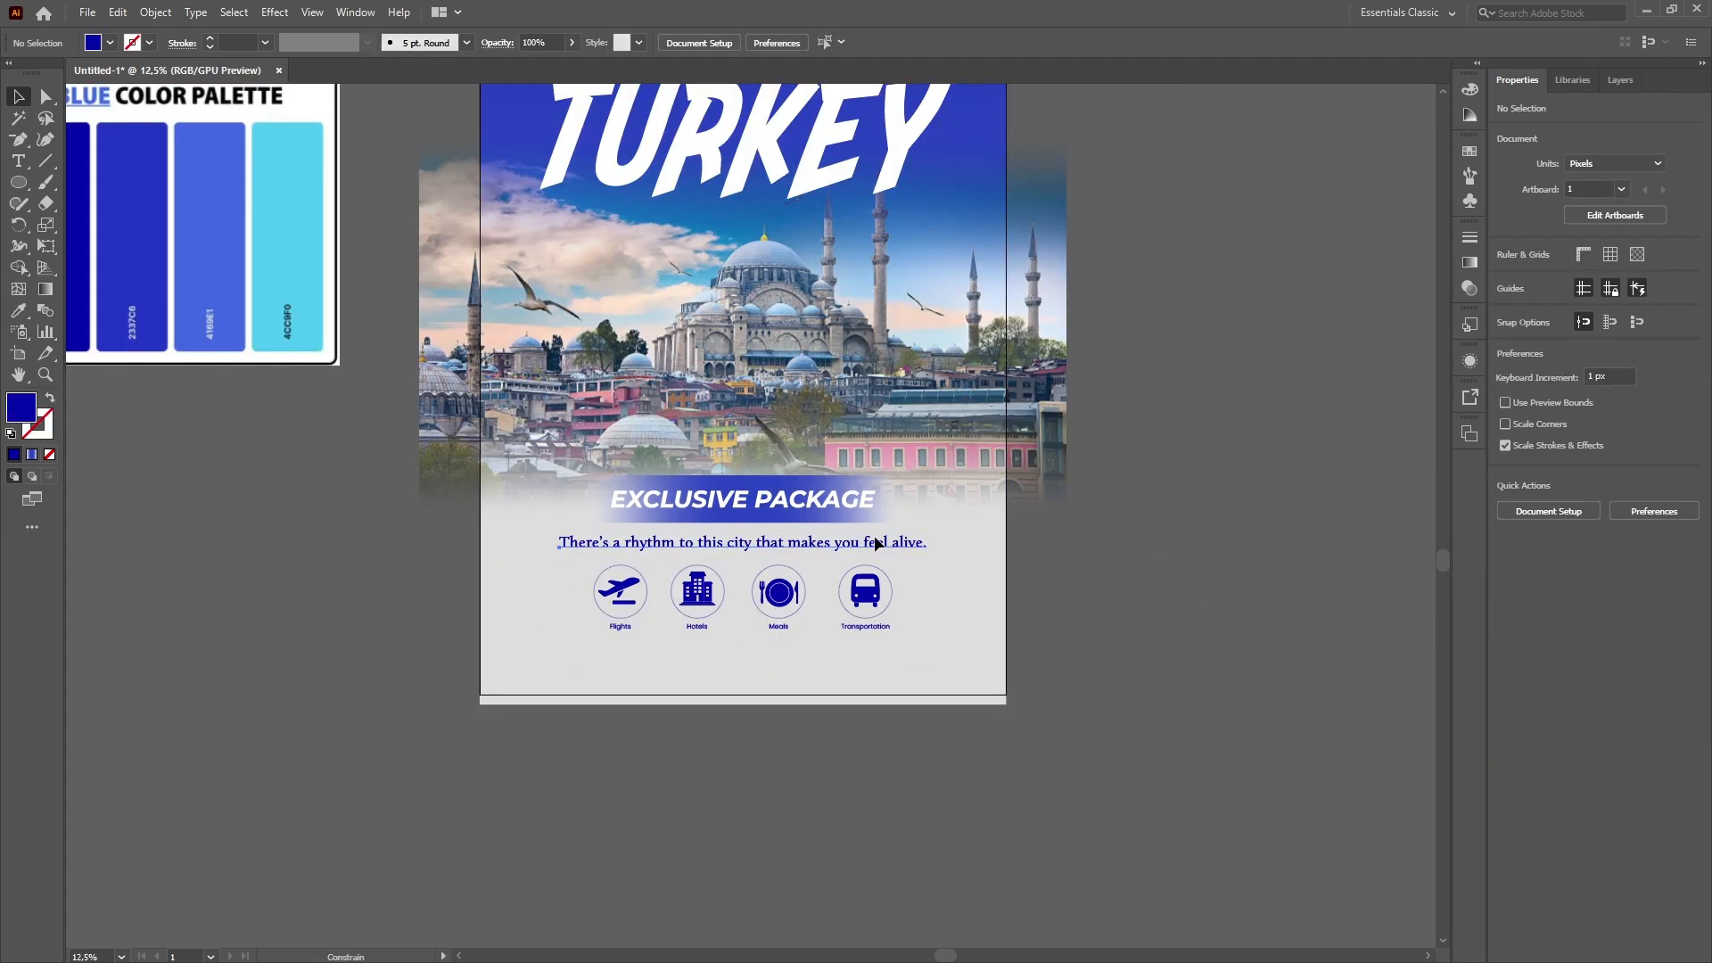
Nudge the tagline up by 8 px, closer to the EXCLUSIVE PACKAGE banner.
left_click(868, 554)
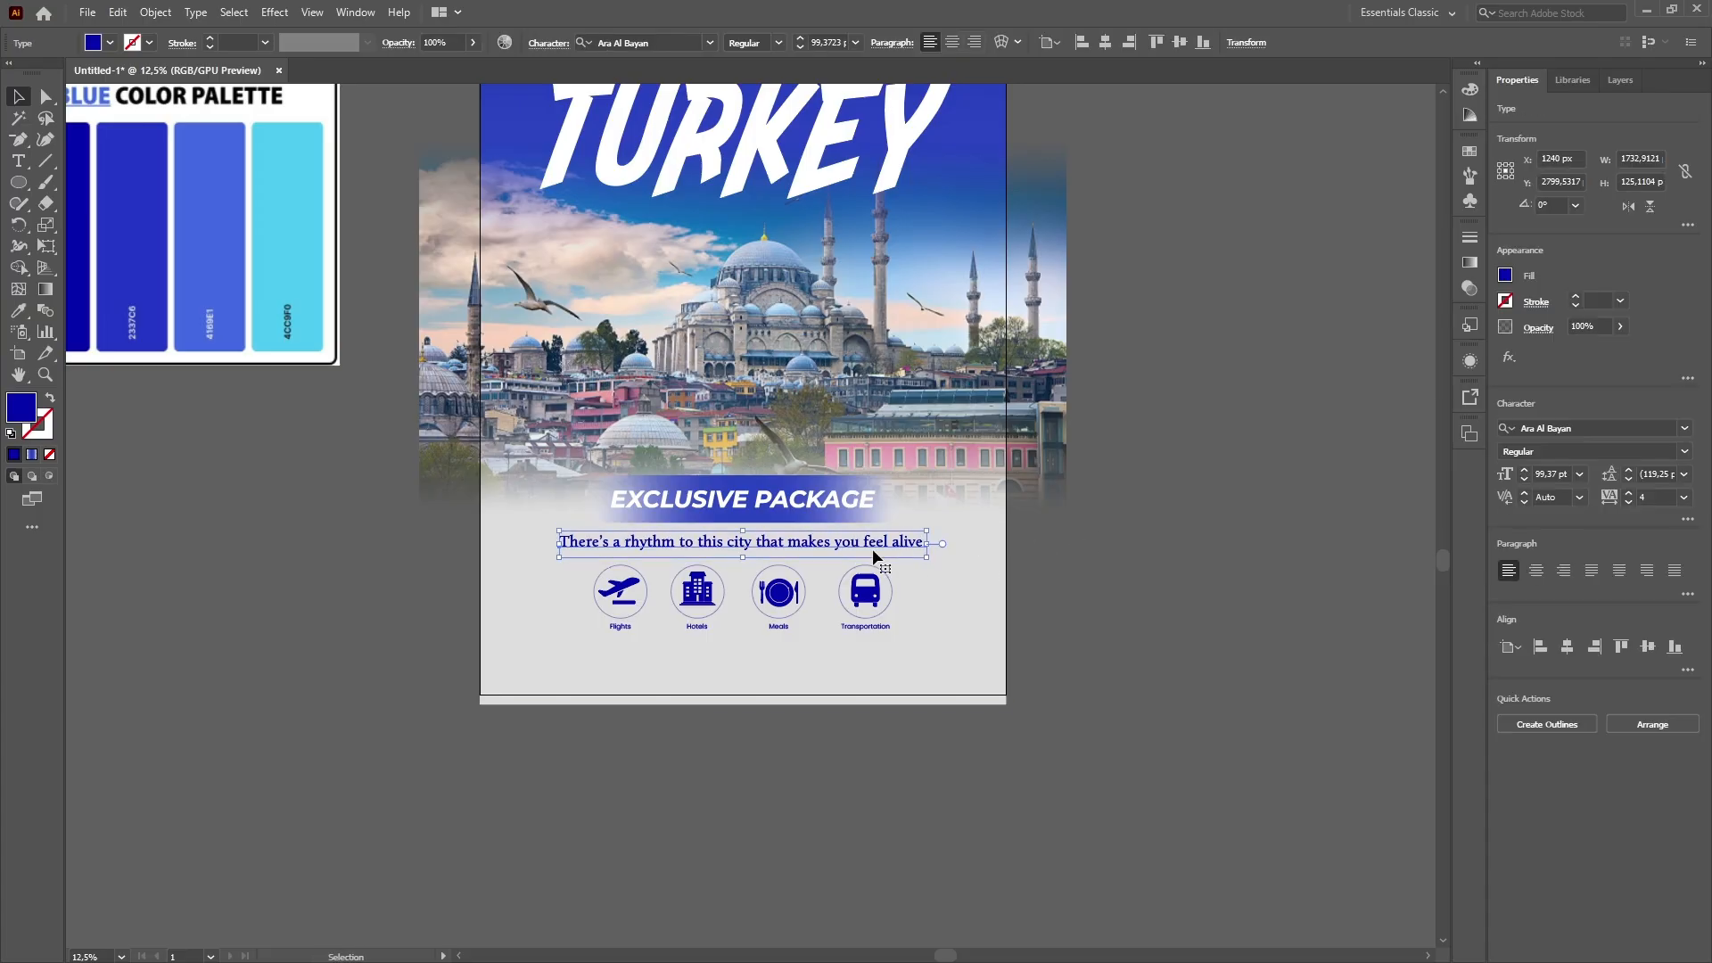
key("Up")
key("Up")
key("Up")
key("Up")
key("Up")
key("Up")
key("Up")
key("Up")
left_click(1132, 570)
Examine the tagline and the icon row within the overall poster layout.
scroll(1132, 570, "up", 1)
left_click(896, 608)
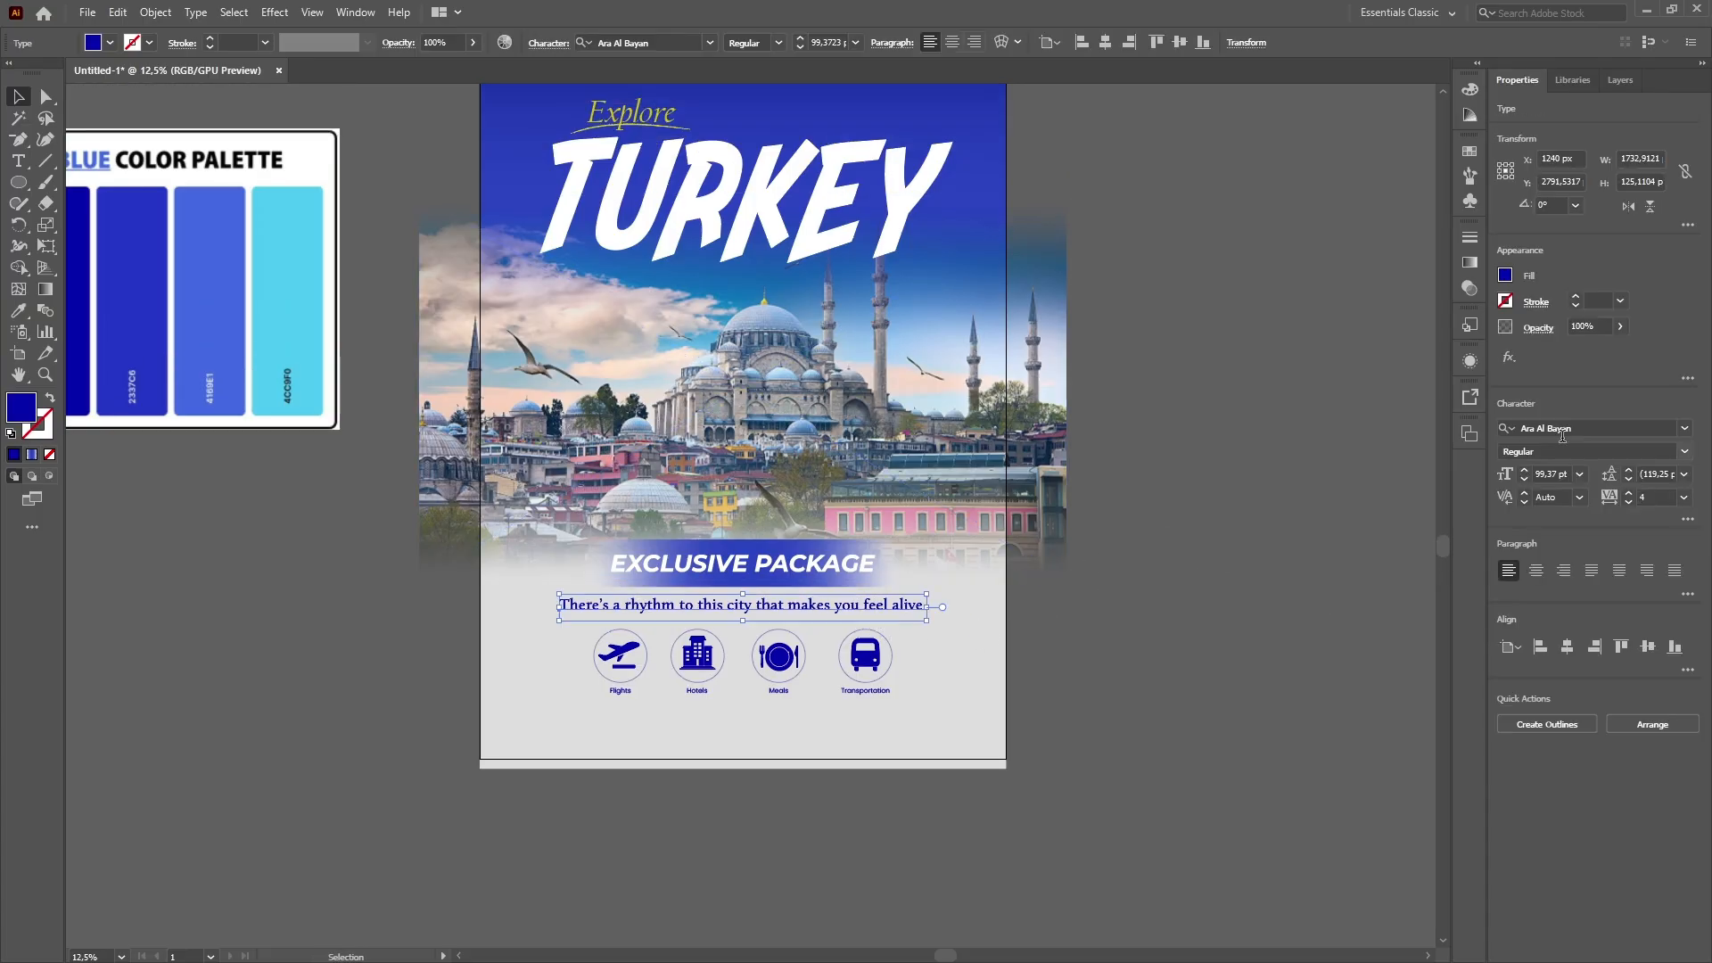
left_click(1254, 424)
scroll(1254, 424, "up", 1)
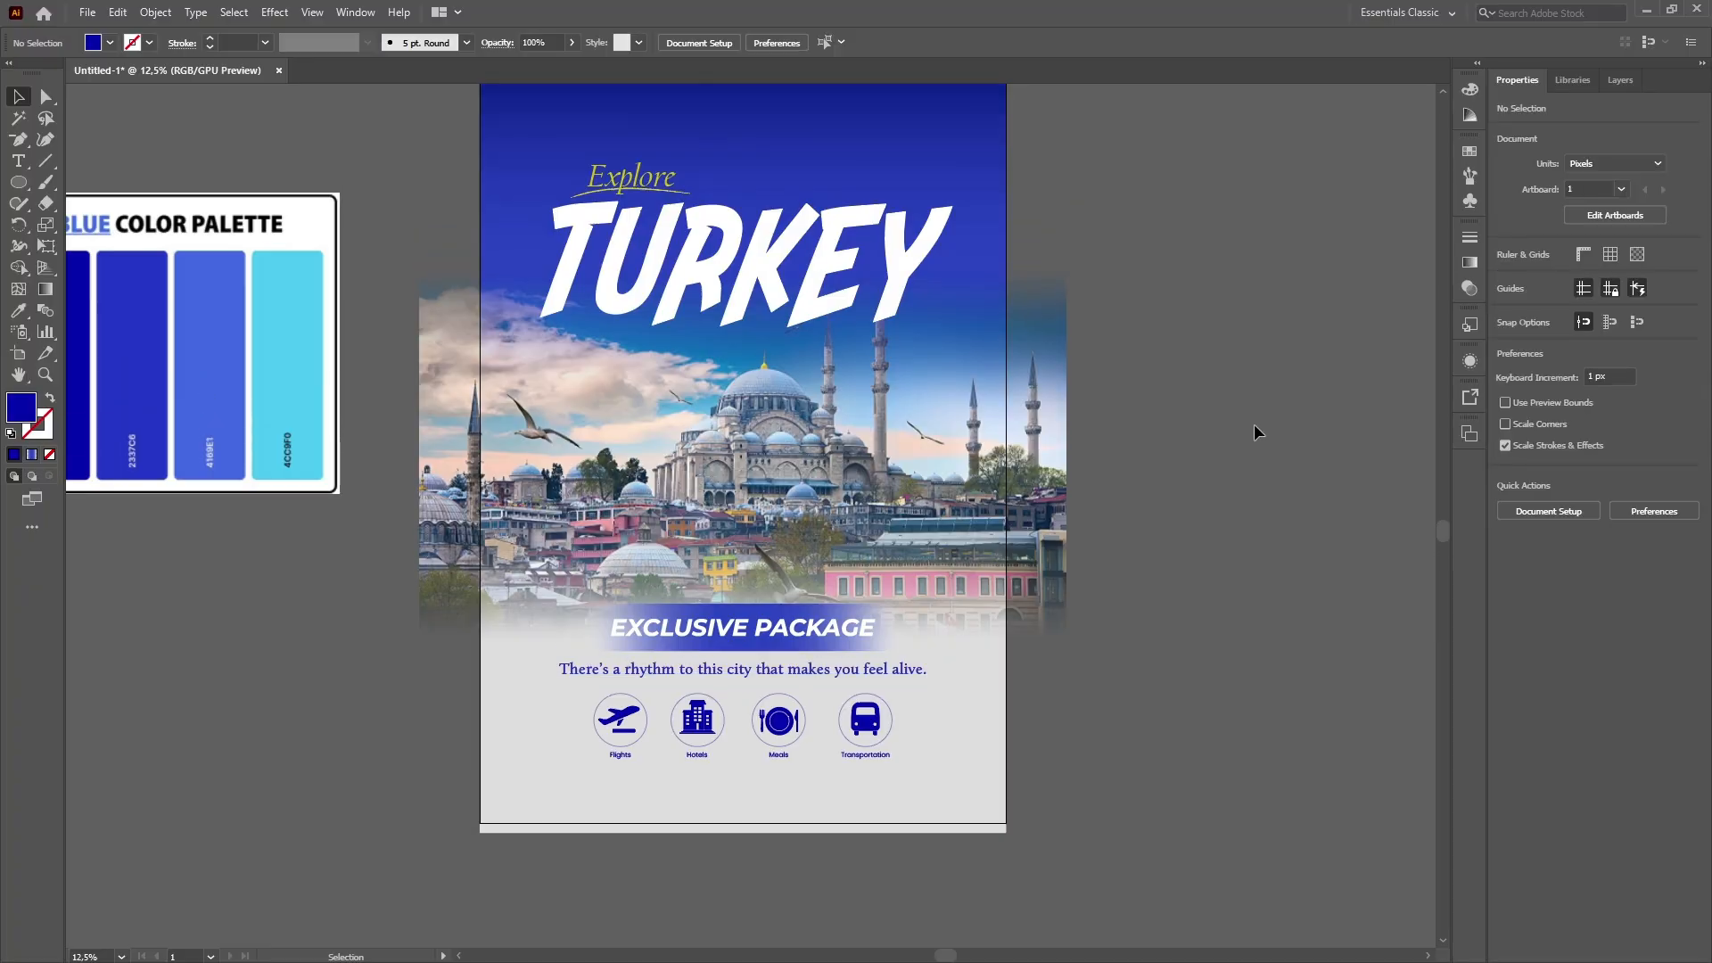
key("ctrl+minus")
key("ctrl+plus")
key("ctrl+plus")
scroll(1254, 424, "down", 4)
scroll(1095, 537, "up", 2)
key("ctrl+minus")
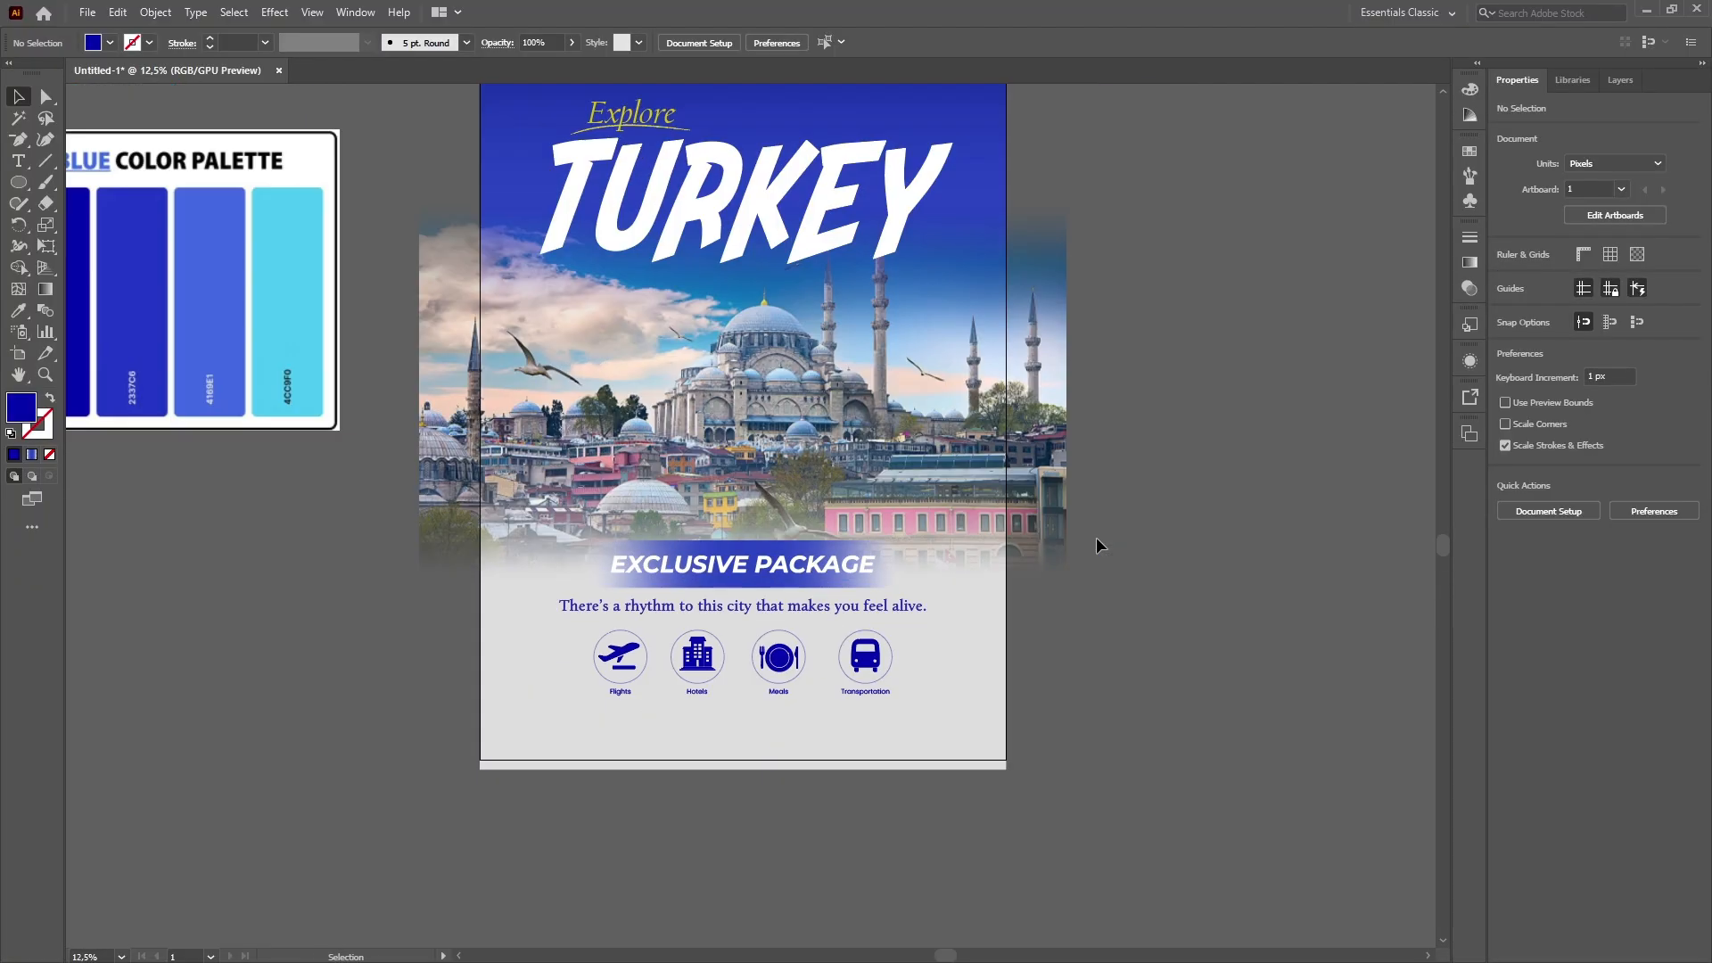
Recolour the tagline with the darkest navy swatch sampled from the royal blue colour palette.
left_click(802, 607)
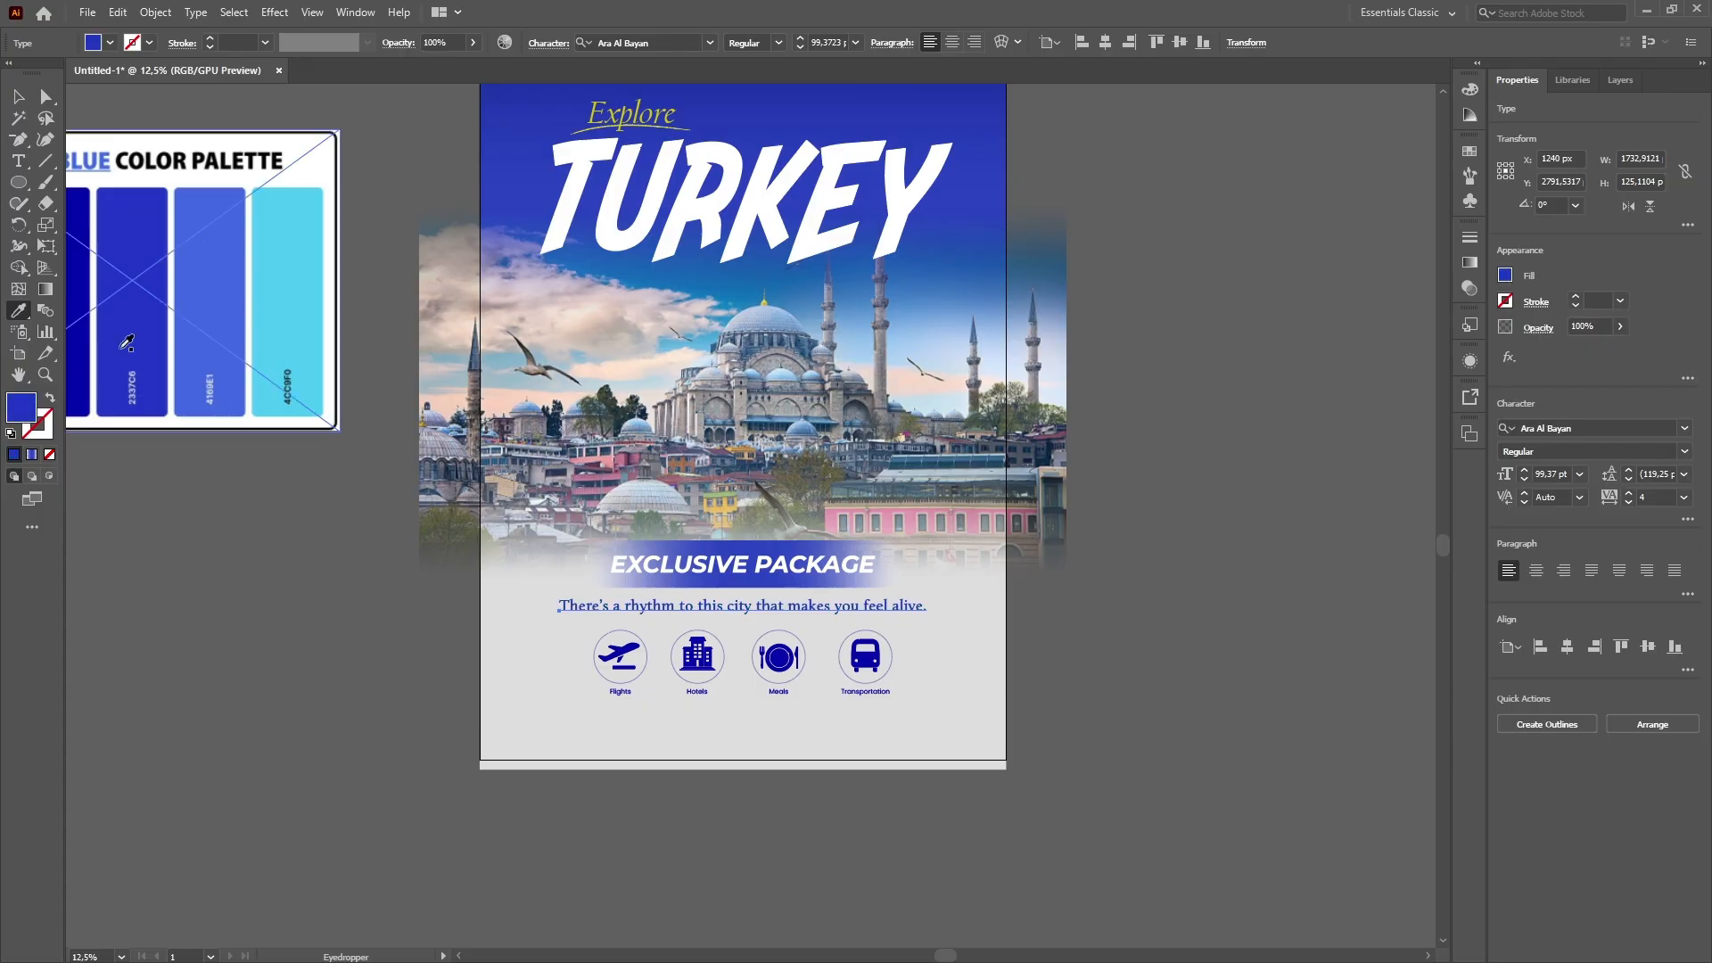
scroll(161, 316, "left", 3)
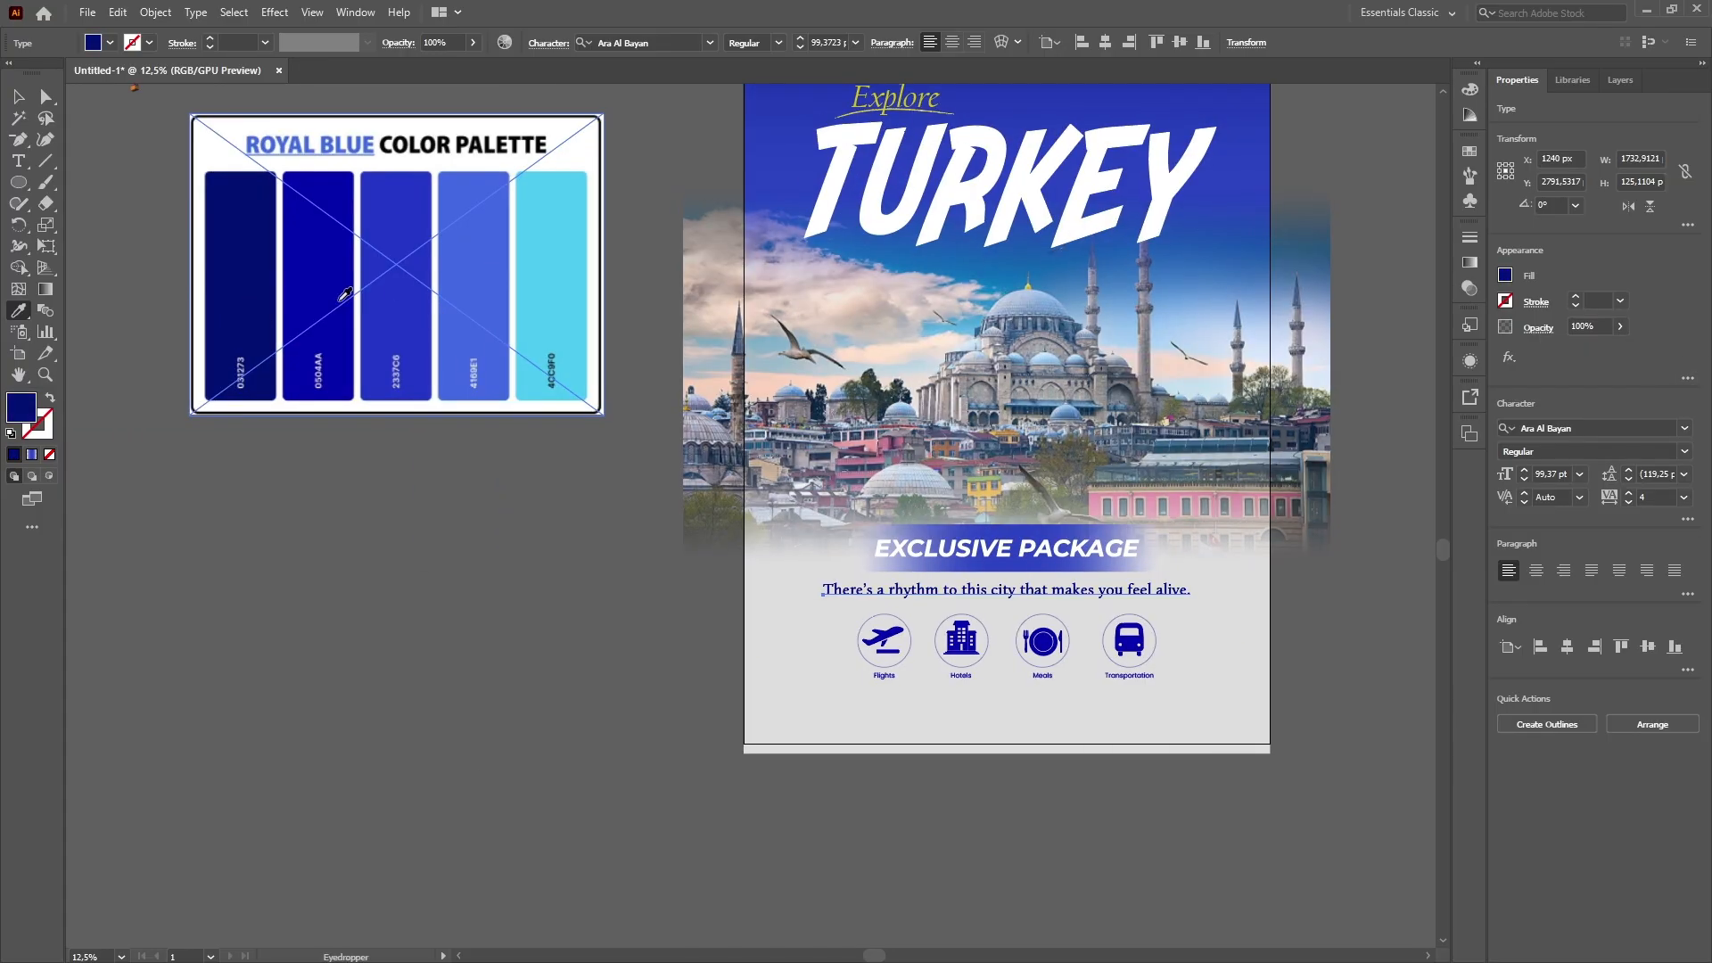
key("v")
left_click(364, 512)
left_click_drag(1321, 585, 1152, 628)
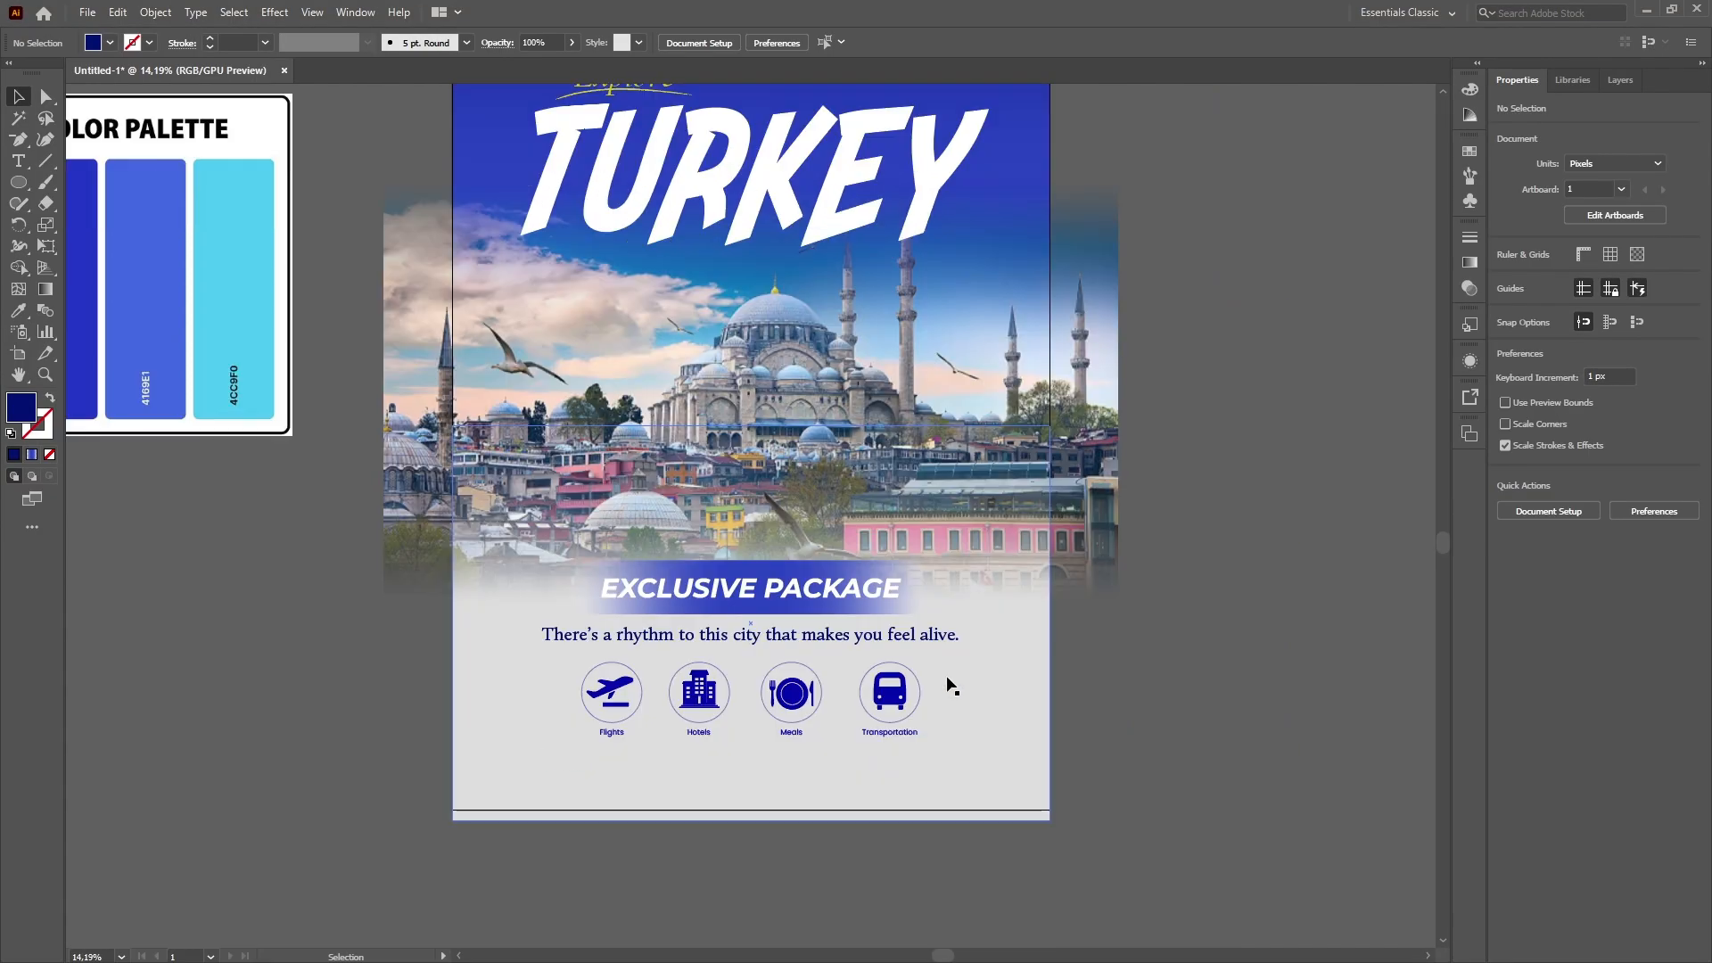
Group the four circled travel icons together with their labels into one row object.
left_click(622, 691)
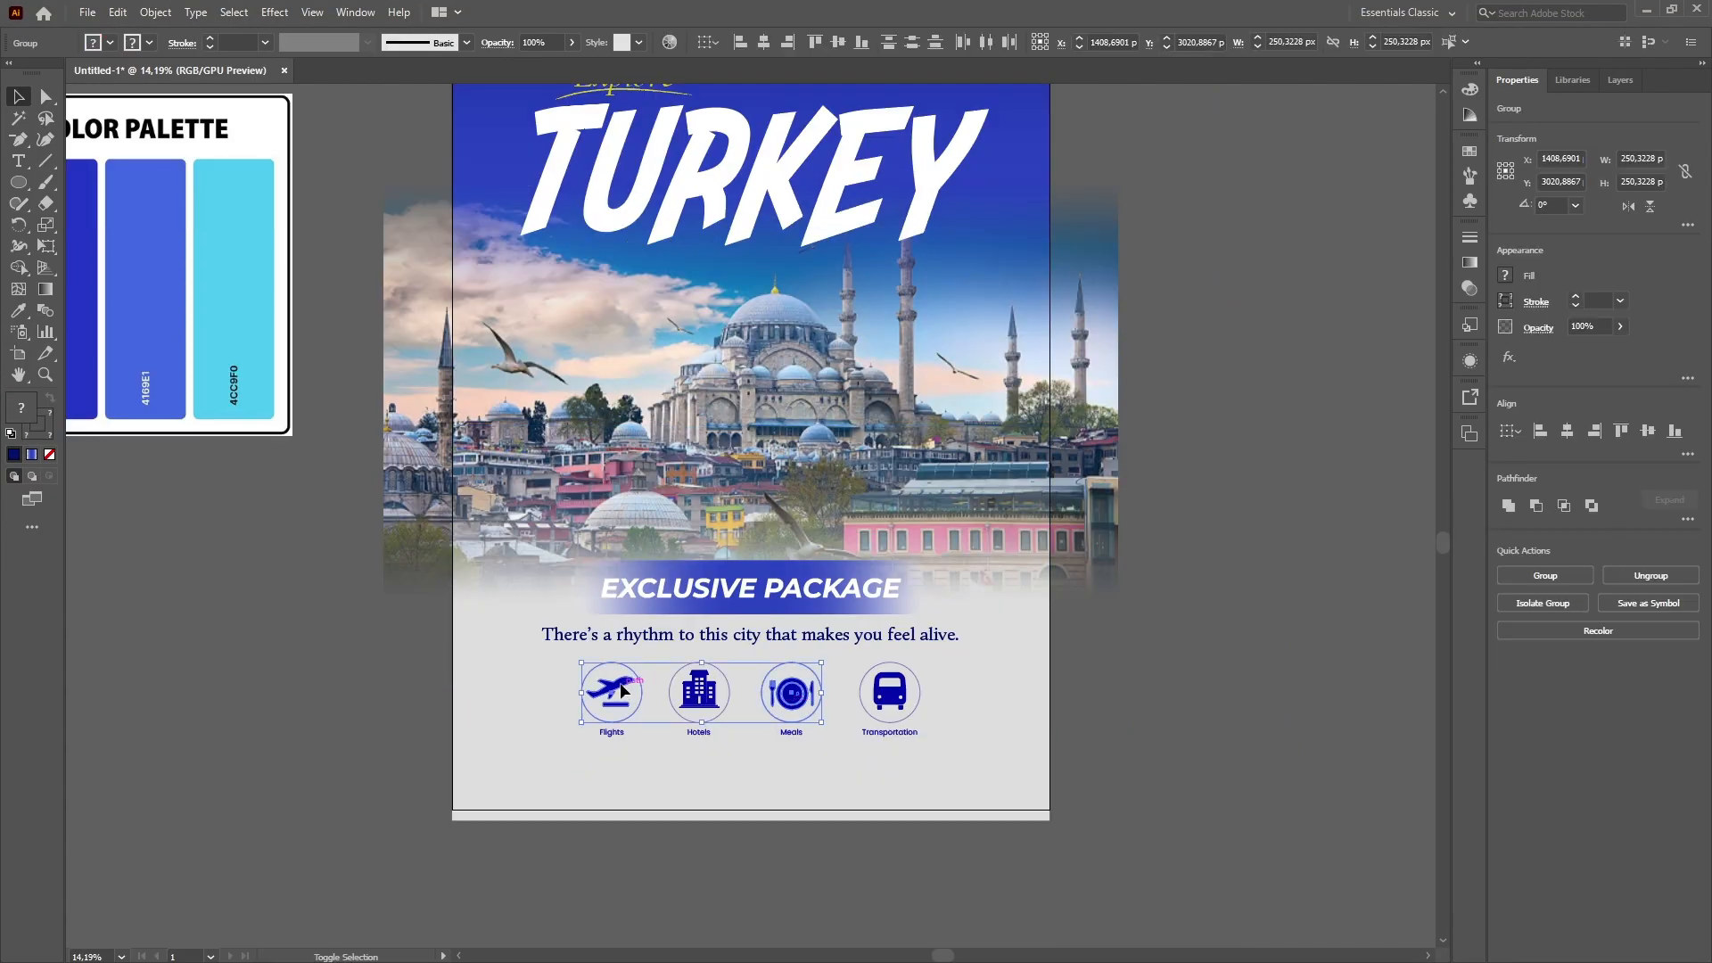
left_click(899, 695, "shift")
key("ctrl+g")
left_click(265, 569)
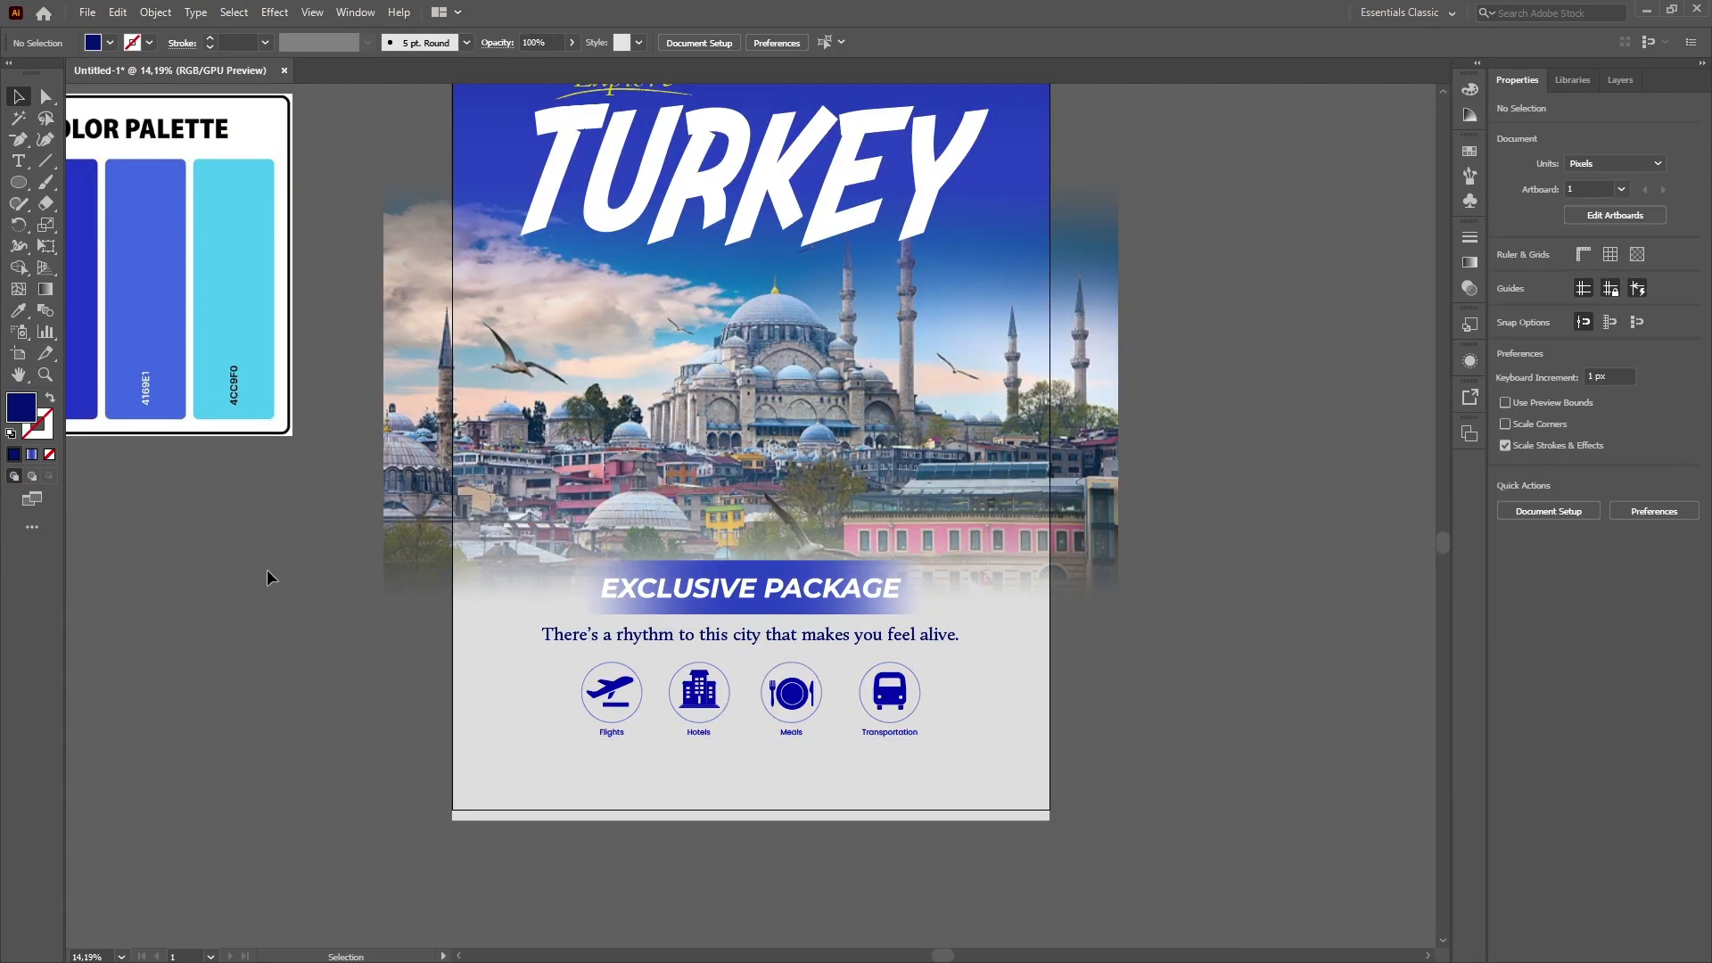
Recolour the tagline with the 0504AA blue sampled from the royal blue colour palette.
left_click(713, 638)
left_click_drag(301, 553, 437, 589)
key("i")
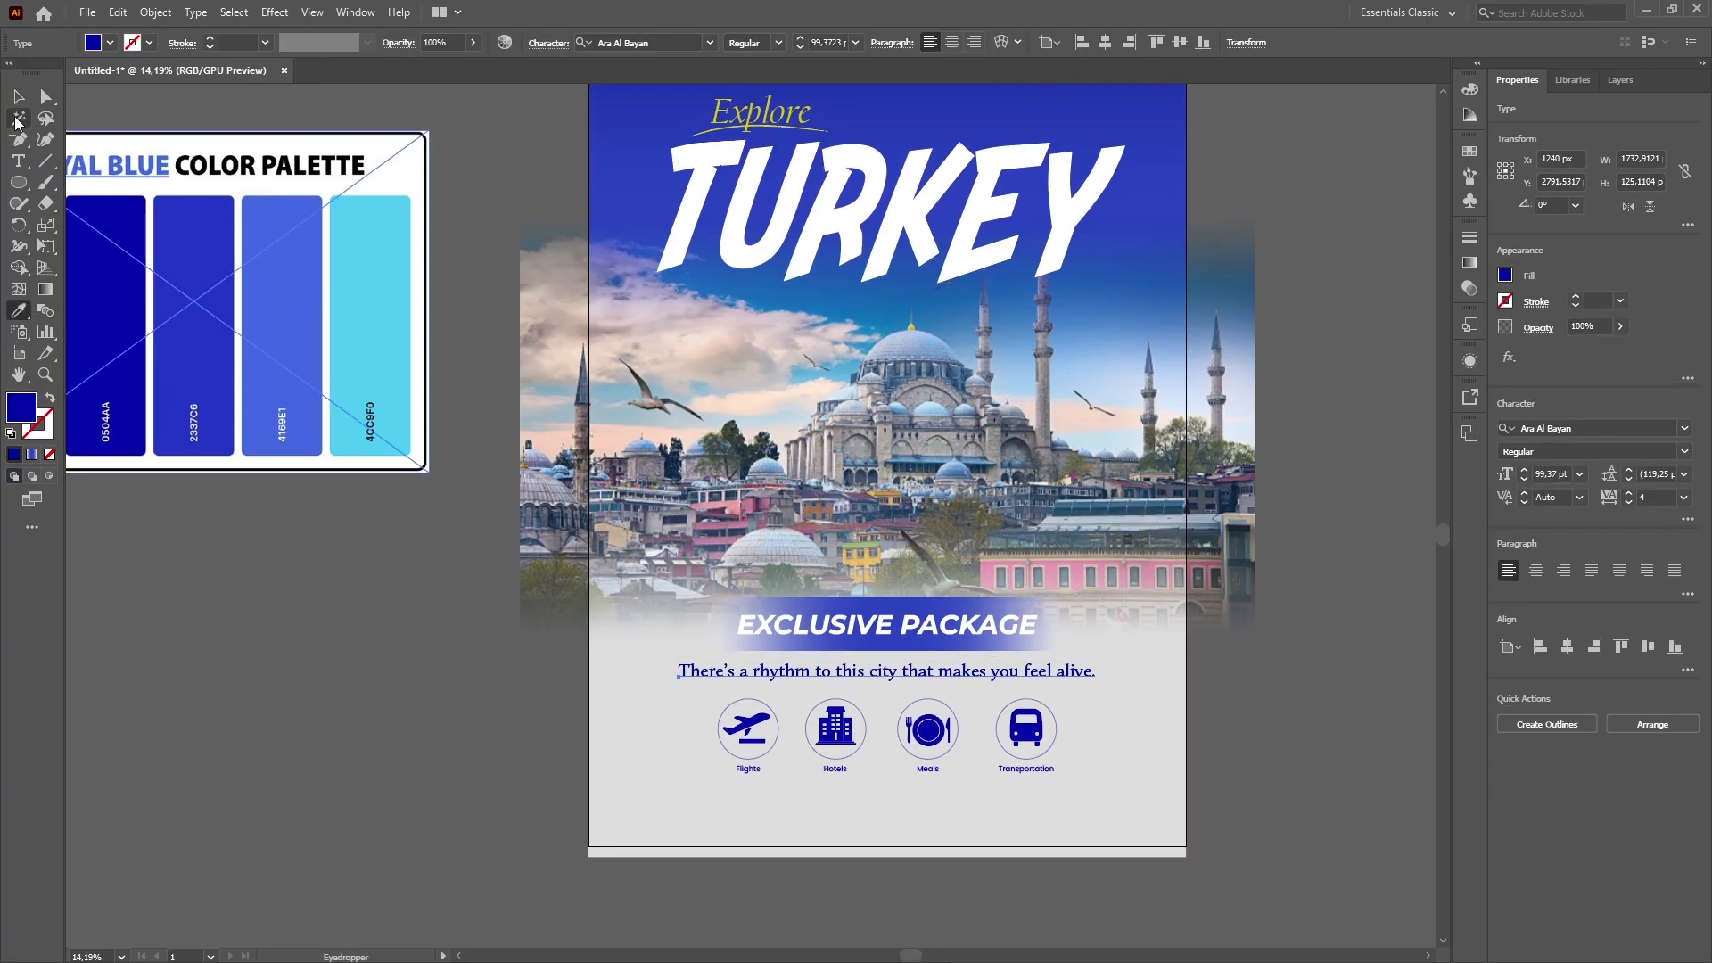
left_click(17, 97)
left_click(229, 640)
key("ctrl+minus")
scroll(355, 437, "down", 3)
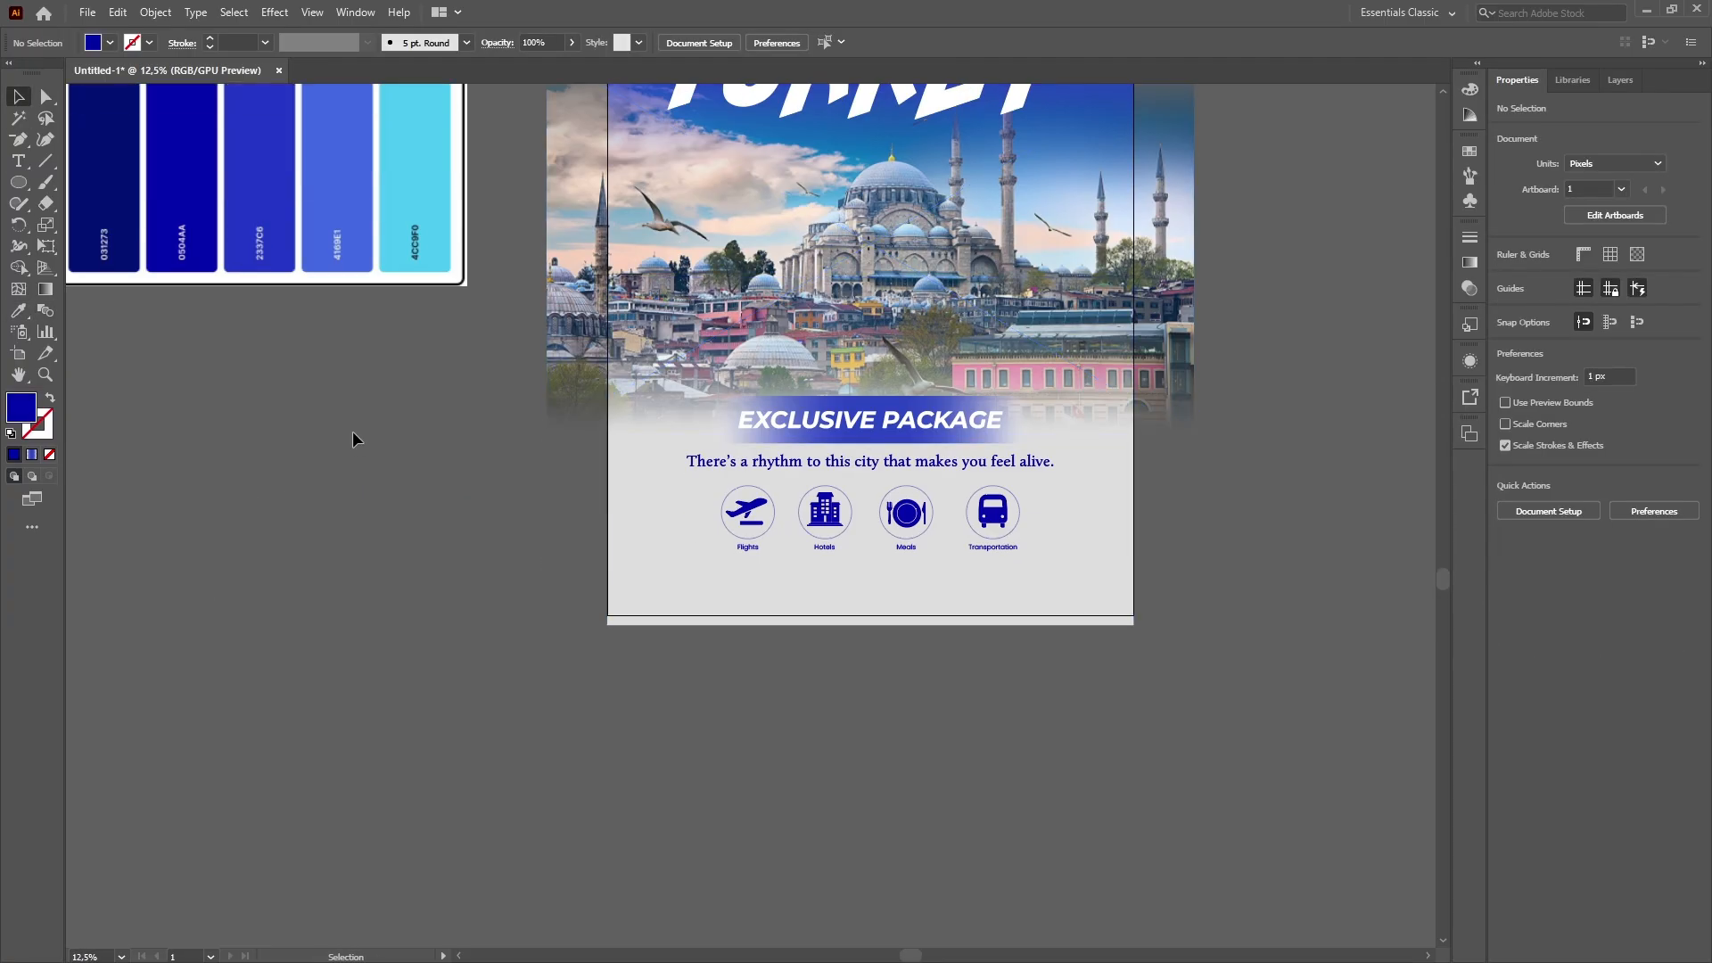
left_click(18, 182)
scroll(789, 605, "down", 2)
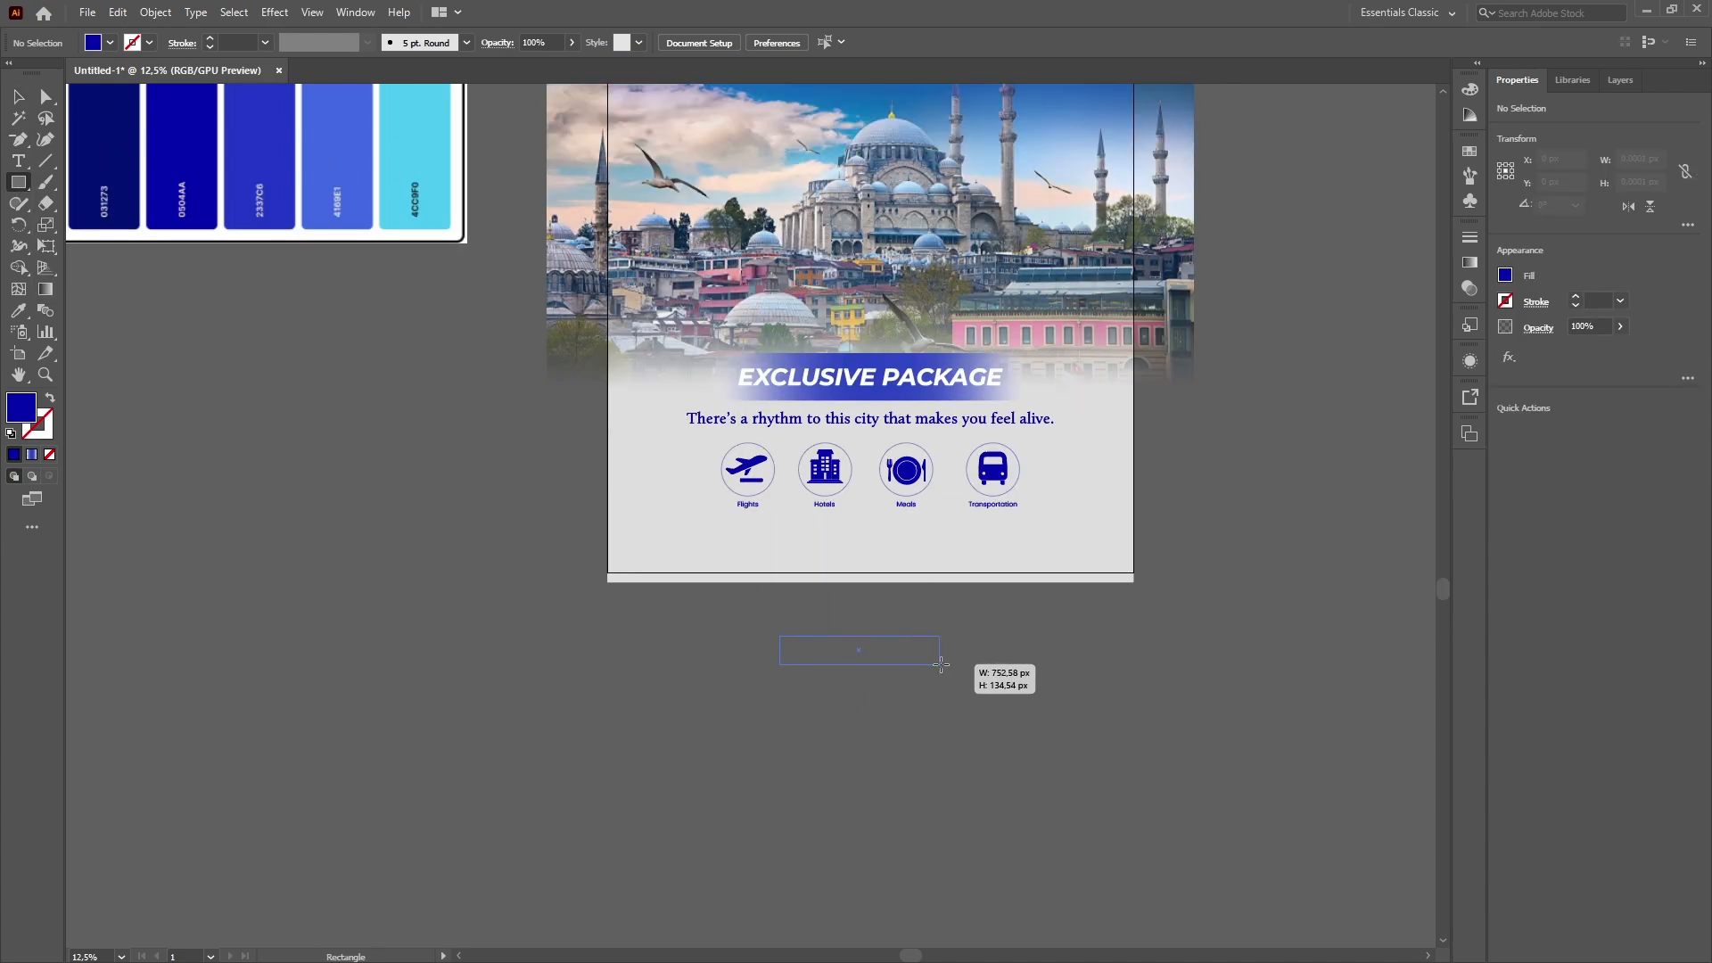
left_click_drag(946, 677, 954, 676)
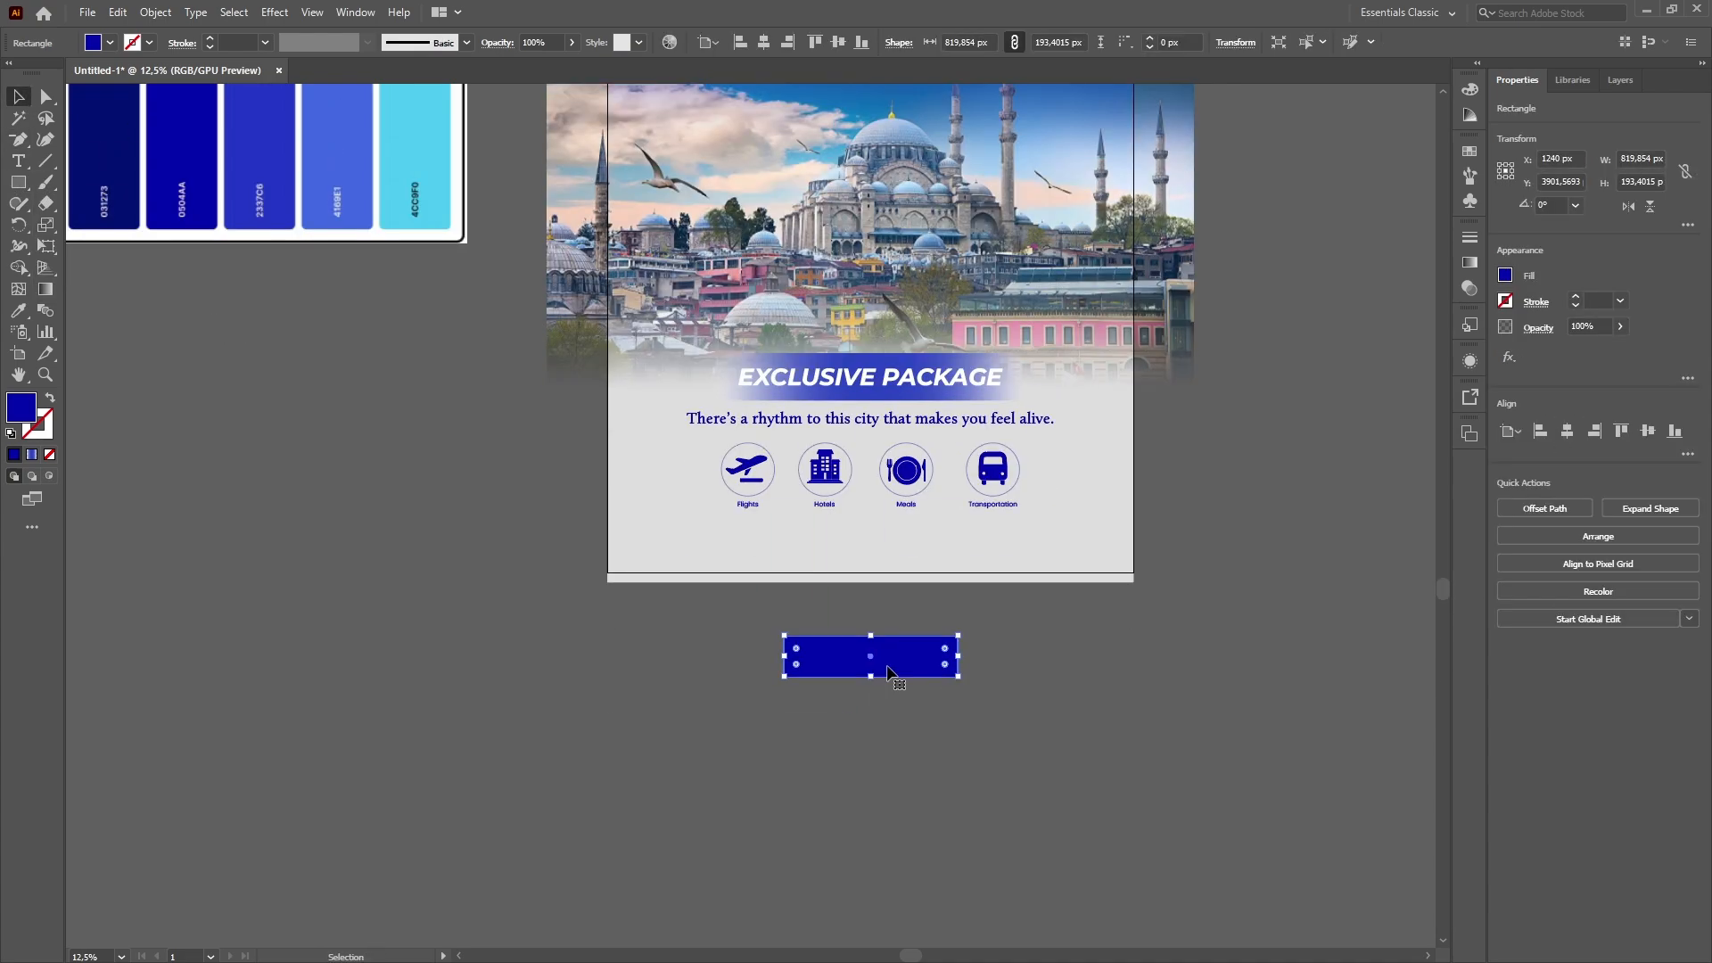
scroll(975, 736, "up", 2)
left_click(1648, 431)
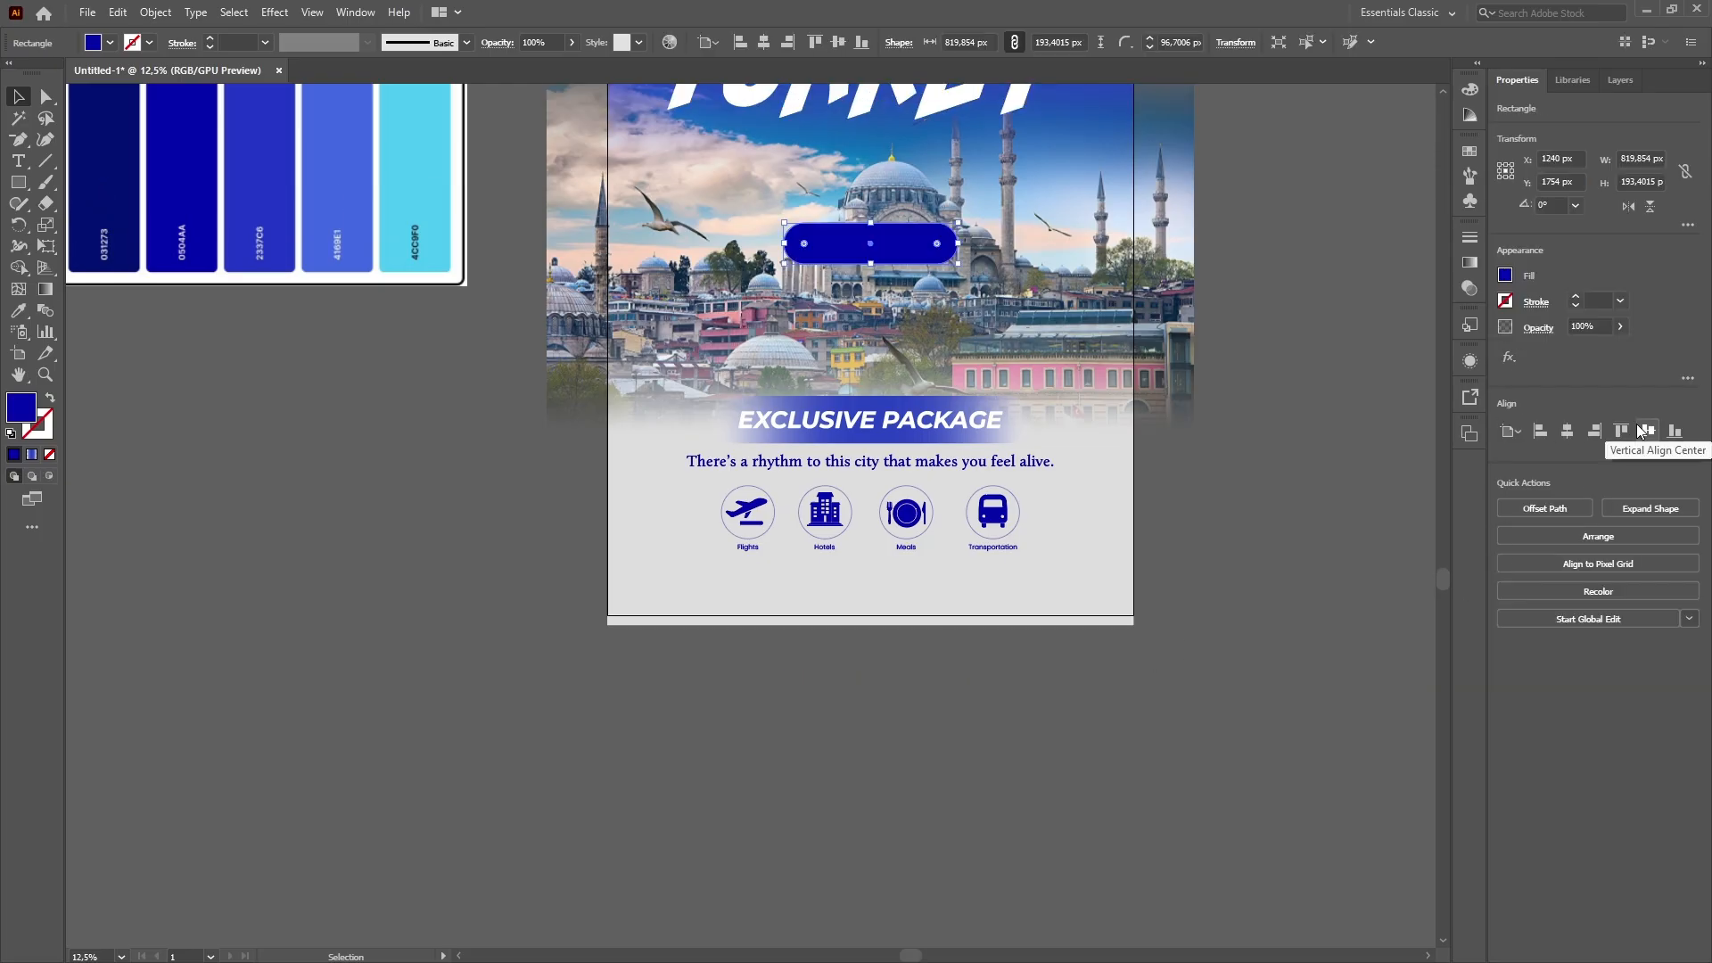
key("ctrl+z")
left_click_drag(908, 701, 900, 583)
key("ctrl+plus")
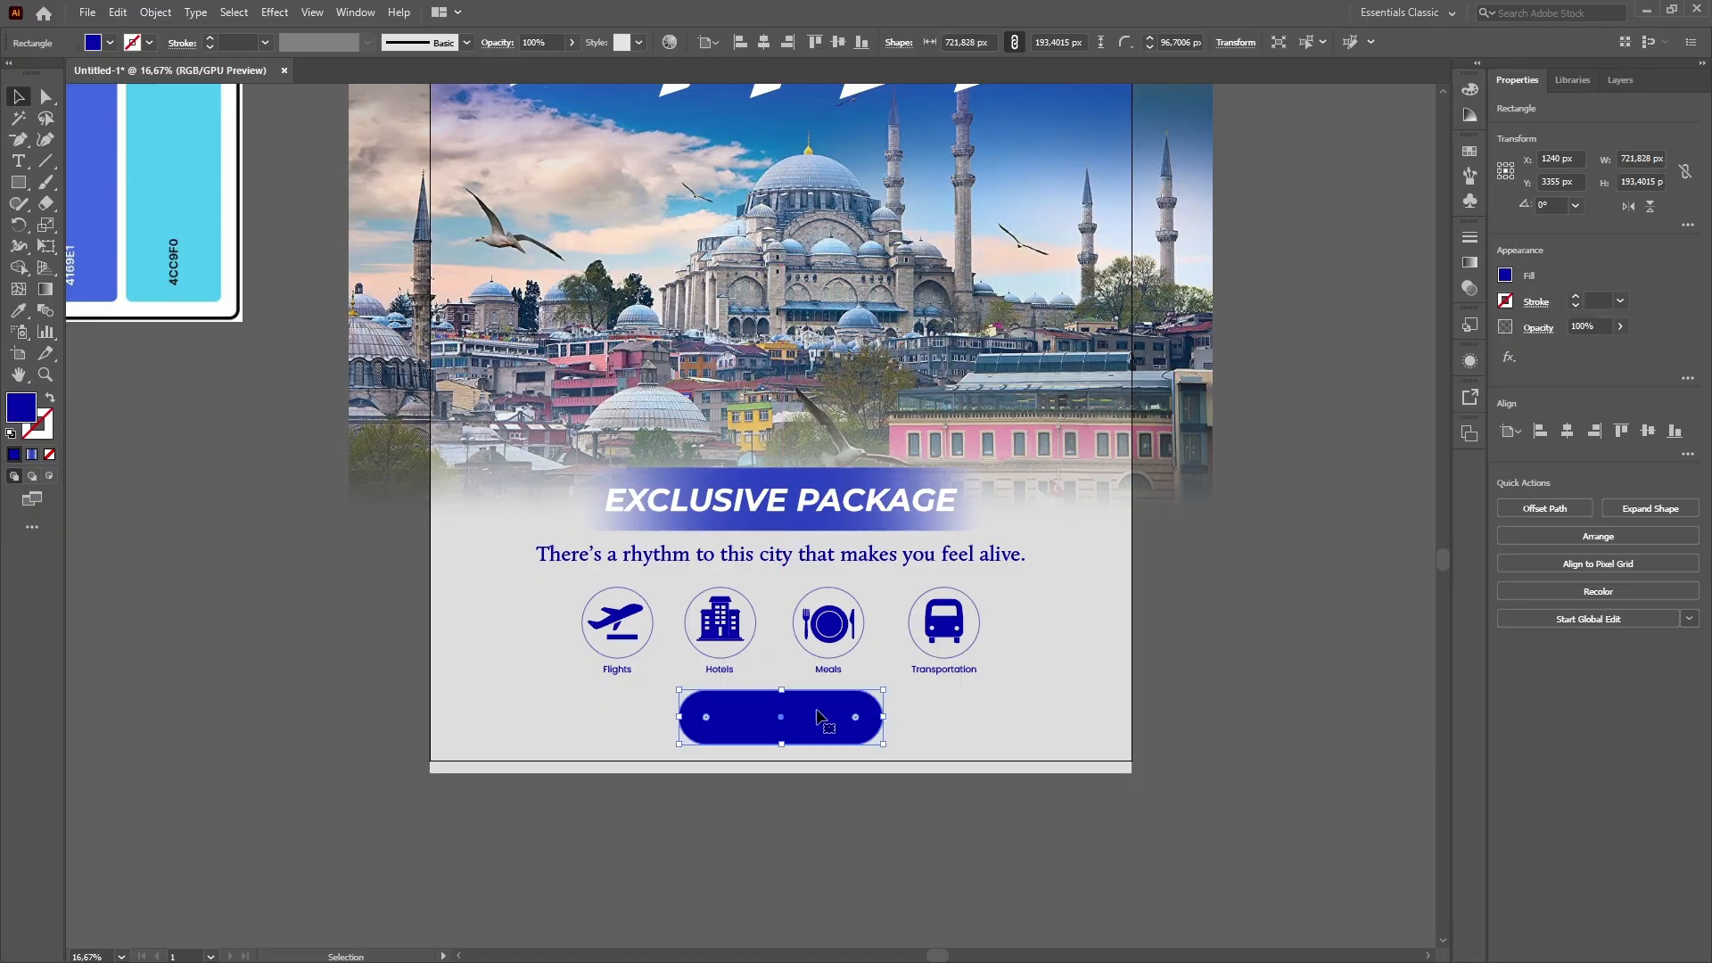
key("ctrl+minus")
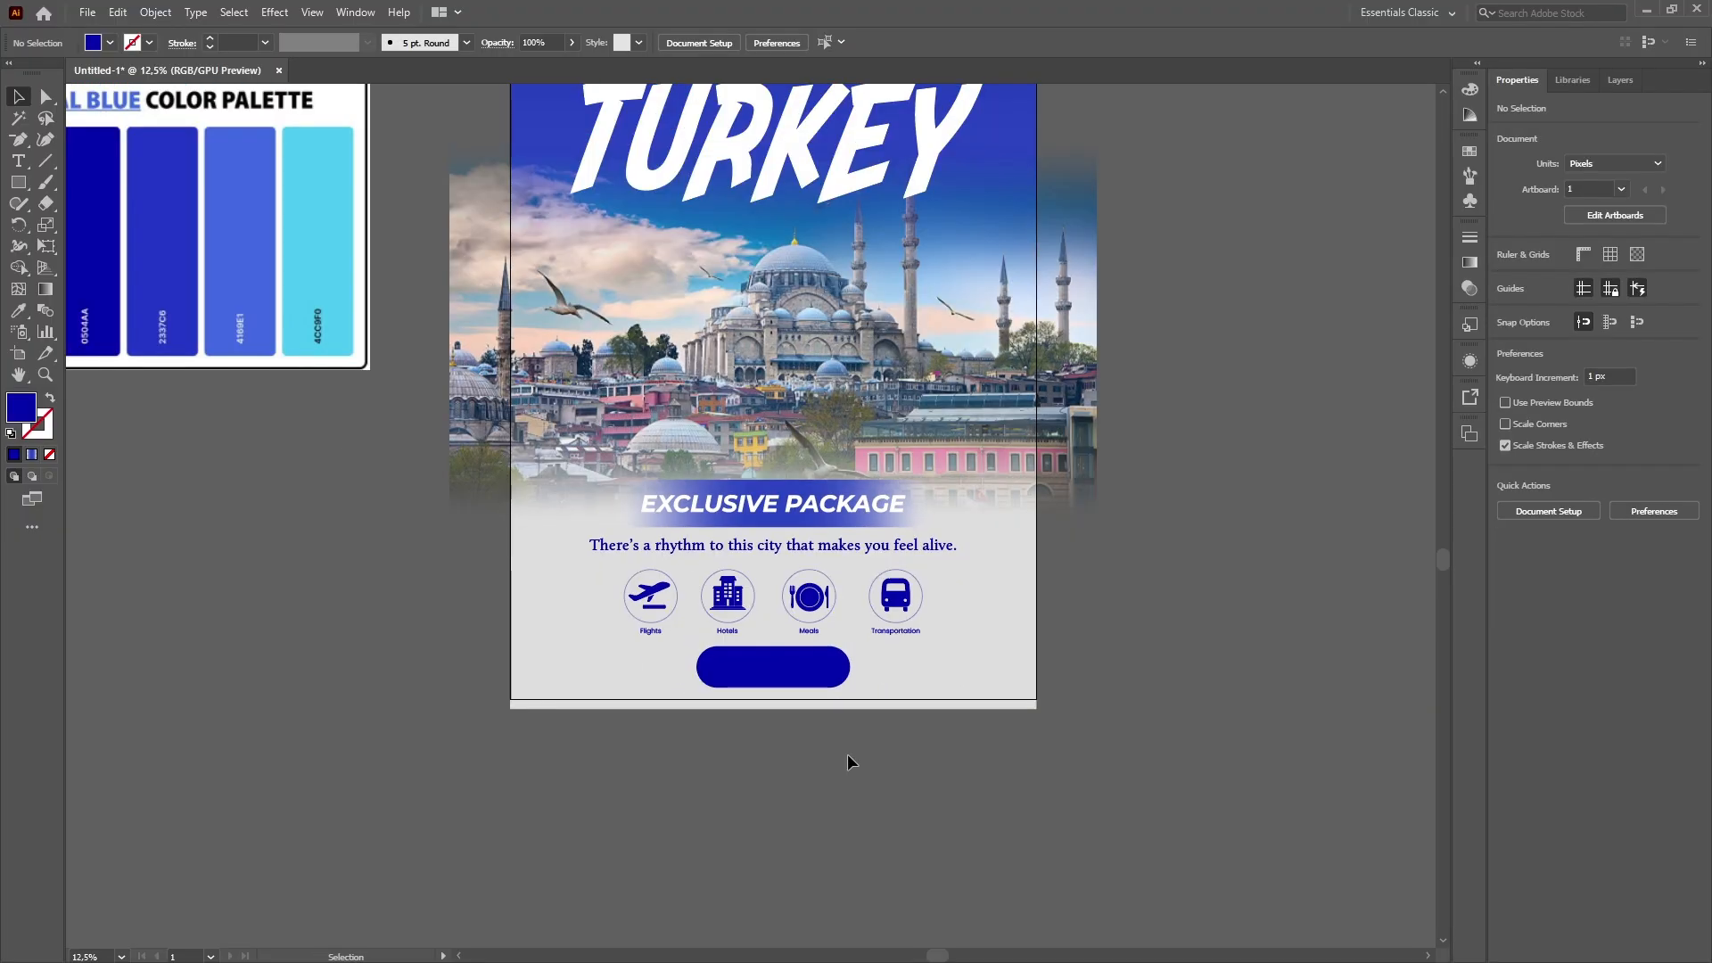
key("Delete")
Draw a blue pill-shaped button about 951 by 168 px and place it horizontally centred below the icon row.
key("m")
scroll(728, 642, "down", 2)
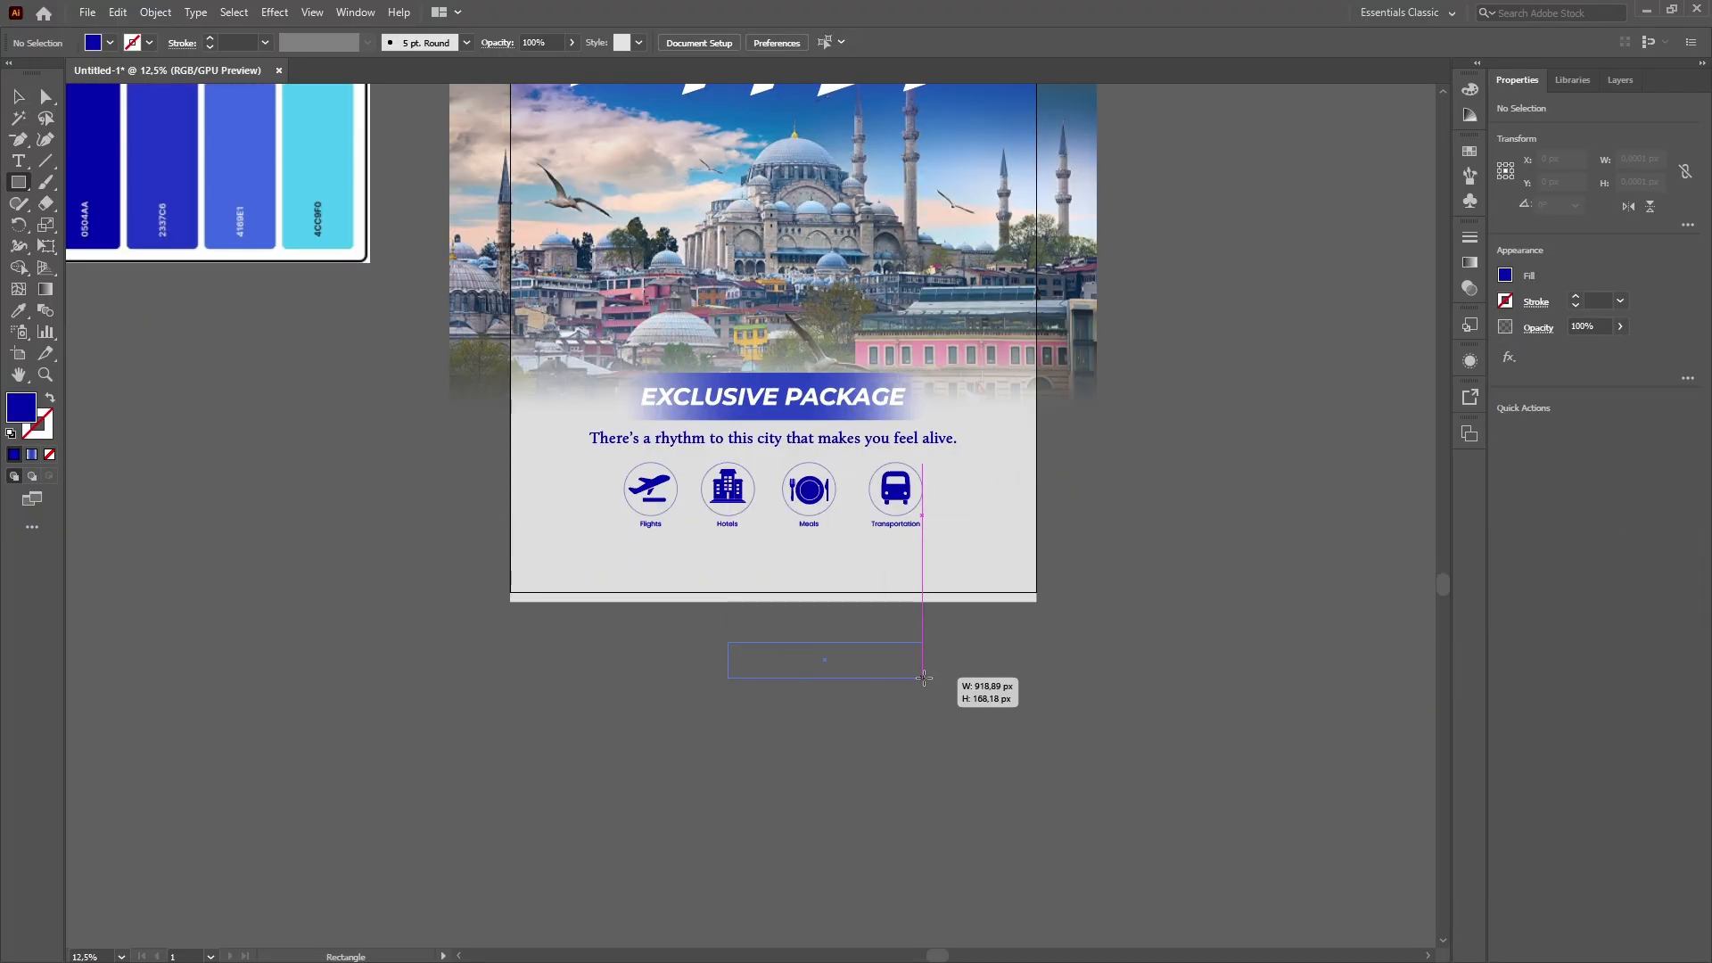
left_click_drag(924, 678, 931, 678)
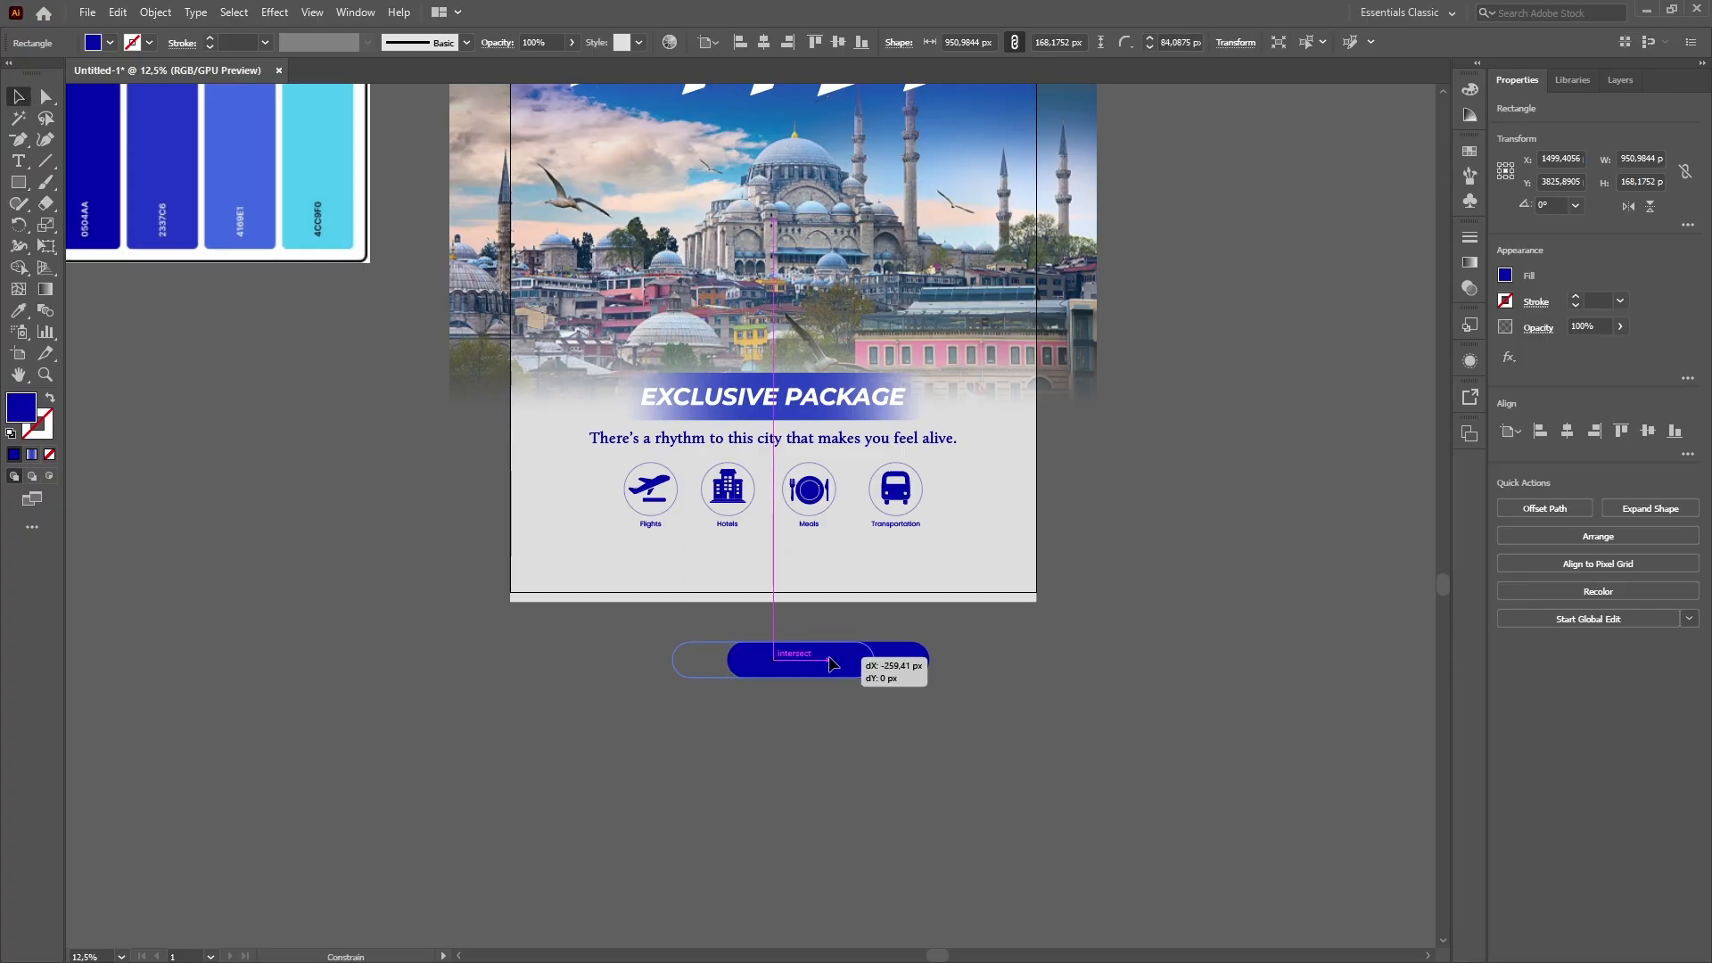
left_click_drag(830, 664, 830, 664)
scroll(1410, 493, "up", 3)
left_click_drag(797, 813, 797, 711)
key("ctrl+=")
scroll(1220, 702, "down", 2)
left_click(1220, 703)
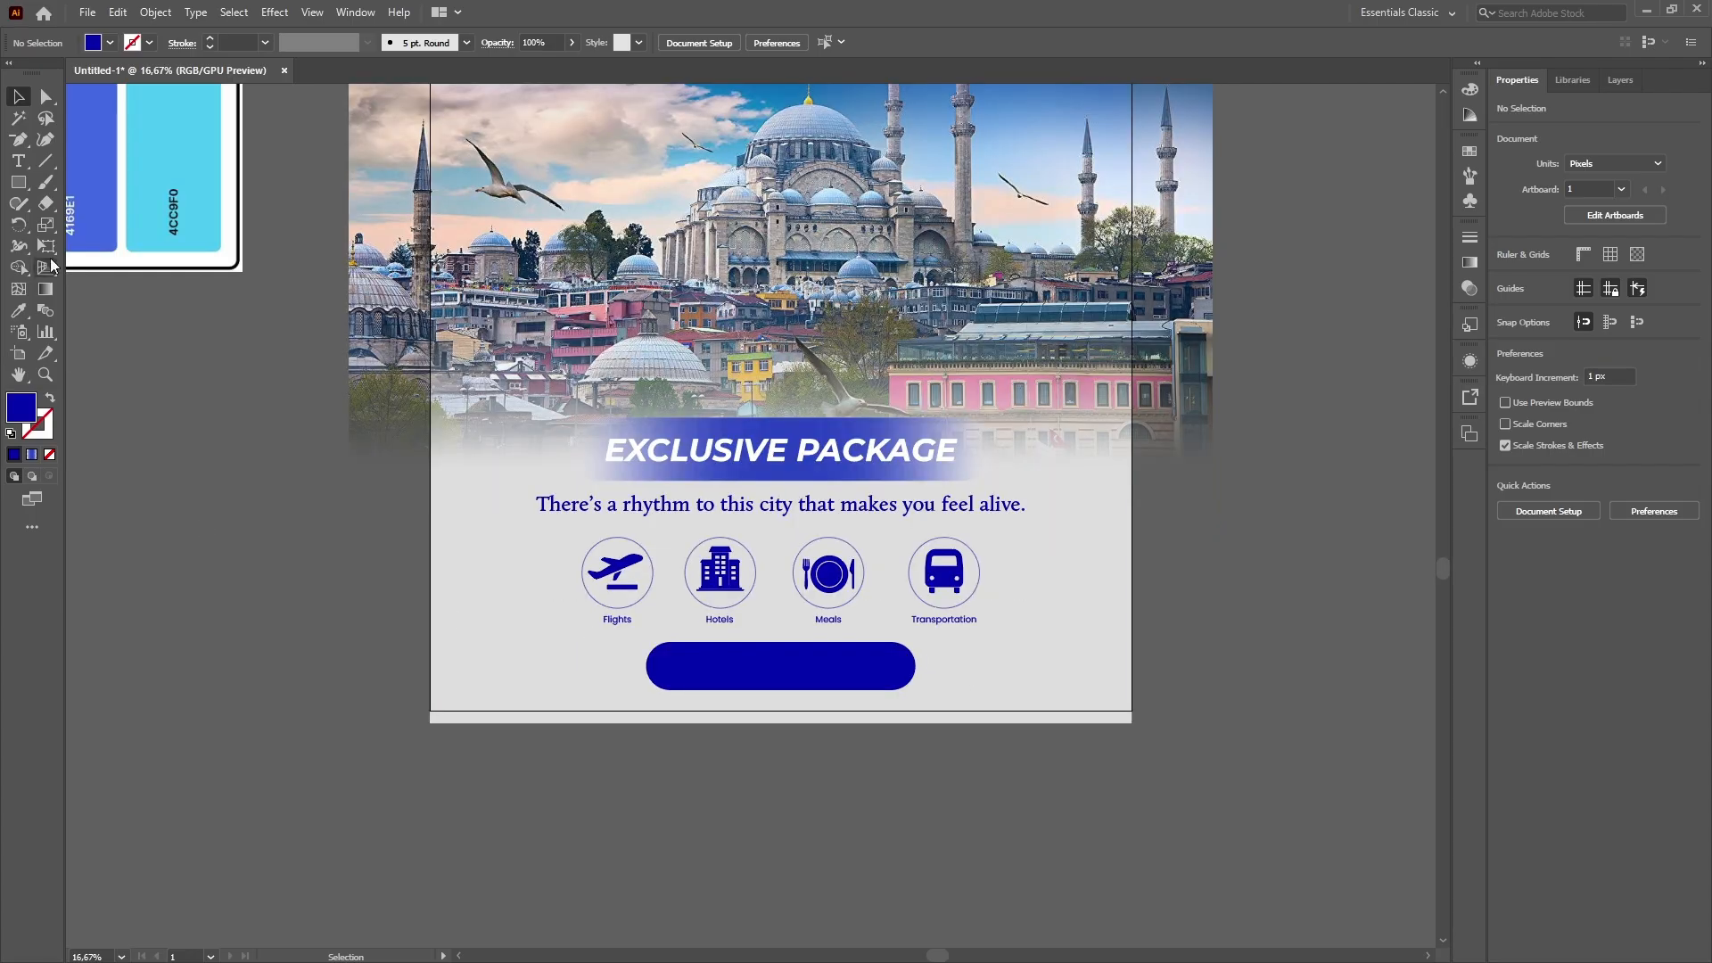
Duplicate the EXCLUSIVE PACKAGE text below the poster and change the copy's wording to BOOK NOW.
key("t")
scroll(561, 398, "down", 4)
scroll(704, 685, "up", 2)
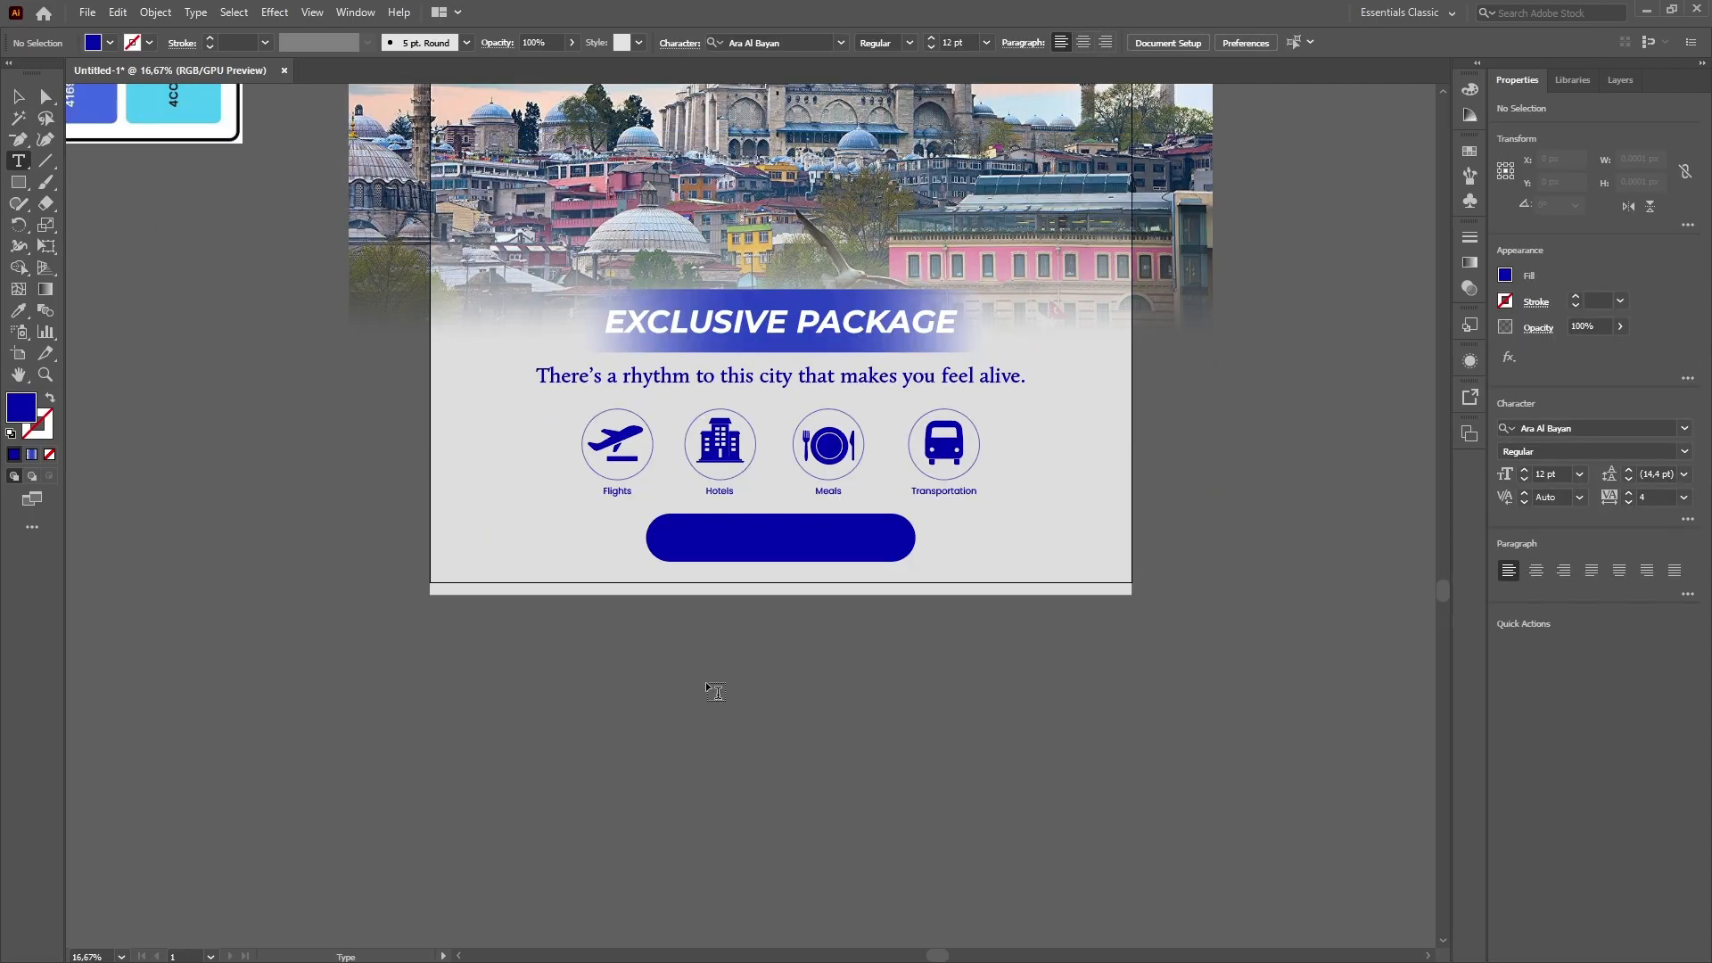
left_click(754, 331, "ctrl")
left_click_drag(754, 331, 753, 684)
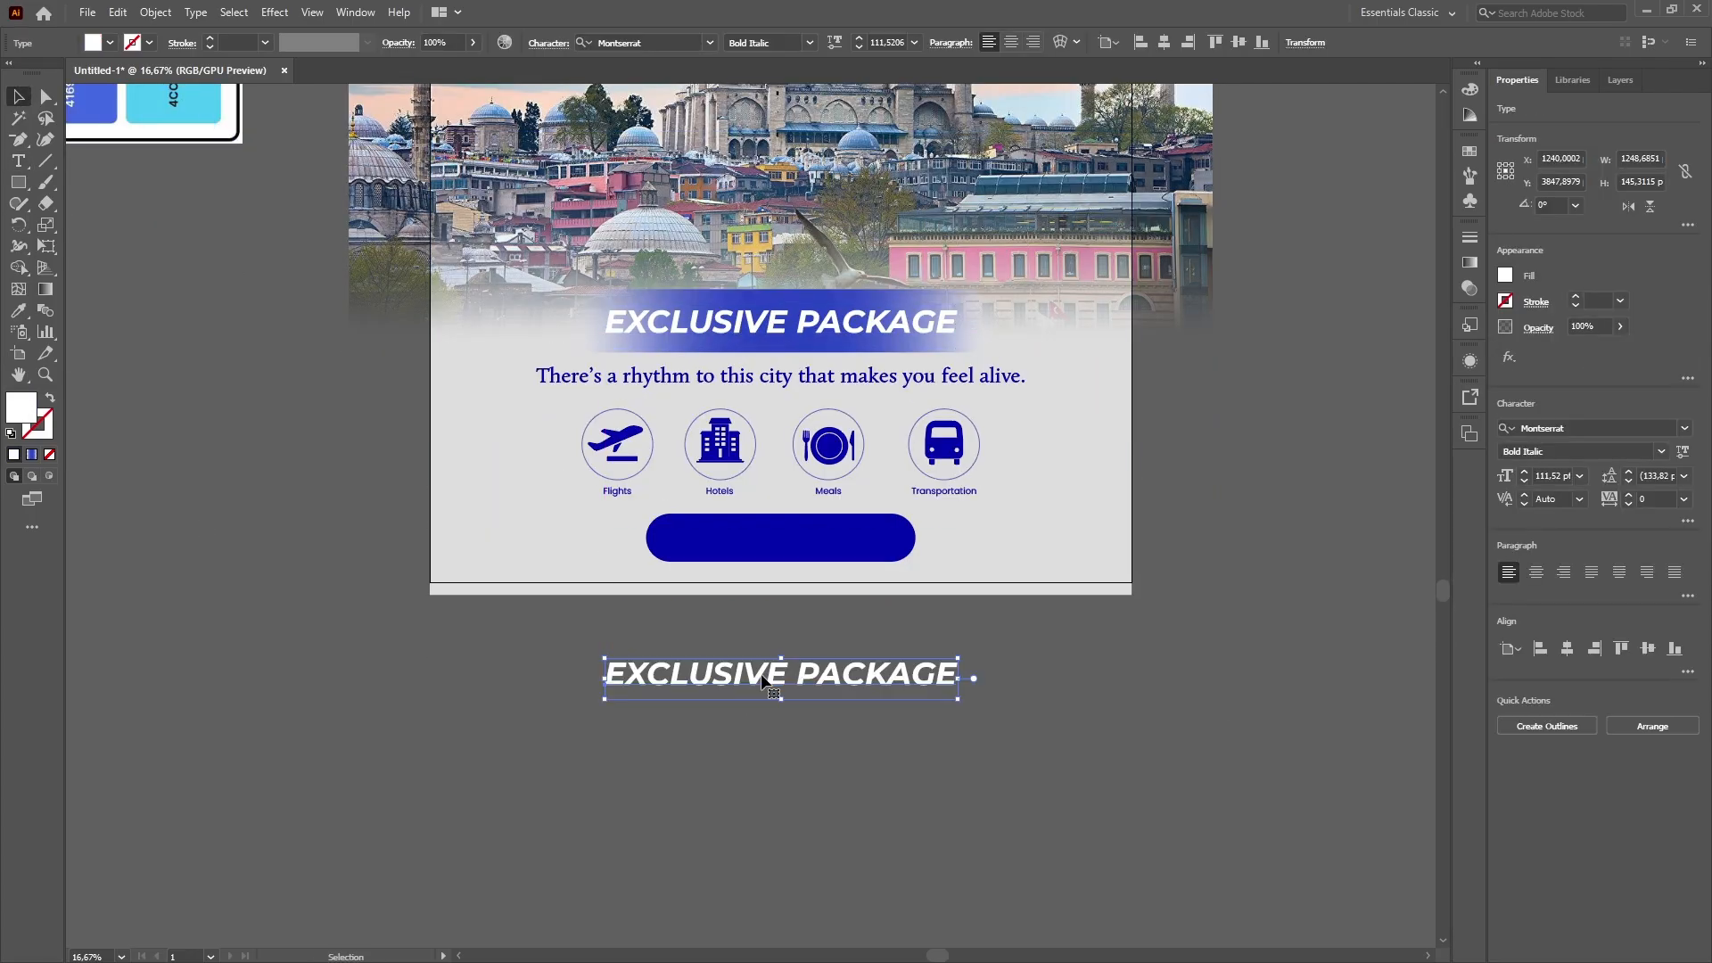
left_click_drag(947, 676, 554, 673)
type("BOOK NOW")
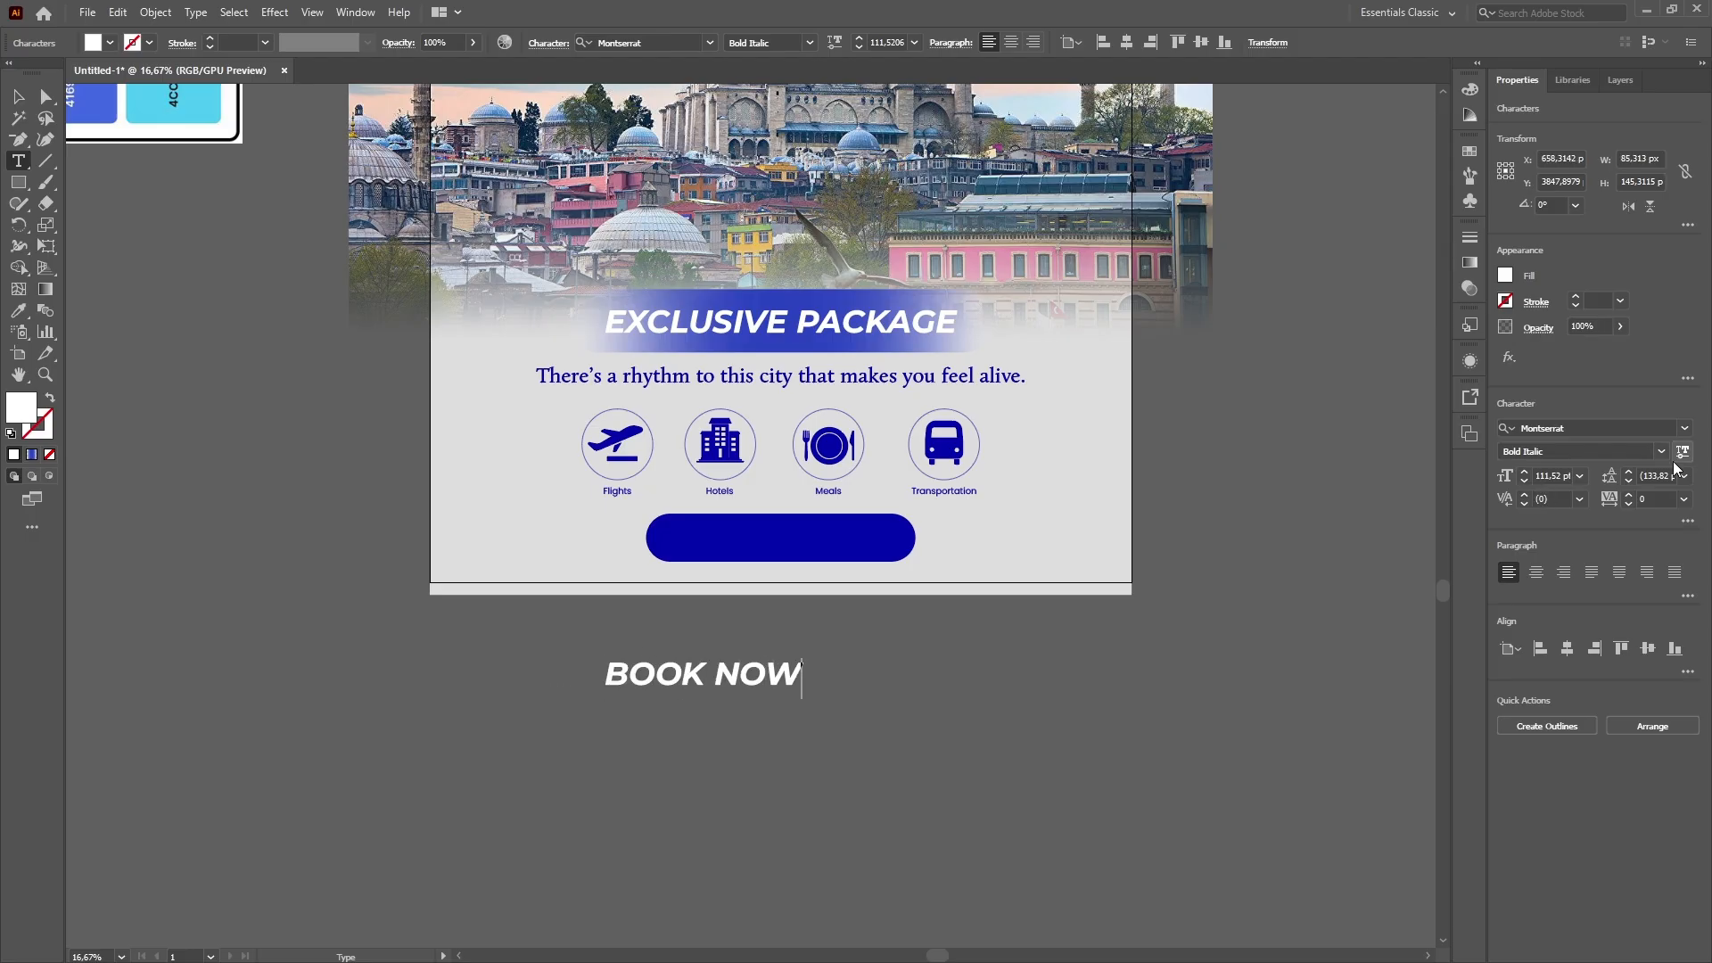
Set the font style of the BOOK NOW text to Montserrat Bold.
left_click(1661, 452)
left_click(1591, 588)
left_click(18, 97)
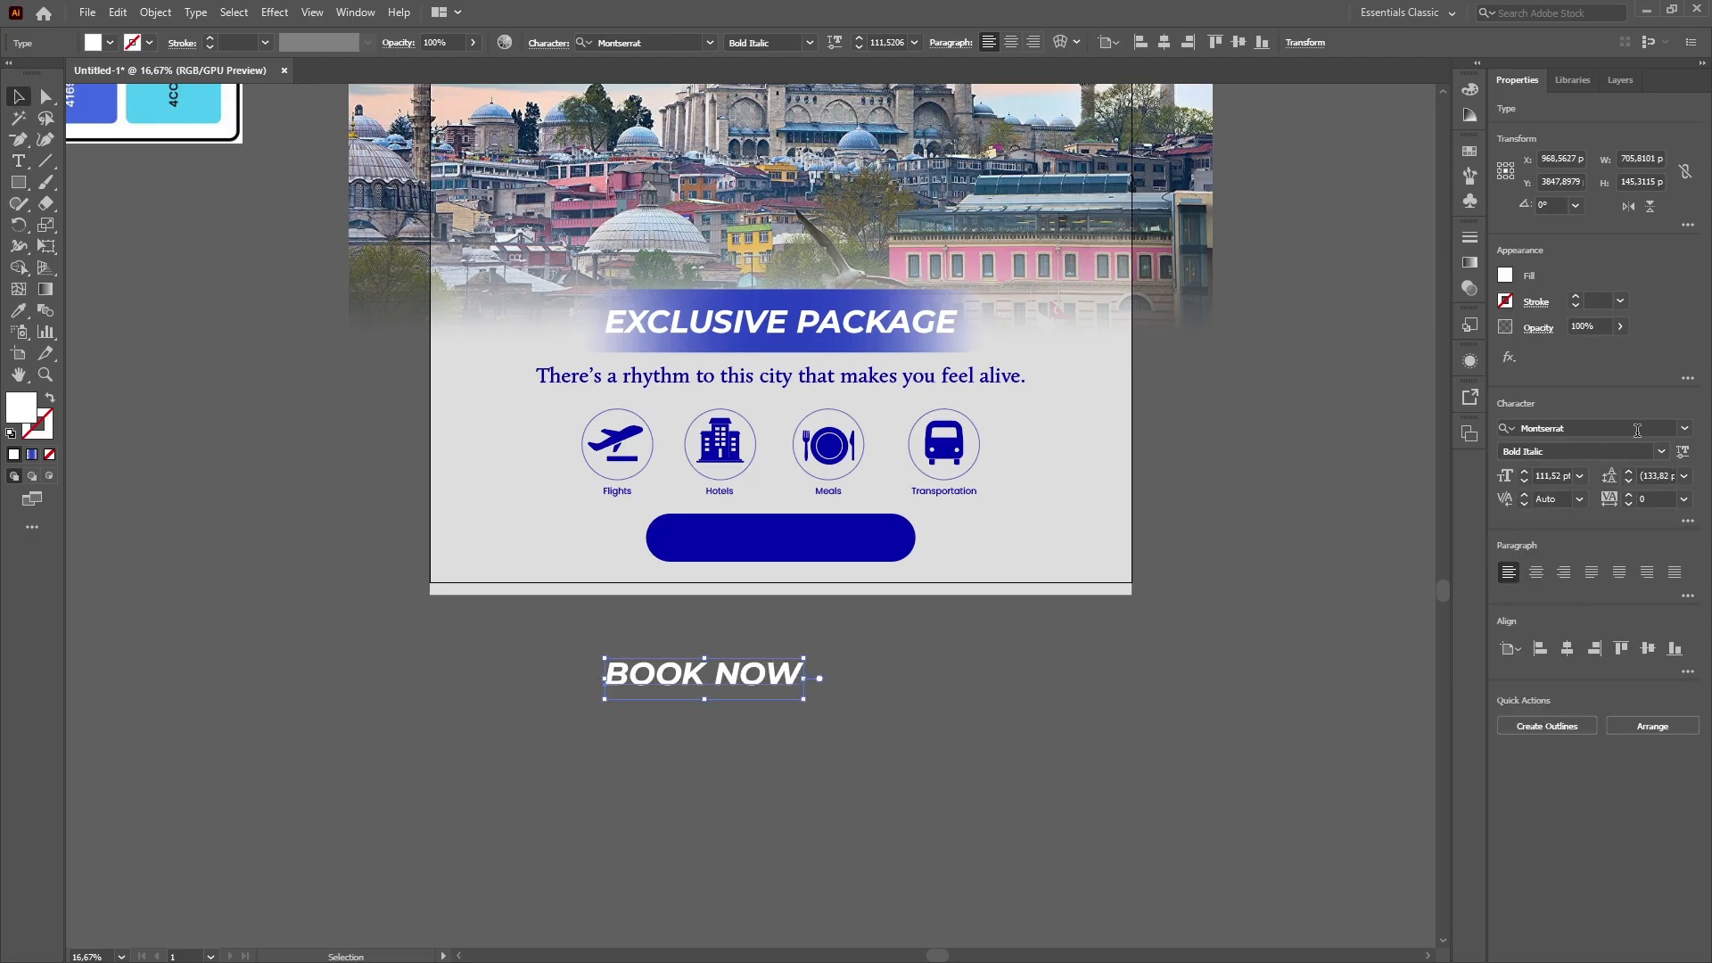
left_click(1661, 453)
left_click(1597, 570)
left_click(1088, 683)
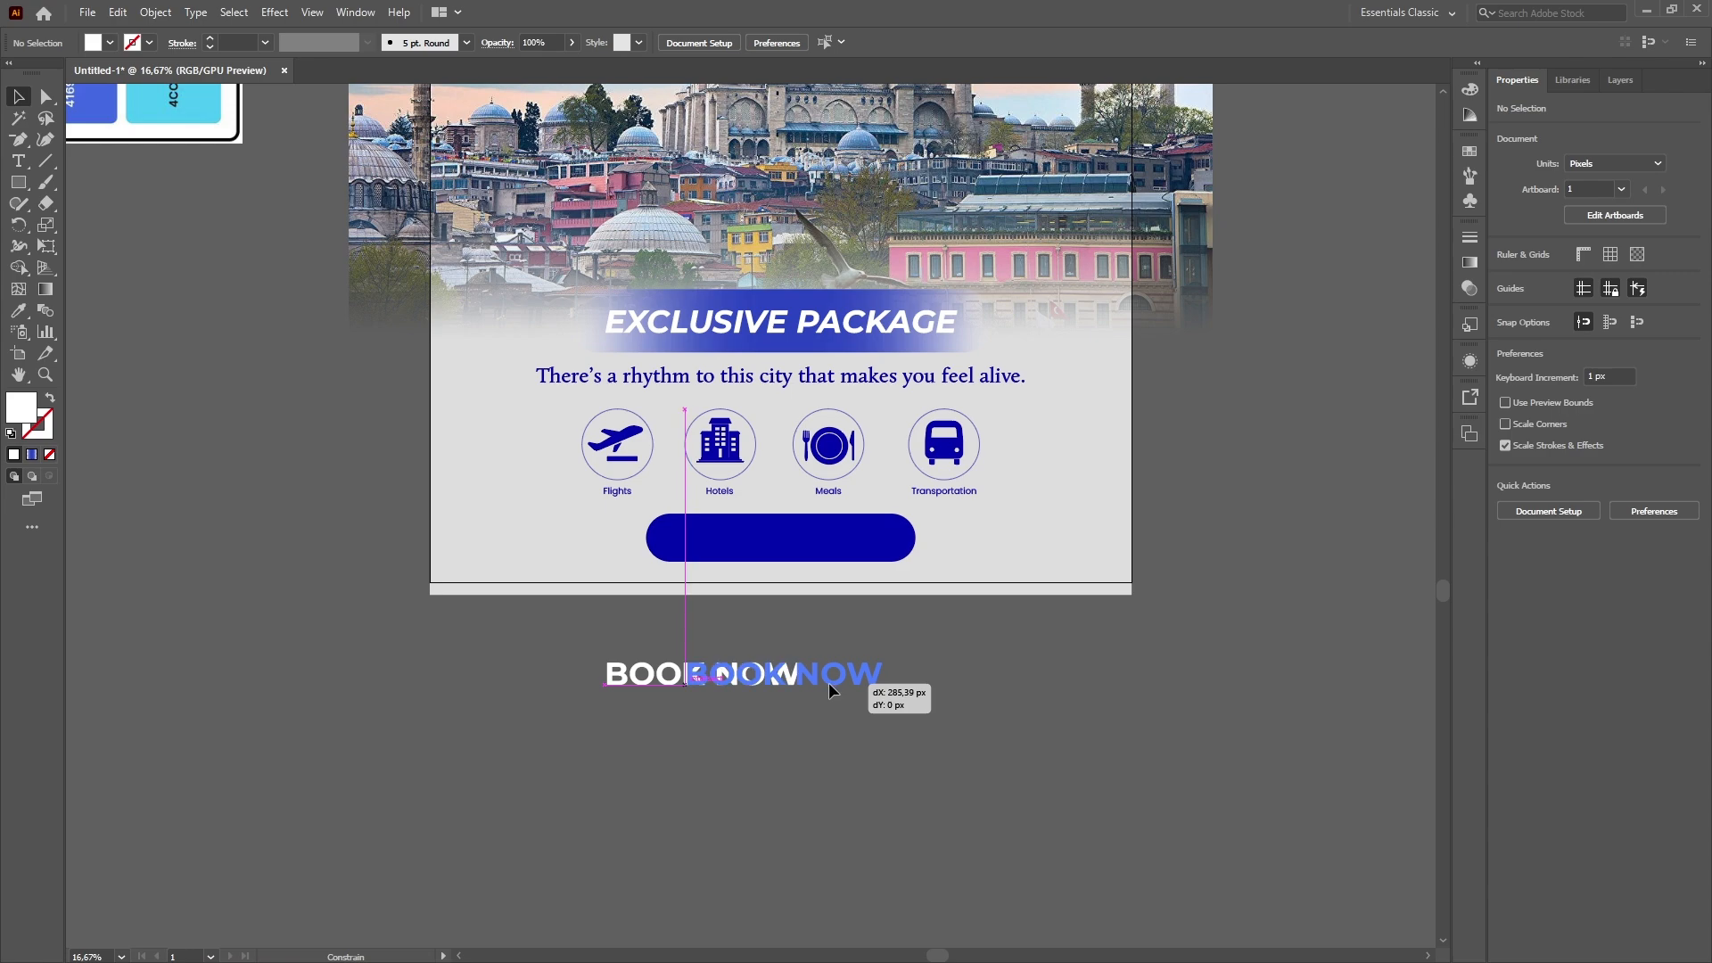
Place the BOOK NOW text on the blue button at about 95.34 pt and bring it to the top of the layer stack.
left_click_drag(828, 682, 830, 539)
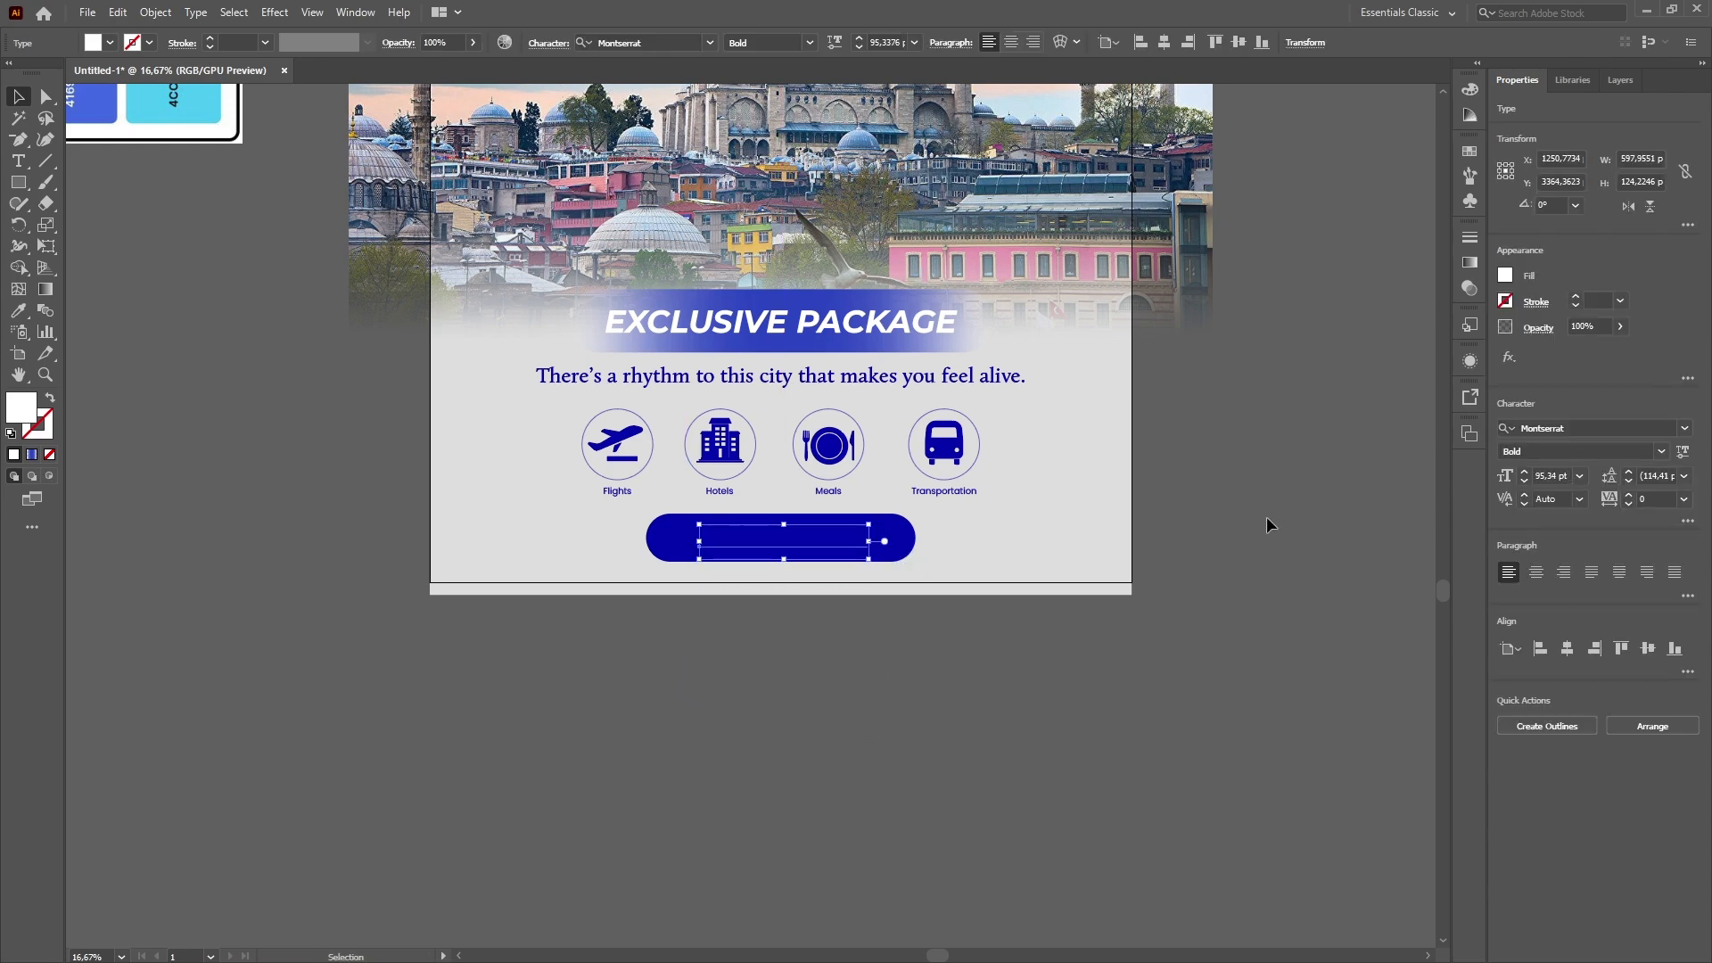
left_click(1620, 81)
left_click_drag(1651, 181, 1651, 117)
left_click(1278, 479)
Narrow the blue button to about 788 px, then group it with the BOOK NOW text and centre the group horizontally on the artboard.
key("ctrl+plus")
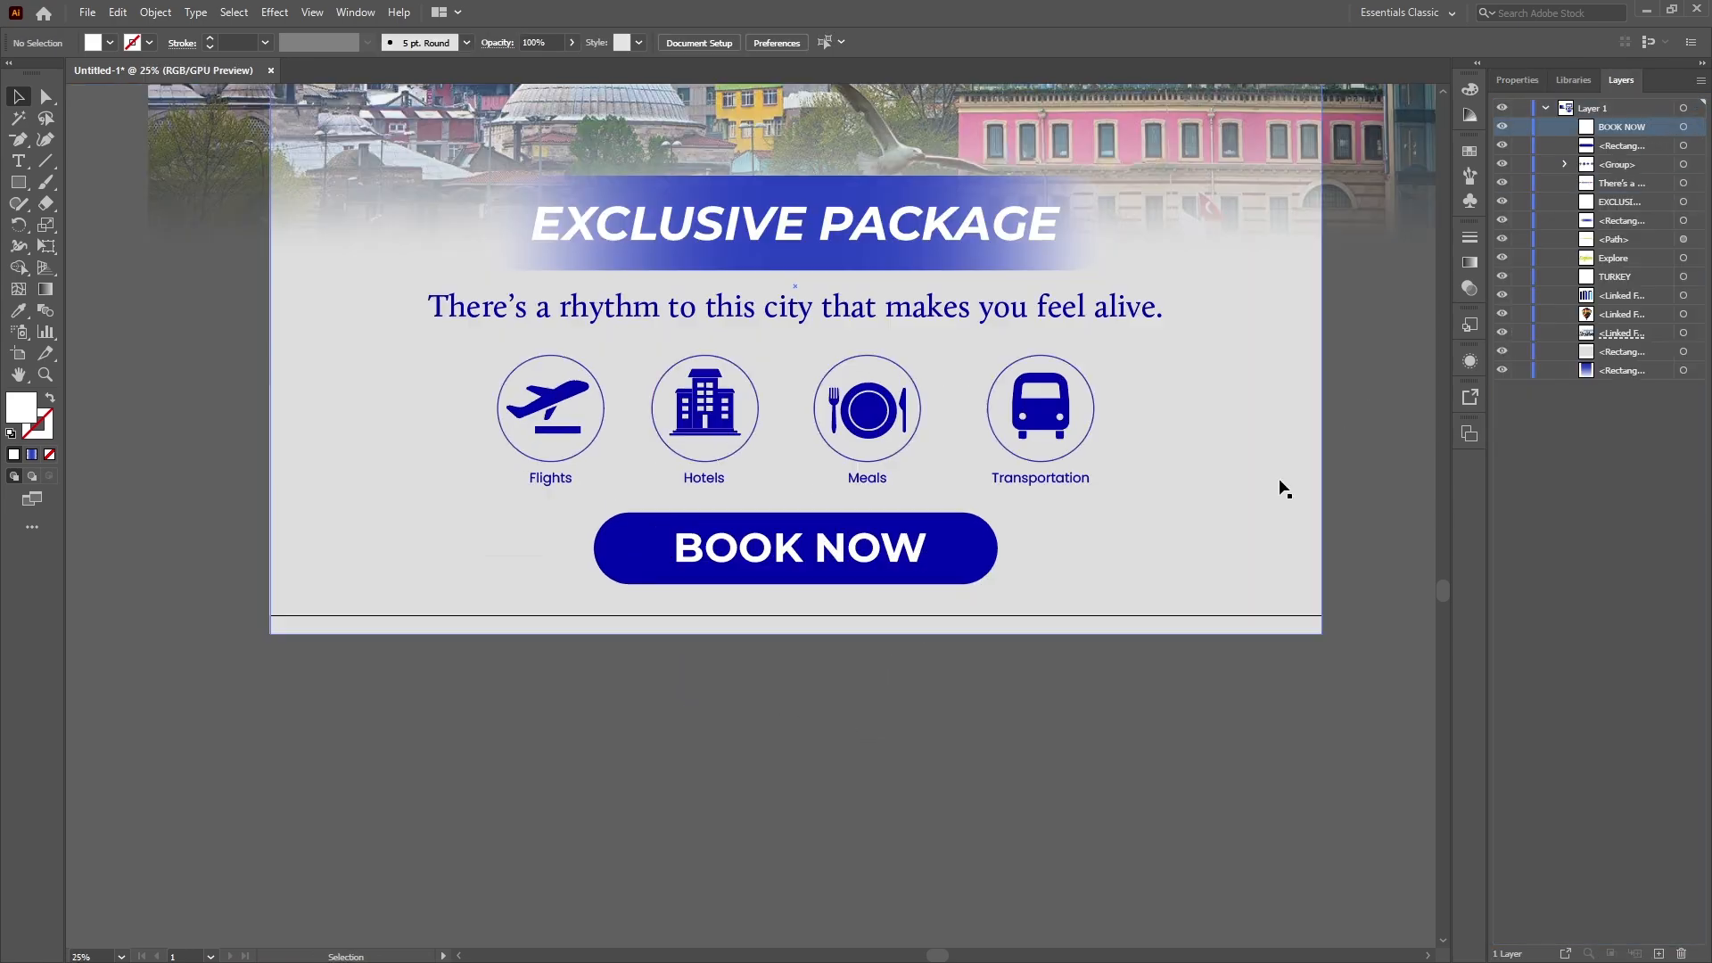
scroll(1279, 488, "up", 3)
left_click(624, 768)
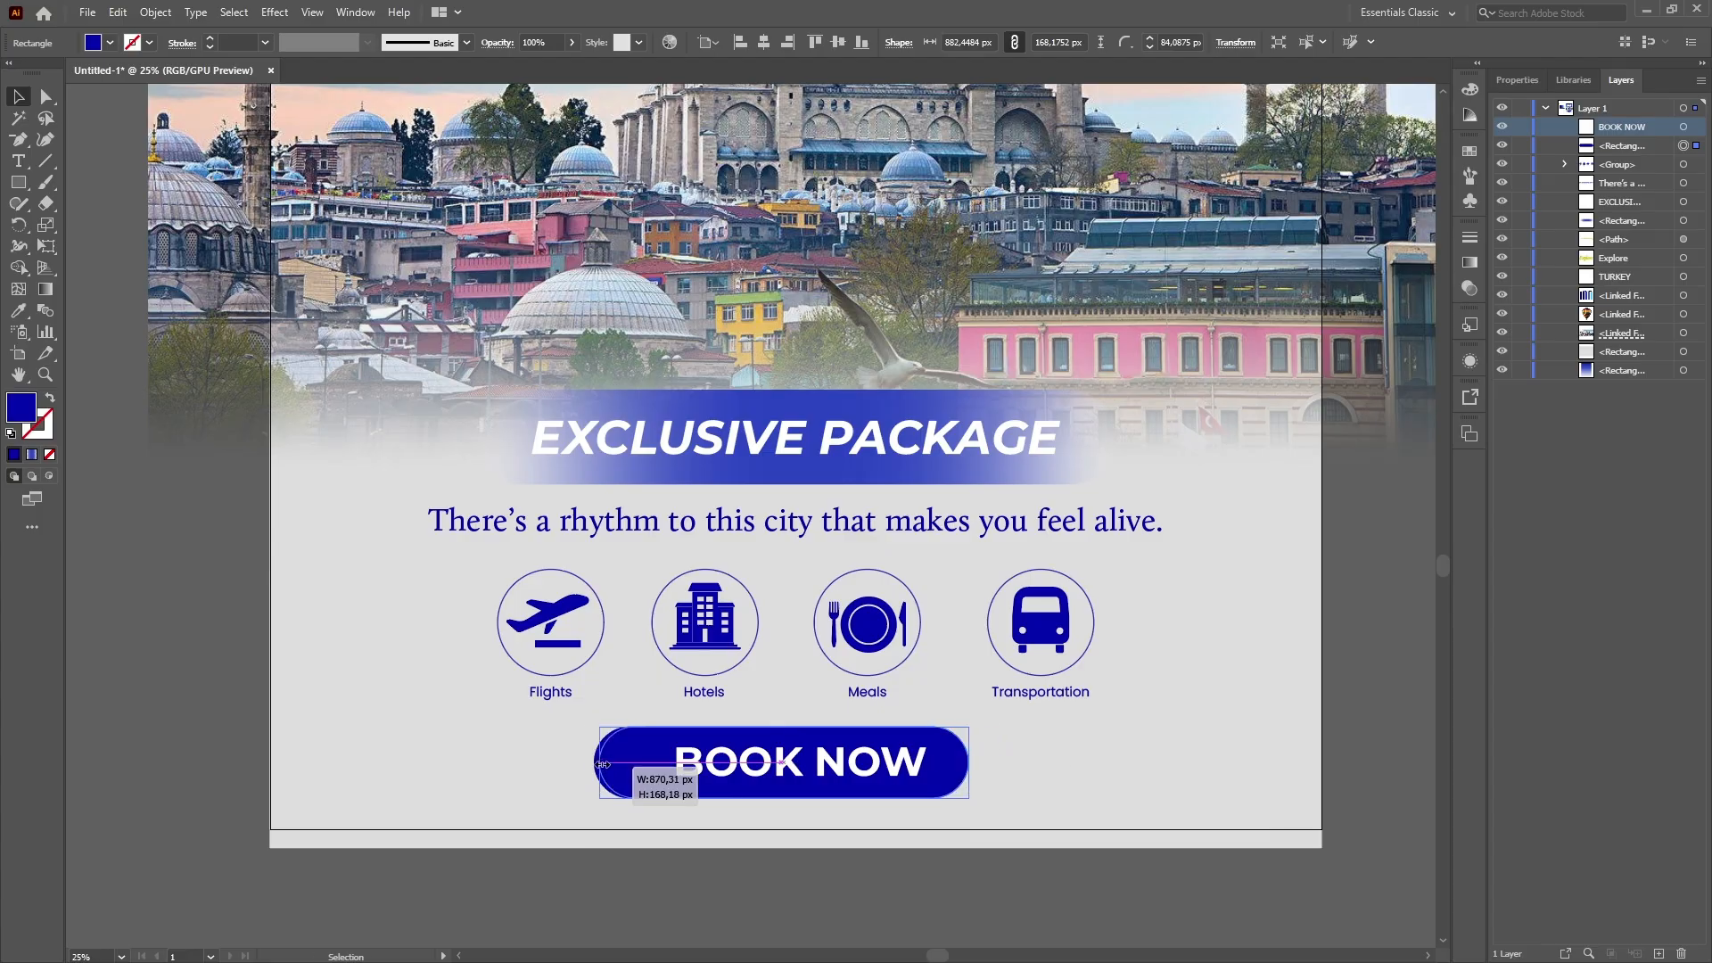
left_click_drag(603, 765, 634, 764)
left_click(960, 772)
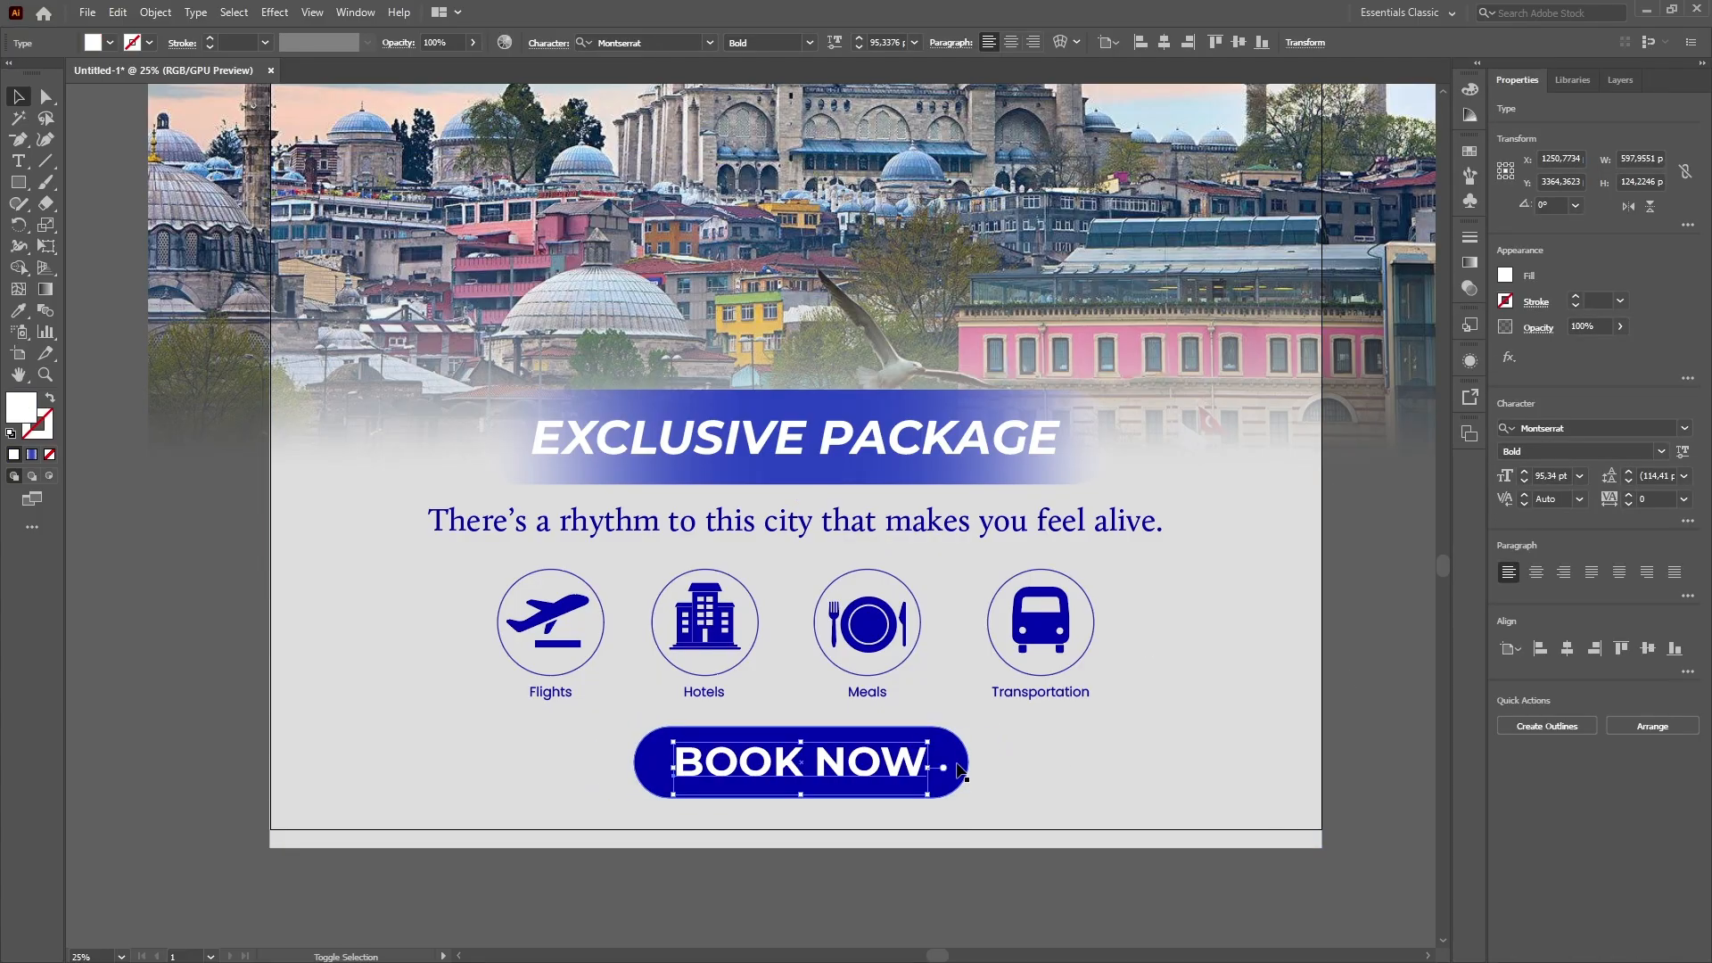
left_click(961, 773, "shift")
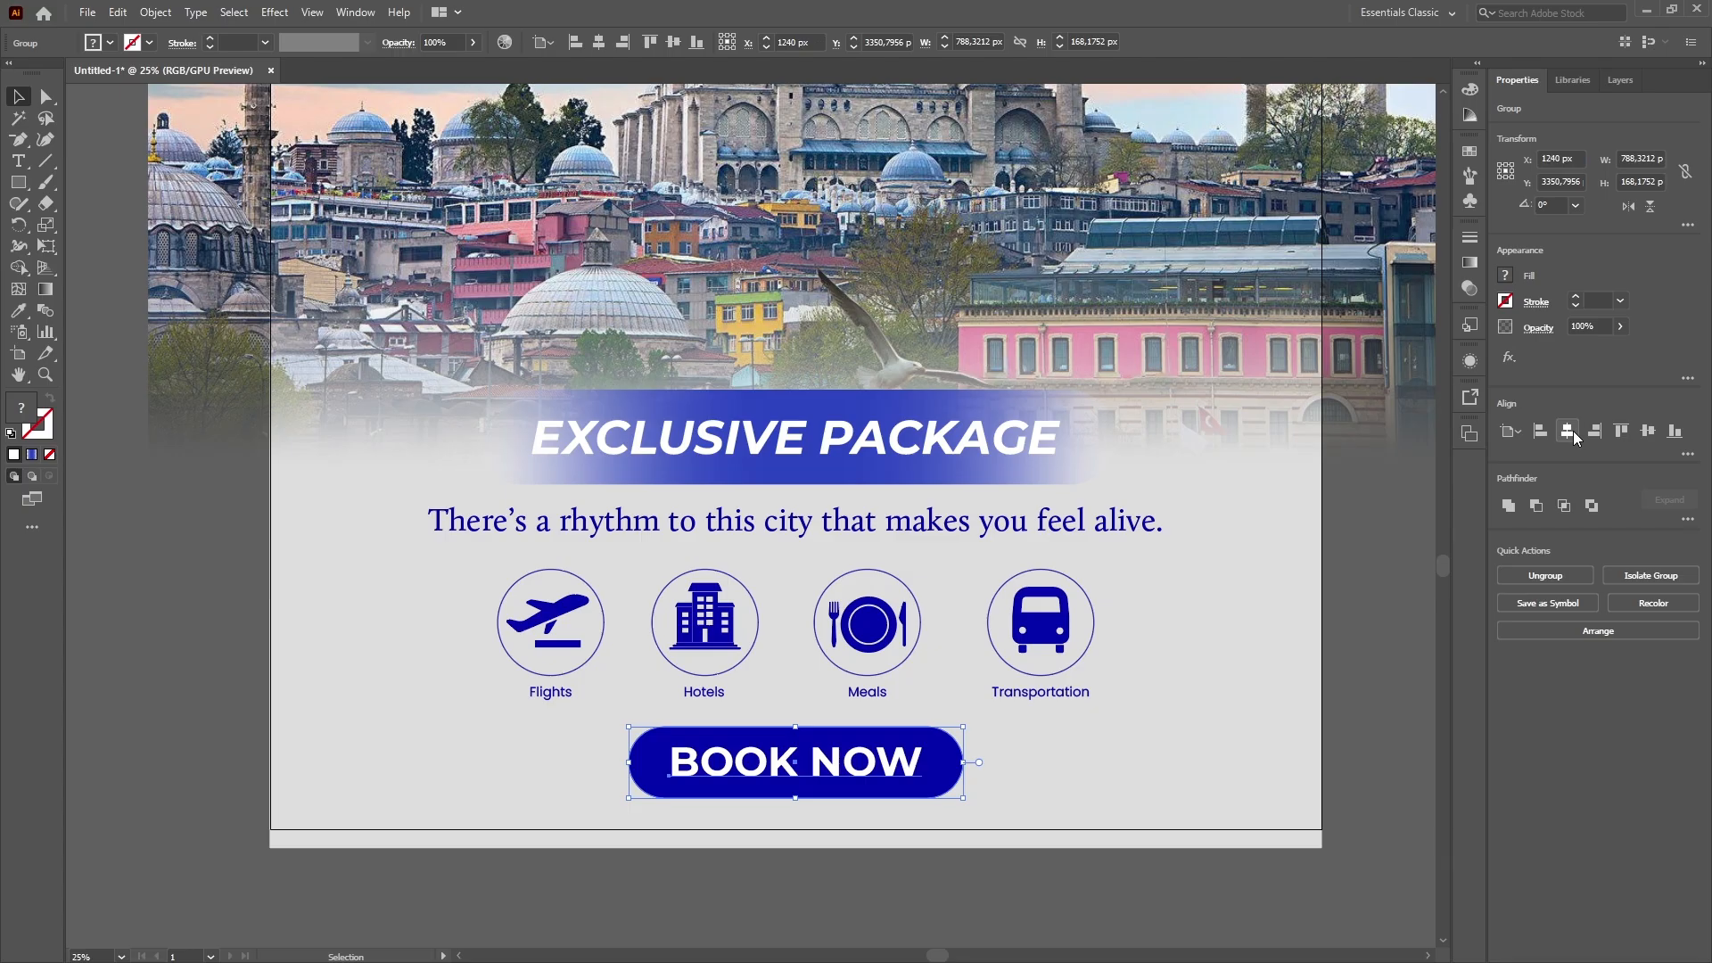
Nudge the labelled icon row up by 40 px, closer to the tagline.
key("ctrl+alt+0")
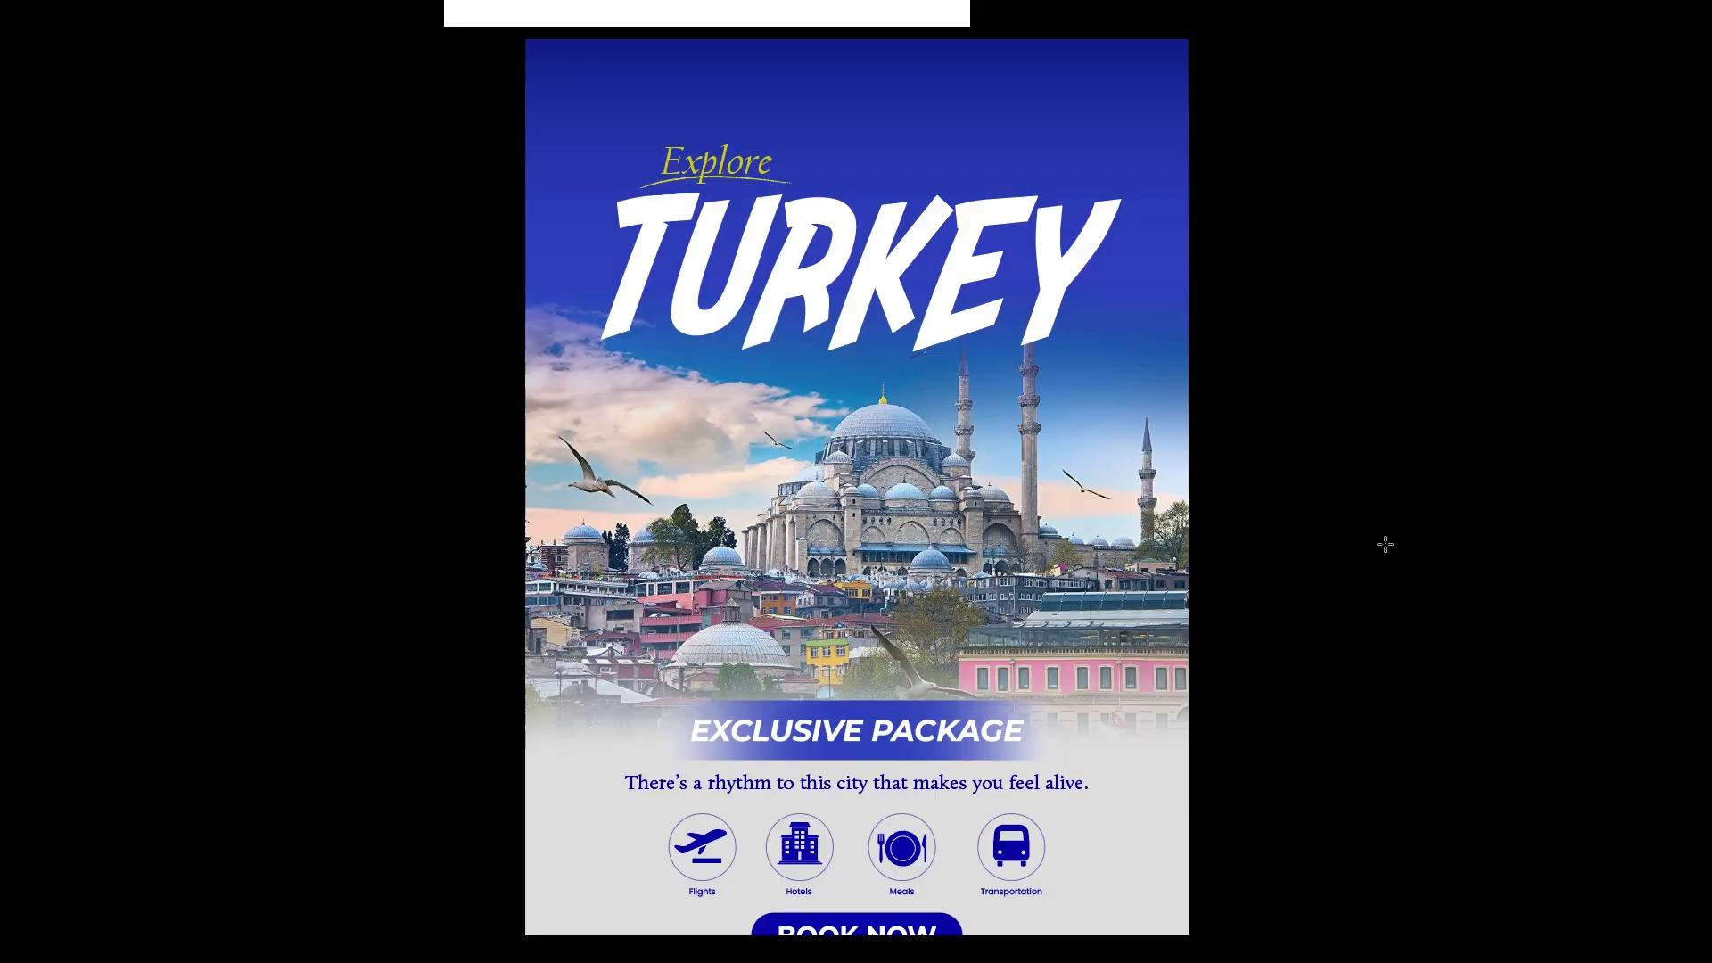
key("Escape")
key("ctrl+minus")
key("ctrl+minus")
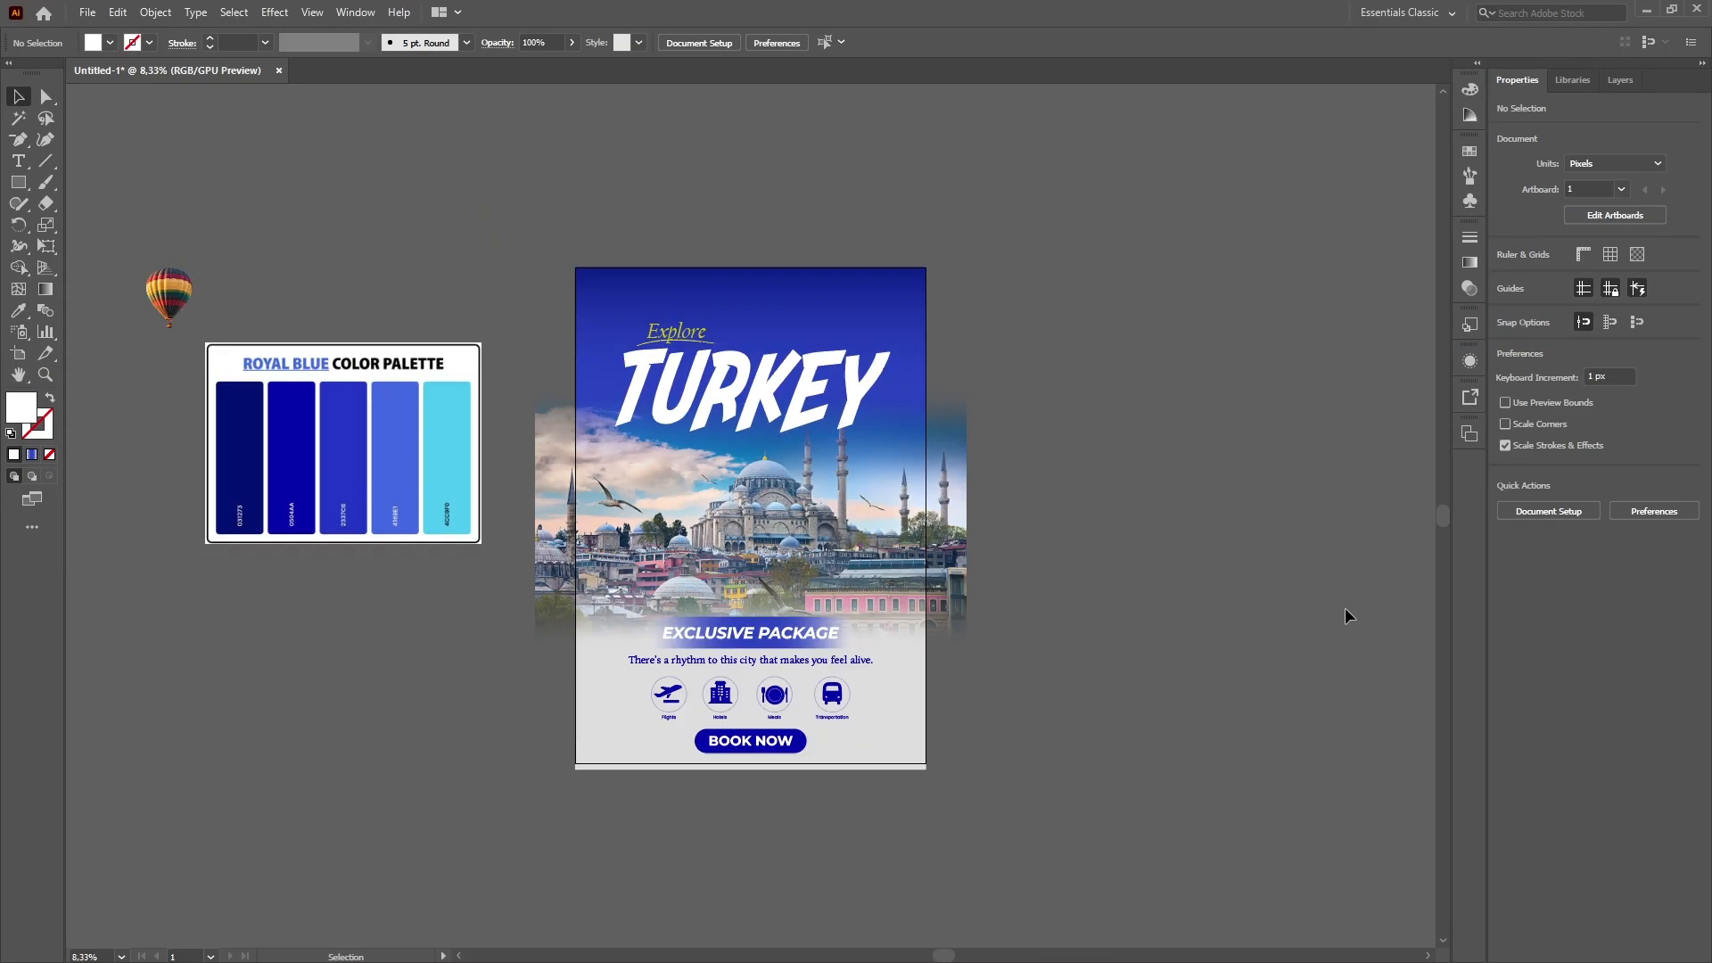
scroll(1345, 608, "up", 2)
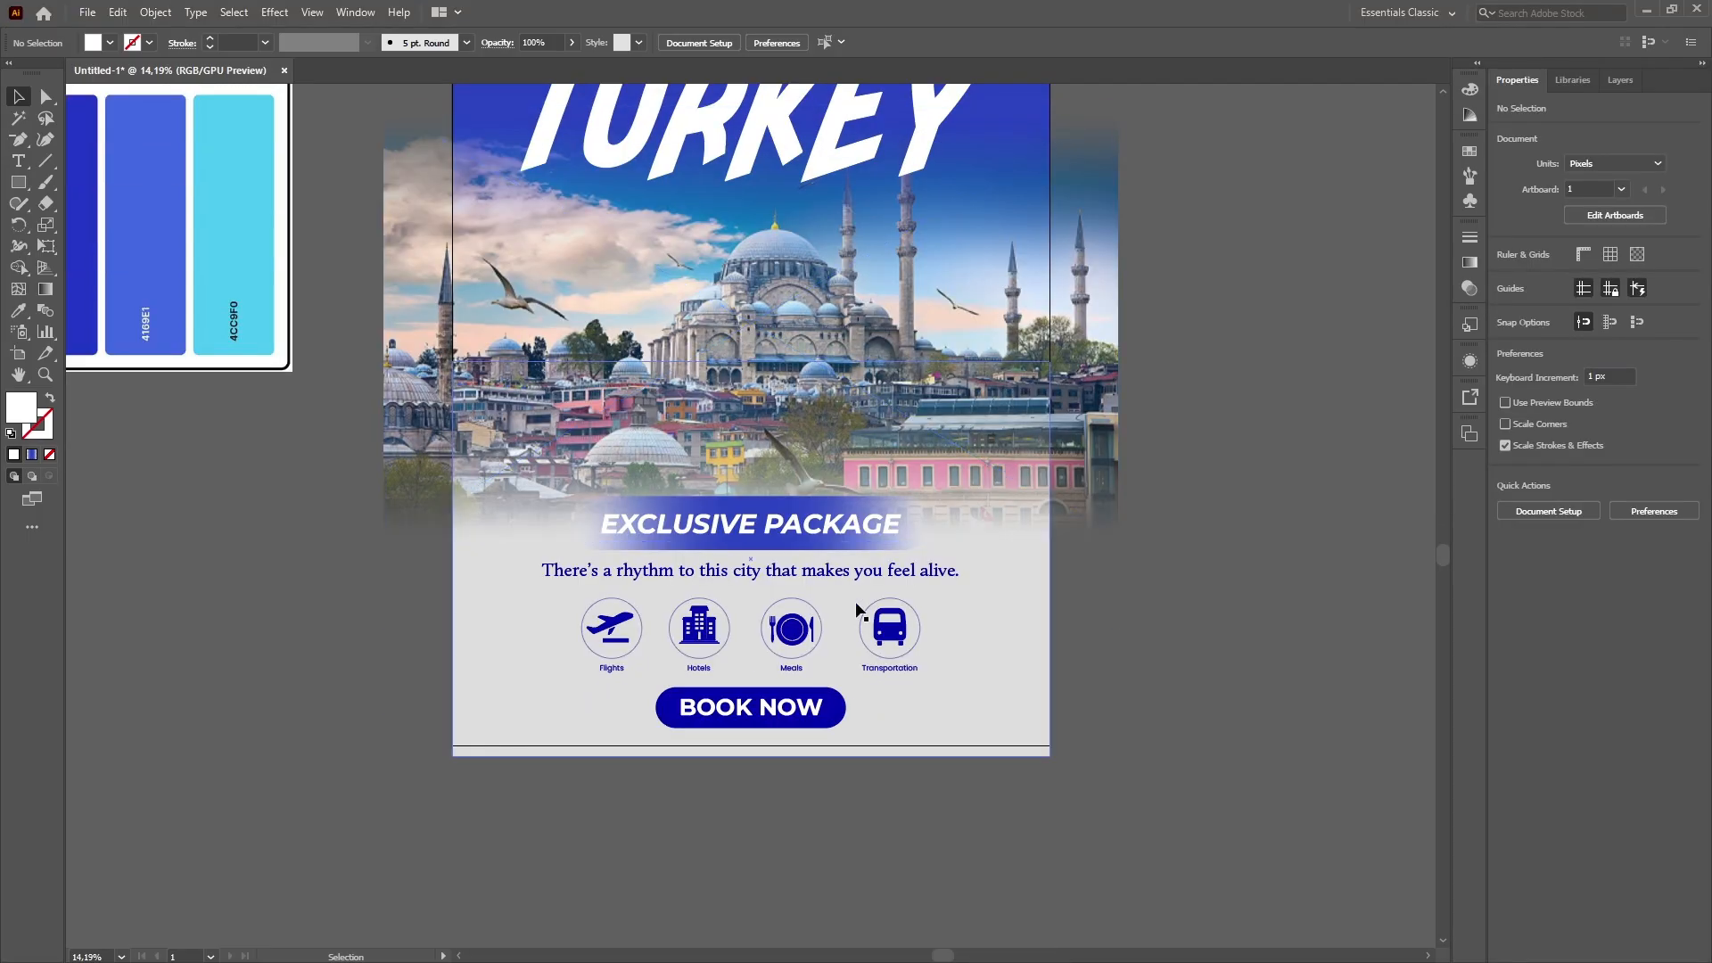
left_click(841, 581)
left_click_drag(788, 628, 792, 637)
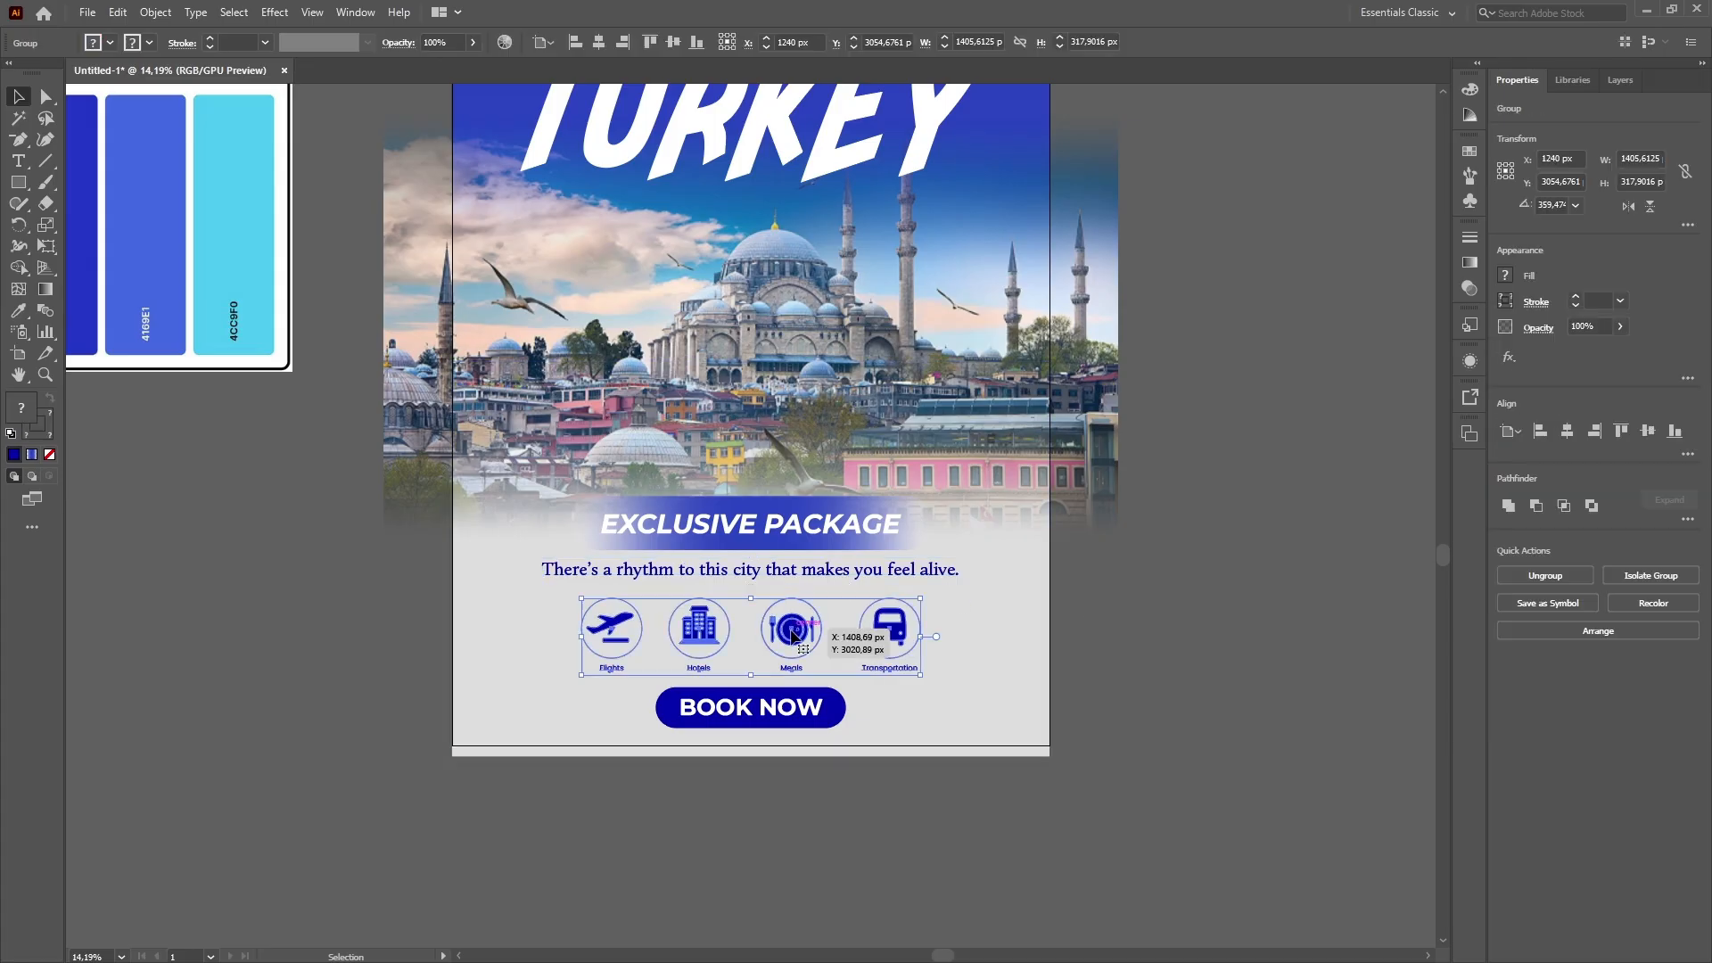
key("shift+Up")
key("shift+Up")
key("shift+Up")
key("shift+Up")
Nudge the BOOK NOW button slightly up towards the icon row.
left_click(776, 723)
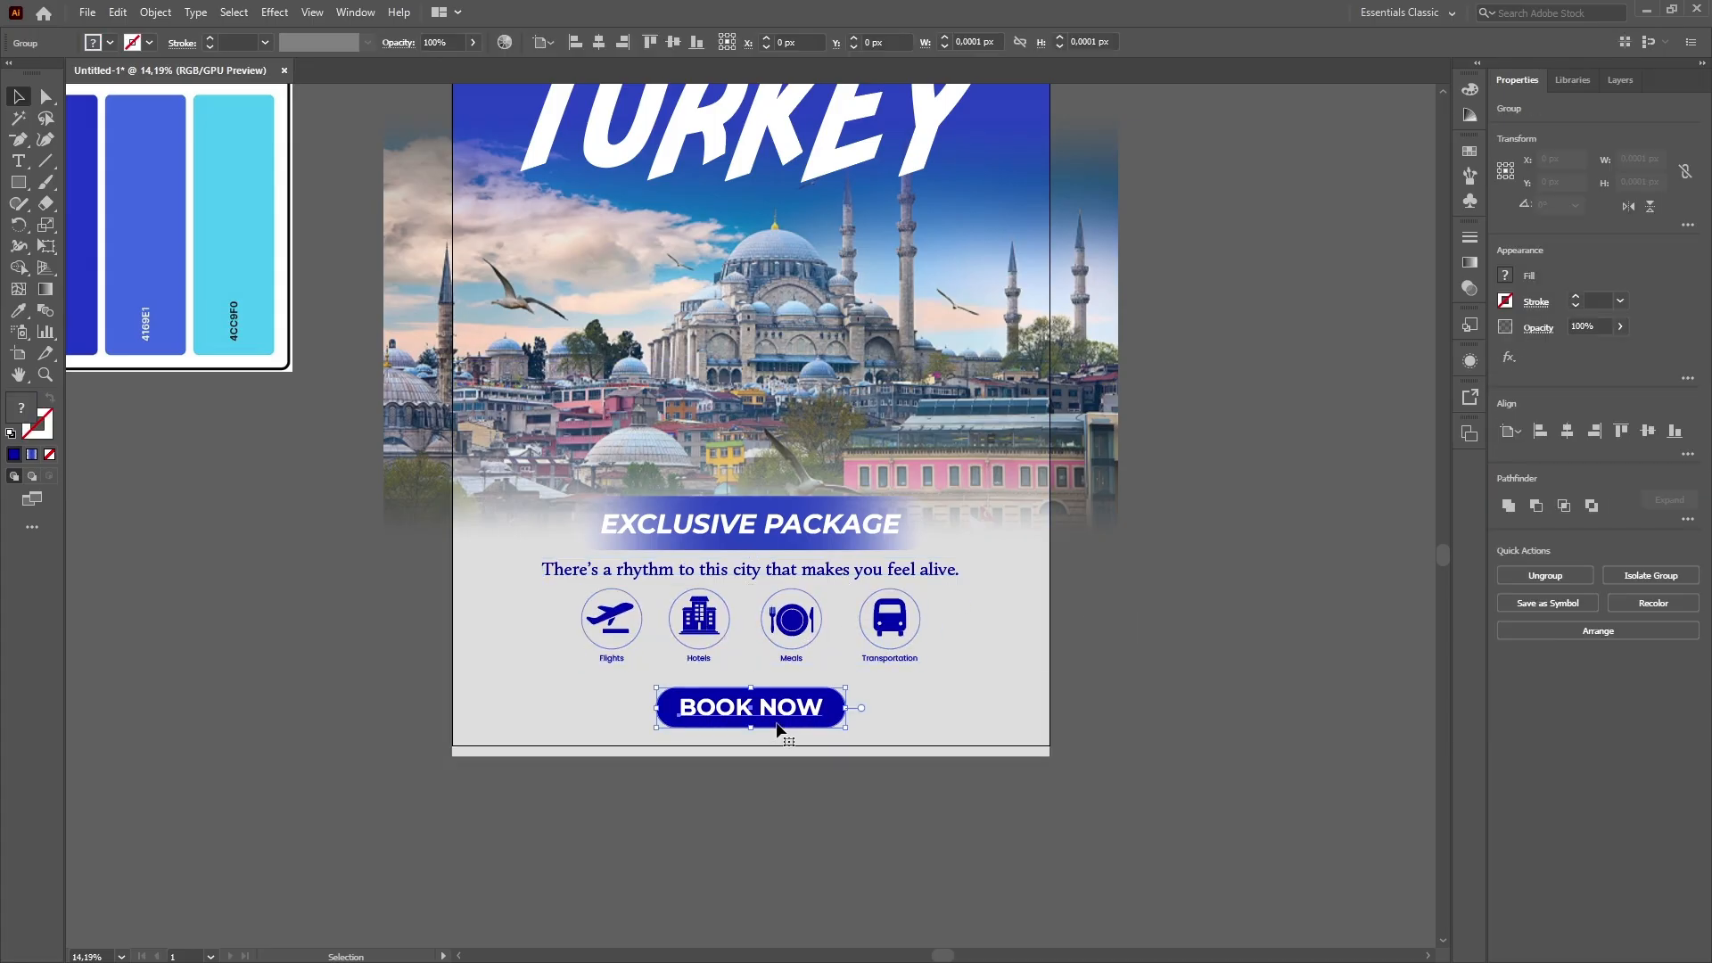
left_click(1173, 591)
key("ctrl+minus")
key("ctrl+minus")
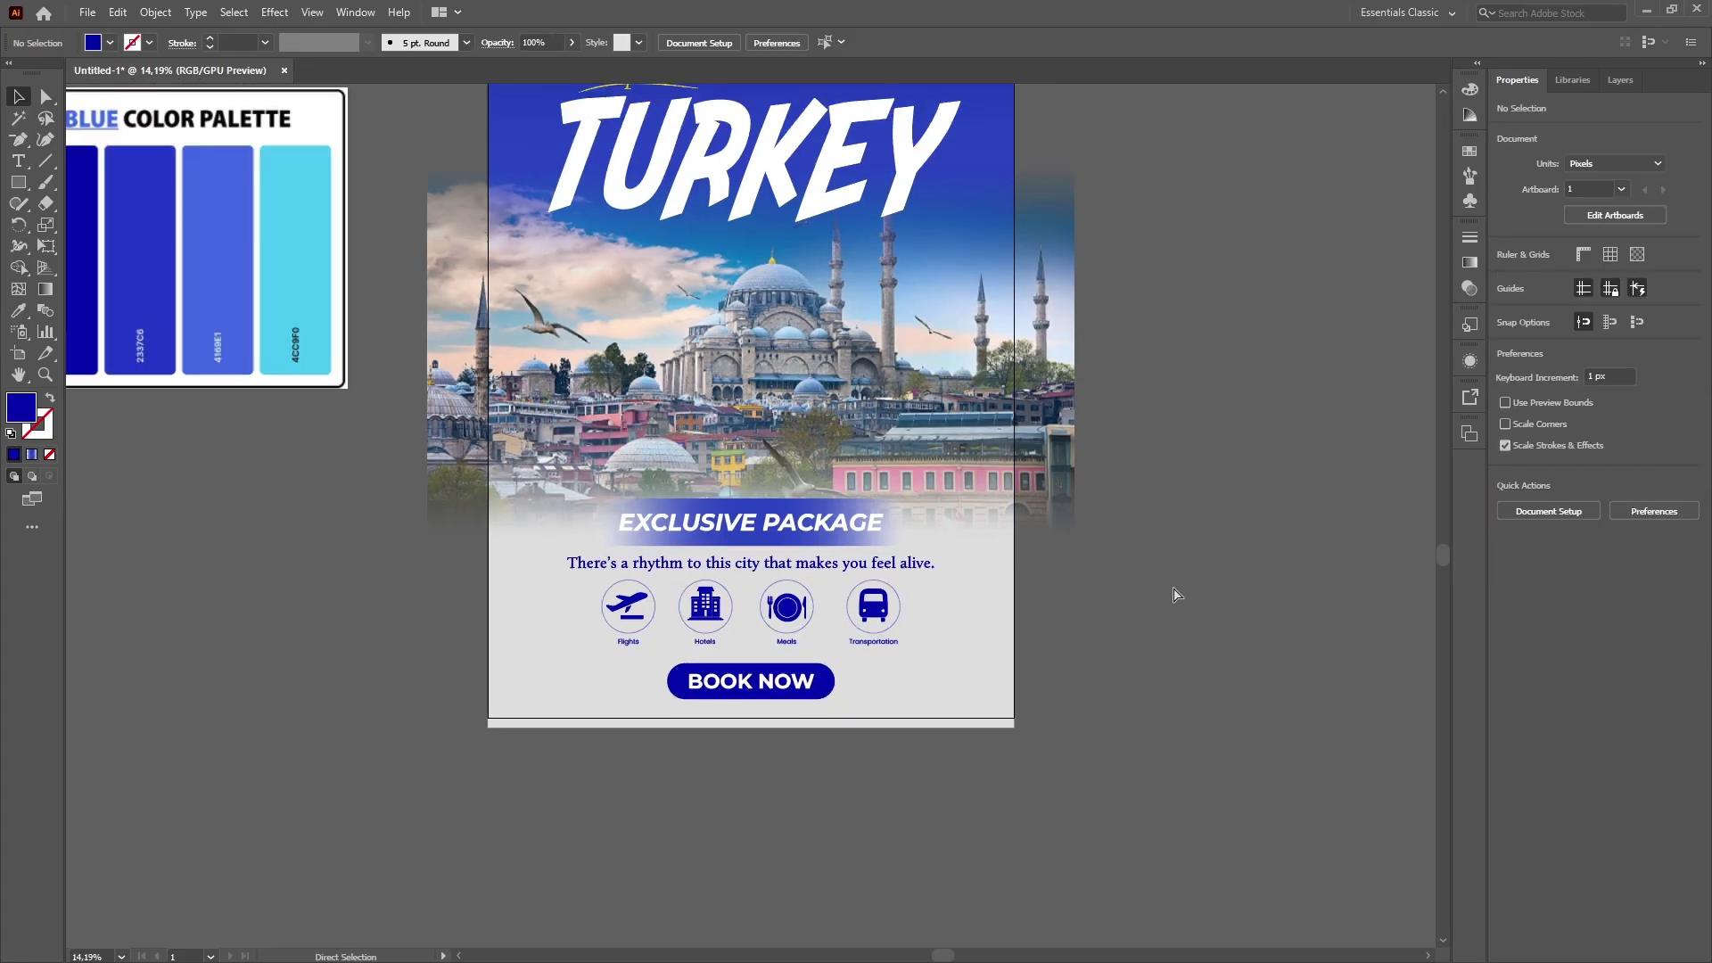
Bring all four clouds from Cloud.eps into the poster document and place them above the artboard.
scroll(1206, 581, "up", 6)
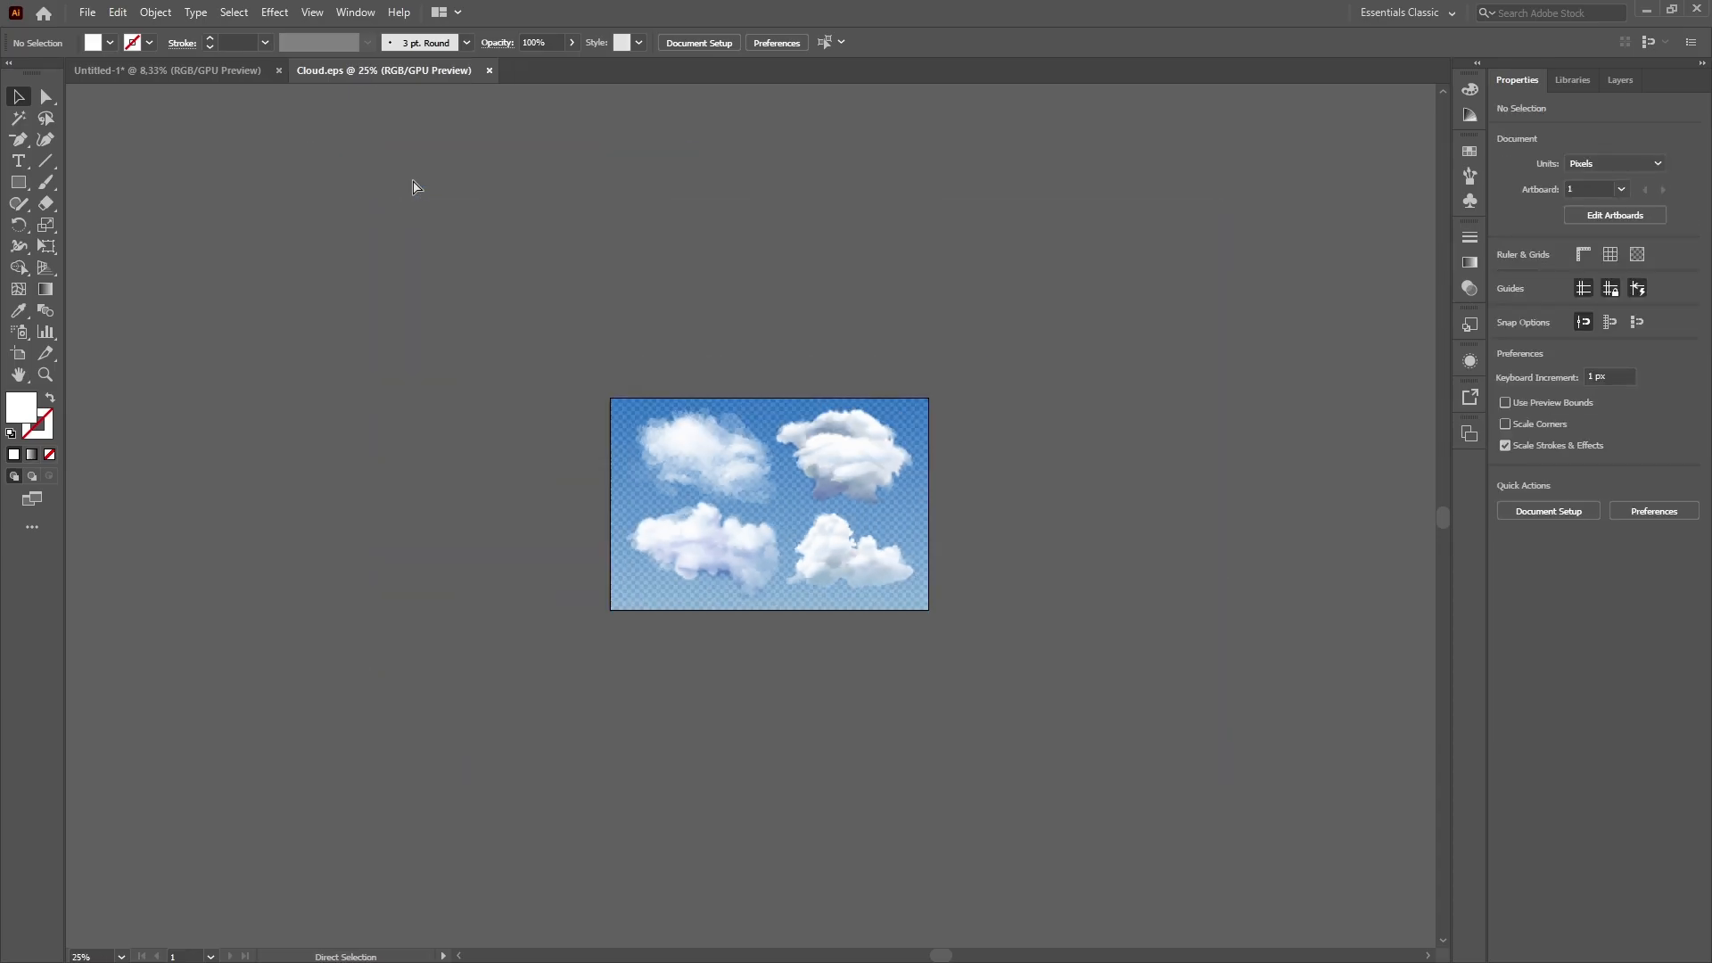
key("ctrl+plus")
left_click(727, 426)
left_click(870, 437)
left_click(874, 562)
left_click(700, 551)
left_click(714, 446)
left_click(869, 439, "shift")
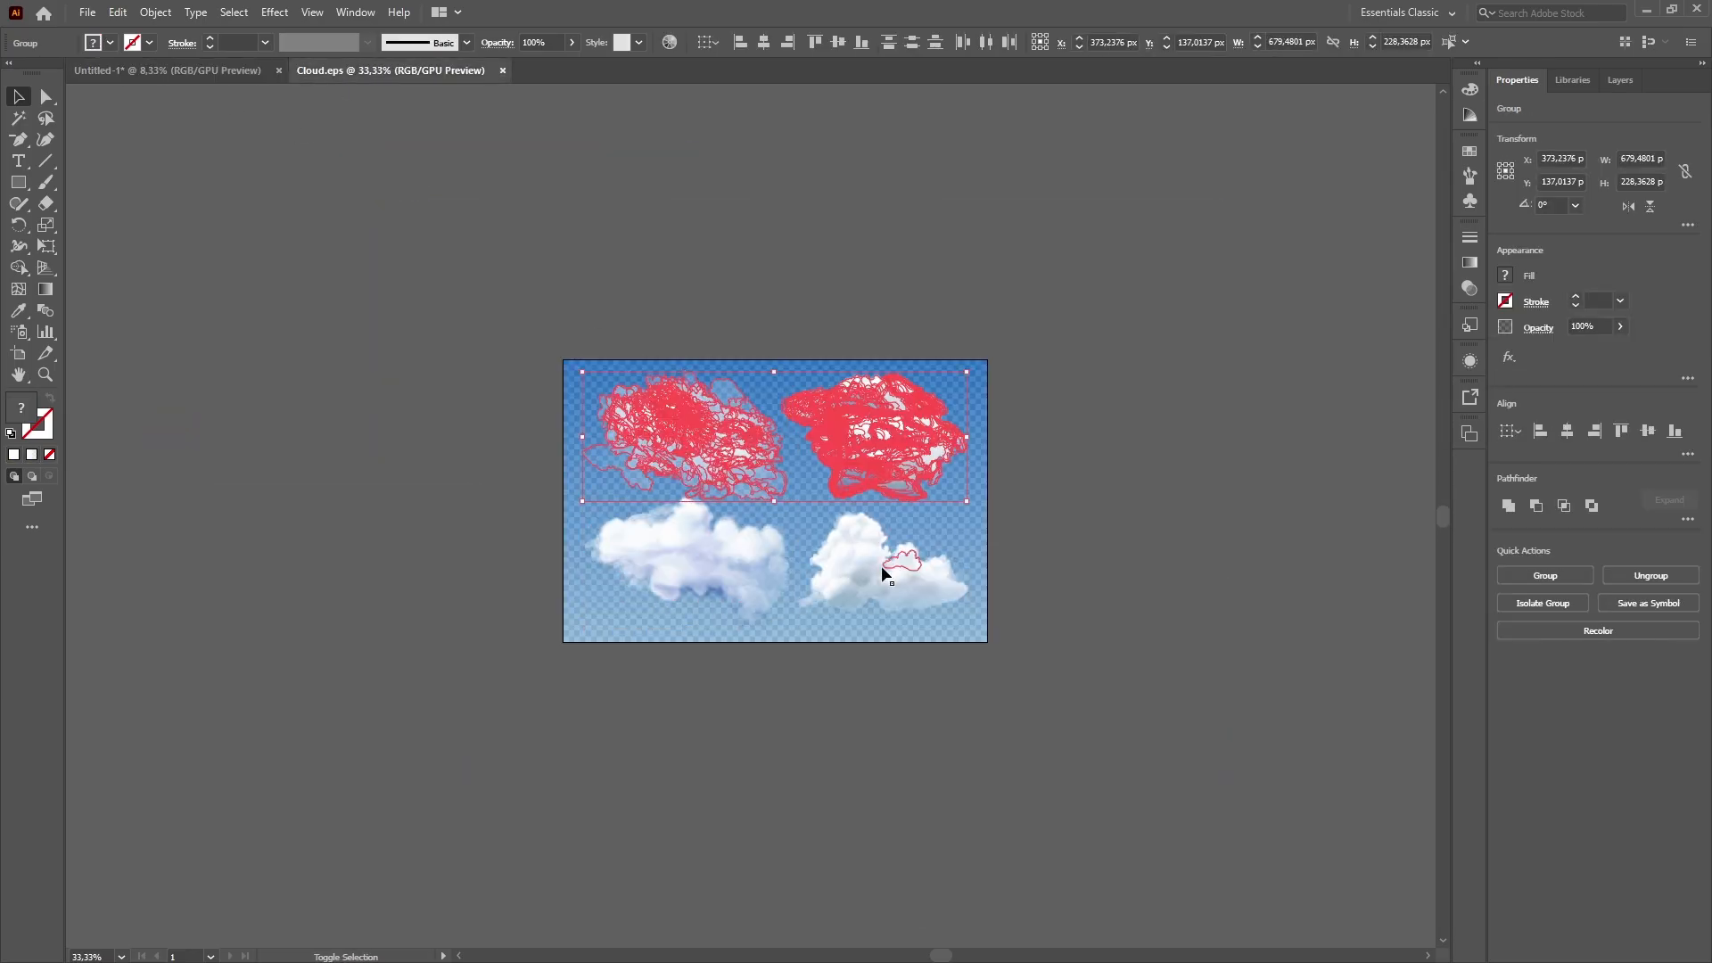
left_click(882, 567, "shift")
left_click(675, 559, "shift")
left_click_drag(675, 558, 742, 337)
left_click(983, 282)
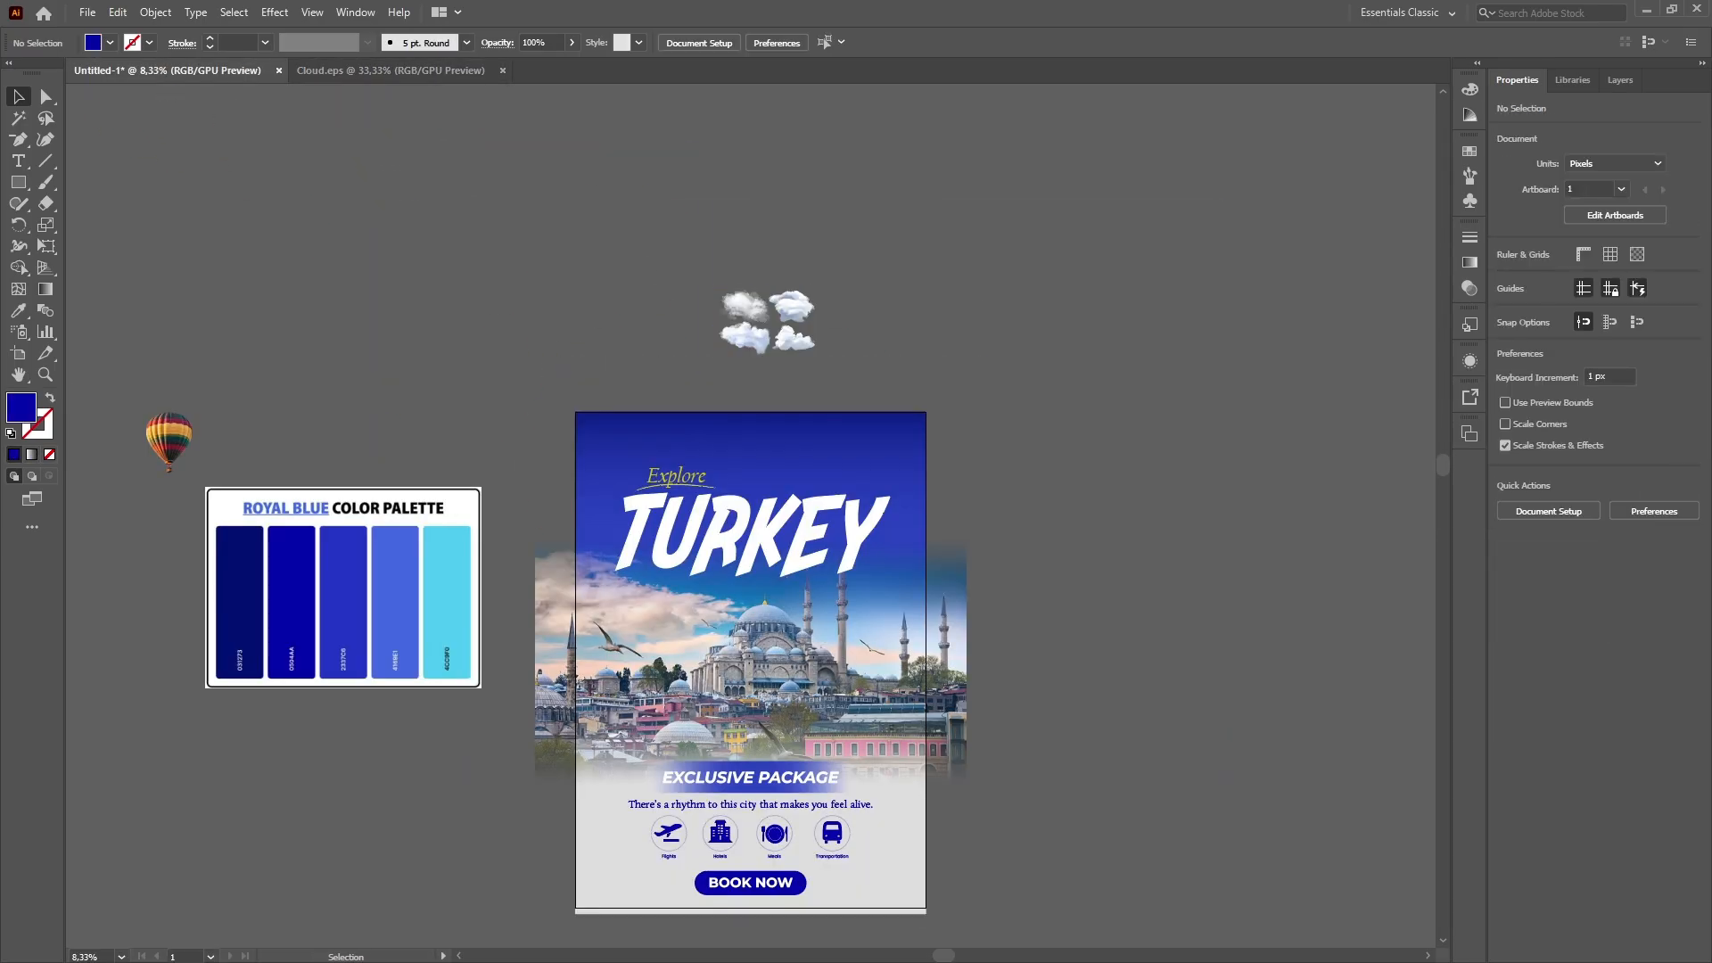
Move the upper-right cloud out of the cloud cluster to an empty spot beside it above the poster.
key("ctrl+plus")
key("ctrl+plus")
scroll(901, 297, "up", 2)
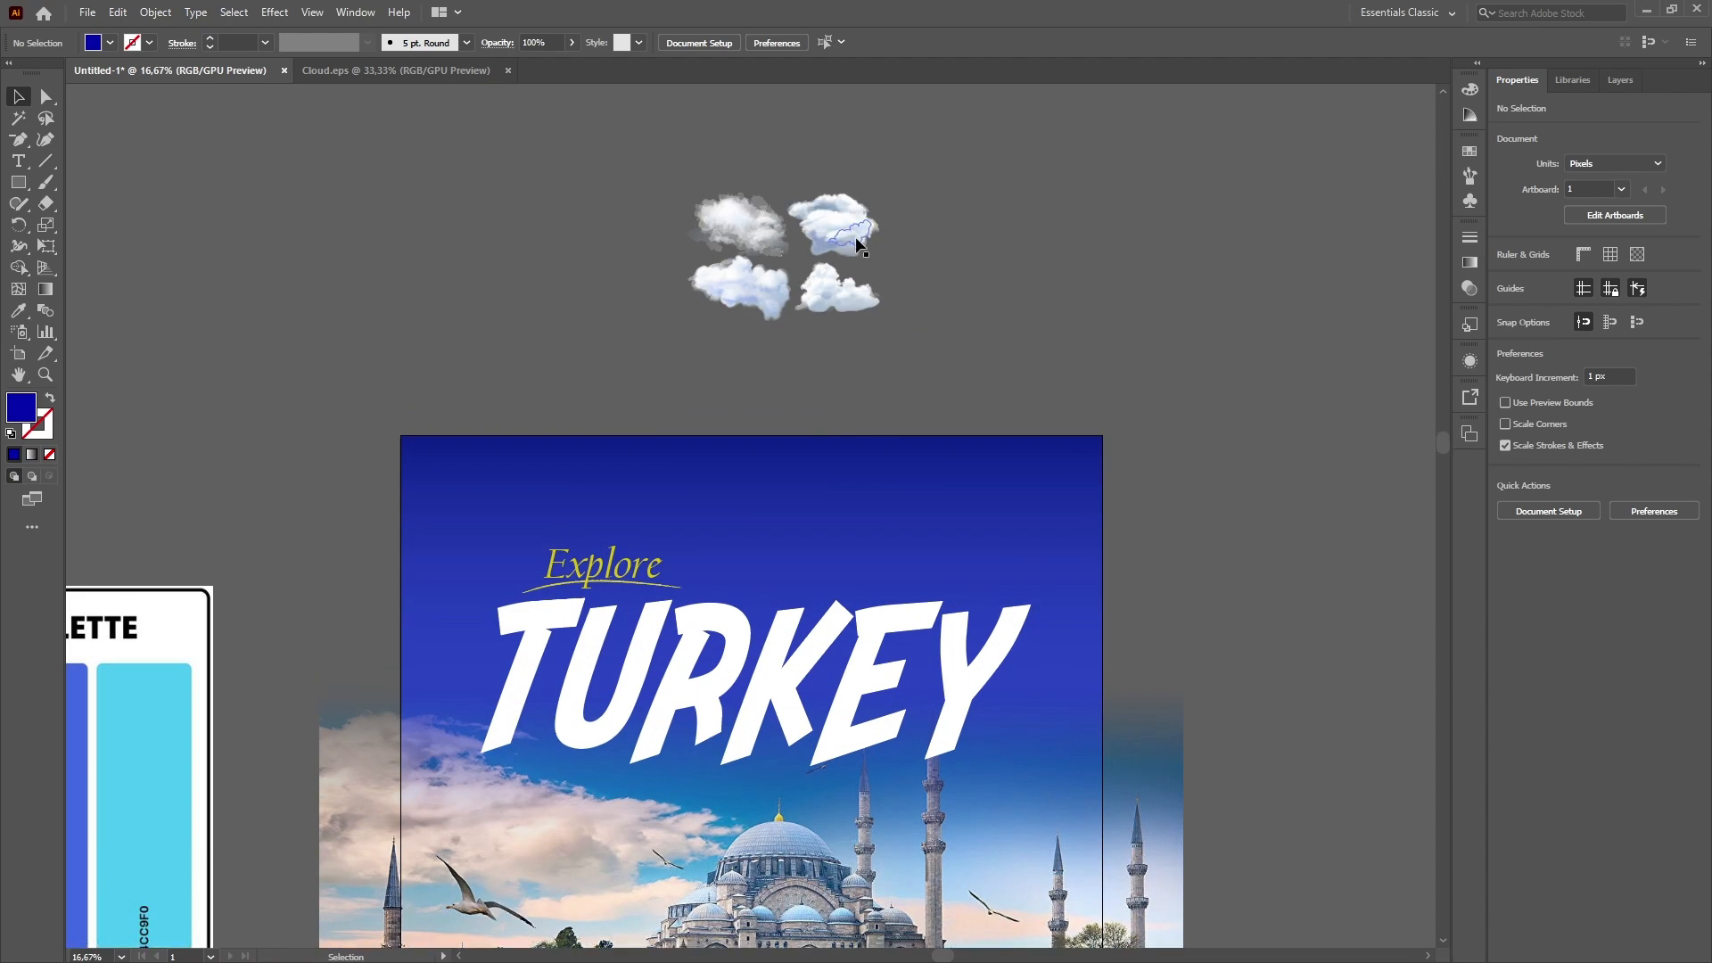
left_click_drag(856, 243, 1013, 335)
left_click(1620, 80)
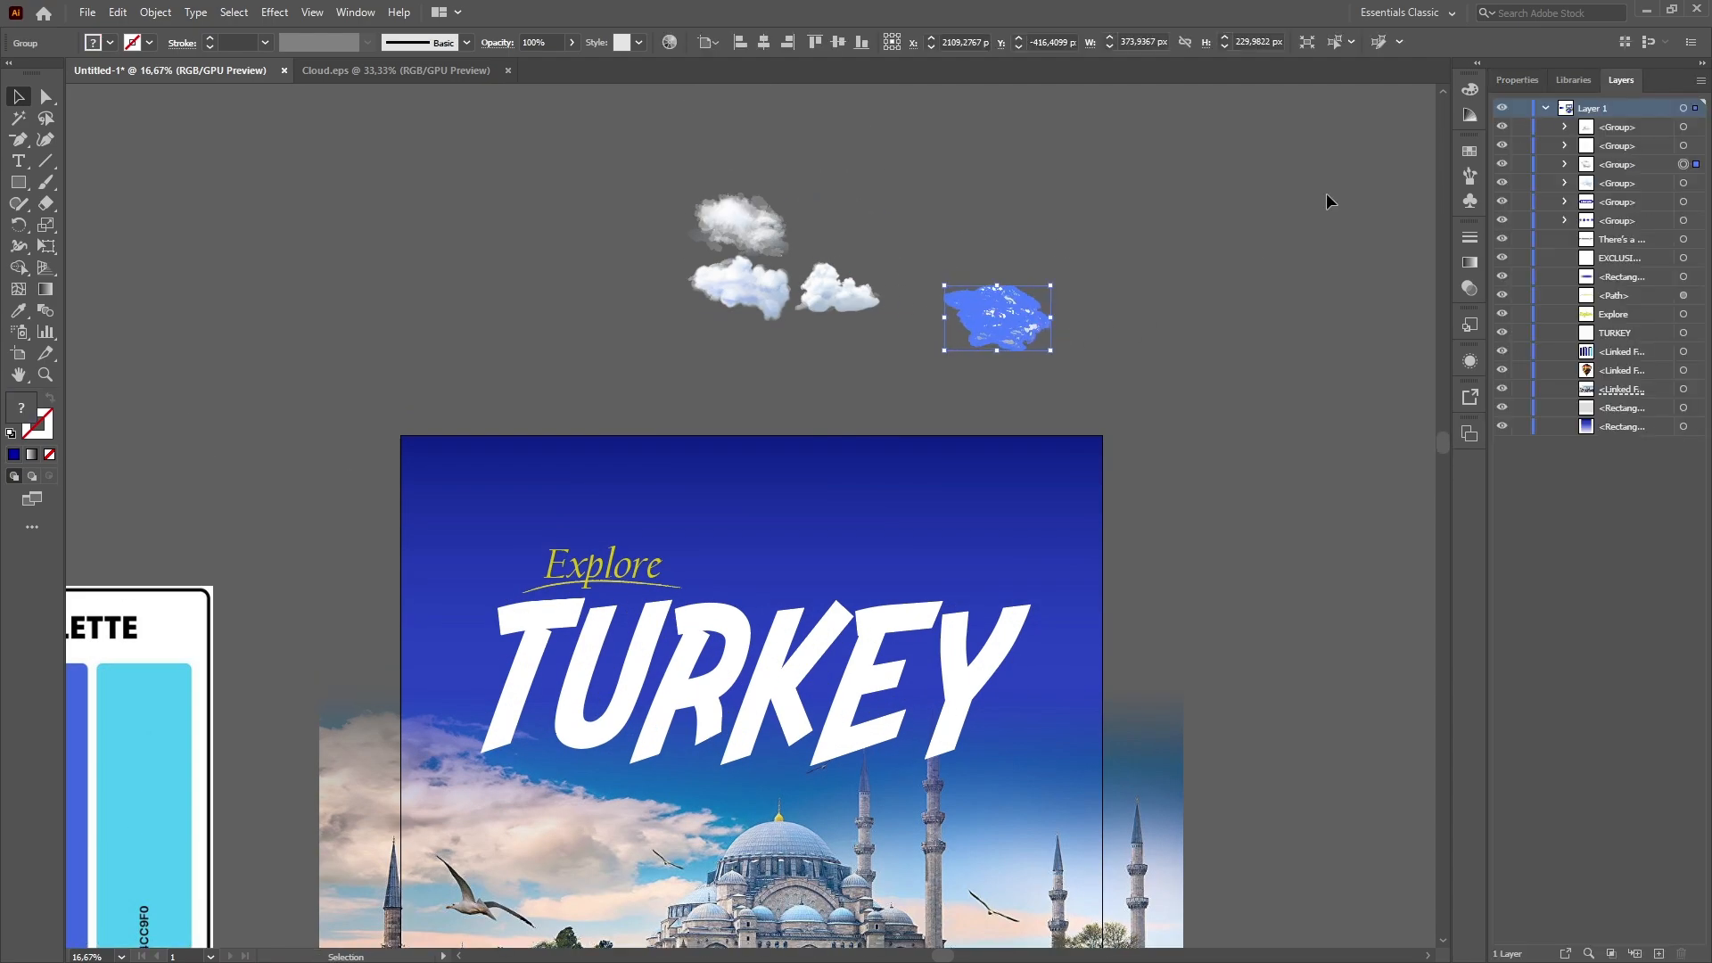
left_click(1125, 255)
Enlarge the separated cloud to about 482 by 288 px and position it over the top of the Y in TURKEY.
scroll(1115, 260, "down", 2)
left_click_drag(1000, 236, 925, 484)
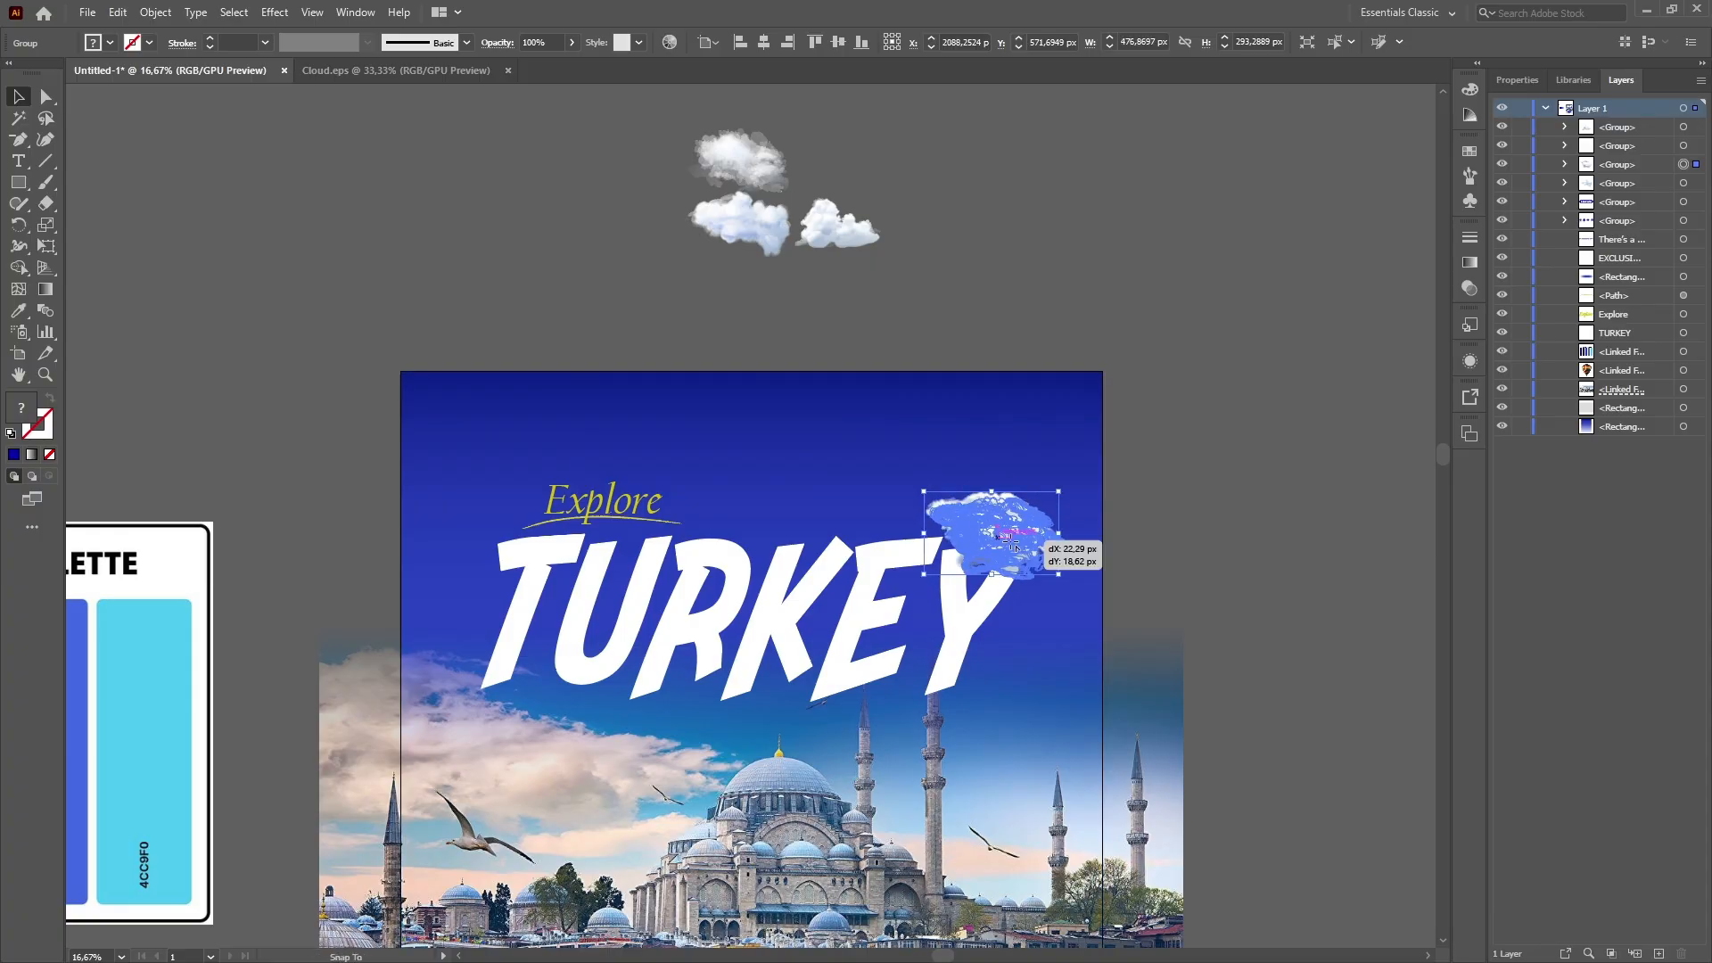
left_click_drag(1008, 544, 1017, 553)
left_click_drag(1082, 564, 1085, 537)
Lower the opacity of the cloud over the Y in TURKEY so the letter shows through.
left_click(1517, 80)
left_click(1341, 207)
scroll(1160, 401, "down", 2)
left_click(1008, 481)
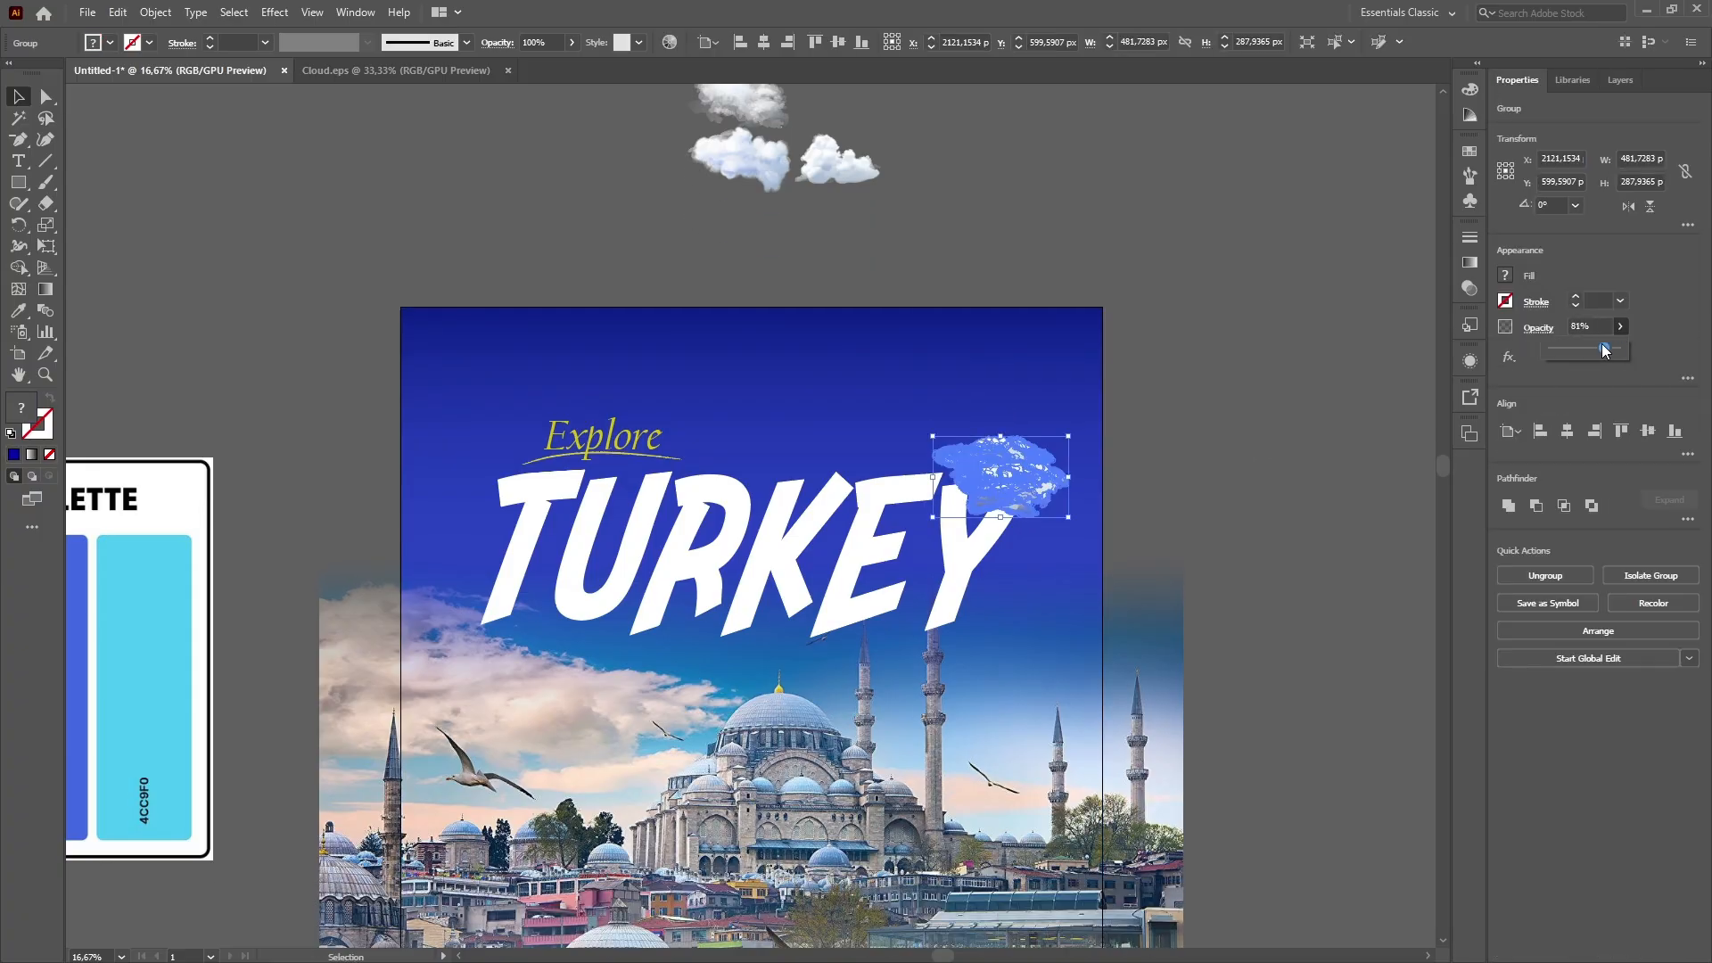
left_click(1325, 289)
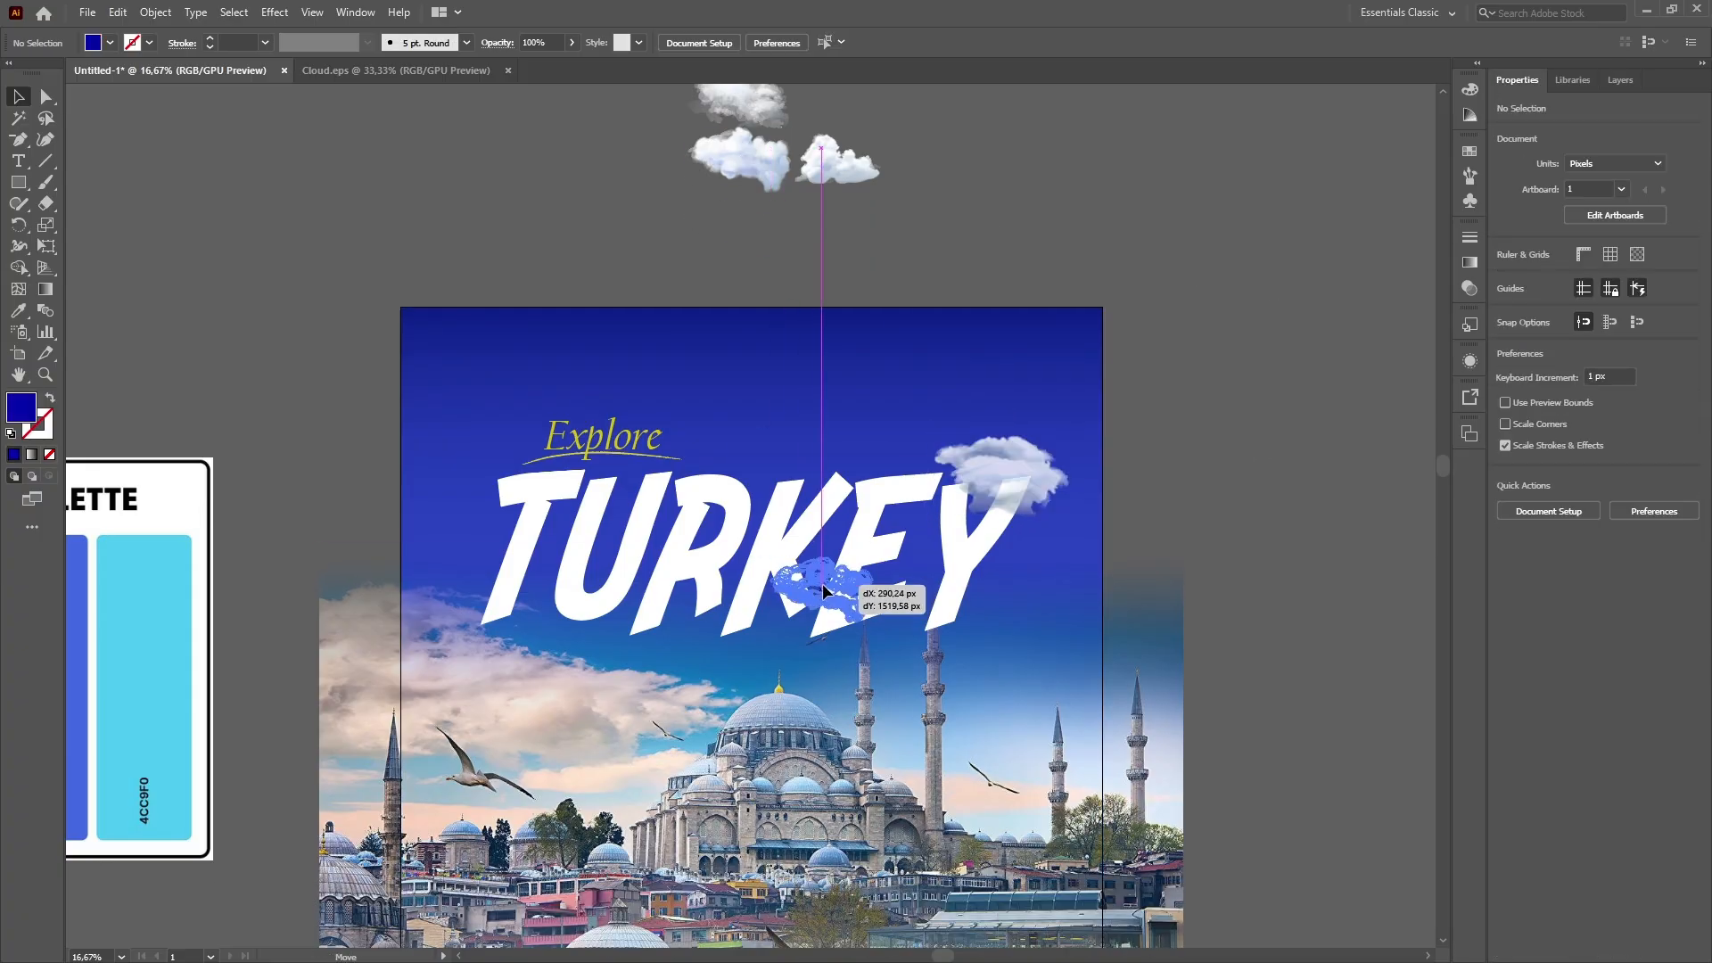
Move the lower-left cloud from above the artboard to the base of the K and E in TURKEY and enlarge it.
left_click_drag(823, 585, 908, 671)
left_click_drag(848, 625, 853, 617)
left_click(1224, 521)
scroll(1228, 527, "down", 2)
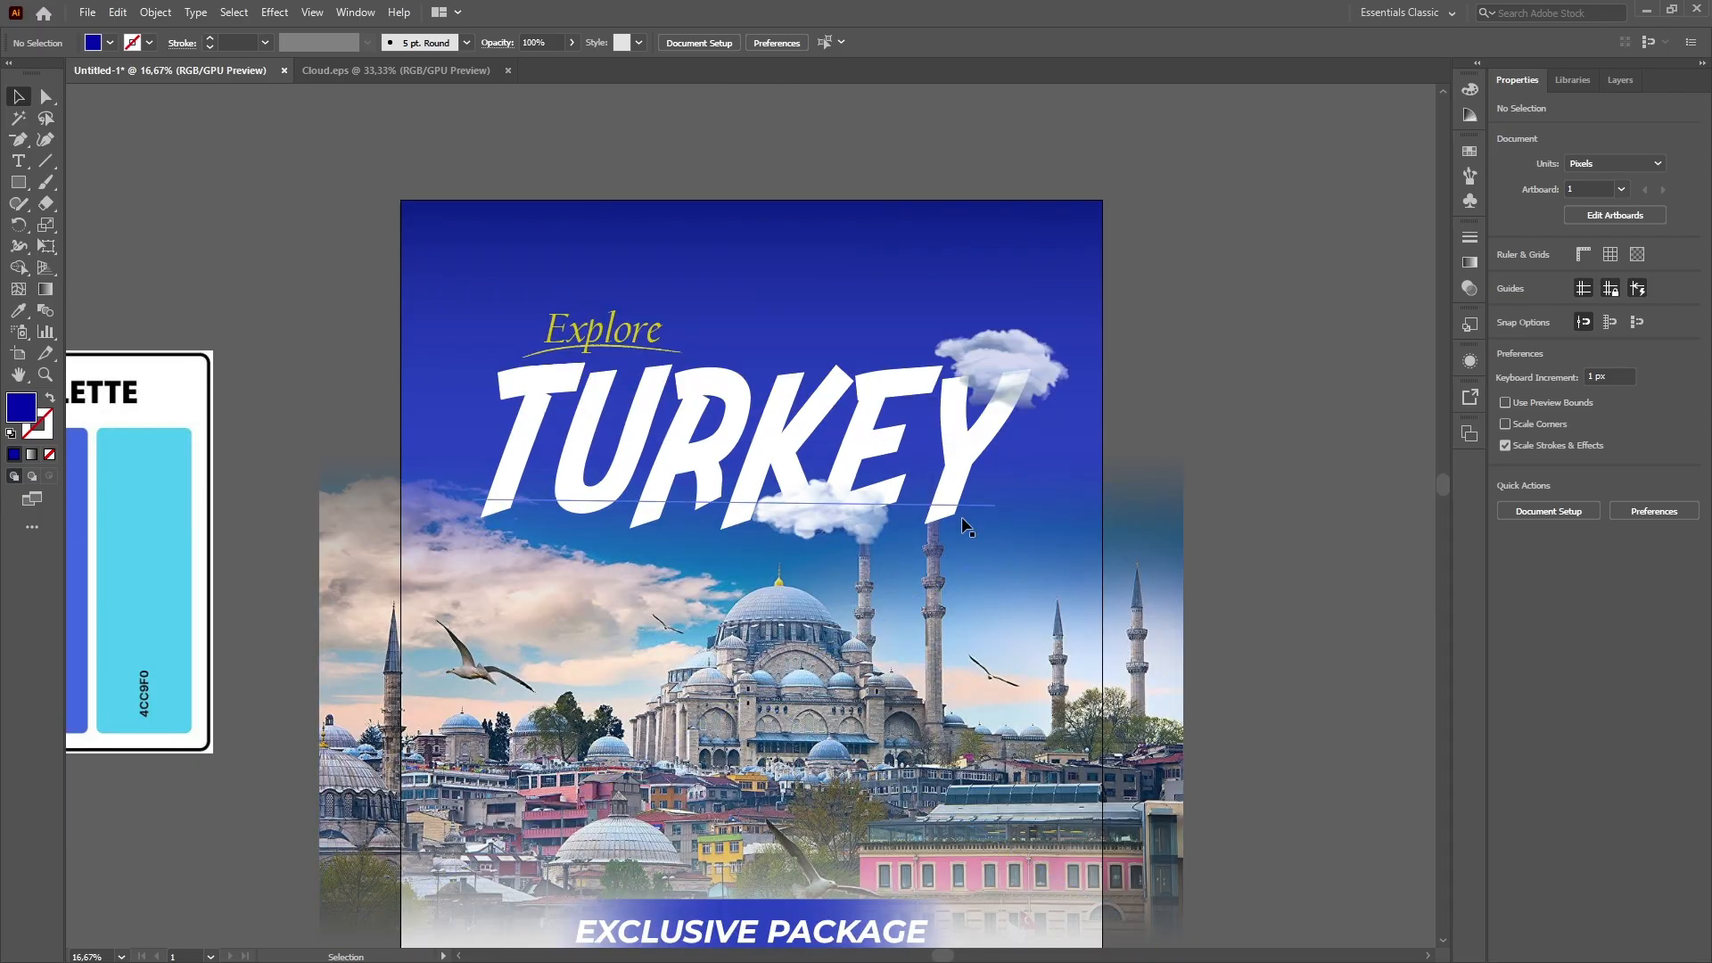
Set the opacity of the cloud below the K and E to 61% and enlarge it to about 556 by 246 px.
left_click(848, 519)
left_click_drag(1594, 352, 1589, 351)
scroll(1136, 392, "up", 1)
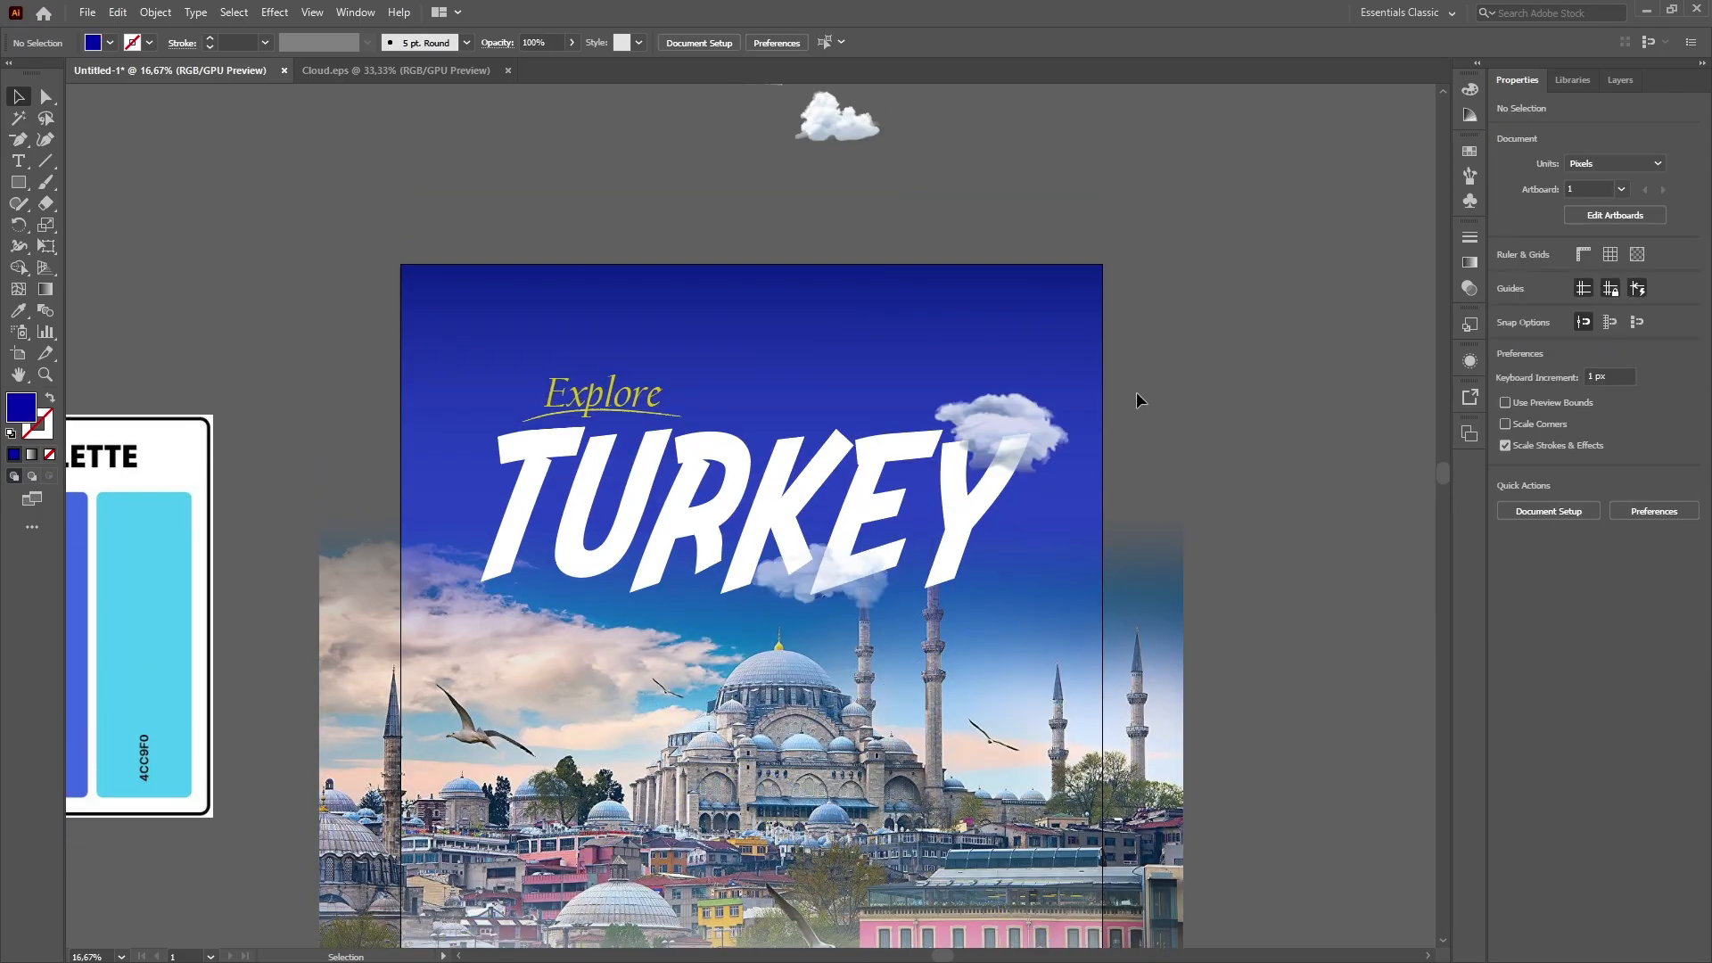
mouse_move(747, 578)
left_mouse_down()
mouse_move(731, 578)
mouse_move(754, 581)
left_mouse_up()
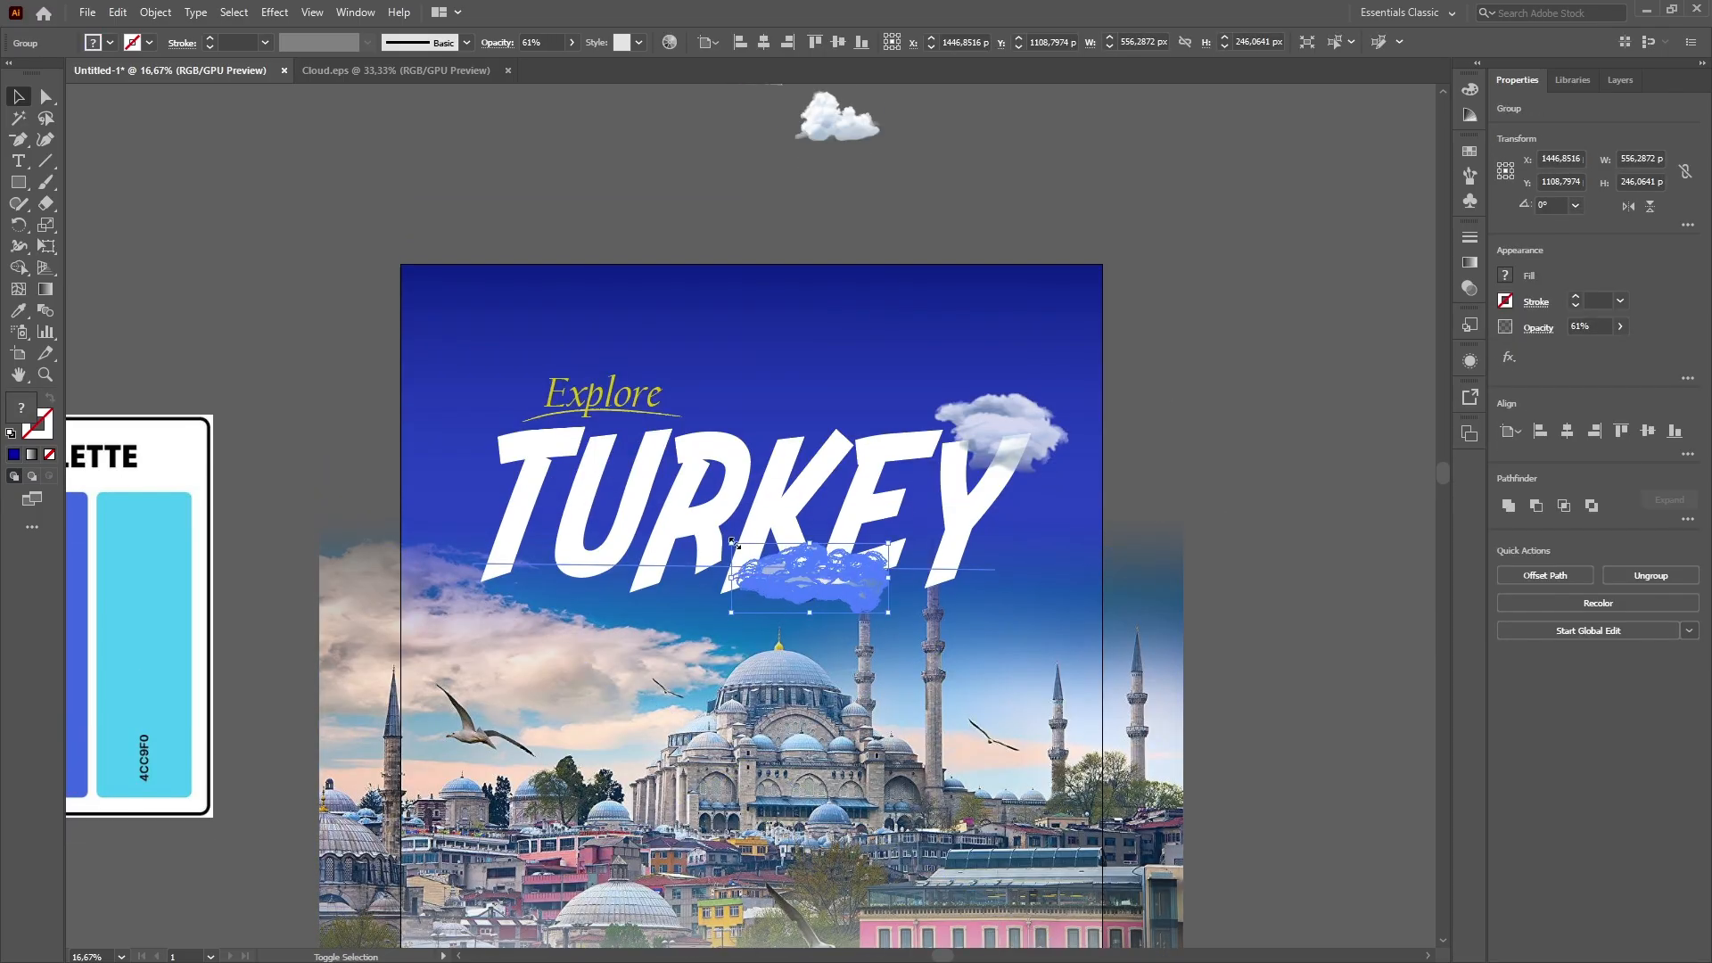
left_click(1169, 478)
scroll(1212, 479, "up", 2)
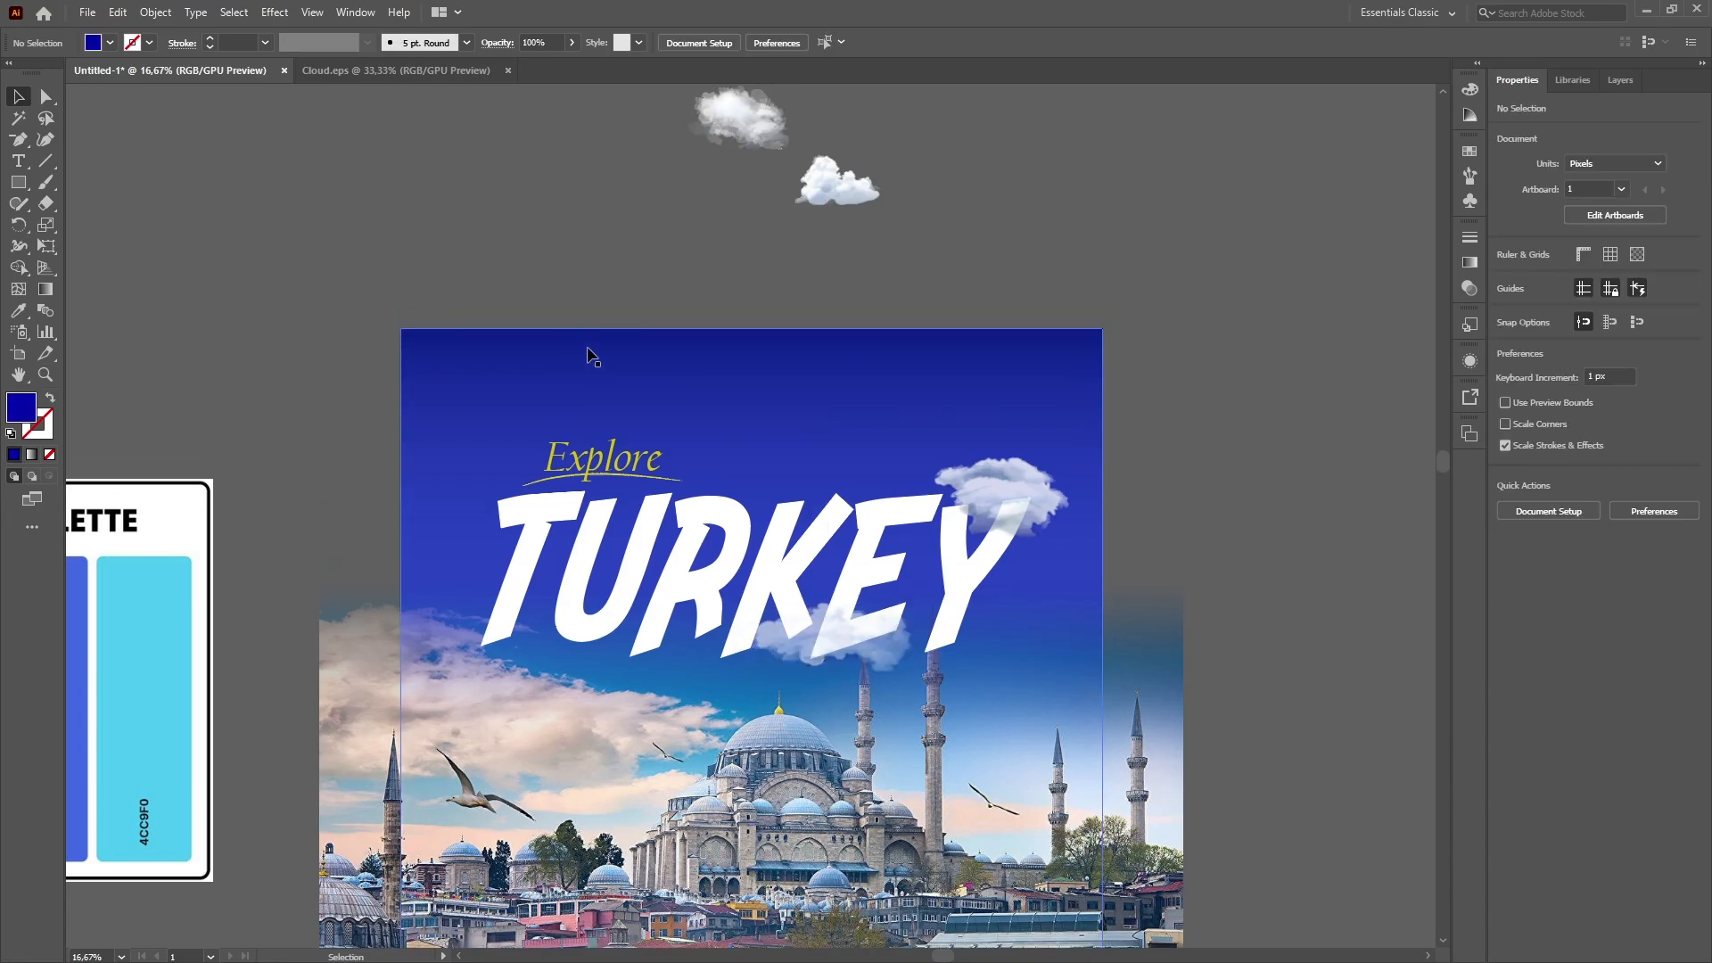
Move the upper spare cloud onto the outer side of the T in TURKEY and enlarge it to about 458 by 296 px.
left_click_drag(753, 183, 580, 643)
left_click_drag(550, 630, 579, 621)
left_click(575, 328)
scroll(574, 321, "down", 1)
left_click_drag(507, 539, 519, 535)
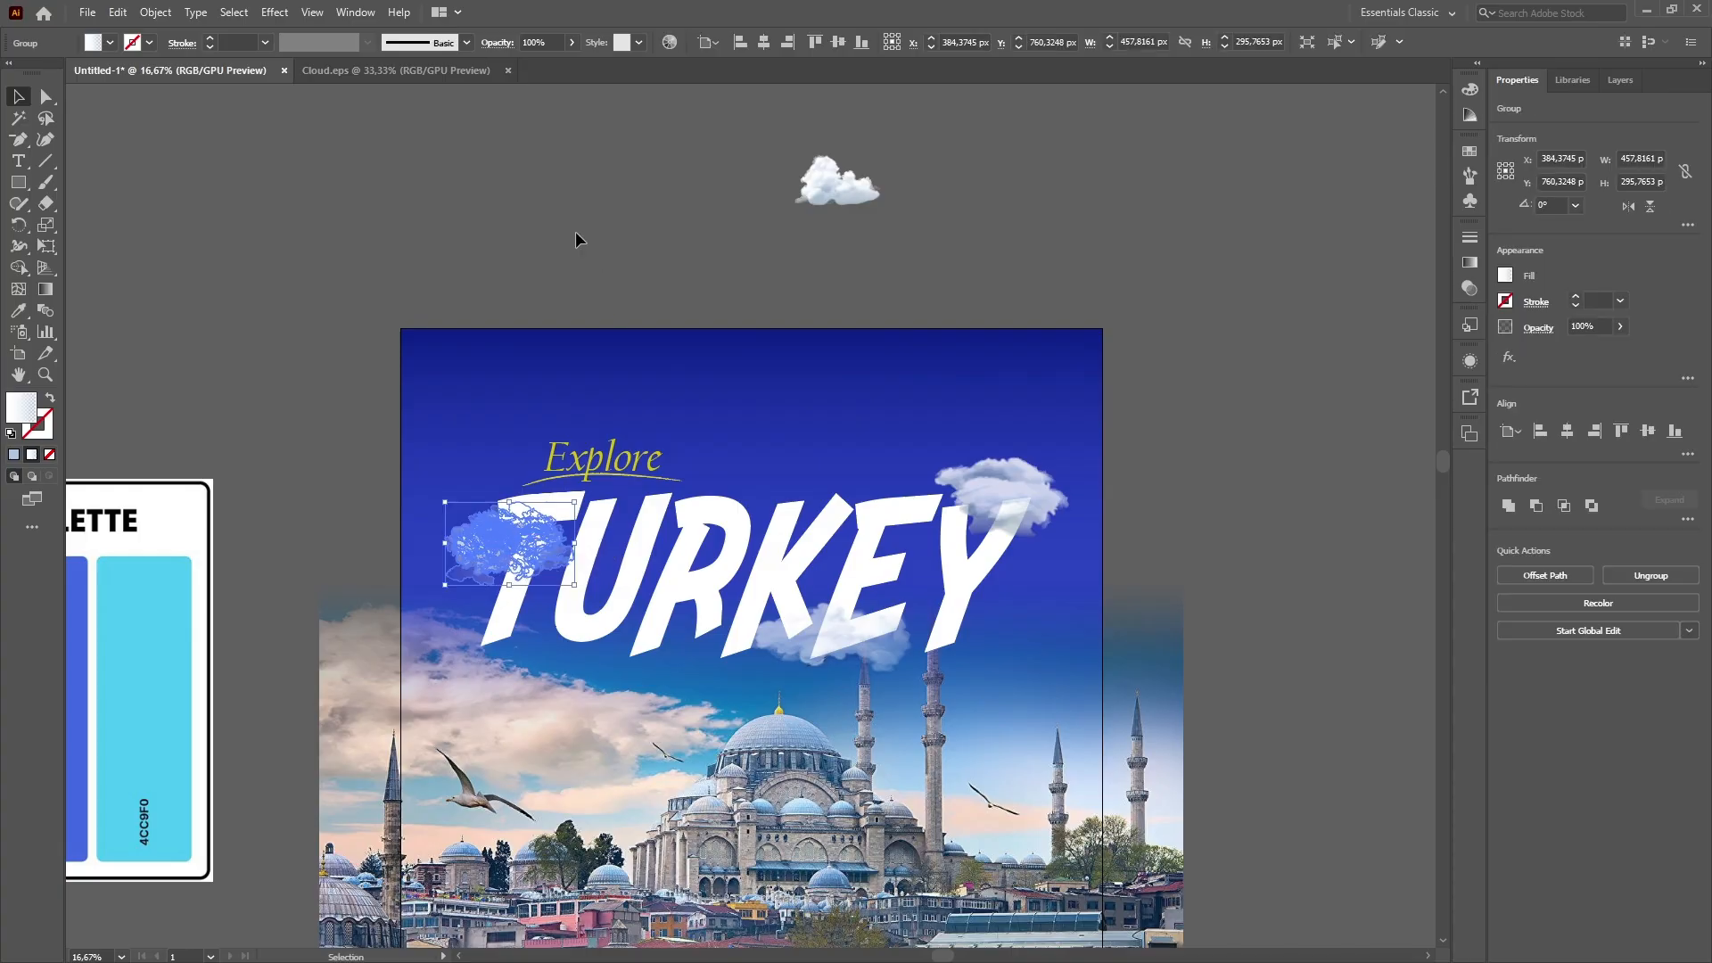
left_click(575, 233)
Try to shift the word Explore slightly sideways above its underline.
key("ctrl+equal")
left_click_drag(554, 457, 554, 457)
left_click_drag(565, 429, 573, 429)
left_click(635, 161)
key("ctrl+z")
key("ctrl+z")
left_click(635, 160)
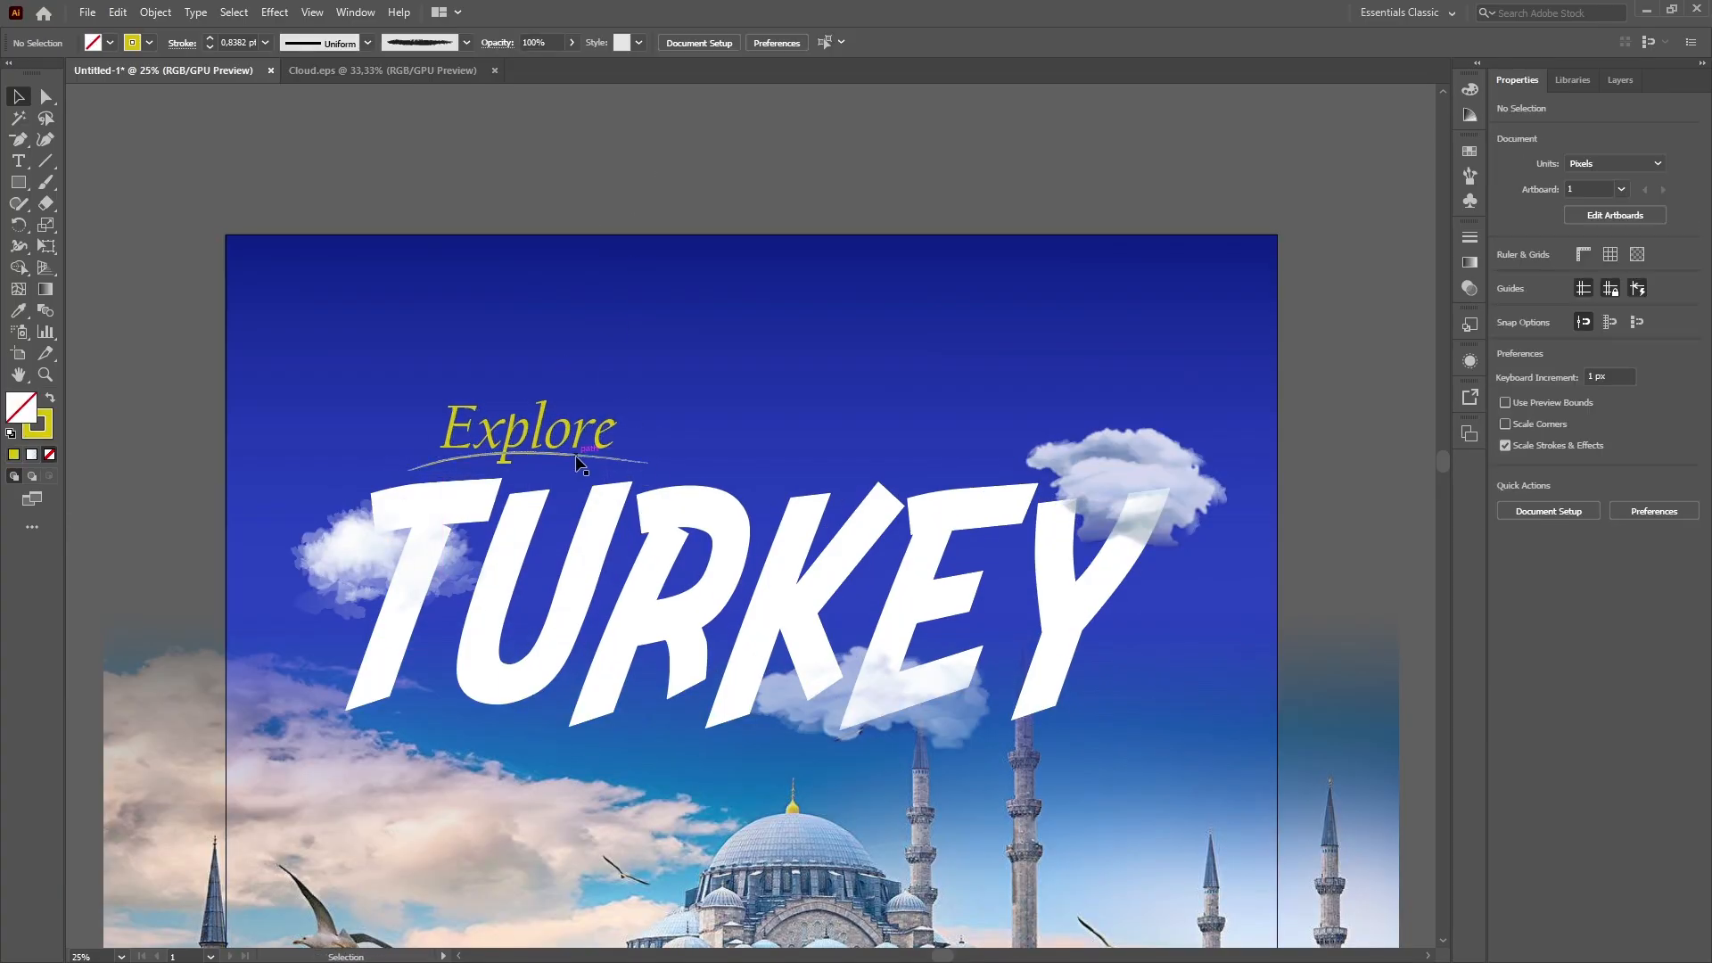
Try to tilt the underline beneath Explore to a slightly steeper angle.
left_click(615, 459)
left_click_drag(667, 464, 669, 472)
left_click(612, 177)
key("ctrl+equal")
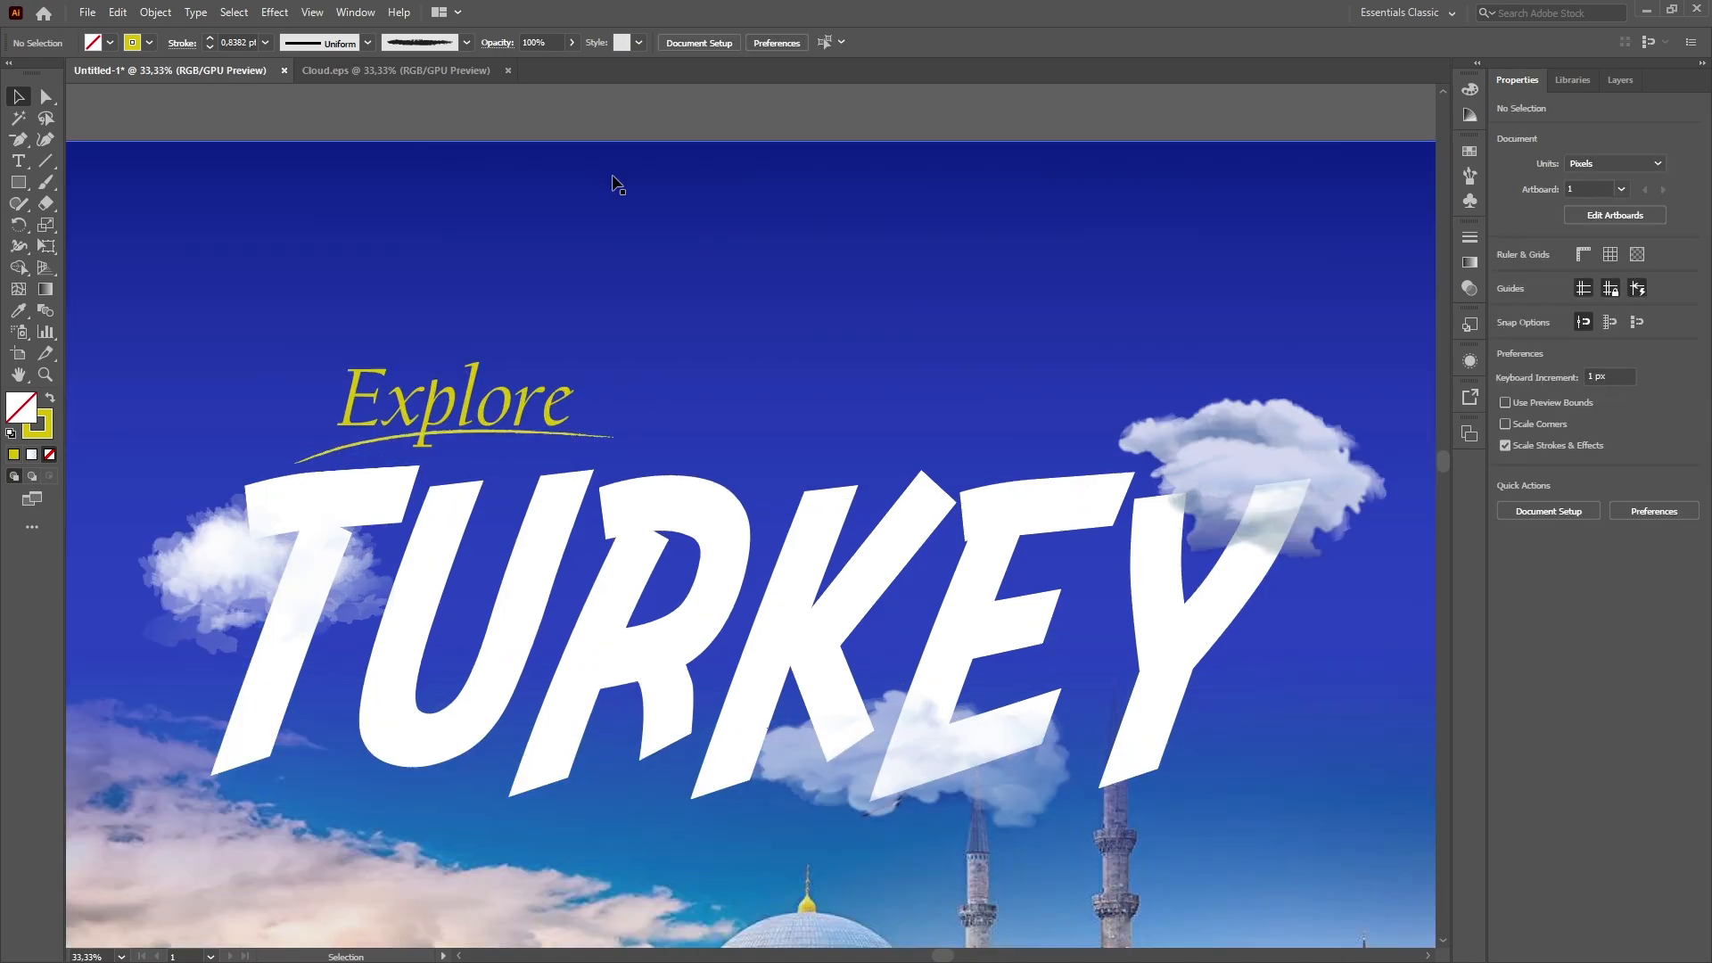
left_click_drag(533, 399, 562, 394)
left_click(565, 102)
key("ctrl+z")
left_click(562, 107)
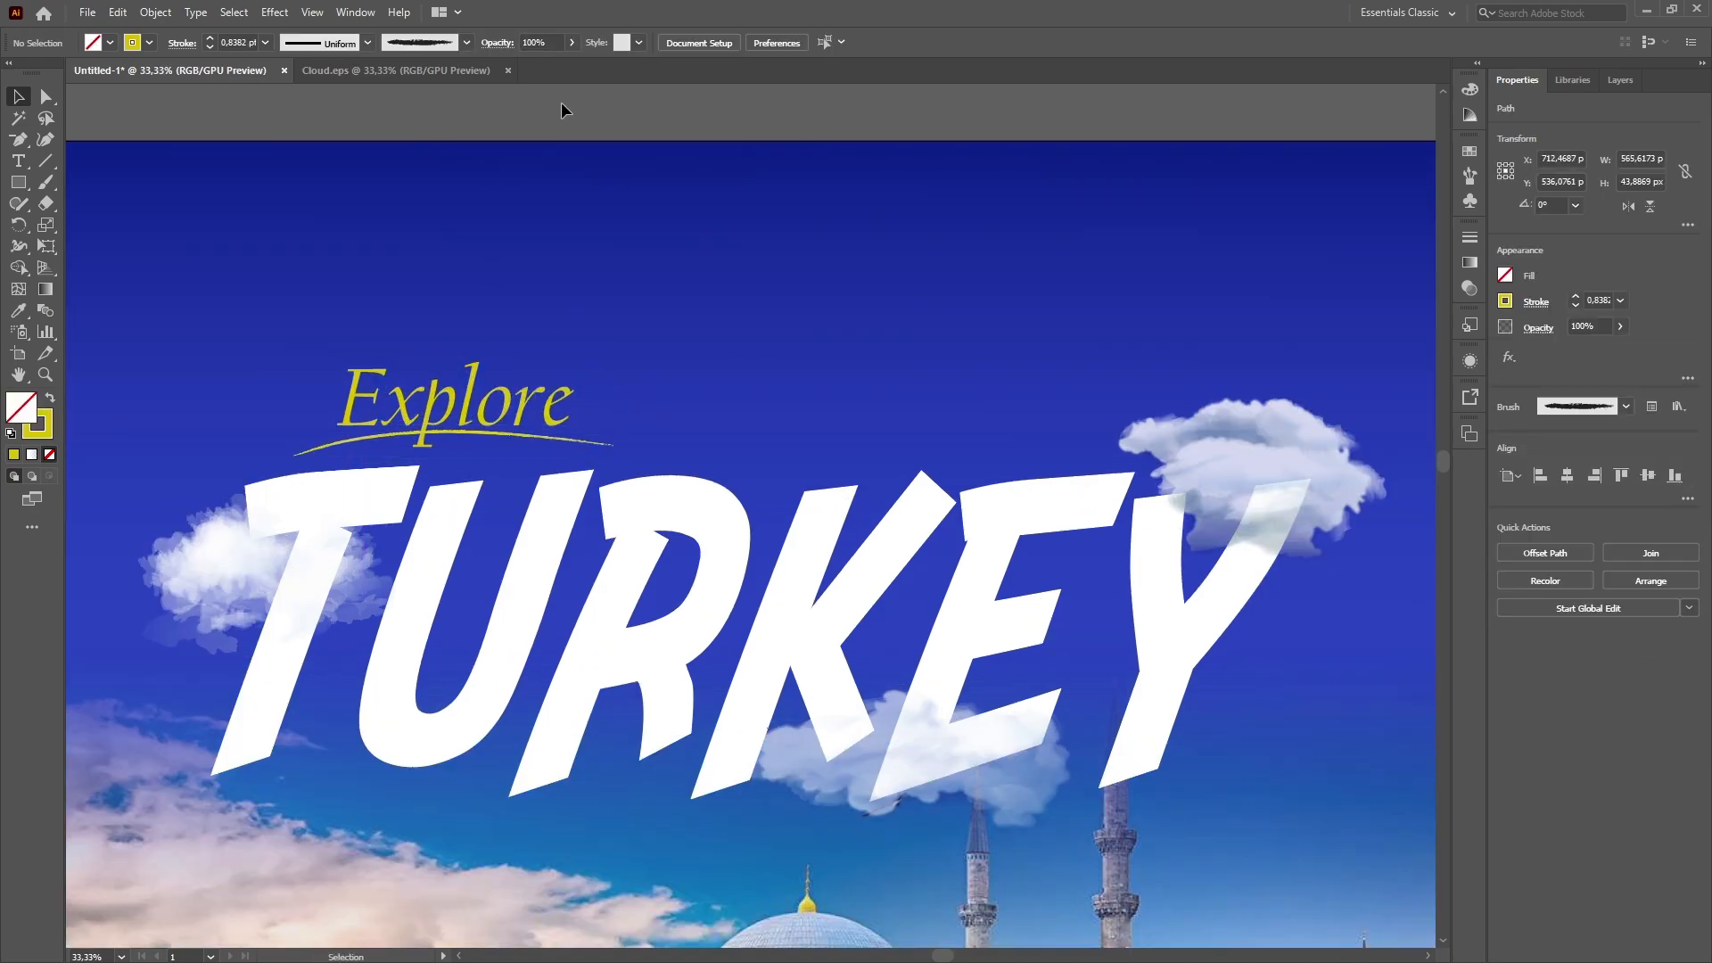
Lower the yellow underline by 7 px and the word Explore by 6 px towards TURKEY.
scroll(558, 357, "up", 1)
left_click(555, 461)
left_click(624, 134)
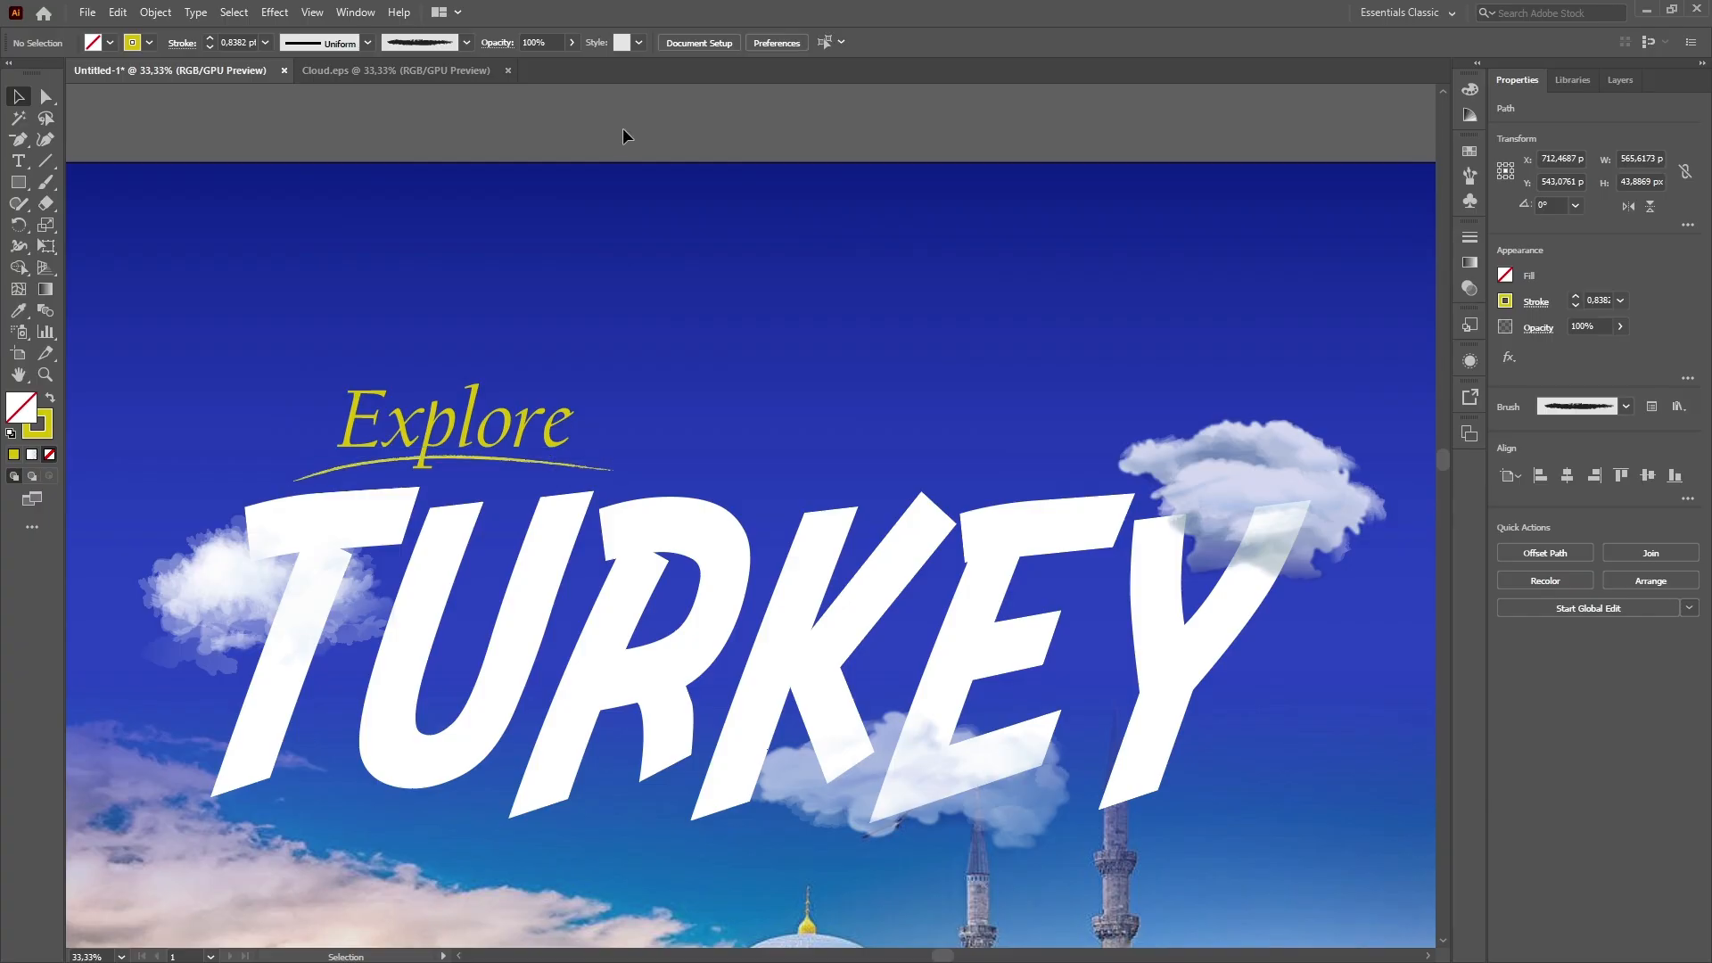
left_click(557, 419)
key("Down")
key("Down")
key("Down")
key("Down")
key("Down")
key("Down")
left_click(625, 140)
key("ctrl+minus")
key("ctrl+minus")
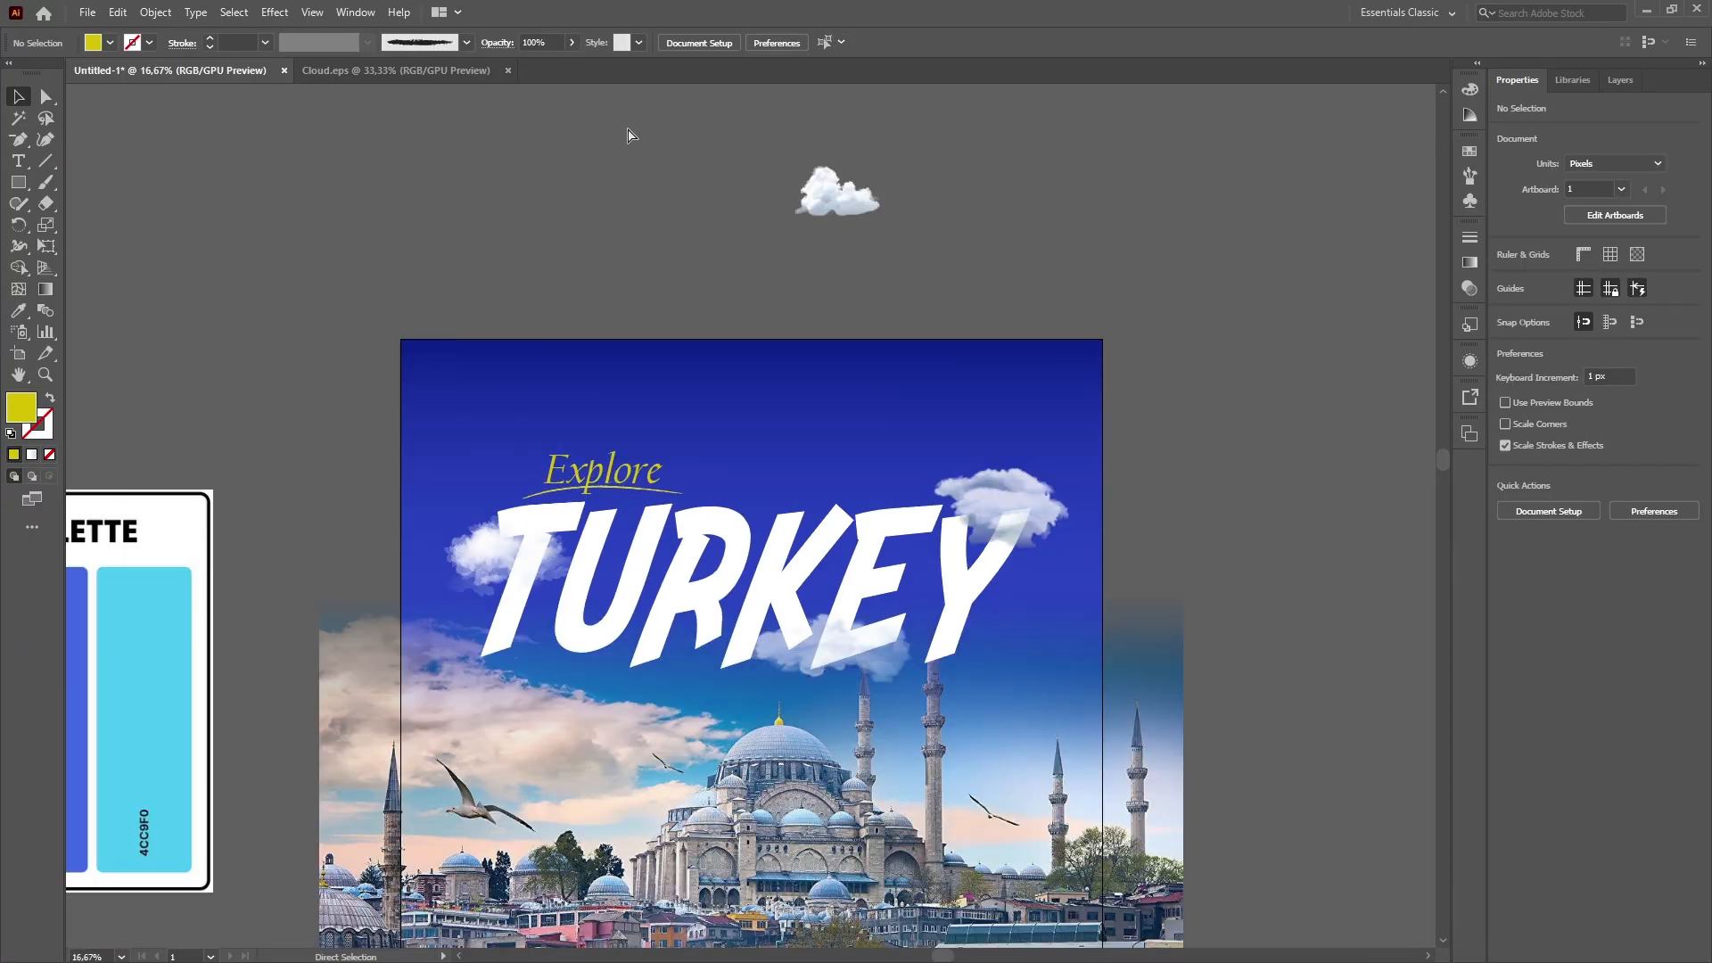
Move the hot-air balloon image to the empty area beside the poster's upper right corner.
scroll(463, 218, "up", 6)
key("ctrl+minus")
key("ctrl+minus")
left_click_drag(164, 515, 1005, 469)
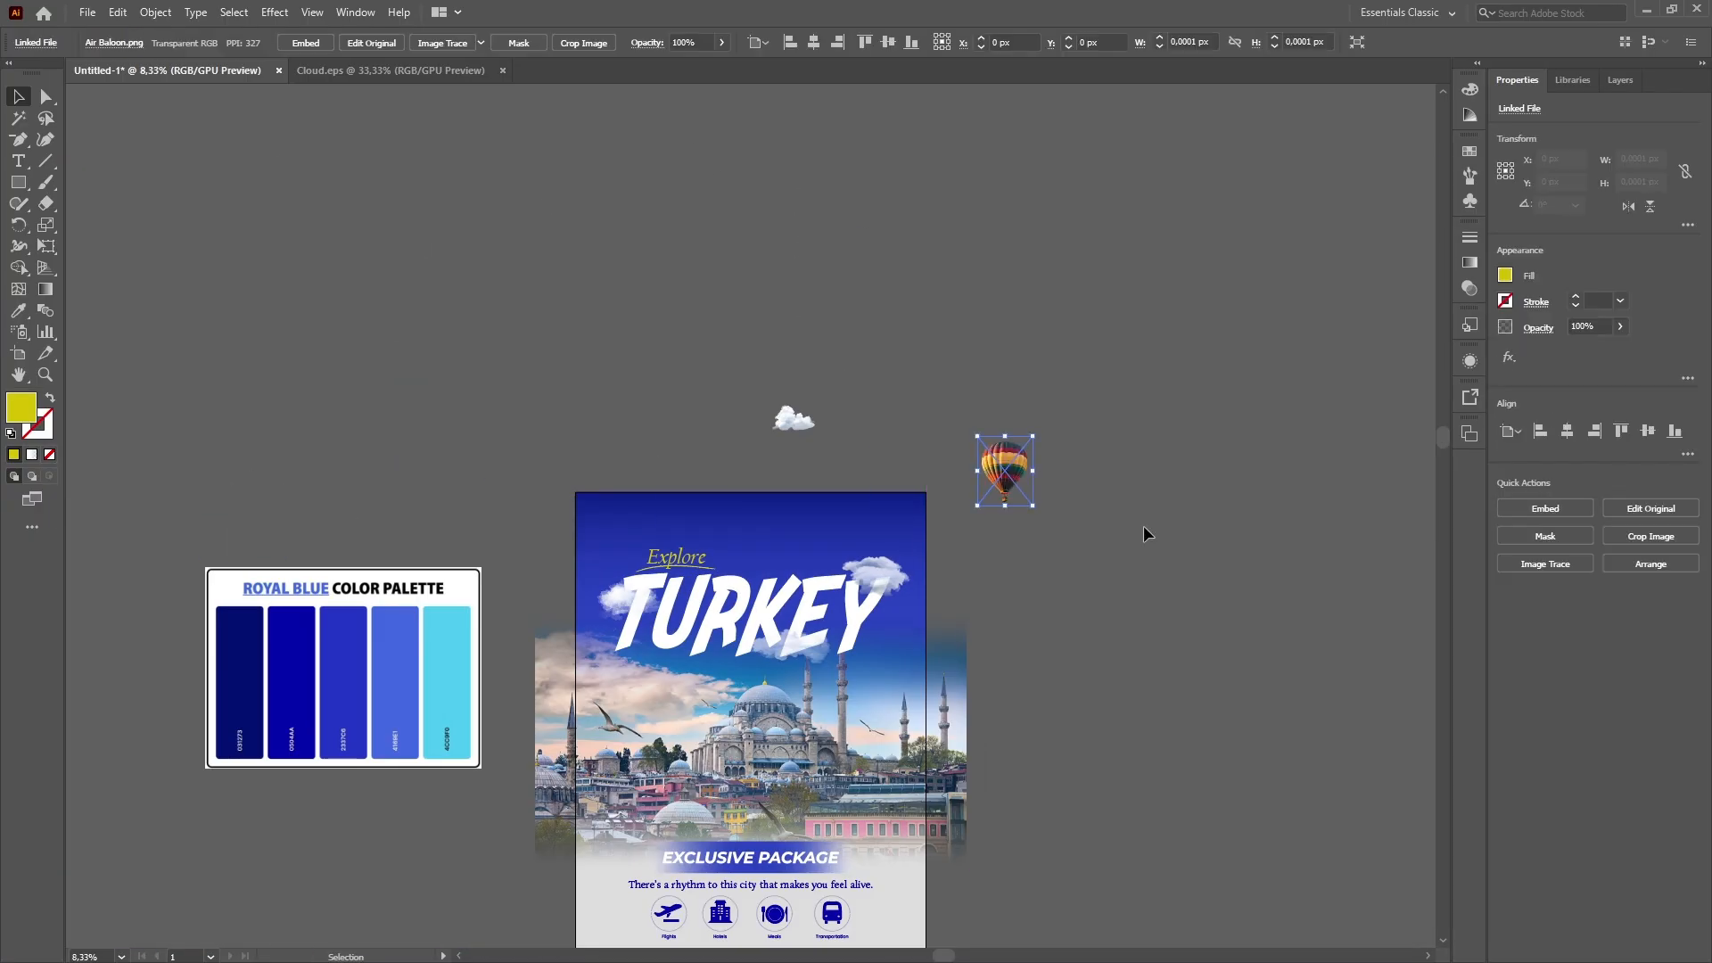
Resize and slightly tilt the hot-air balloon, and place it beside the Y in TURKEY below the cloud.
left_click(1145, 527)
key("ctrl+plus")
key("ctrl+plus")
key("ctrl+plus")
left_click_drag(1206, 544, 823, 315)
left_click_drag(1146, 125, 1146, 496)
left_click_drag(1224, 636, 1169, 683)
left_click_drag(1177, 430, 1218, 488)
left_click(1241, 554)
left_click(1191, 524)
left_click_drag(1155, 522, 844, 589)
Bring the hot-air balloon to the front of Layer 1 and fine-tune its position beside the Y.
left_click(1621, 80)
left_click(1081, 357)
left_click(772, 558)
left_click_drag(776, 571, 786, 554)
left_click(1131, 484)
key("ctrl+minus")
key("ctrl+minus")
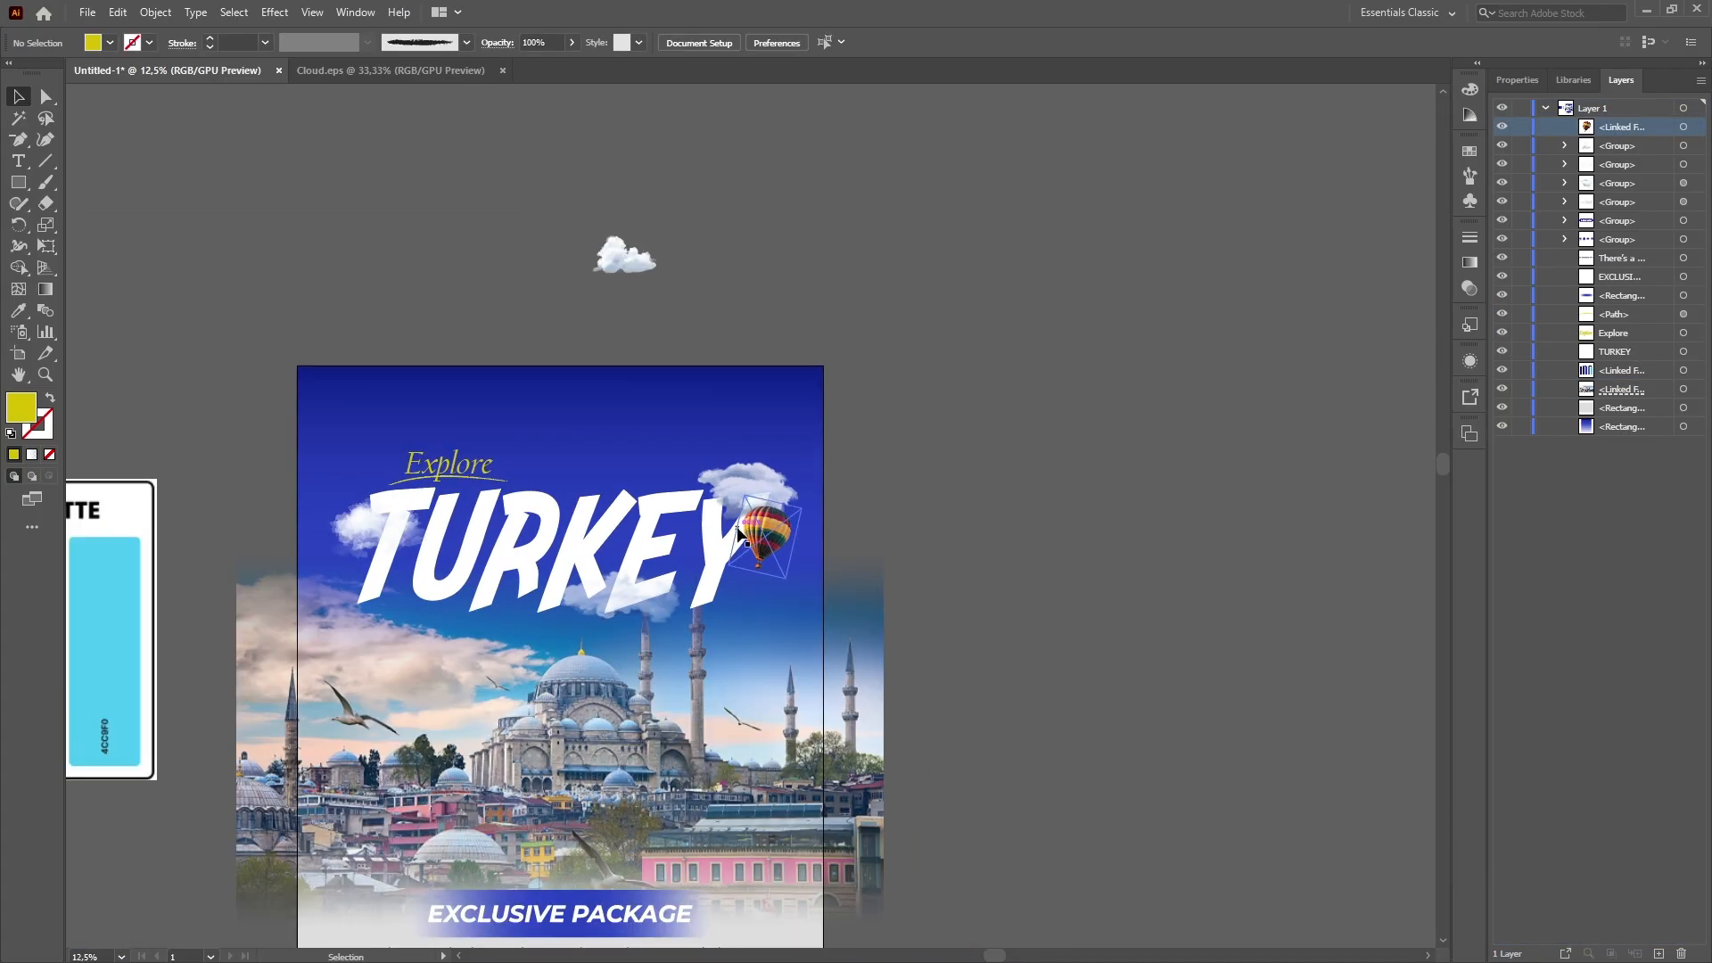
Review the whole poster in full-screen view and at several zoom levels to check the layout.
key("ctrl+plus")
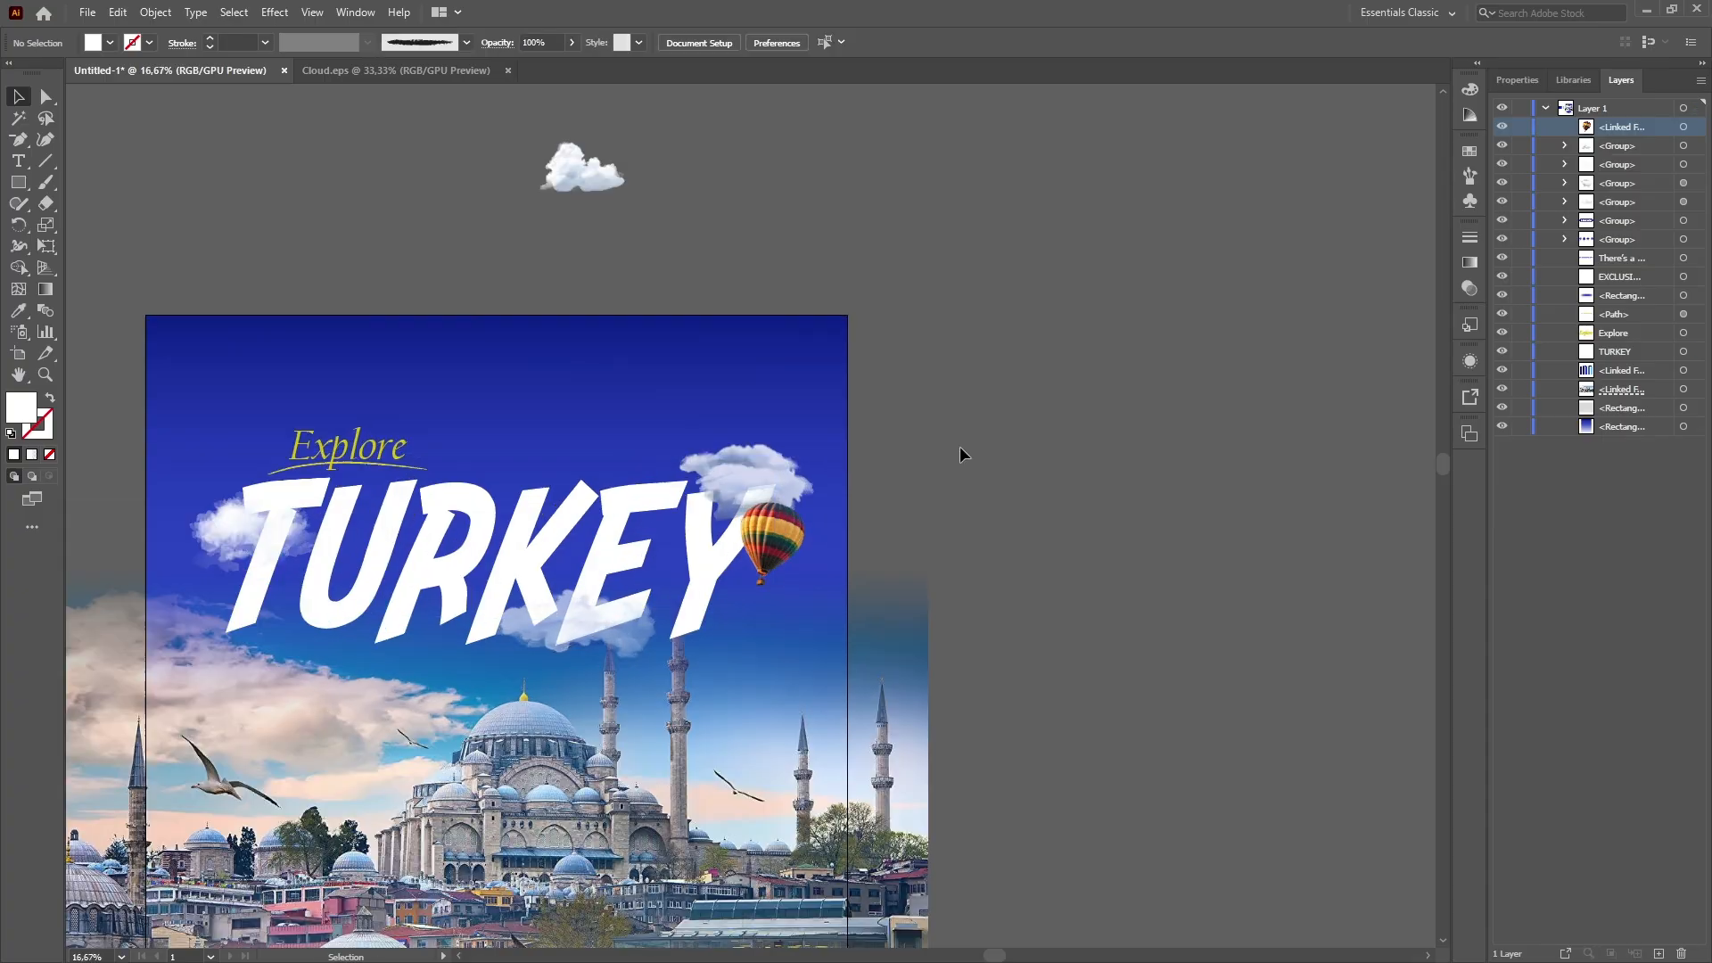
left_click(787, 543)
left_click(1245, 278)
key("shift+f")
key("Escape")
key("ctrl+minus")
key("ctrl+minus")
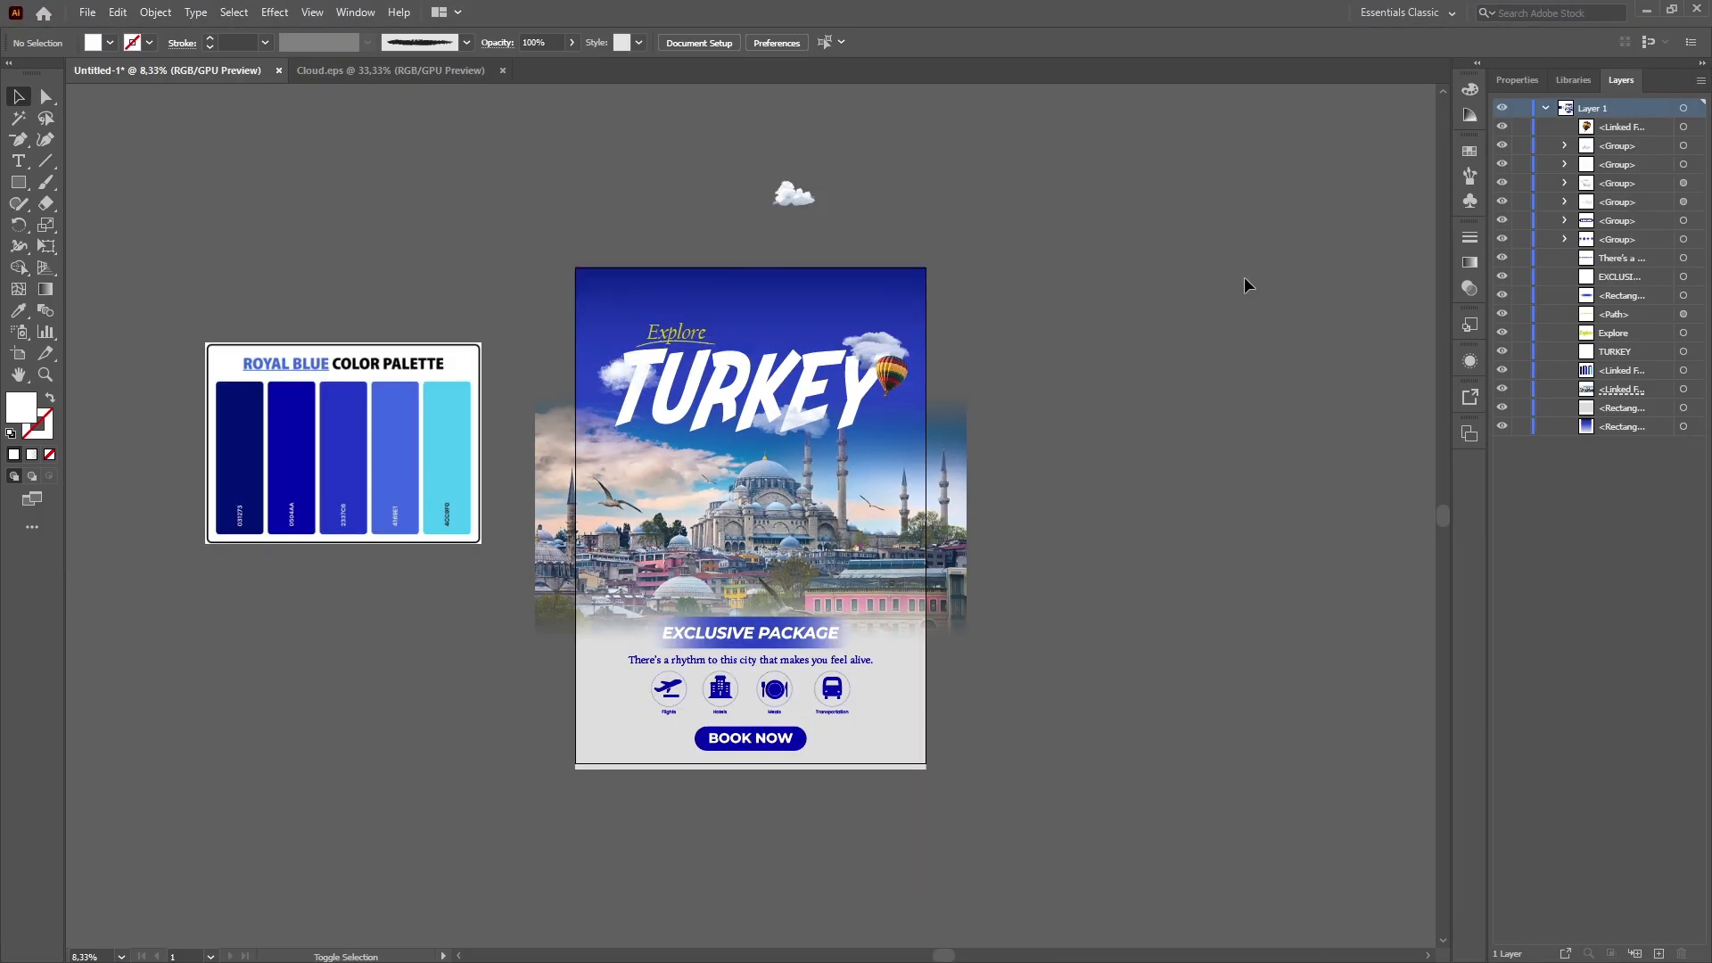
key("shift+f")
key("Escape")
key("ctrl+minus")
scroll(1074, 603, "down", 5)
scroll(1074, 594, "up", 1)
key("ctrl+plus")
scroll(981, 486, "up", 4)
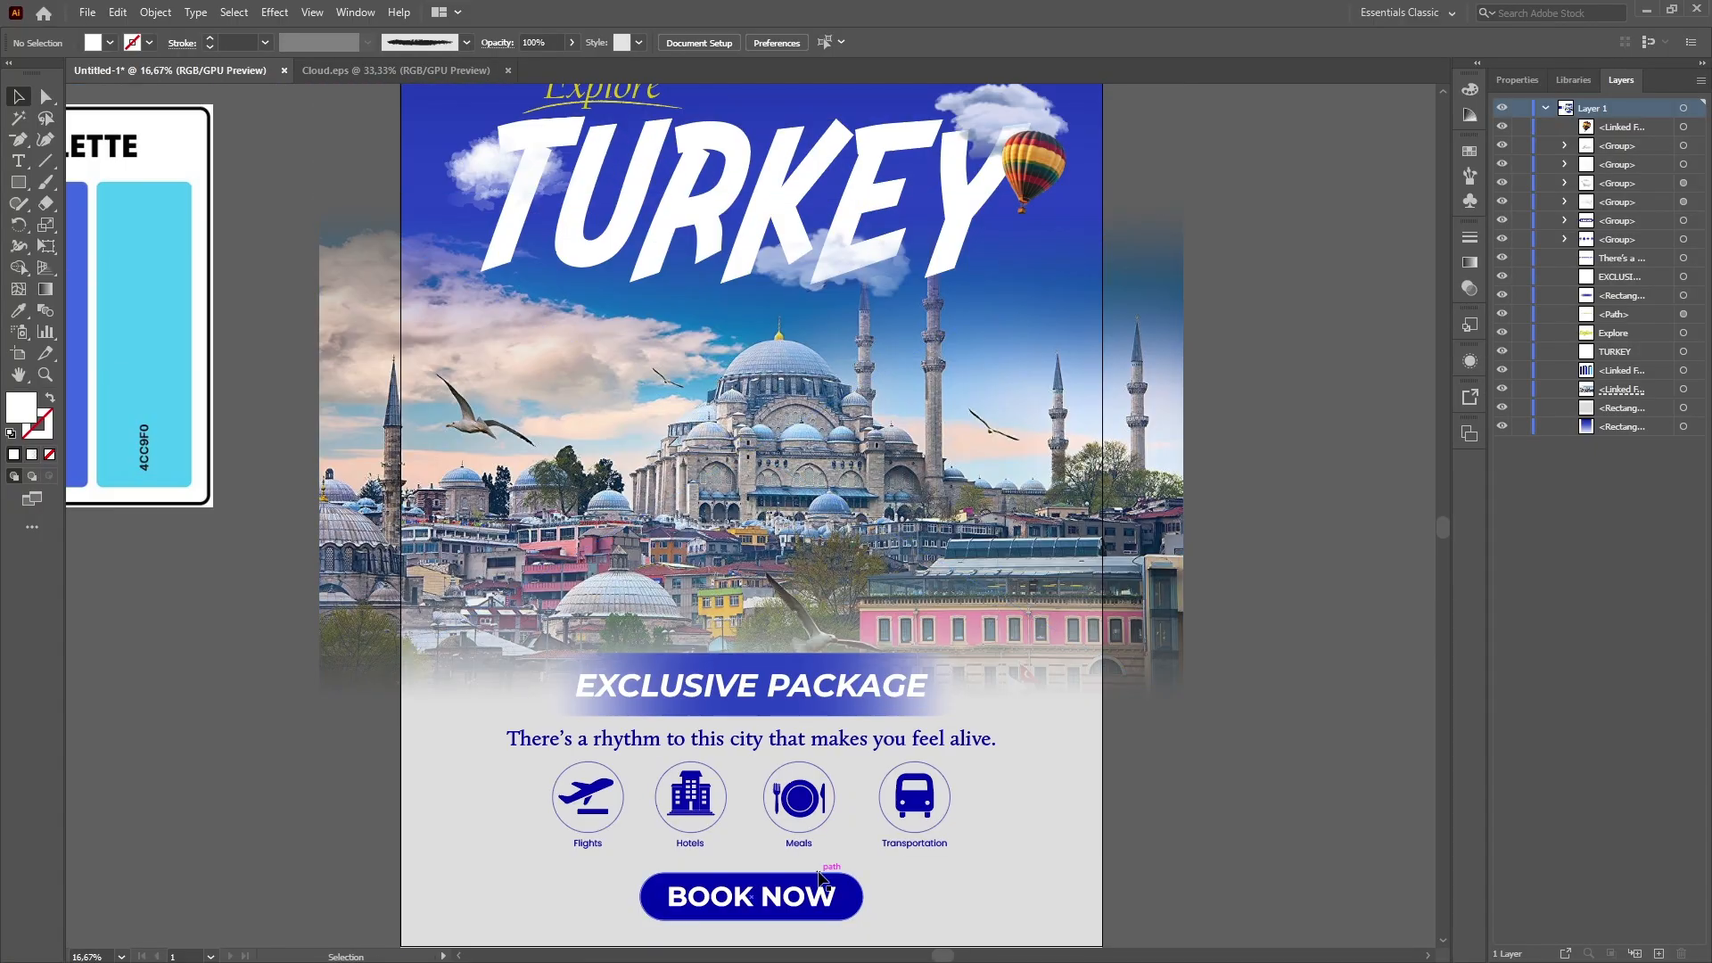
Ungroup the BOOK NOW text from its rounded button shape.
left_click(819, 883)
right_click(684, 909)
left_click(785, 749)
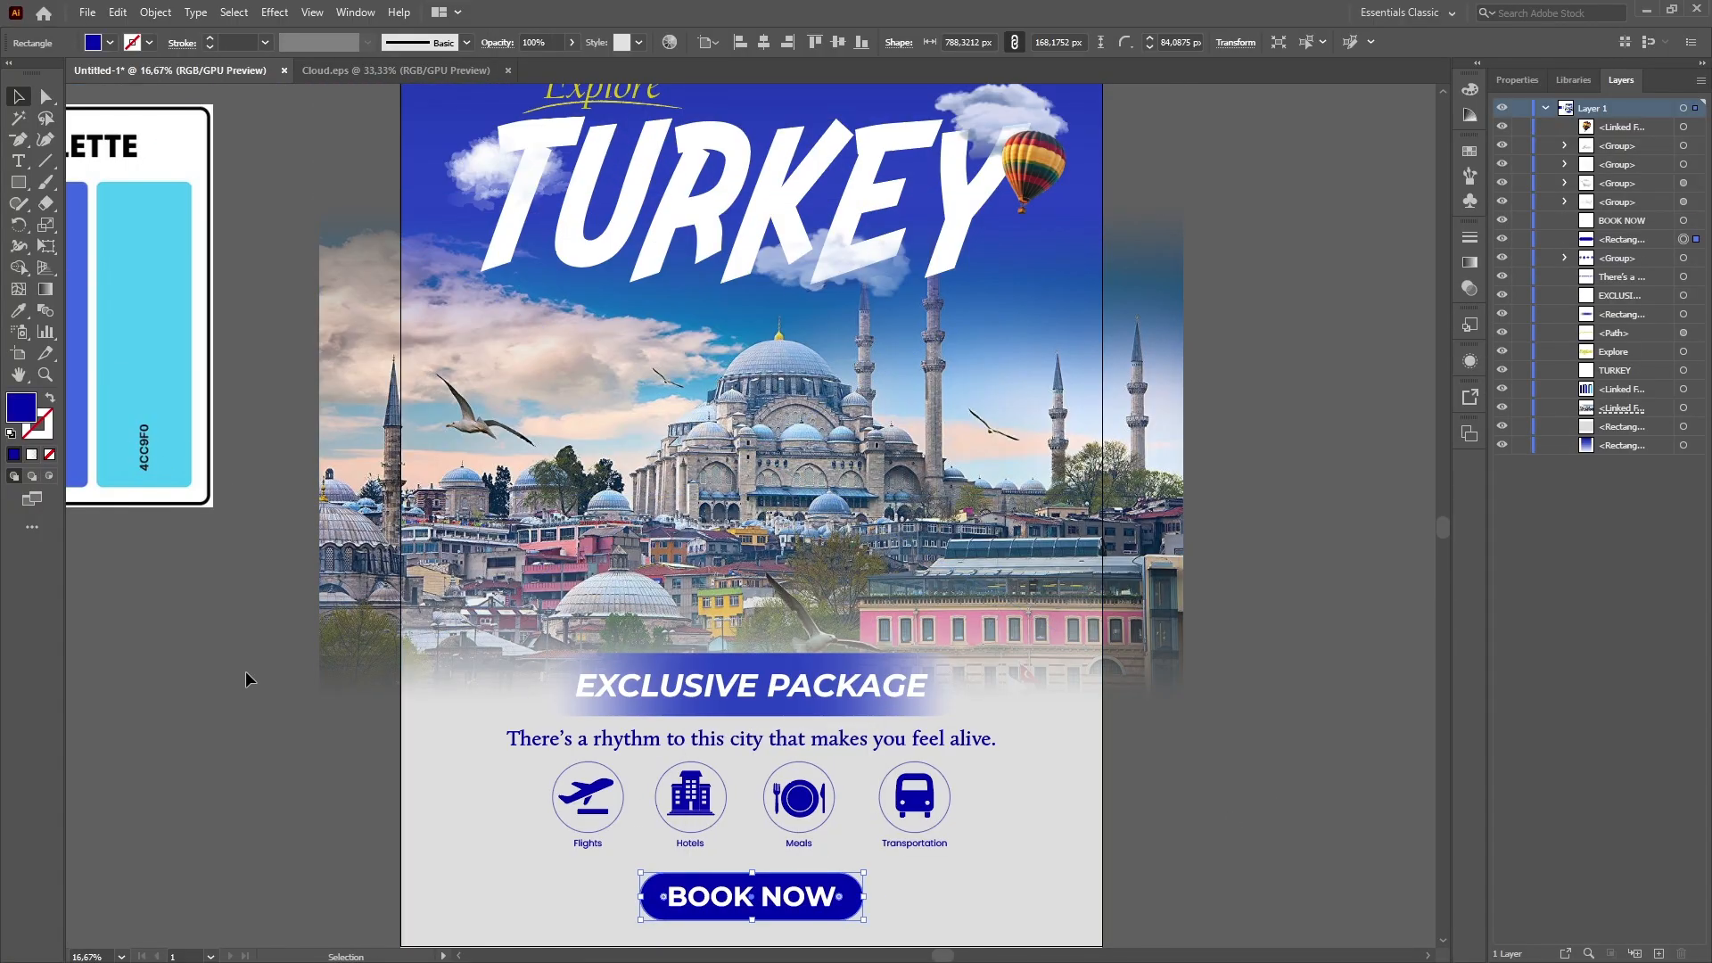
Try recolouring the BOOK NOW button with lighter blues sampled from the colour palette.
left_click(20, 312)
left_click(125, 273)
left_click(76, 264)
left_click(13, 94)
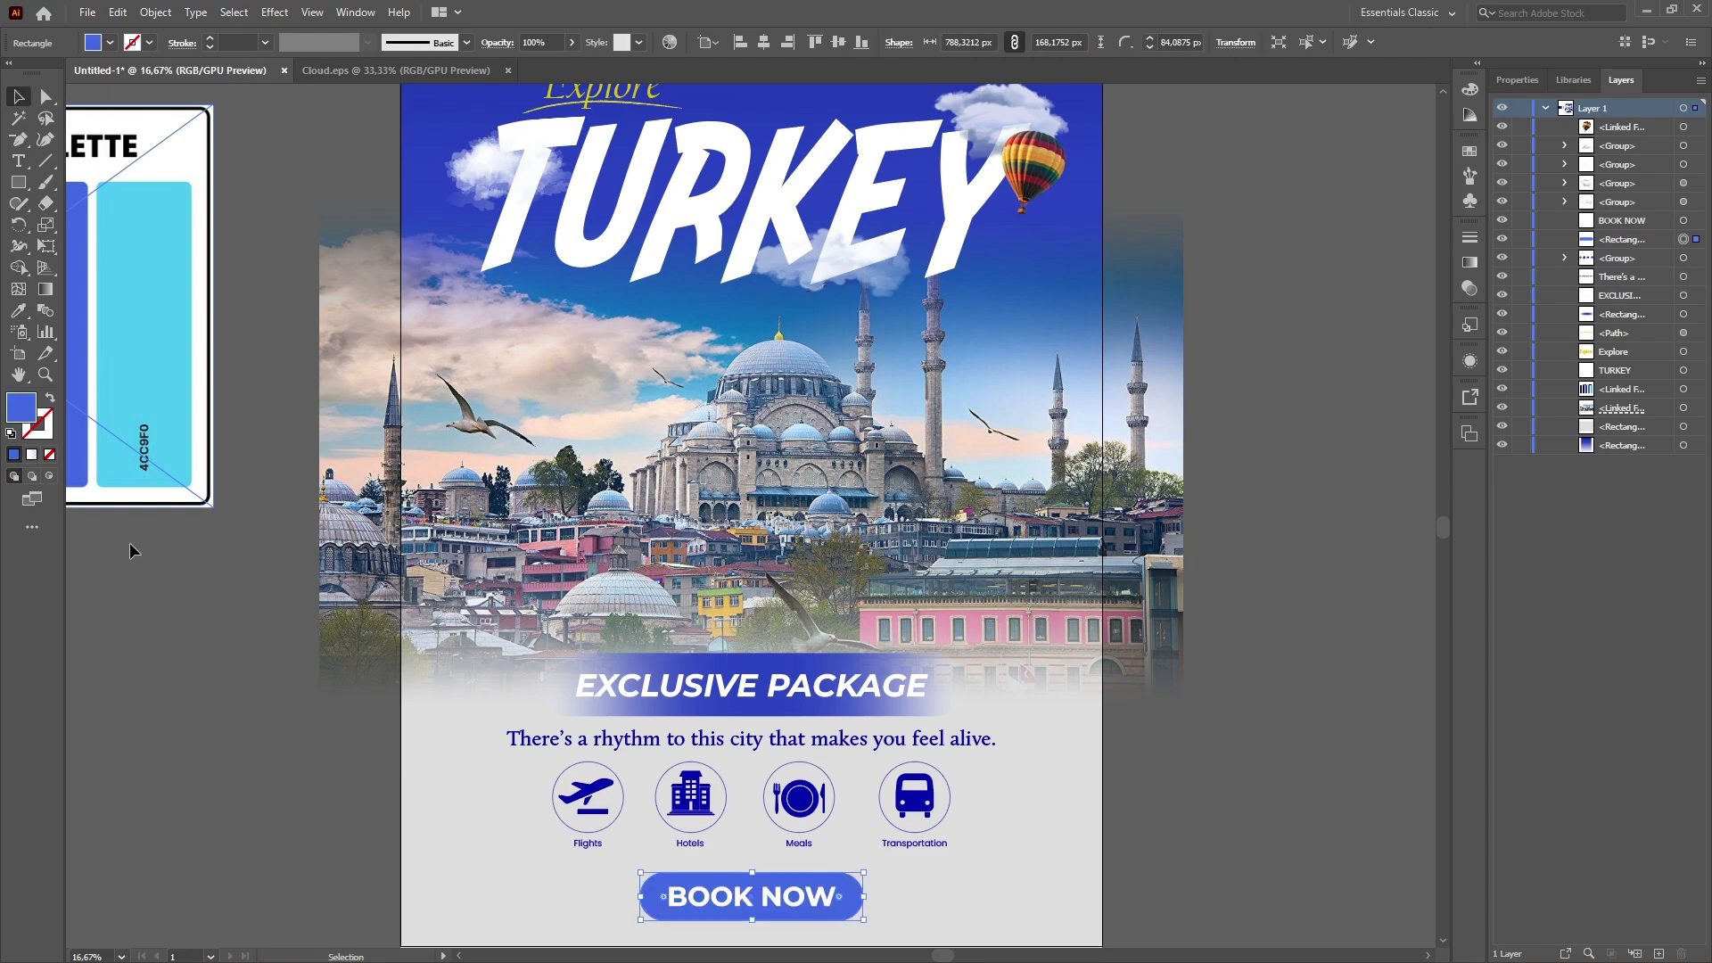
left_click(132, 548)
scroll(250, 619, "down", 2)
key("ctrl+z")
key("ctrl+z")
left_click(230, 685)
key("ctrl+minus")
key("ctrl+minus")
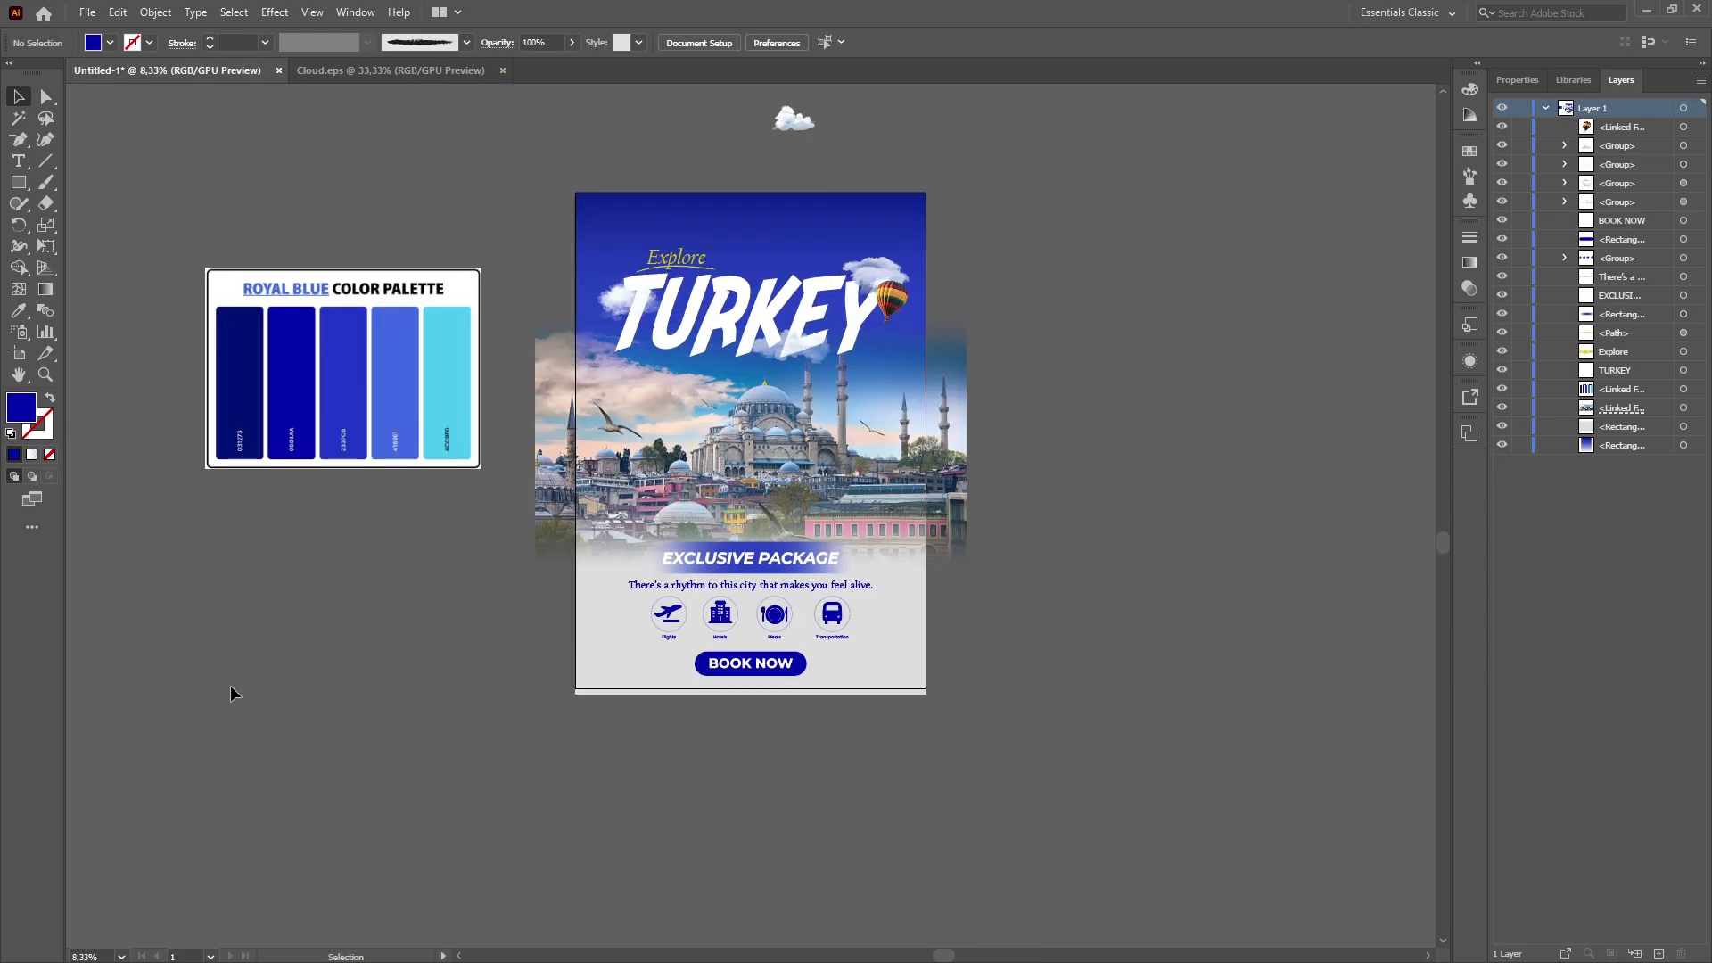
Shift the upper midpoint of the background gradient upwards so the dark blue area at the poster's top shrinks.
scroll(1178, 531, "up", 4)
key("ctrl+plus")
scroll(1177, 531, "down", 2)
left_click(919, 286)
left_click(1517, 80)
left_click(1579, 459)
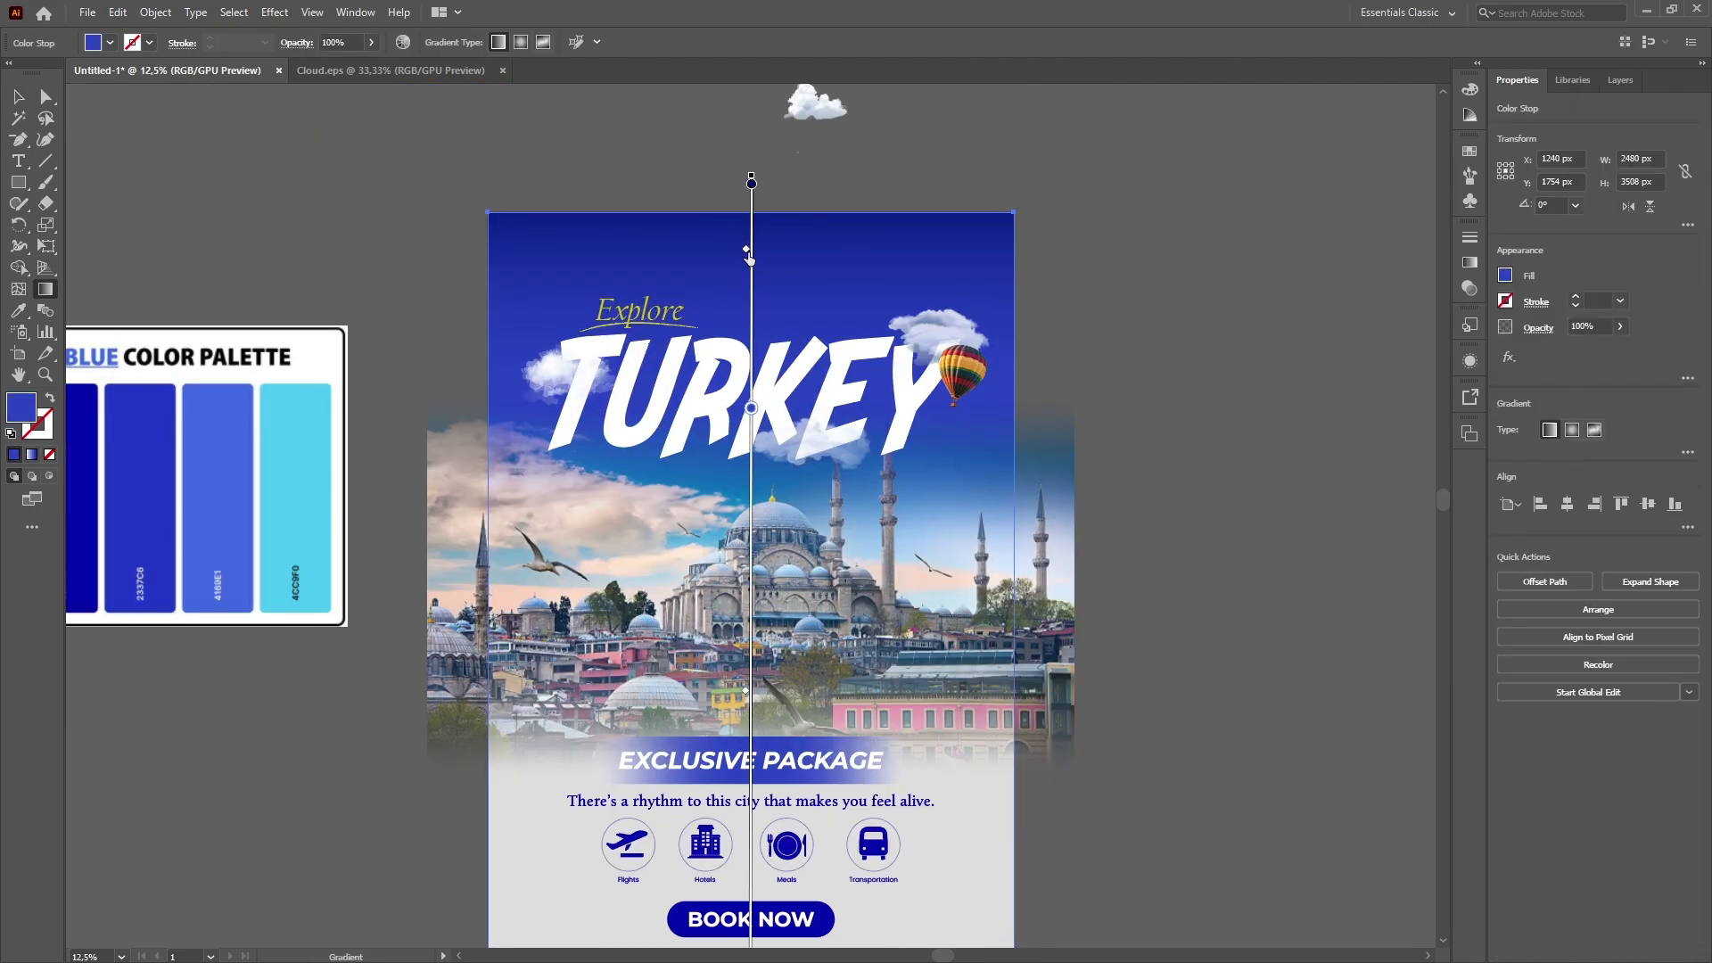
mouse_move(747, 247)
left_mouse_down()
mouse_move(755, 195)
mouse_move(747, 228)
left_mouse_up()
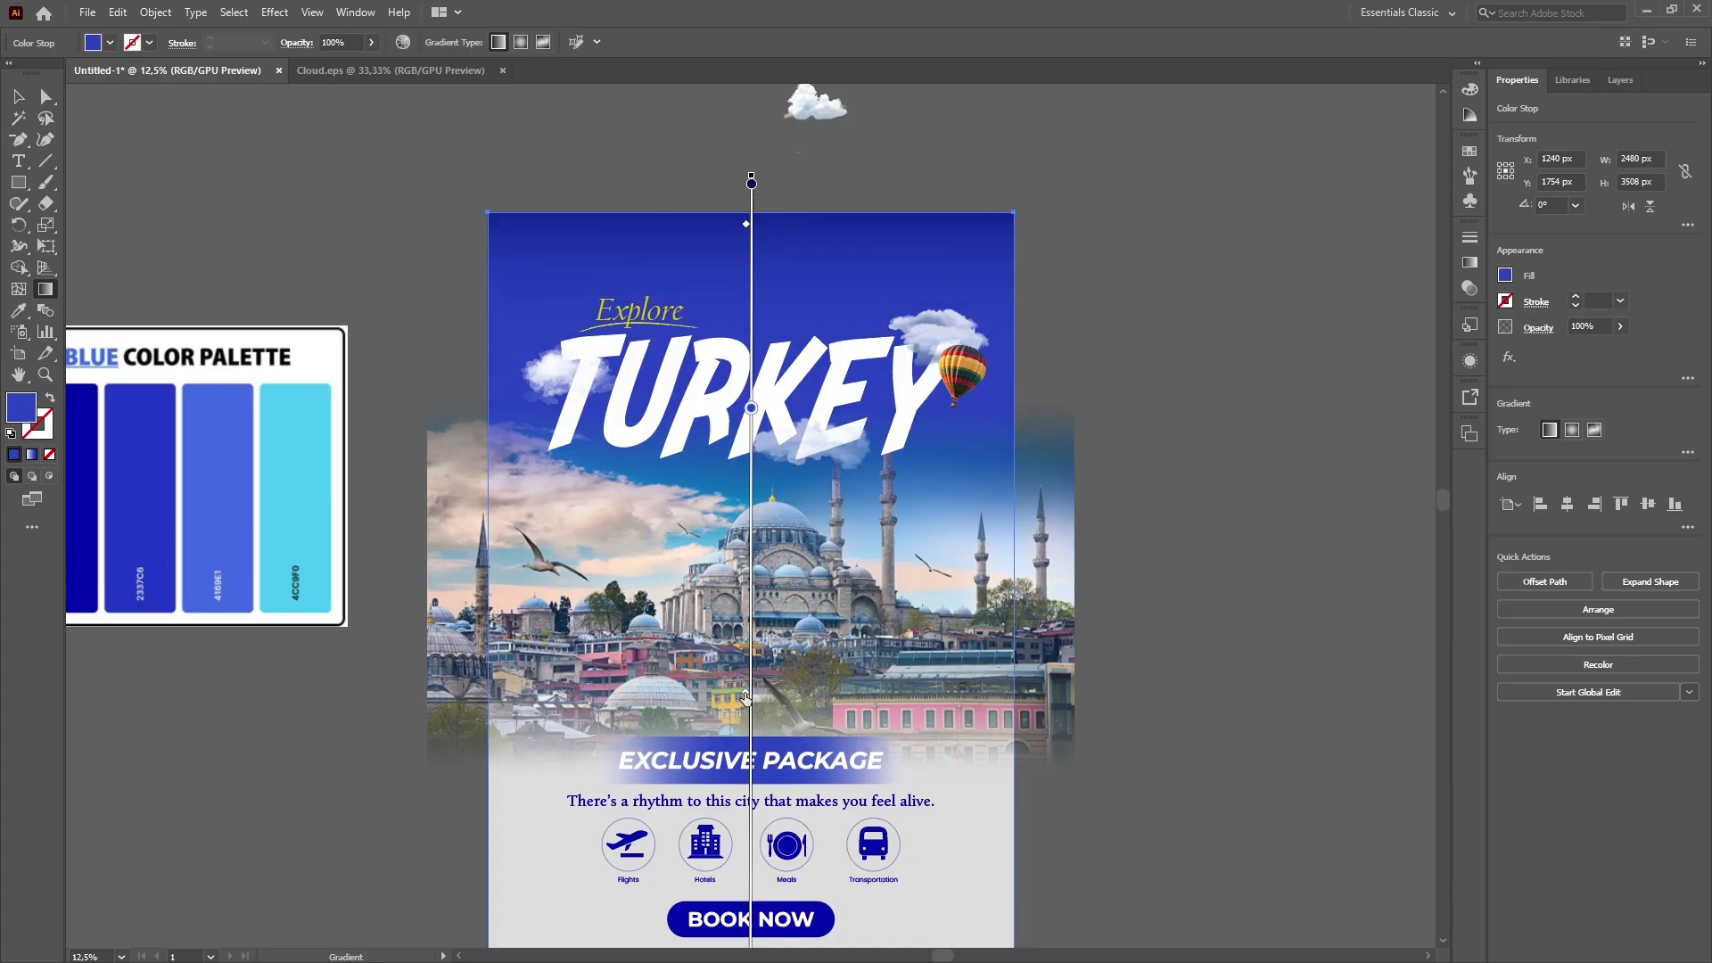
key("v")
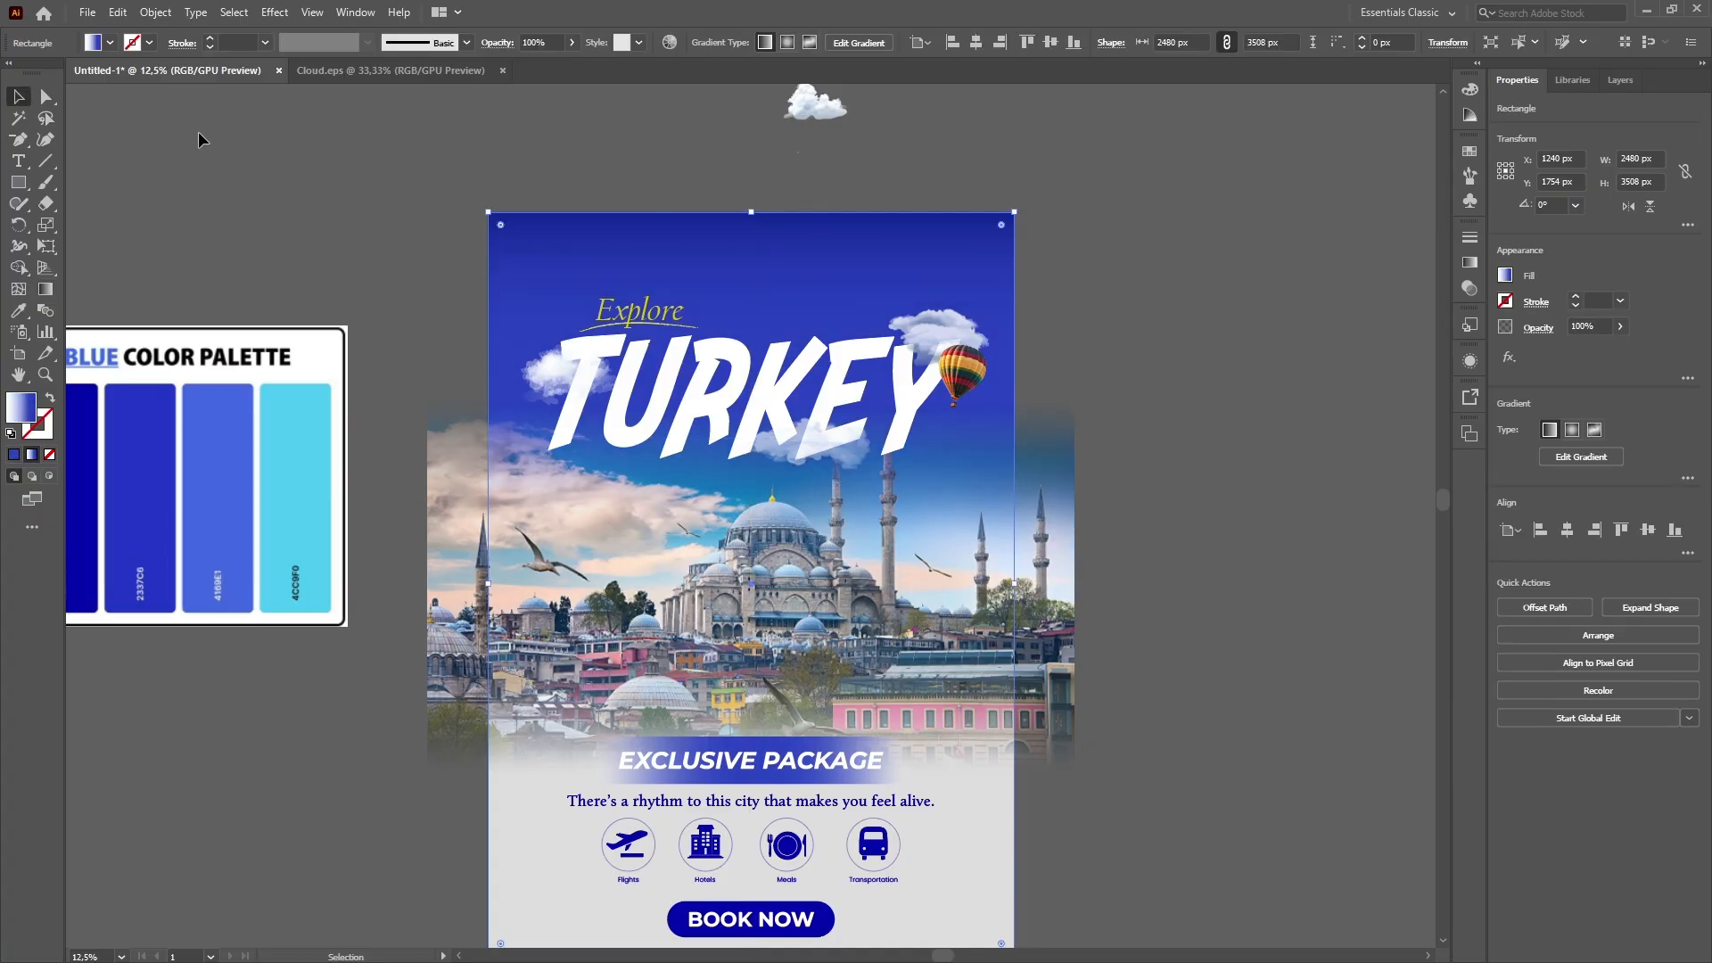
left_click(1171, 360)
scroll(1172, 360, "down", 2)
scroll(1163, 357, "down", 4)
scroll(1163, 357, "up", 5)
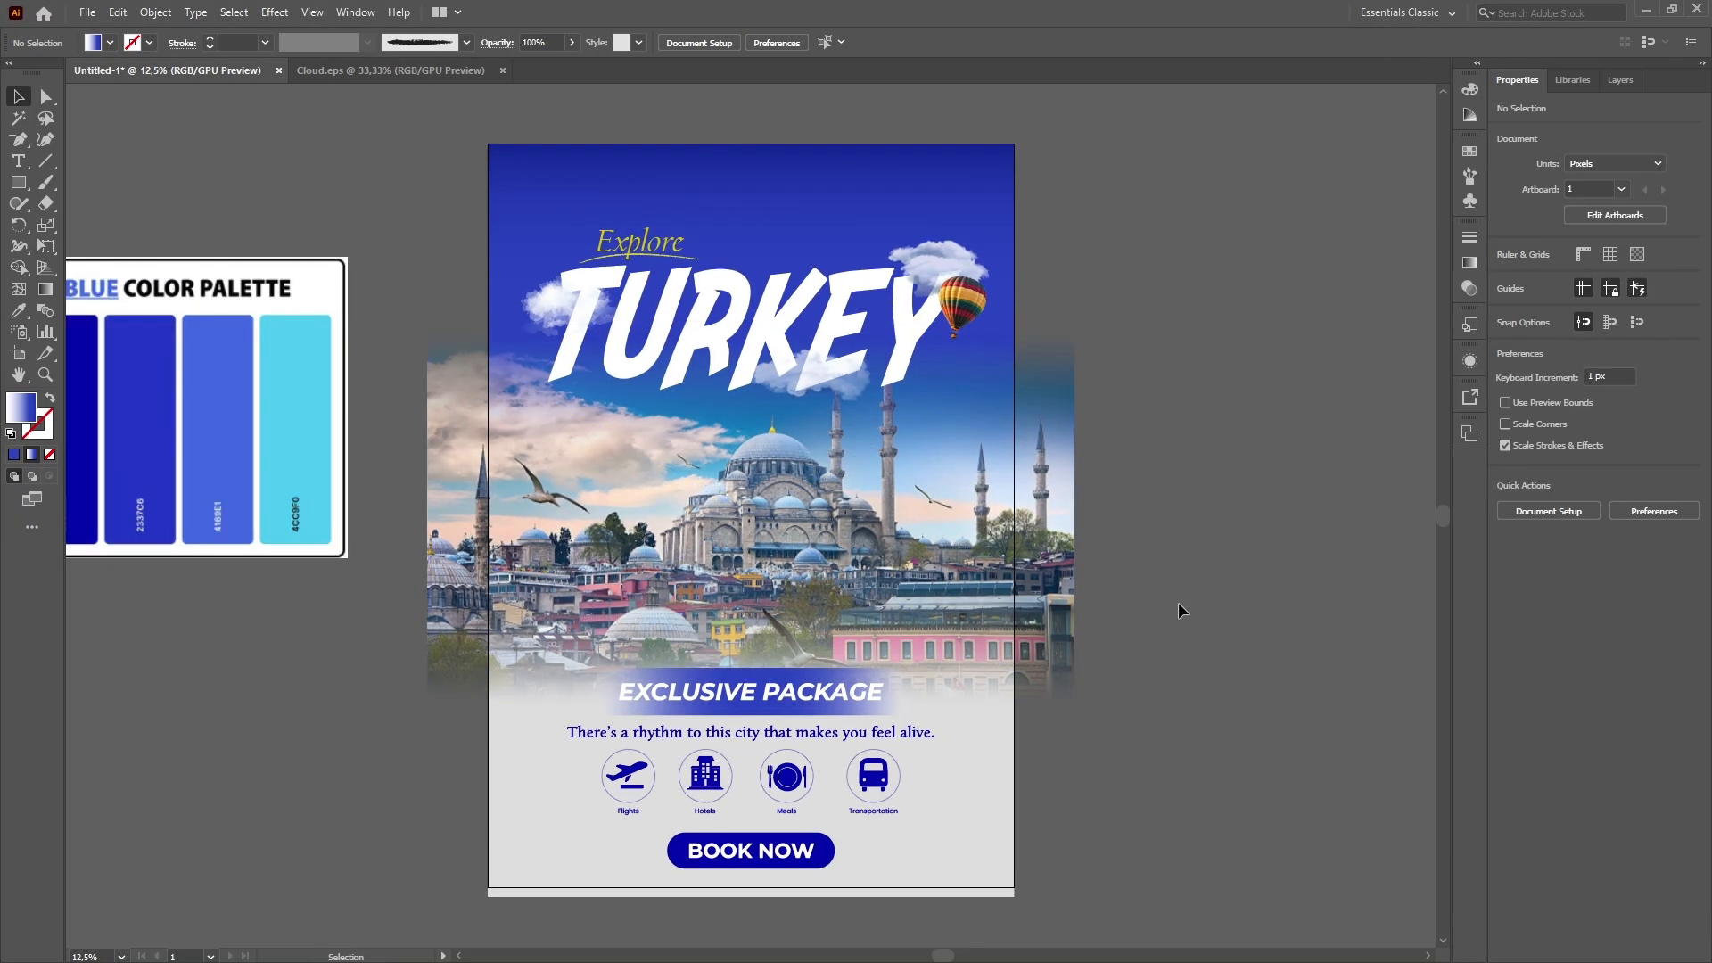
Stretch the blue EXCLUSIVE PACKAGE banner slightly to the left.
left_click(898, 704)
left_click_drag(589, 694, 581, 694)
left_click(1126, 709)
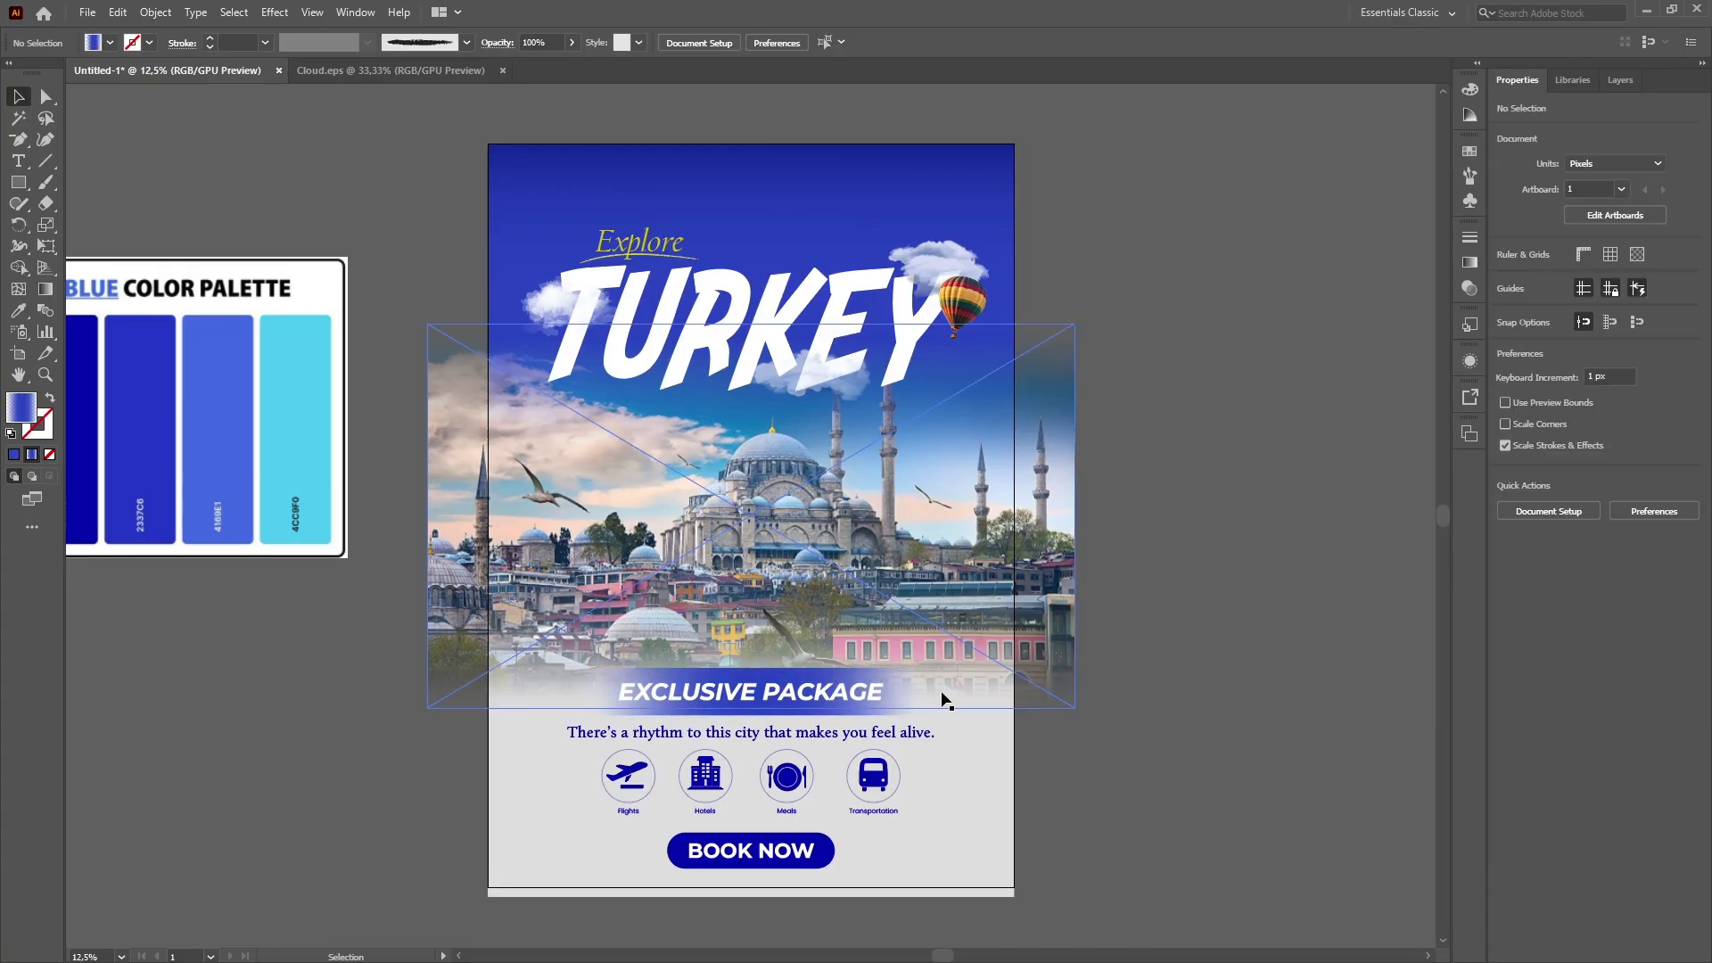
Group the EXCLUSIVE PACKAGE text with its blue banner and centre the group horizontally on the artboard.
left_click(902, 699)
left_click(861, 694, "shift")
left_click(1568, 432)
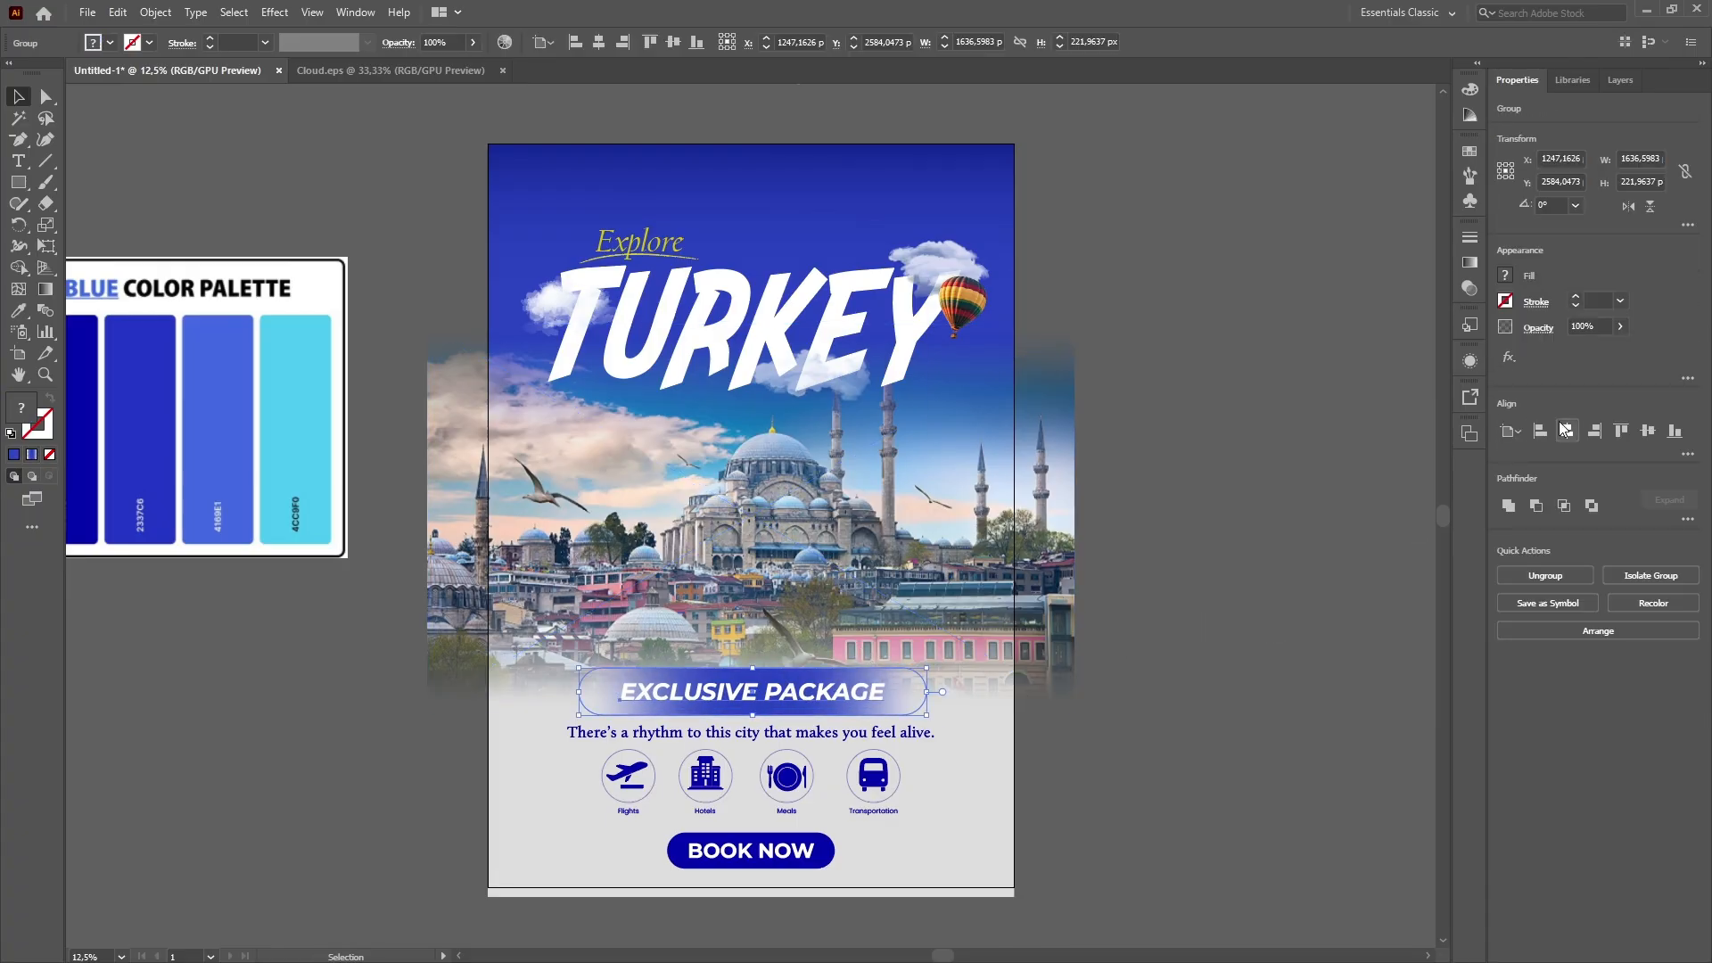
left_click(1134, 551)
Try placing the last spare cloud behind the tops of the U and R in TURKEY with adjusted opacity.
scroll(482, 322, "up", 5)
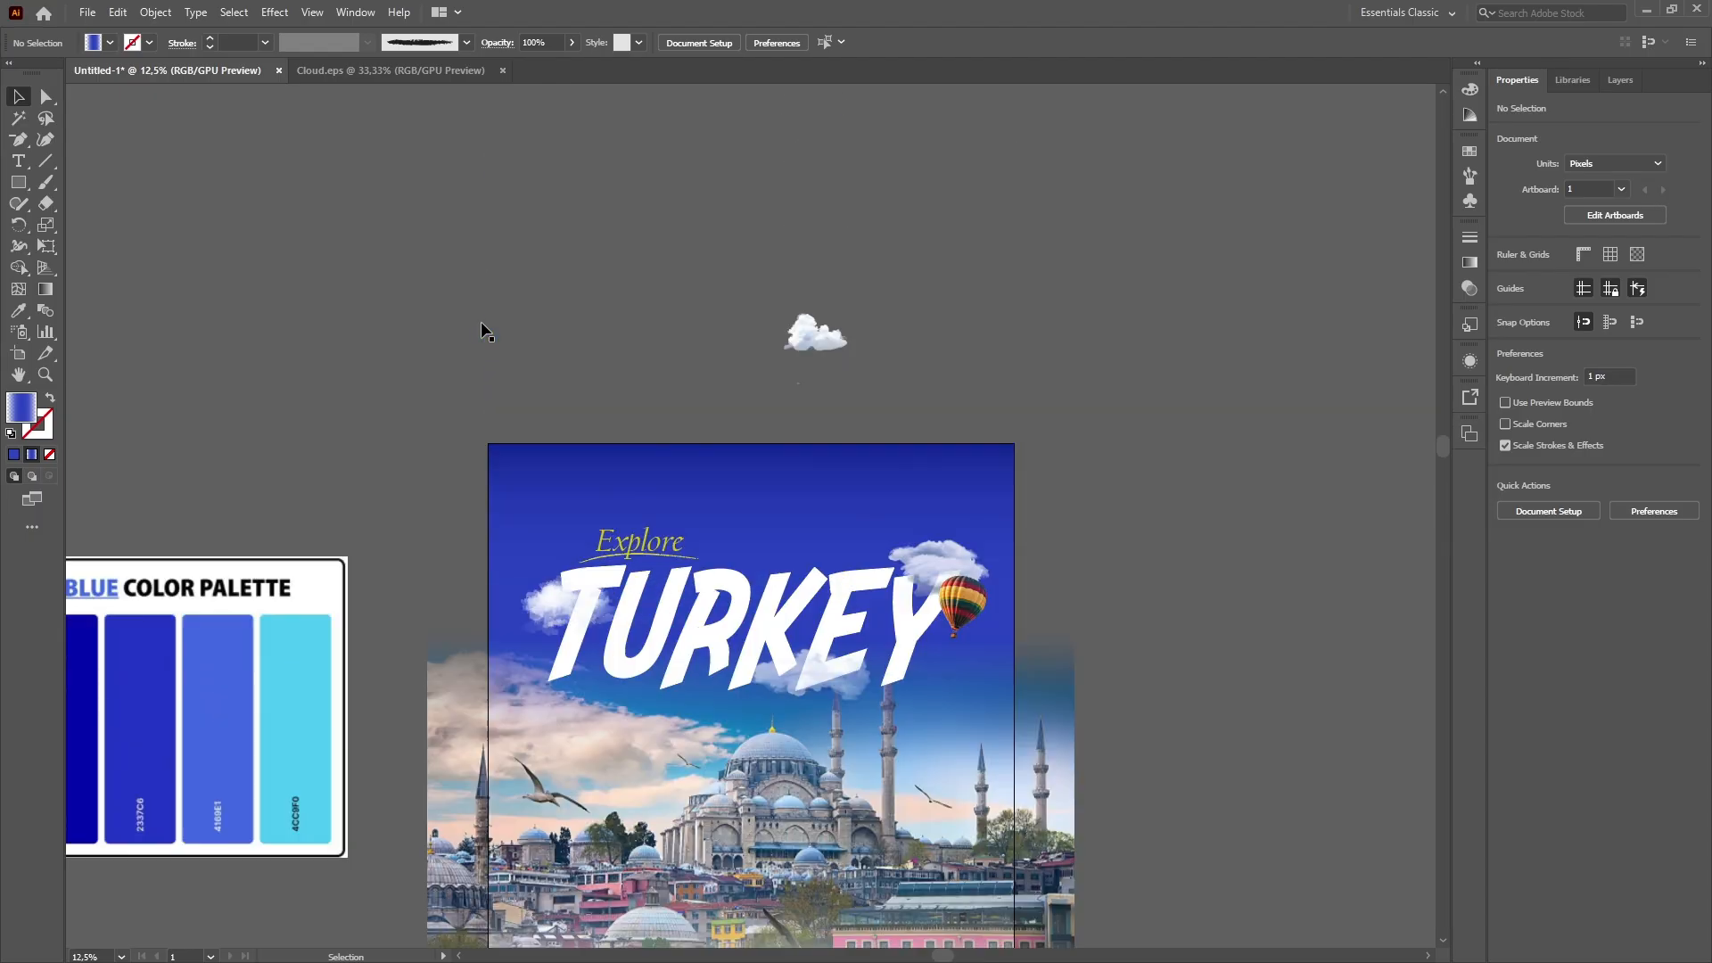
left_click(815, 417)
scroll(834, 413, "down", 3)
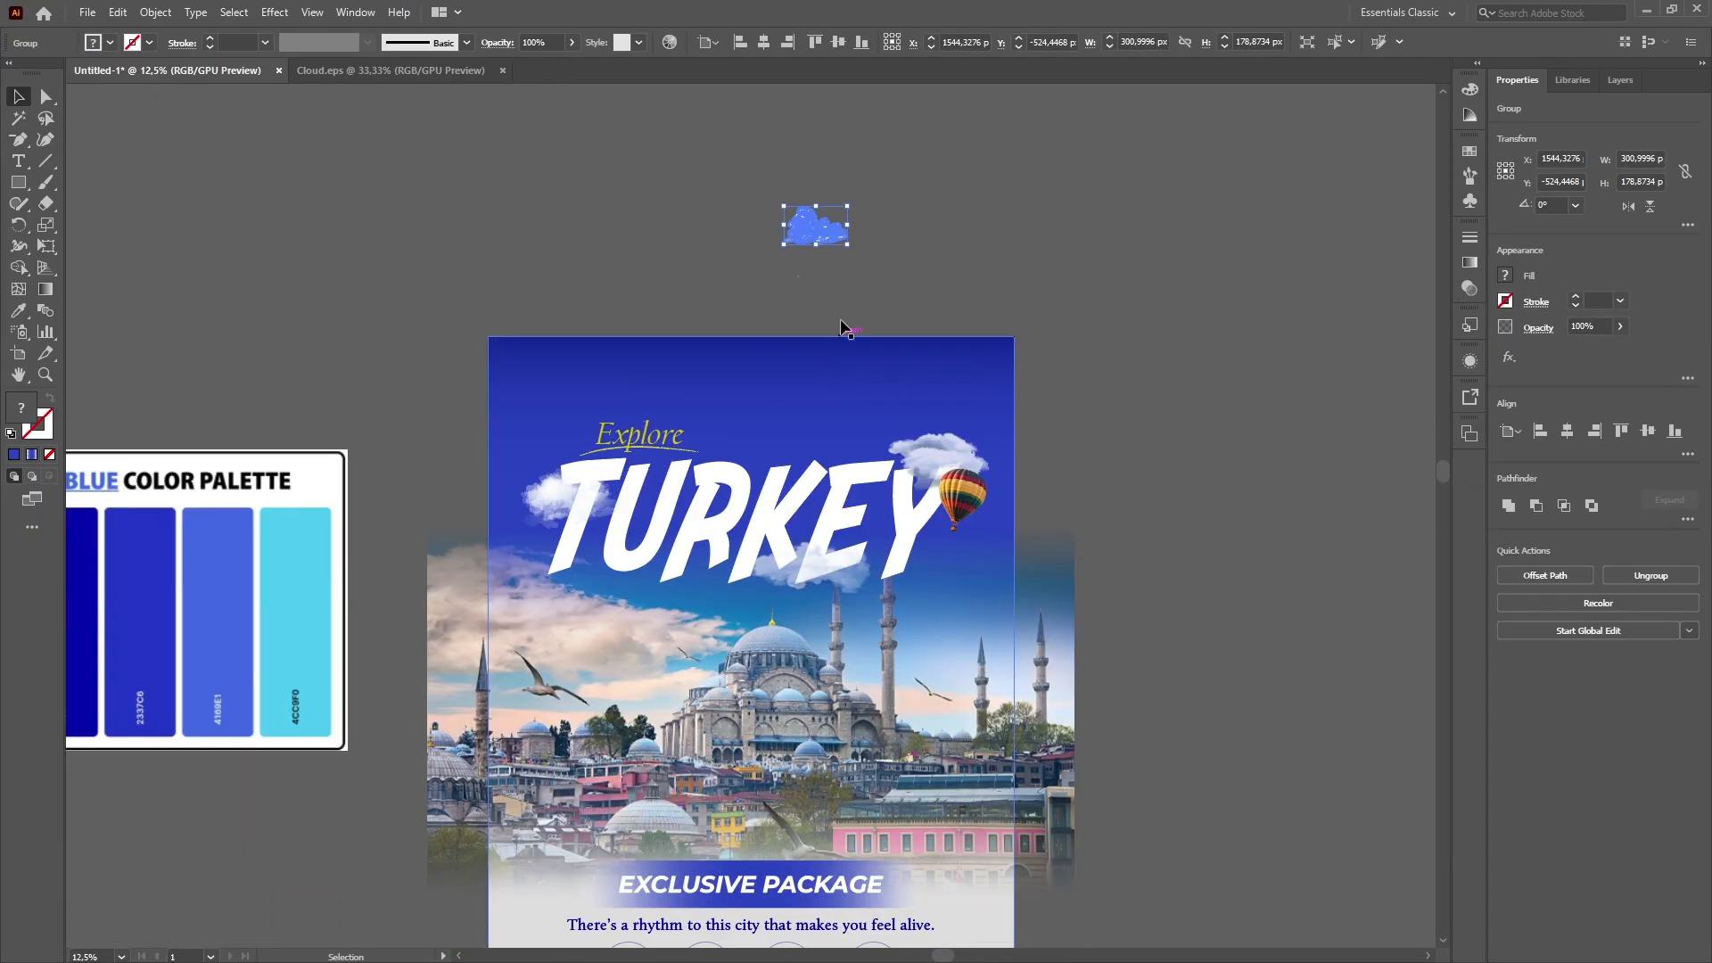
key("Delete")
left_click(608, 560)
left_click_drag(637, 535, 646, 529)
left_click(824, 205)
scroll(824, 206, "down", 2)
left_click_drag(617, 460, 746, 379)
left_click(1620, 327)
left_click(1186, 356)
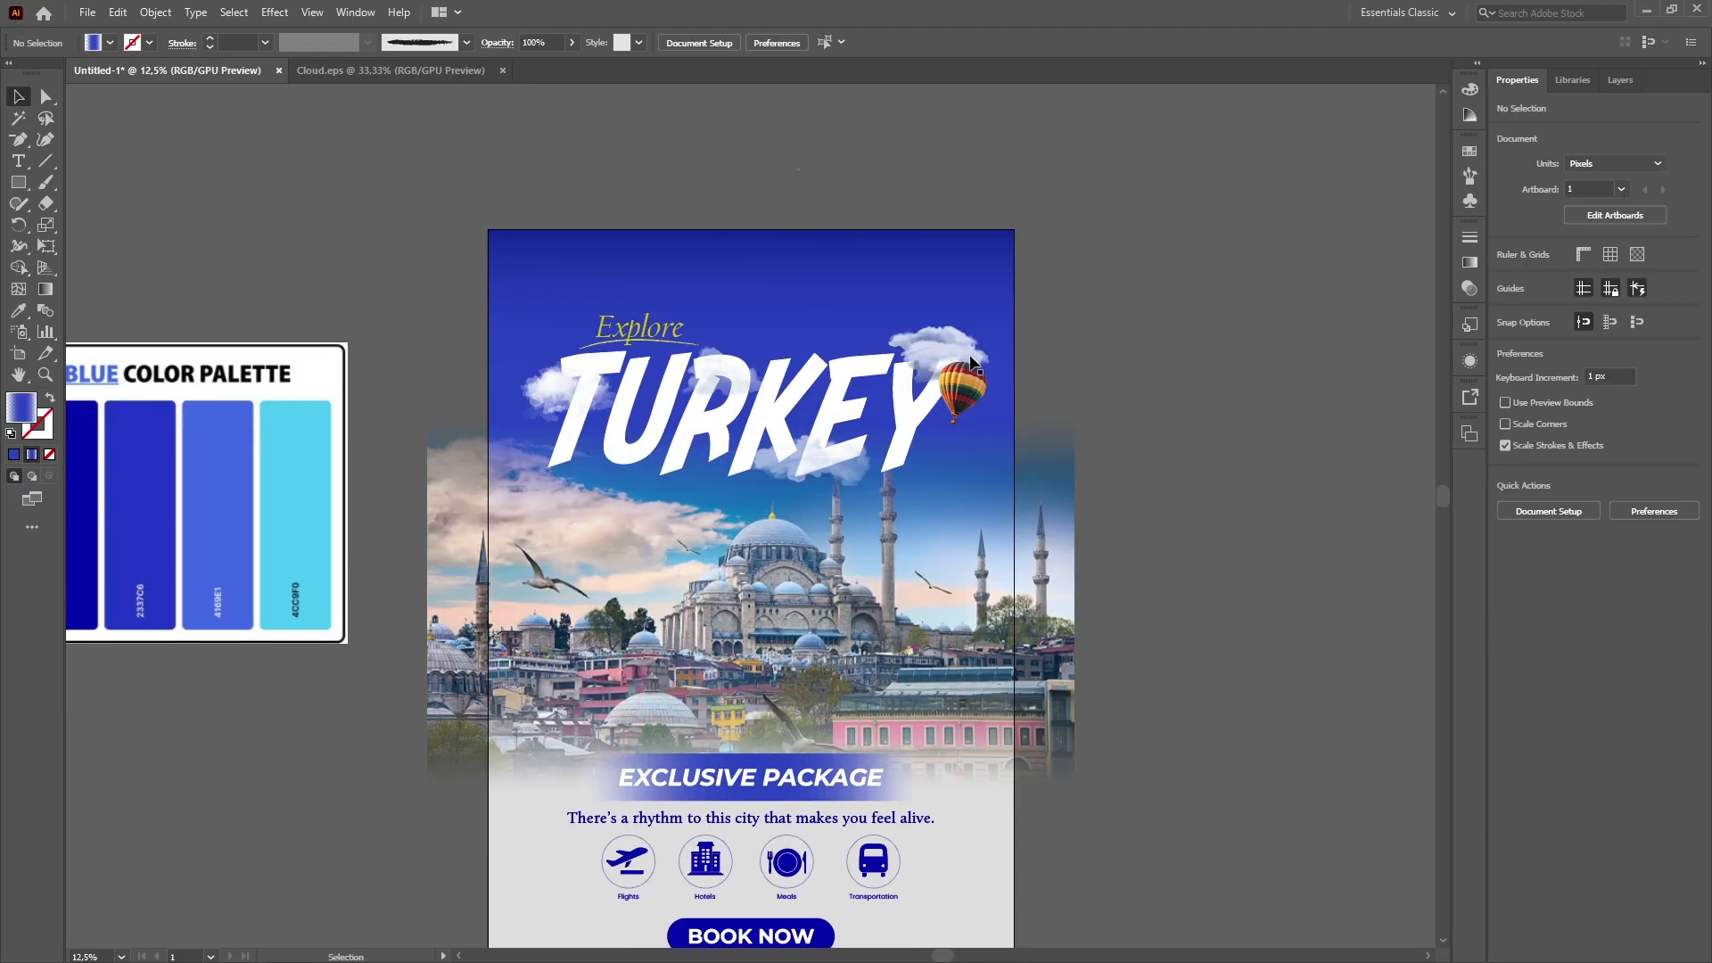
Try moving the extra cloud to the foot of the T and U in TURKEY.
left_click(725, 375)
left_click(1224, 286)
left_click_drag(743, 397, 763, 409)
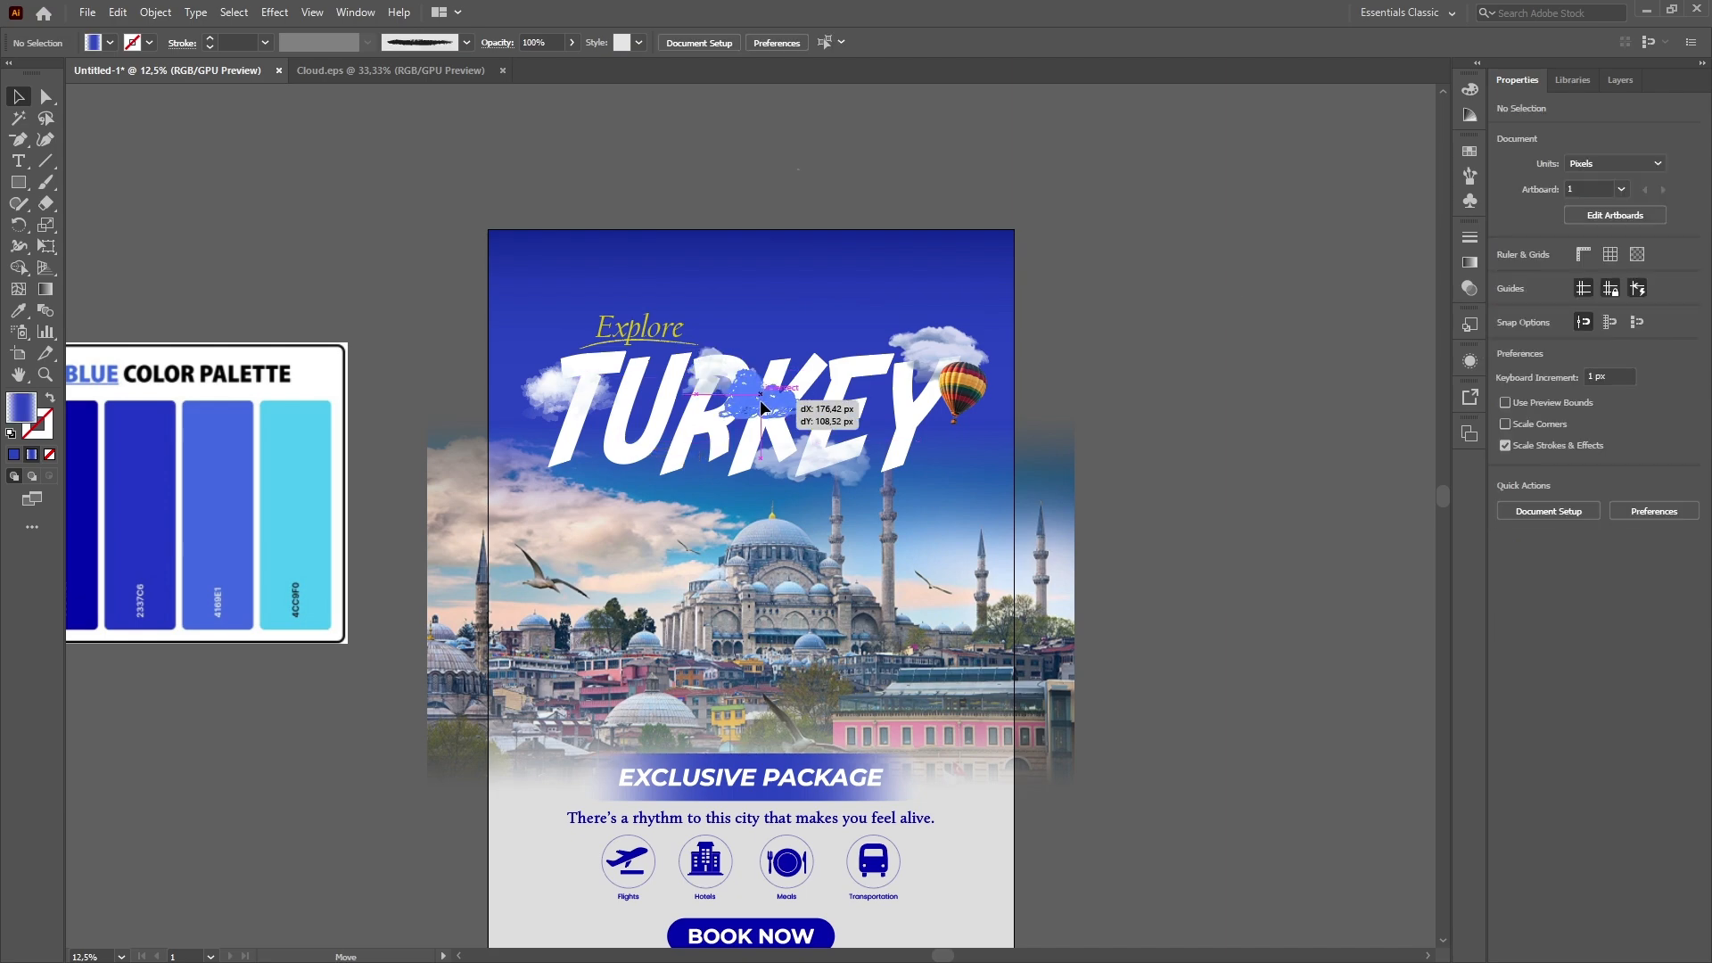
left_click_drag(606, 462, 606, 465)
left_click(1239, 356)
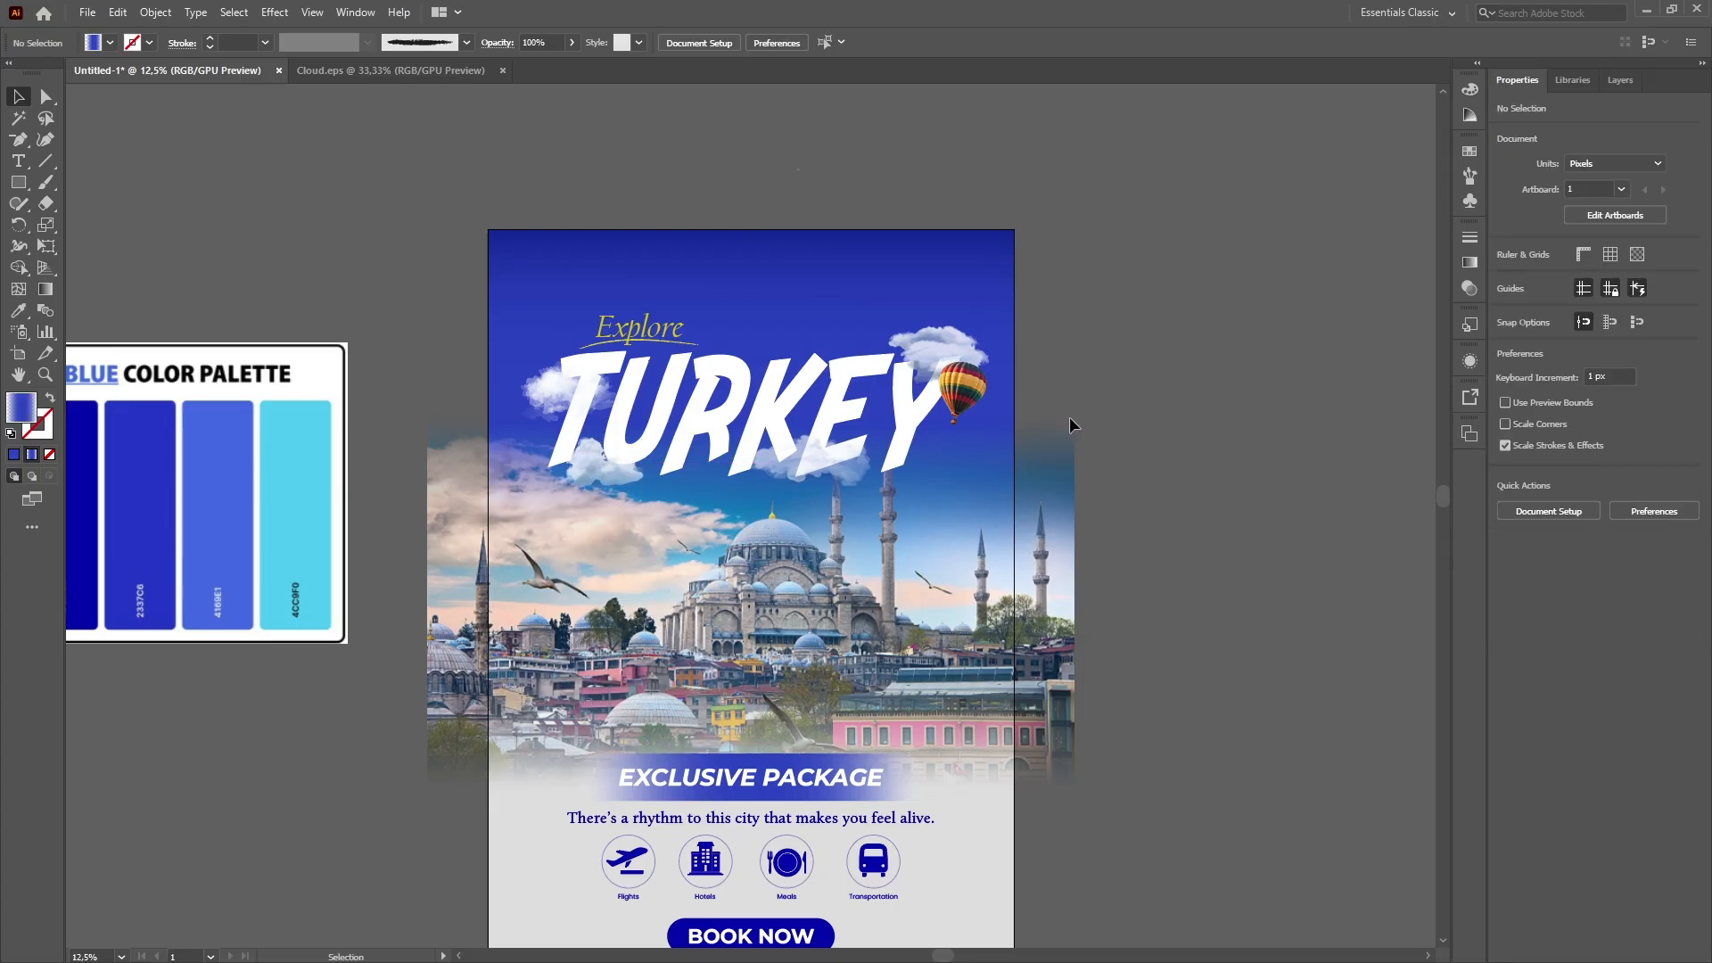
Delete the extra cloud below the T and U, and check the whole poster in full-screen view.
left_click(1242, 382)
left_click(597, 469)
left_click(1217, 412)
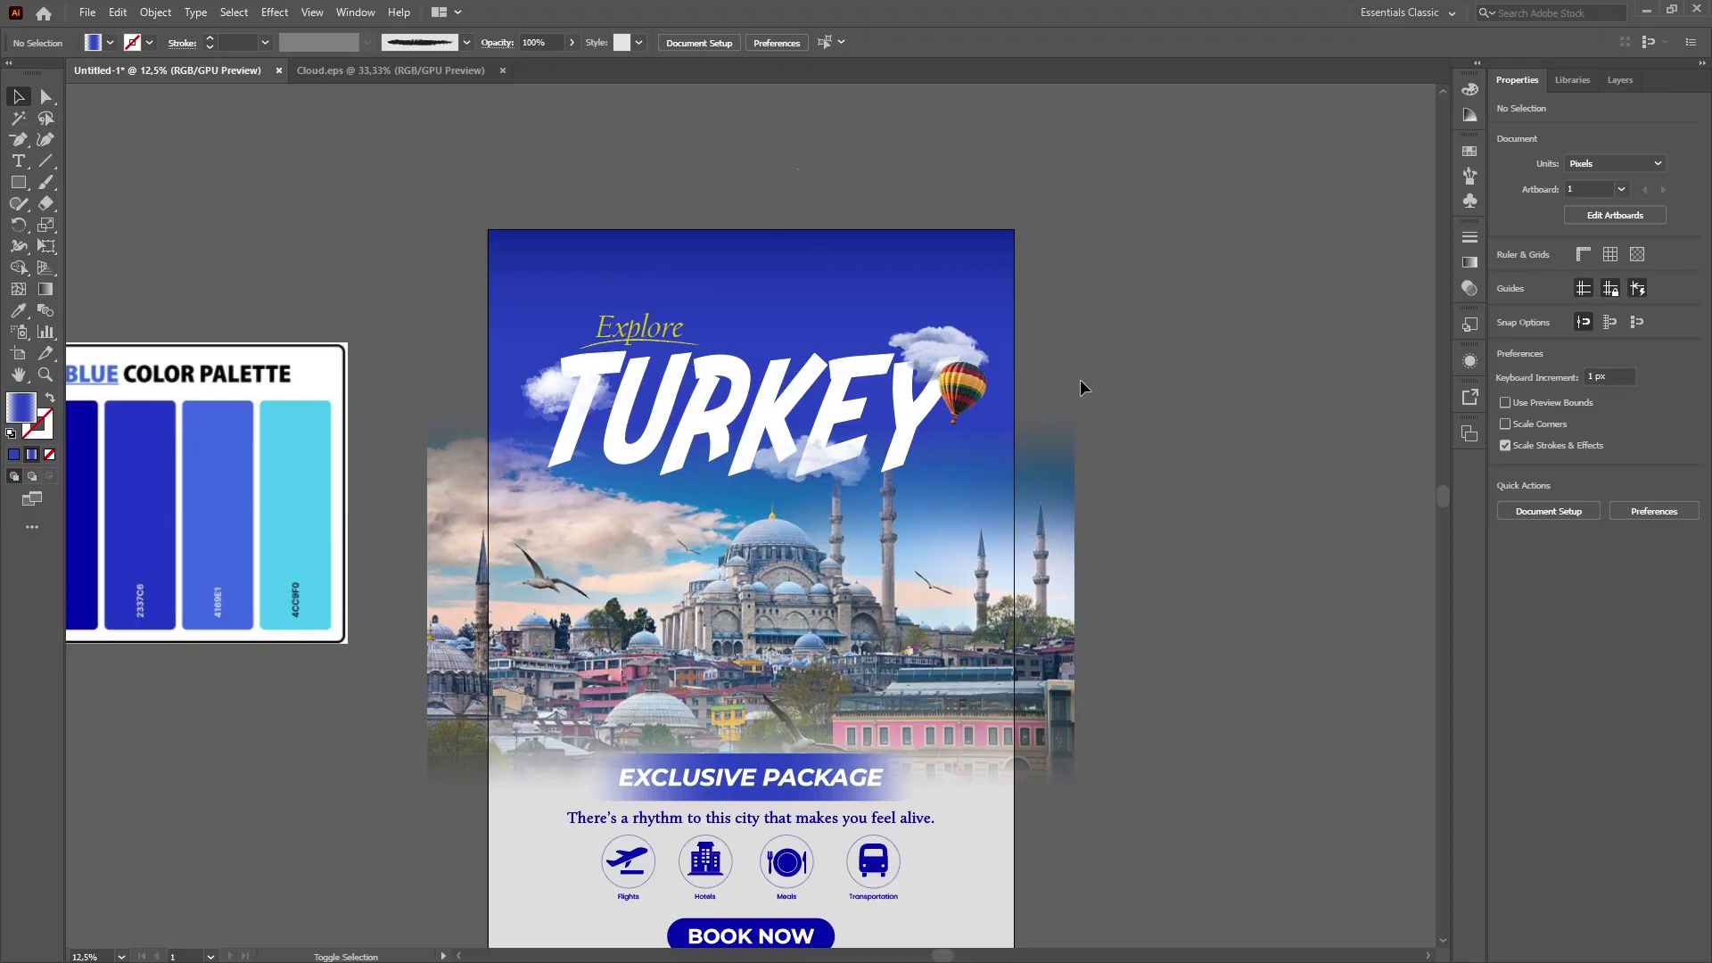
key("shift+f")
key("Escape")
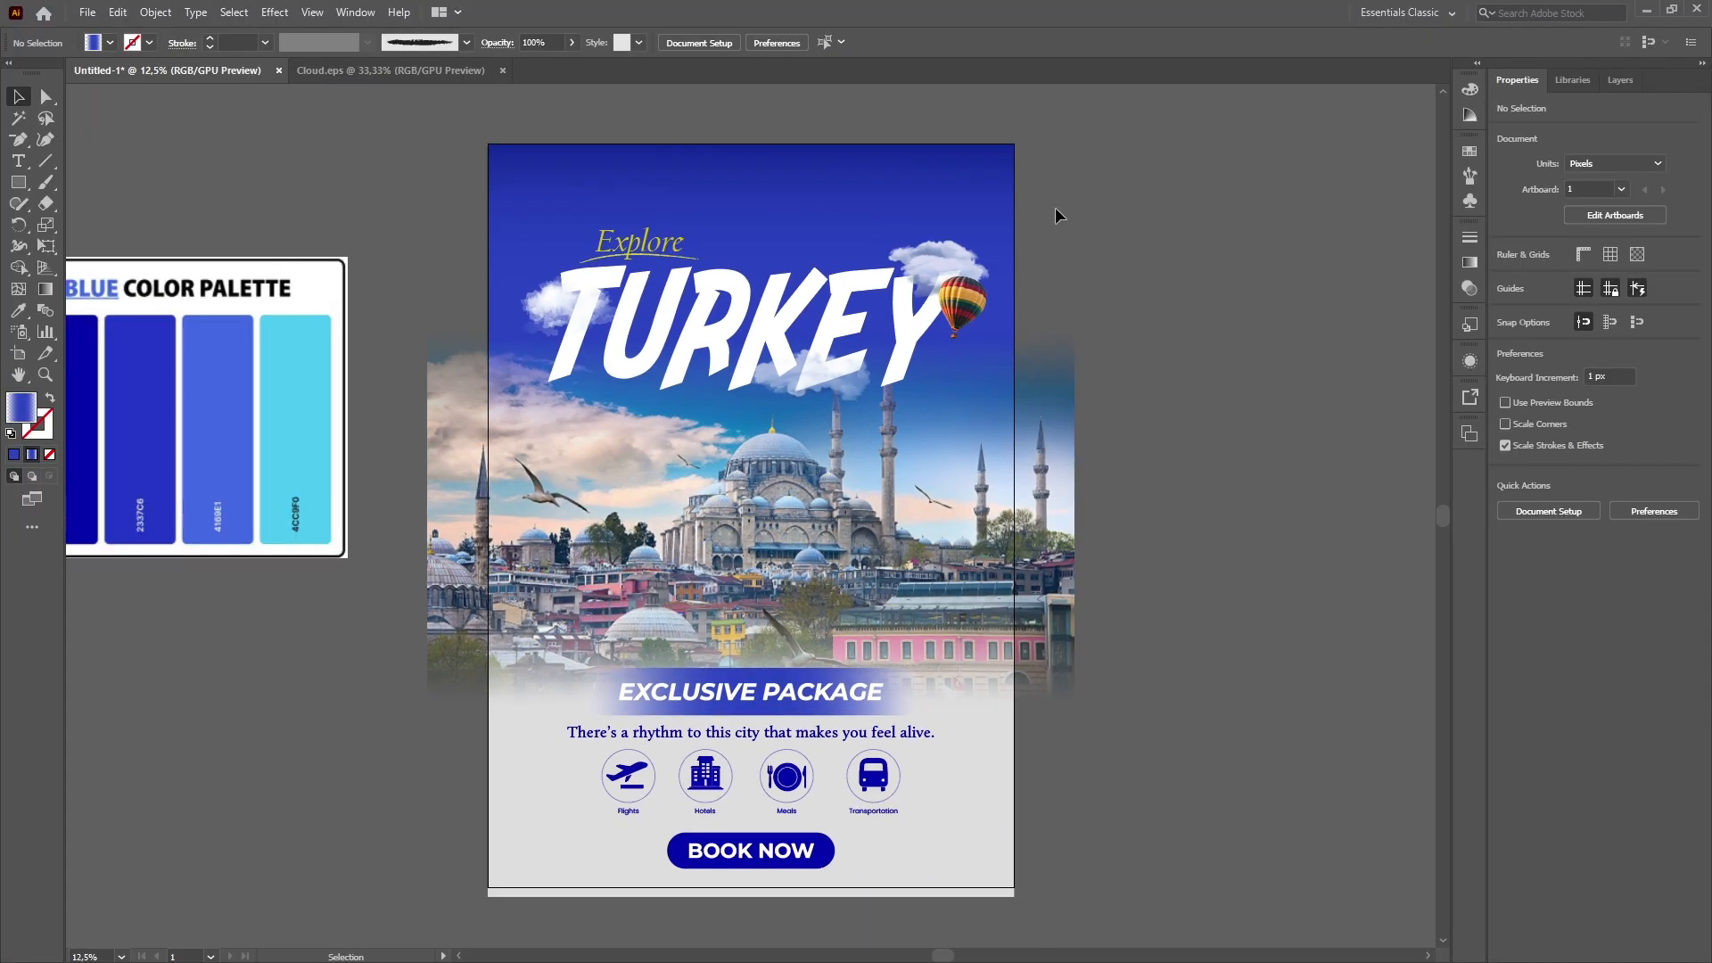
scroll(426, 175, "up", 6)
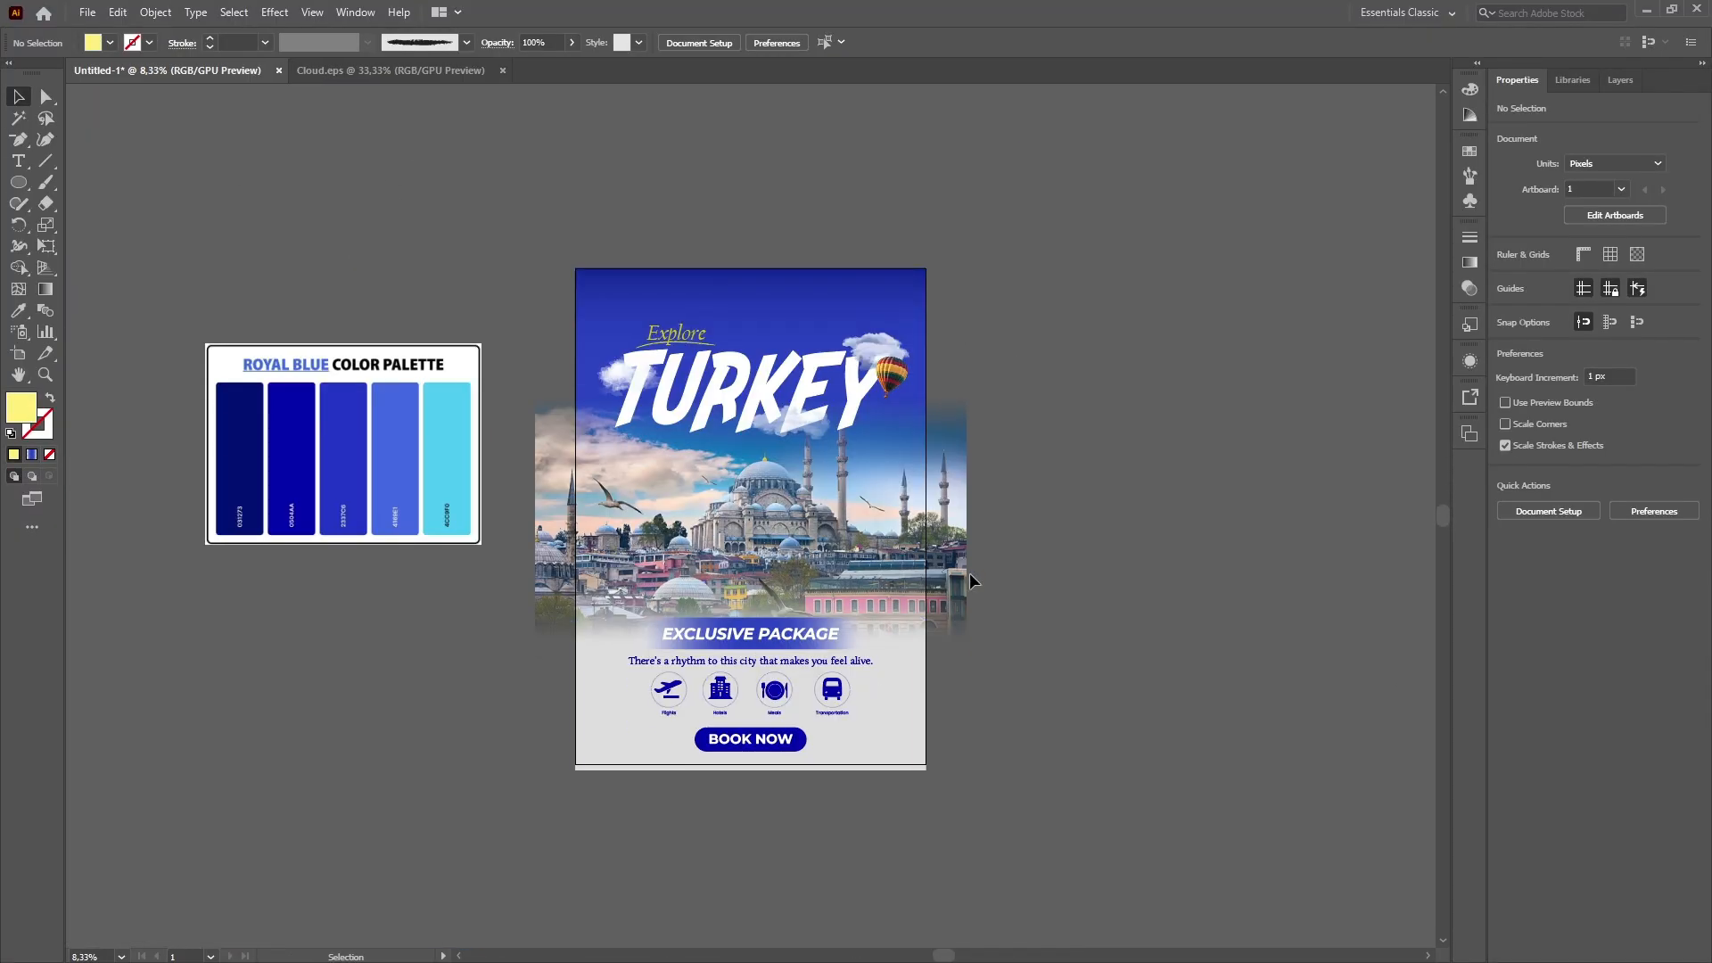
Lock the blue gradient background rectangle in Layer 1.
left_click(774, 289)
left_click(1621, 80)
left_click(1505, 409)
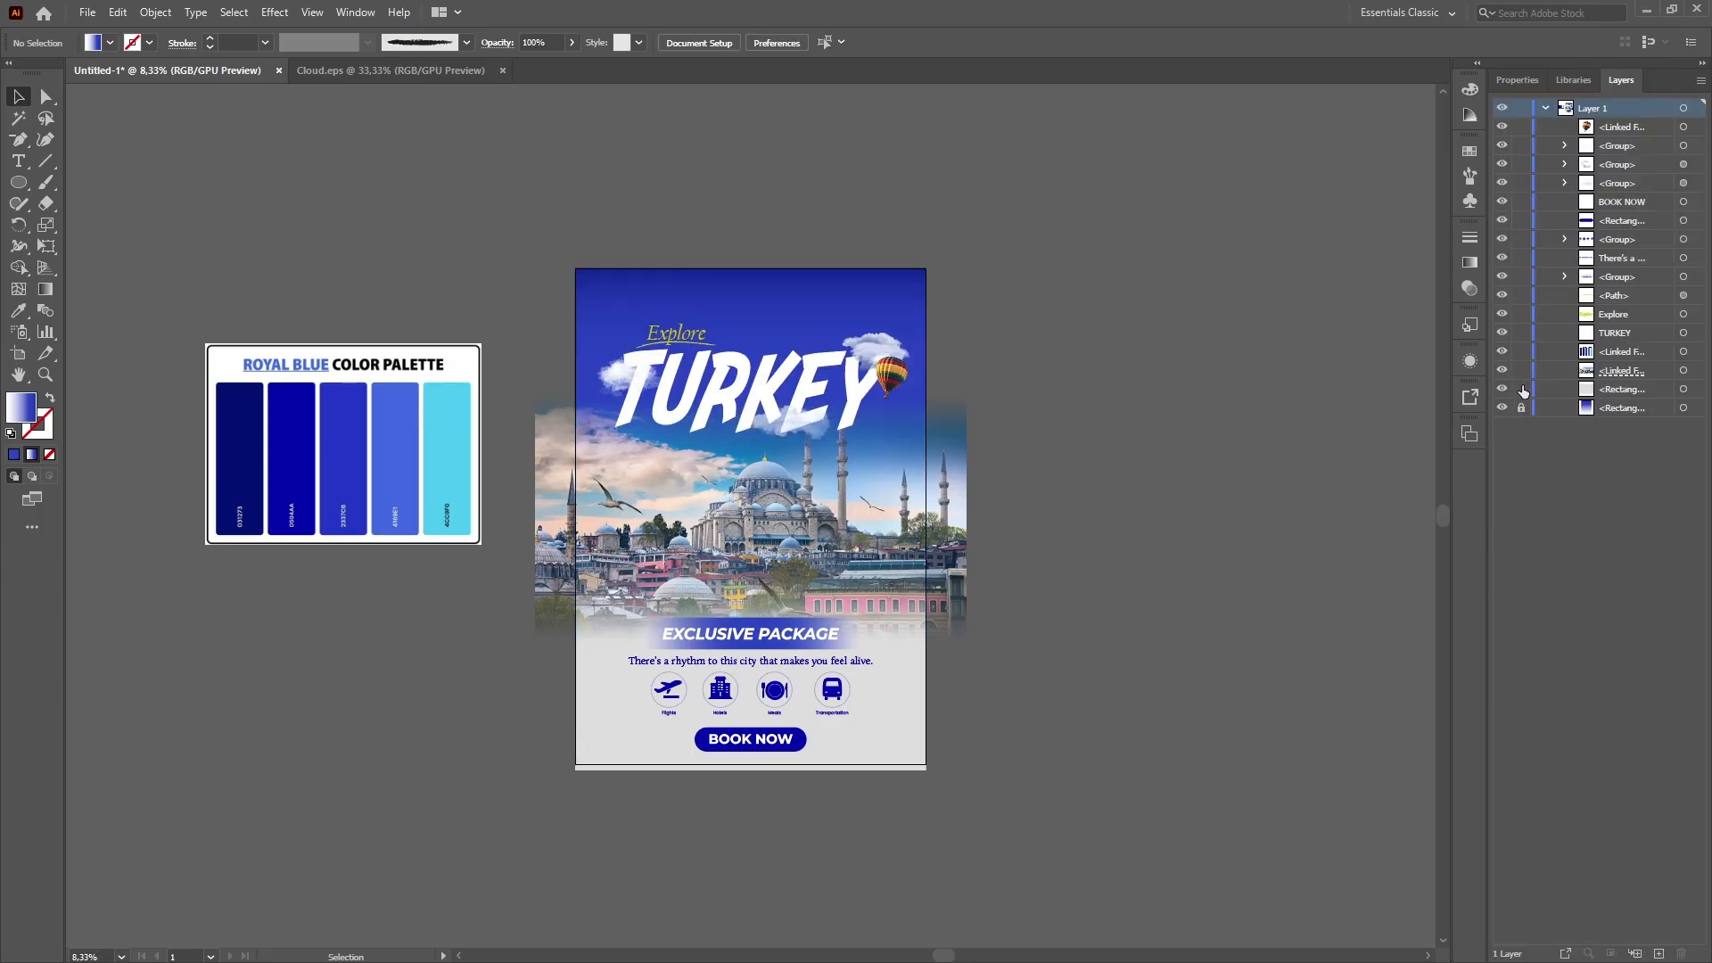
Move all the unlocked poster content slightly up over the locked backgrounds.
left_click_drag(953, 752, 954, 754)
left_click_drag(778, 366, 781, 349)
left_click(1023, 223)
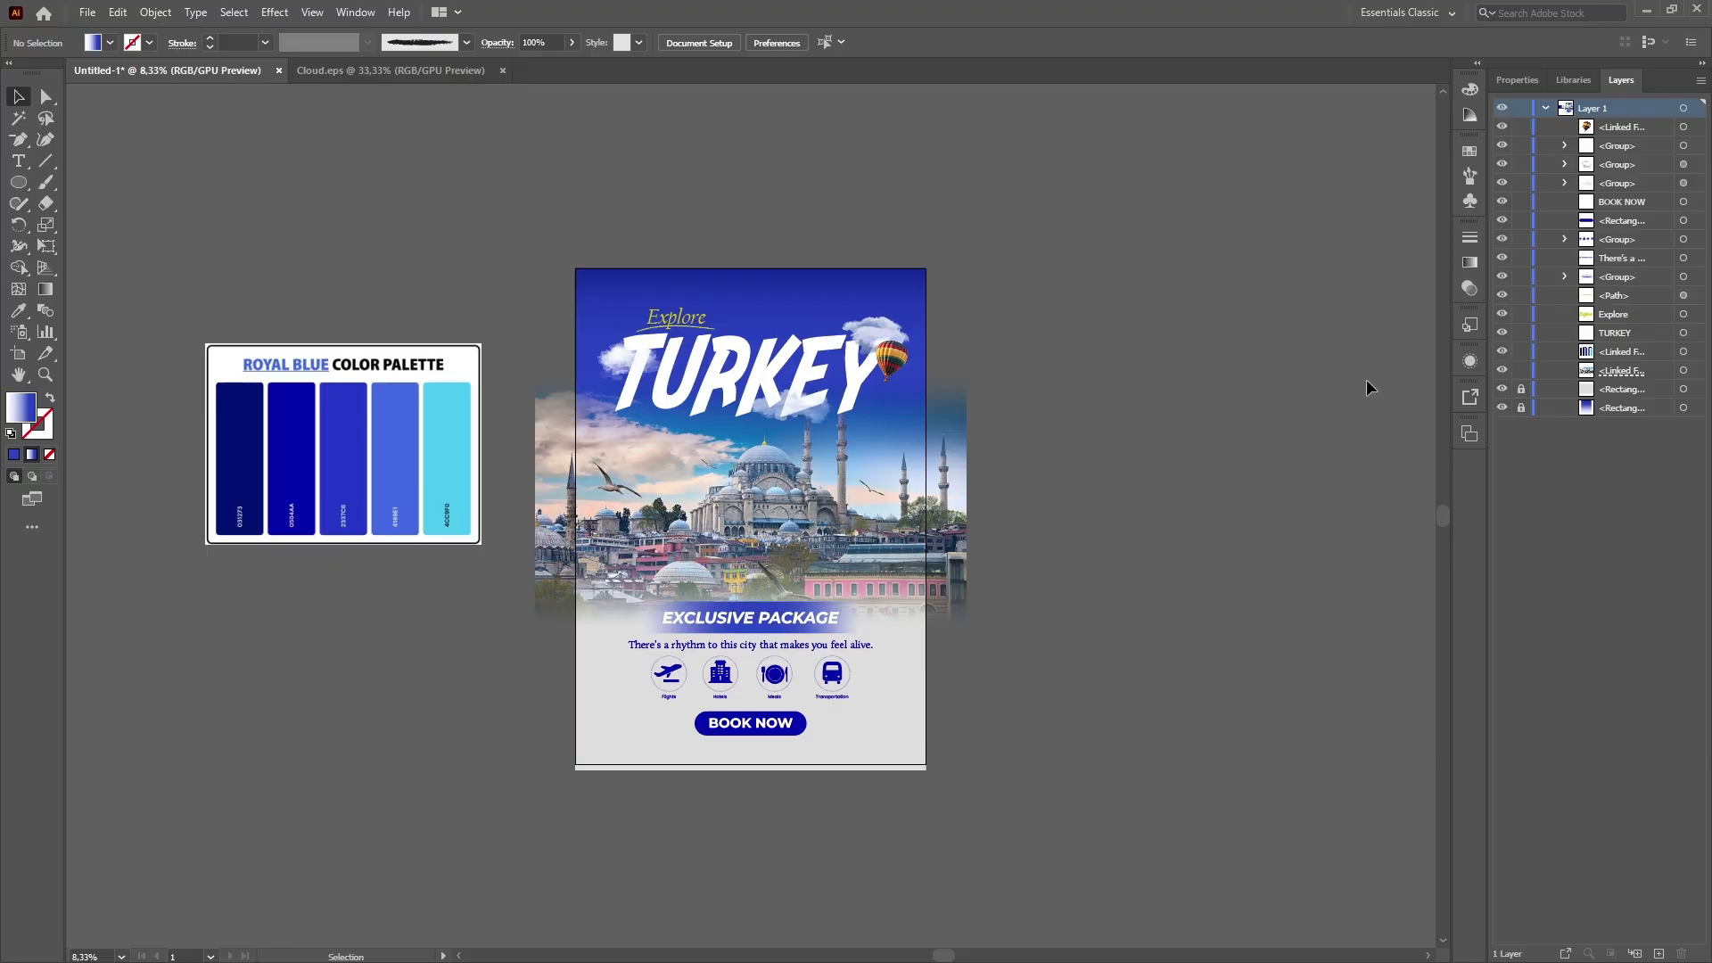
Group the BOOK NOW text with its rounded button.
key("ctrl+=")
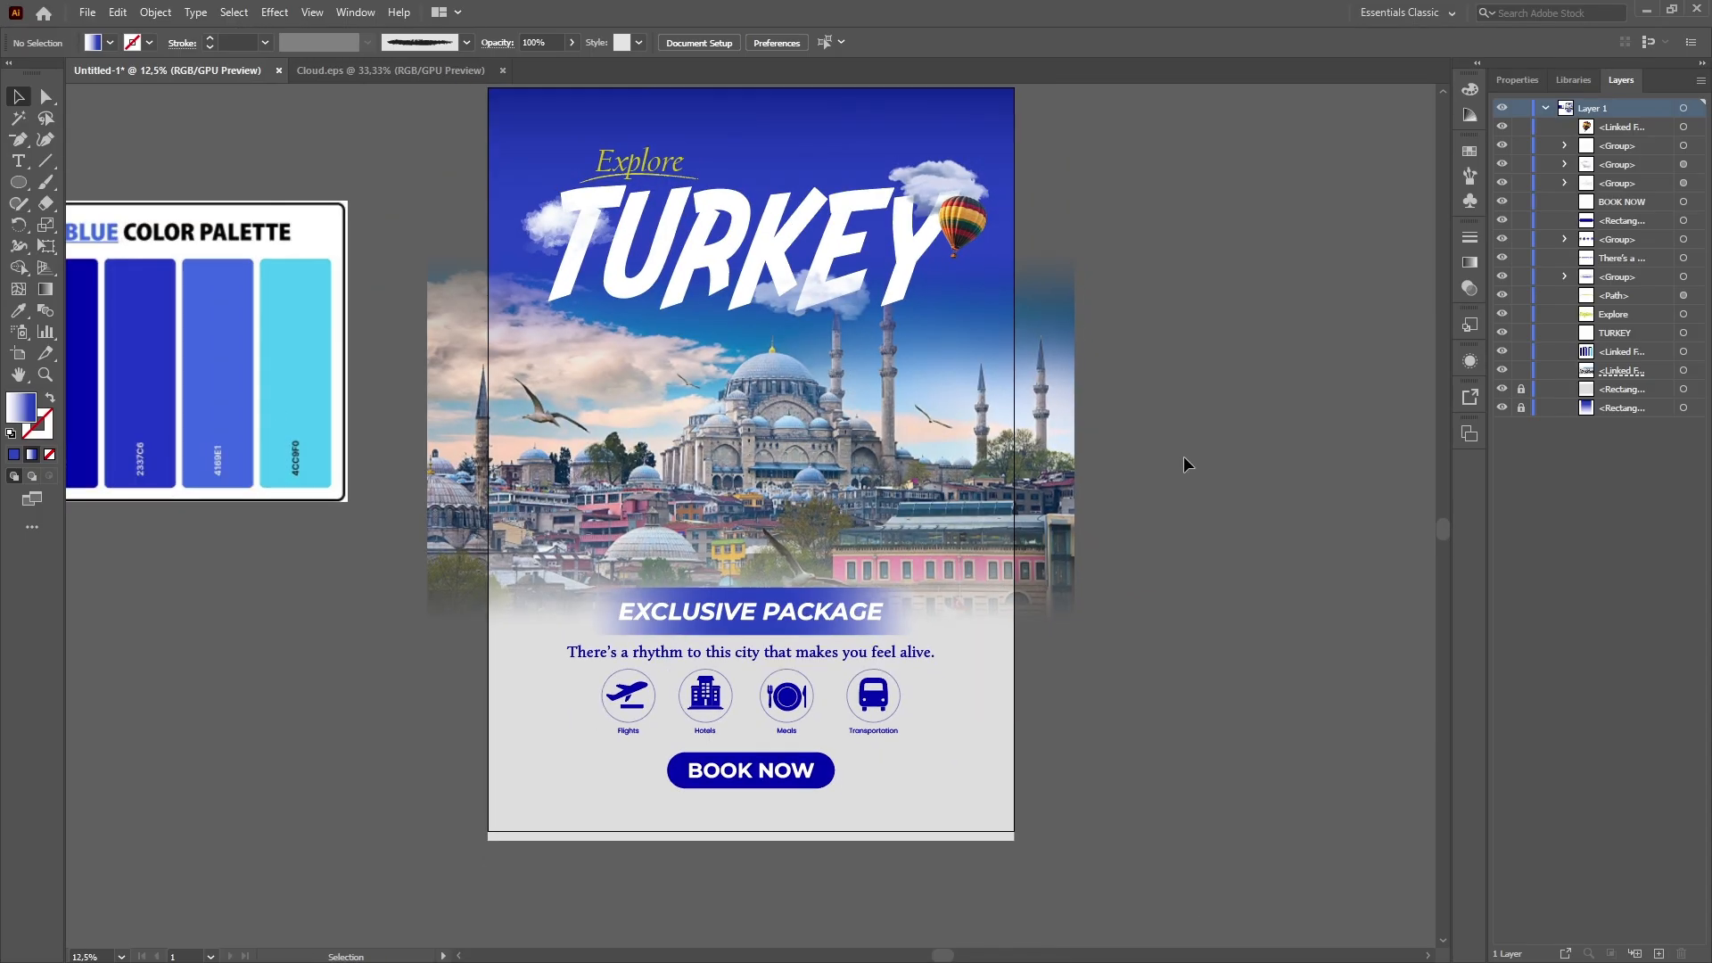
scroll(1184, 457, "down", 1)
left_click(751, 727)
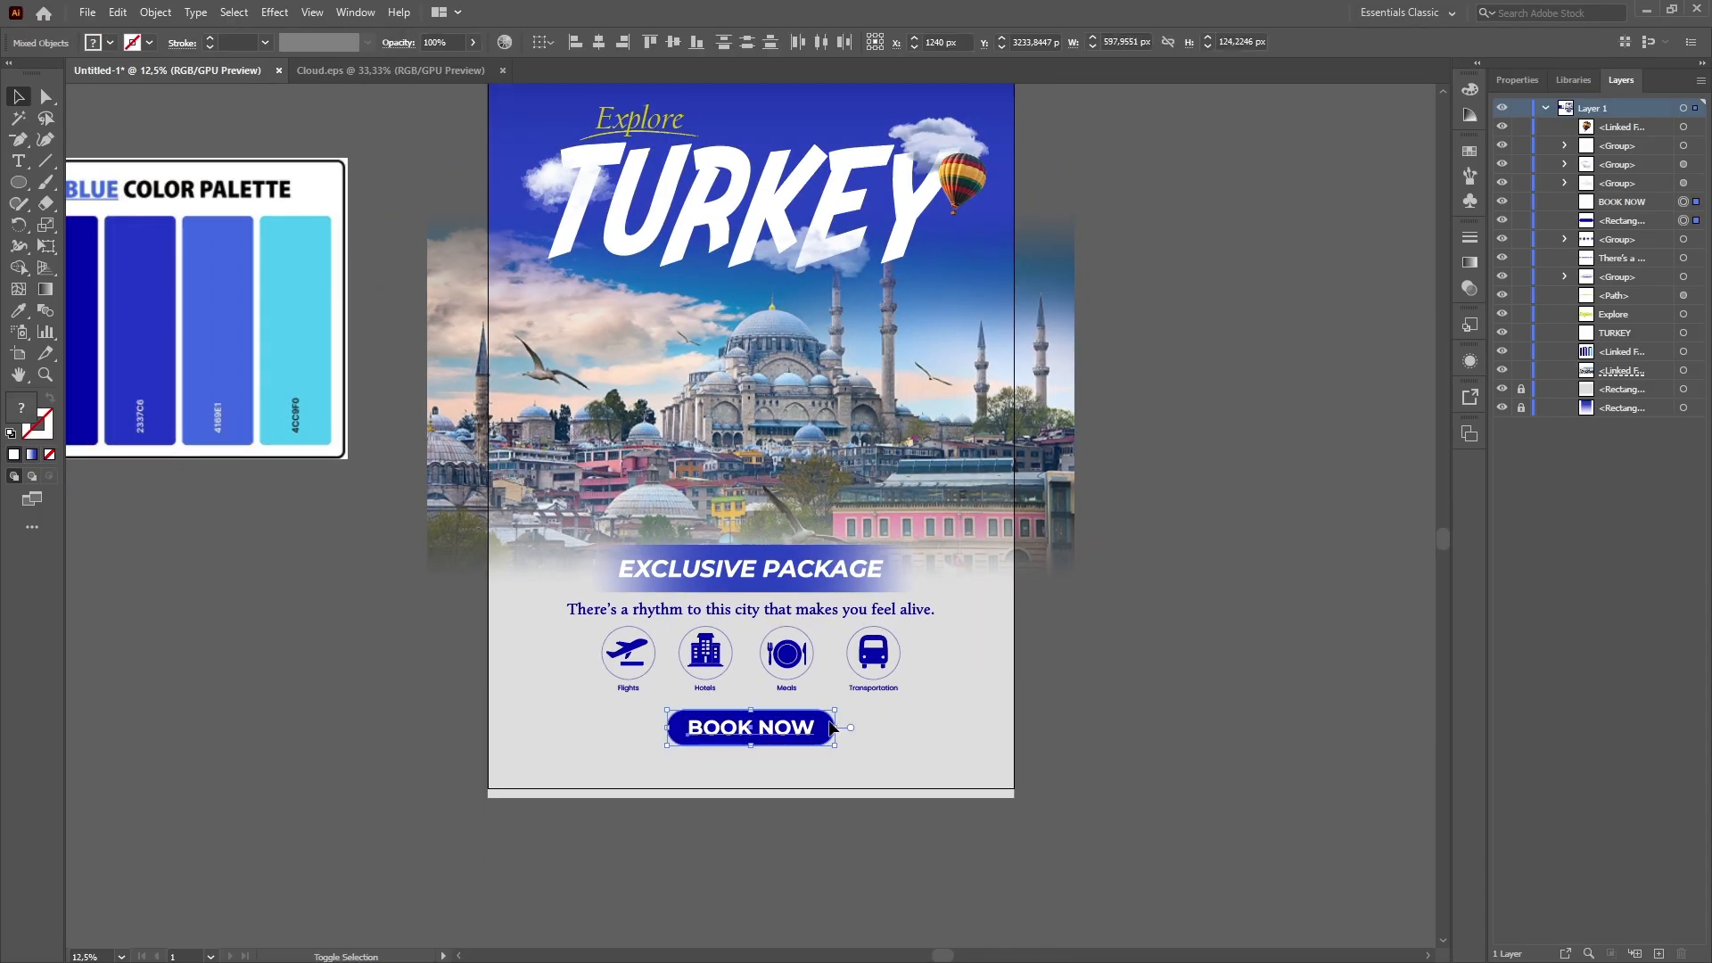
left_click(786, 662, "shift")
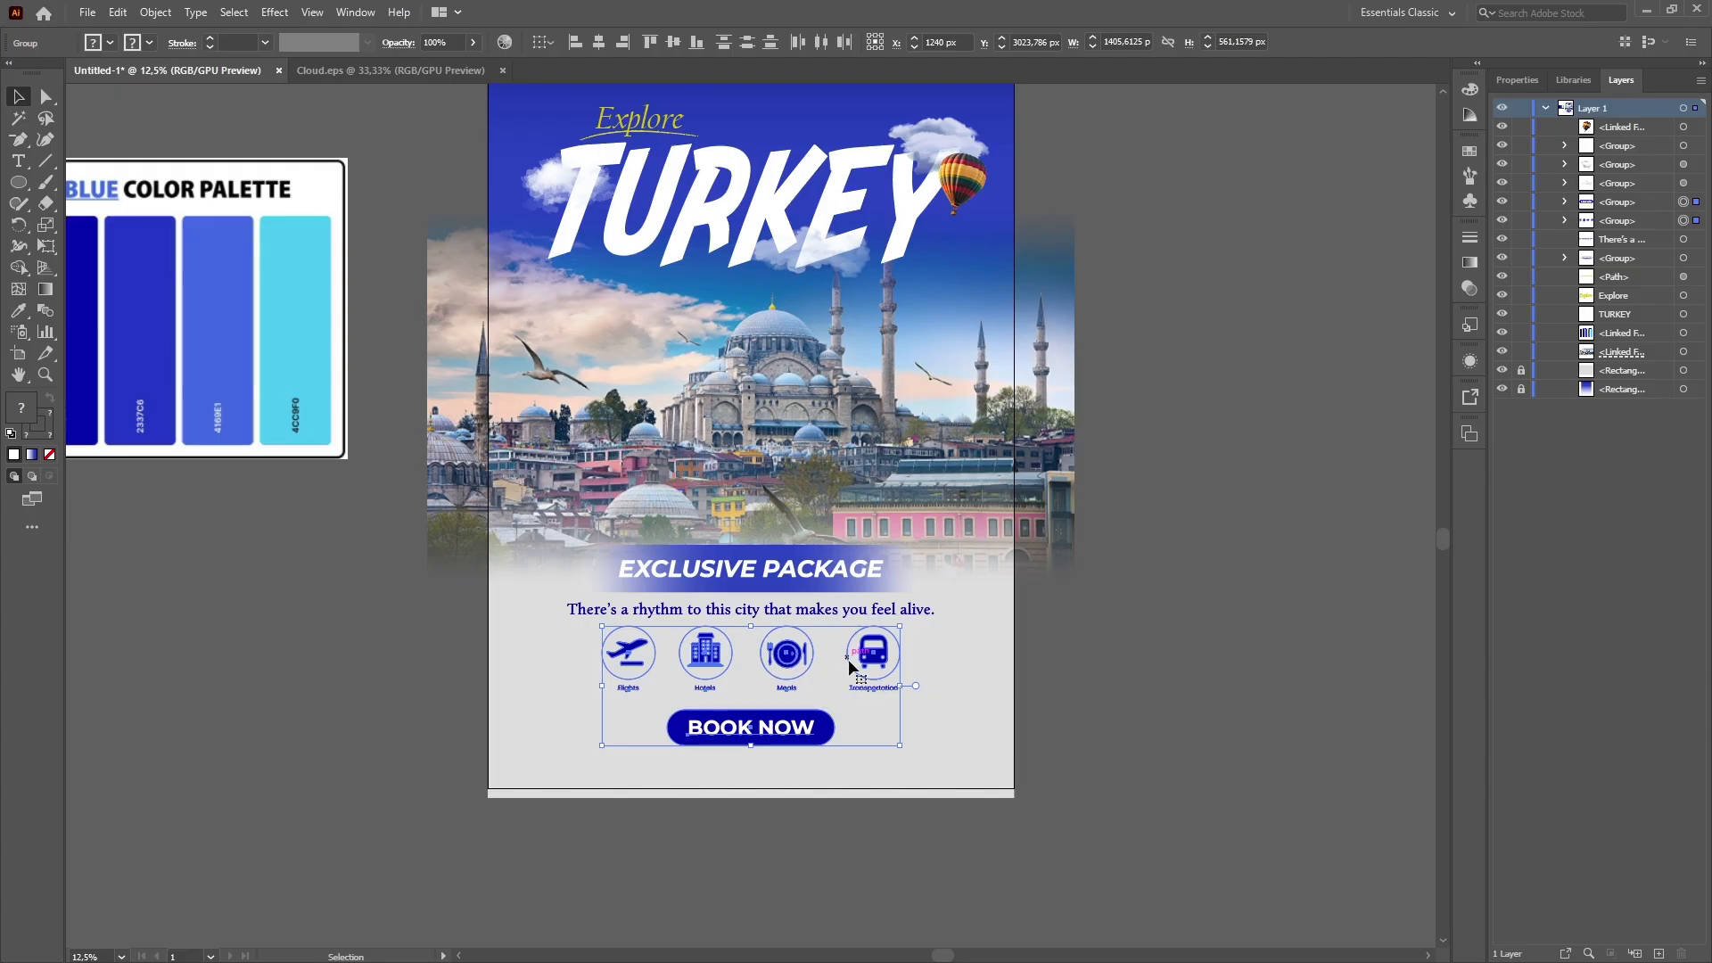
left_click(944, 686)
Move the BOOK NOW button down and enlarge the icon row to about 1599 px wide in the space above it.
scroll(944, 686, "up", 2)
key("ctrl+-")
scroll(946, 679, "down", 3)
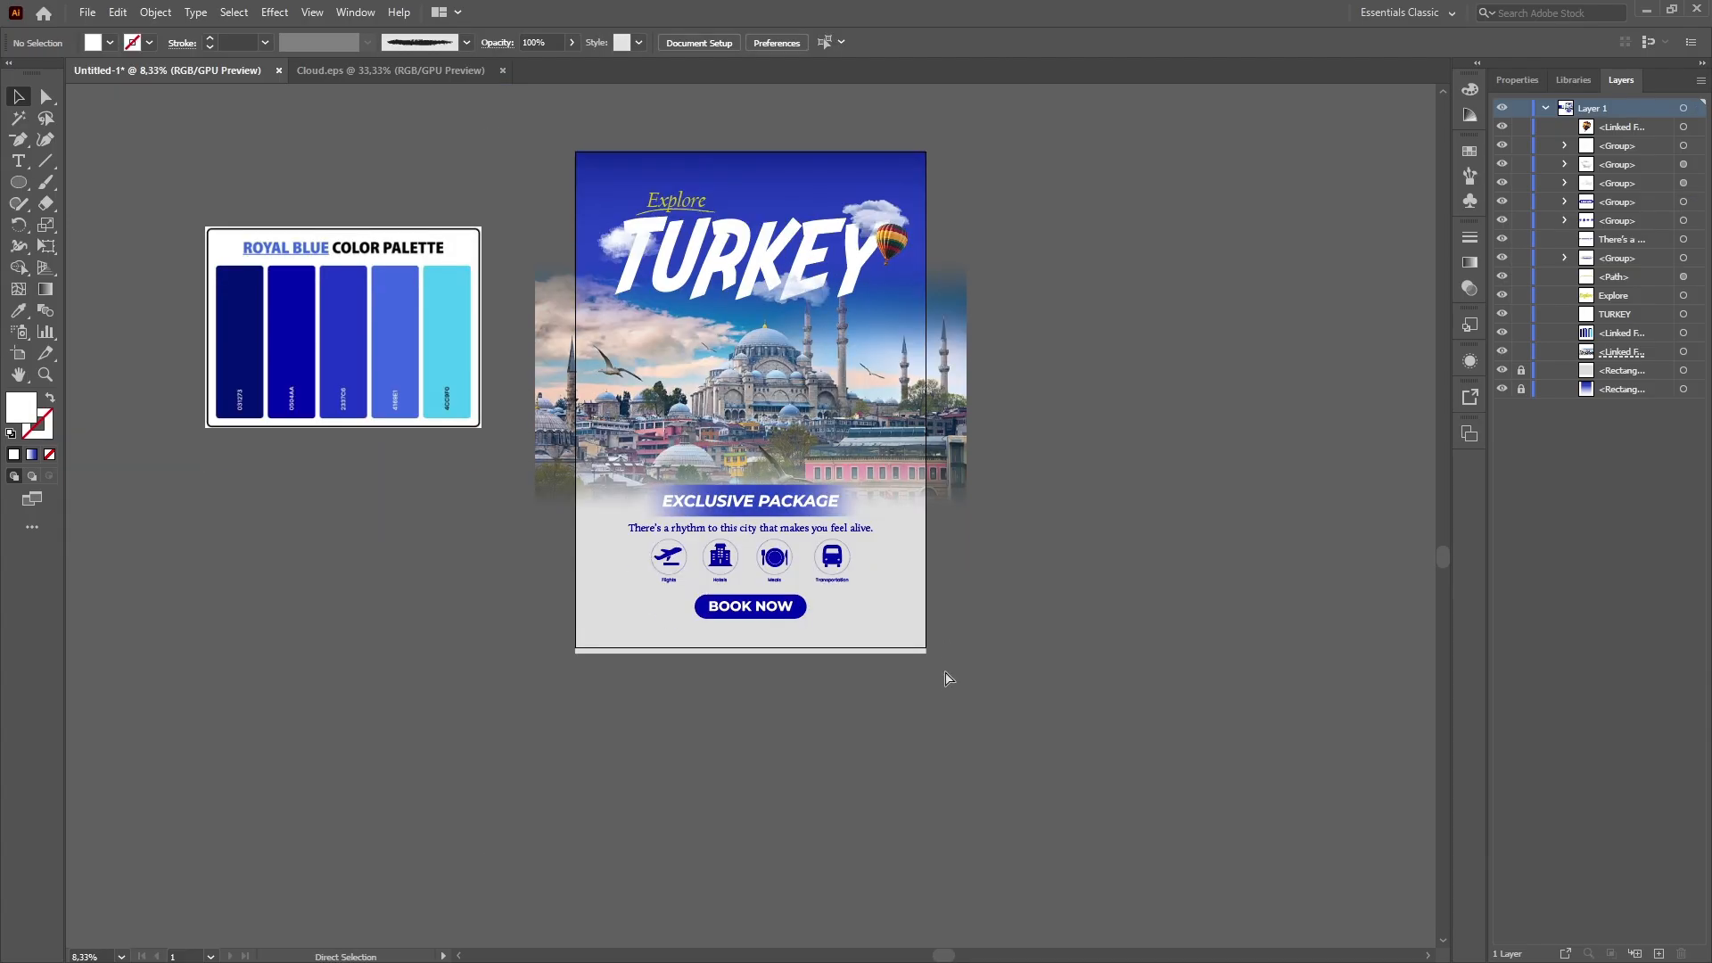
key("ctrl+=")
key("ctrl+=")
left_click_drag(776, 699, 776, 724)
left_click(809, 600)
left_click_drag(752, 652, 752, 665)
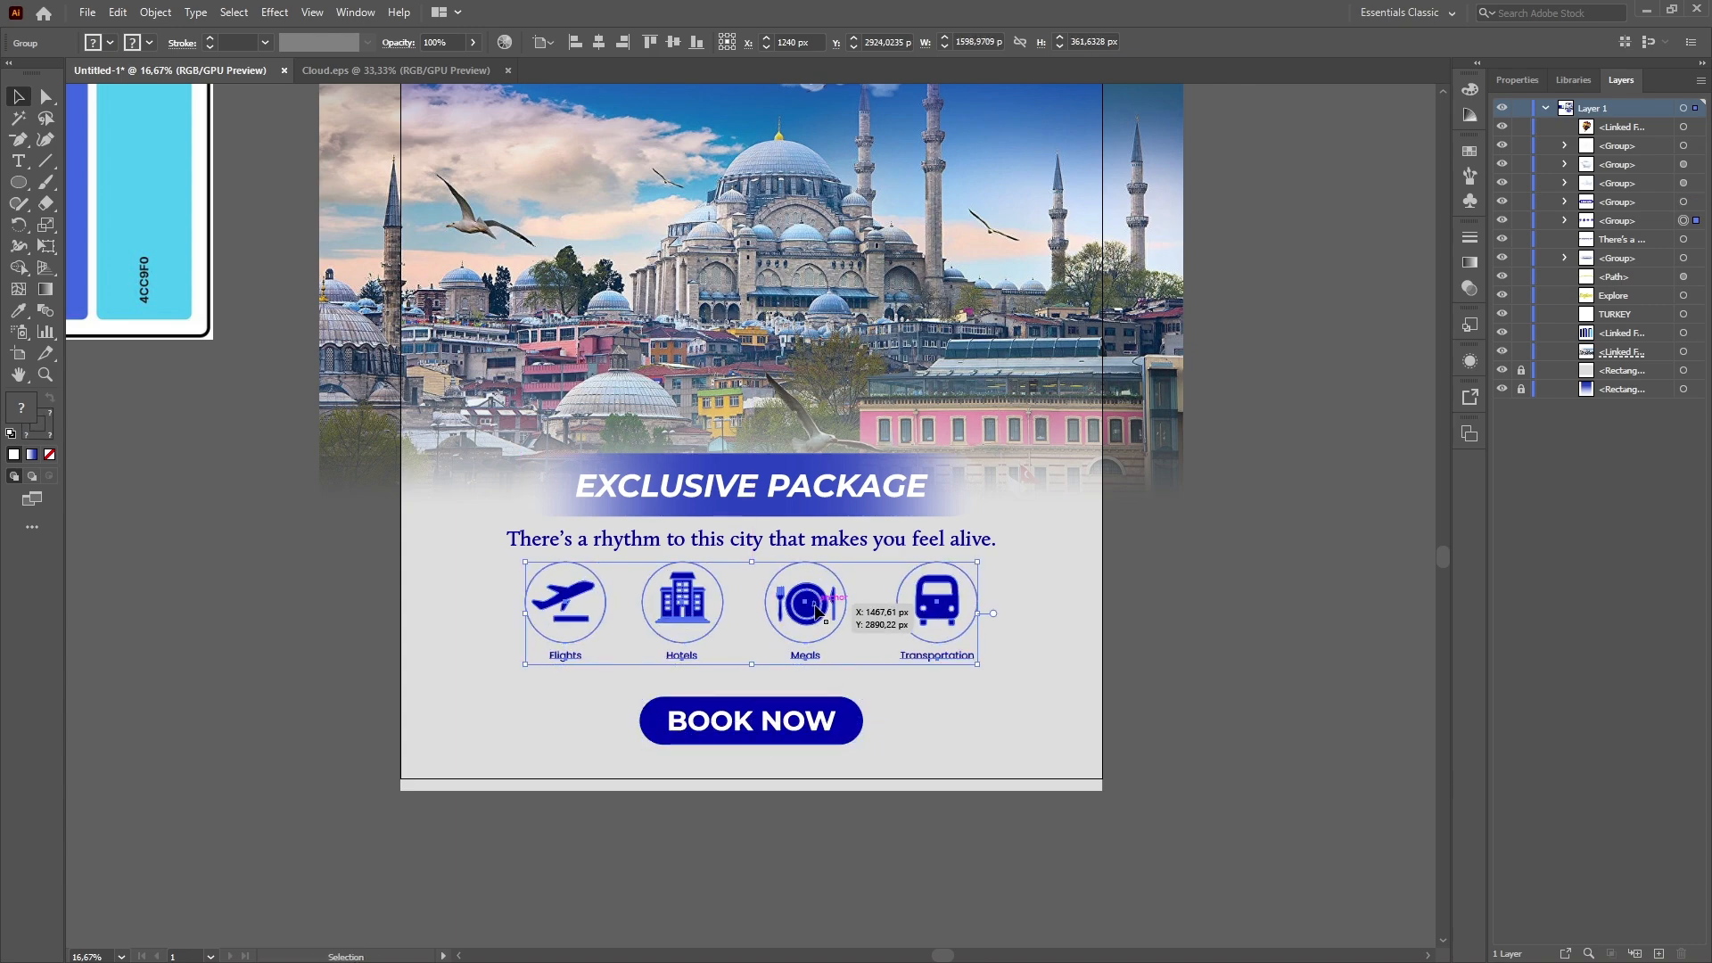
left_click_drag(815, 603, 815, 610)
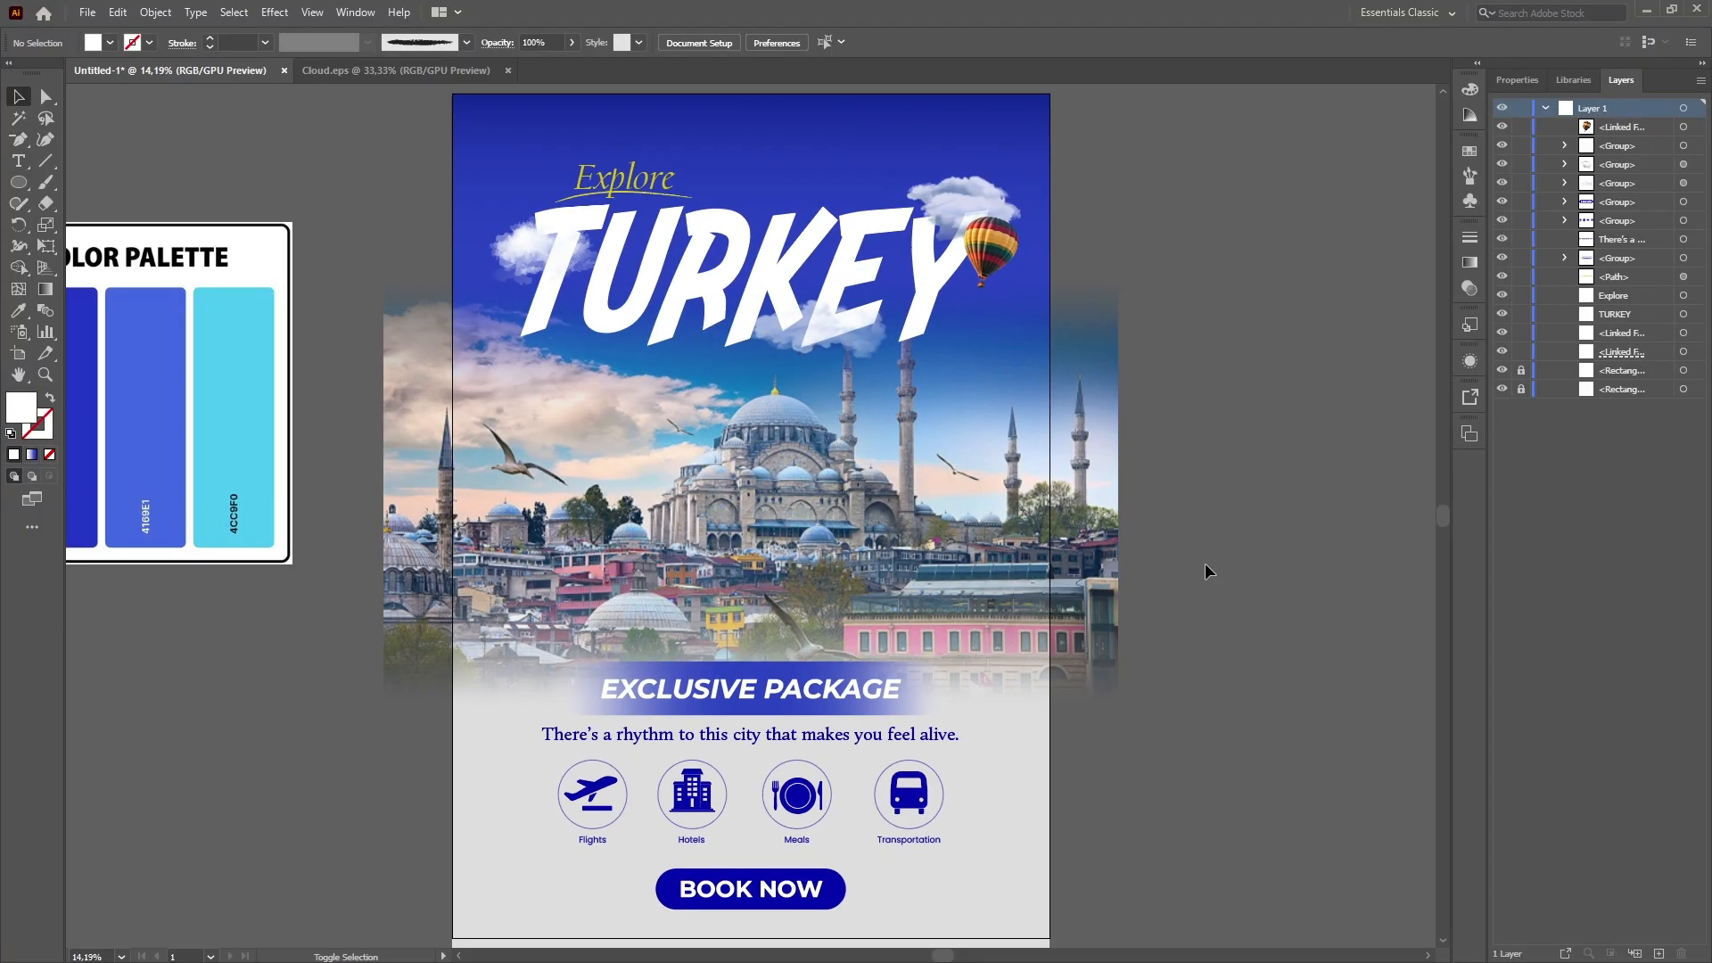
key("ctrl+-")
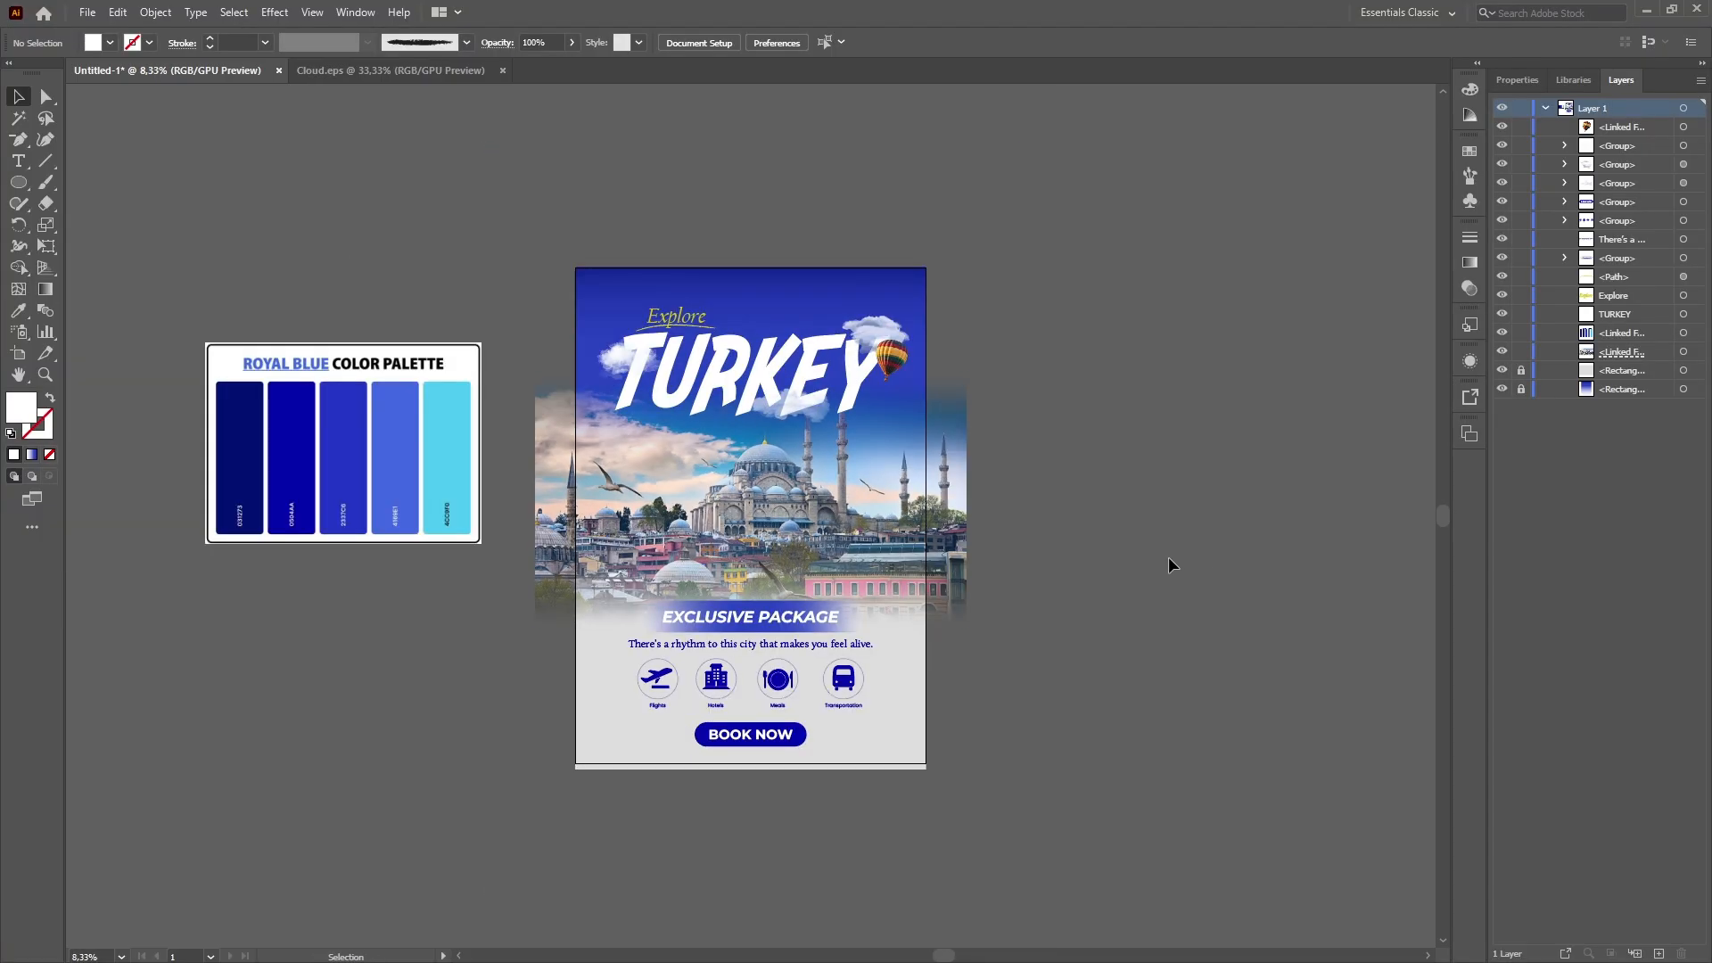
left_click(964, 599)
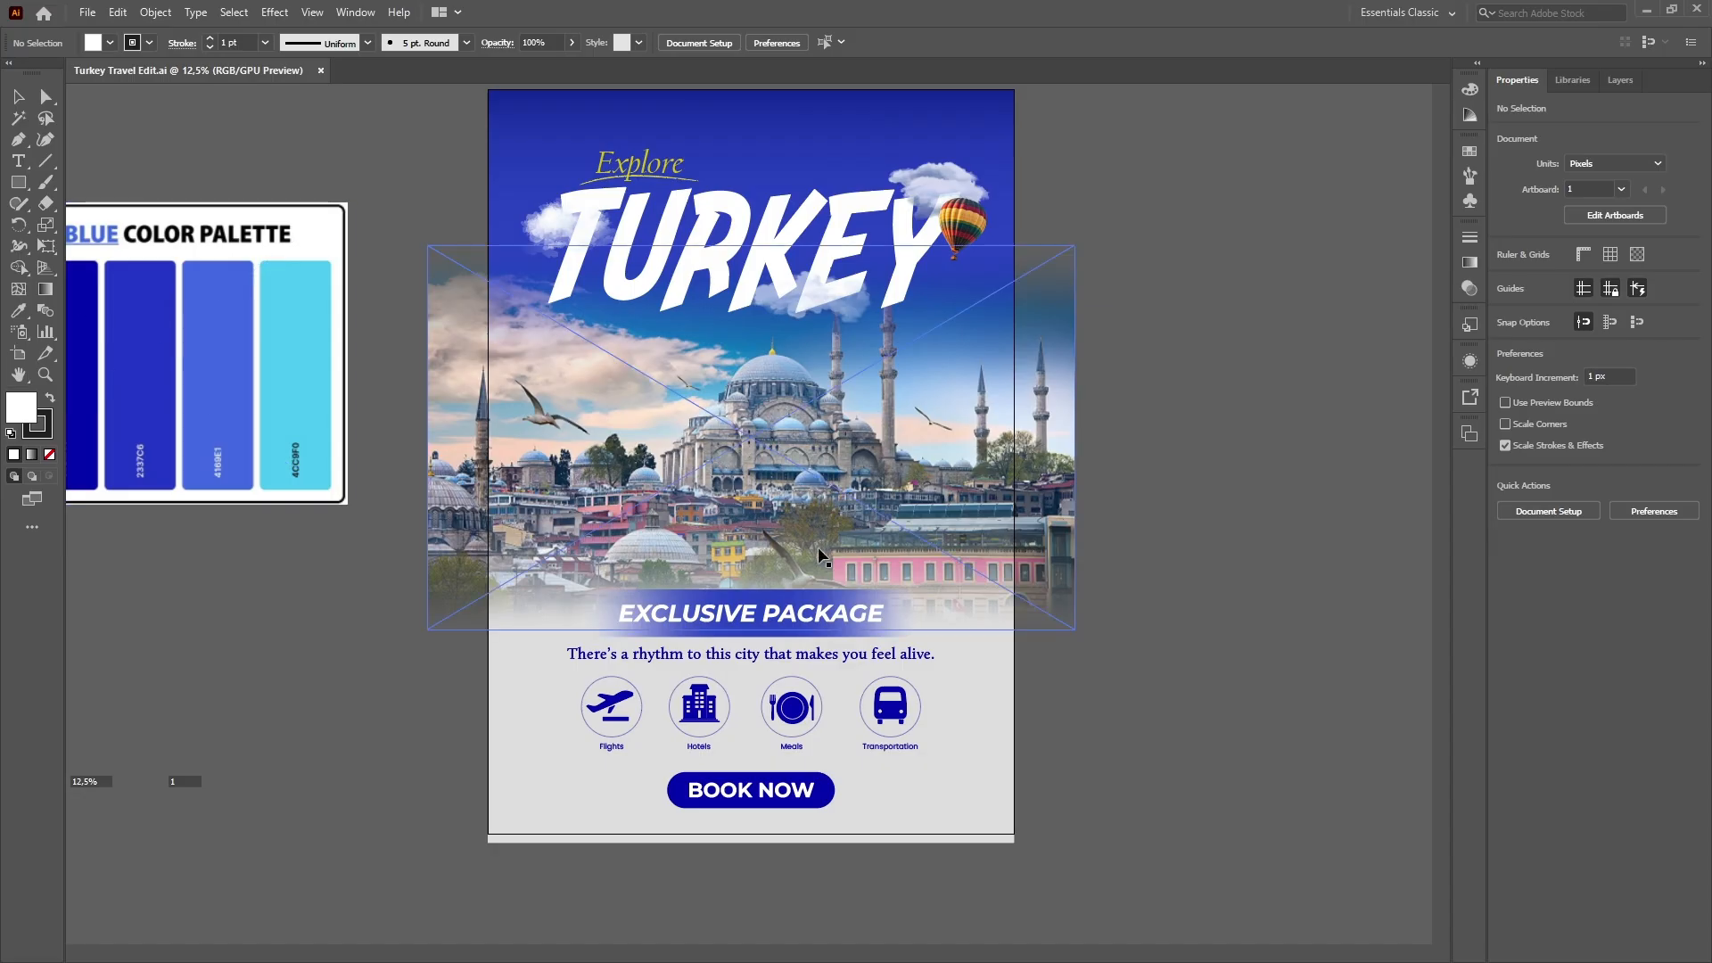
Replace the tagline under EXCLUSIVE PACKAGE with the copied description starting "This fascinating country is known for its striking mixture of history".
scroll(821, 556, "down", 3)
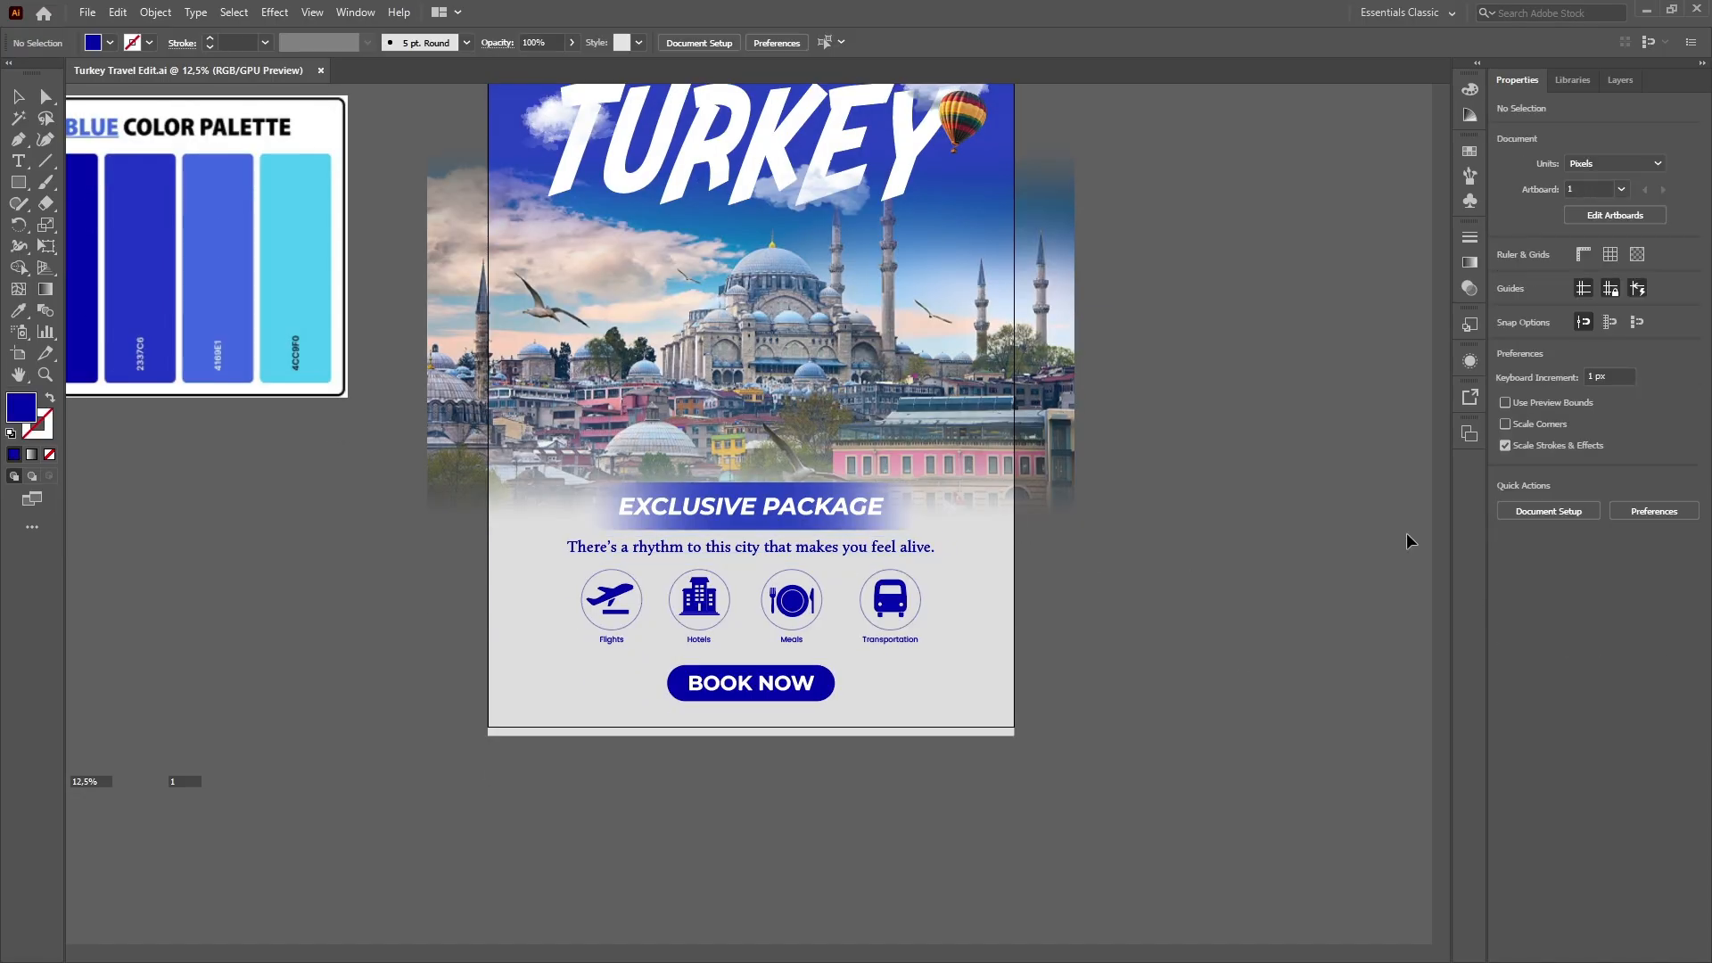
left_click(886, 558)
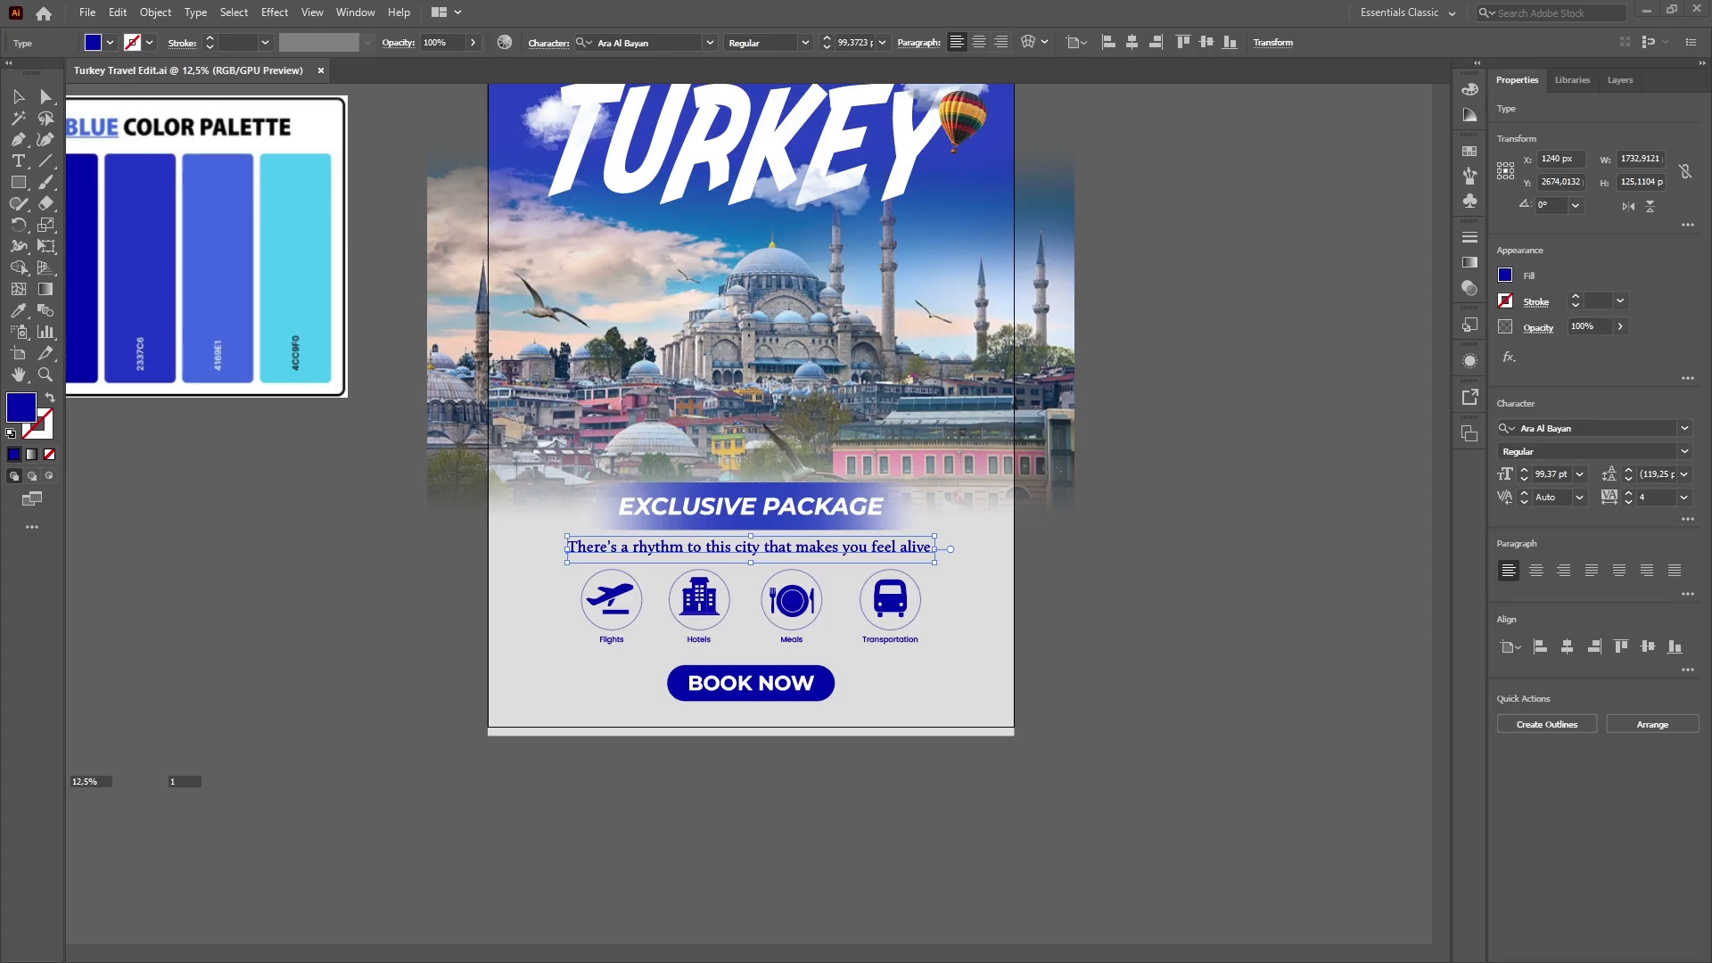
double_click(912, 545)
left_click_drag(937, 547, 502, 562)
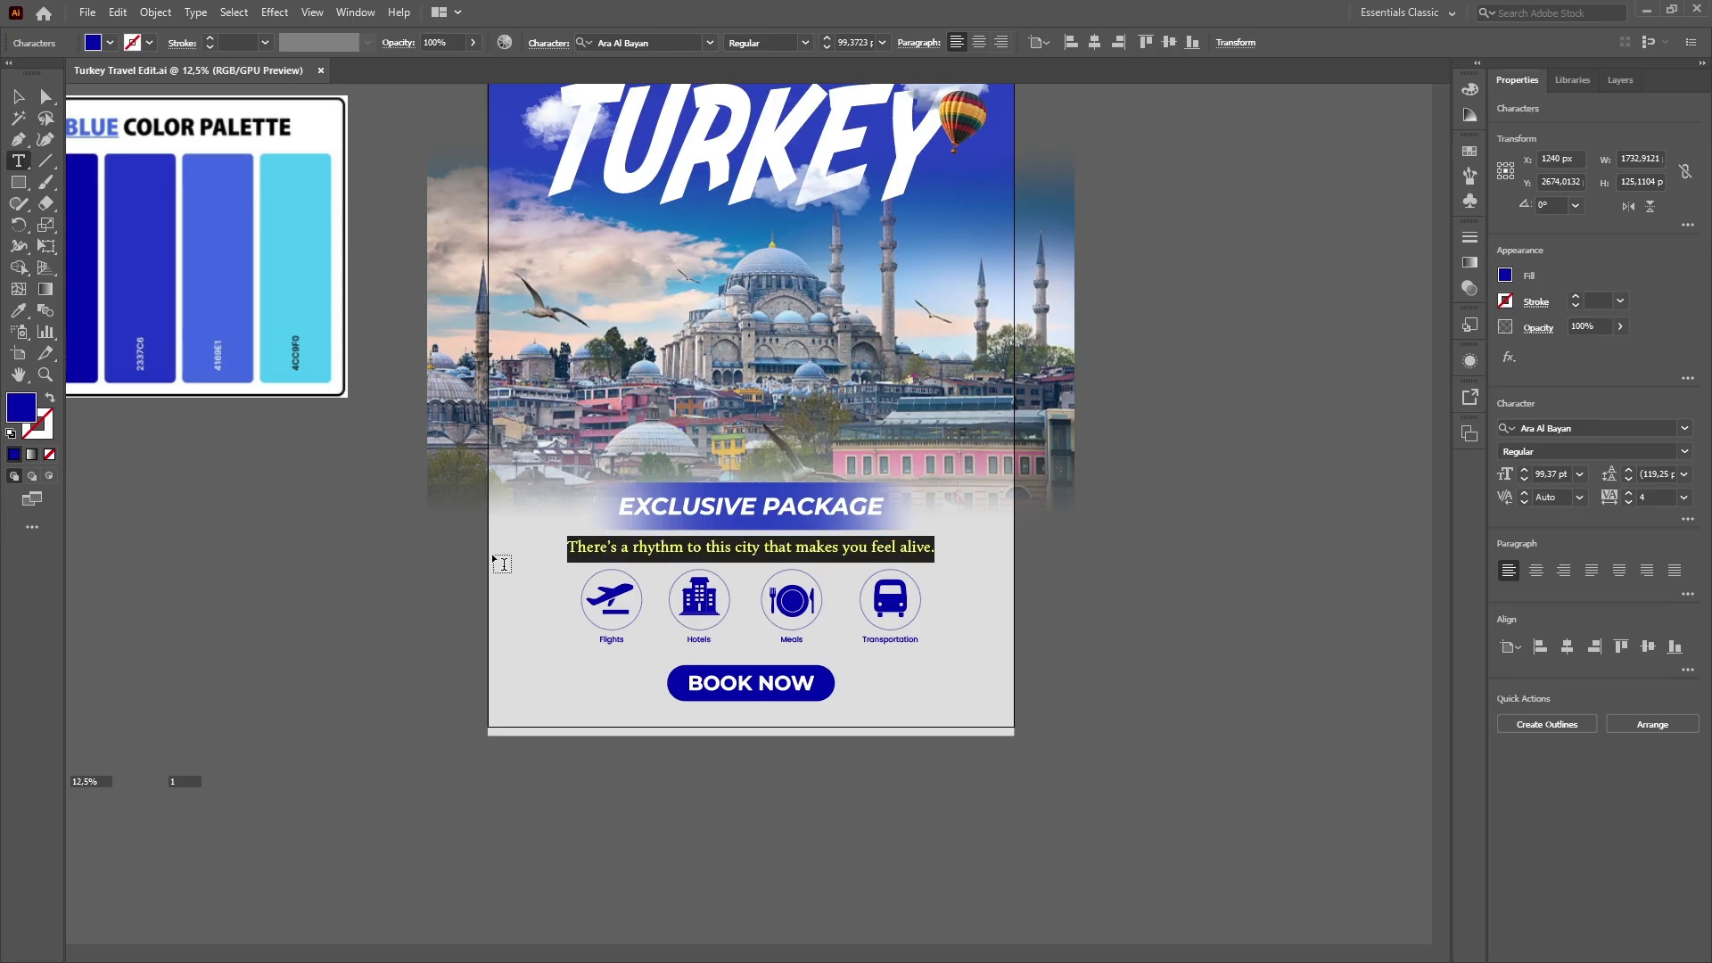
key("ctrl+v")
left_click(19, 96)
left_click(1189, 661)
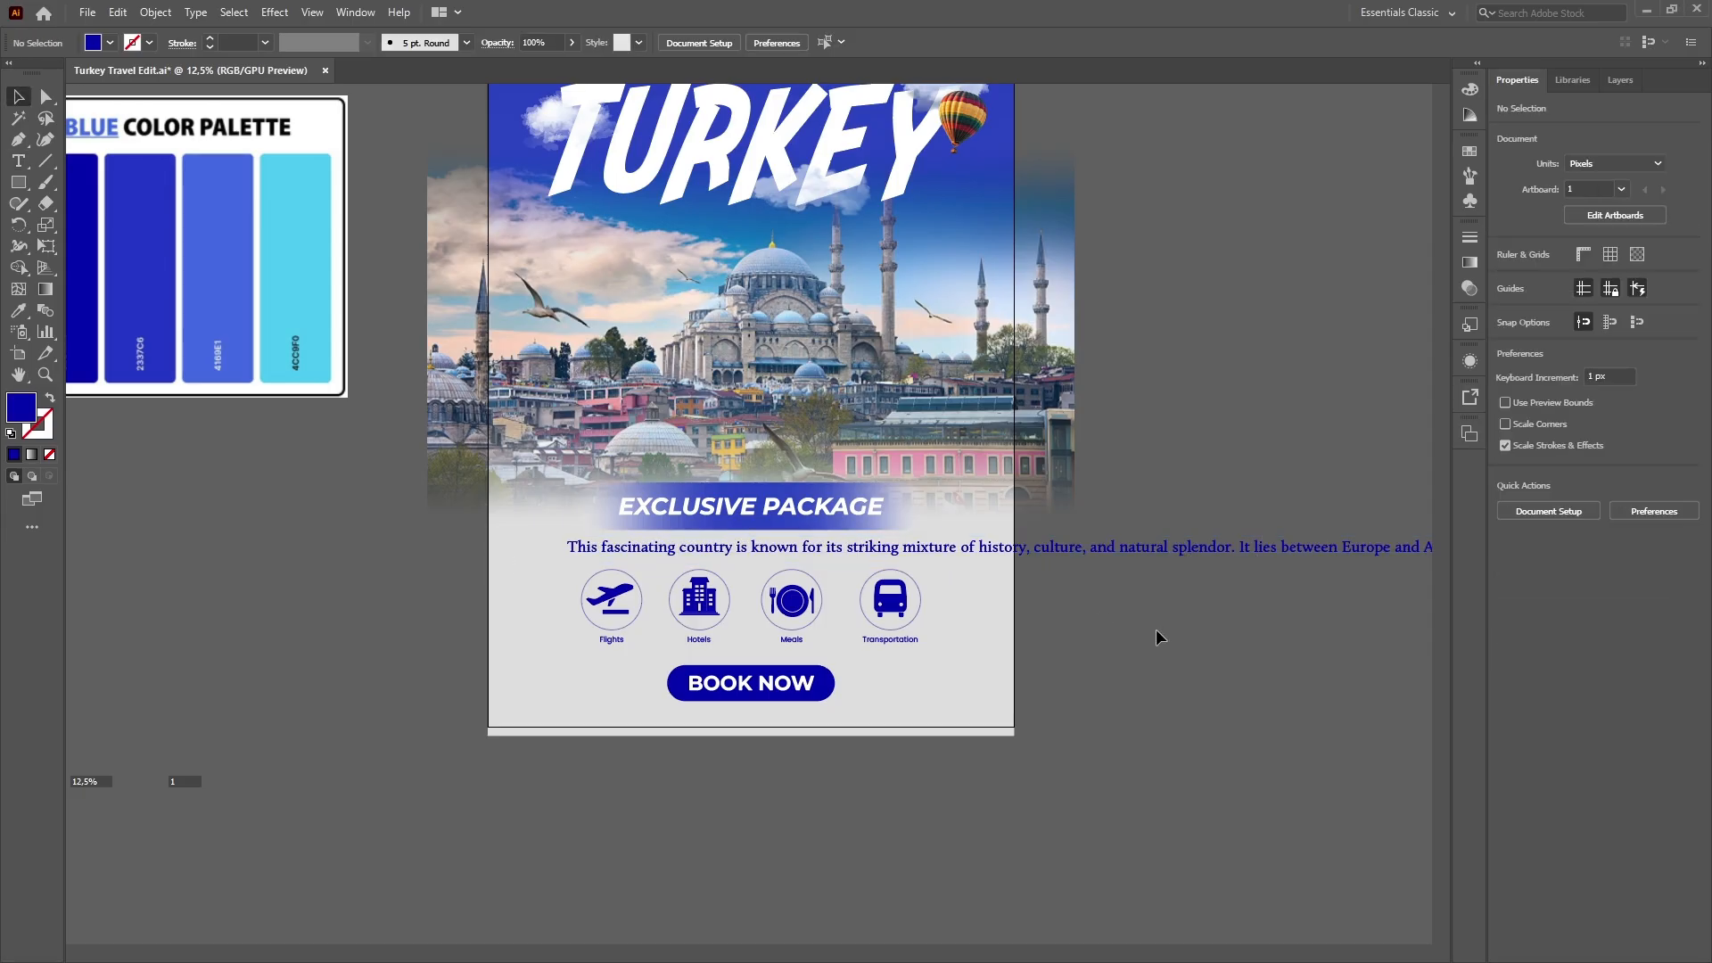
Move the icon row and BOOK NOW button straight down off the artboard to free space for the description.
key("ctrl+minus")
left_click(658, 572)
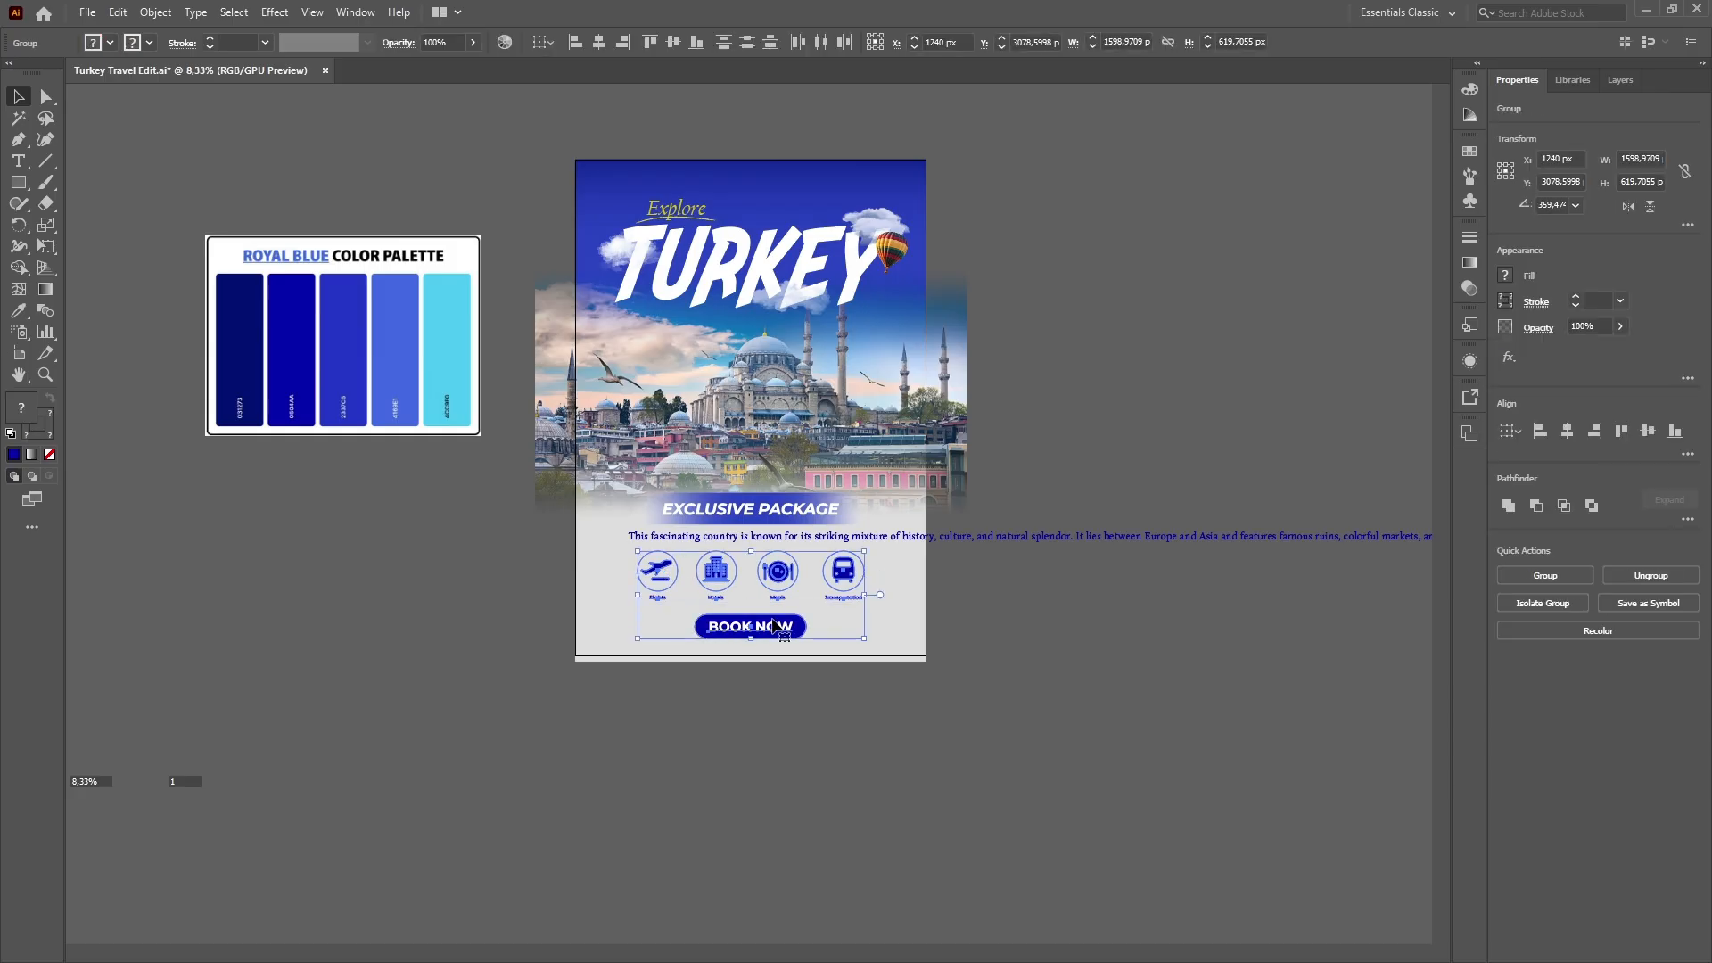
left_click_drag(774, 625, 774, 846)
left_click(990, 559)
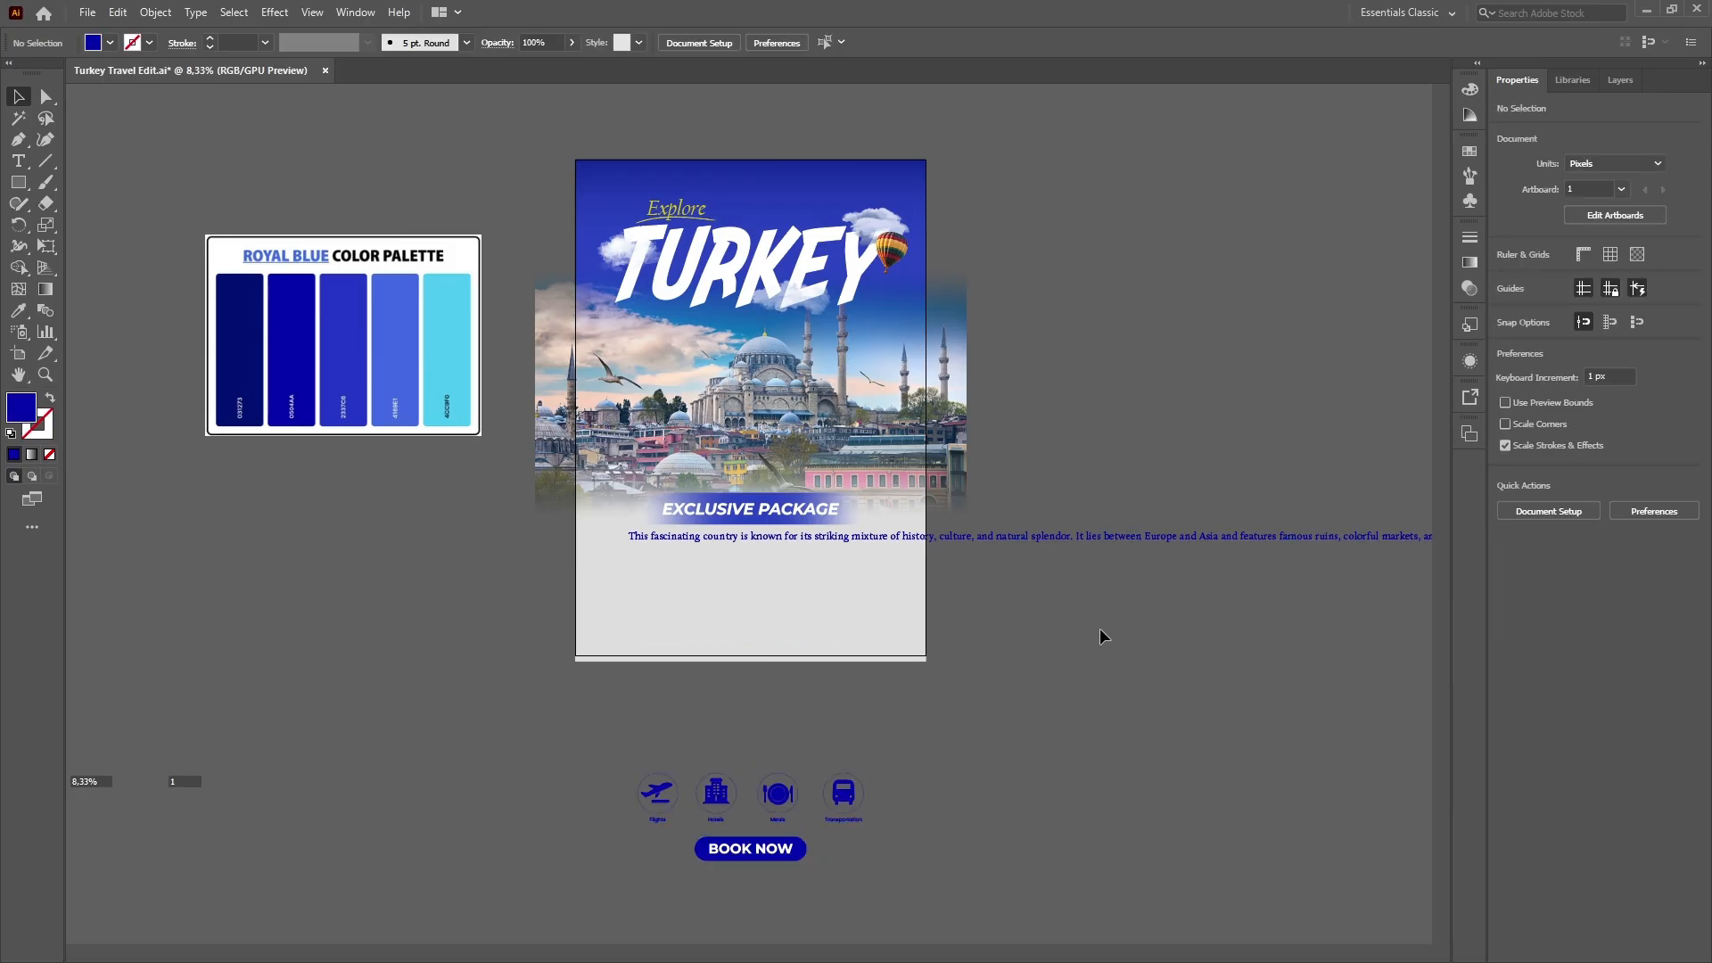
Break the description before "It lies between", center-align it, and shrink it to about 77.4 pt centered under the EXCLUSIVE PACKAGE banner.
key("ctrl+plus")
double_click(1244, 547)
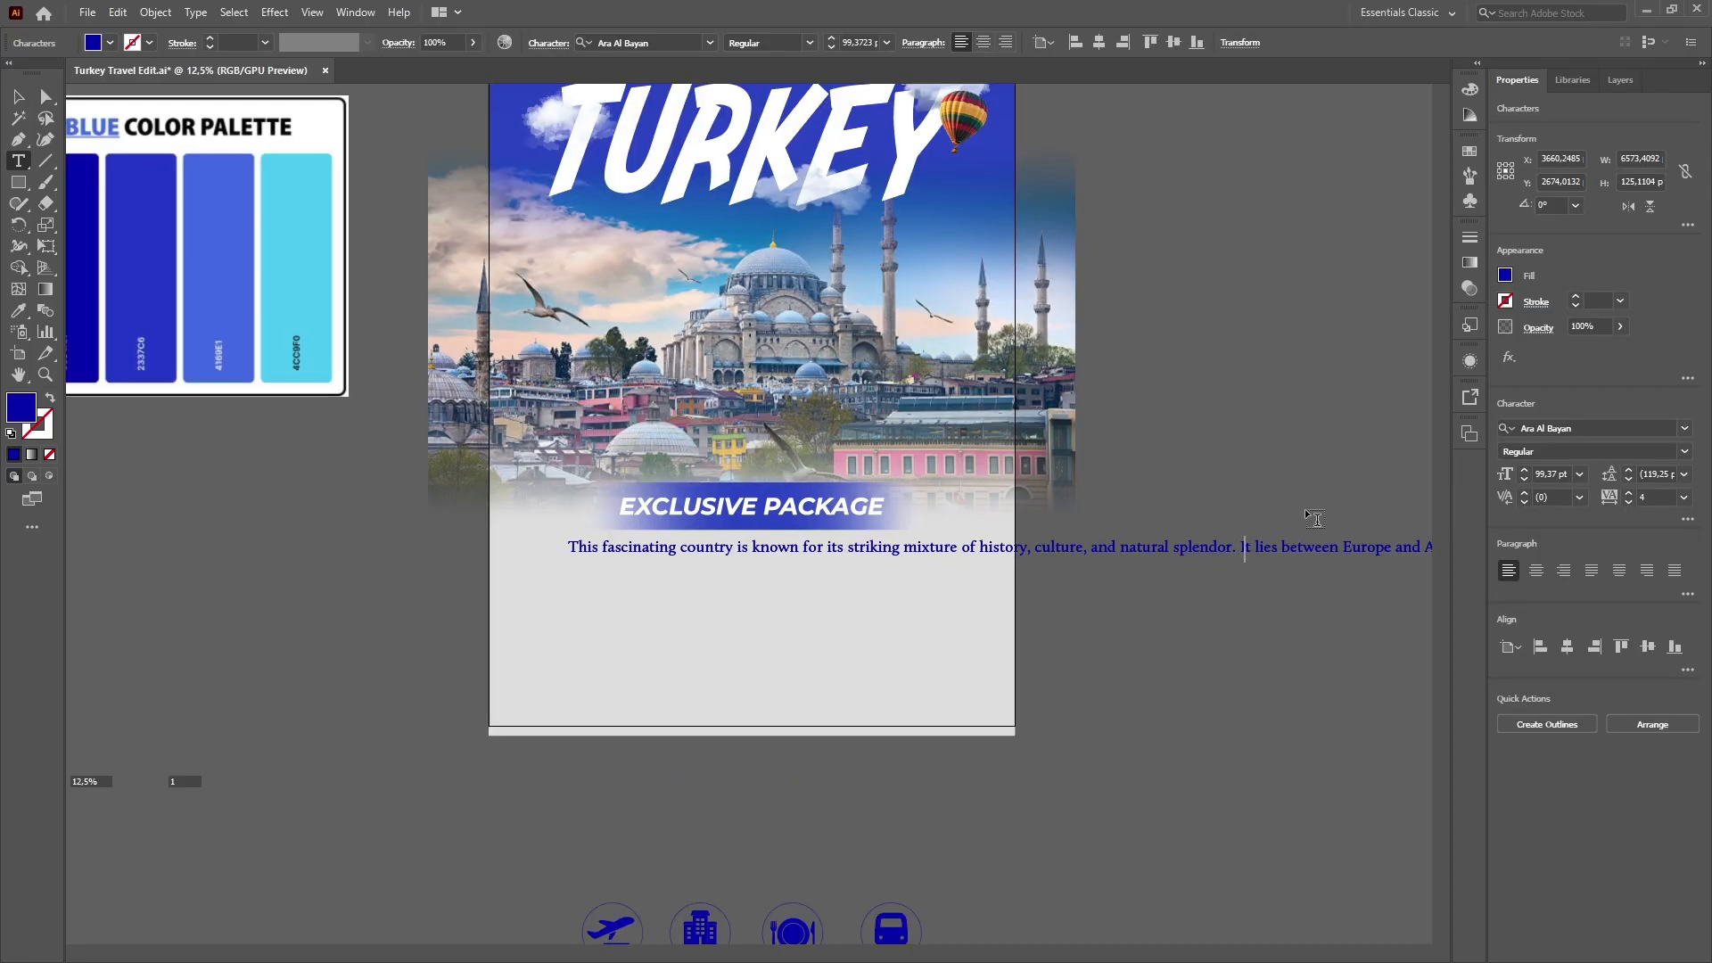
key("Return")
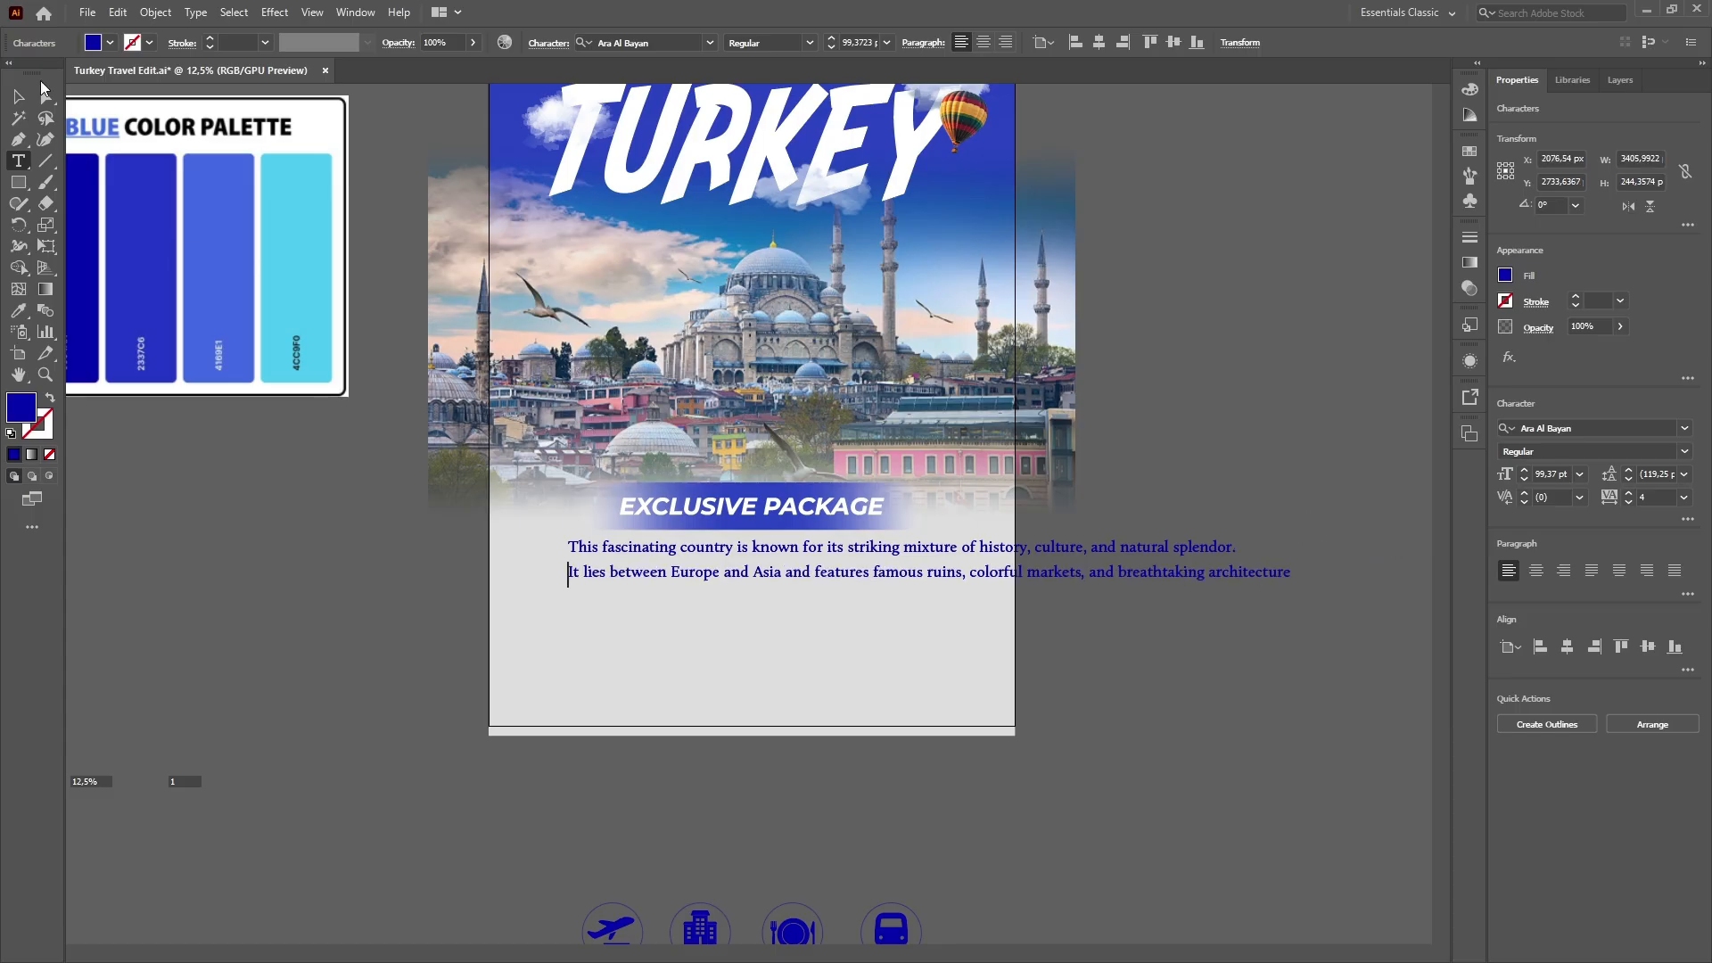
key("Escape")
left_click(1536, 571)
left_click_drag(566, 535, 751, 559)
key("ctrl+=")
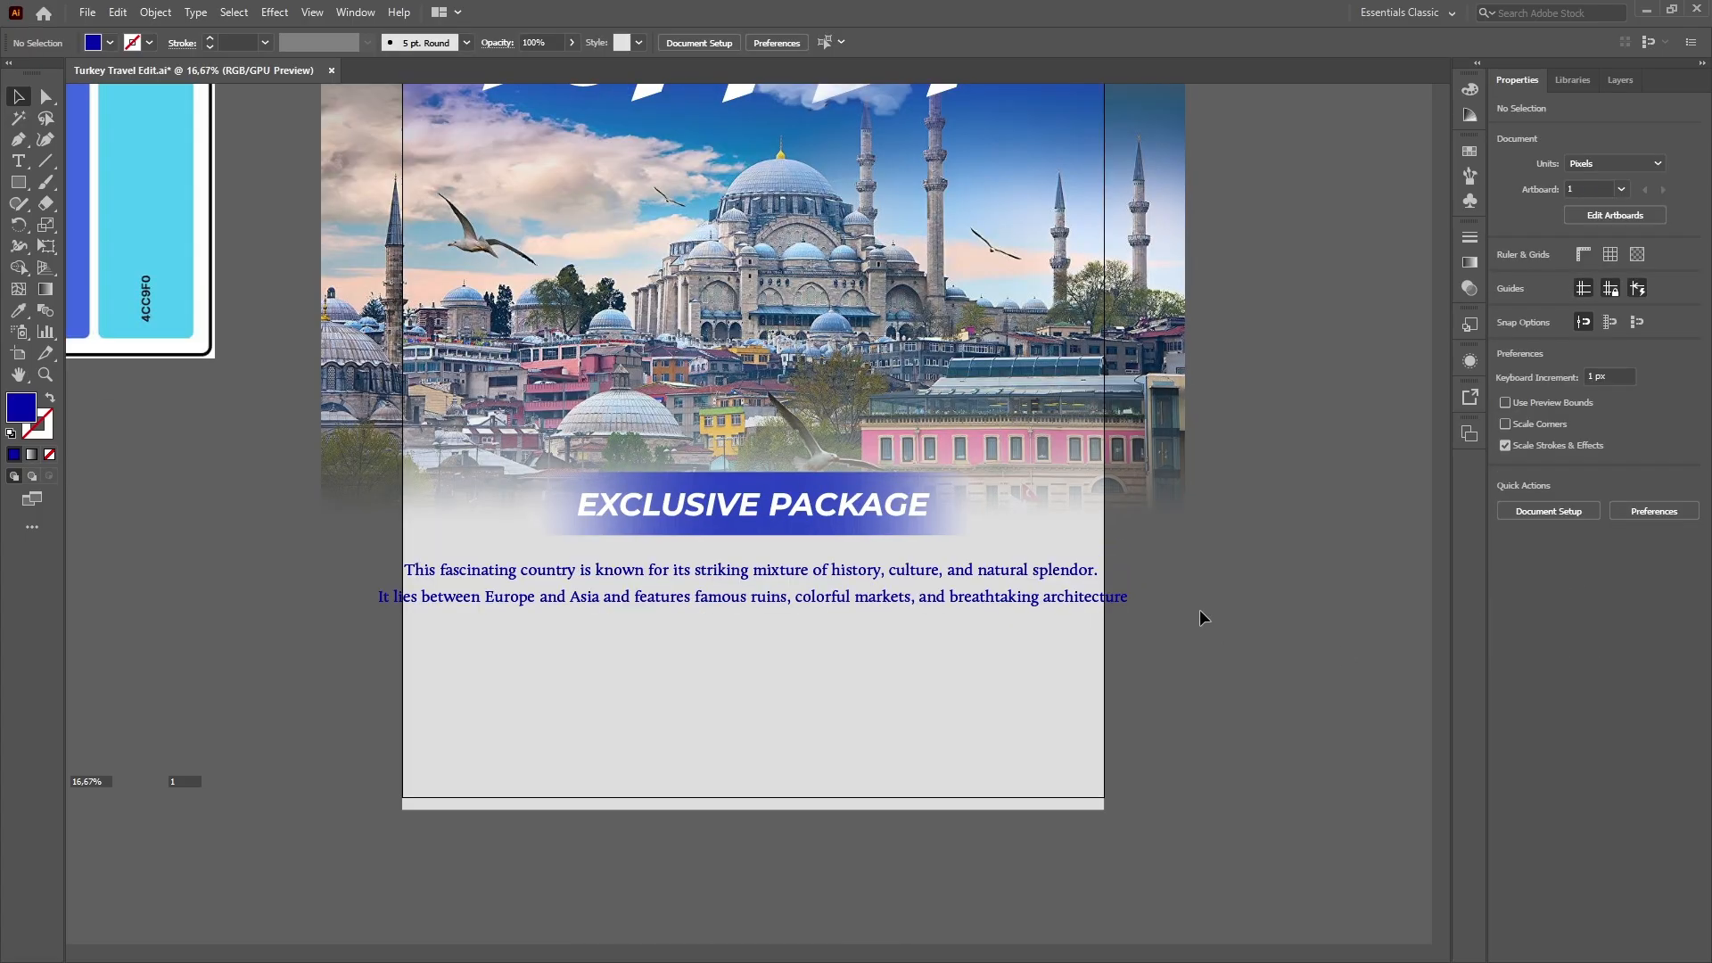
Set the description's line spacing to 72 pt.
left_click(1654, 473)
type("75")
key("Return")
left_click(1630, 484)
left_click(1630, 484)
left_click(1630, 484)
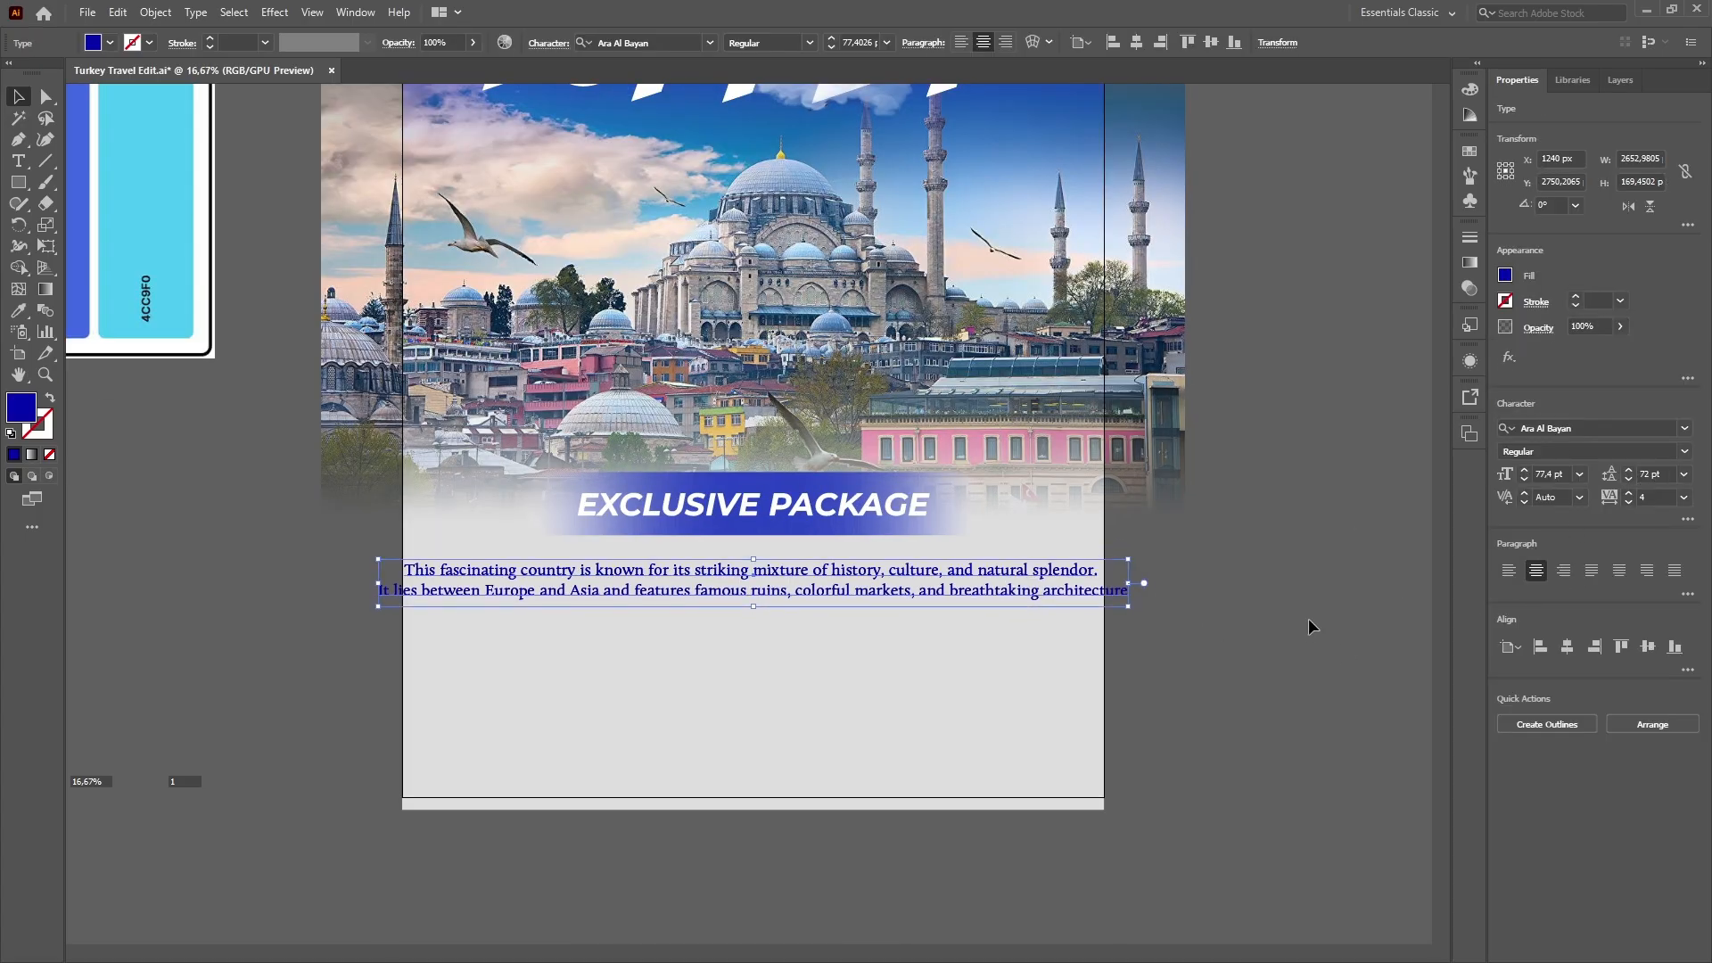
Rebreak the description into three lines after "culture," and "famous ruins," and move it slightly up toward the banner.
double_click(966, 575)
key("Return")
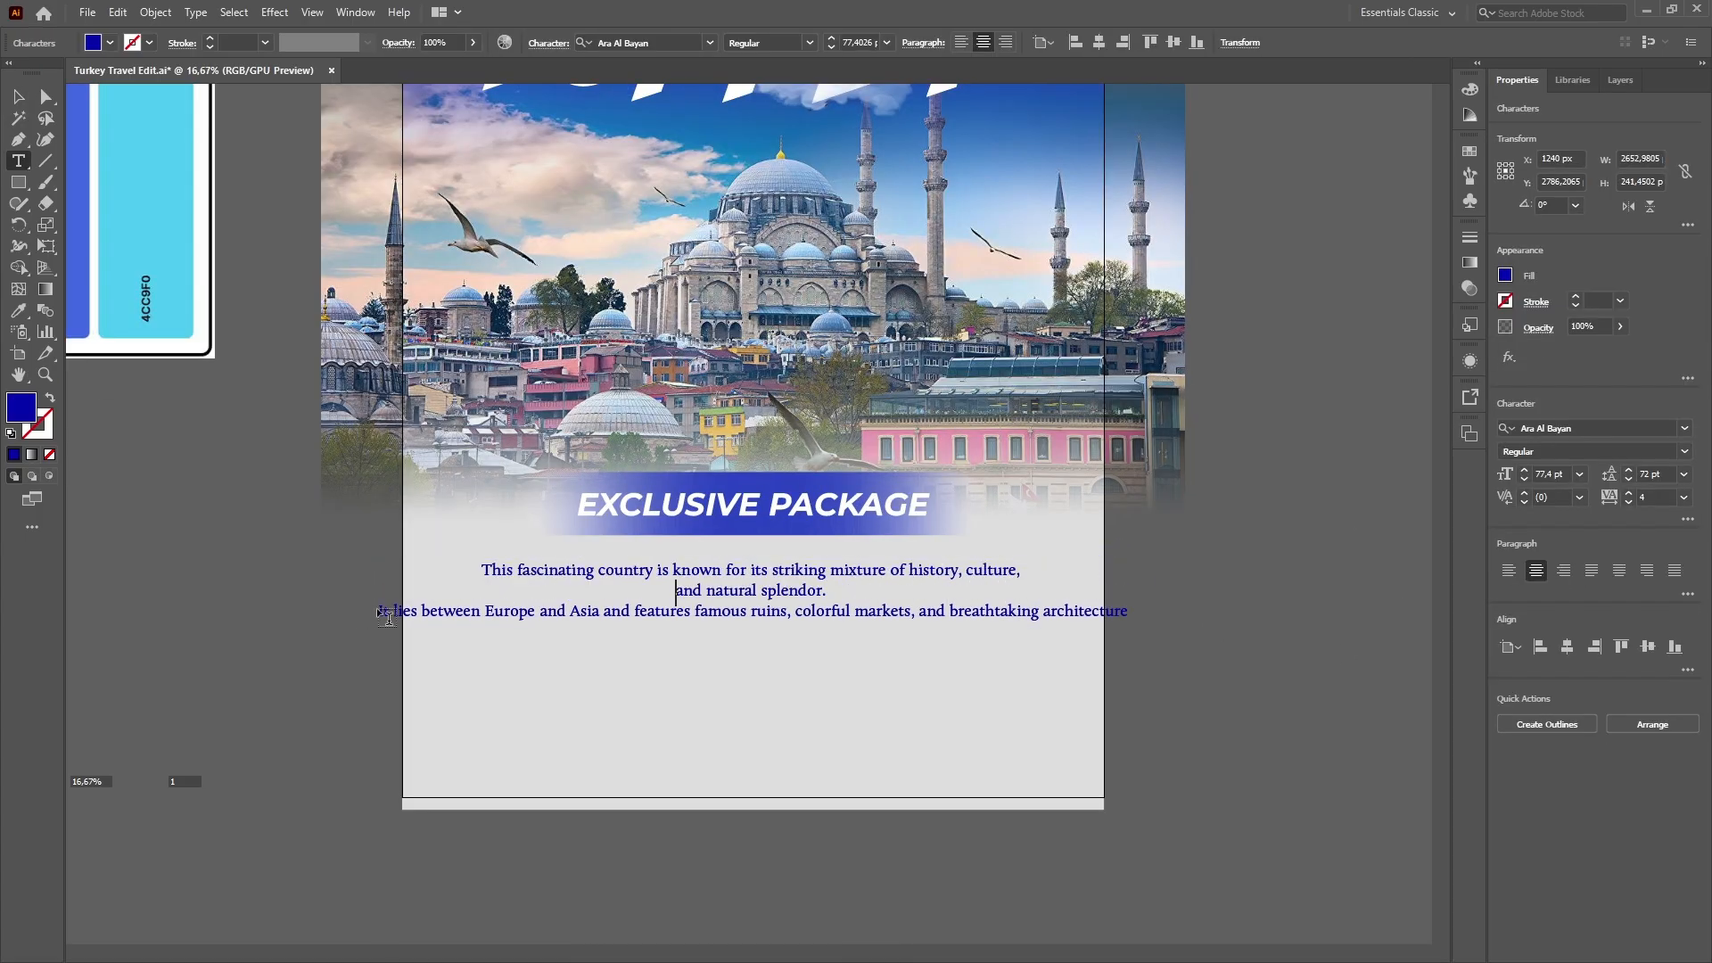
key("BackSpace")
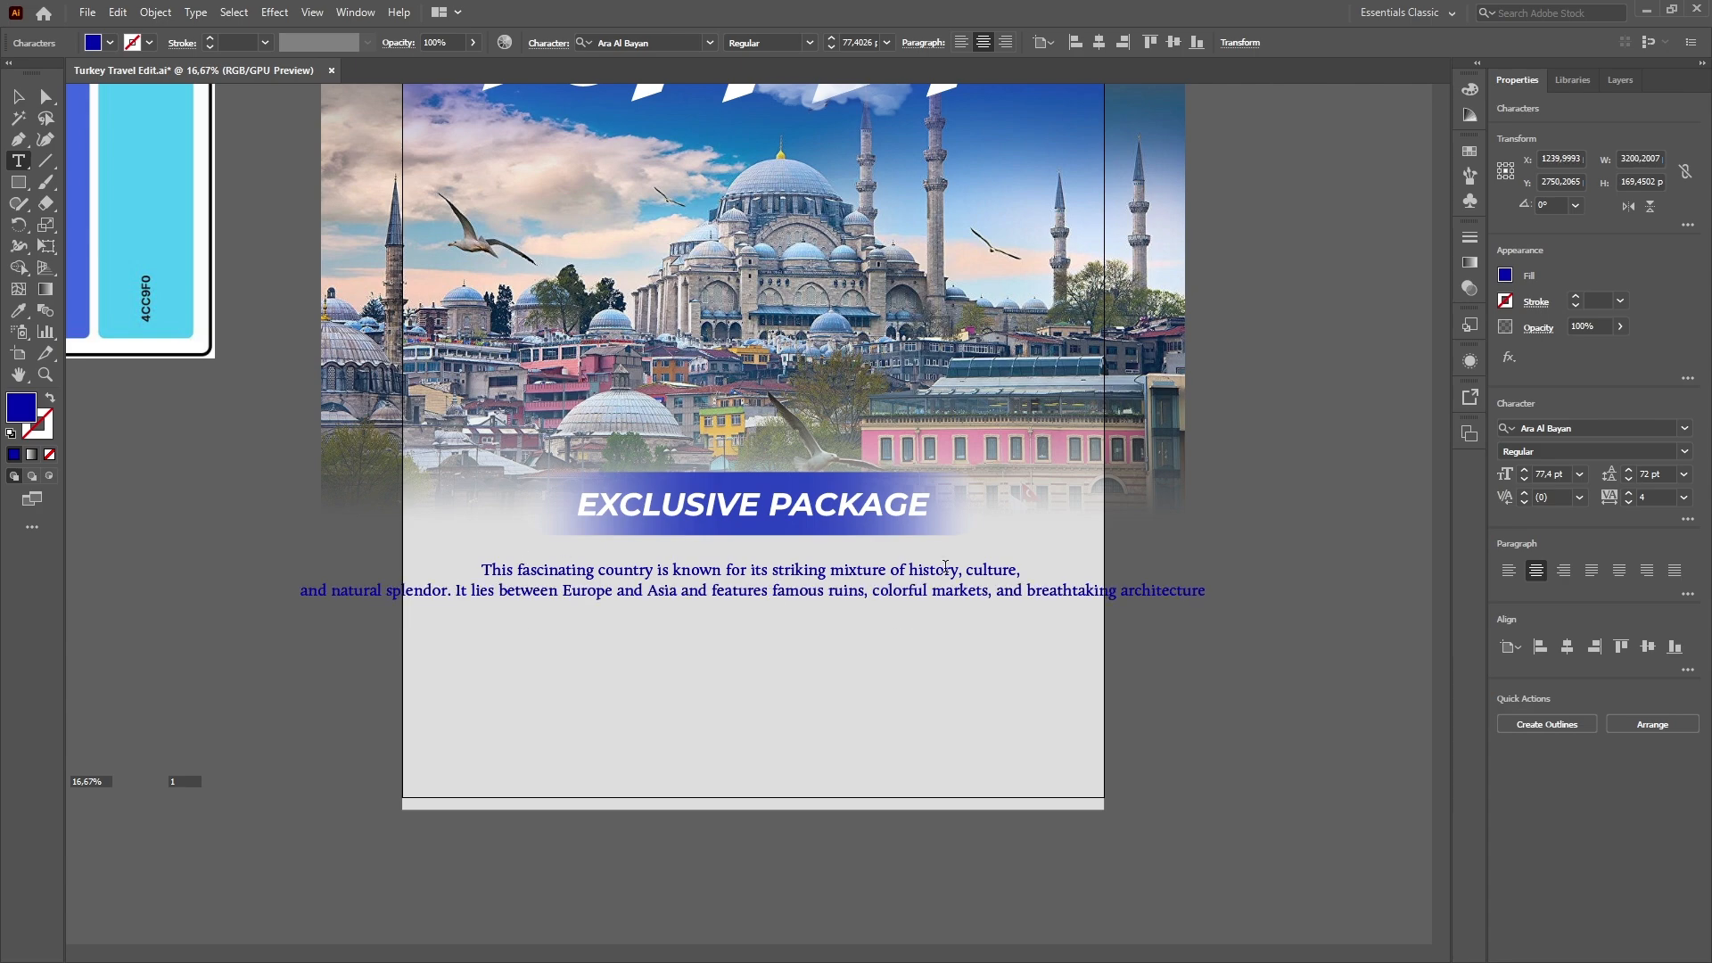
key("Return")
left_click(19, 96)
left_click(1230, 615)
left_click_drag(925, 597, 925, 586)
left_click(1300, 612)
Try moving the icon row and BOOK NOW button together back up under the description.
key("ctrl+minus")
scroll(1323, 634, "down", 3)
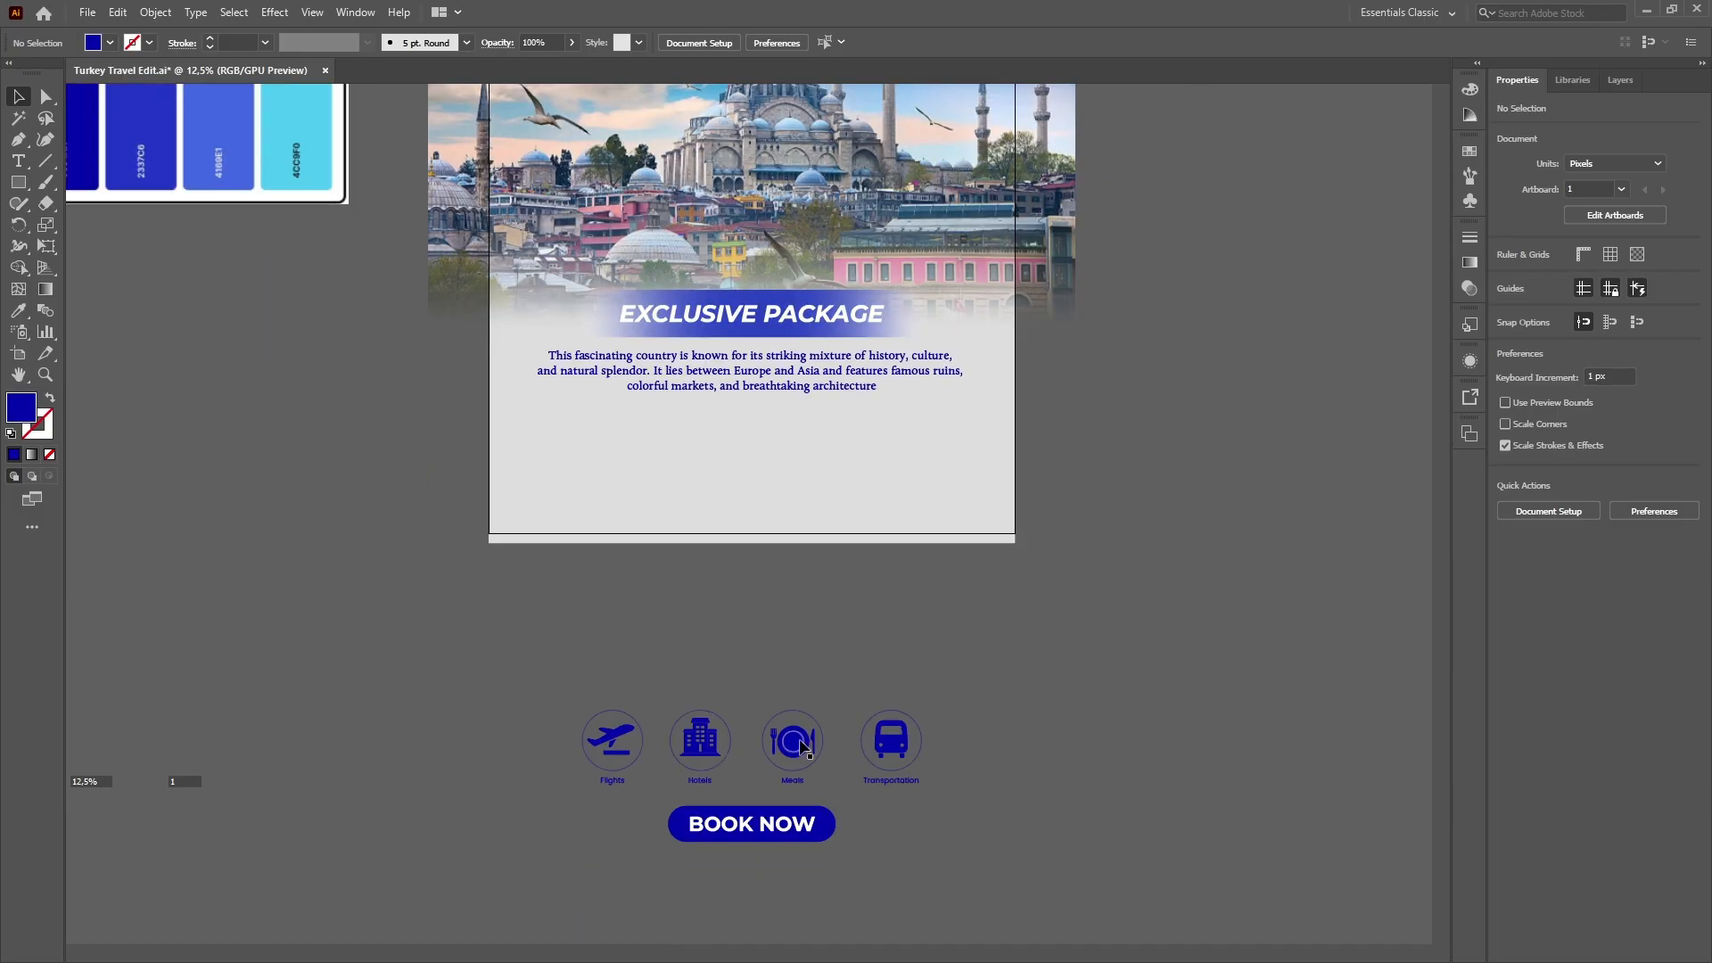
left_click_drag(812, 826, 812, 518)
key("ctrl+plus")
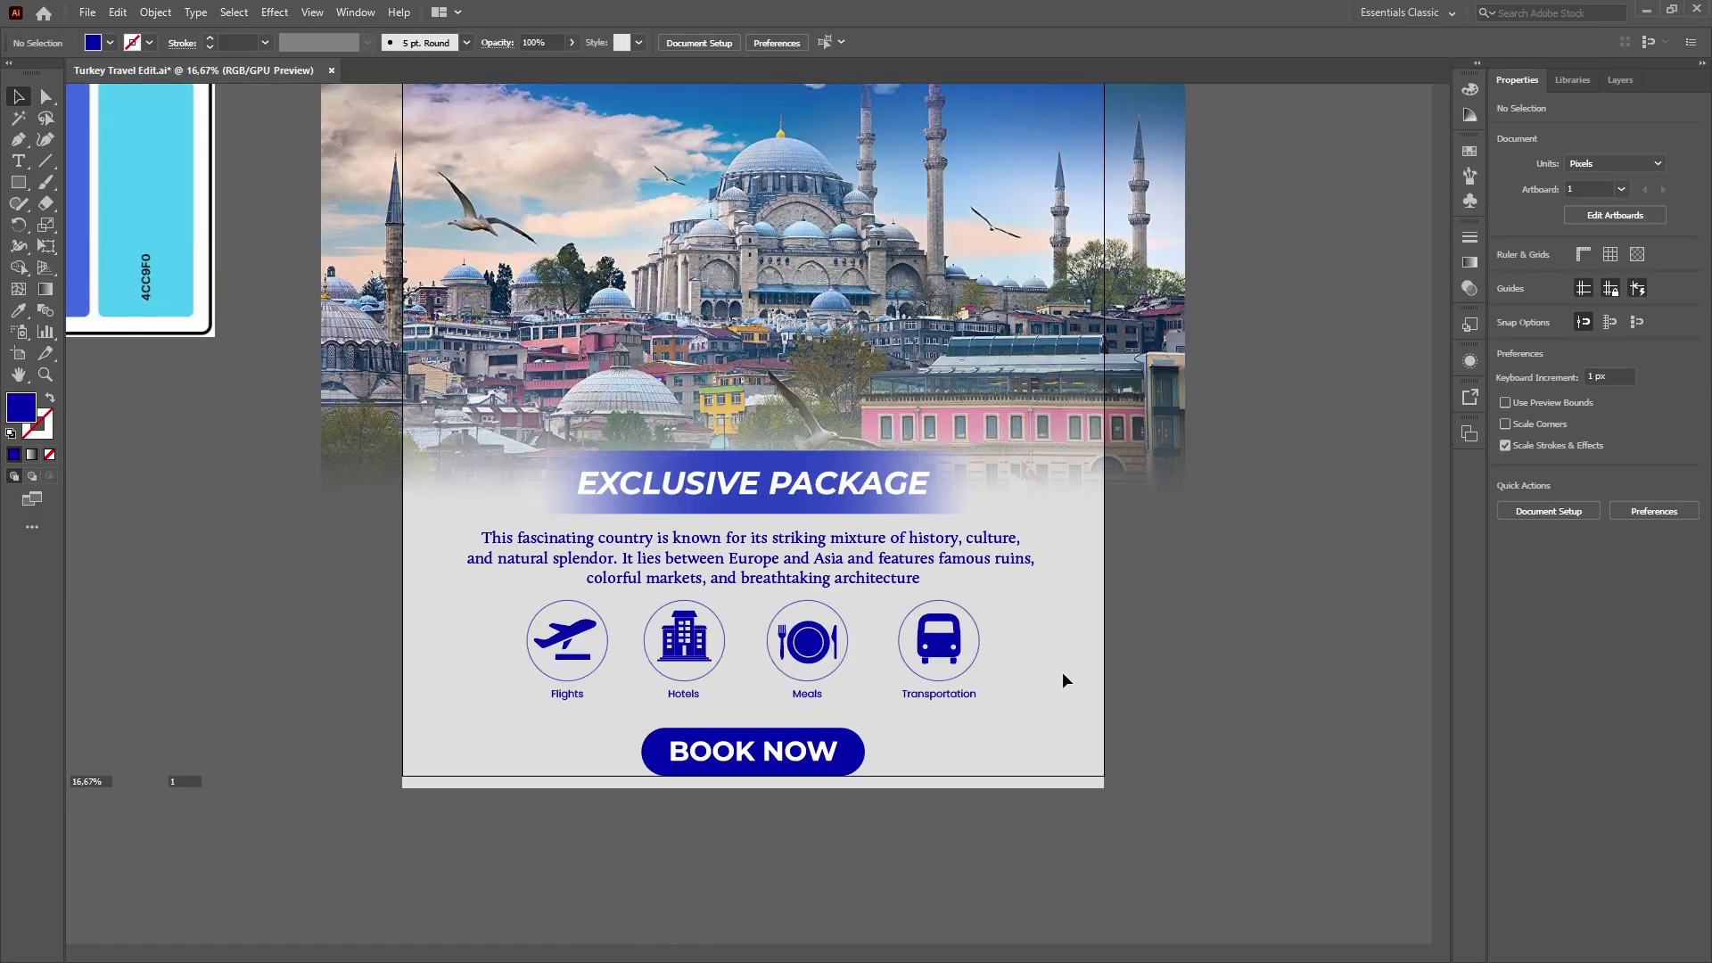
scroll(1062, 680, "down", 3)
key("ctrl+z")
Move only the icon row up under the description, shrink it to about 1449 px wide, and center it horizontally.
scroll(1164, 721, "down", 5)
left_click(1159, 723)
left_click_drag(808, 754, 808, 357)
scroll(892, 424, "up", 3)
left_click_drag(755, 524, 810, 539)
left_click(1568, 432)
left_click(1248, 526)
scroll(1070, 571, "up", 2)
left_click(1239, 527)
Shrink the BOOK NOW button and place it centered beneath the icon row, inside the grey area.
scroll(1239, 527, "down", 5)
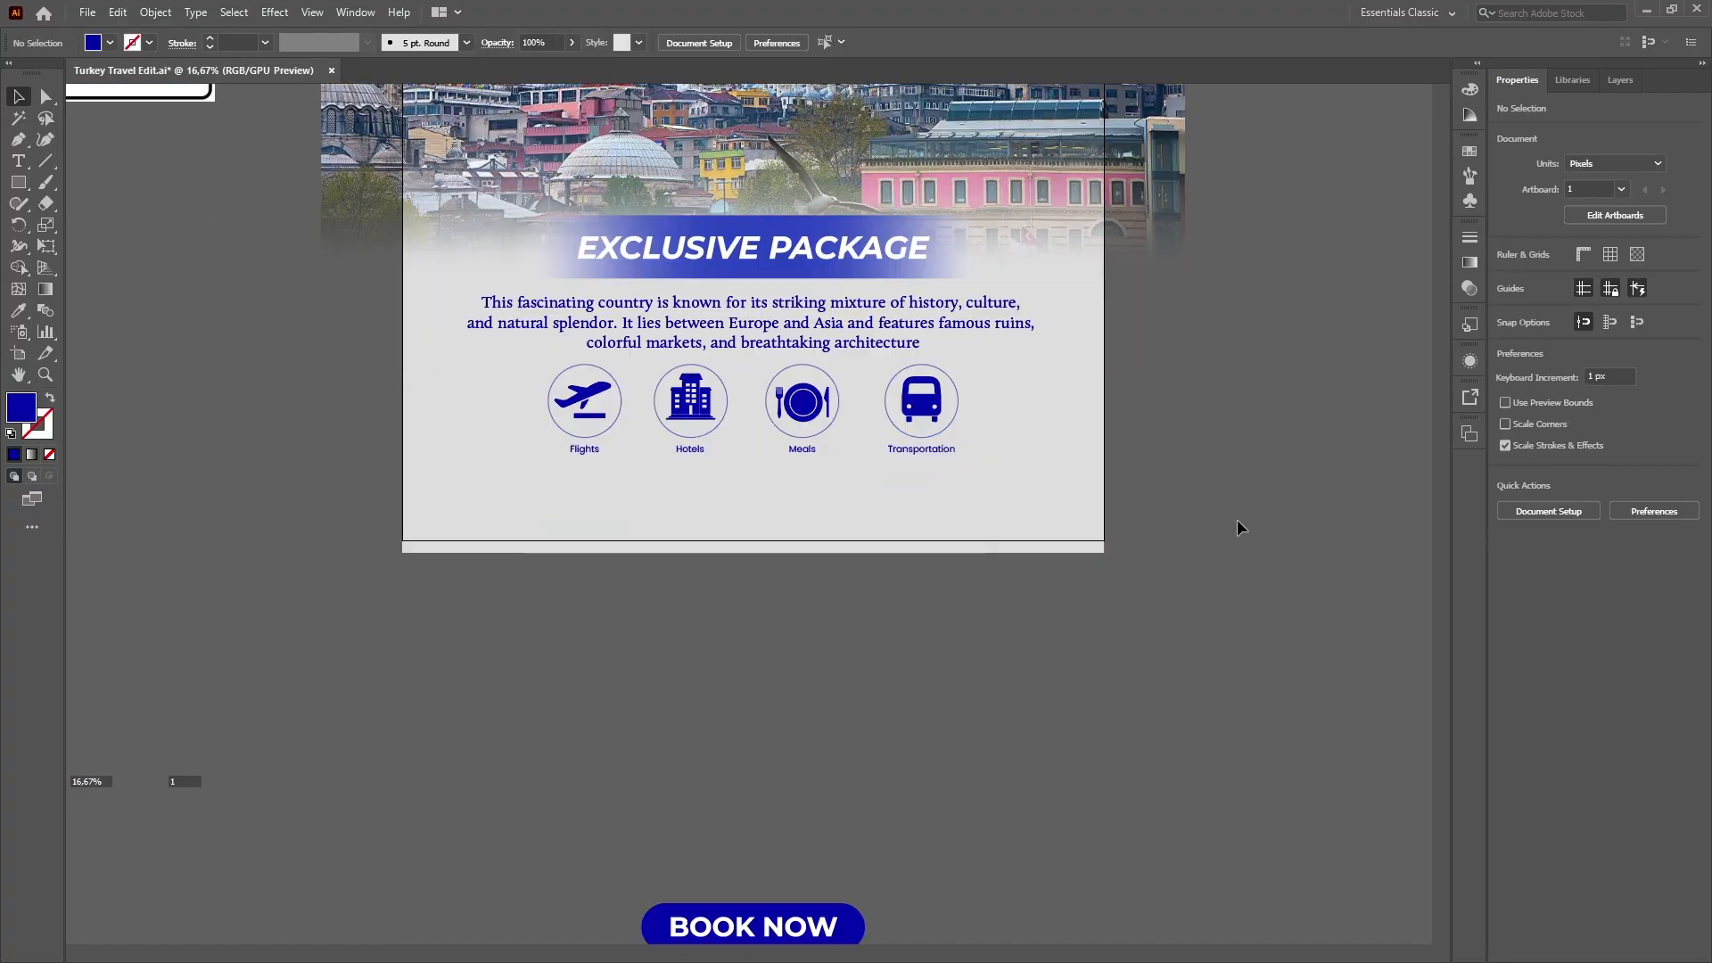
left_click(847, 819)
left_click_drag(847, 819, 847, 669)
left_click_drag(756, 693, 756, 679)
scroll(756, 679, "up", 2)
left_click_drag(843, 774, 844, 497)
left_click(1162, 554)
scroll(1162, 554, "up", 2)
left_click_drag(832, 584, 831, 577)
scroll(1266, 597, "up", 2)
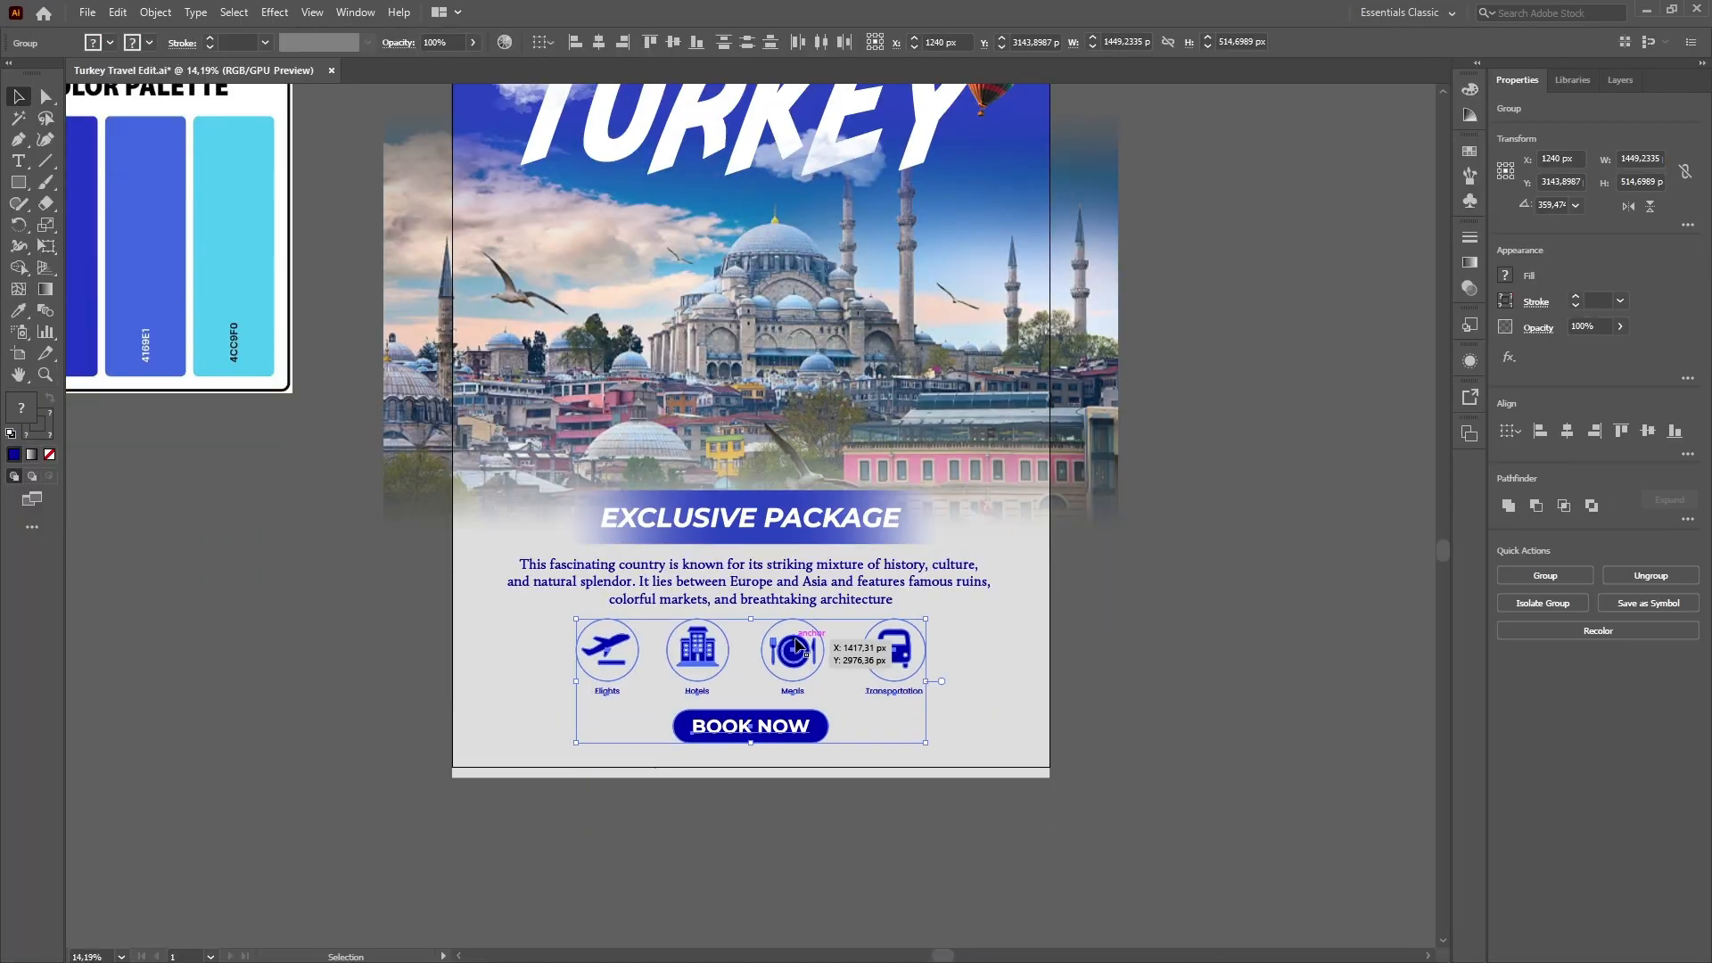
Check the revised poster layout in full-screen view and zoomed out.
key("Tab")
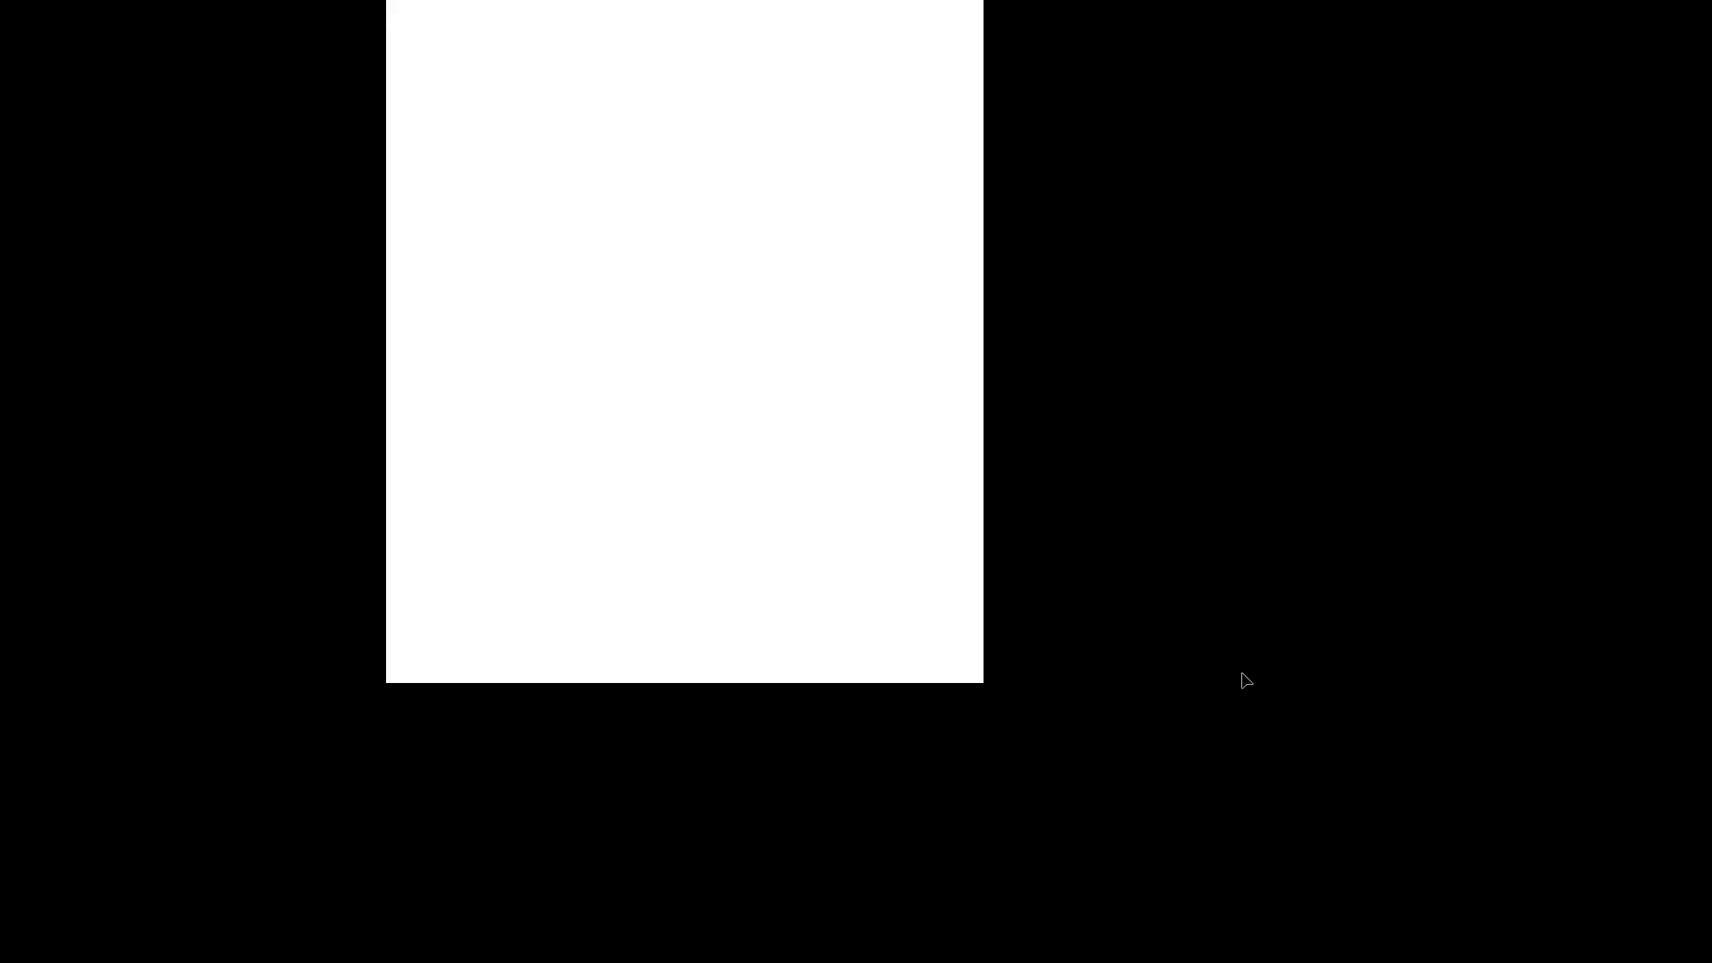
key("Tab")
key("ctrl+minus")
key("ctrl+minus")
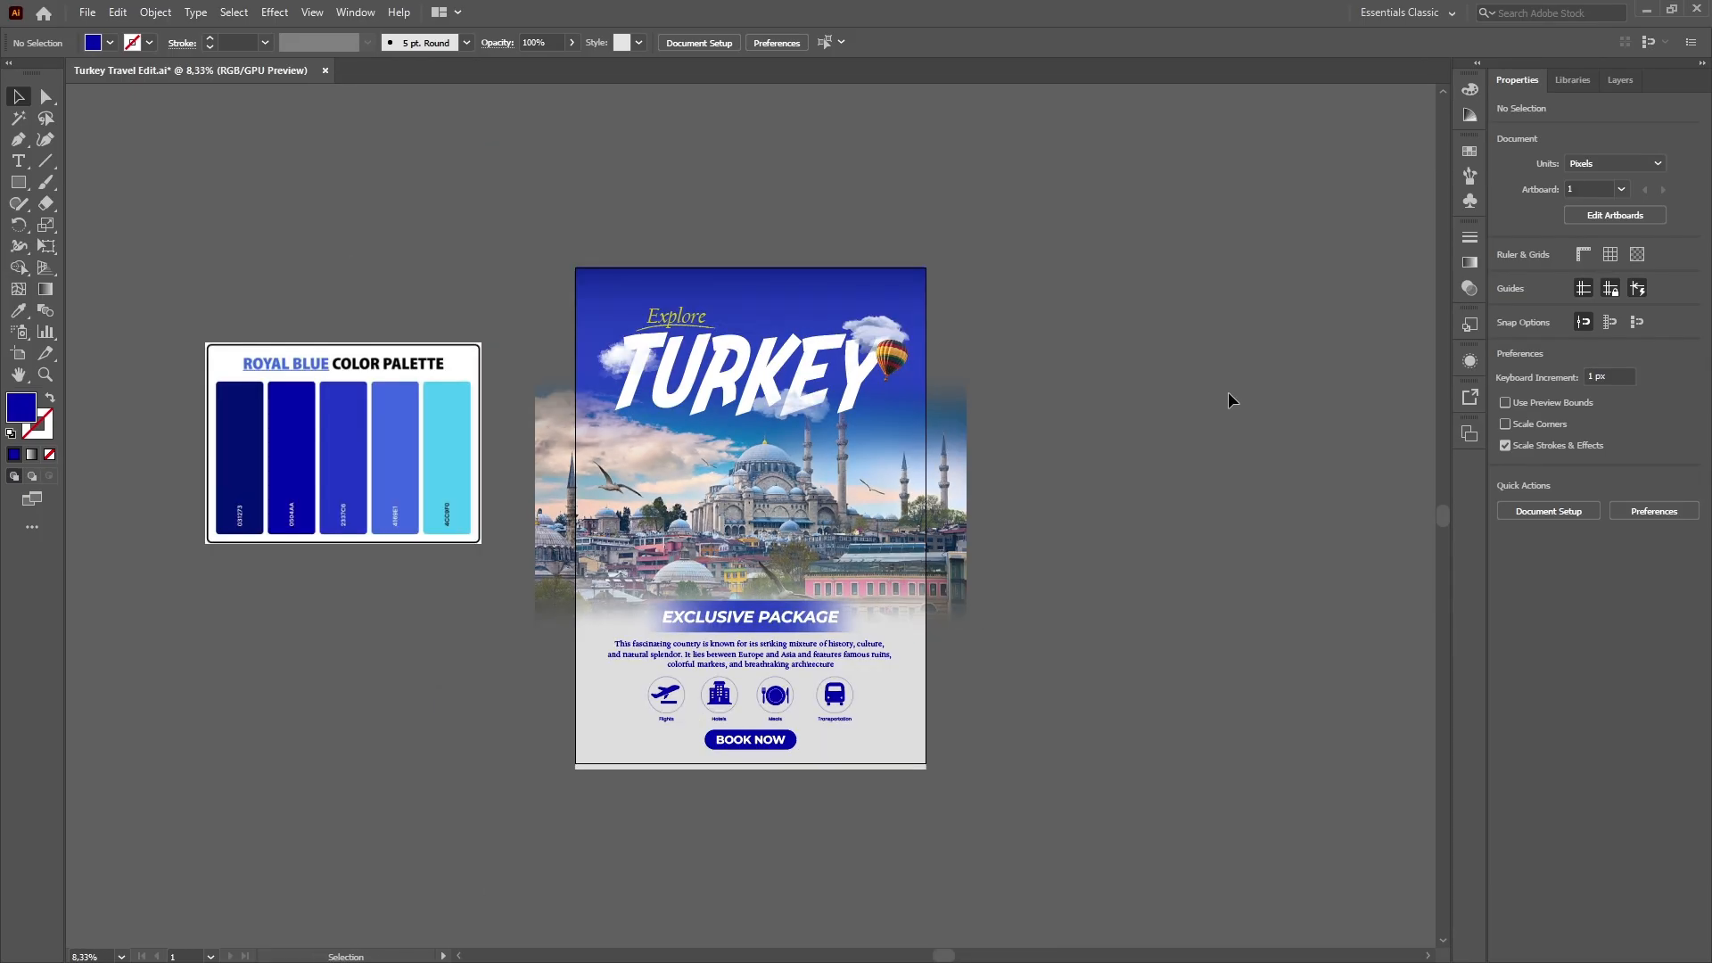
Check the width and height of Artboard 1 in its artboard options.
left_click(1469, 434)
left_click(1421, 453)
left_click(888, 734)
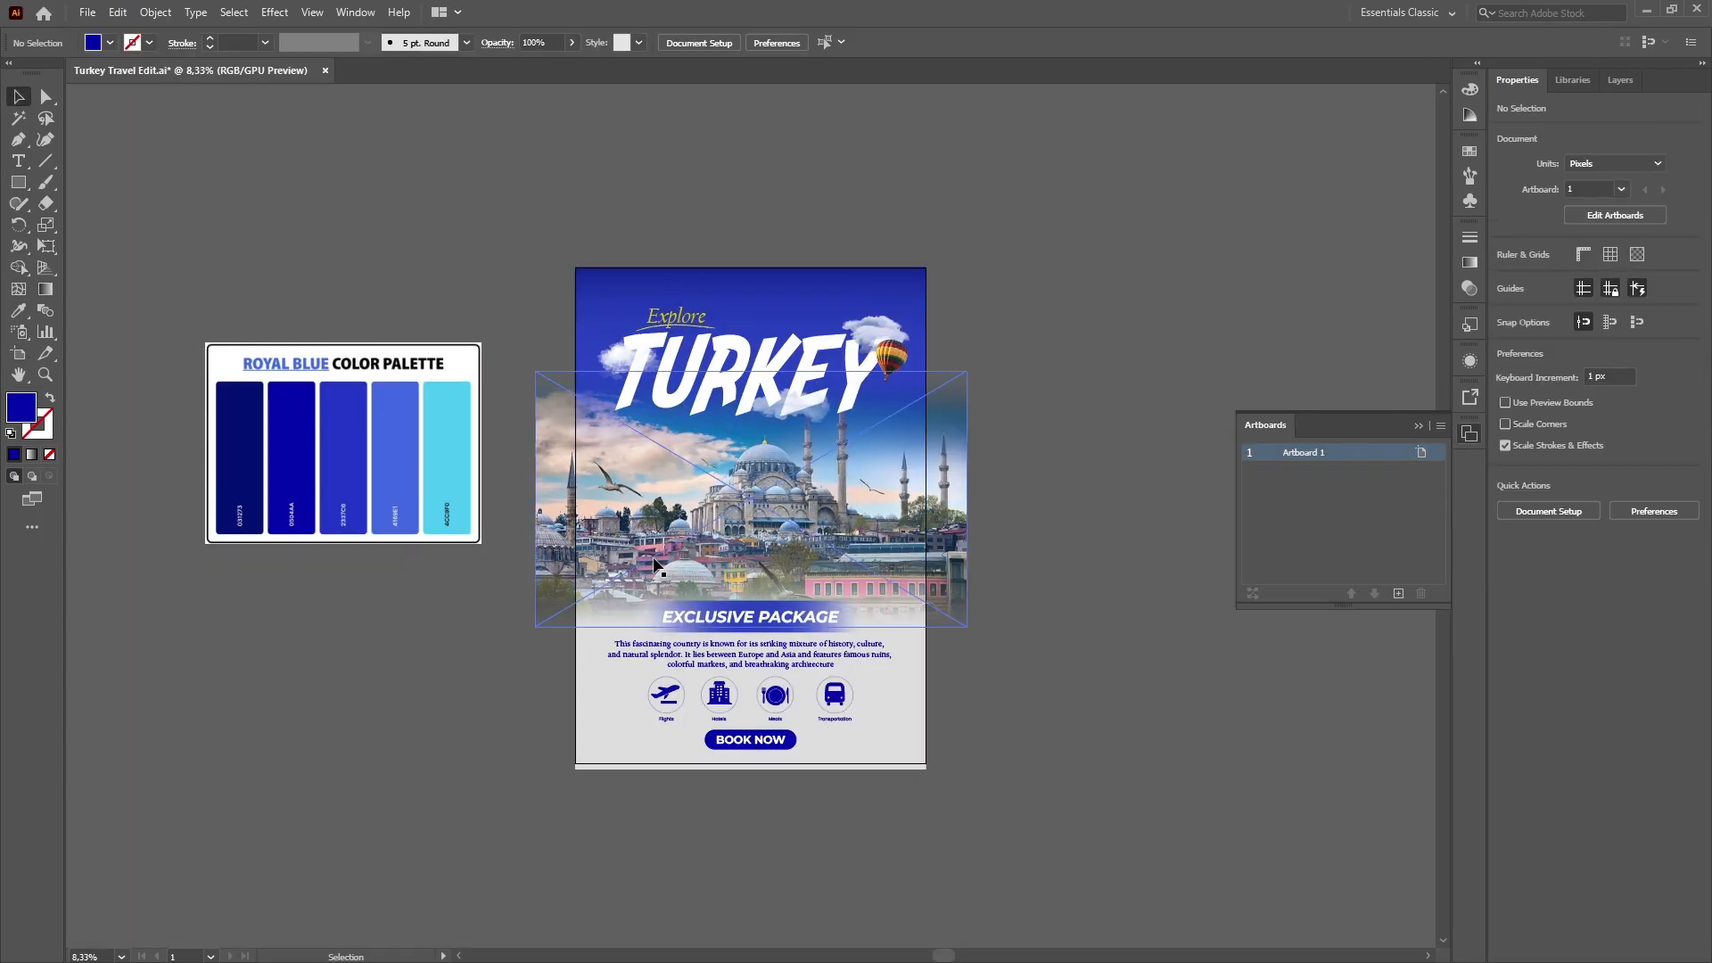
left_click(19, 182)
left_click(1209, 447)
key("Escape")
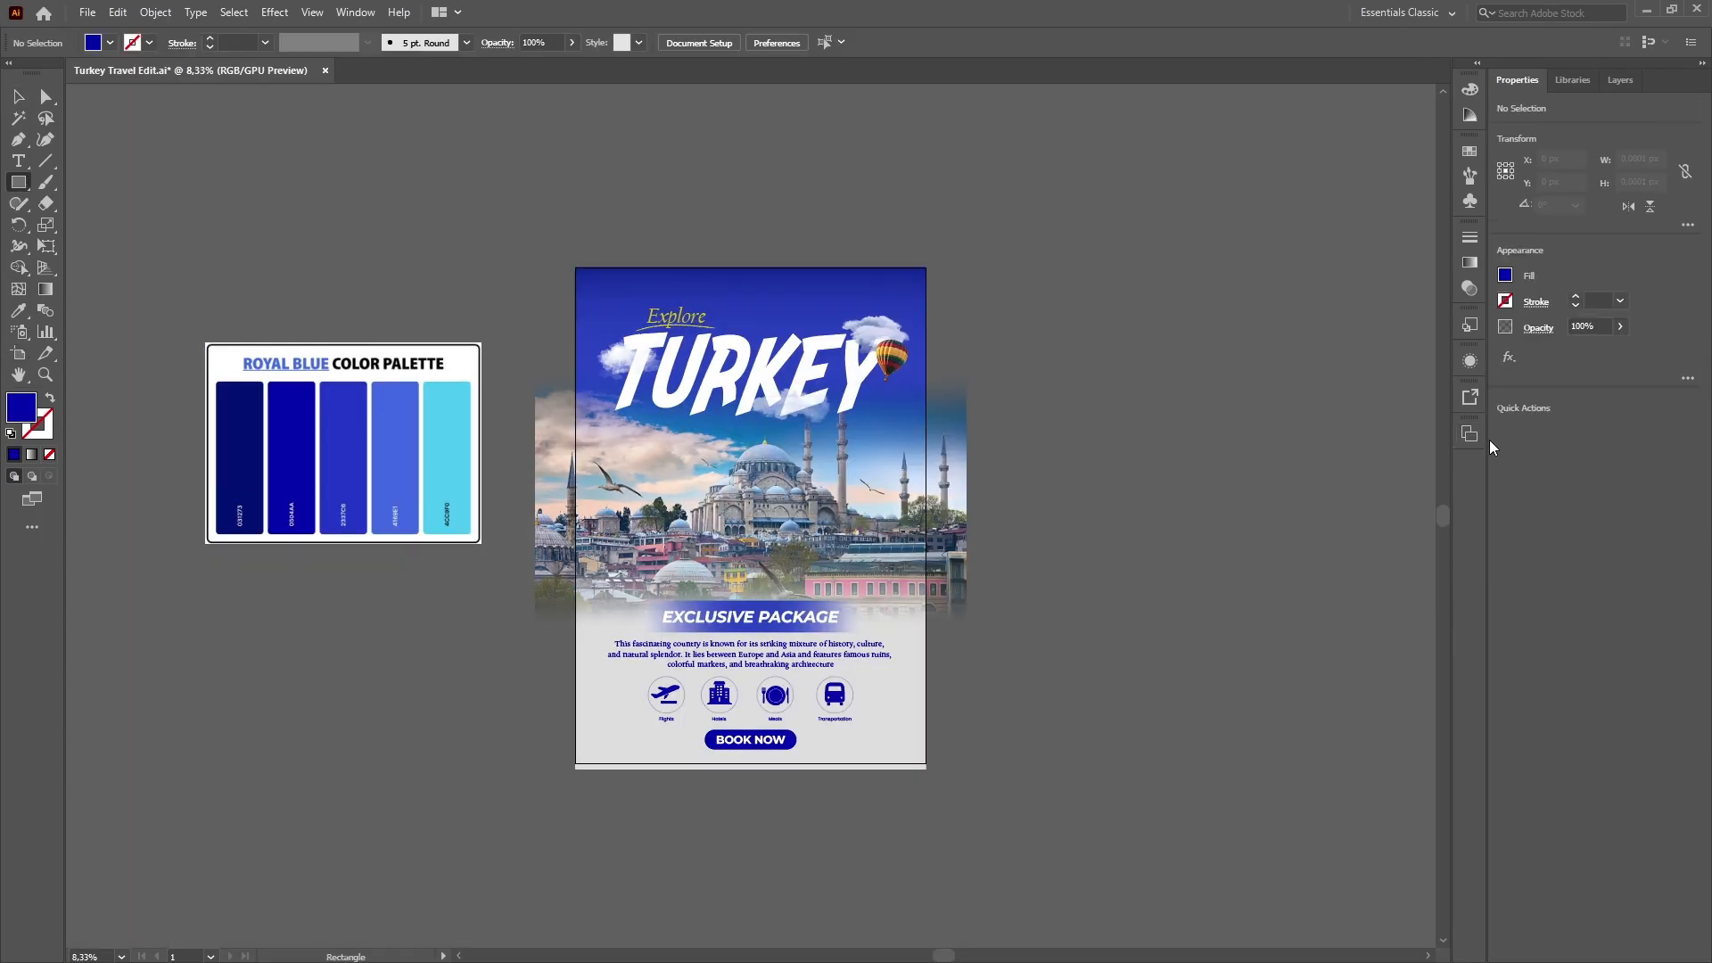
left_click(1422, 453)
left_click(888, 735)
Draw a 2480 × 3508 px rectangle centered on the artboard and use it as a clipping mask for the overhanging city photo.
key("m")
left_click(1124, 505)
type("2480")
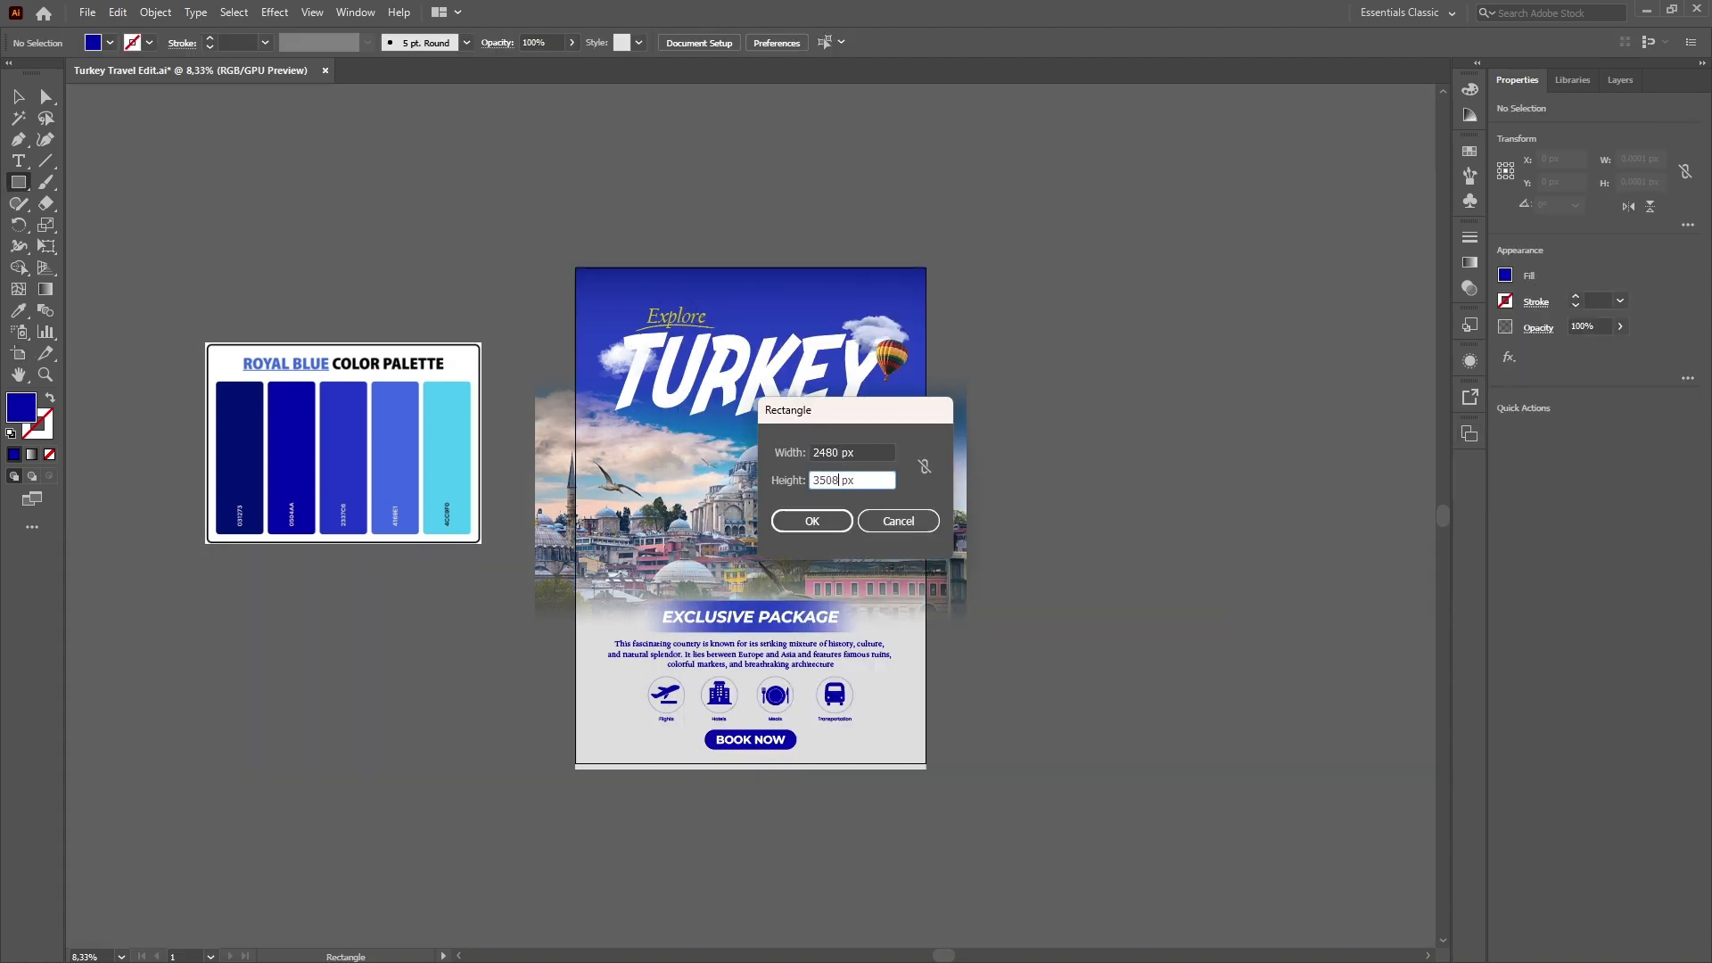
key("Return")
left_click(1568, 432)
left_click(1649, 432)
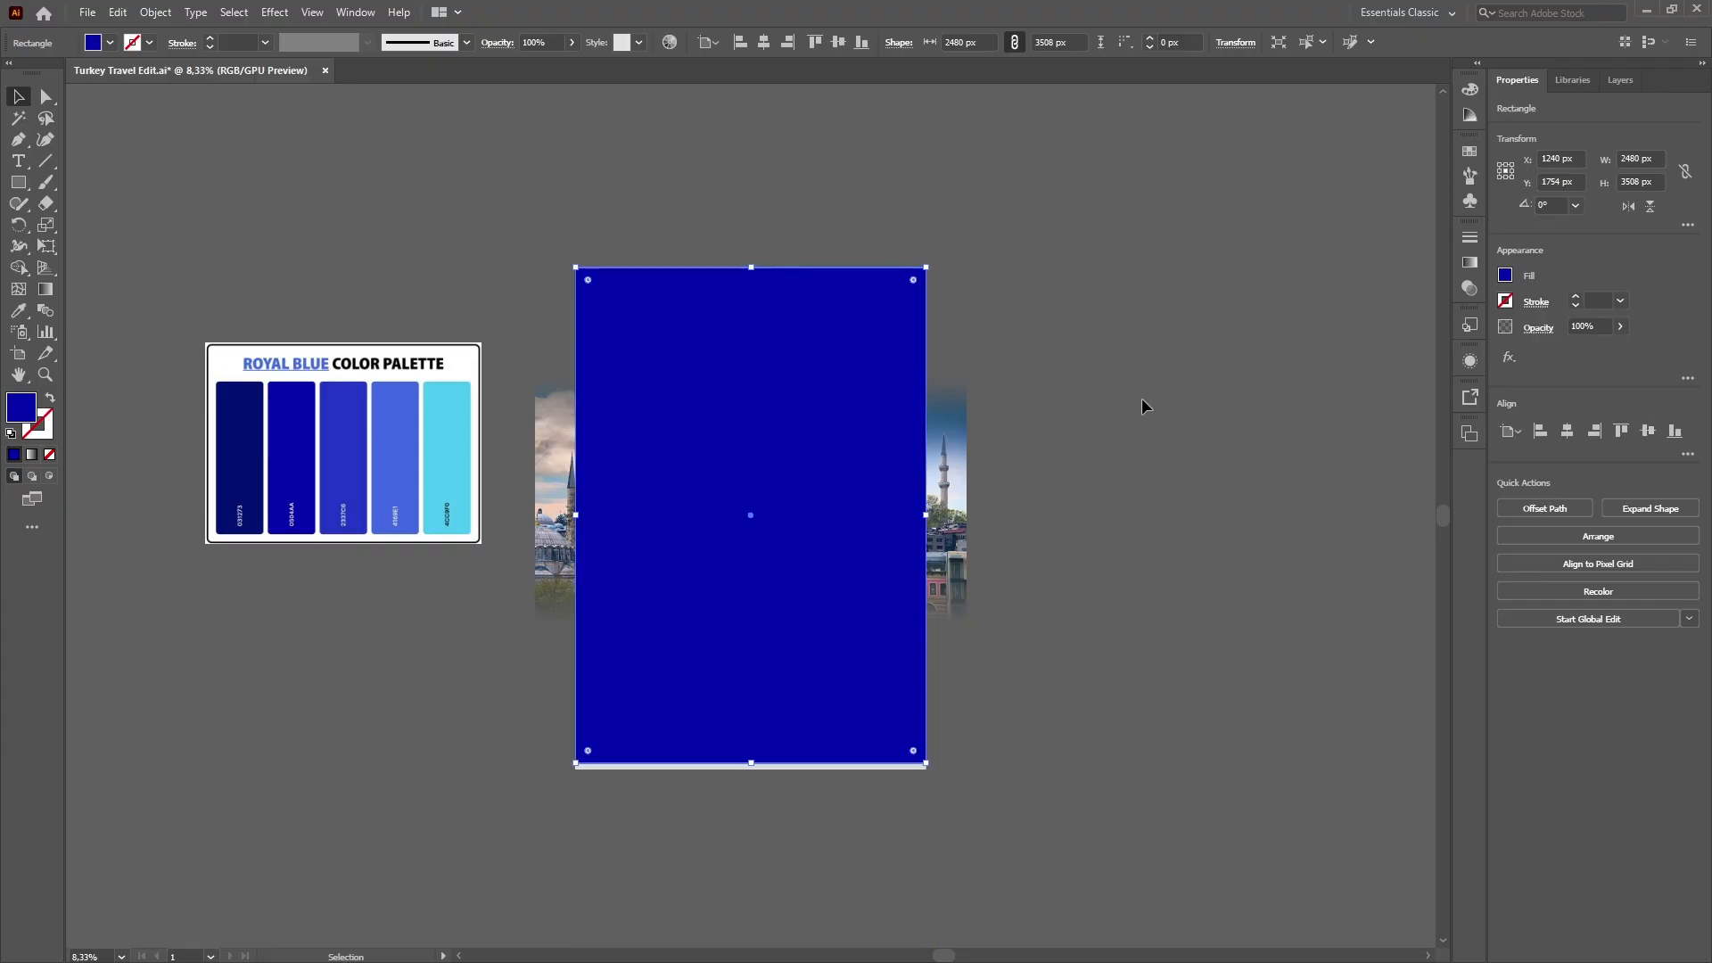
left_click(711, 187)
left_click(1204, 517)
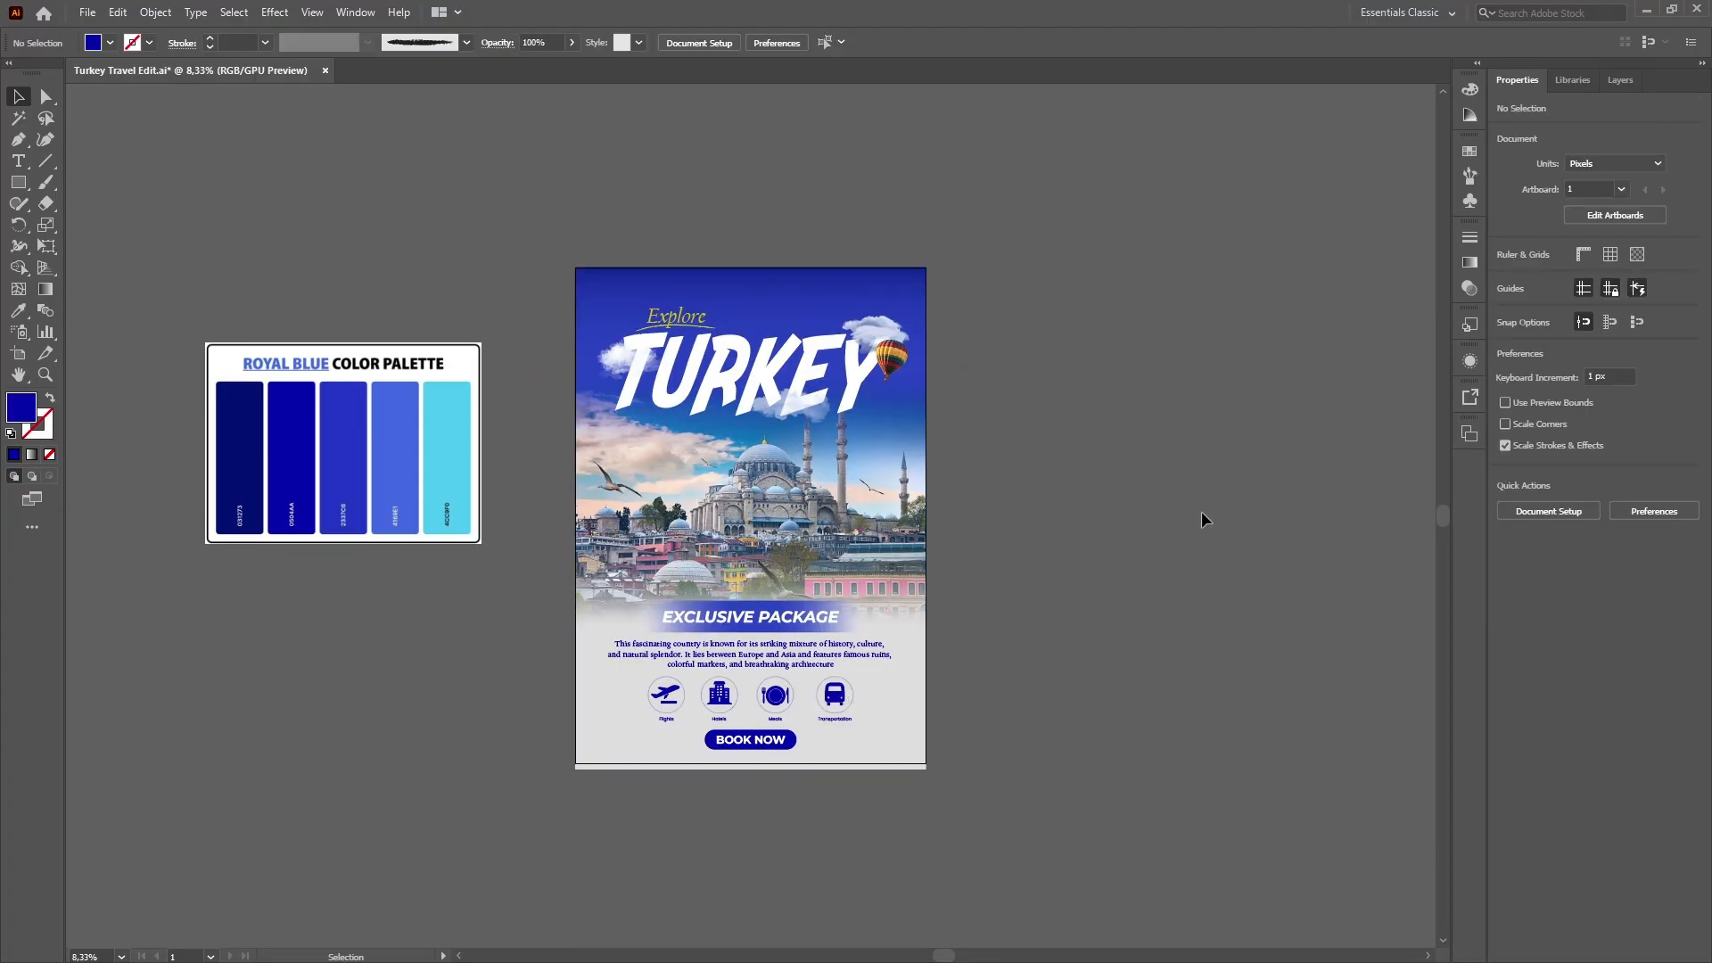